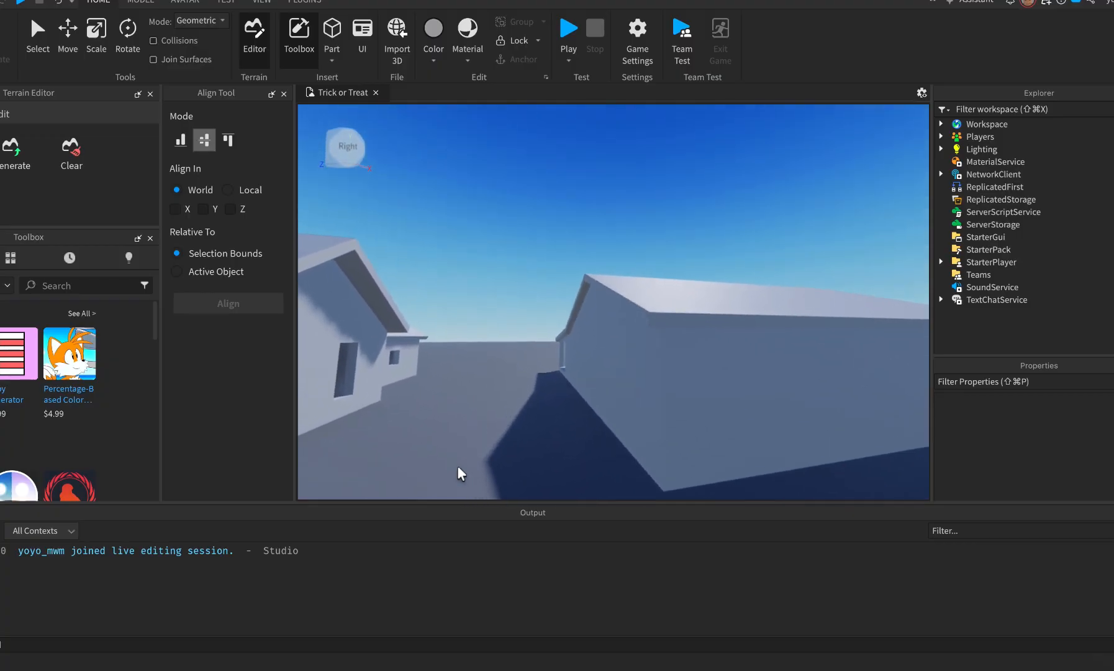
# Fly around the grey house model in Studio, viewing it from several sides and through the doorway.
pyautogui.press('s')
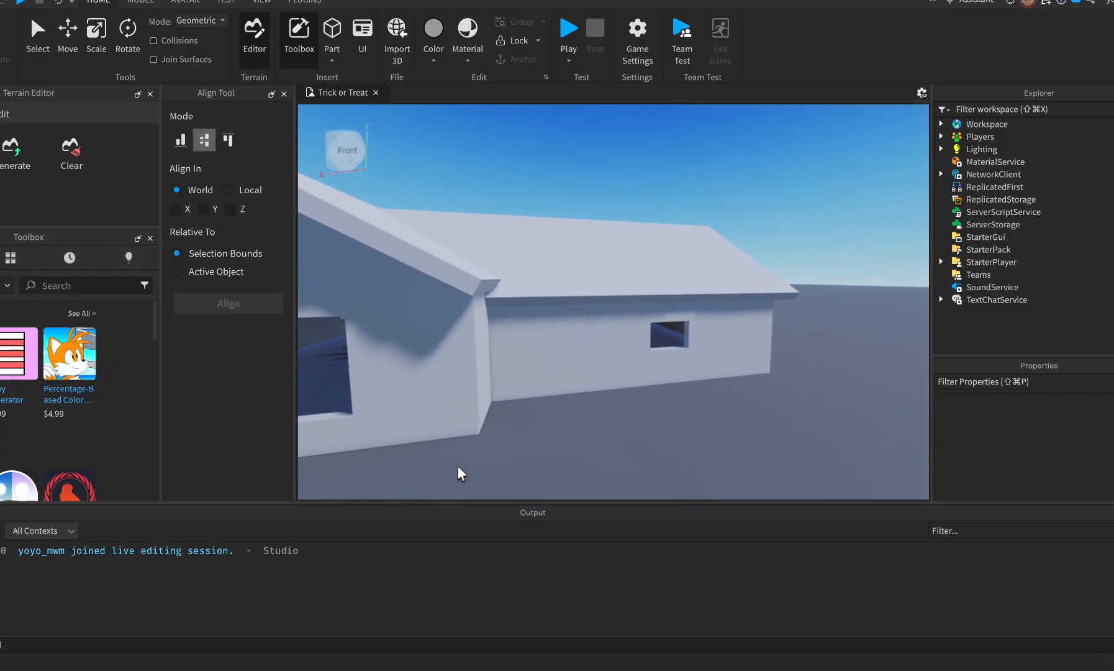
pyautogui.press('s')
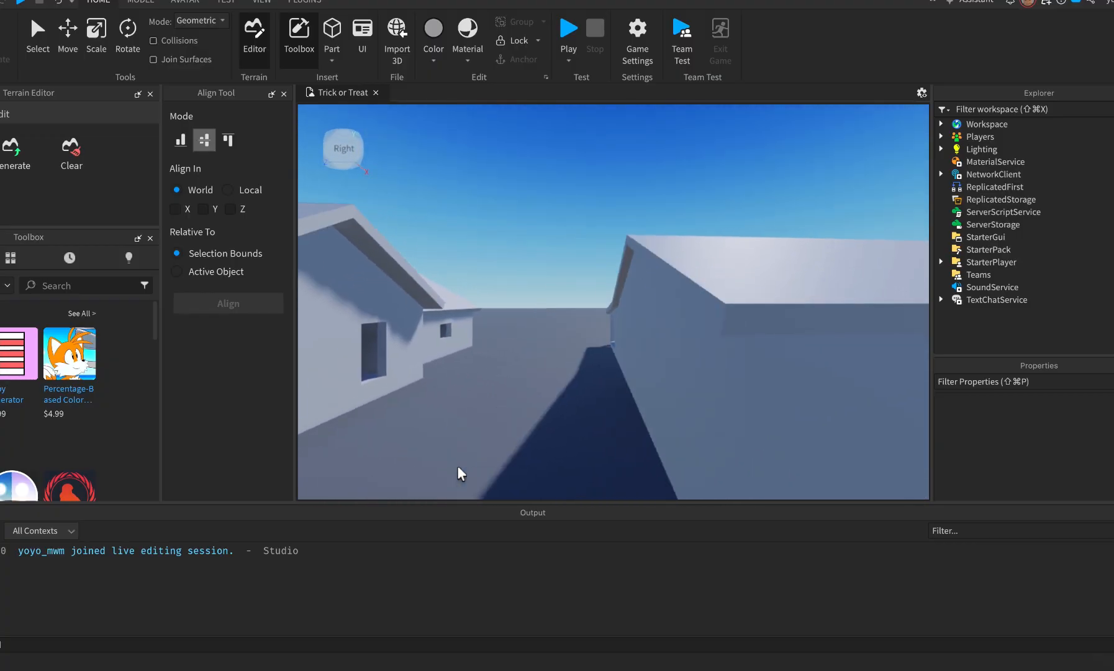
pyautogui.press('d')
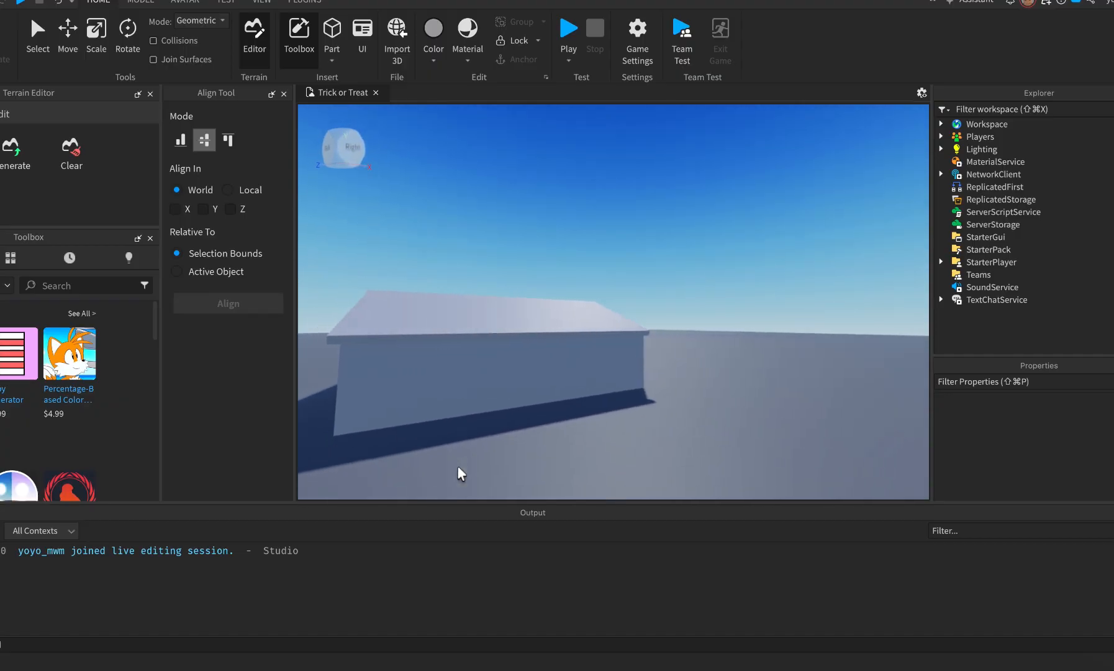
pyautogui.press('w')
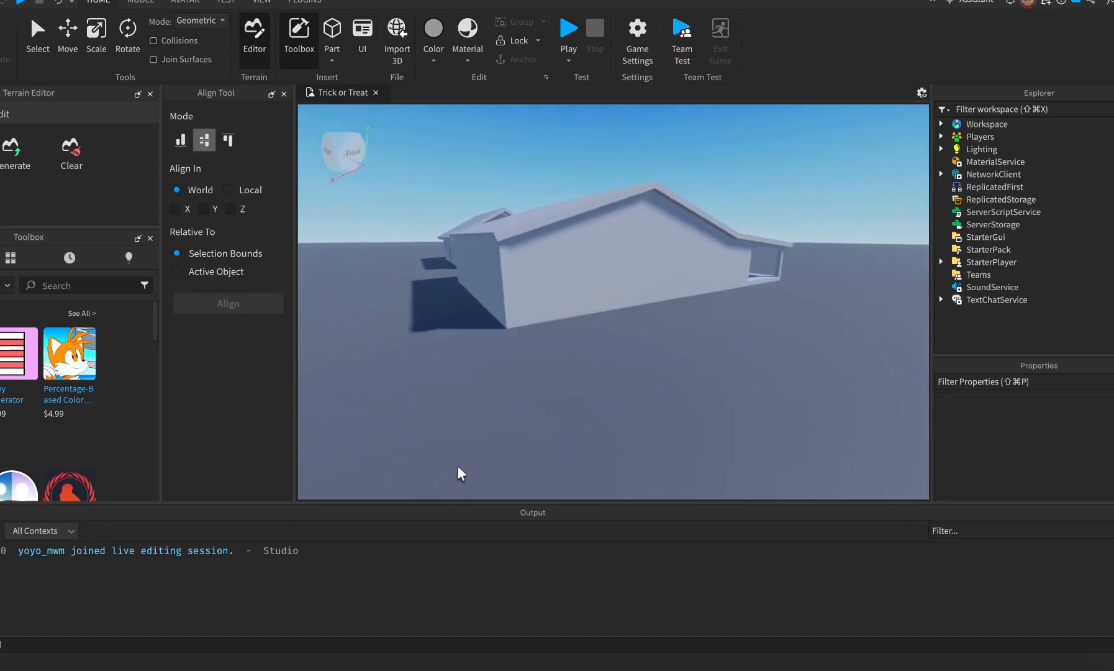
pyautogui.press('d')
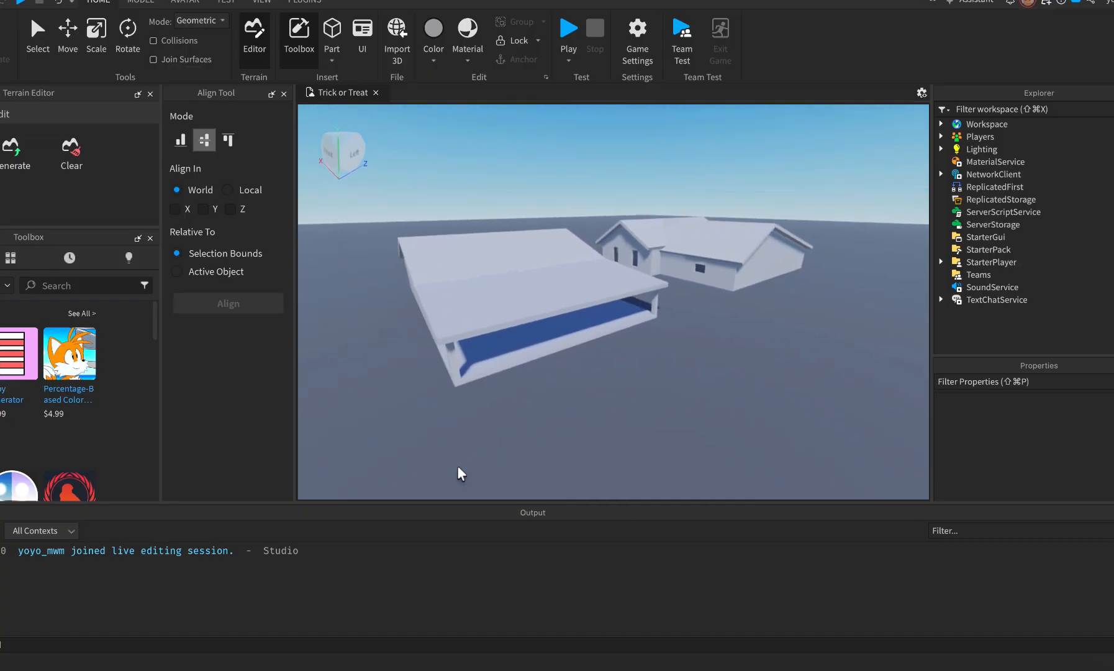
pyautogui.press('a')
pyautogui.press('a')
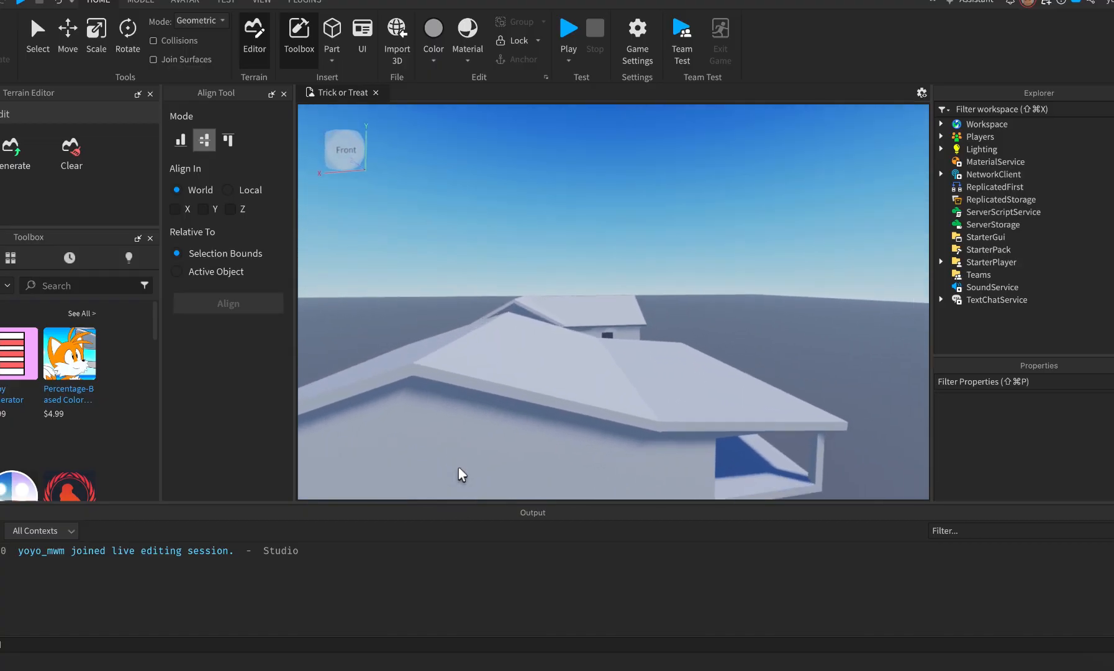
pyautogui.press('a')
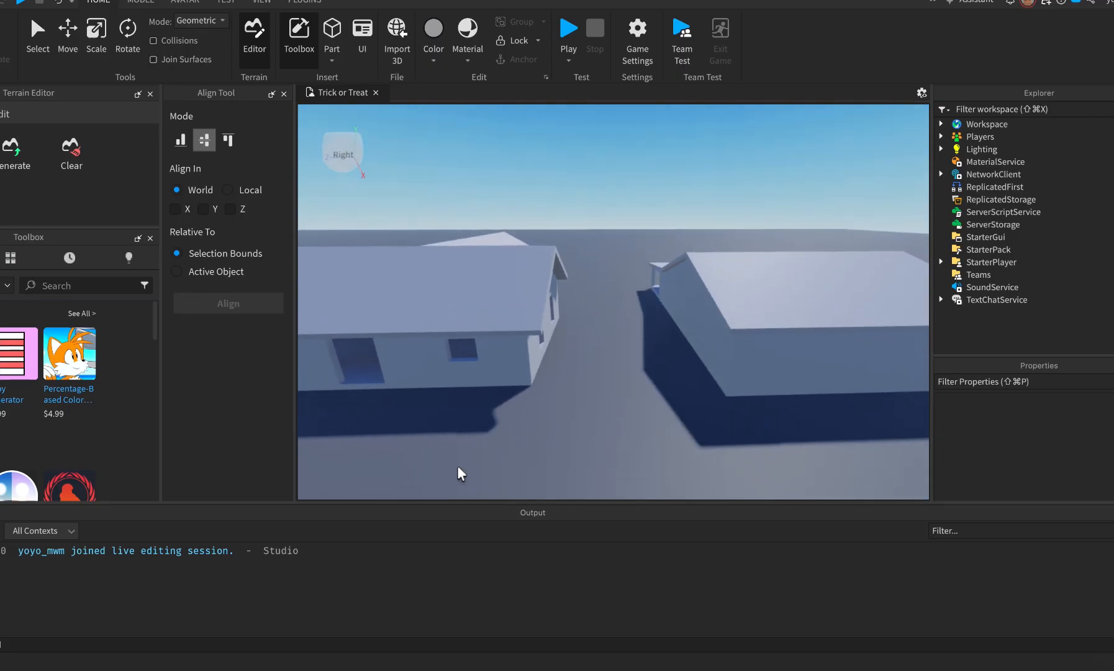
pyautogui.press('w')
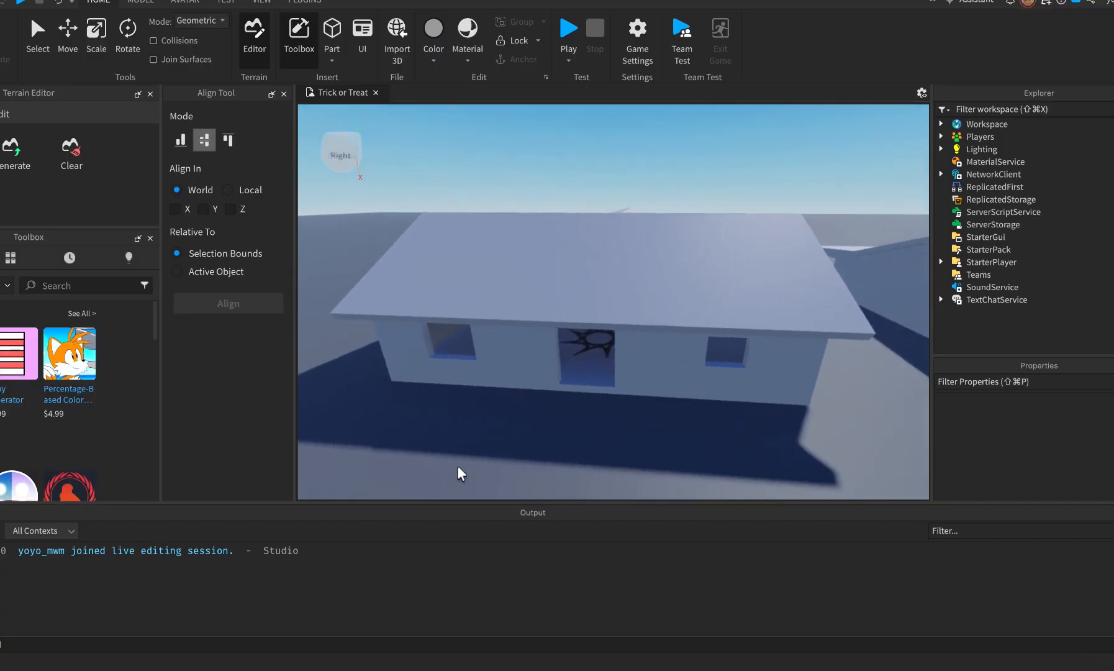
pyautogui.press('w')
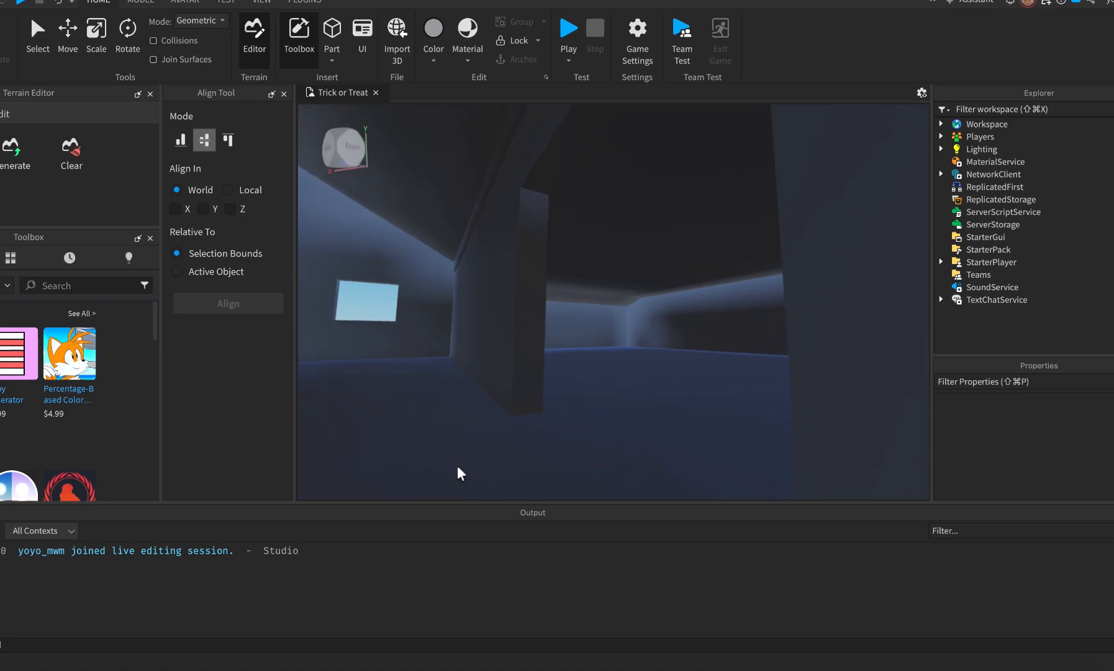
pyautogui.press('w')
pyautogui.moveTo(574, 412); pyautogui.dragTo(574, 411, button='right')
pyautogui.press('s')
pyautogui.press('e')
# In Street View, step forward past the tree to the white house next door.
pyautogui.press('super+Tab')
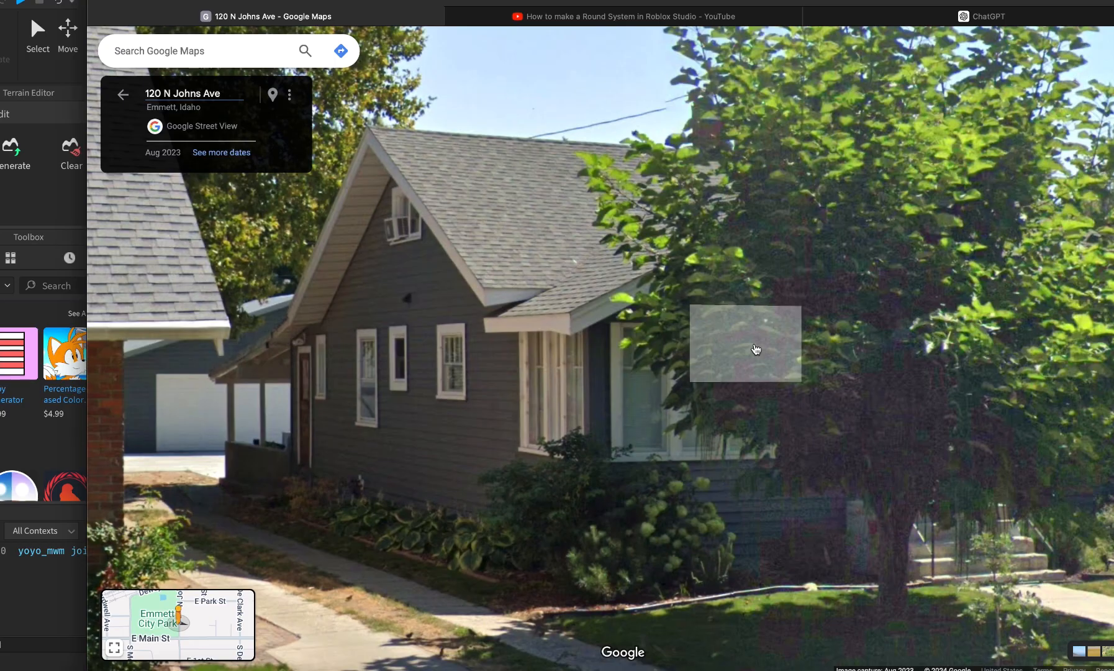
pyautogui.click(746, 343)
pyautogui.click(870, 341)
pyautogui.moveTo(815, 394); pyautogui.dragTo(768, 371)
# Back in Studio, pull the camera back to show the second house model.
pyautogui.press('super+Tab')
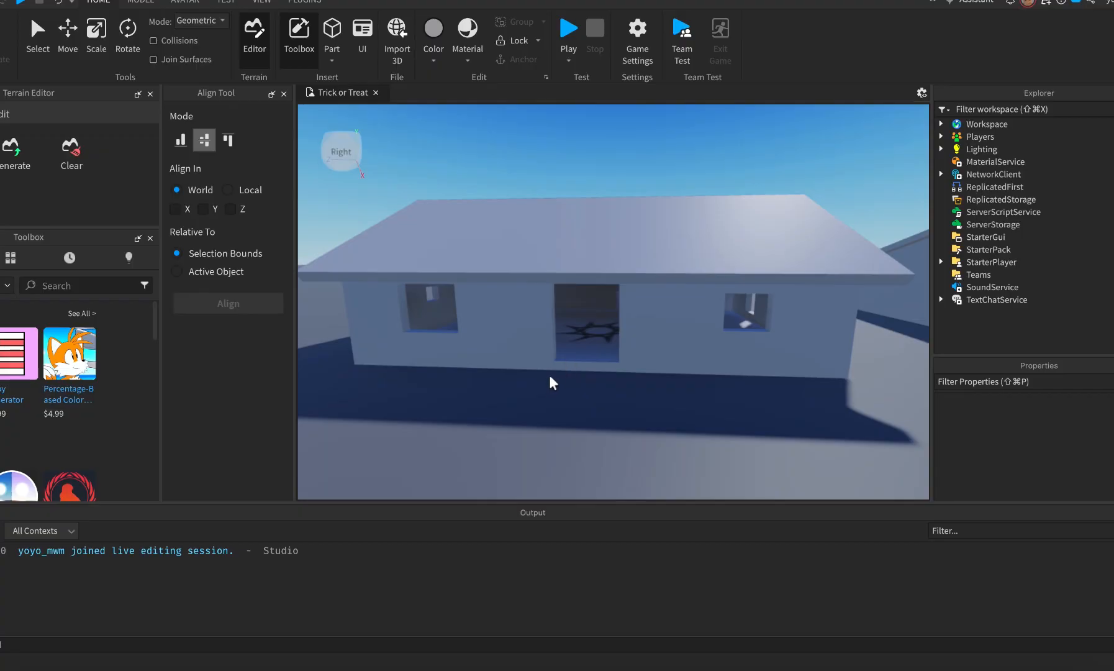
pyautogui.moveTo(673, 392); pyautogui.dragTo(673, 391, button='right')
pyautogui.press('s')
pyautogui.press('a')
# Step Street View closer to the white house, briefly comparing with the Studio models.
pyautogui.press('super+Tab')
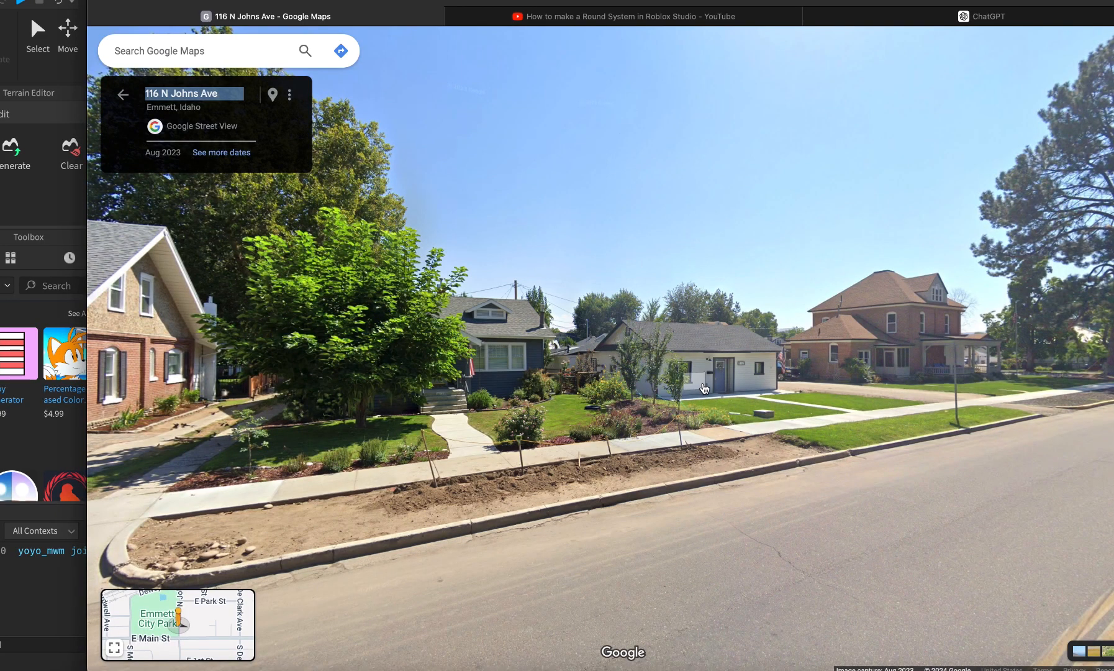
pyautogui.click(639, 383)
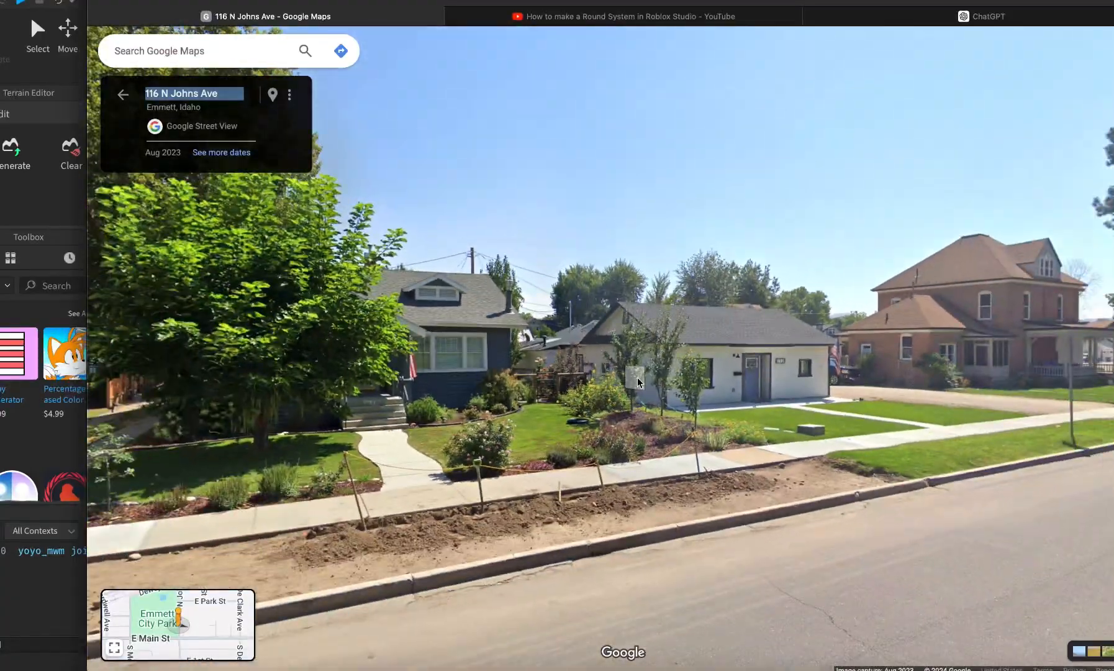
pyautogui.click(637, 377)
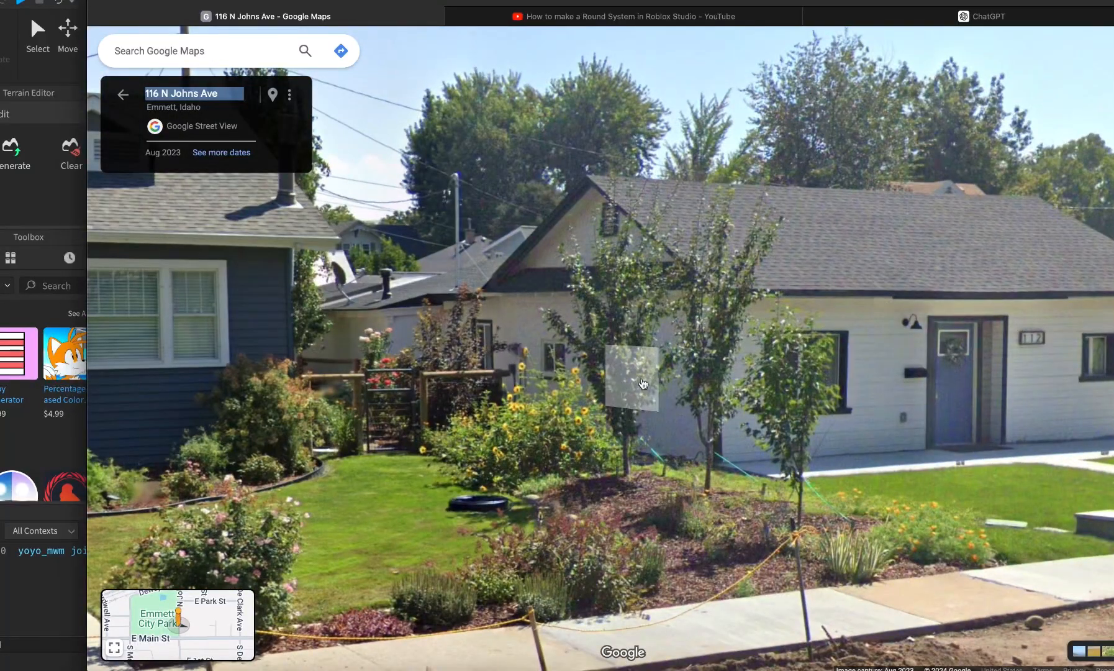
pyautogui.click(635, 382)
pyautogui.press('super+Tab')
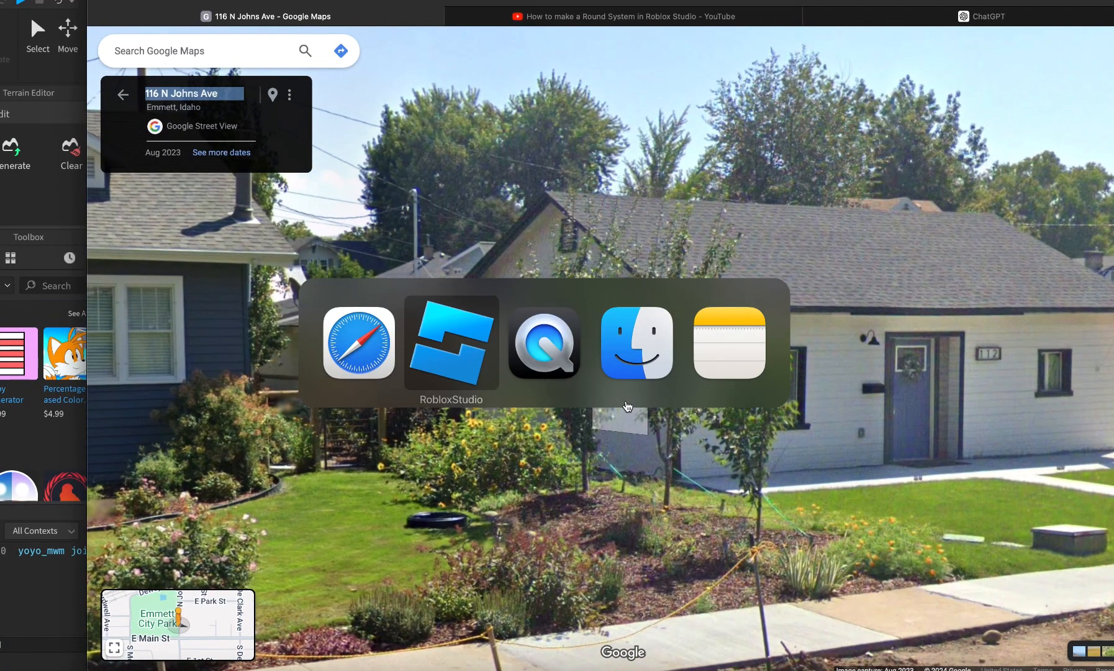
pyautogui.press('super+shift+Tab')
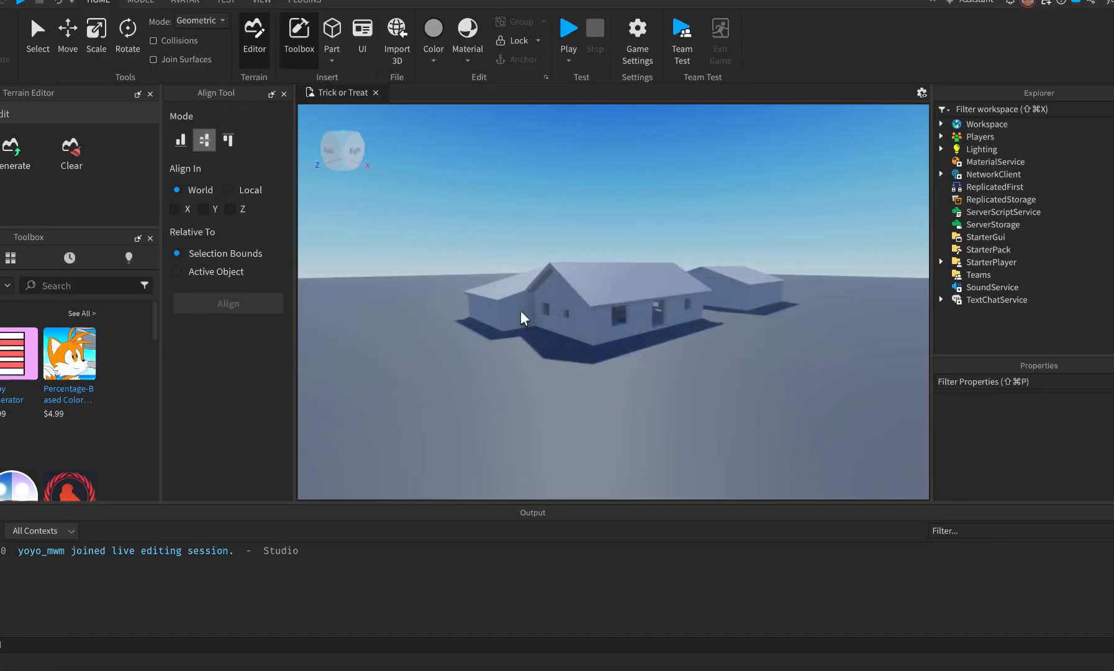
pyautogui.press('super+Tab')
pyautogui.press('super+Tab')
pyautogui.press('super+Tab')
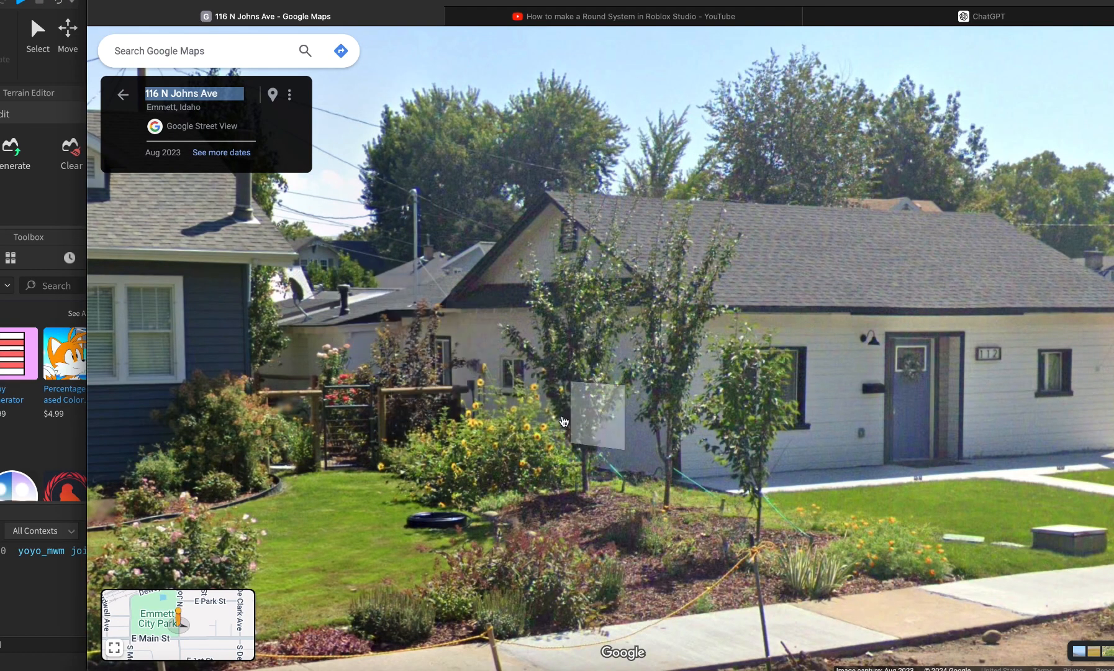
# Pan Street View across the blue house, its front steps, the brick neighbour and the white facade.
pyautogui.moveTo(751, 403); pyautogui.dragTo(985, 367)
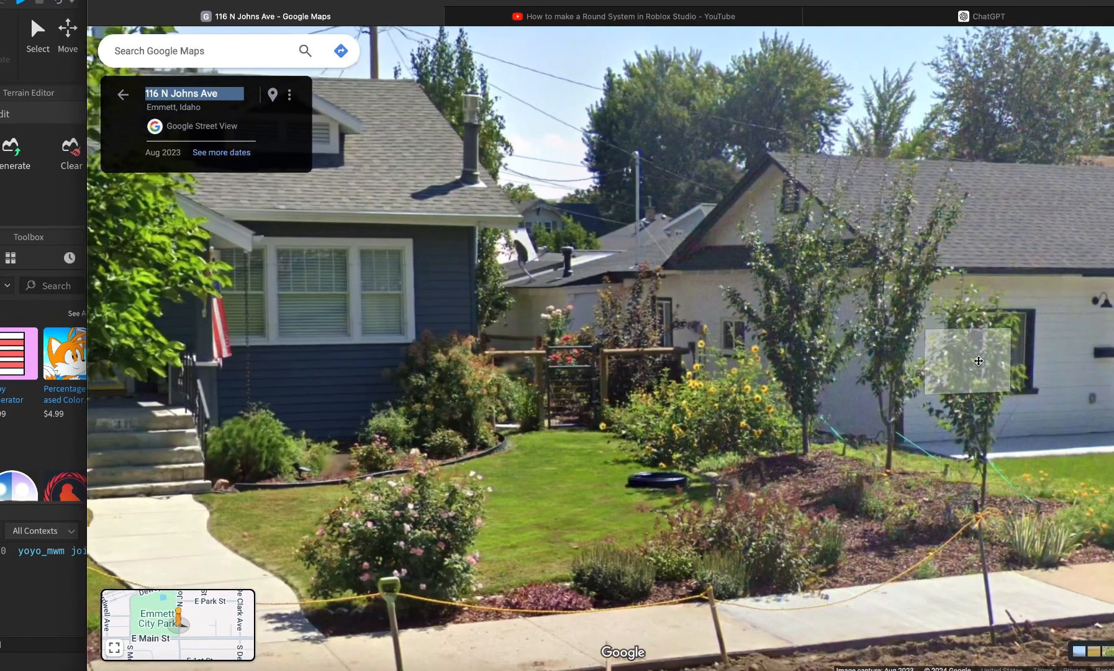
pyautogui.moveTo(556, 352); pyautogui.dragTo(819, 370)
pyautogui.moveTo(553, 345); pyautogui.dragTo(969, 340)
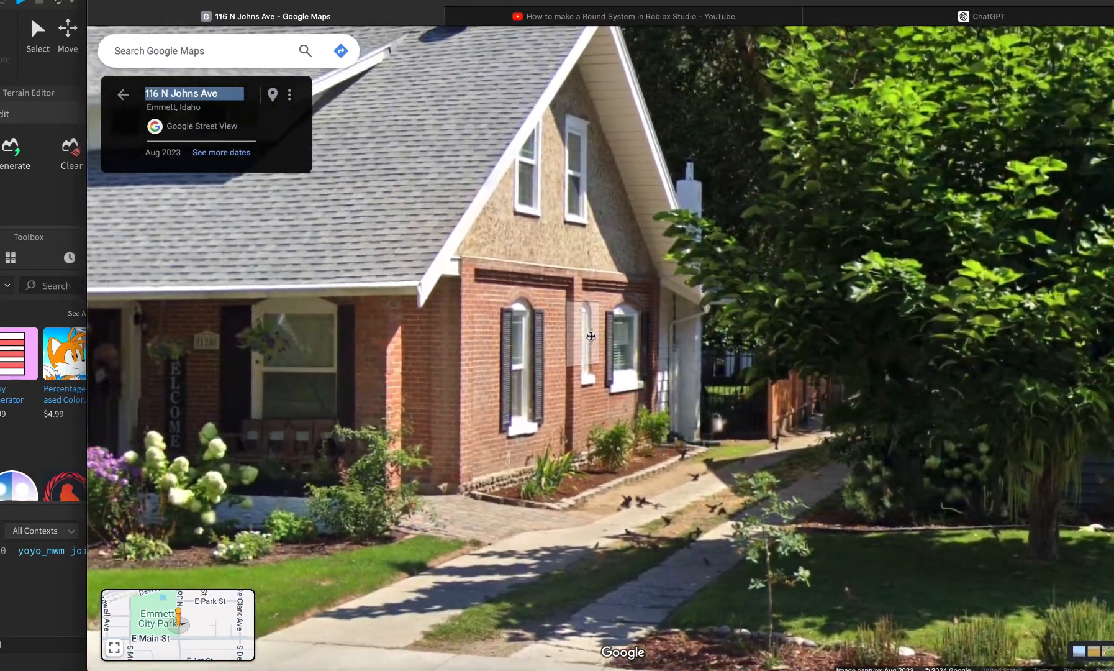
pyautogui.moveTo(591, 336); pyautogui.dragTo(235, 314)
pyautogui.moveTo(663, 333); pyautogui.dragTo(629, 388)
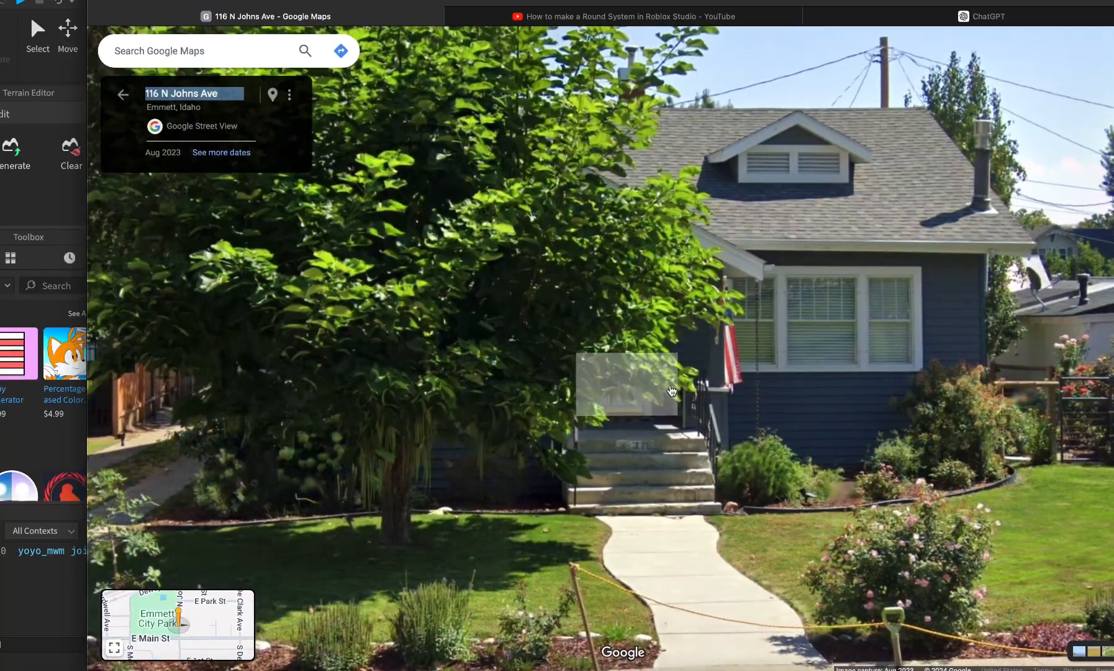
pyautogui.press('Right')
pyautogui.click(760, 389)
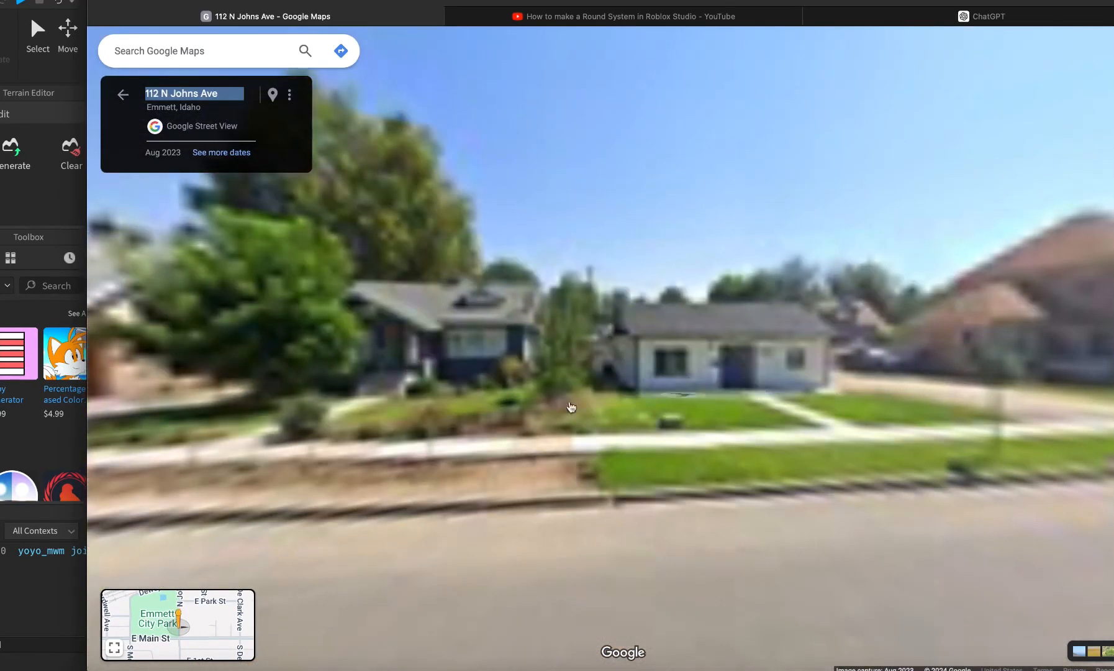
pyautogui.moveTo(602, 410); pyautogui.dragTo(511, 380)
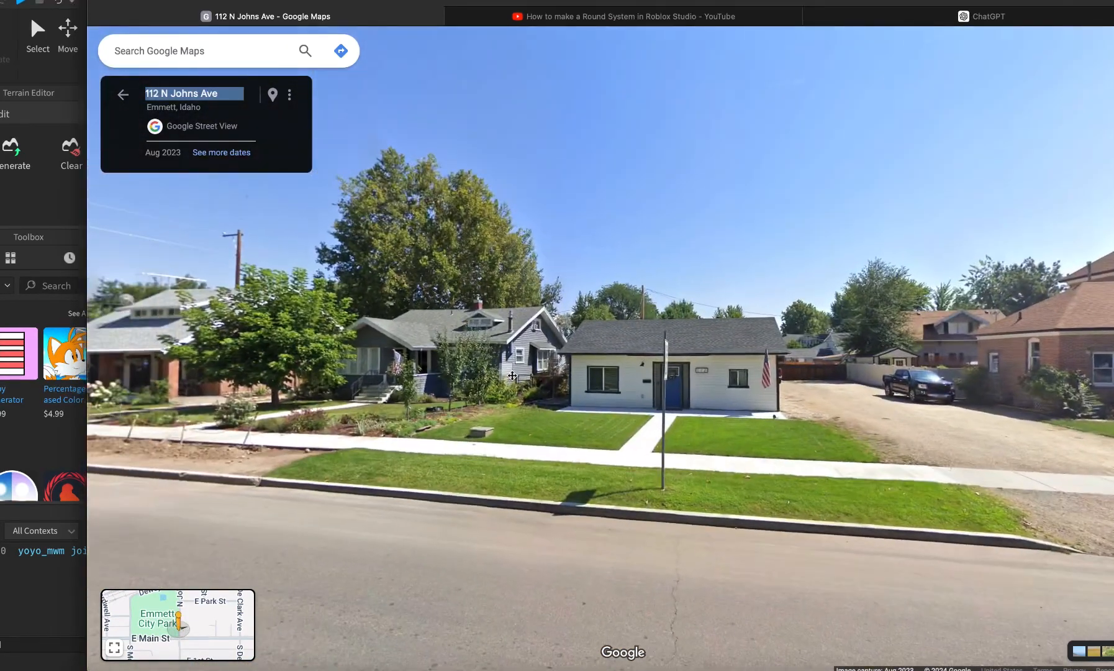
pyautogui.scroll(2, 511, 381)
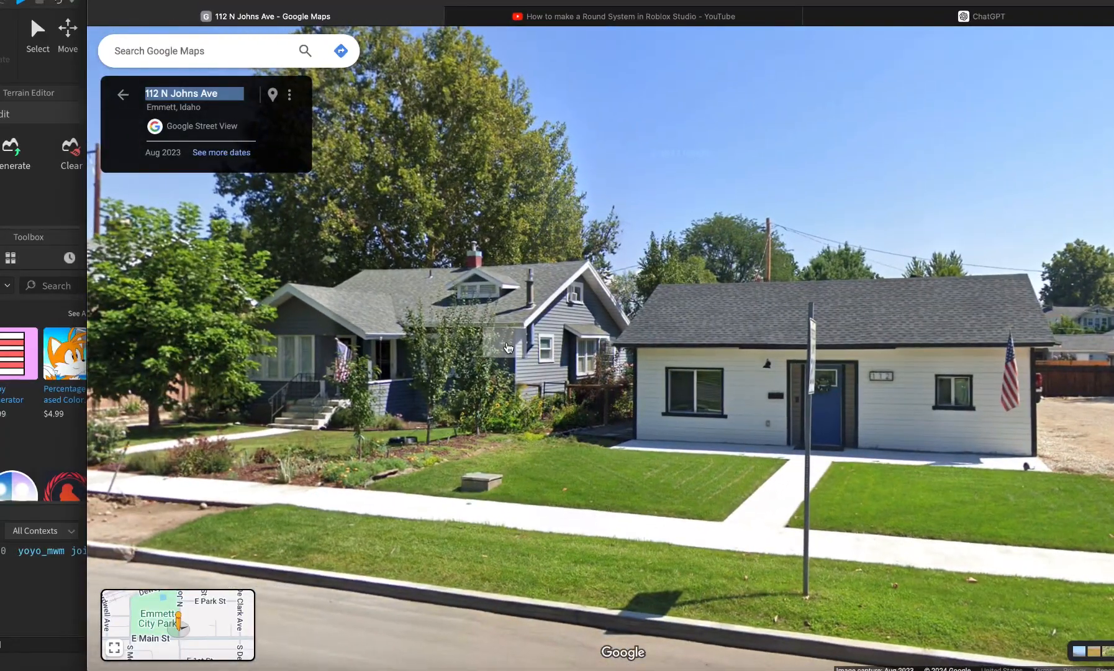
# In Studio, circle the camera to see both house models at an angle.
pyautogui.press('super+Tab')
pyautogui.press('w')
pyautogui.press('d')
pyautogui.moveTo(817, 330); pyautogui.dragTo(805, 330, button='right')
pyautogui.press('s')
pyautogui.press('s')
pyautogui.press('d')
# Walk Street View up the street to the grey-sided house beside the brick one.
pyautogui.press('super+Tab')
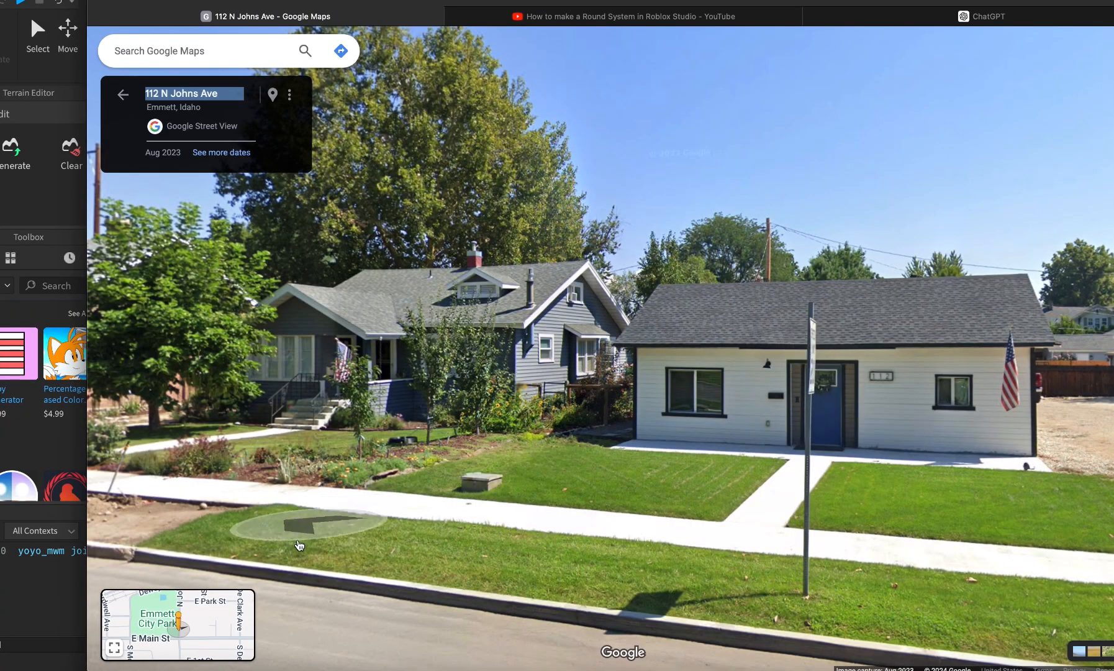
pyautogui.click(261, 578)
pyautogui.click(763, 374)
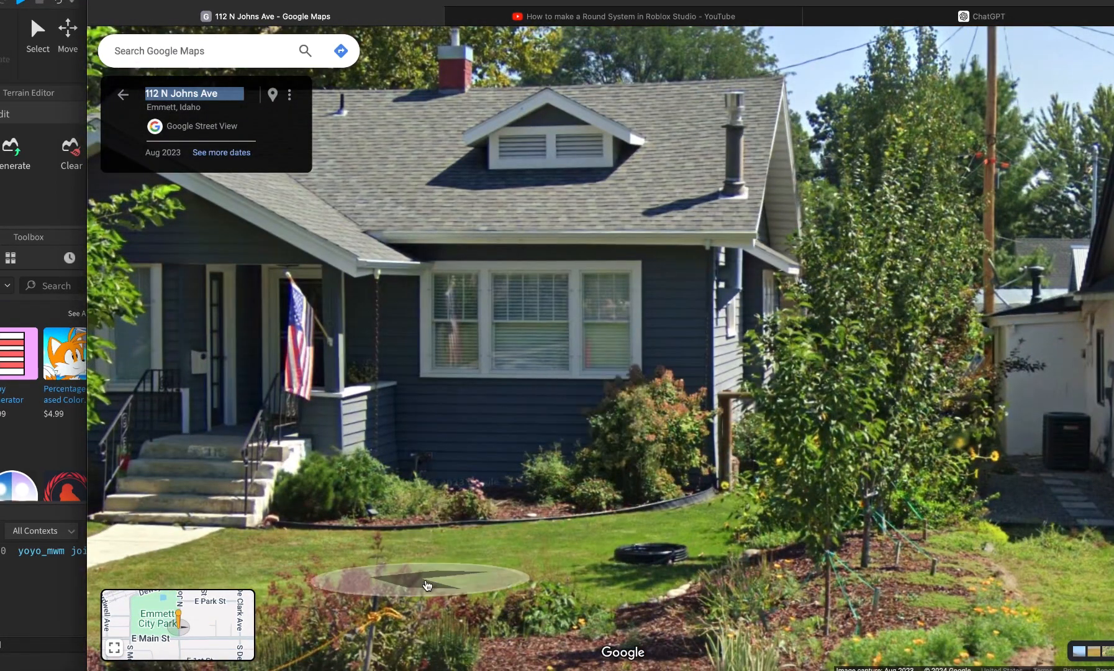
pyautogui.click(361, 612)
pyautogui.click(574, 514)
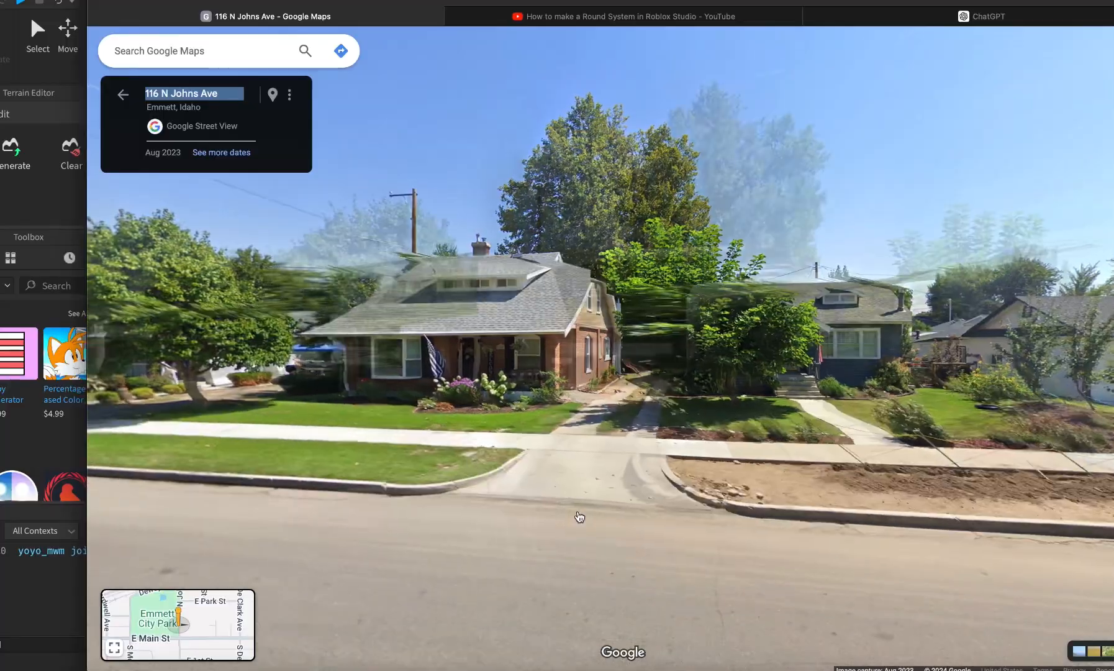
pyautogui.moveTo(845, 398); pyautogui.dragTo(541, 363)
pyautogui.click(542, 362)
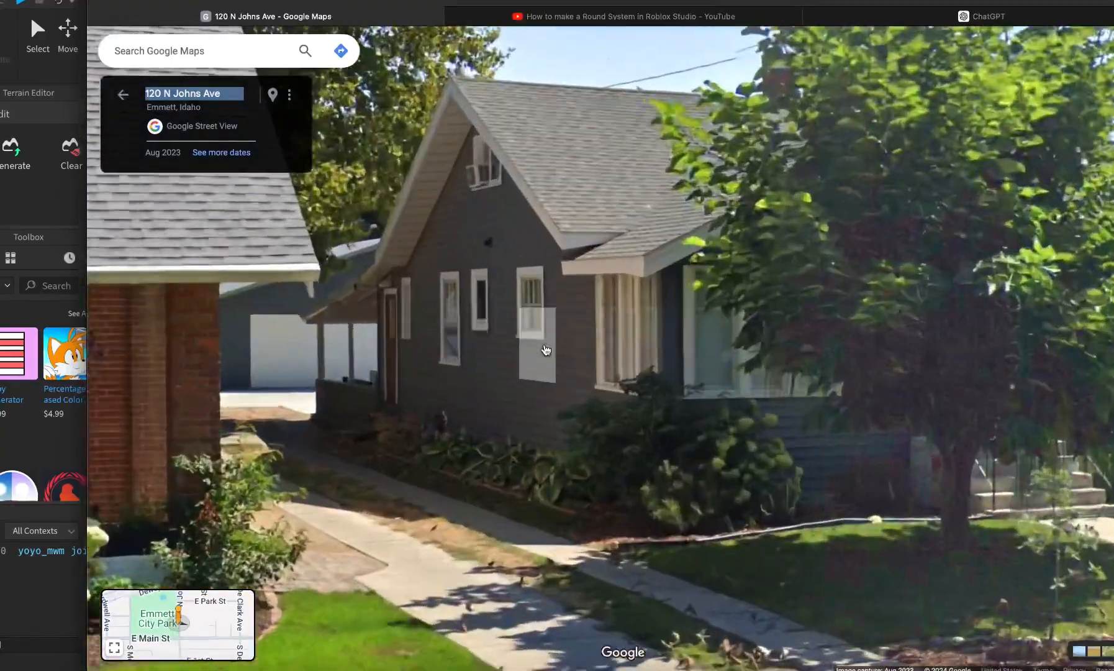
pyautogui.press('super+Tab')
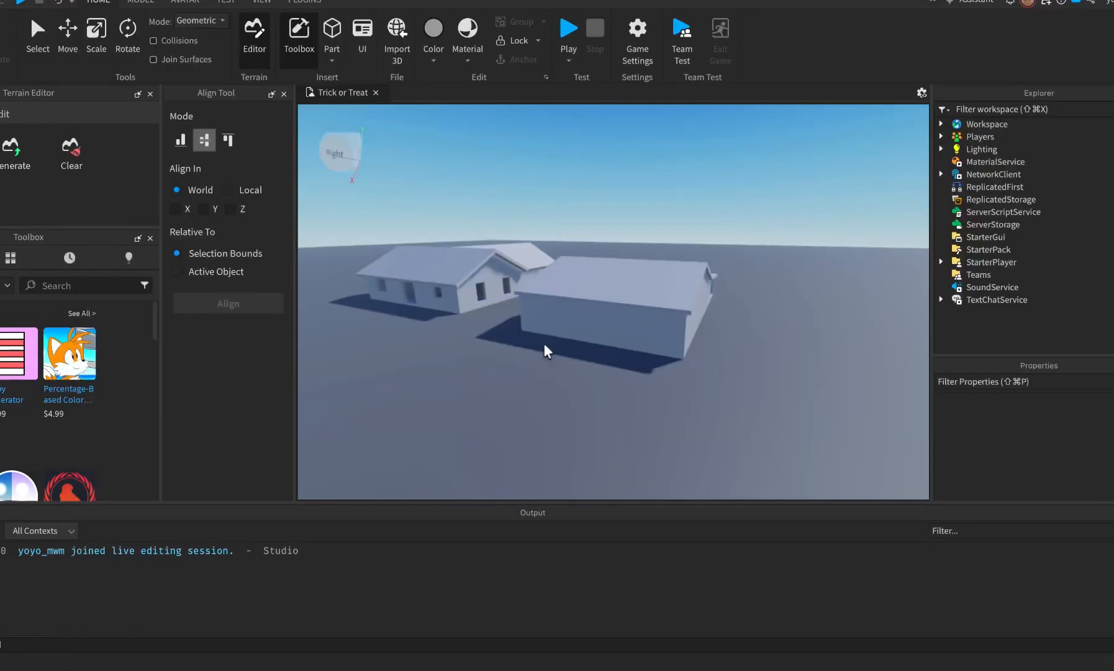
pyautogui.press('a')
pyautogui.moveTo(569, 398); pyautogui.dragTo(569, 398, button='right')
pyautogui.press('a')
pyautogui.press('w')
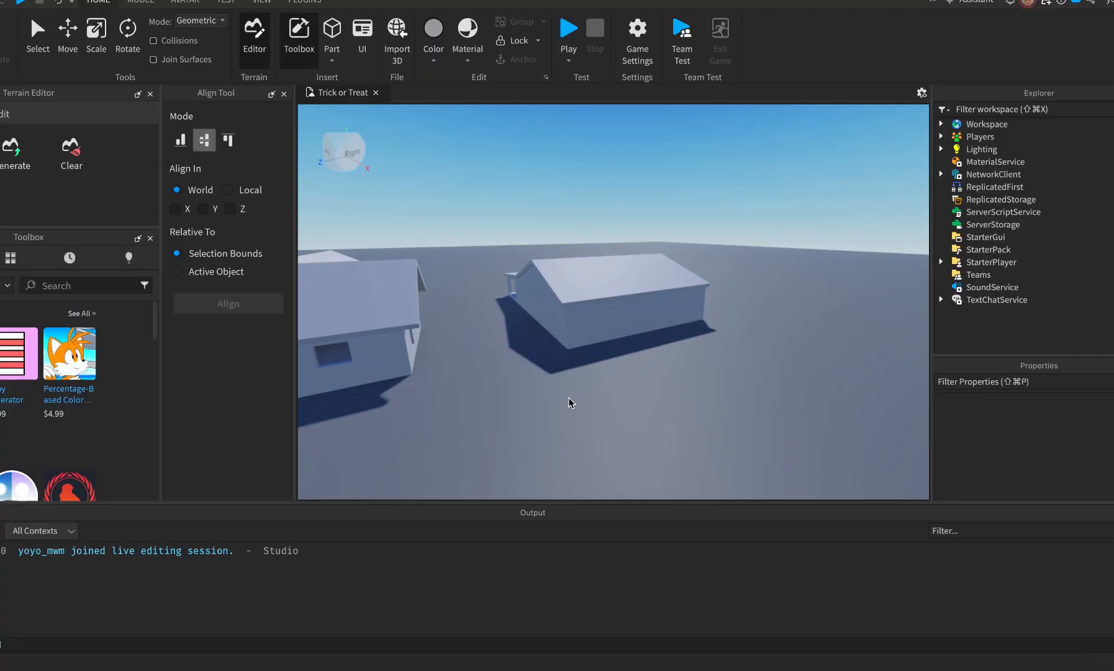
pyautogui.press('super+Tab')
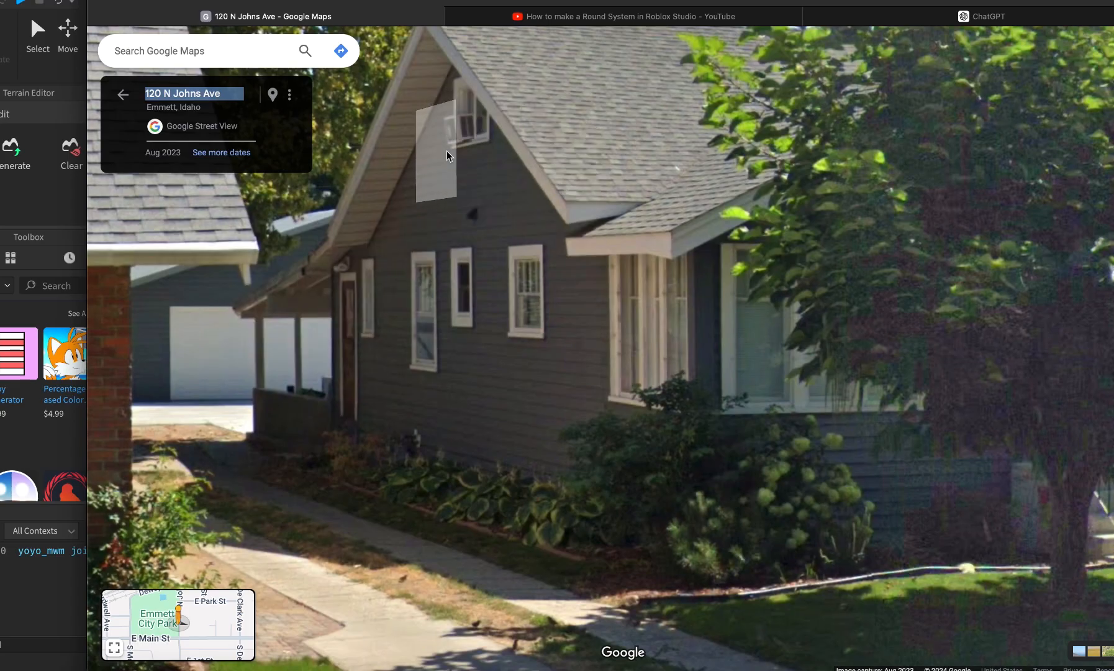
pyautogui.press('super+Tab')
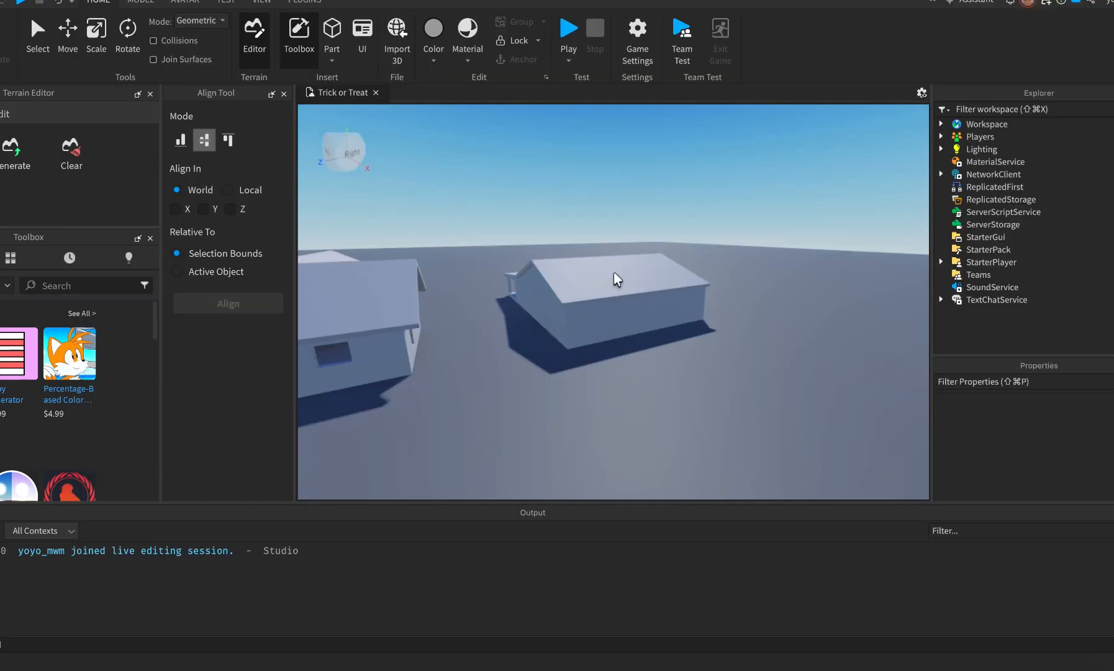
pyautogui.press('super+Tab')
pyautogui.press('super+Tab')
pyautogui.press('super+Tab')
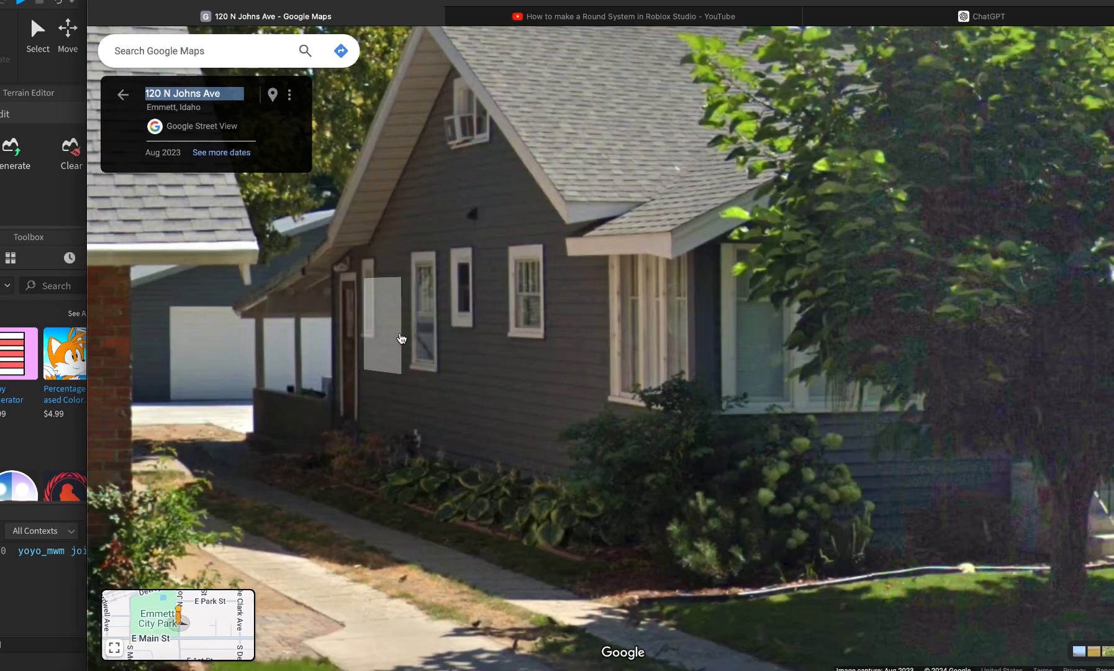
pyautogui.press('super+Tab')
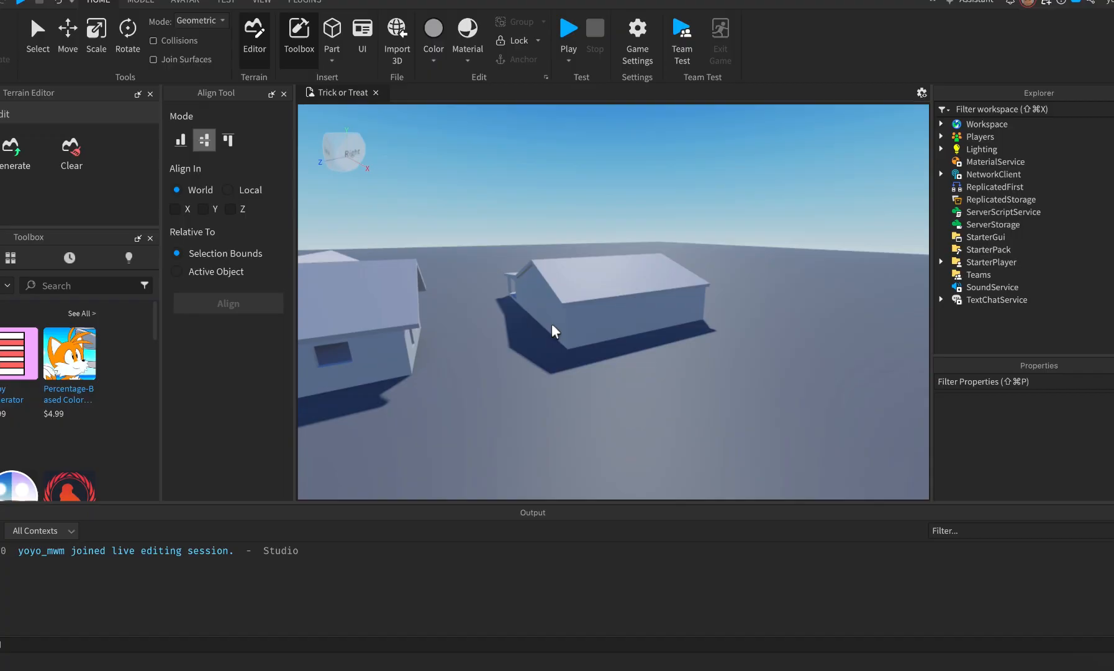
pyautogui.press('w')
pyautogui.moveTo(469, 331); pyautogui.dragTo(469, 329, button='right')
pyautogui.press('w')
pyautogui.press('super+Tab')
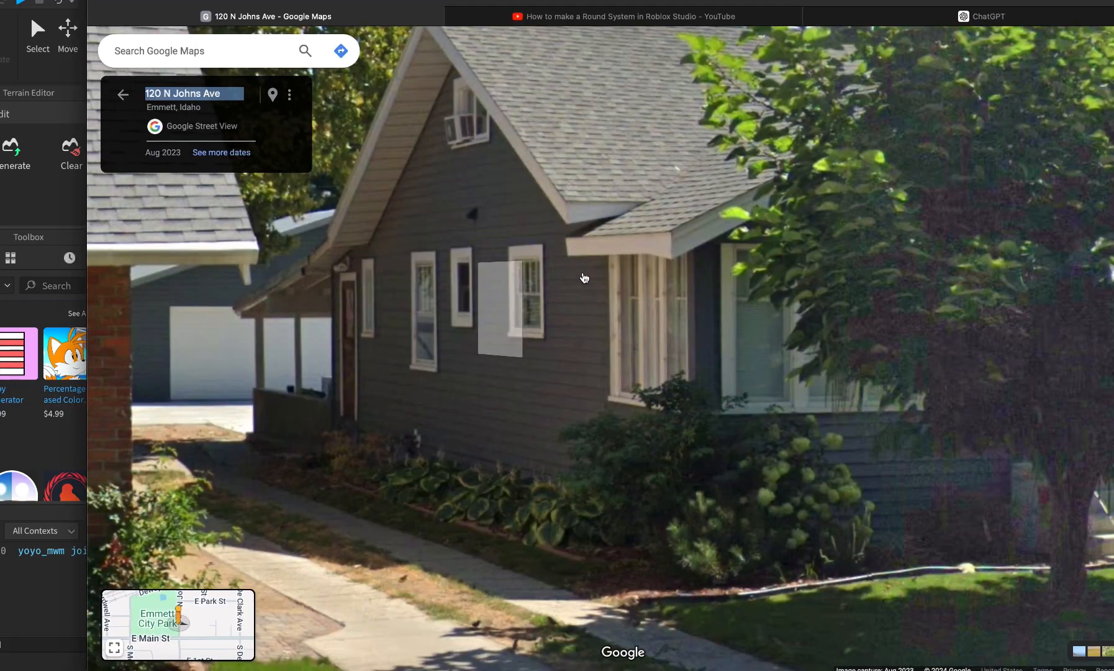
pyautogui.click(554, 397)
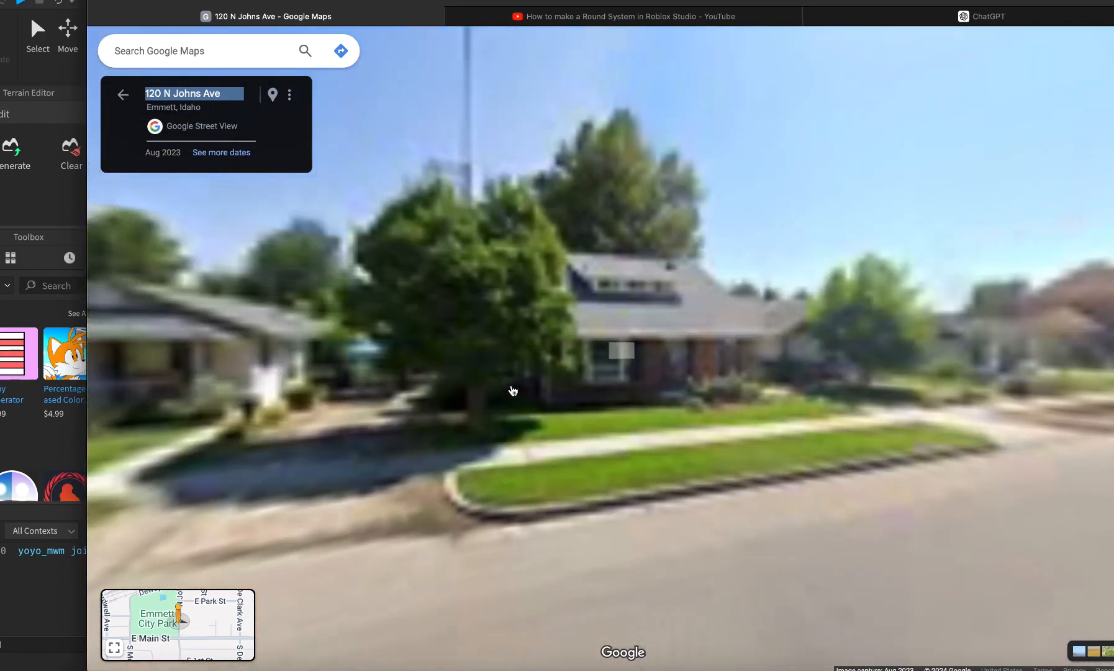
pyautogui.click(901, 548)
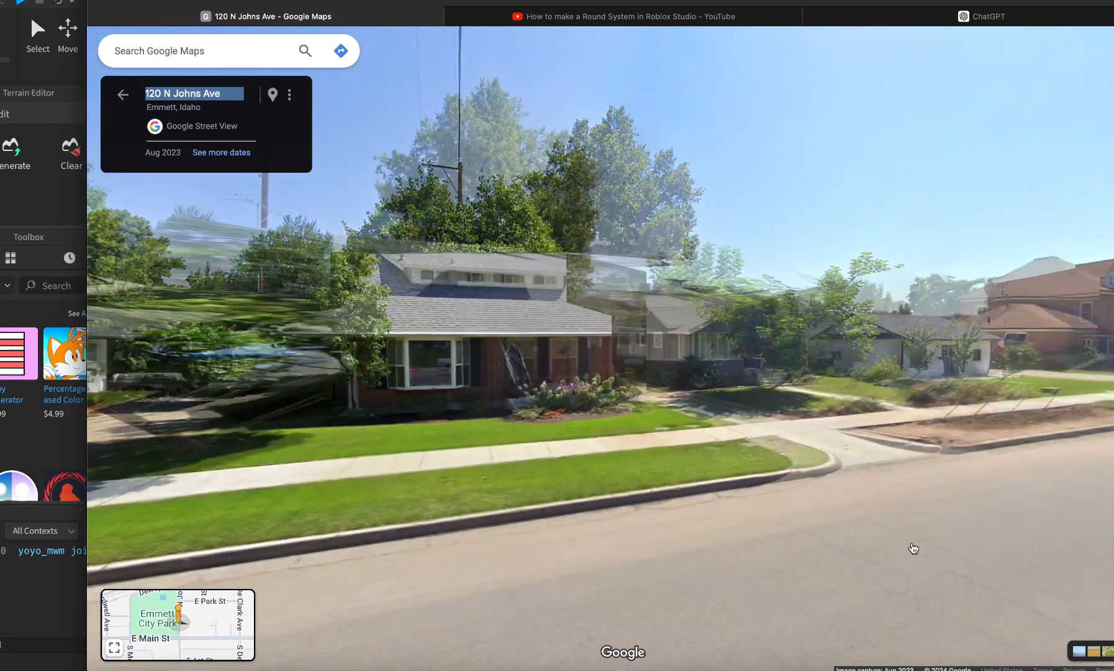
pyautogui.click(912, 548)
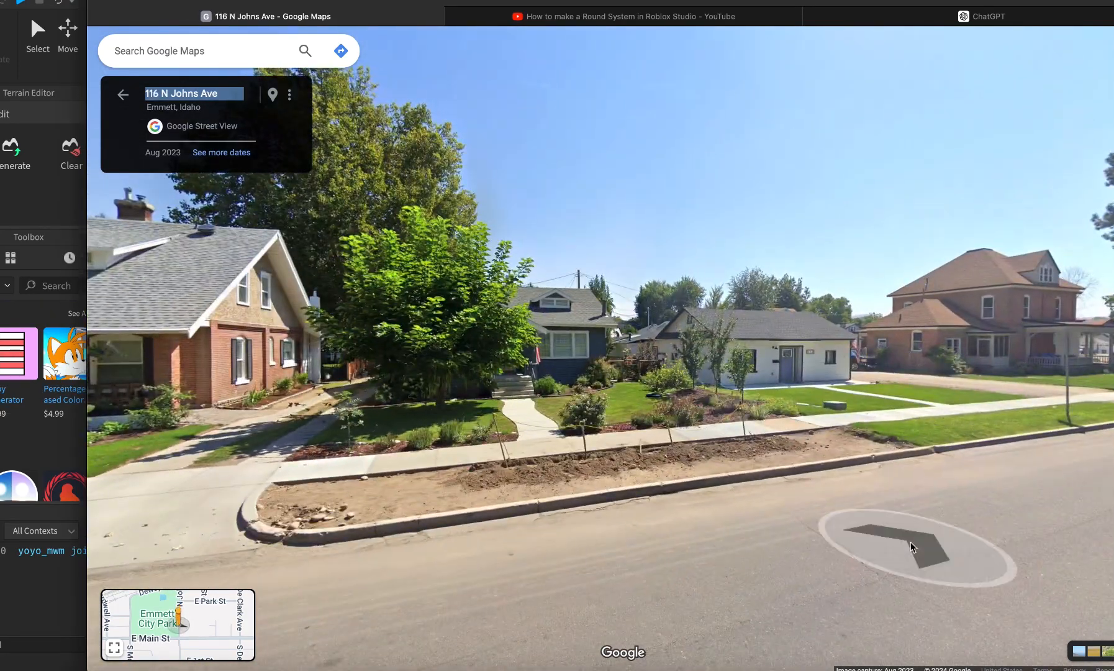
pyautogui.click(911, 546)
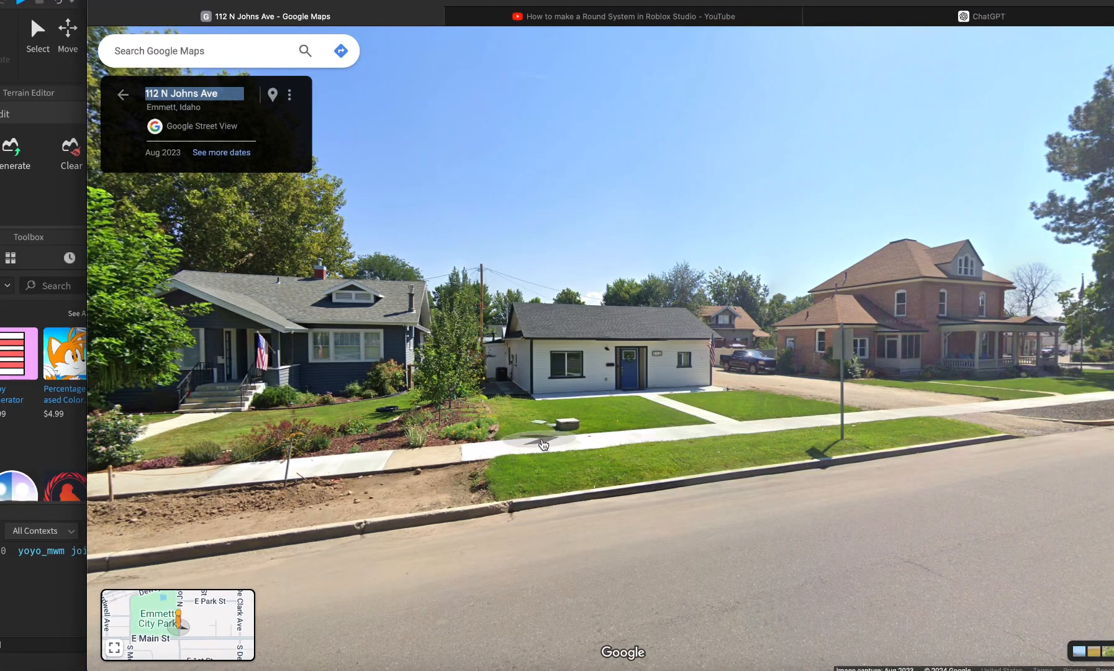
pyautogui.click(336, 482)
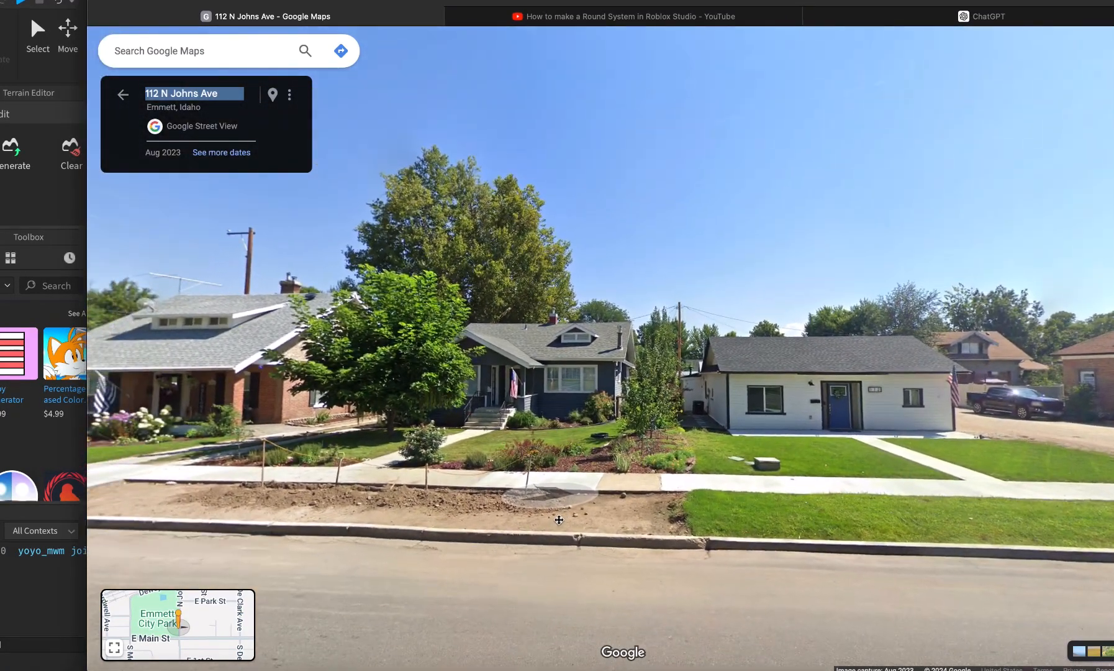
pyautogui.press('super+Tab')
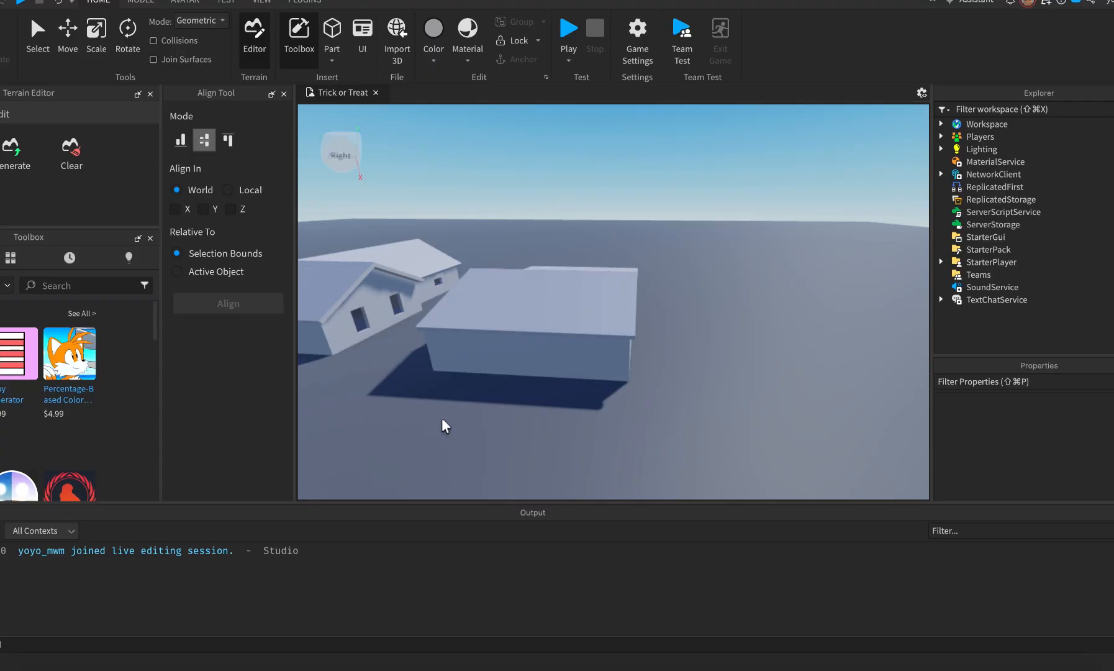
# Orbit the camera around the two grey house models, then bring Street View back.
pyautogui.moveTo(372, 429); pyautogui.dragTo(372, 427, button='right')
pyautogui.press('a')
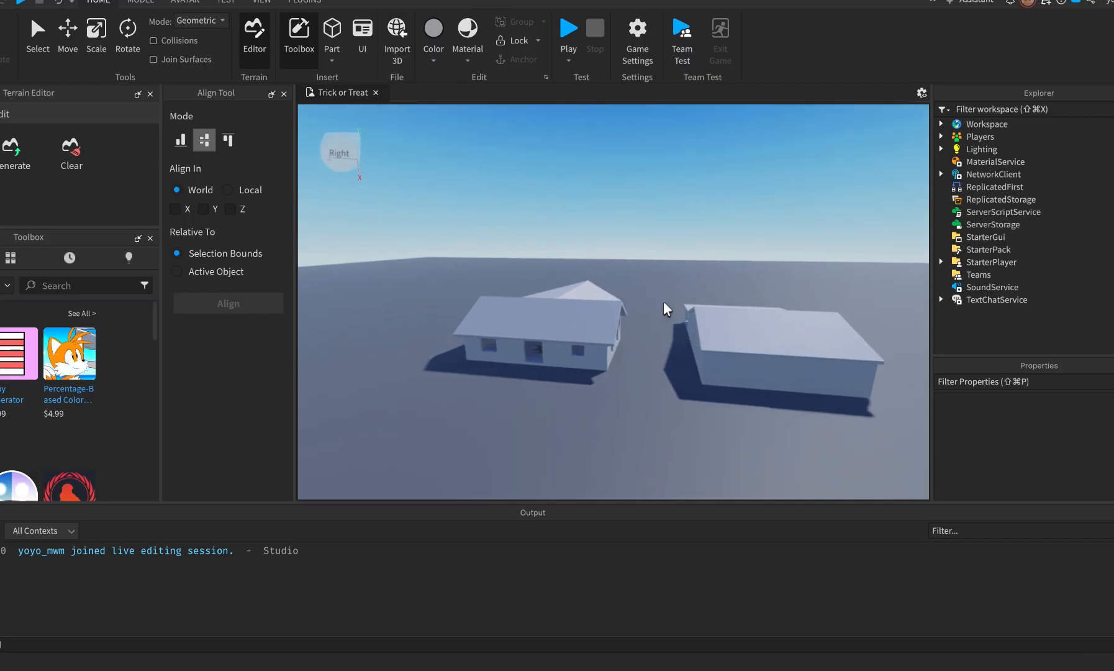
pyautogui.press('super+Tab')
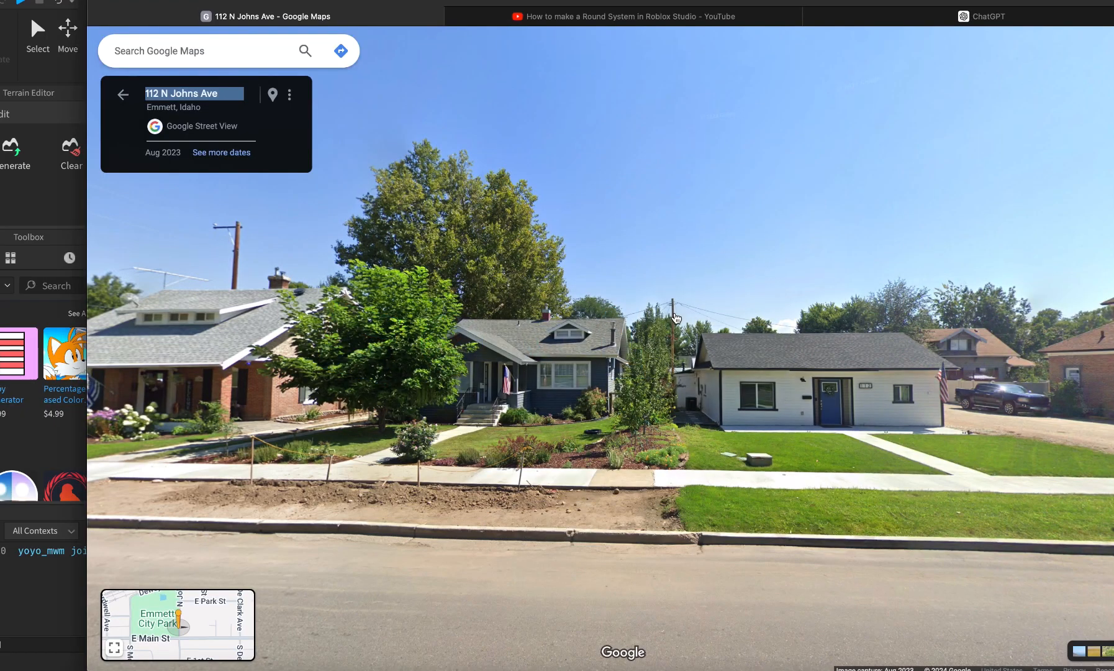
# Pan Street View toward the park and down N Johns Ave, then return to Studio.
pyautogui.moveTo(720, 300); pyautogui.dragTo(258, 417)
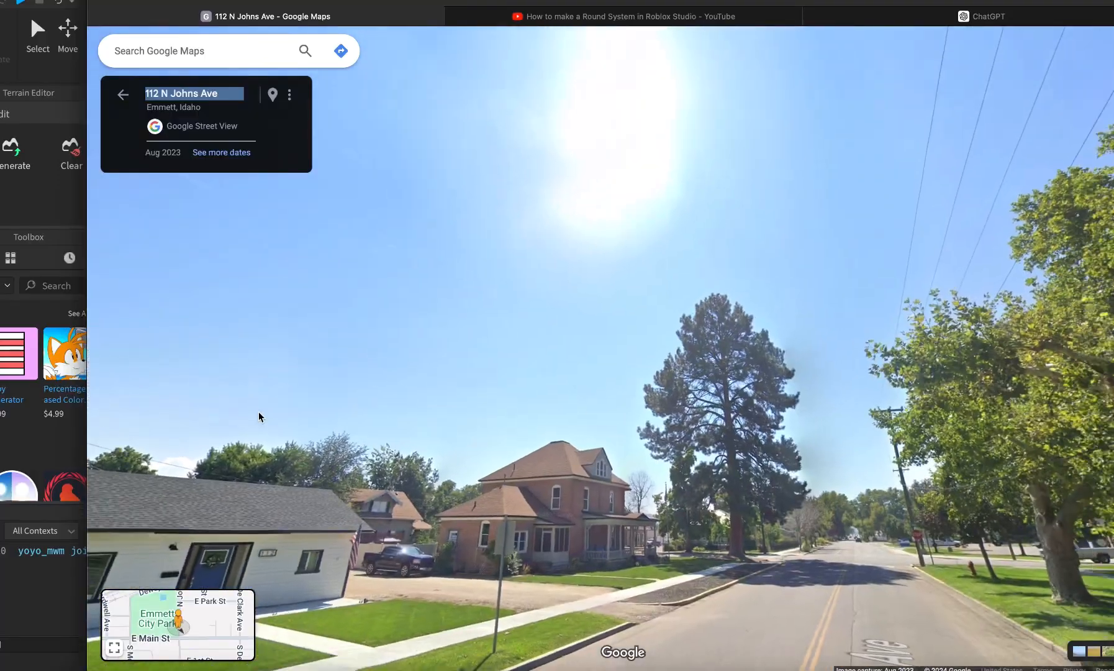
pyautogui.moveTo(1068, 559); pyautogui.dragTo(473, 430)
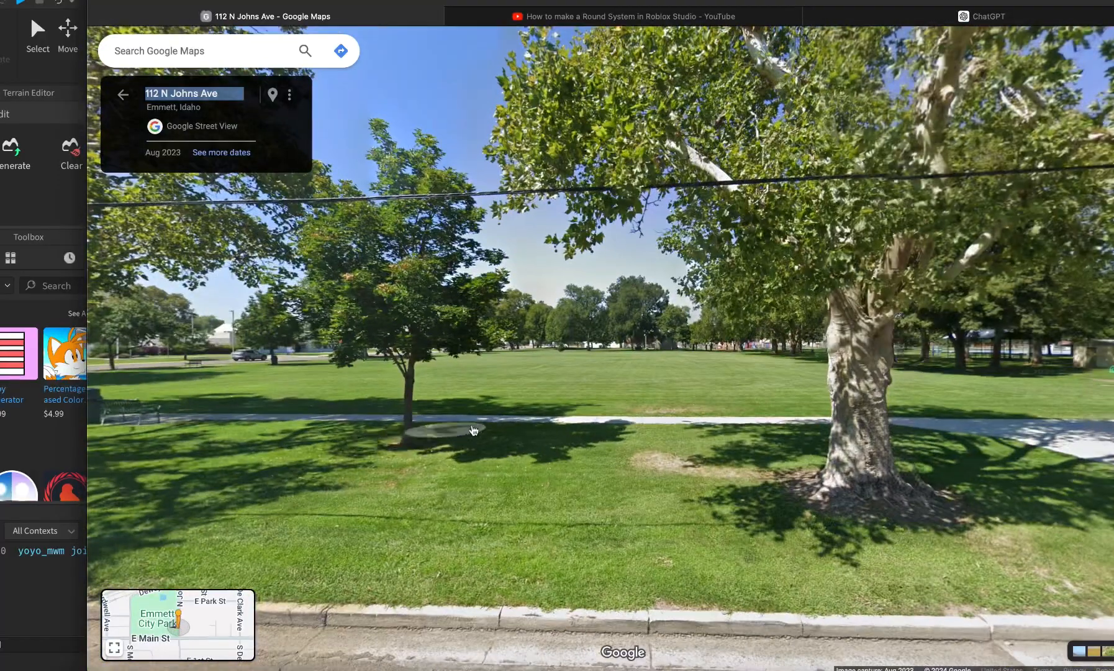
pyautogui.moveTo(853, 439); pyautogui.dragTo(499, 406)
pyautogui.press('super+Tab')
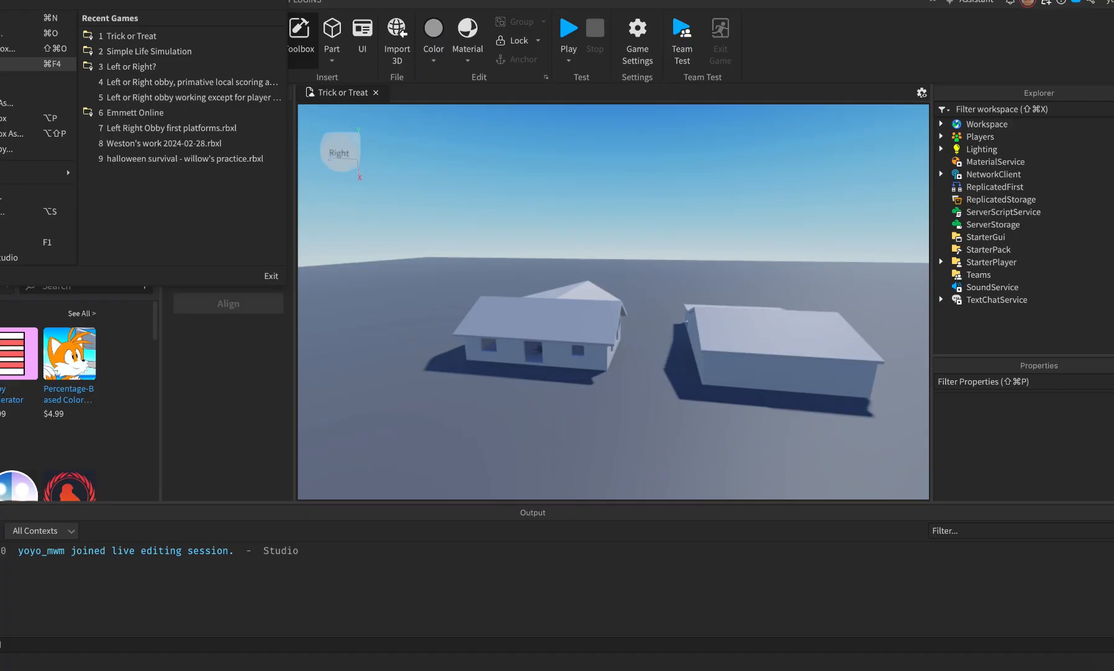
# Close the Trick or Treat place with Cmd+F4.
pyautogui.press('super+F4')
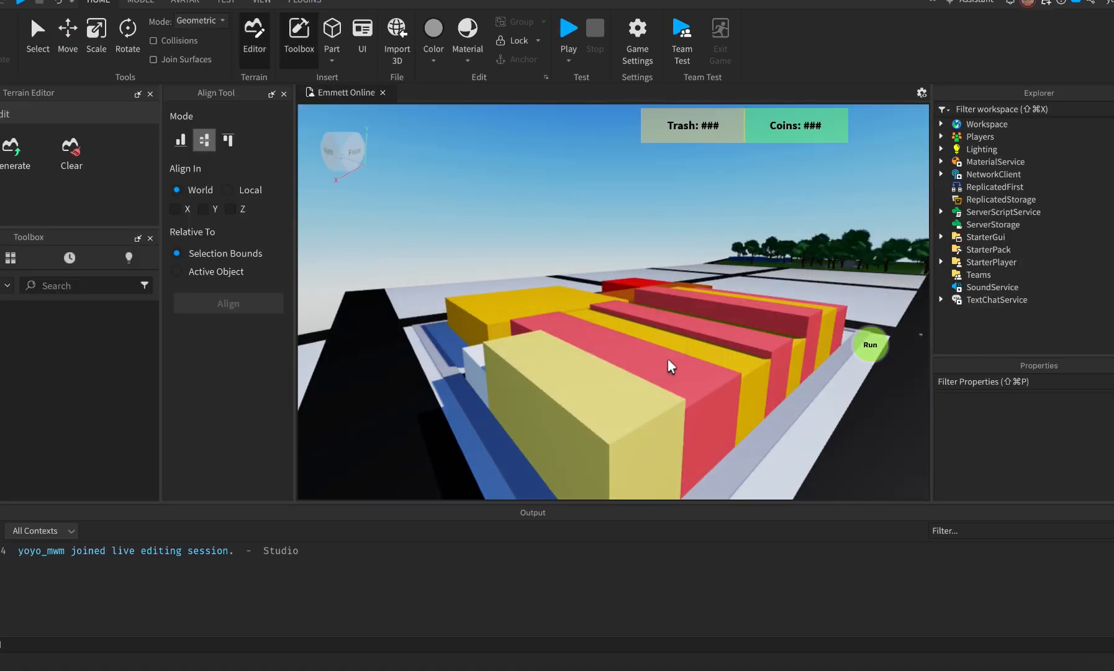
# Fly down the Emmett Online road past the crossroads toward the green lot.
pyautogui.moveTo(667, 359)
pyautogui.mouseDown(button='right')
pyautogui.moveTo(677, 357)
pyautogui.moveTo(667, 359)
pyautogui.mouseUp(button='right')
pyautogui.press('w')
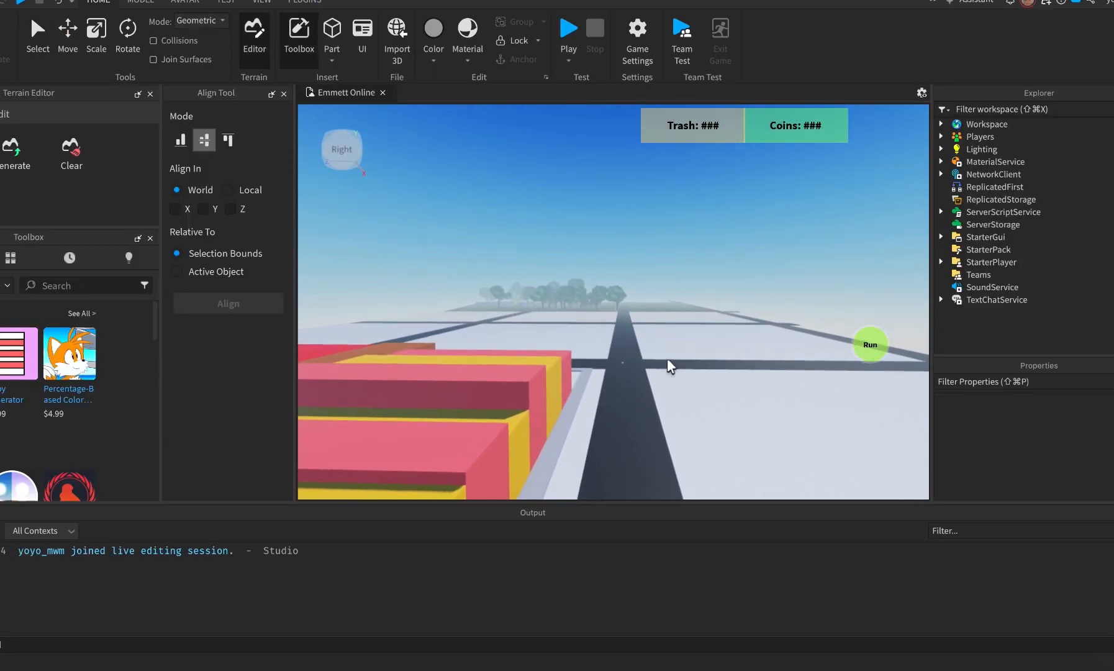
pyautogui.press('w')
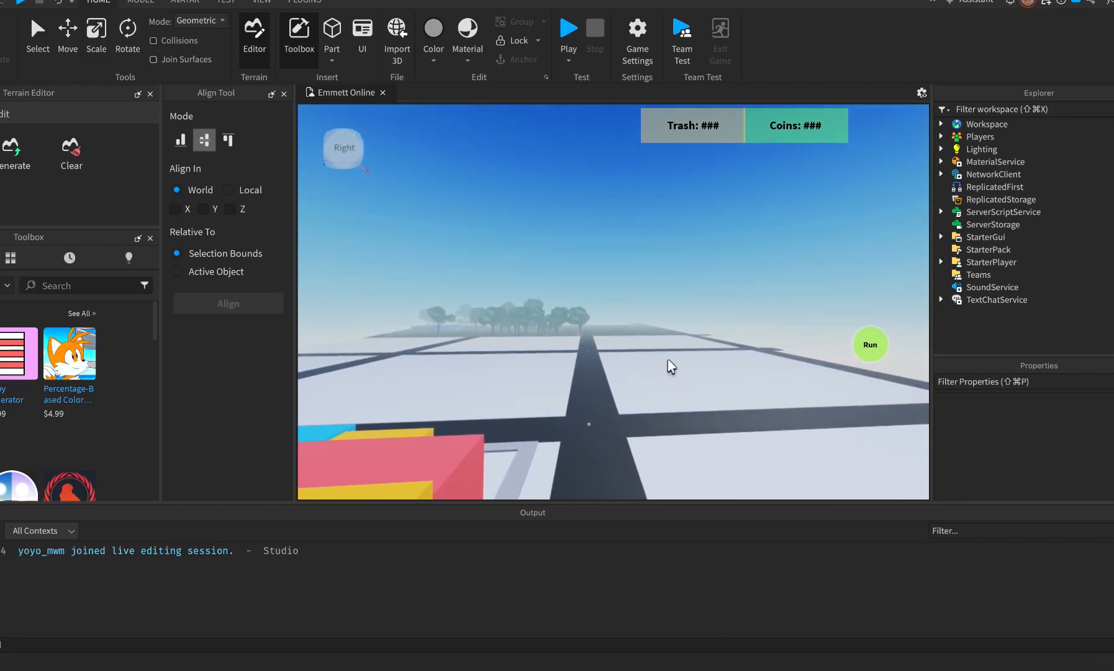
pyautogui.press('w')
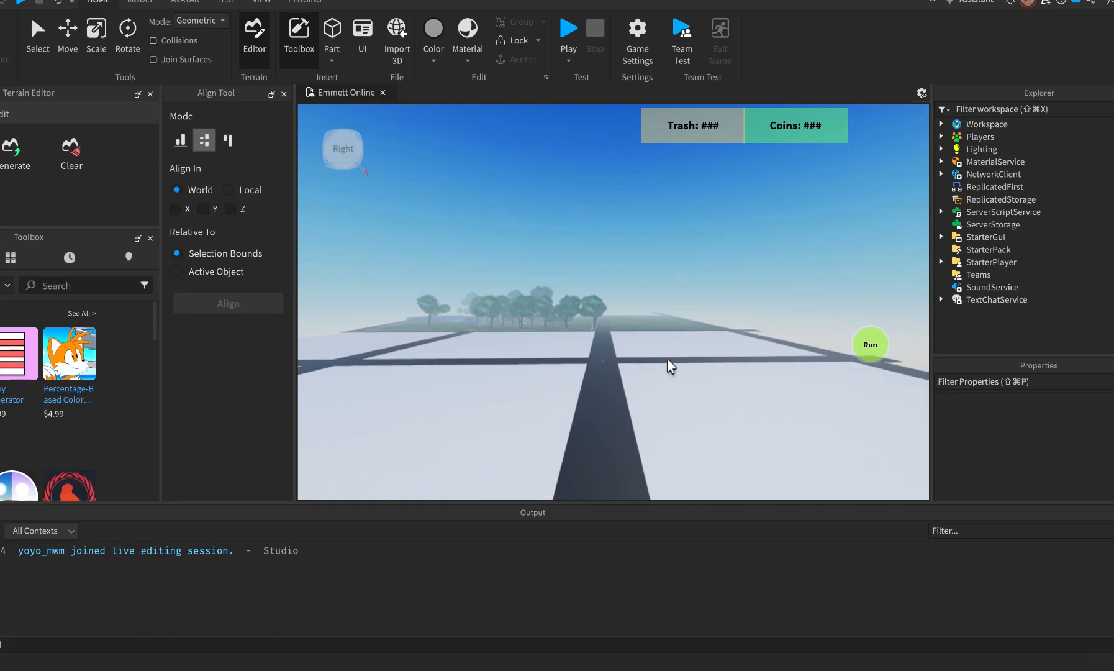
pyautogui.press('w')
pyautogui.press('d')
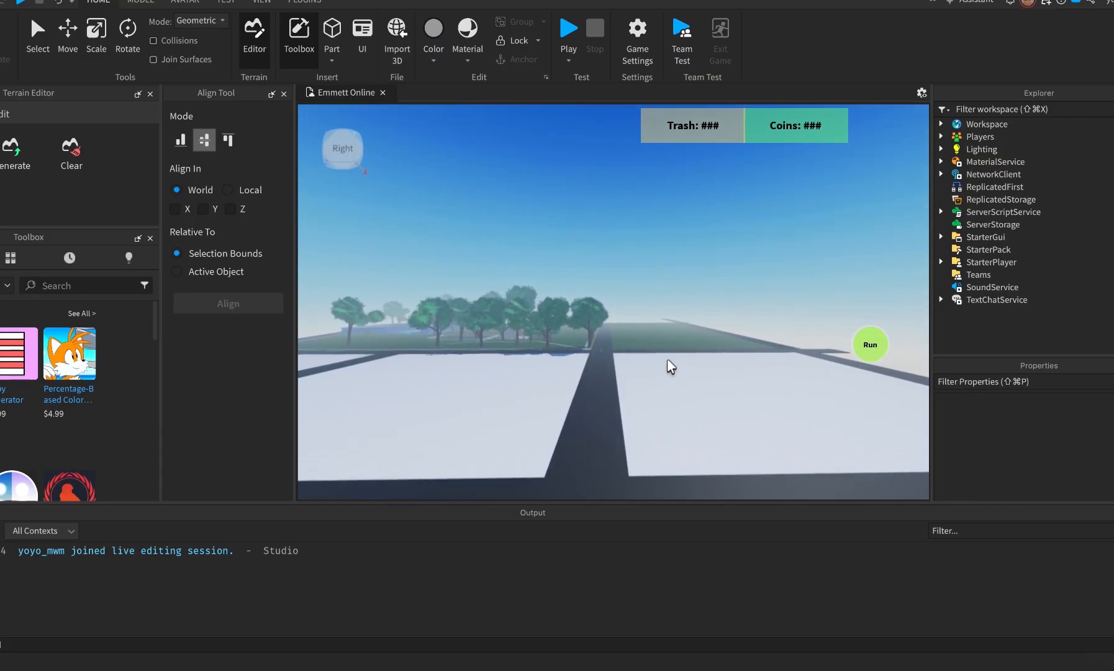
pyautogui.press('w')
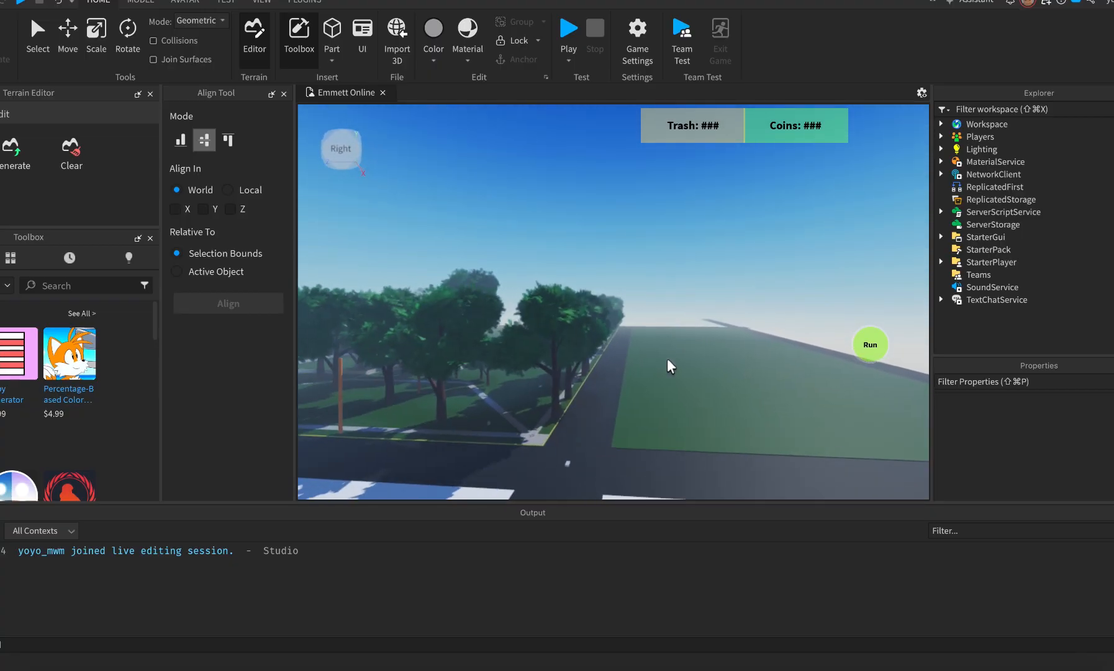
# Fly through the trees around the green-roofed pavilion and look along the tree-lined road.
pyautogui.moveTo(668, 359); pyautogui.dragTo(667, 357, button='right')
pyautogui.press('w')
pyautogui.press('w')
pyautogui.press('w')
pyautogui.press('a')
pyautogui.moveTo(563, 369); pyautogui.dragTo(562, 367, button='right')
pyautogui.press('w')
pyautogui.moveTo(562, 367); pyautogui.dragTo(644, 370, button='right')
pyautogui.press('w')
pyautogui.press('w')
pyautogui.press('w')
pyautogui.press('w')
pyautogui.press('a')
pyautogui.press('w')
pyautogui.press('d')
pyautogui.press('d')
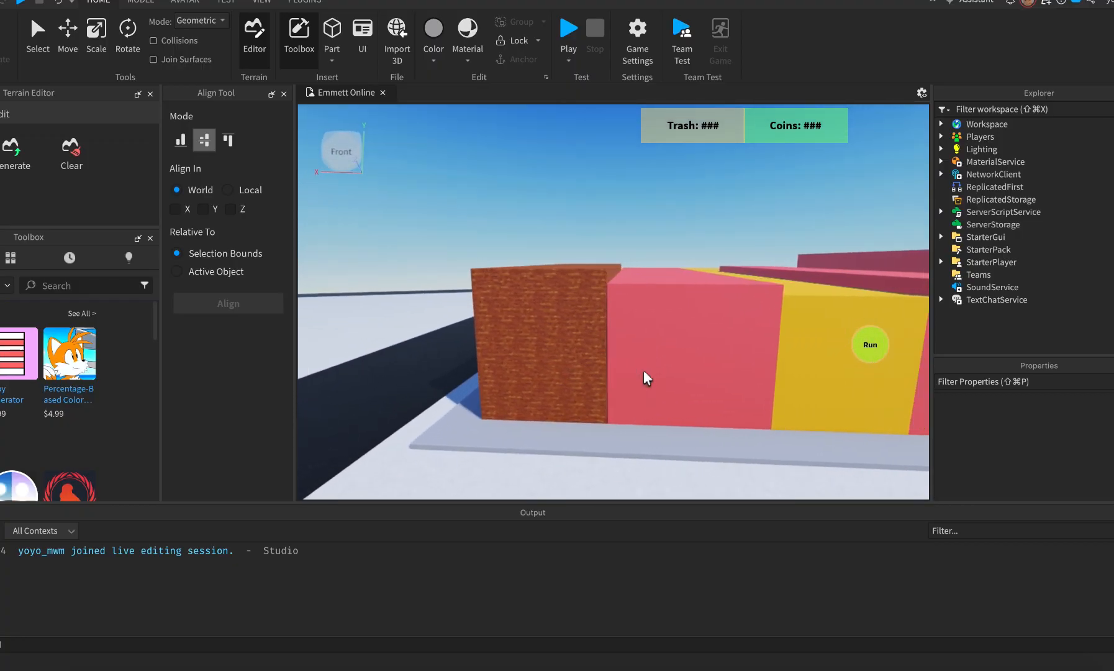
pyautogui.press('d')
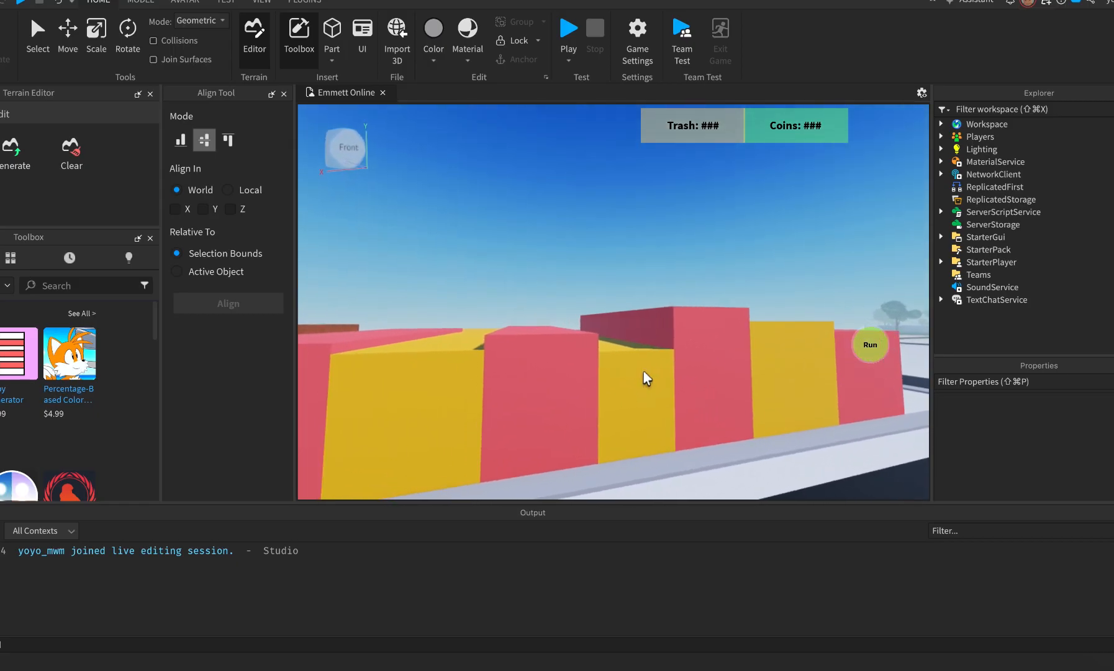
pyautogui.moveTo(644, 372); pyautogui.dragTo(644, 370, button='right')
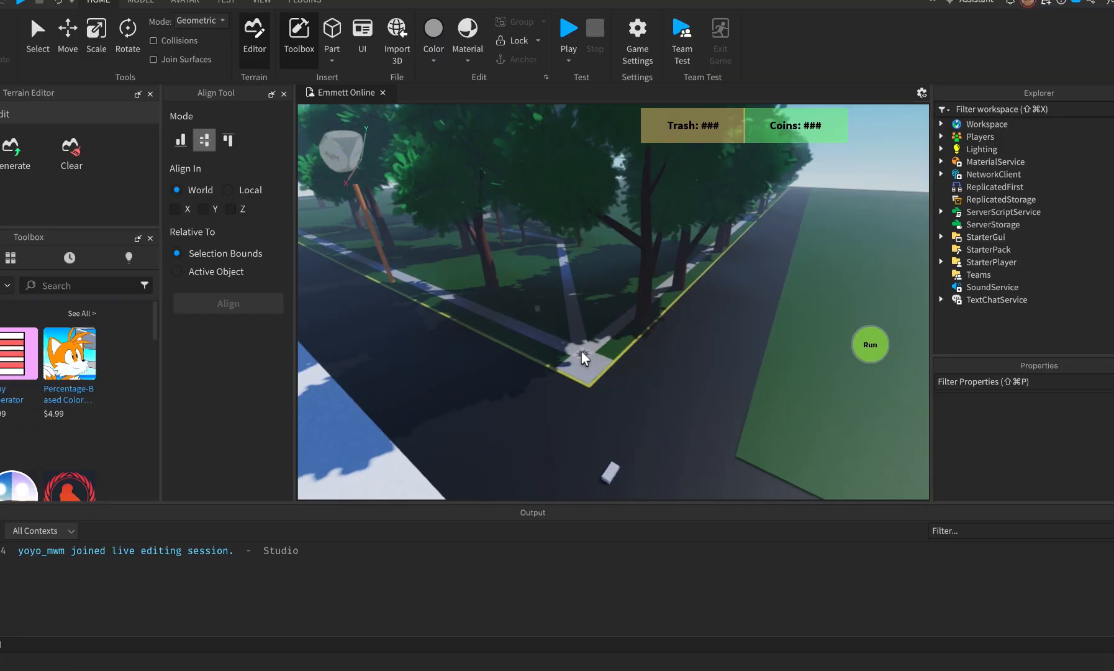
# Expand Workspace and drag the SpawnLocation partway along the park-side sidewalk.
pyautogui.click(941, 124)
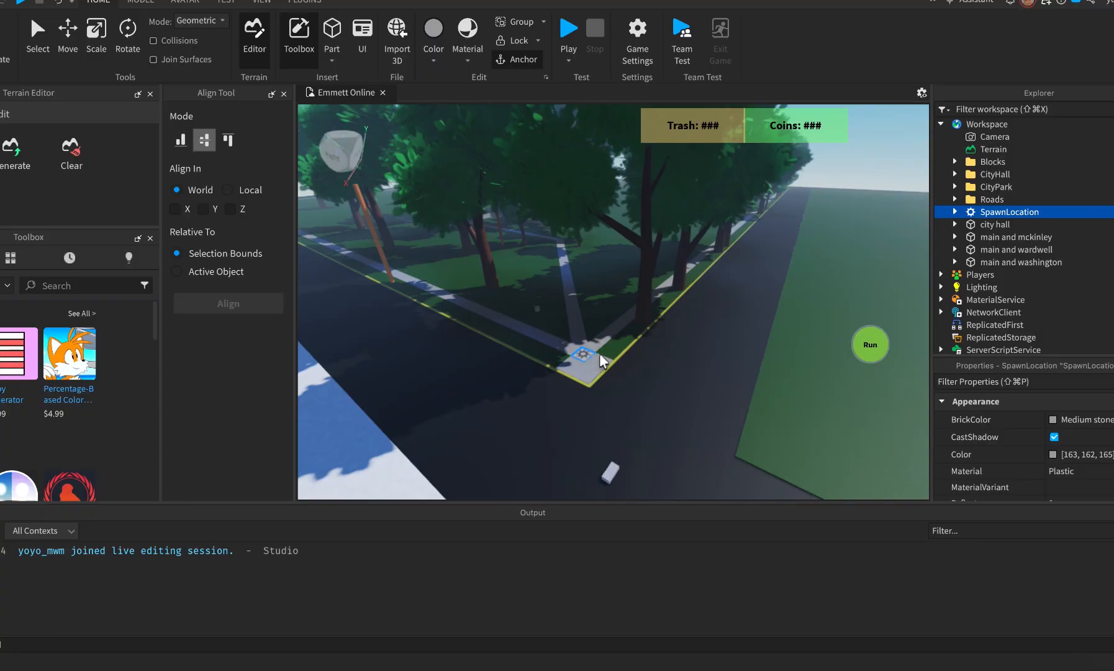
pyautogui.press('super+2')
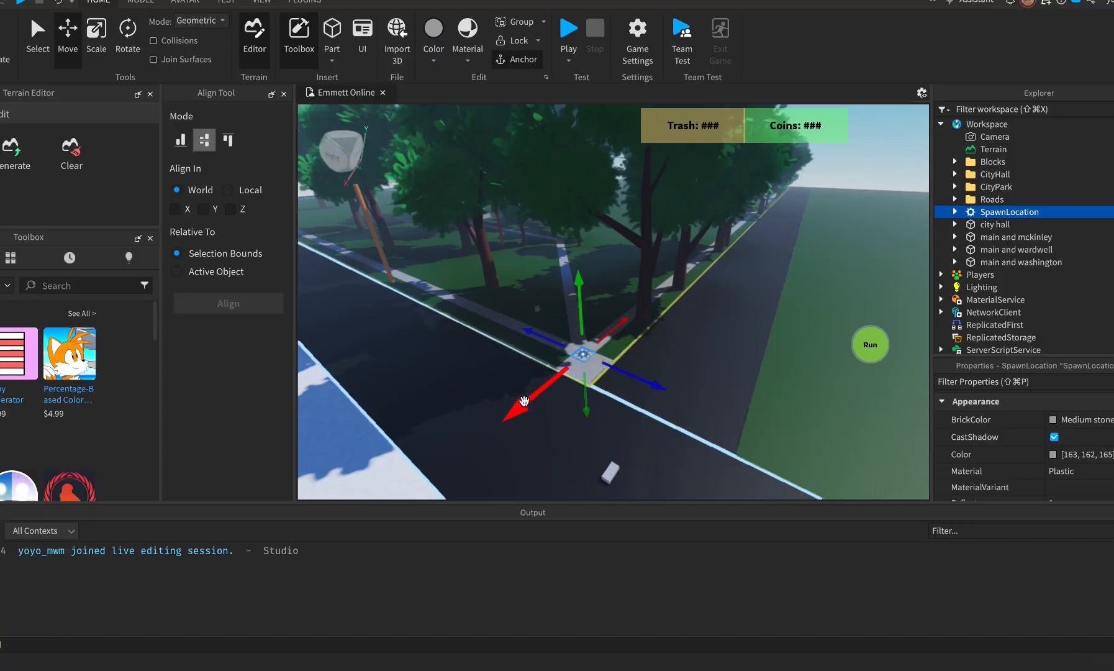
pyautogui.moveTo(523, 400); pyautogui.dragTo(525, 401, button='right')
pyautogui.press('s')
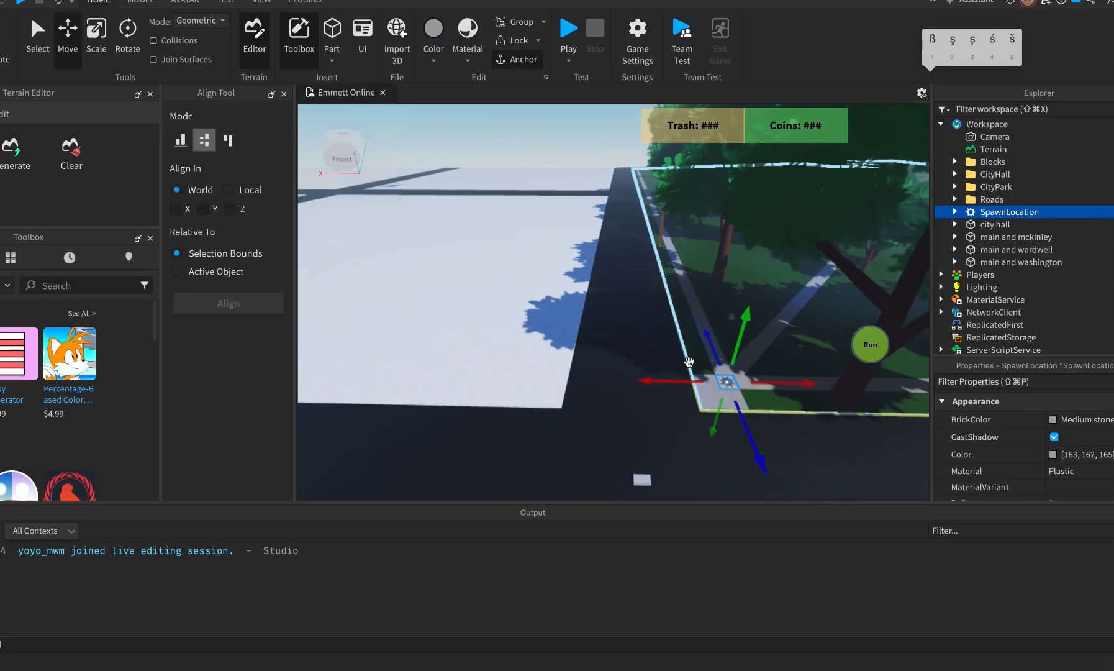
pyautogui.press('d')
pyautogui.moveTo(654, 380); pyautogui.dragTo(656, 380)
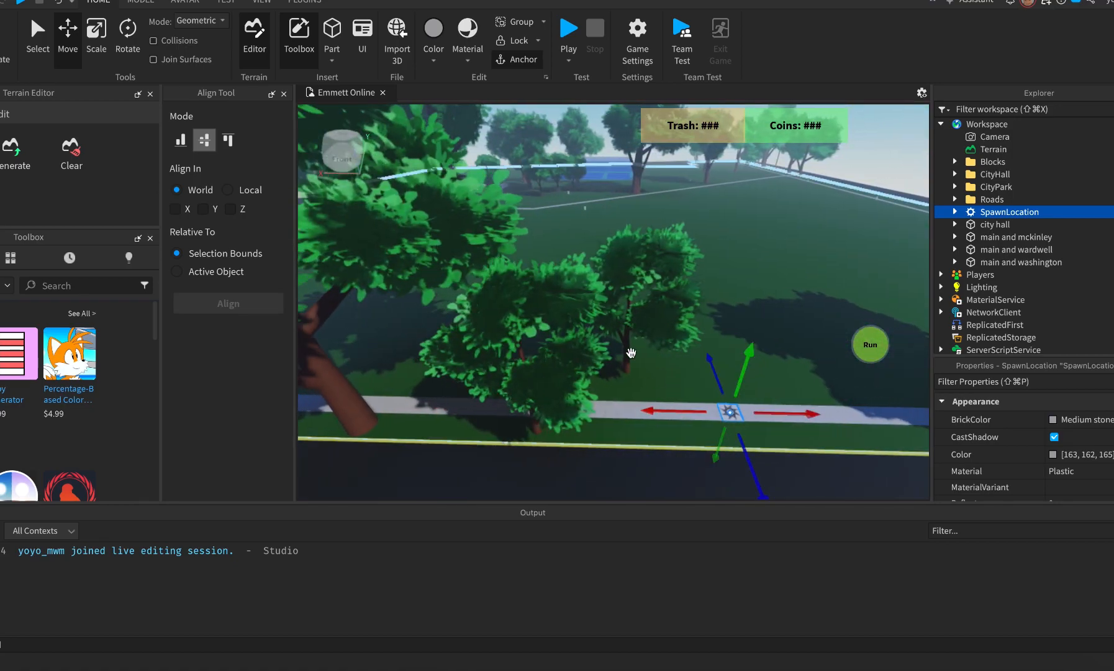
# Start an F5 playtest and run the avatar across the grass to a piece of trash.
pyautogui.press('F5')
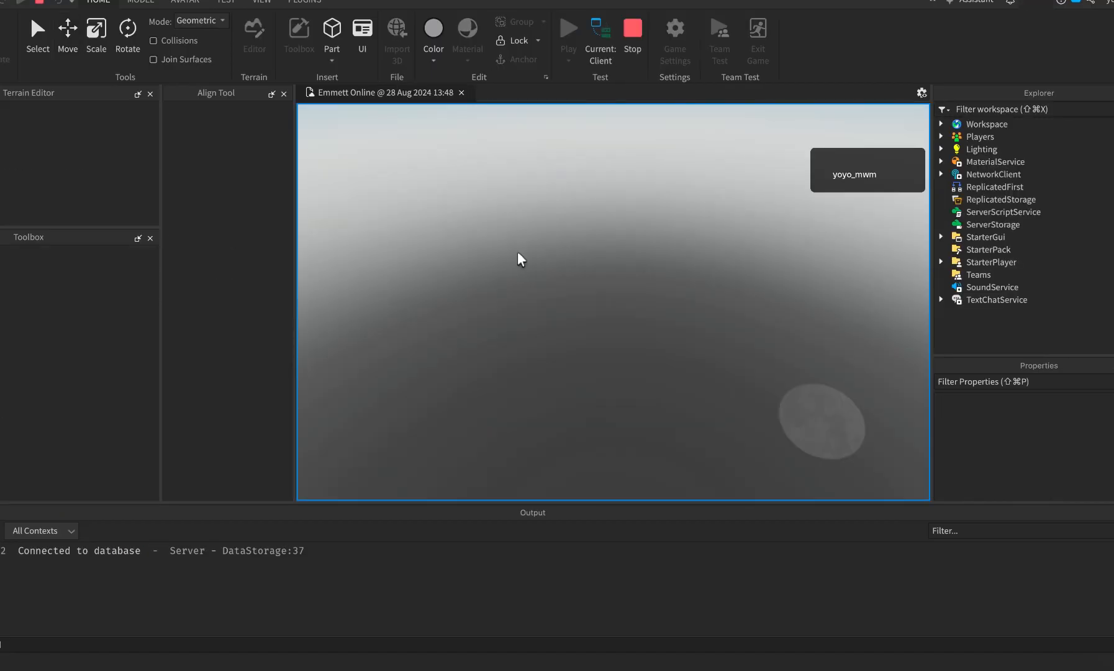
pyautogui.moveTo(216, 353); pyautogui.dragTo(216, 353, button='right')
pyautogui.press('w')
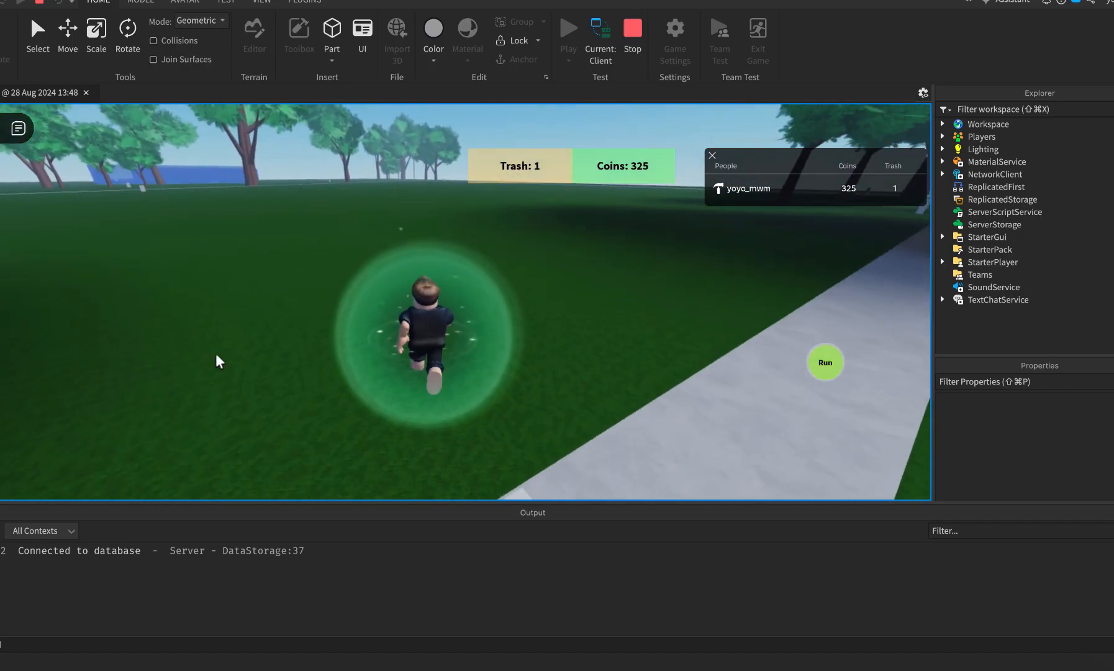
pyautogui.moveTo(216, 353); pyautogui.dragTo(216, 353, button='right')
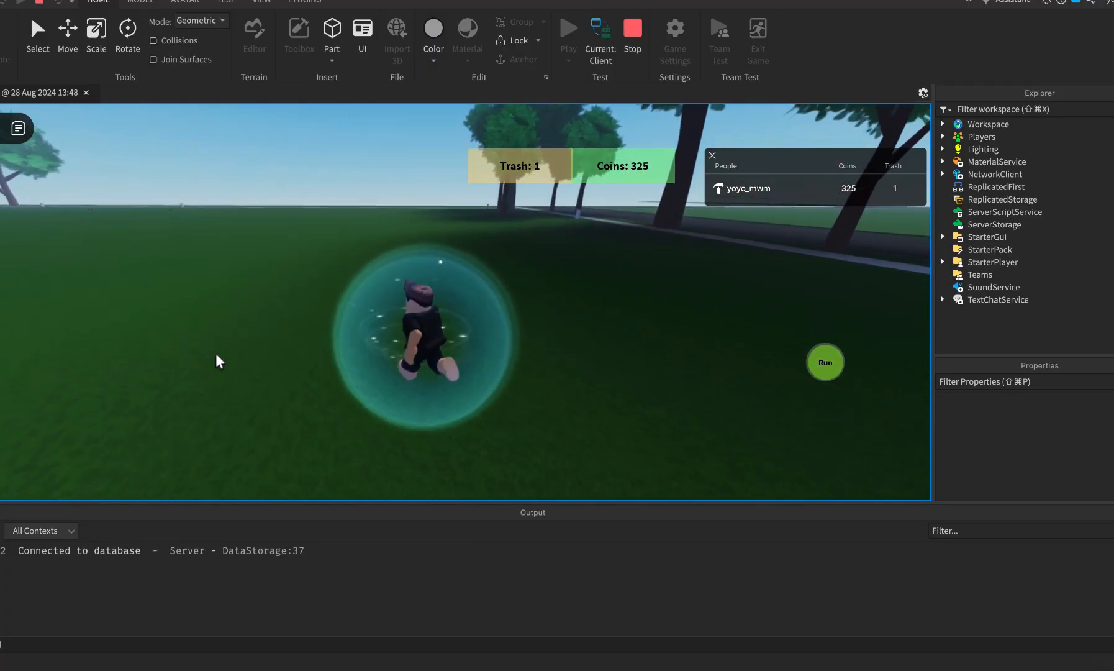
pyautogui.moveTo(216, 354); pyautogui.dragTo(216, 352, button='right')
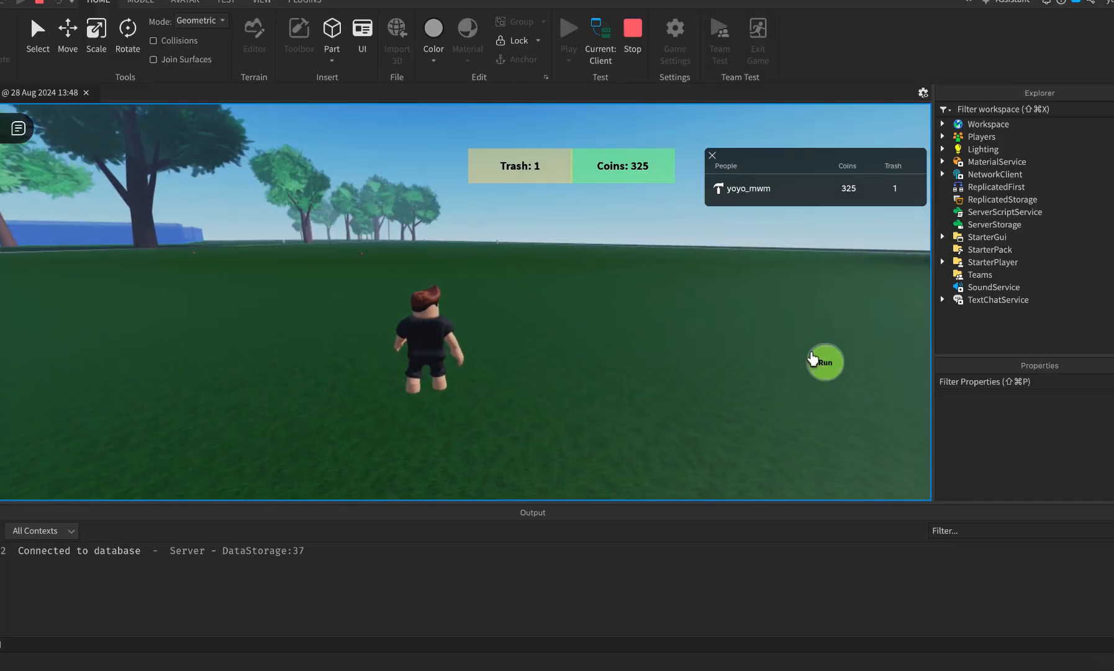
pyautogui.press('w')
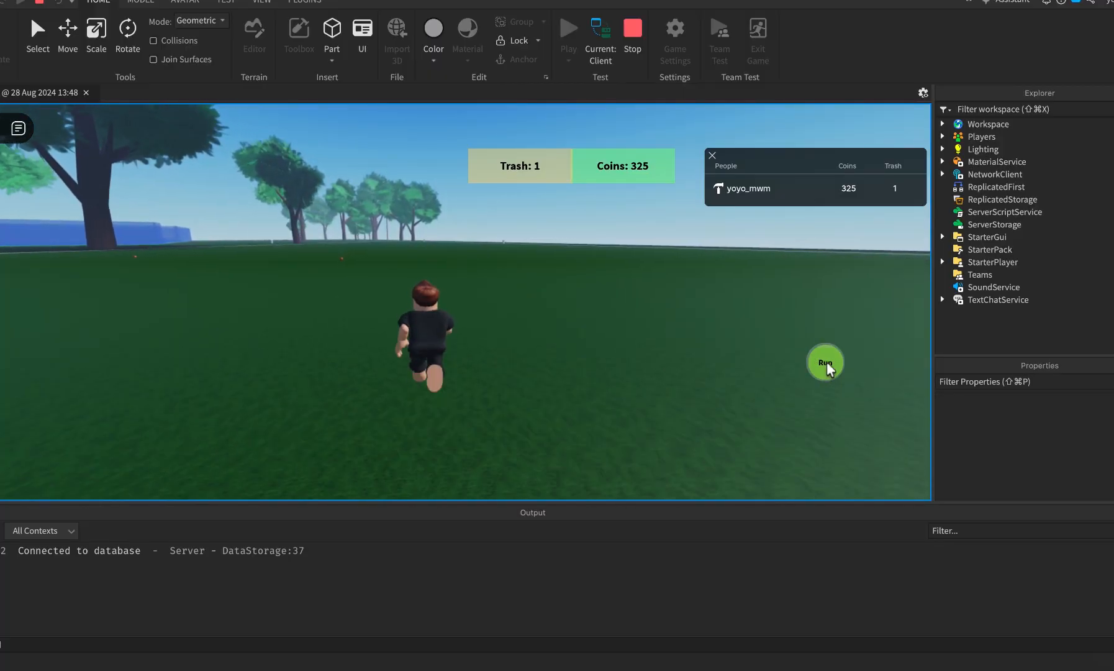
pyautogui.moveTo(555, 358); pyautogui.dragTo(555, 357, button='right')
pyautogui.press('w')
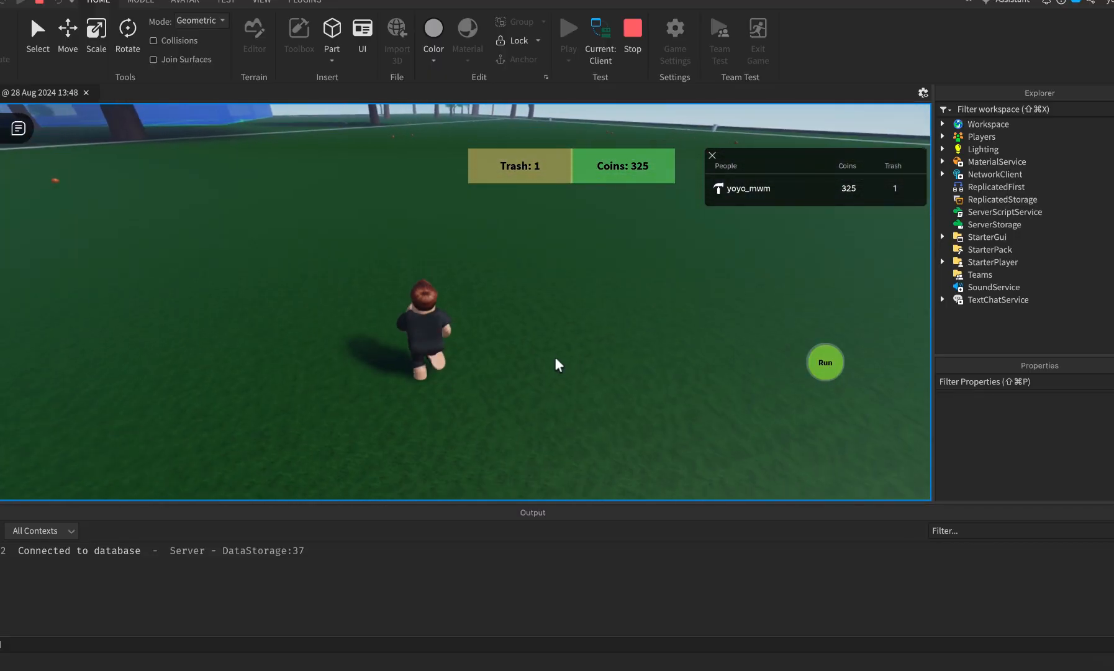
# Pick up the trash pieces and deposit them at the trash can, bringing Coins to 328.
pyautogui.press('e')
pyautogui.moveTo(467, 357); pyautogui.dragTo(466, 362, button='right')
pyautogui.press('w')
pyautogui.press('e')
pyautogui.press('w')
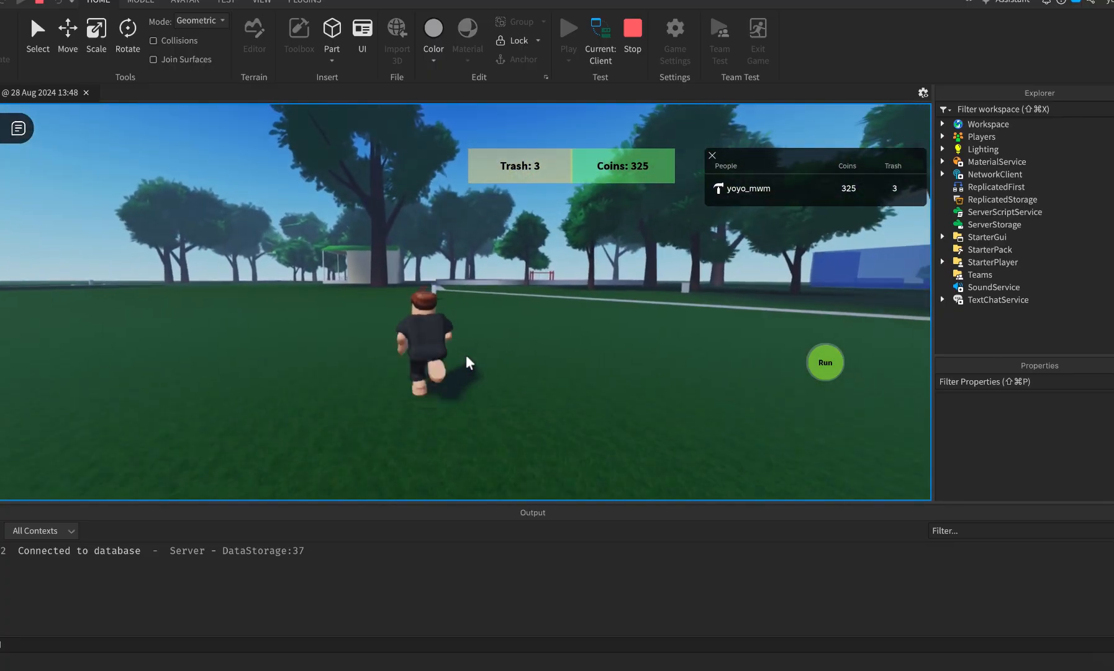
pyautogui.press('w')
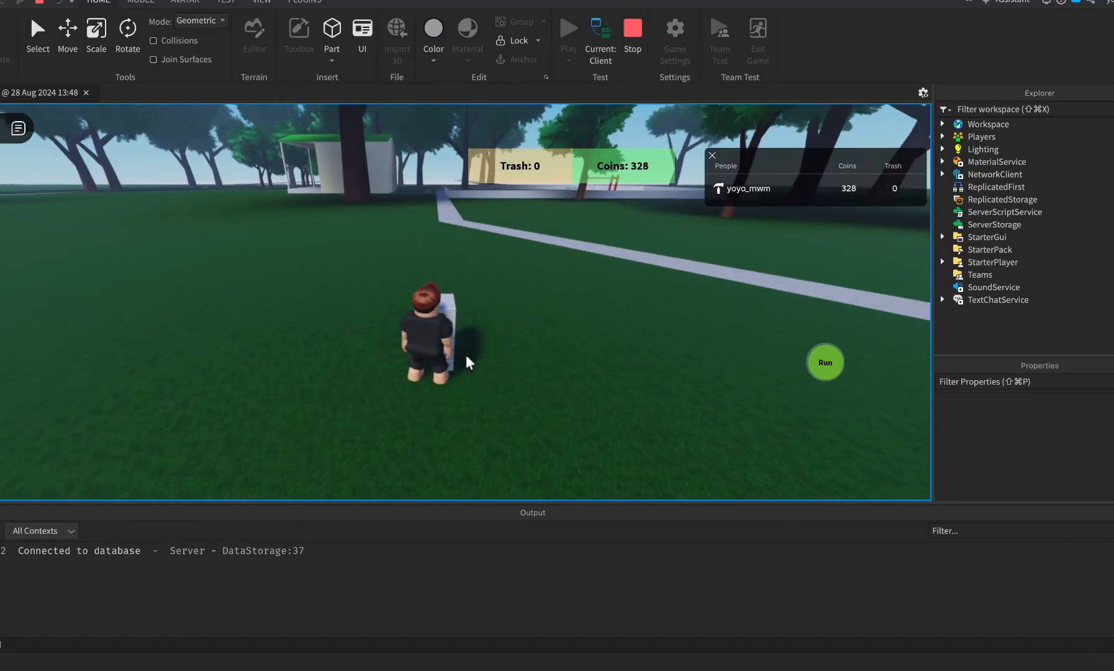
pyautogui.moveTo(466, 356); pyautogui.dragTo(467, 356, button='right')
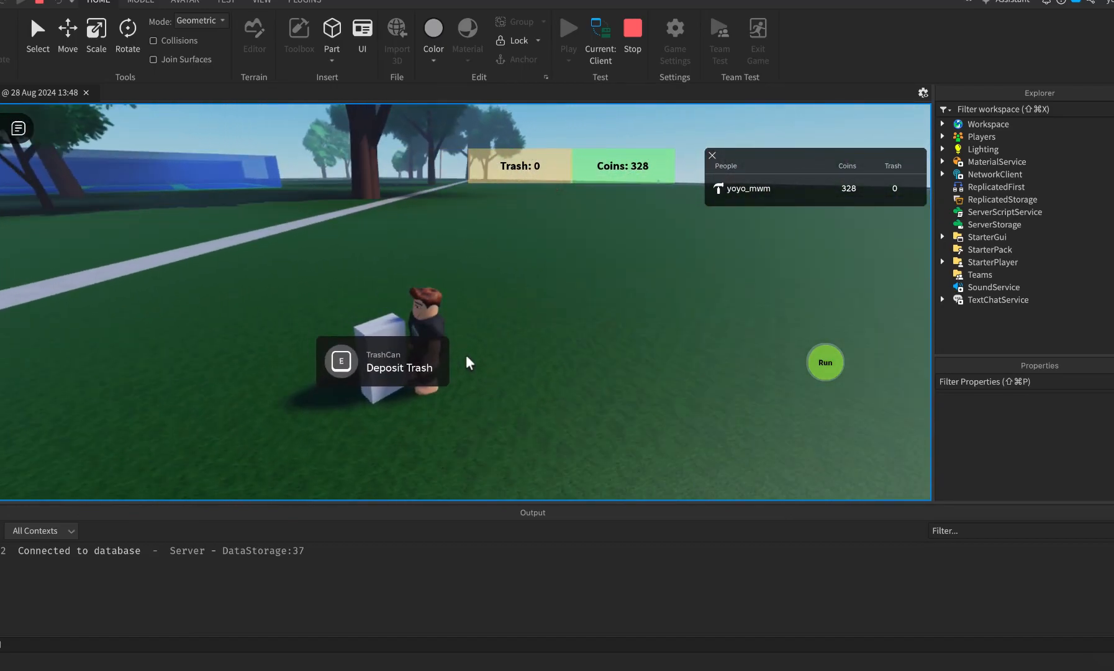
pyautogui.press('w')
pyautogui.press('w')
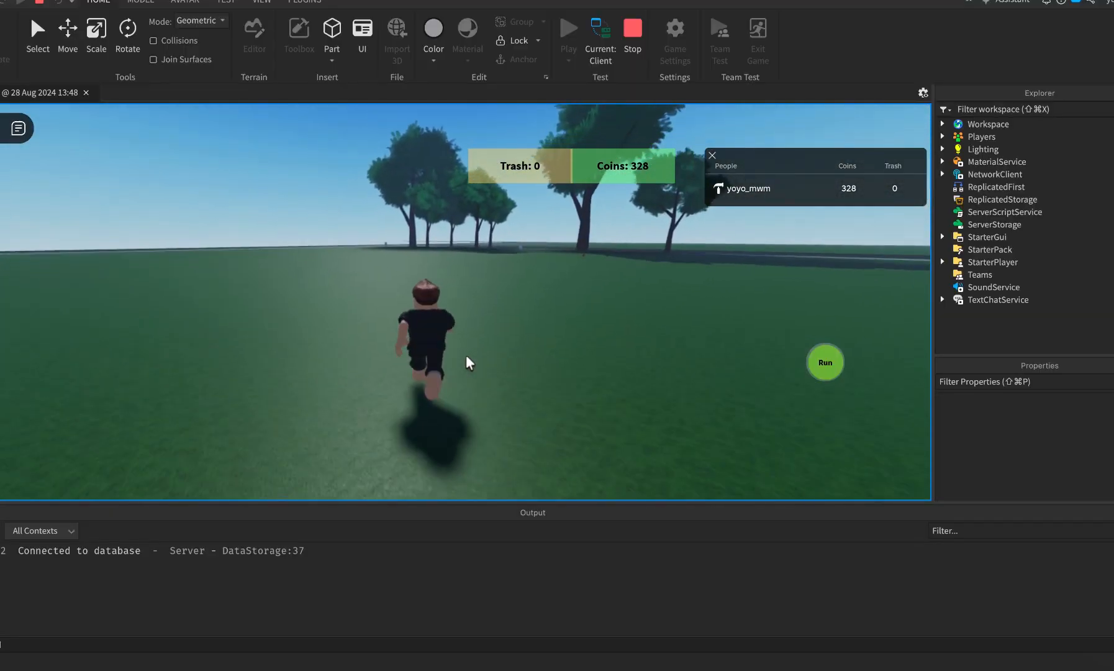
# Run toward the trees and pick up a trash item, making Trash read 1.
pyautogui.press('w')
pyautogui.press('d')
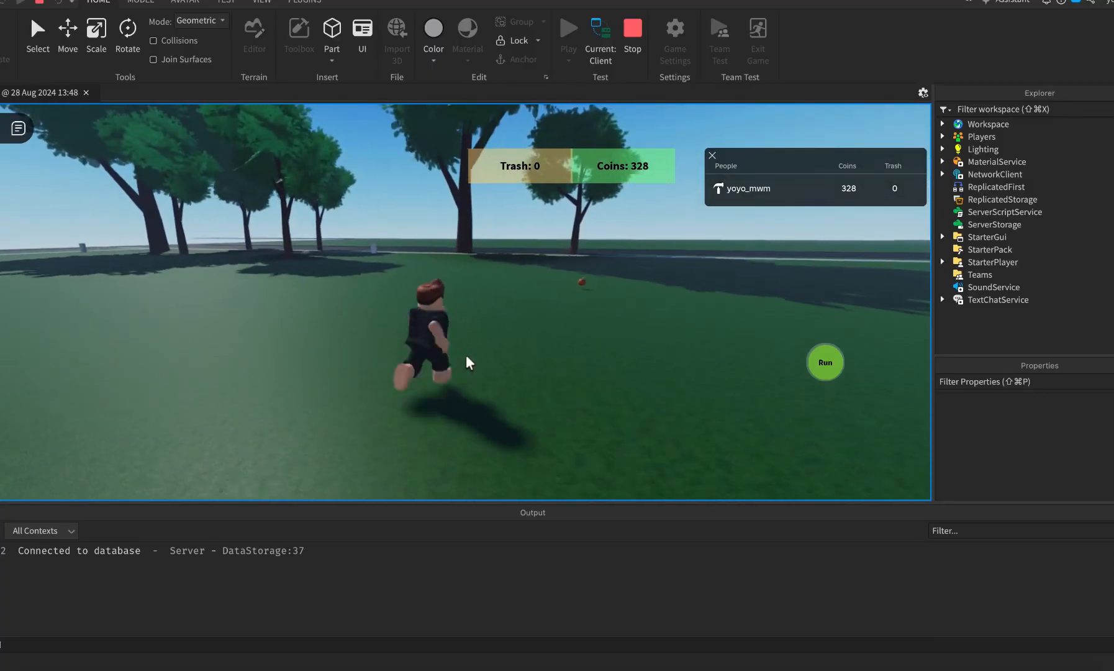
pyautogui.press('w')
pyautogui.press('e')
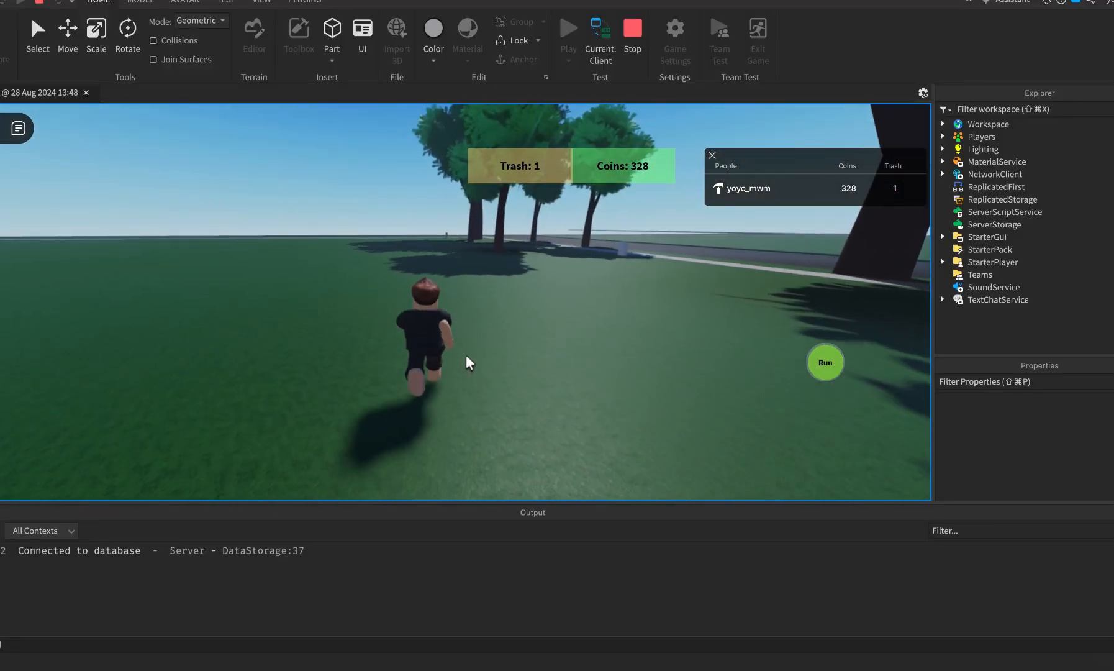
pyautogui.press('w')
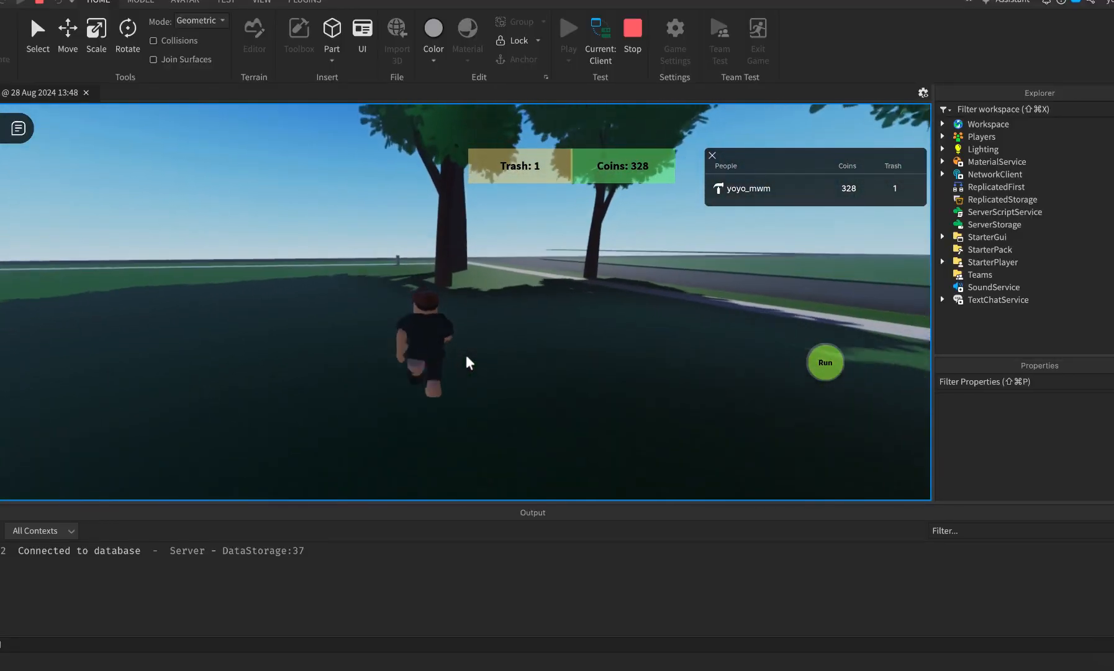
pyautogui.press('w')
pyautogui.moveTo(466, 354); pyautogui.dragTo(466, 354, button='right')
pyautogui.press('w')
# Run past the hut, across the sidewalk and along the road.
pyautogui.press('w')
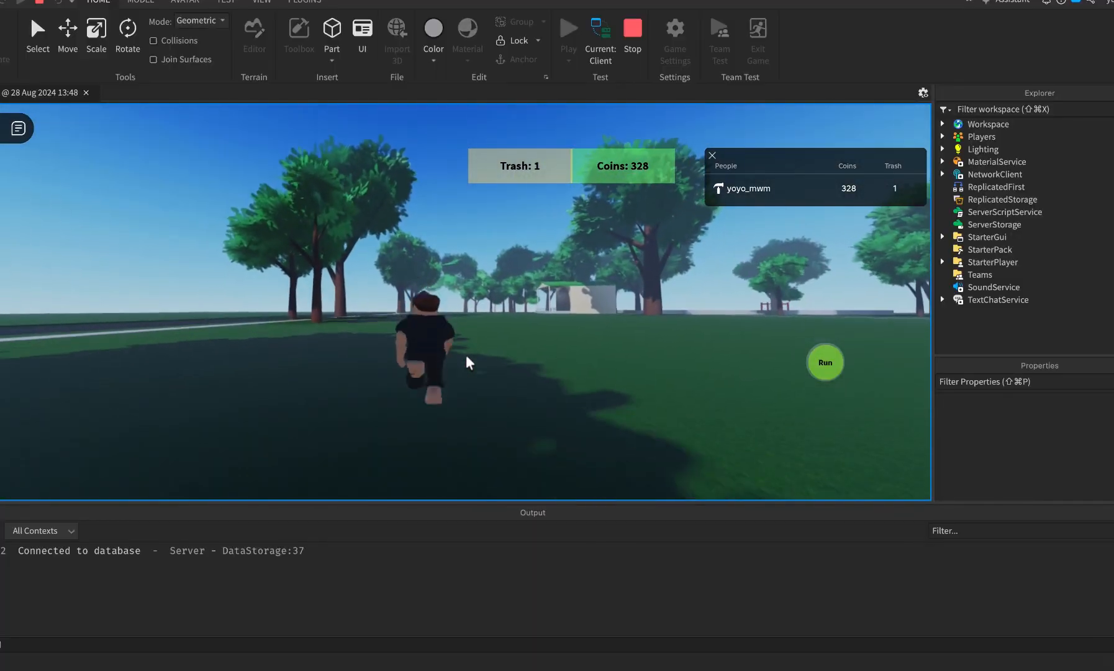
pyautogui.press('a')
pyautogui.press('w')
pyautogui.moveTo(466, 354); pyautogui.dragTo(465, 354, button='right')
pyautogui.press('a')
pyautogui.press('w')
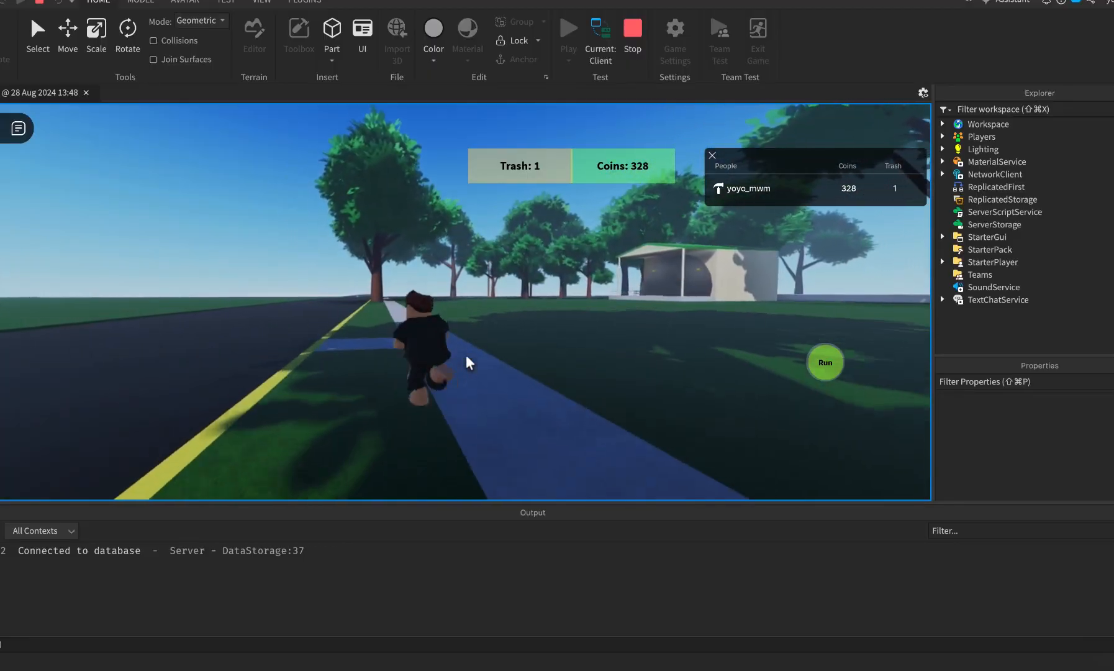
pyautogui.press('a')
pyautogui.press('w')
pyautogui.press('a')
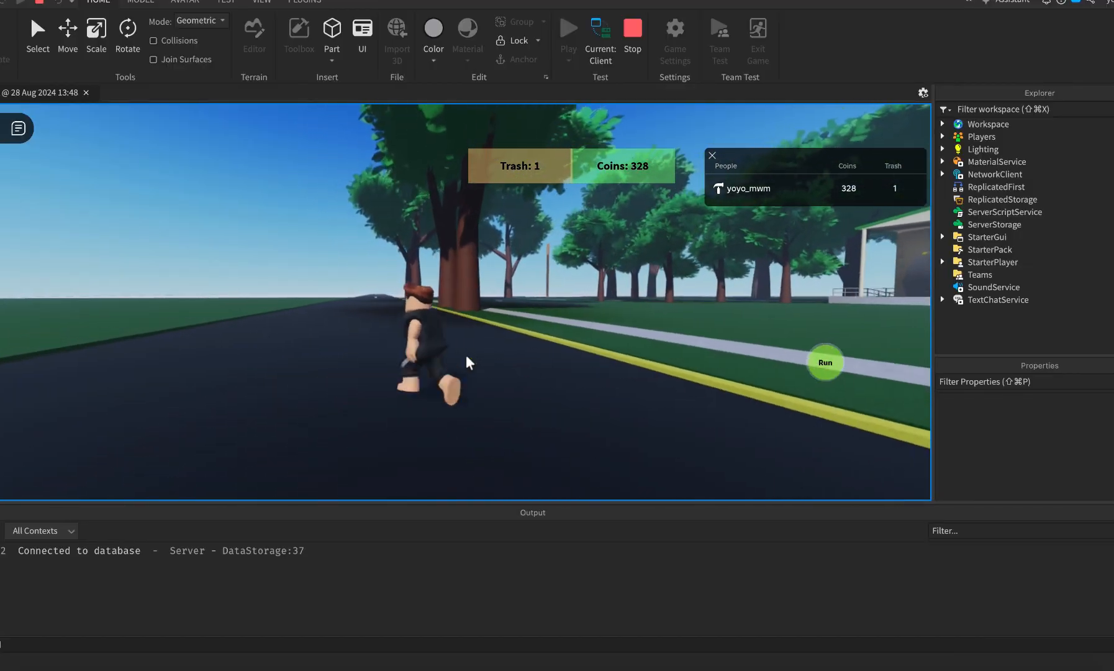
pyautogui.press('w')
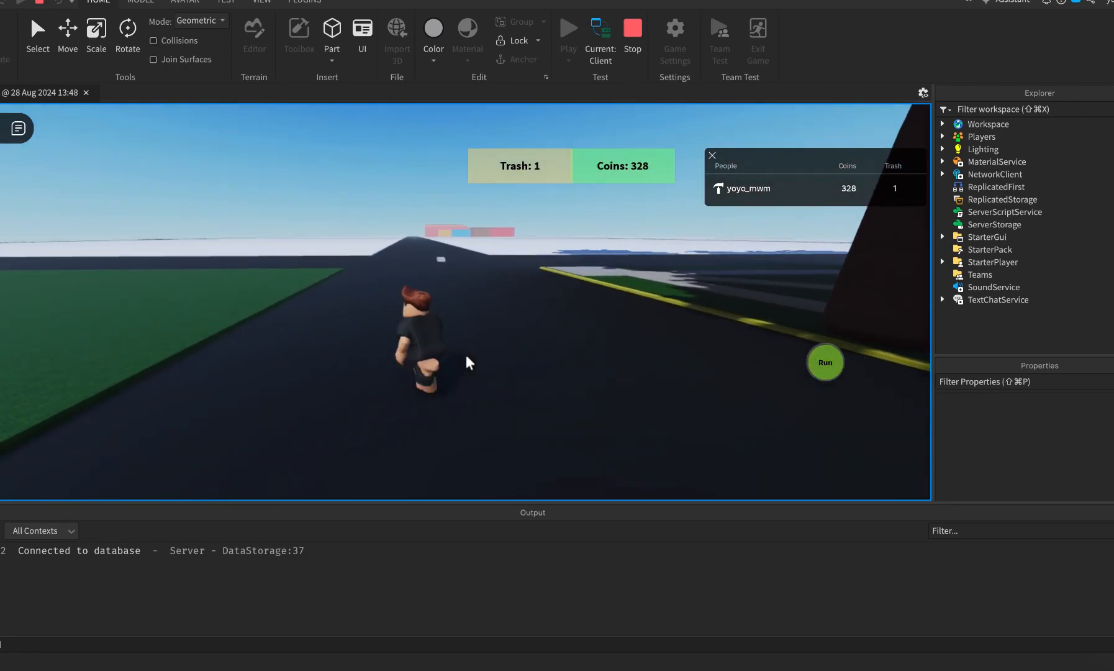
# Turn the avatar back, reframe the camera and walk to the yellow curb.
pyautogui.press('s')
pyautogui.moveTo(467, 356); pyautogui.dragTo(466, 356, button='right')
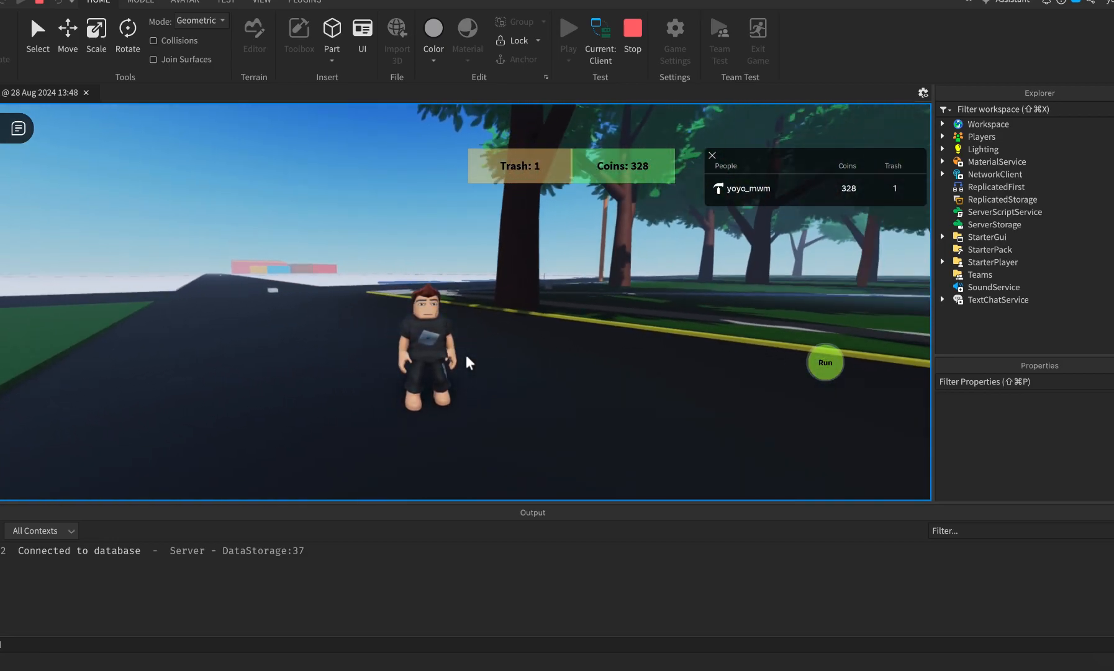
pyautogui.press('s')
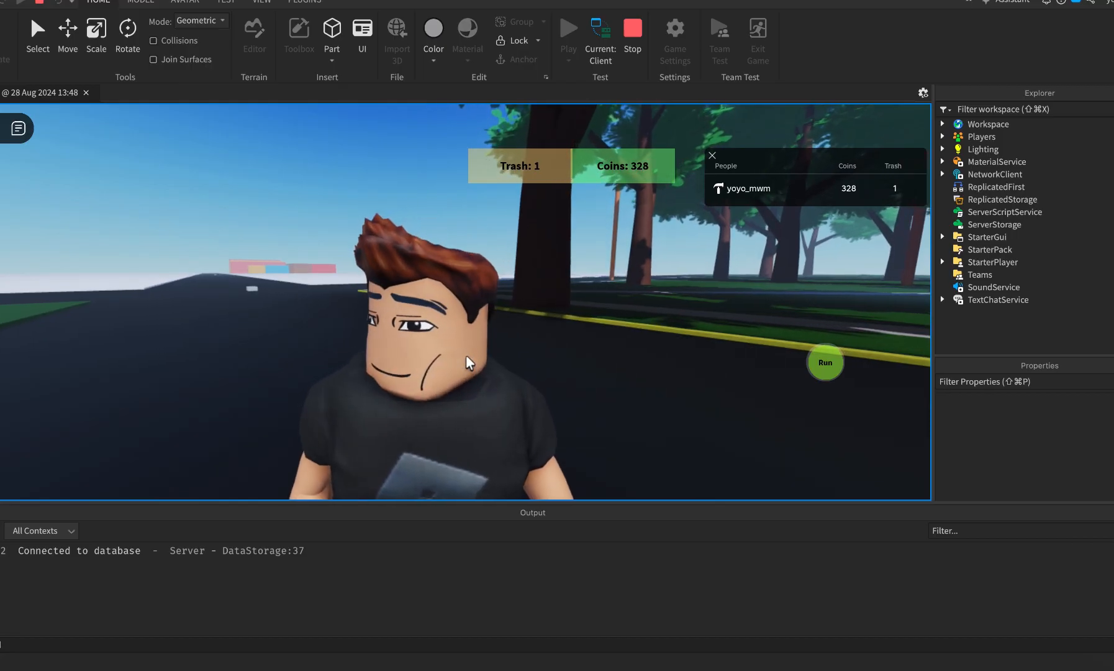
pyautogui.moveTo(467, 356); pyautogui.dragTo(467, 356, button='right')
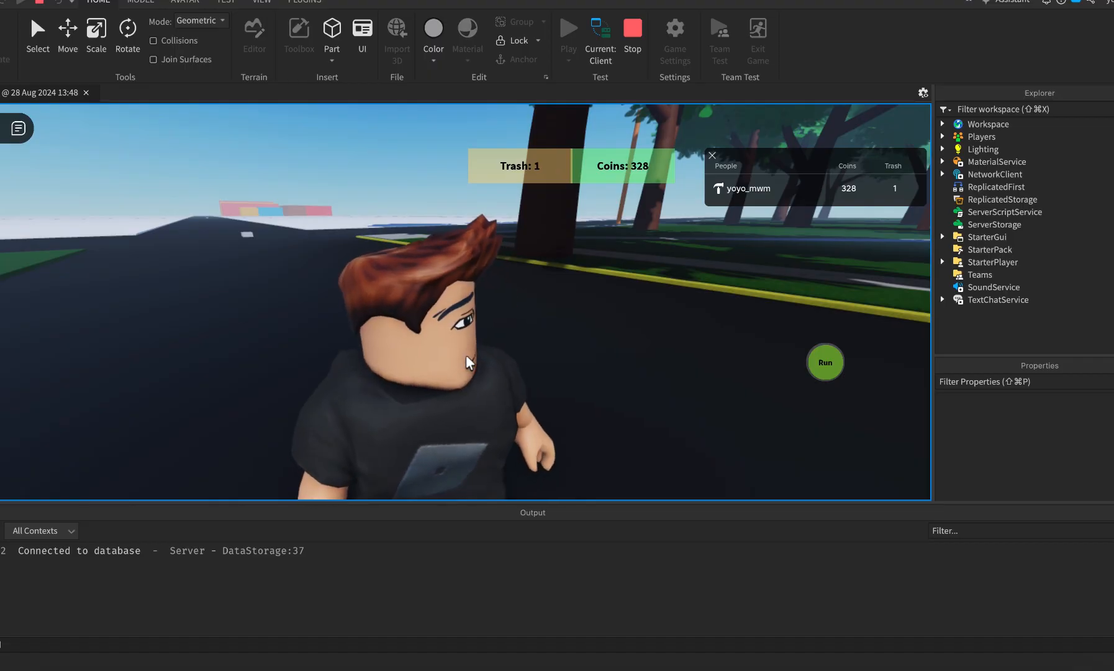
pyautogui.scroll(-3, 467, 356)
pyautogui.scroll(1, 467, 356)
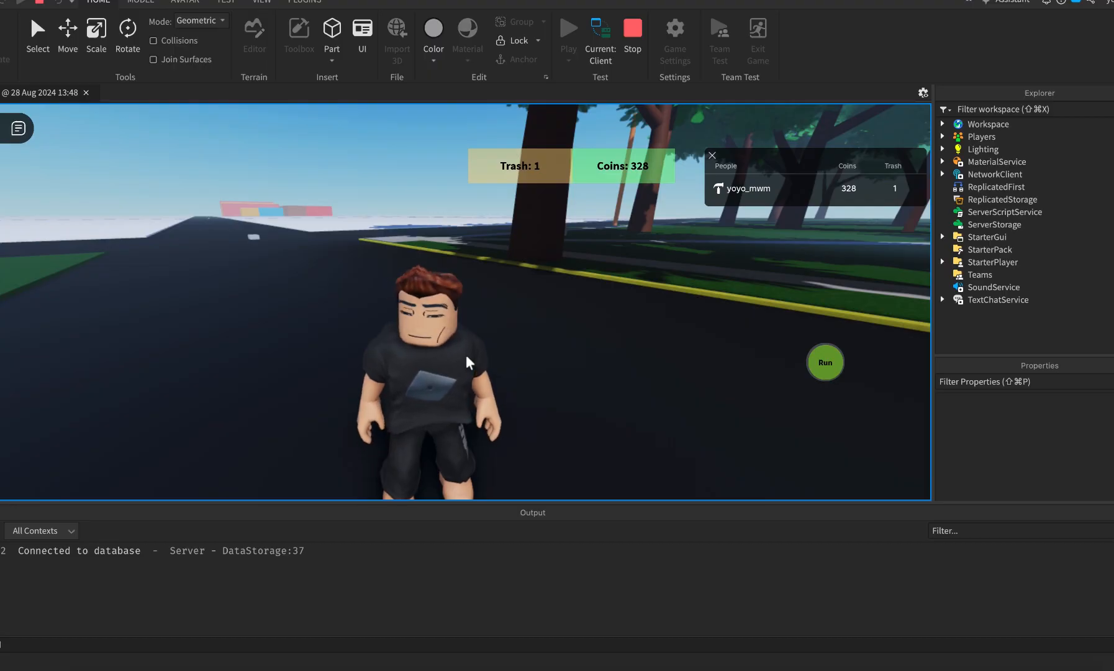
pyautogui.moveTo(465, 354); pyautogui.dragTo(467, 355, button='right')
pyautogui.press('w')
pyautogui.press('w')
pyautogui.press('w')
pyautogui.press('w')
pyautogui.press('w')
pyautogui.press('w')
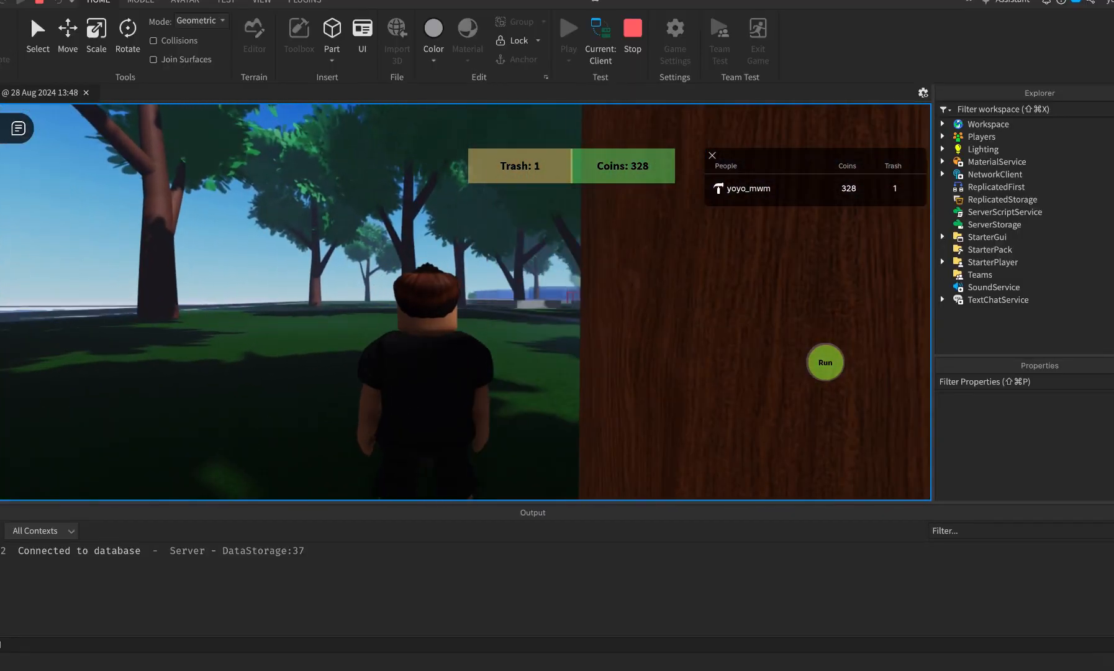
# Stop the playtest, close Emmett Online and open the Trick or Treat place.
pyautogui.click(637, 26)
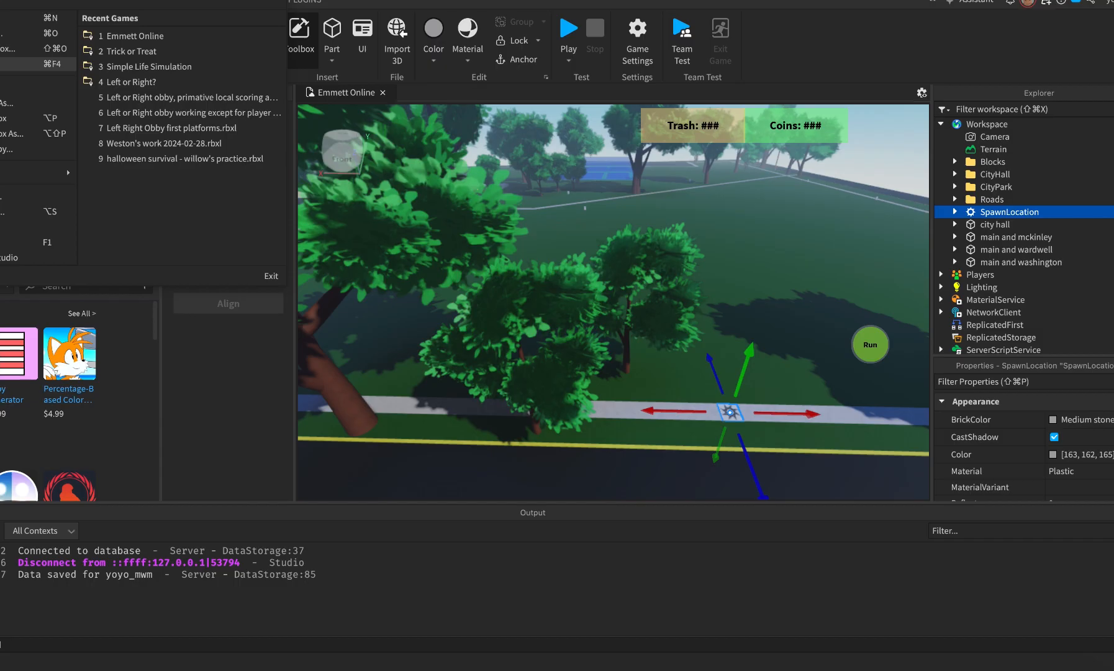
pyautogui.click(25, 64)
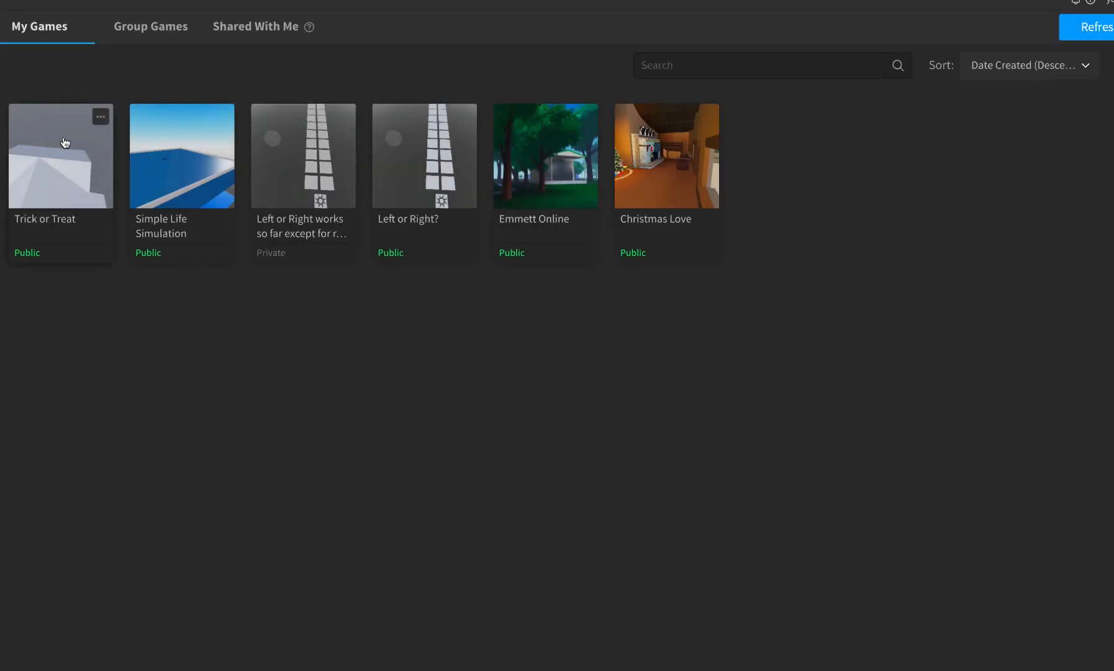
pyautogui.click(65, 142)
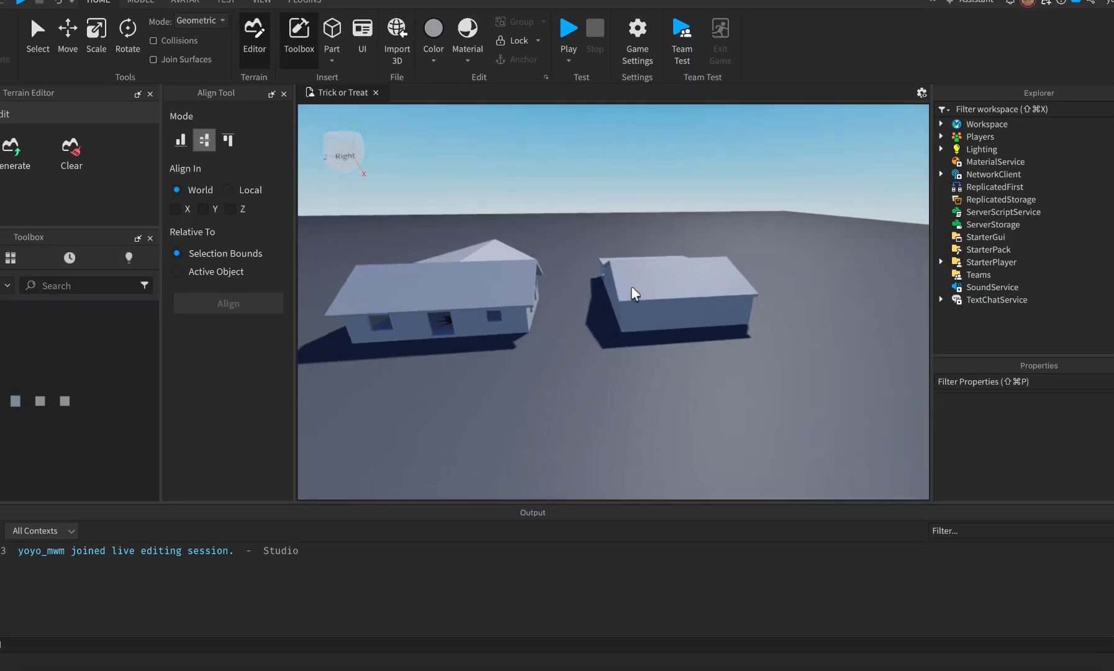
# Fly around the right grey house, then bring Google Maps Street View forward.
pyautogui.press('w')
pyautogui.moveTo(630, 285); pyautogui.dragTo(629, 285, button='right')
pyautogui.press('a')
pyautogui.press('w')
pyautogui.press('super+Tab')
pyautogui.press('super+Tab')
pyautogui.press('super+shift+Tab')
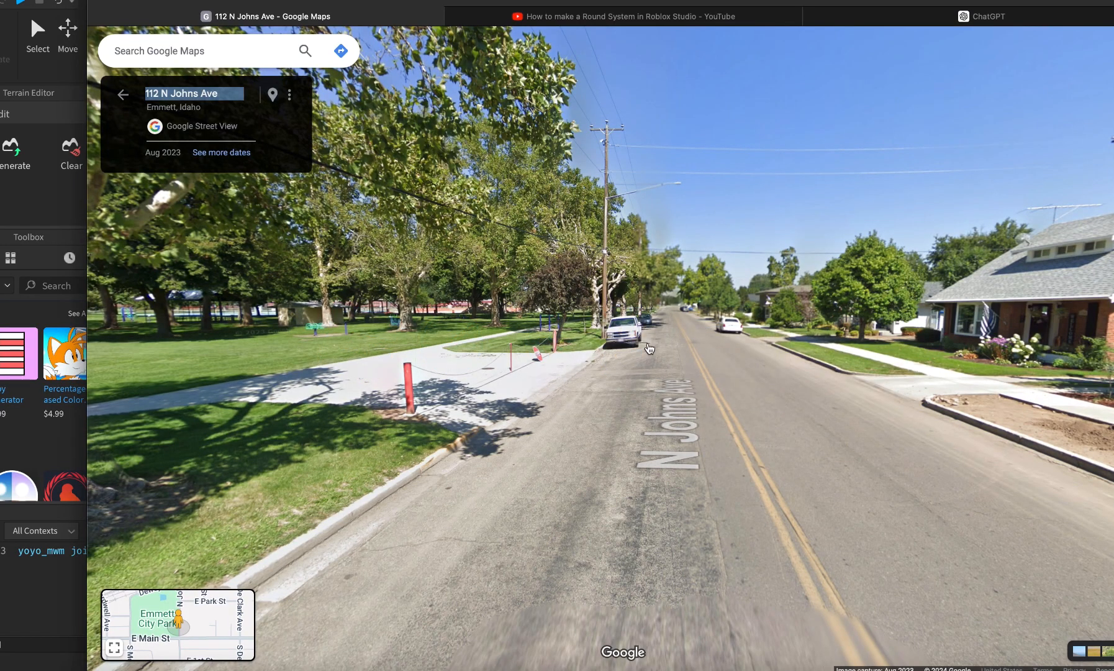
# Turn the Street View camera to face the houses along N Johns Ave.
pyautogui.moveTo(650, 349); pyautogui.dragTo(352, 363)
pyautogui.moveTo(952, 379); pyautogui.dragTo(701, 453)
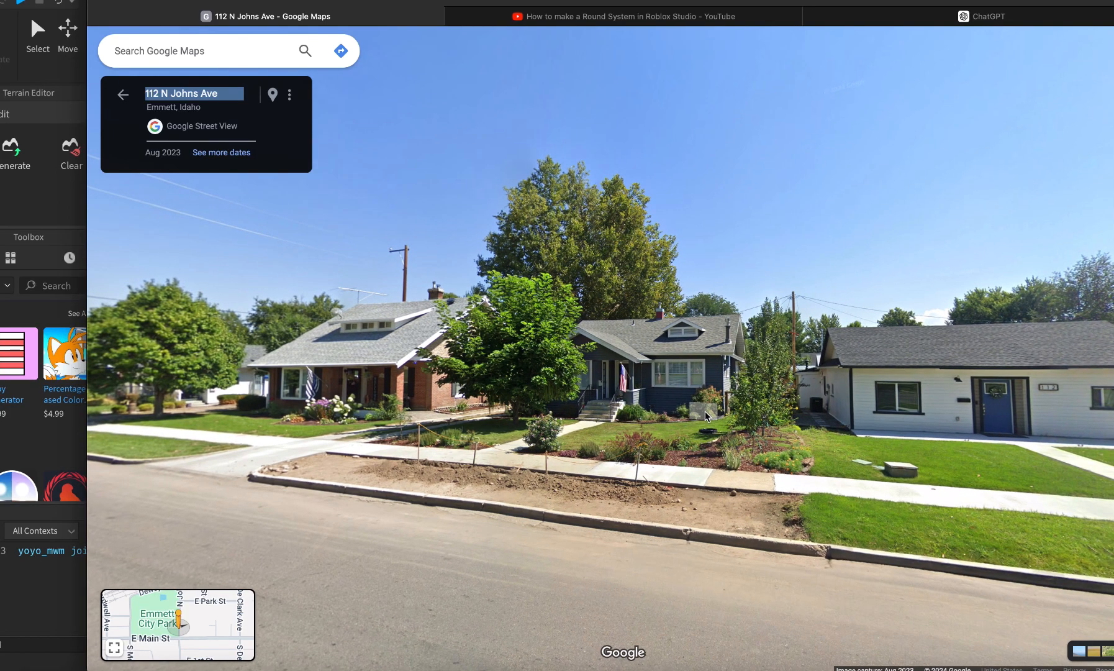
pyautogui.moveTo(739, 420); pyautogui.dragTo(711, 428)
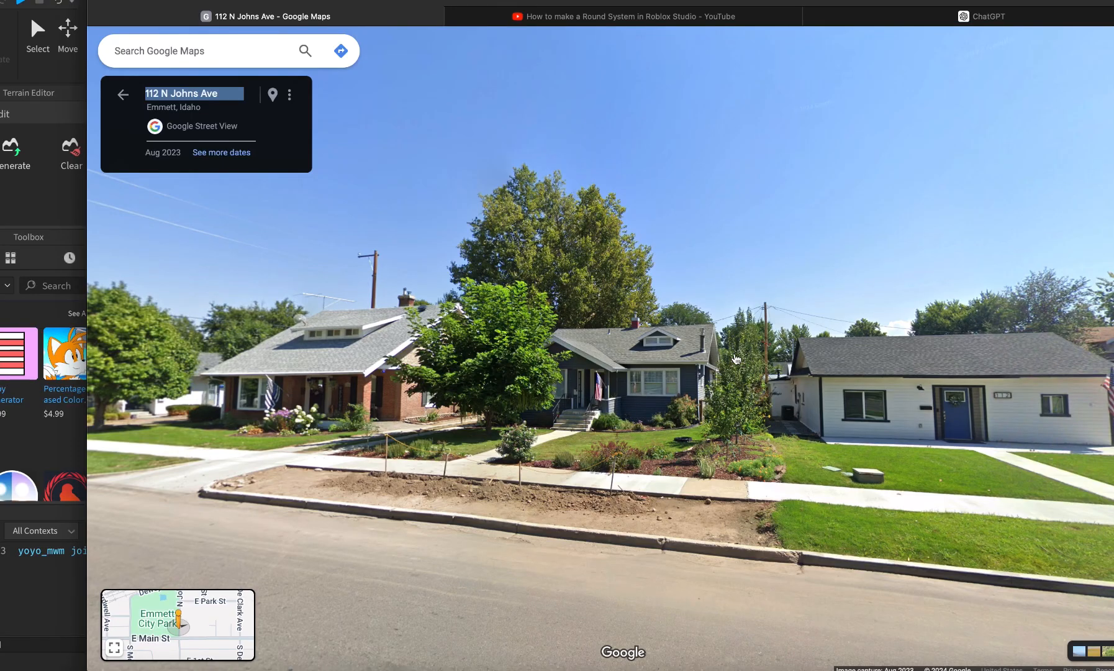
pyautogui.press('super+Tab')
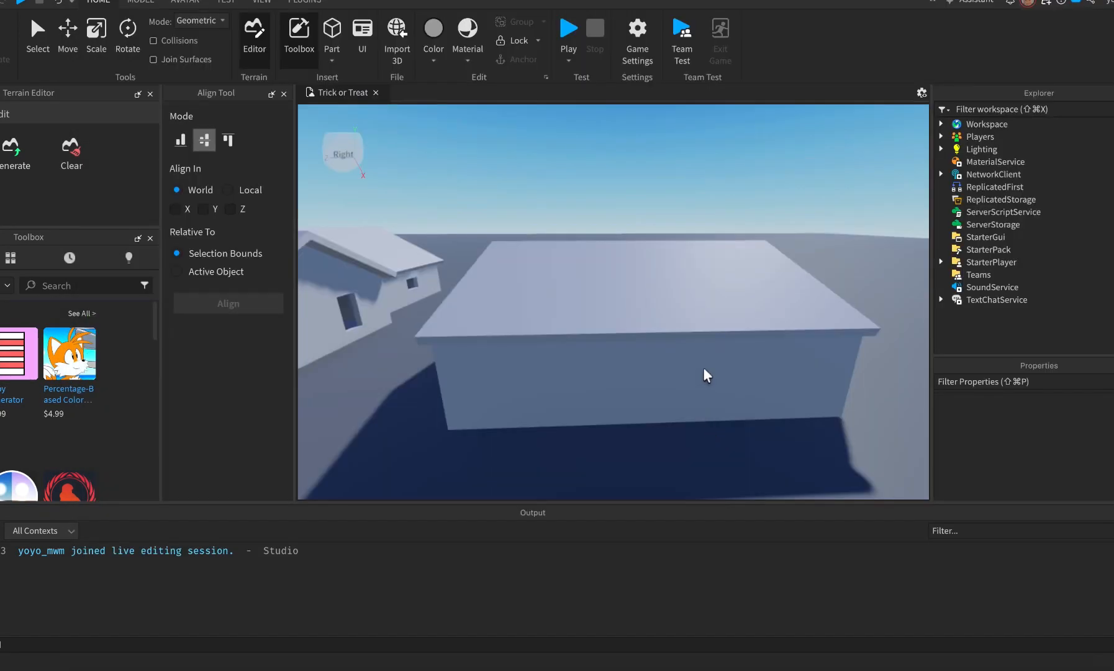
pyautogui.press('super+Tab')
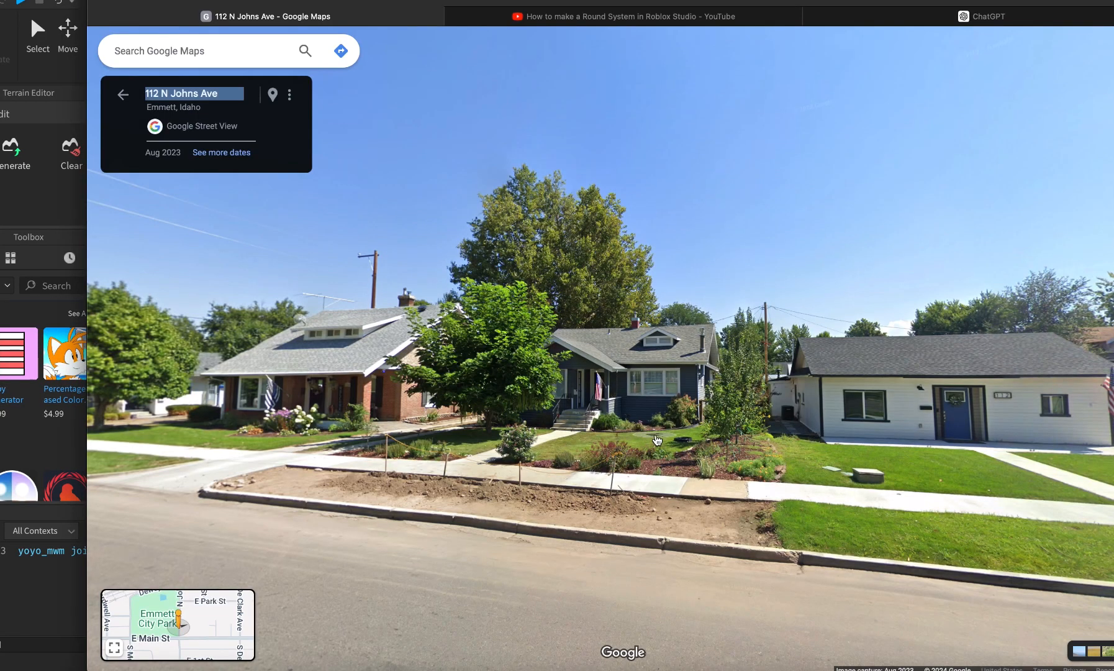
pyautogui.moveTo(686, 403); pyautogui.dragTo(689, 402)
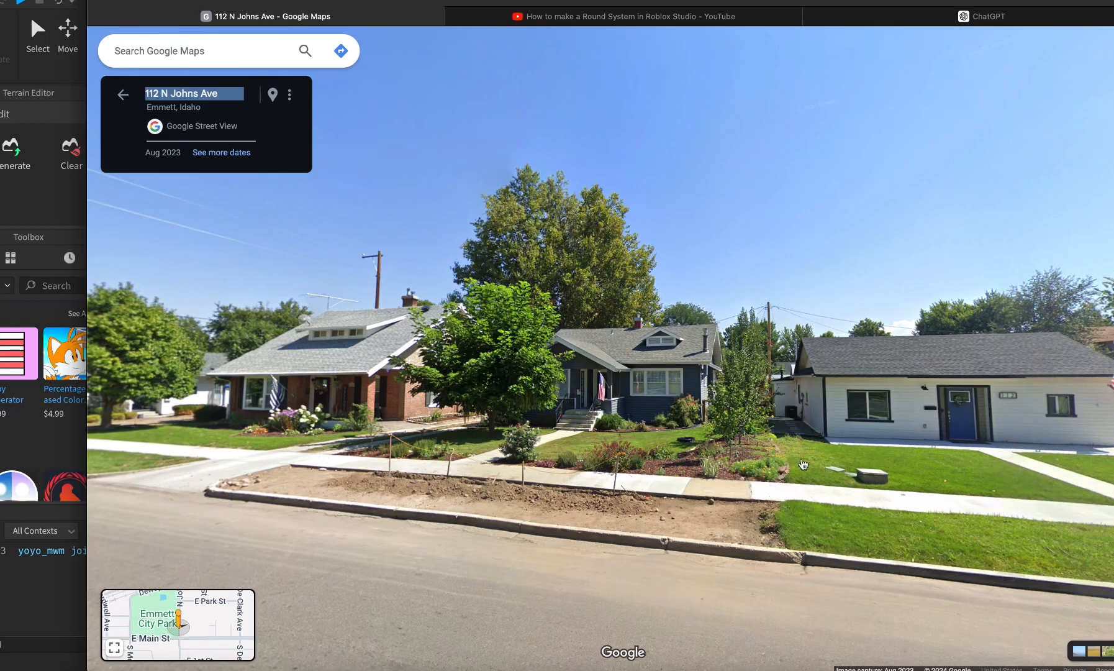
pyautogui.click(546, 581)
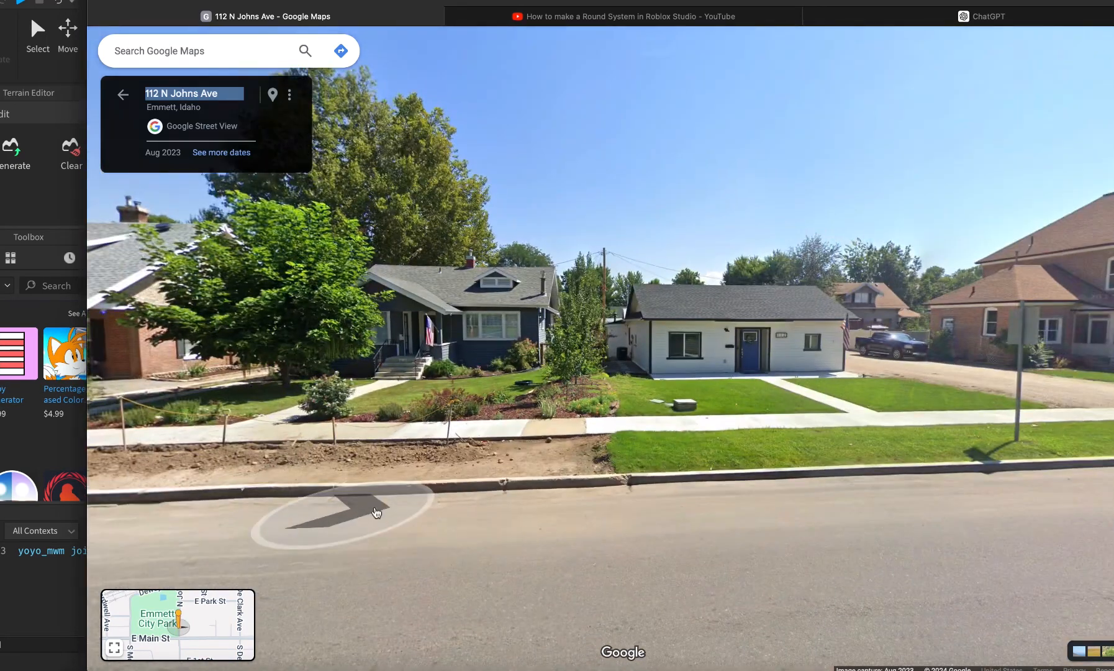
pyautogui.click(376, 511)
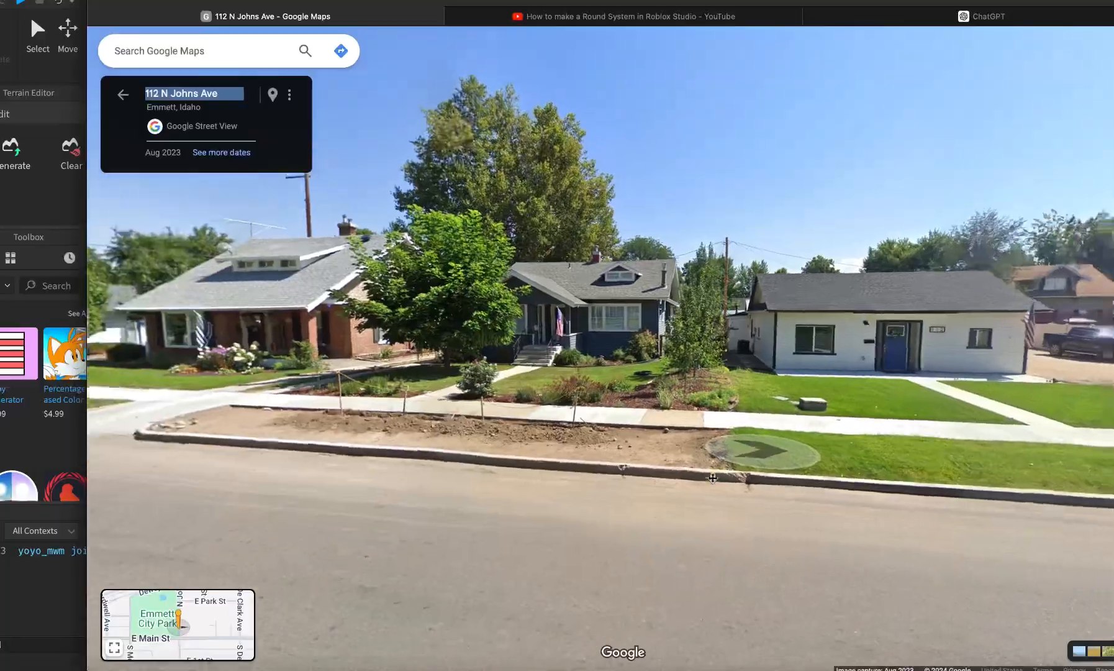
pyautogui.press('super+Tab')
pyautogui.press('super+Tab')
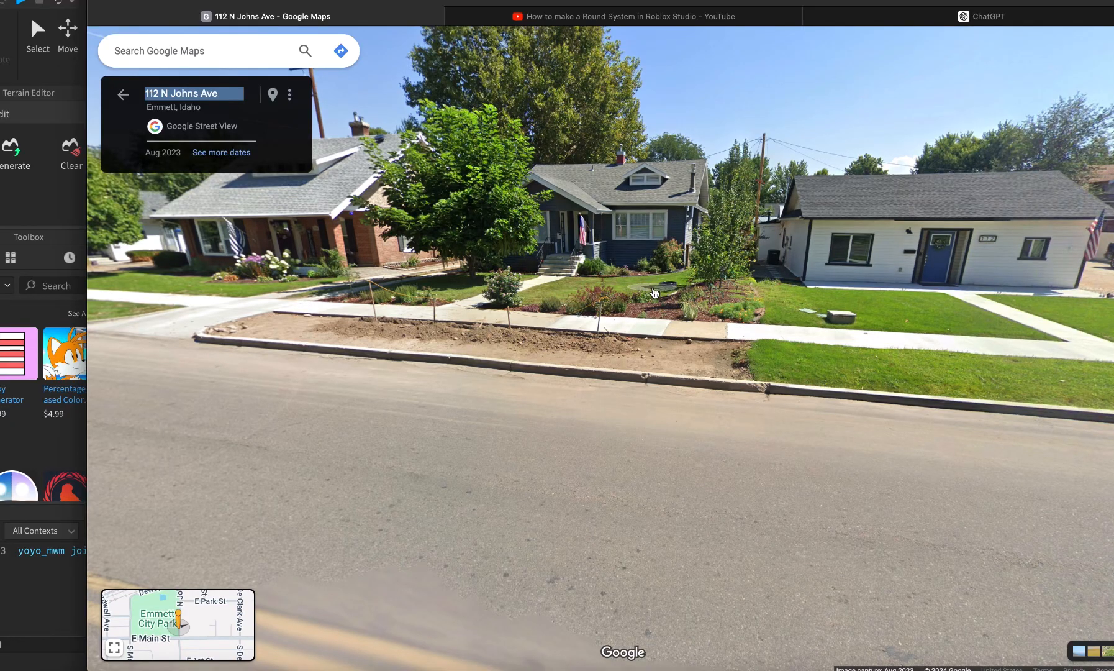
pyautogui.click(308, 339)
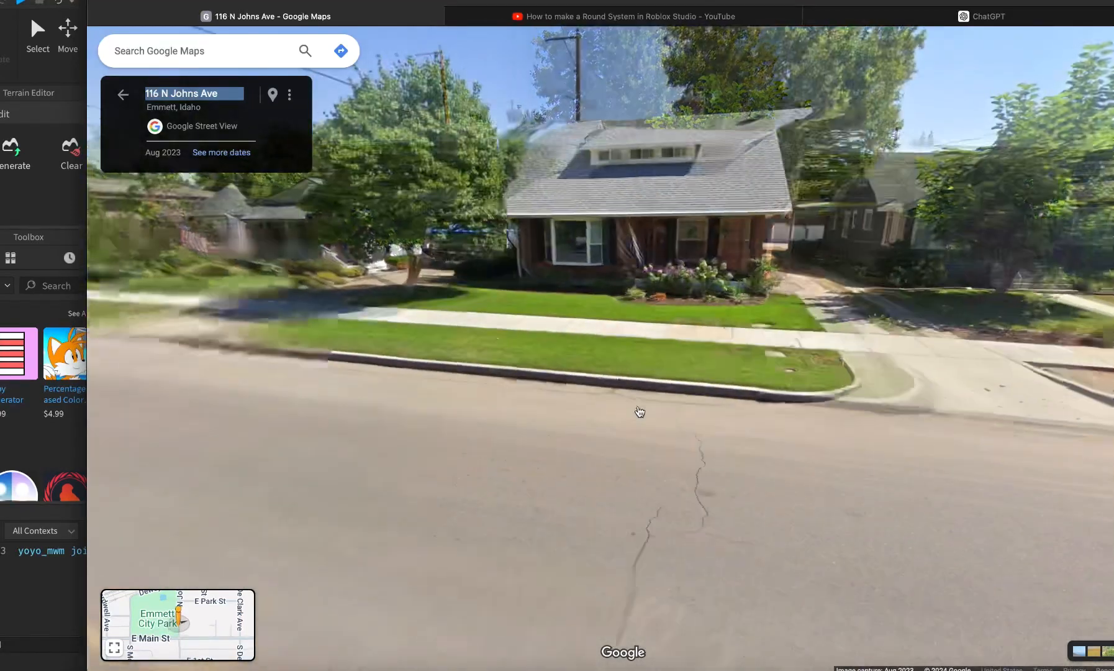
pyautogui.click(771, 428)
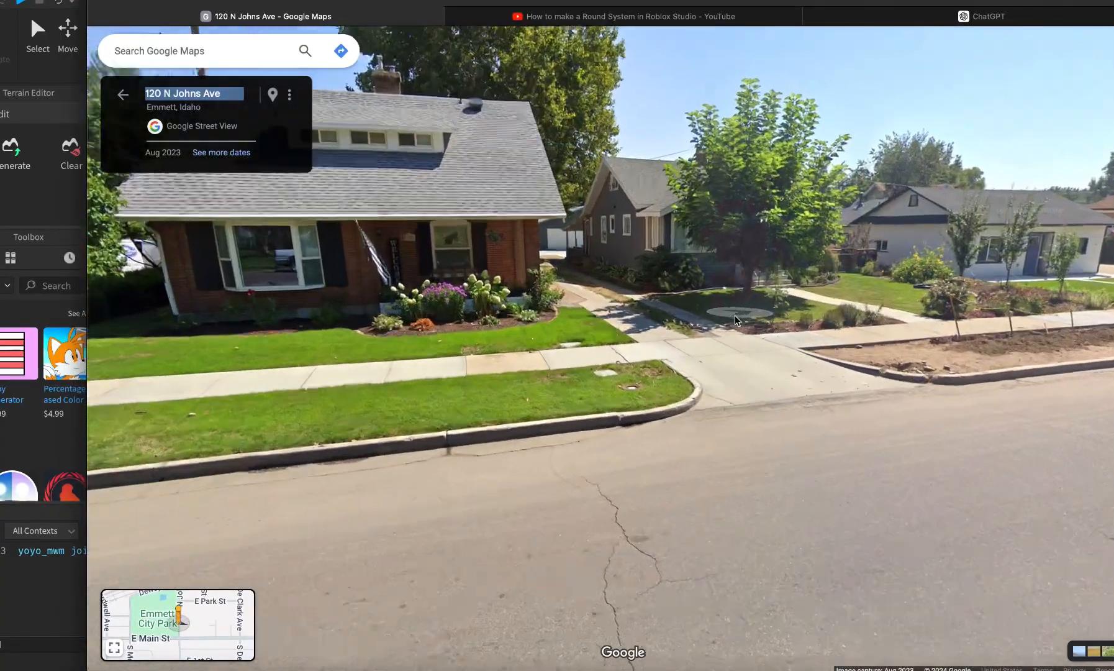
pyautogui.click(735, 315)
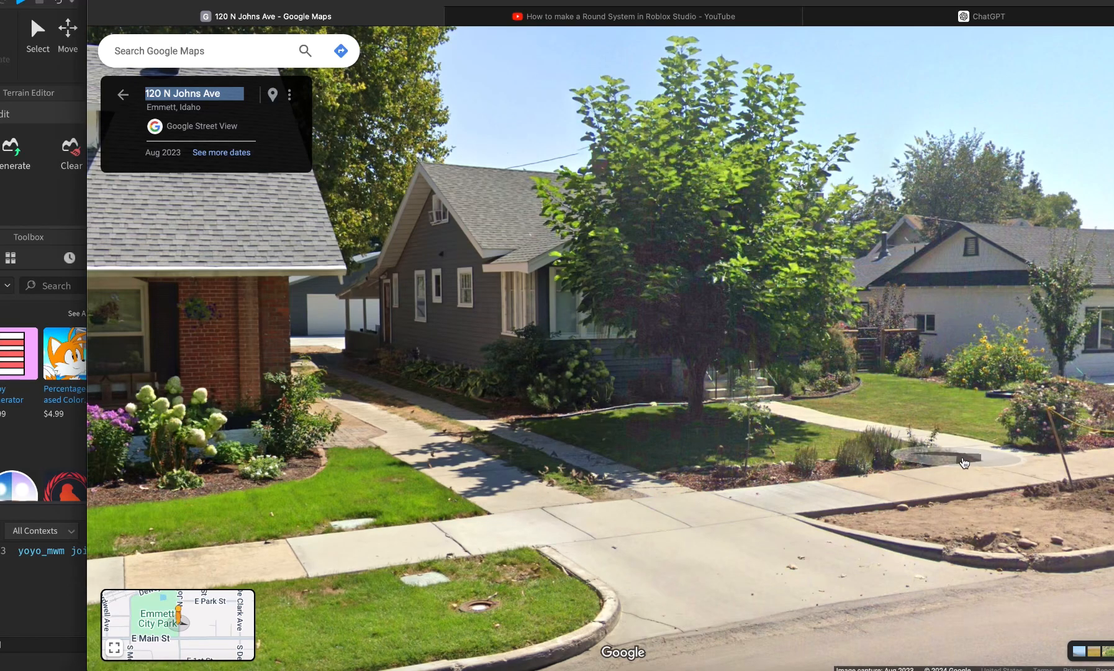
pyautogui.click(919, 450)
pyautogui.moveTo(261, 567); pyautogui.dragTo(564, 551)
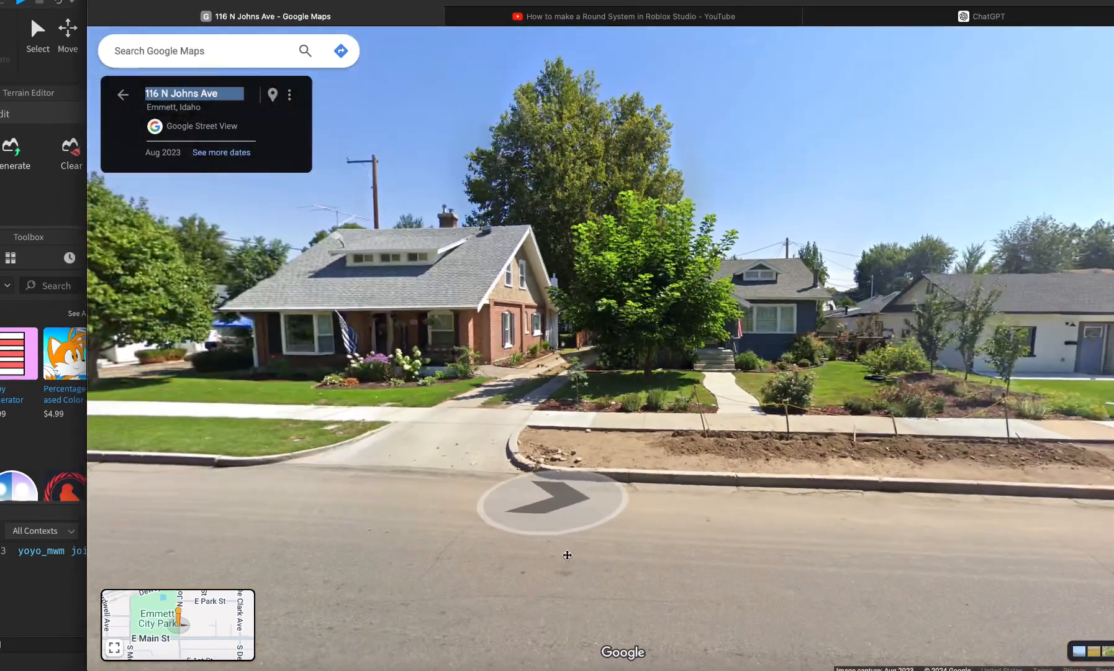
pyautogui.click(953, 485)
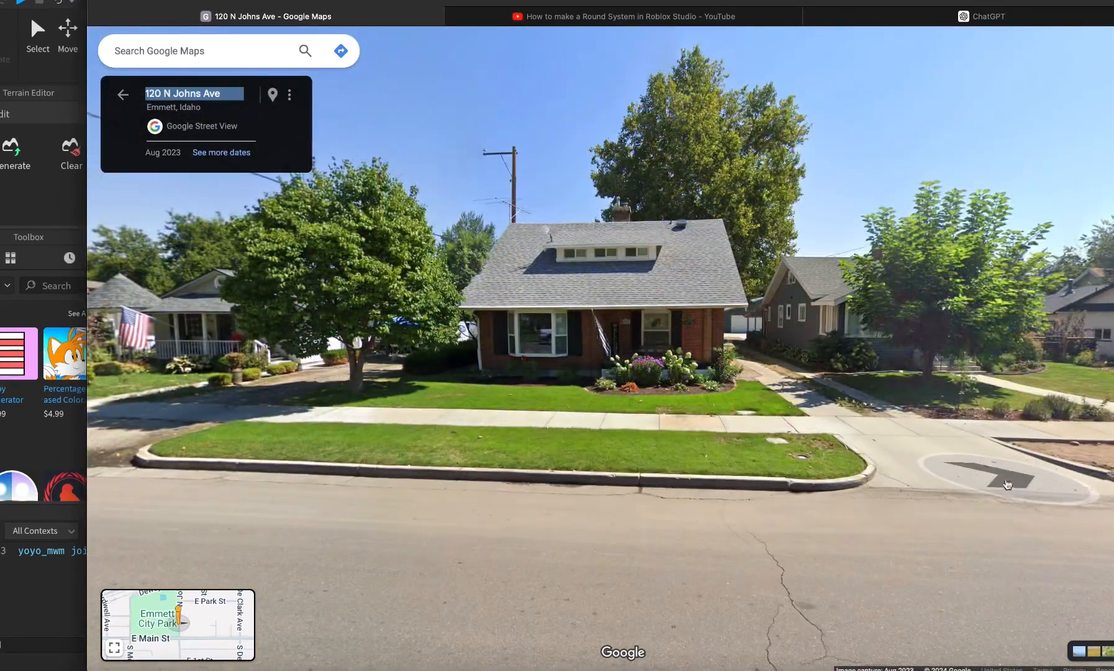
pyautogui.click(1020, 566)
pyautogui.click(1051, 458)
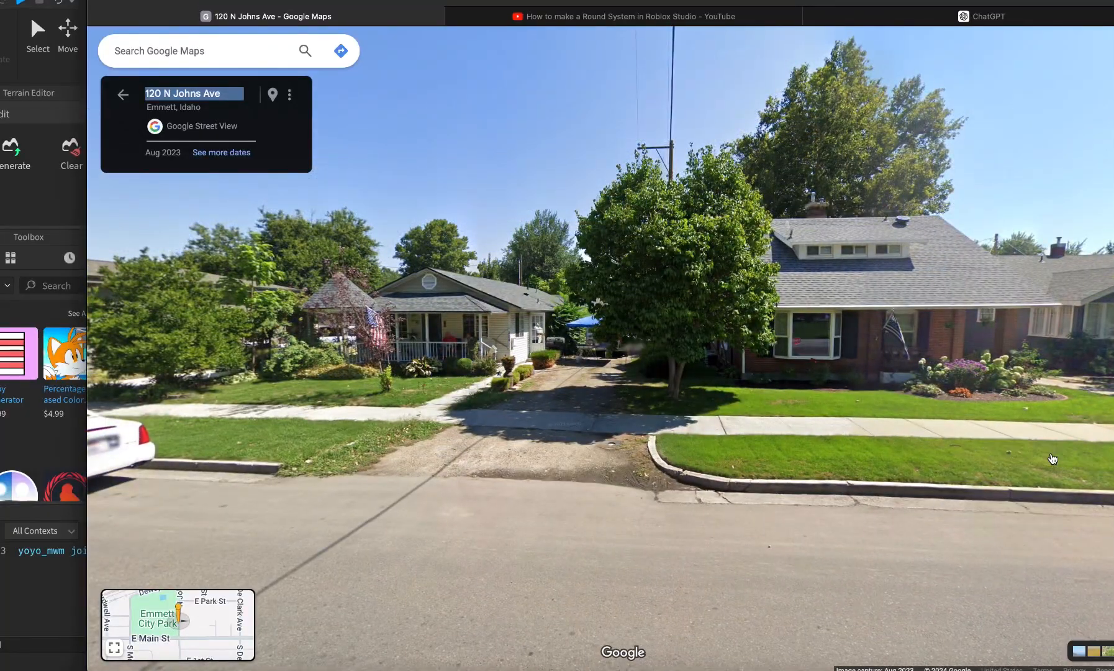
pyautogui.click(1054, 458)
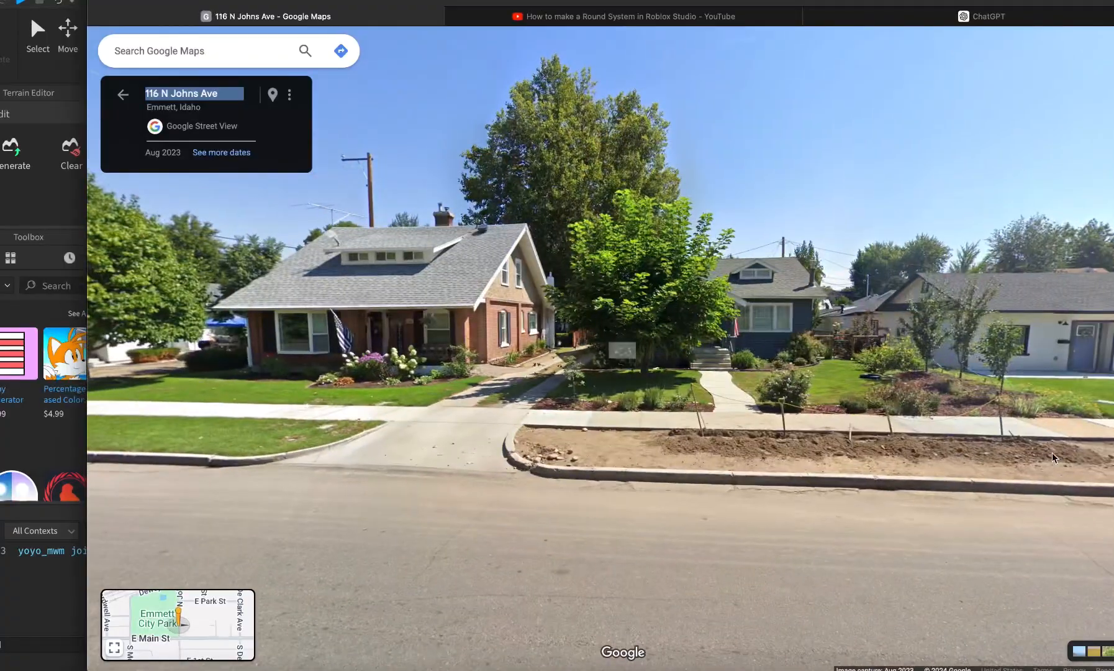
pyautogui.click(1062, 458)
pyautogui.click(795, 432)
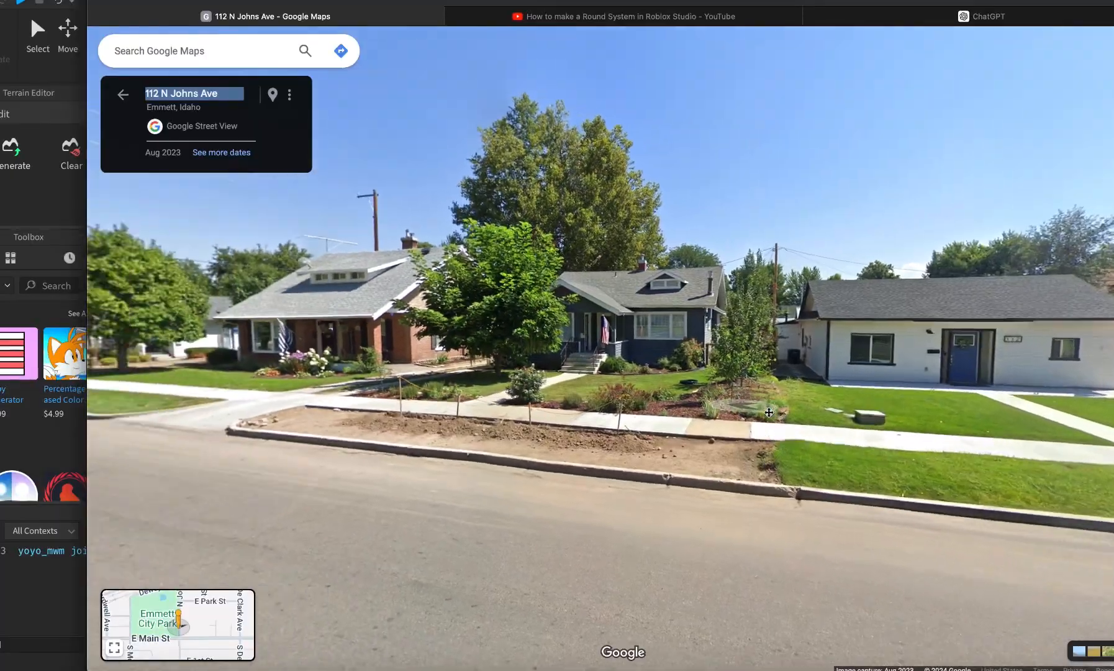
pyautogui.click(702, 348)
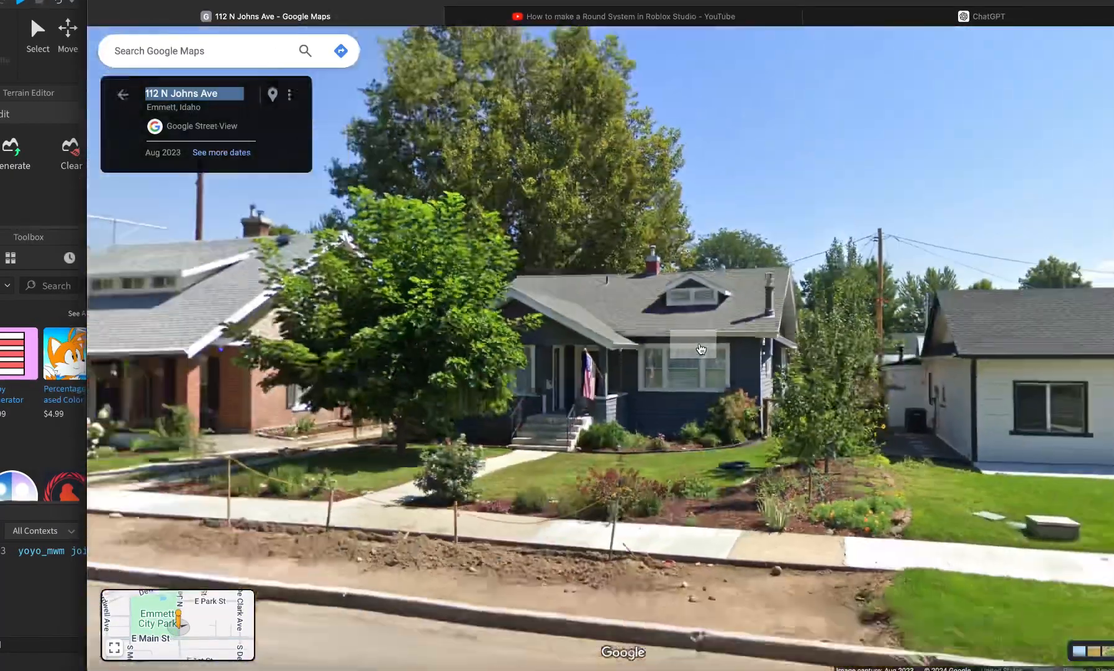
pyautogui.click(701, 349)
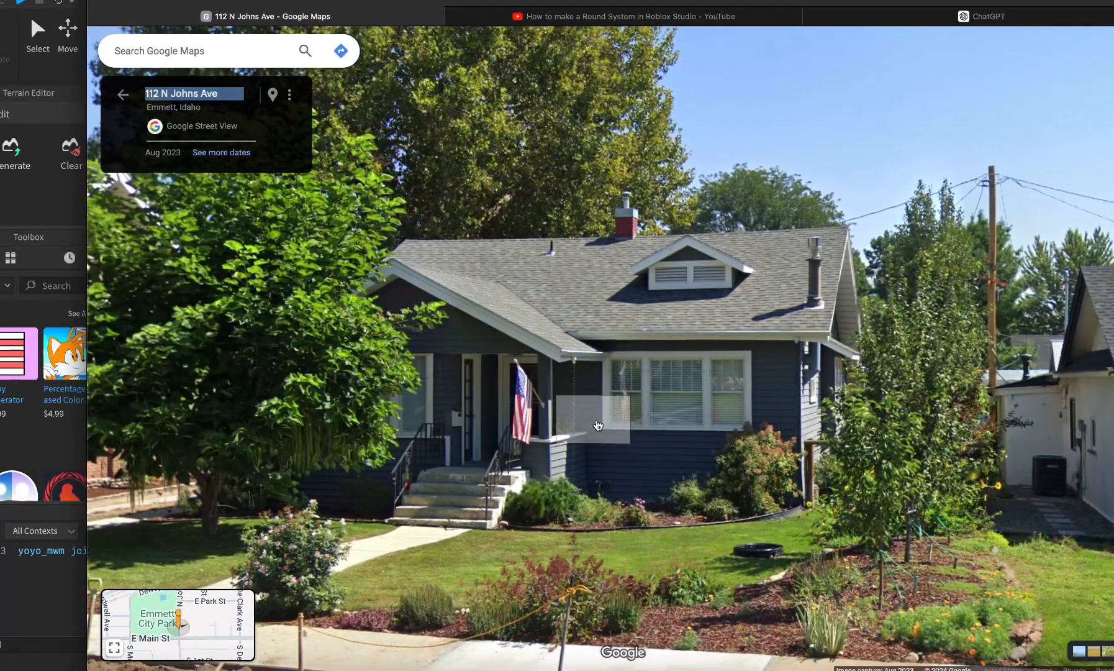
pyautogui.click(494, 469)
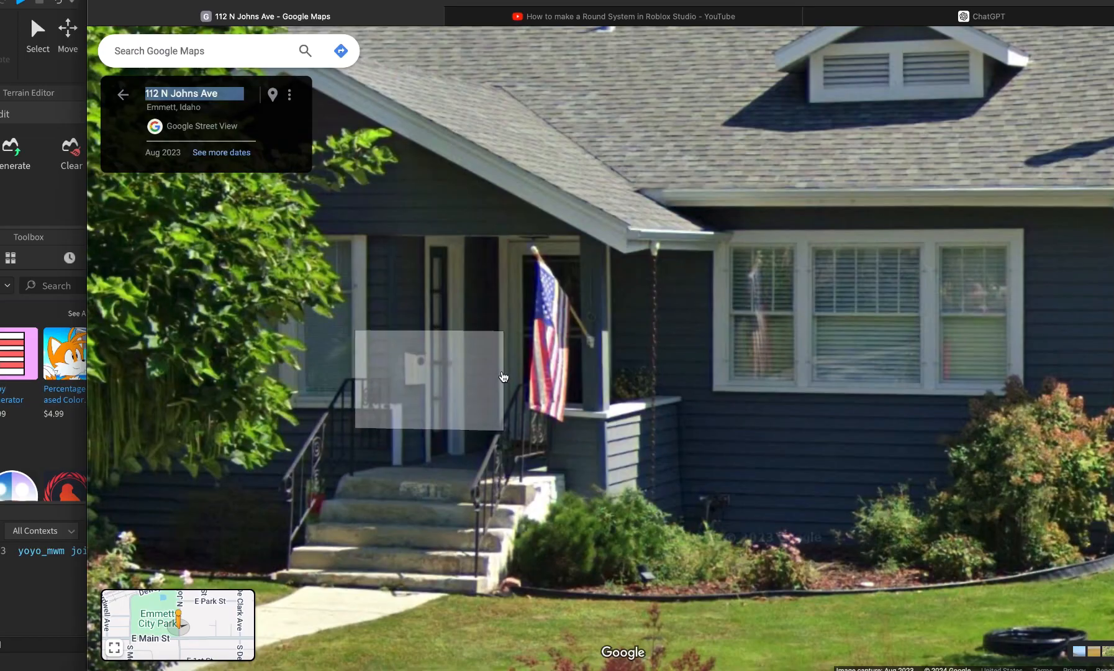
# Select the grey house's front wall block while checking the Street View reference.
pyautogui.press('super+Tab')
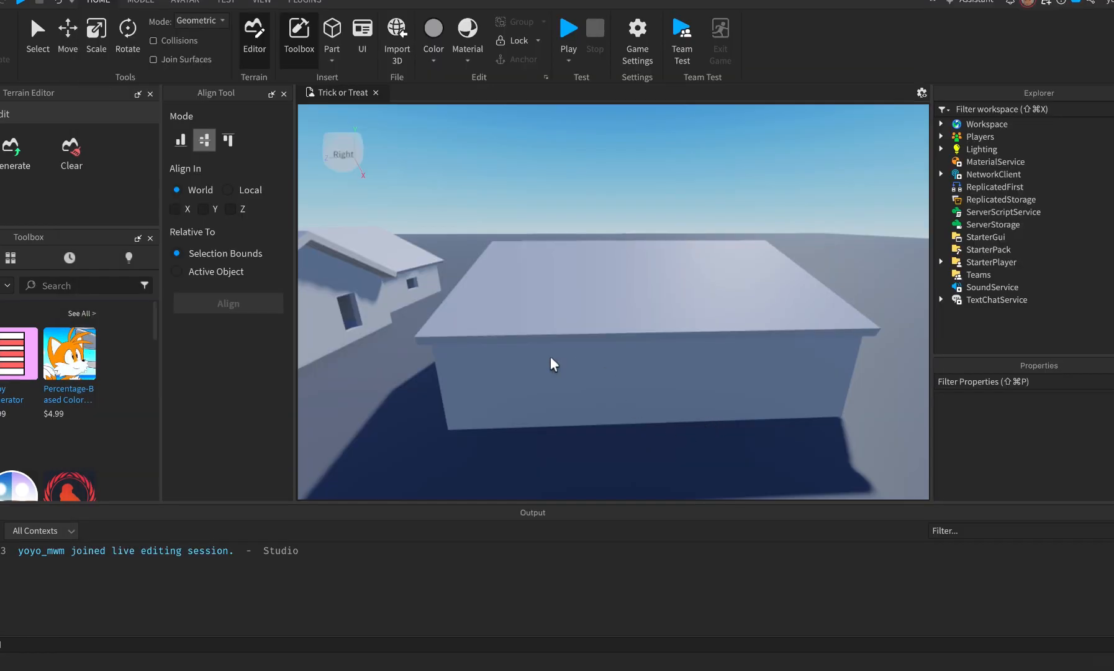
pyautogui.scroll(-2, 516, 434)
pyautogui.scroll(-2, 516, 403)
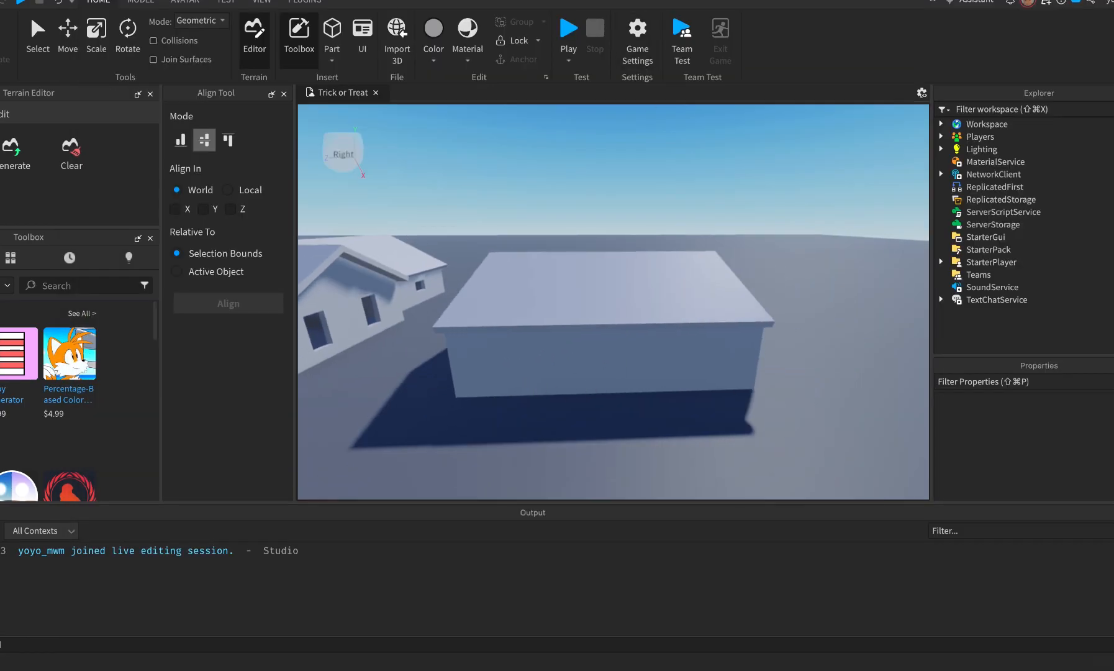
pyautogui.click(145, 3)
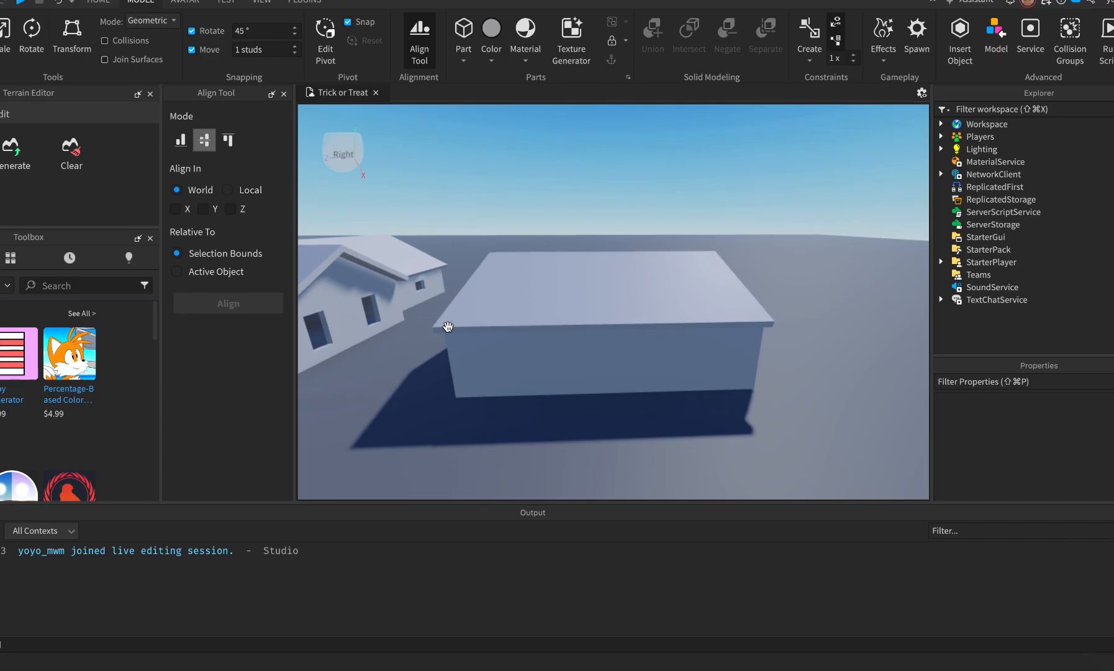
pyautogui.click(488, 386)
pyautogui.press('super+Tab')
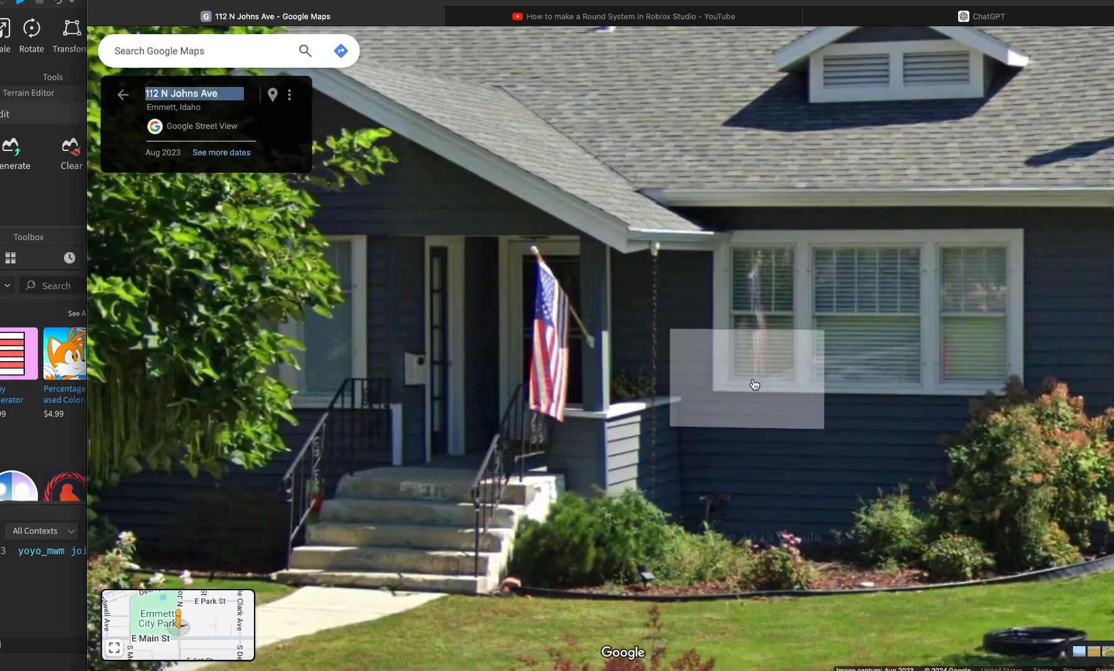
pyautogui.press('super+Tab')
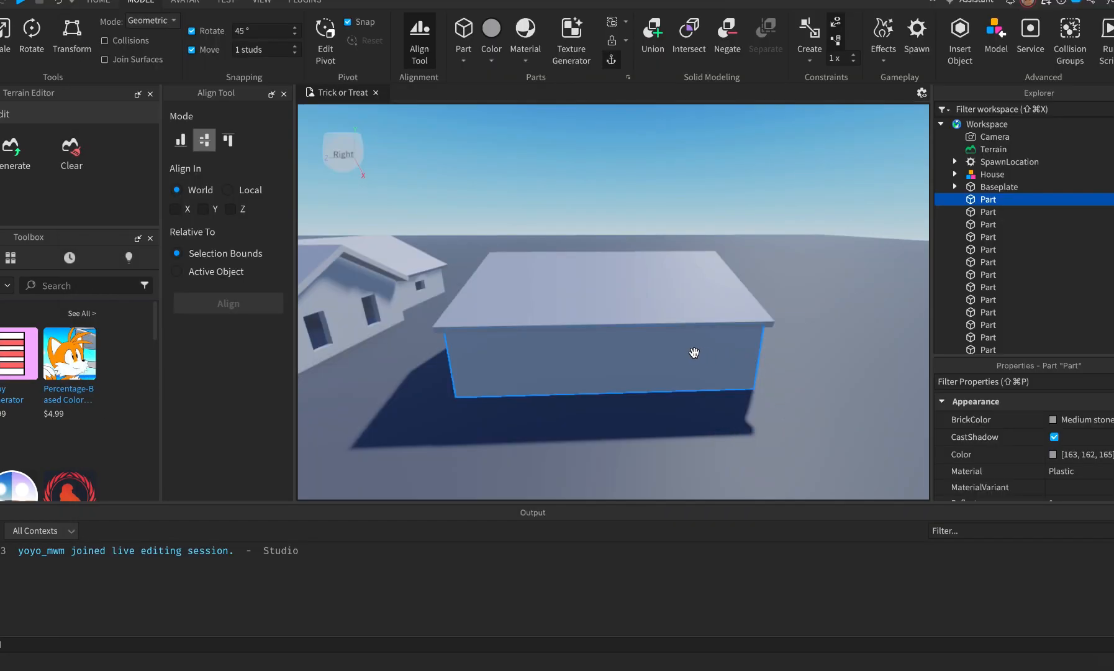
pyautogui.press('super+Tab')
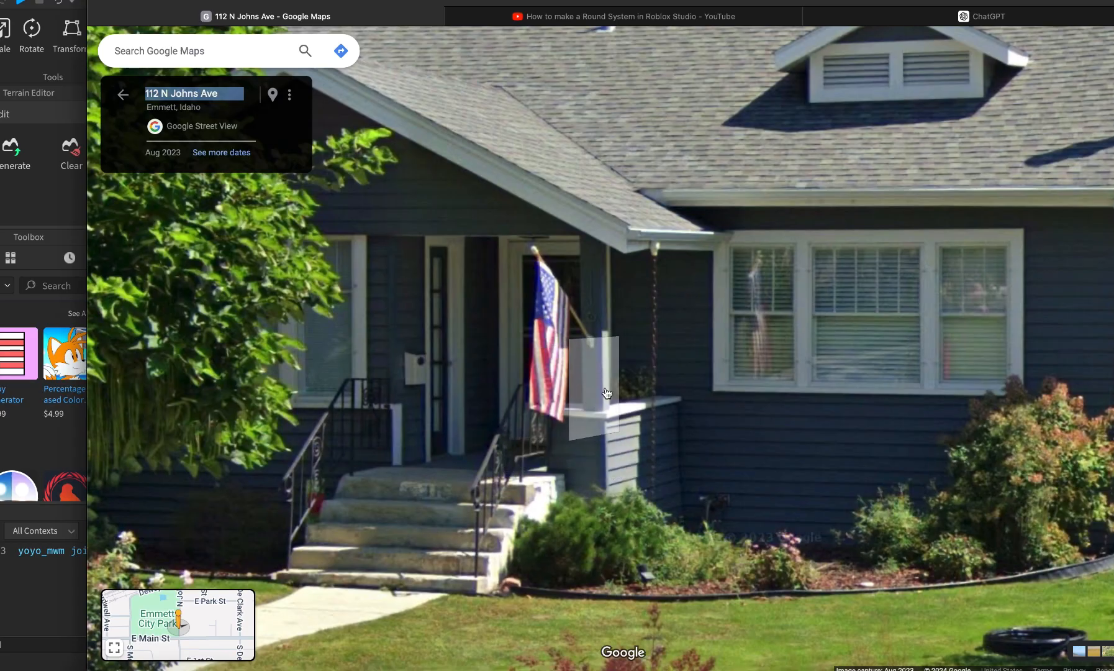
pyautogui.press('super+Tab')
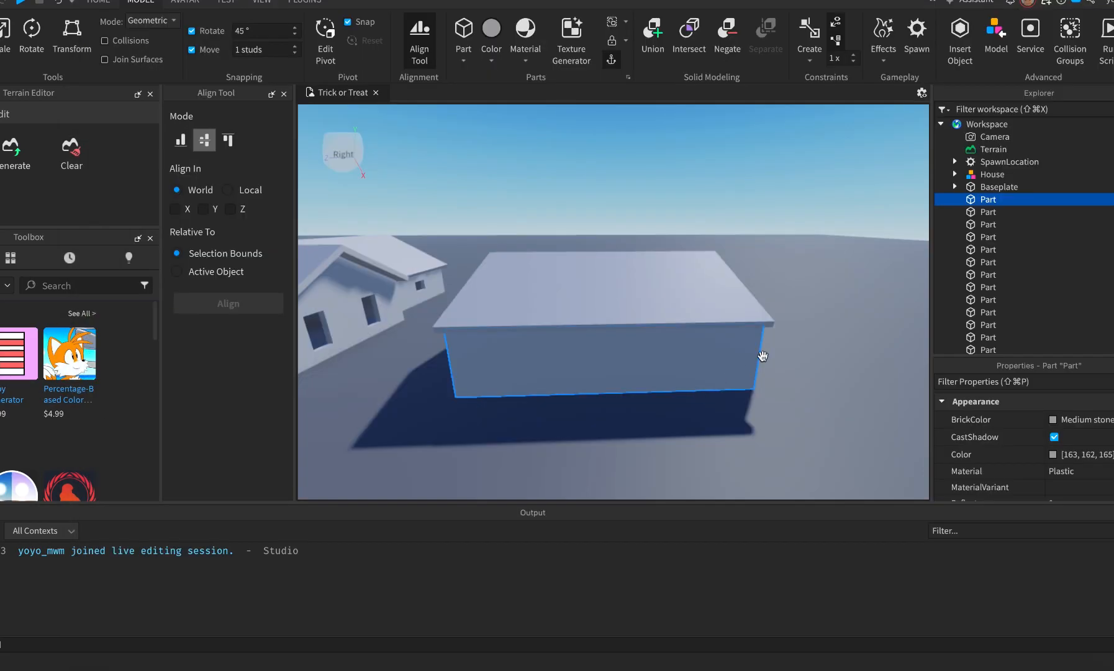
# Duplicate the wall, scale the copy to door size, negate it and union it with the wall.
pyautogui.press('super+d')
pyautogui.press('super+3')
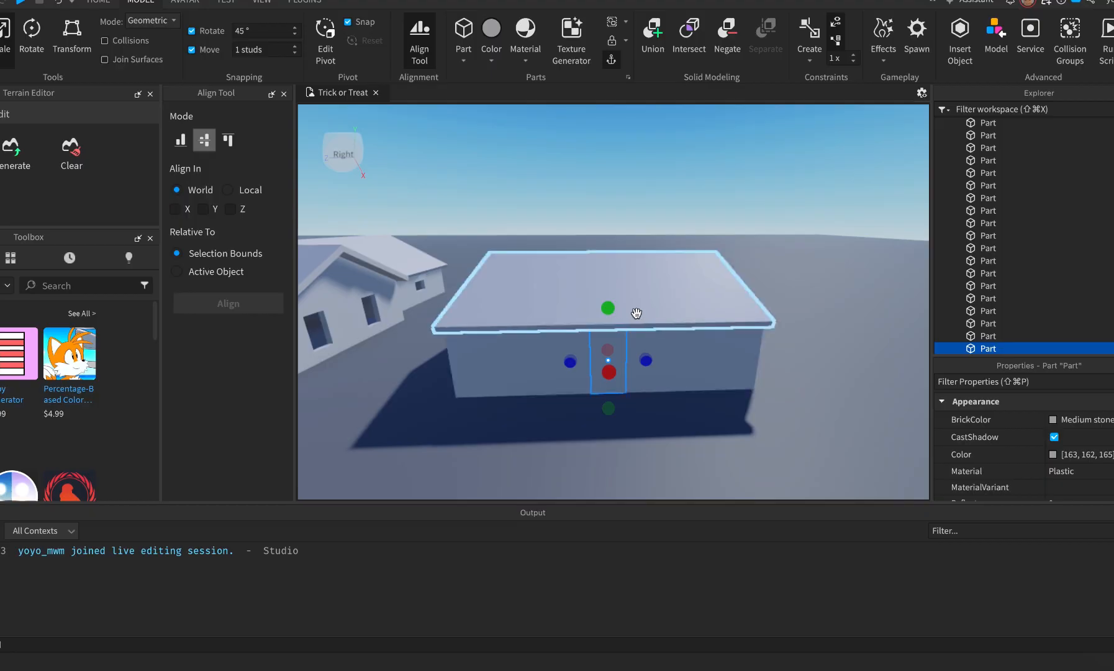
pyautogui.moveTo(611, 319); pyautogui.dragTo(612, 324)
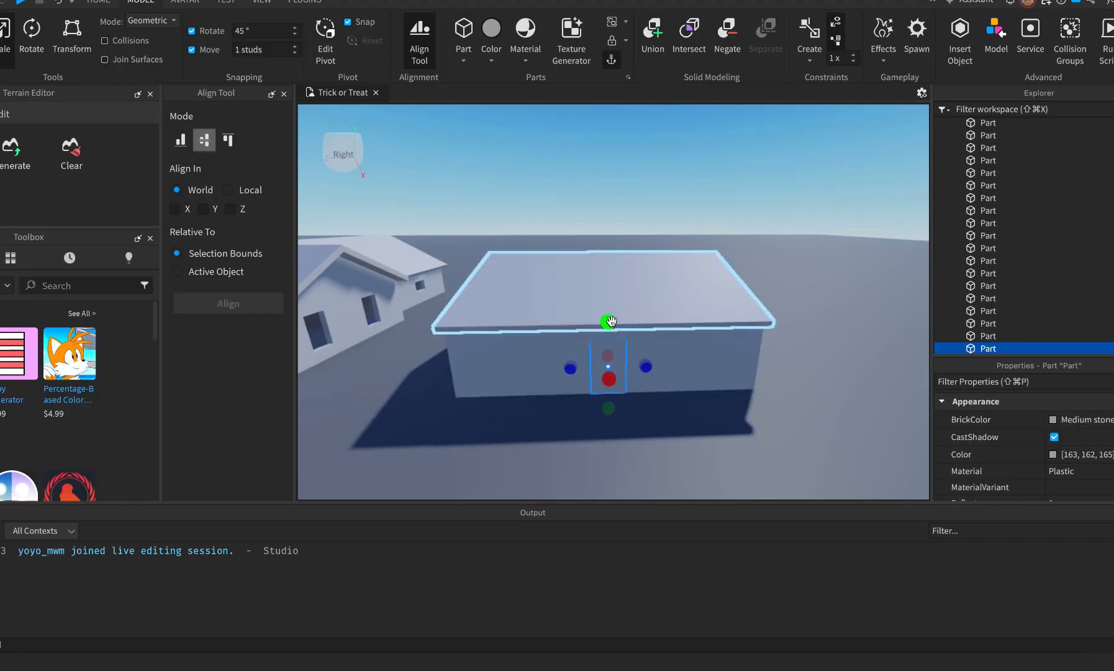
pyautogui.press('super+Tab')
pyautogui.press('super+Tab')
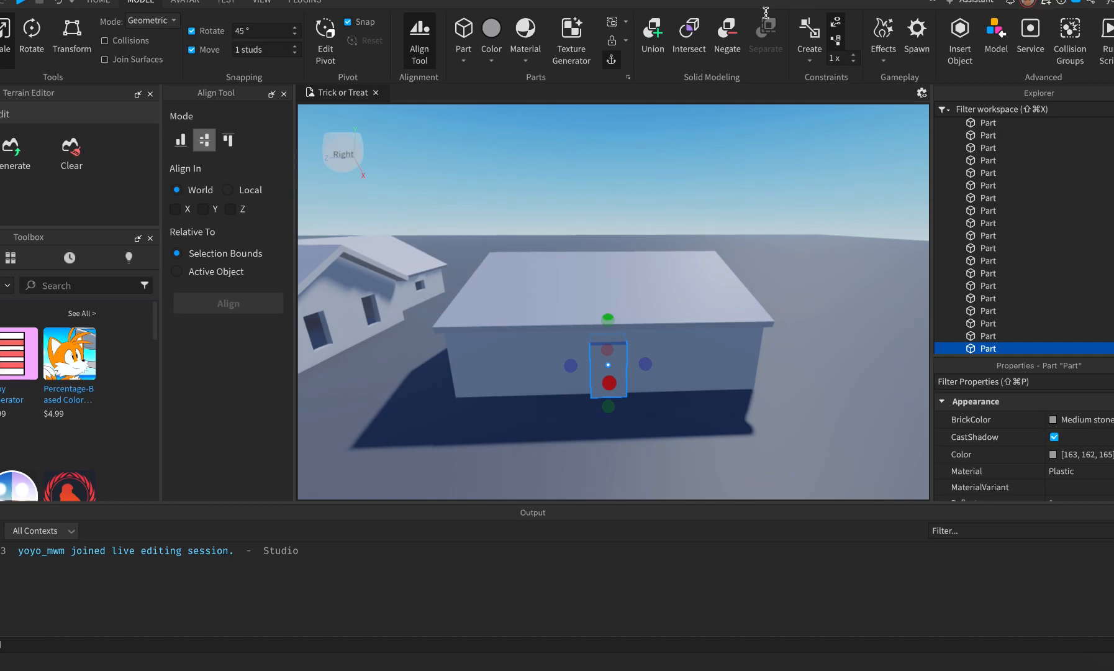
pyautogui.click(728, 34)
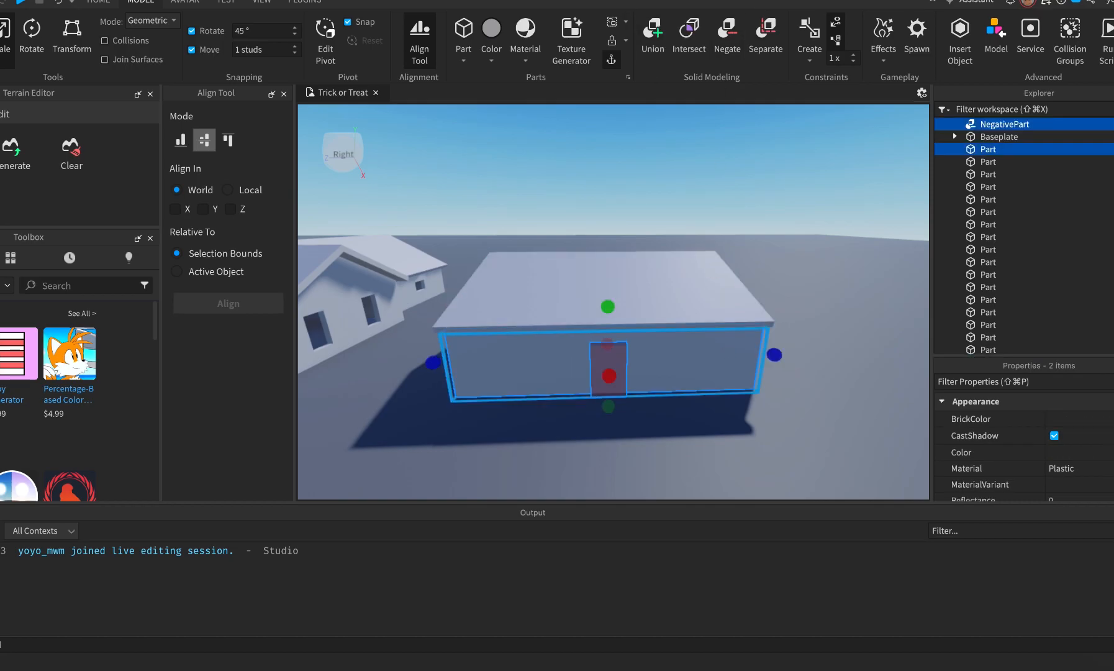
pyautogui.click(653, 34)
pyautogui.click(694, 467)
# Inspect the new doorway from the front, comparing it with the Street View photo.
pyautogui.moveTo(658, 455); pyautogui.dragTo(657, 457, button='right')
pyautogui.press('q')
pyautogui.press('w')
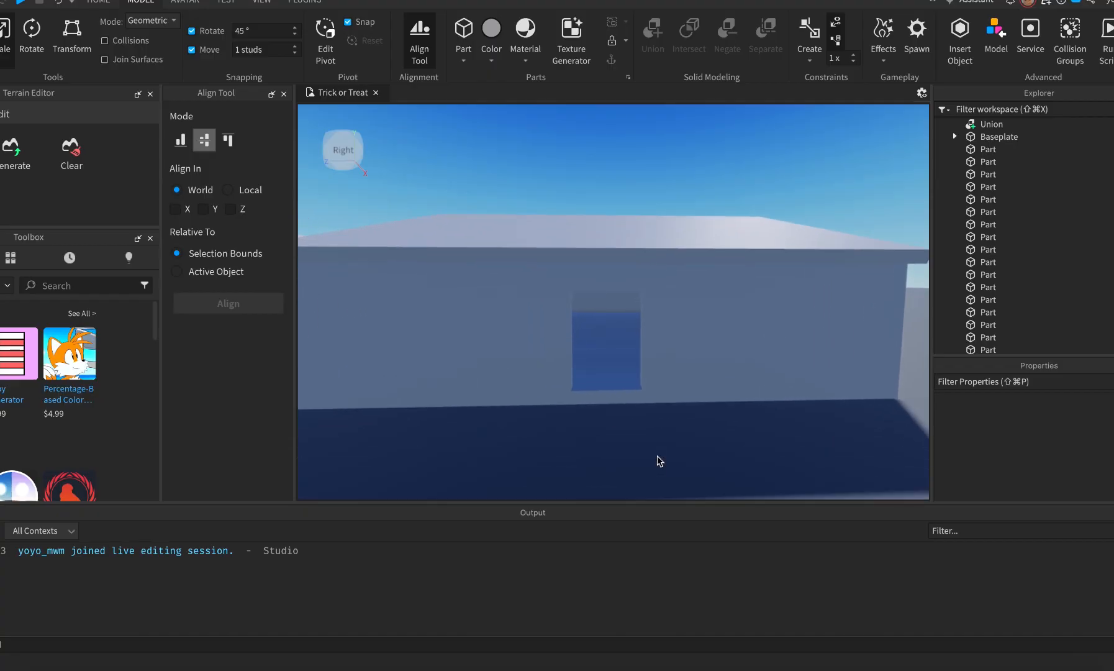
pyautogui.press('super+Tab')
pyautogui.press('super+Tab')
pyautogui.press('s')
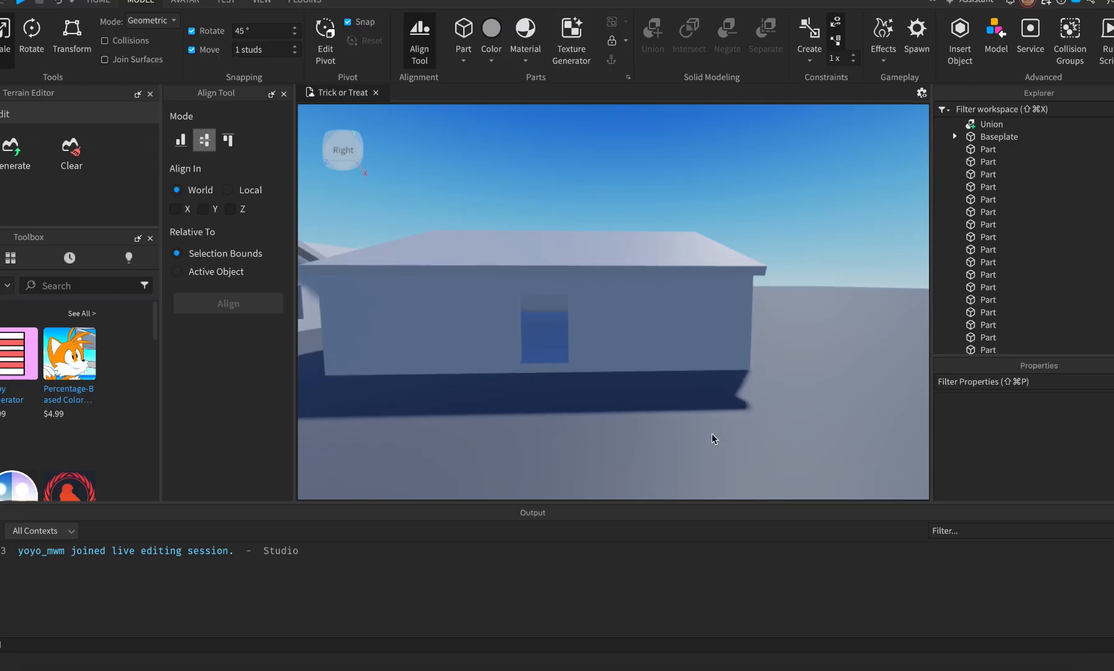
pyautogui.press('super+Tab')
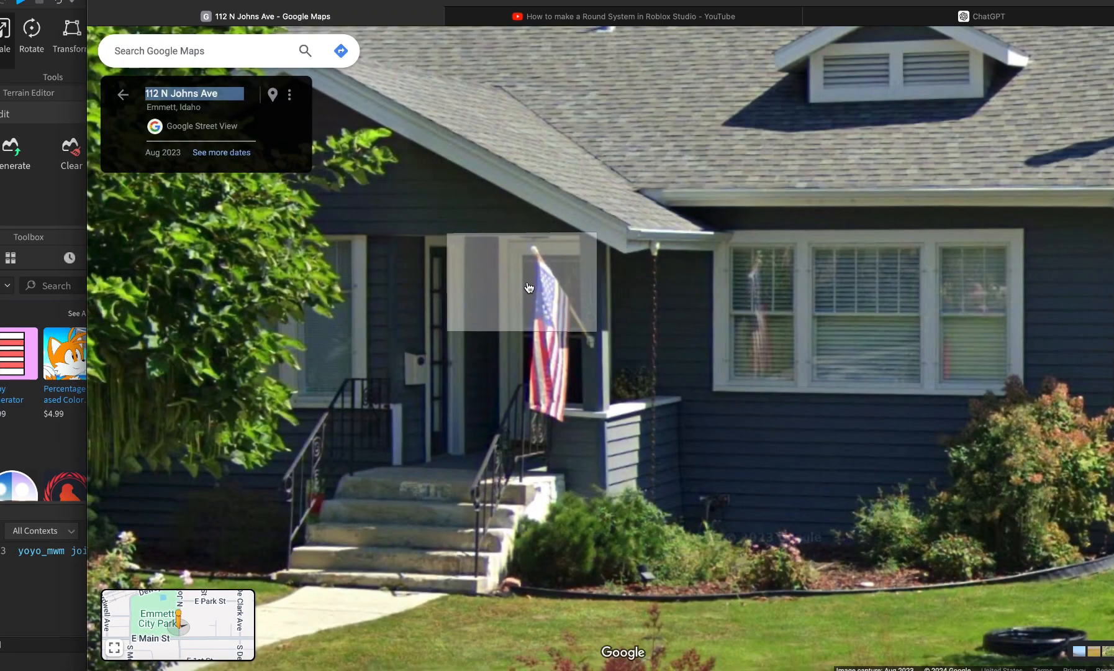
pyautogui.press('super+Tab')
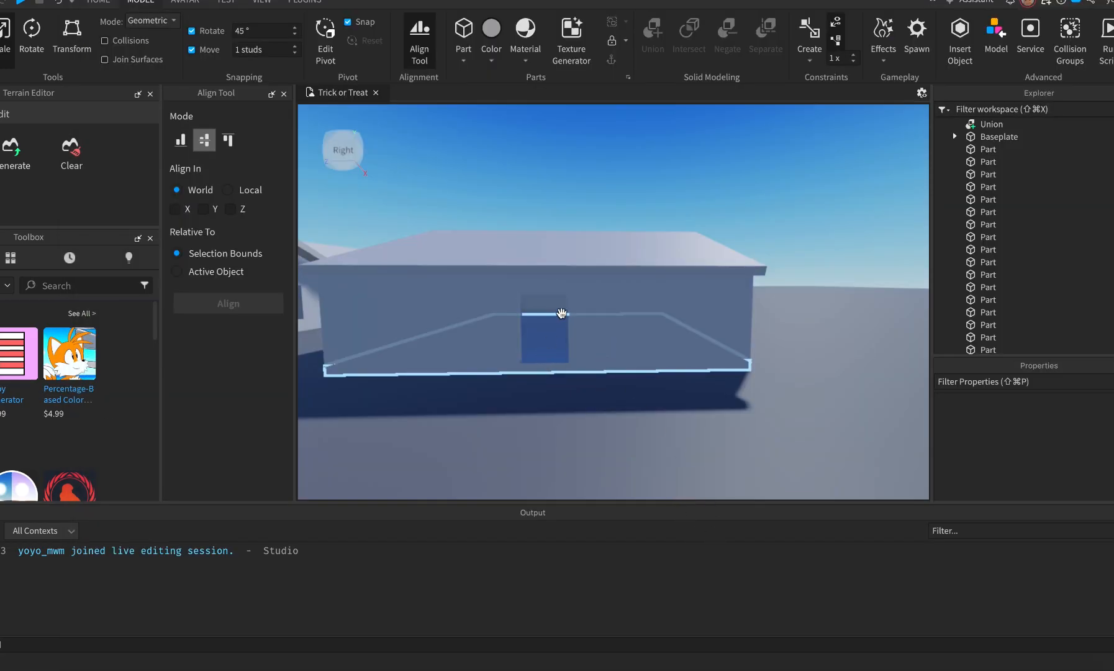
# Insert a new part and place it as a step against the wall under the doorway.
pyautogui.click(463, 33)
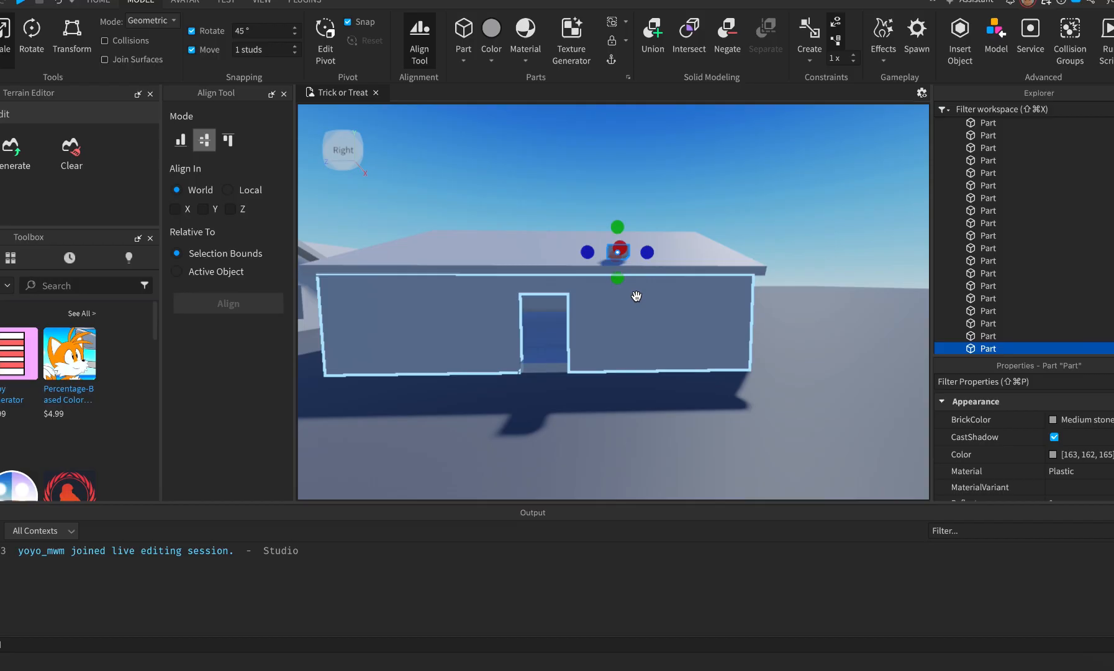
pyautogui.press('super+2')
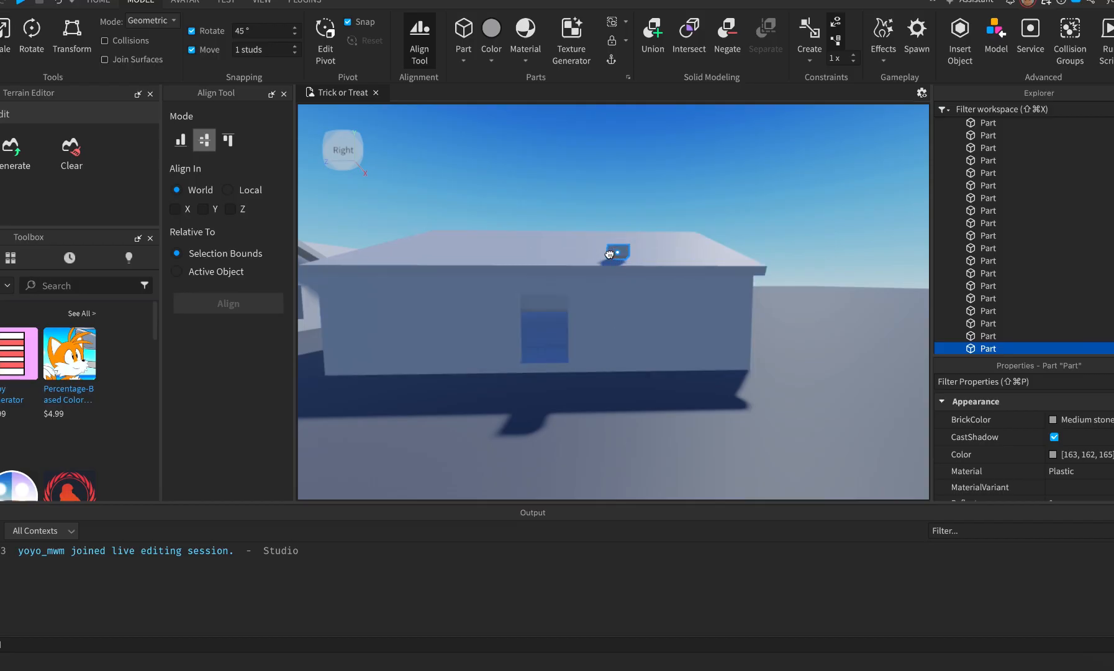
pyautogui.moveTo(609, 254); pyautogui.dragTo(546, 442)
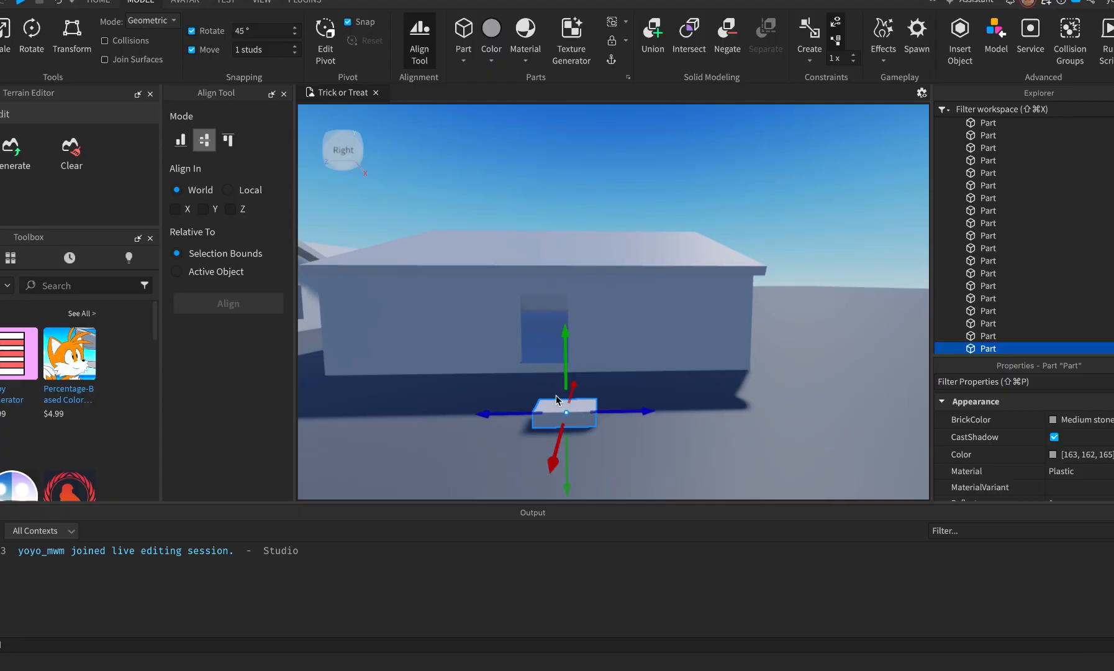
pyautogui.moveTo(577, 415); pyautogui.dragTo(563, 405)
pyautogui.press('f')
pyautogui.moveTo(550, 383); pyautogui.dragTo(551, 382, button='right')
pyautogui.press('e')
pyautogui.press('d')
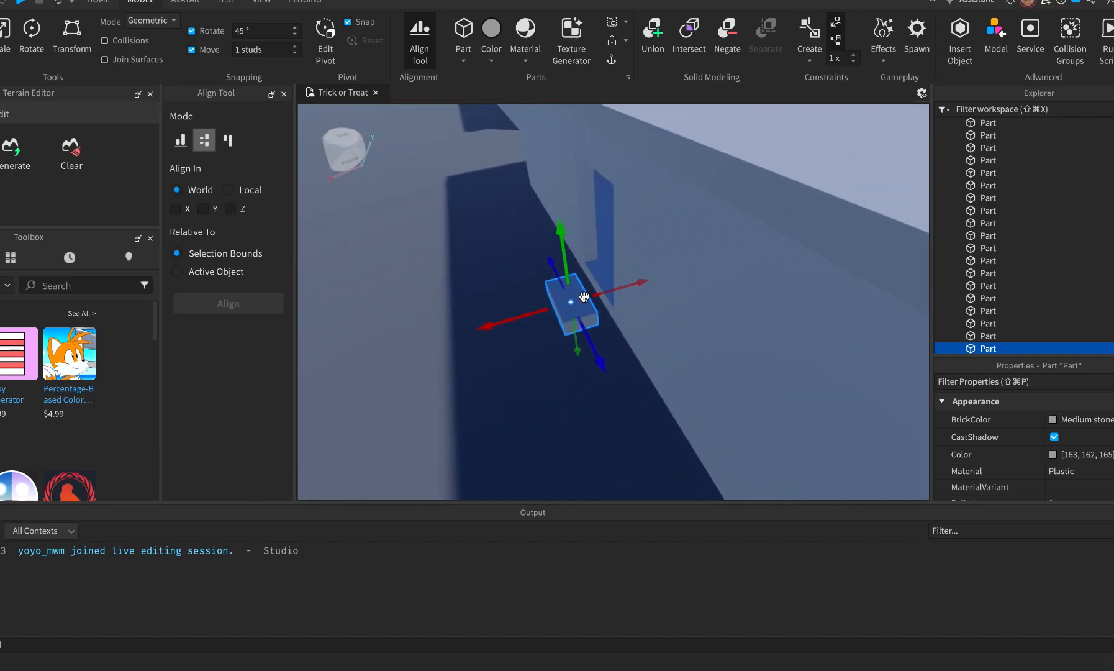
pyautogui.moveTo(577, 302); pyautogui.dragTo(582, 292)
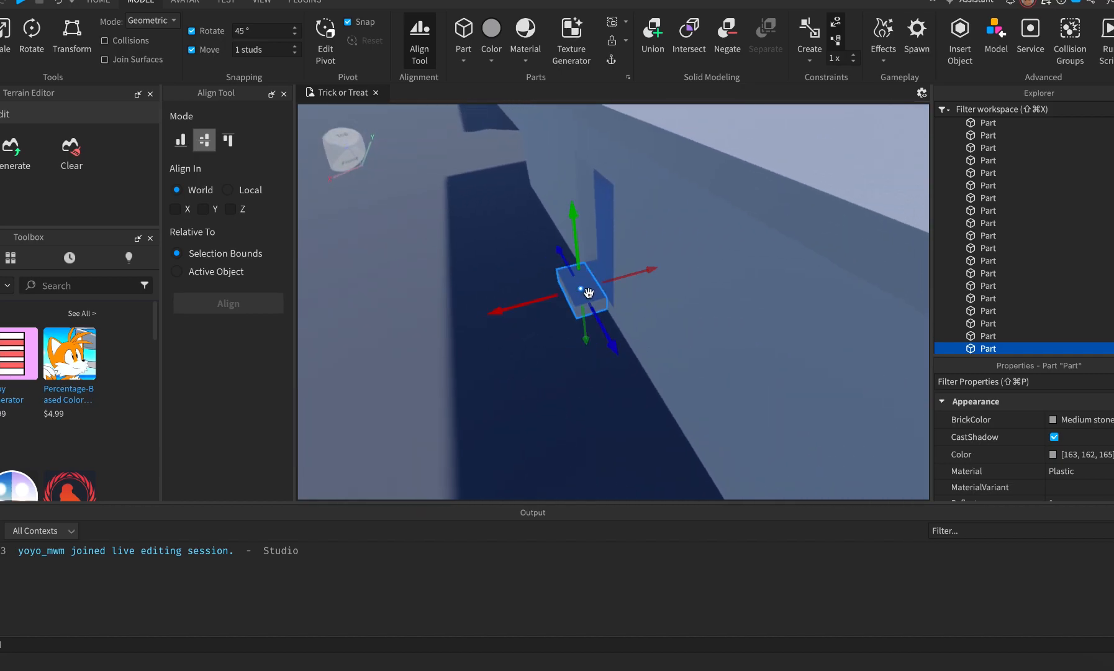
# Select the step under the doorway and widen it to the right.
pyautogui.scroll(5, 588, 292)
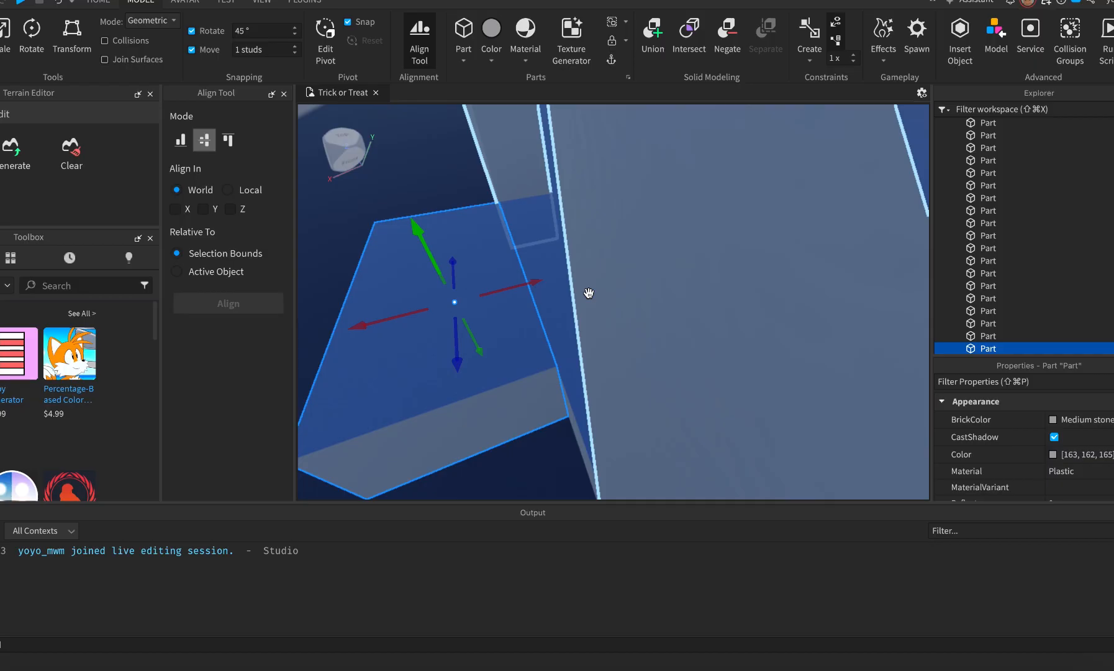
pyautogui.scroll(3, 589, 293)
pyautogui.click(706, 257)
pyautogui.moveTo(706, 257); pyautogui.dragTo(706, 257, button='right')
pyautogui.press('q')
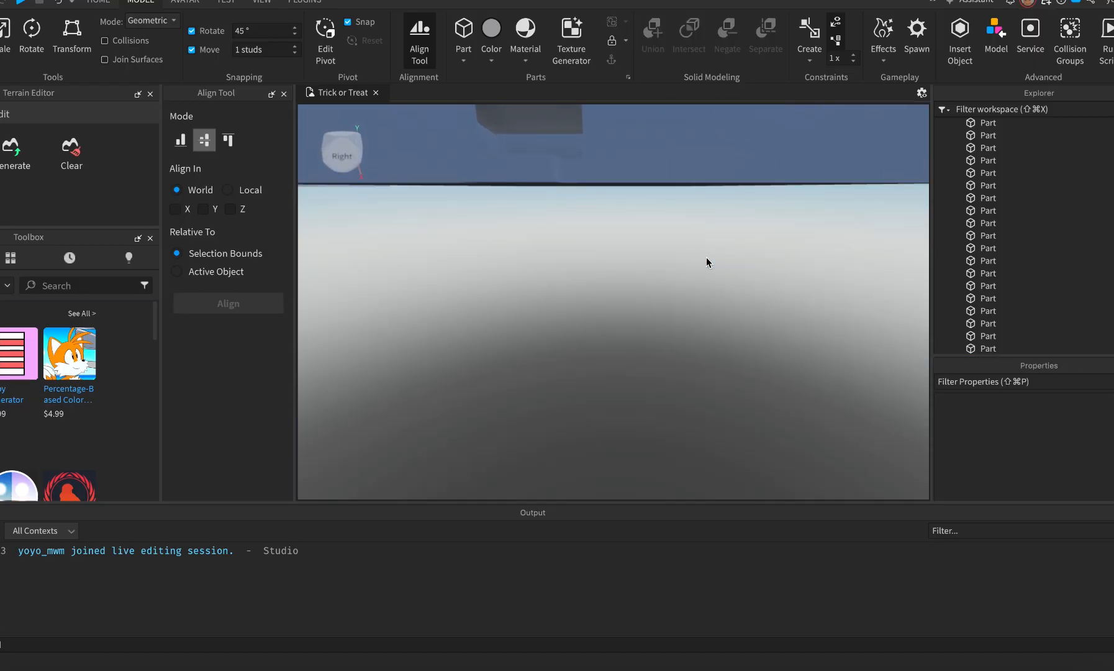
pyautogui.press('e')
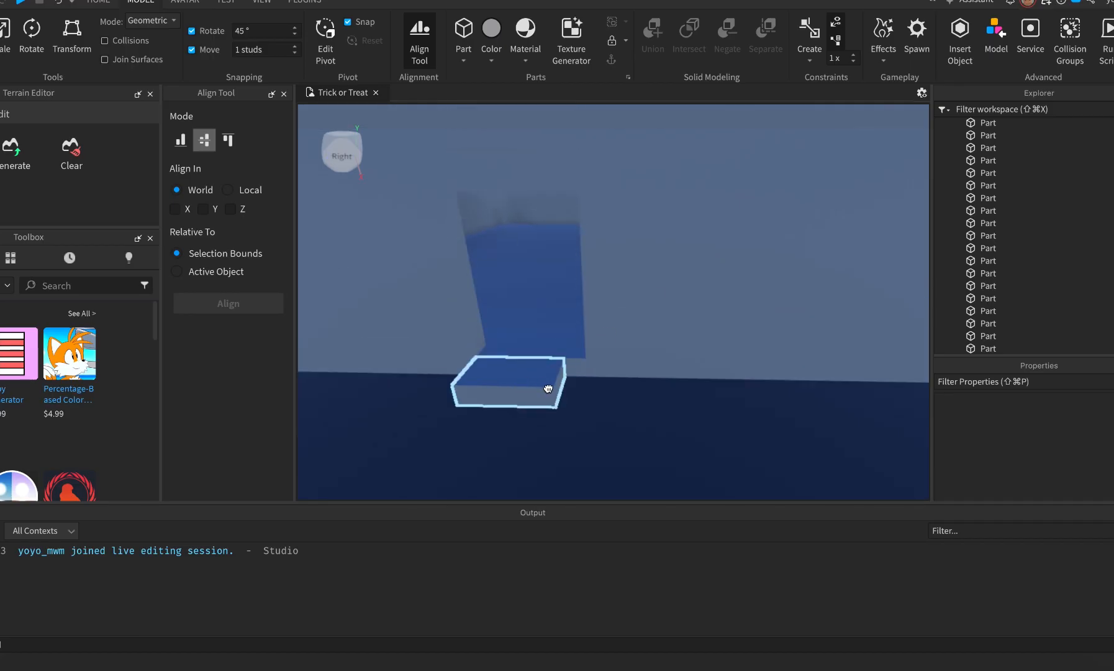
pyautogui.click(548, 387)
pyautogui.moveTo(584, 385); pyautogui.dragTo(604, 387)
pyautogui.press('a')
pyautogui.press('super+Tab')
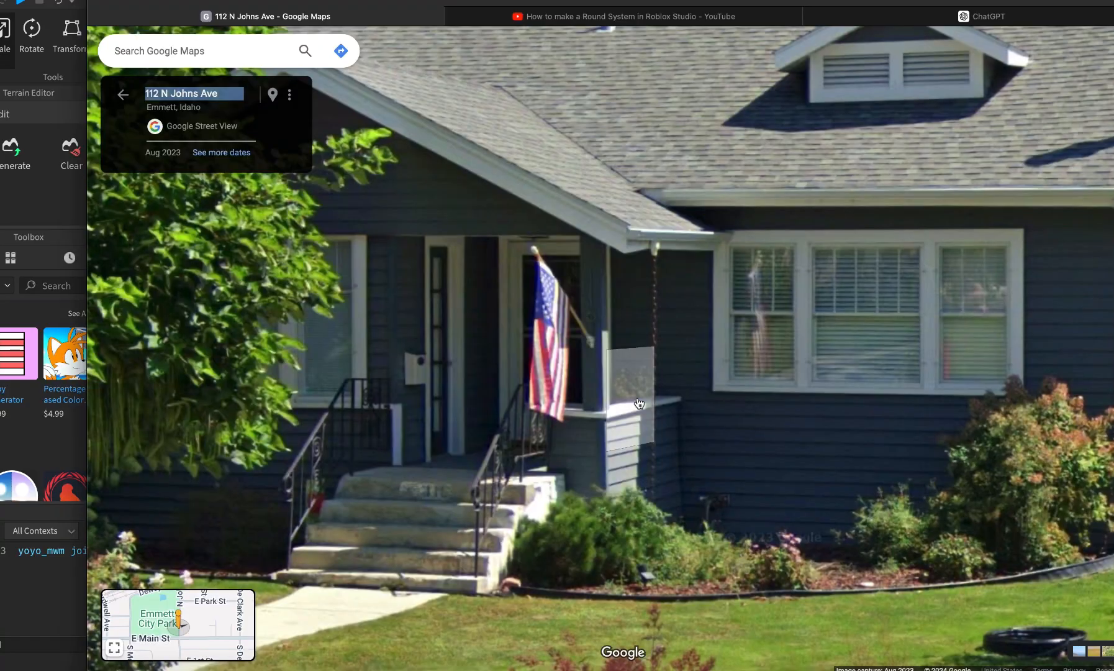
pyautogui.press('super+Tab')
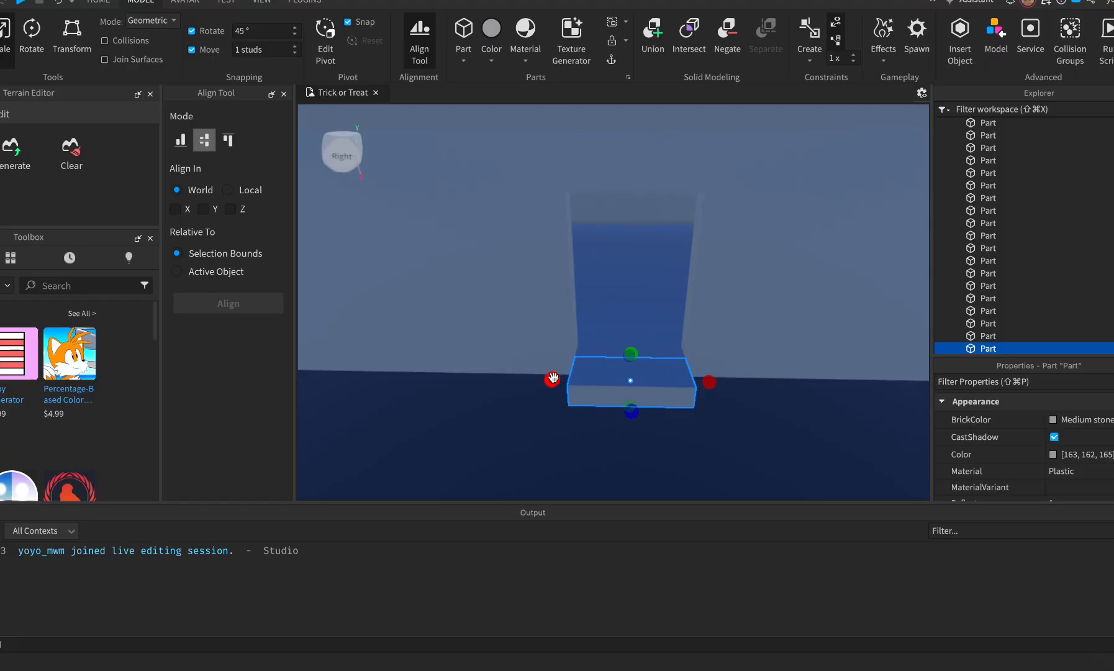
# Lengthen the step further left and right to match the Street View porch width.
pyautogui.moveTo(519, 385); pyautogui.dragTo(508, 385)
pyautogui.moveTo(709, 381); pyautogui.dragTo(749, 383)
pyautogui.press('super+Tab')
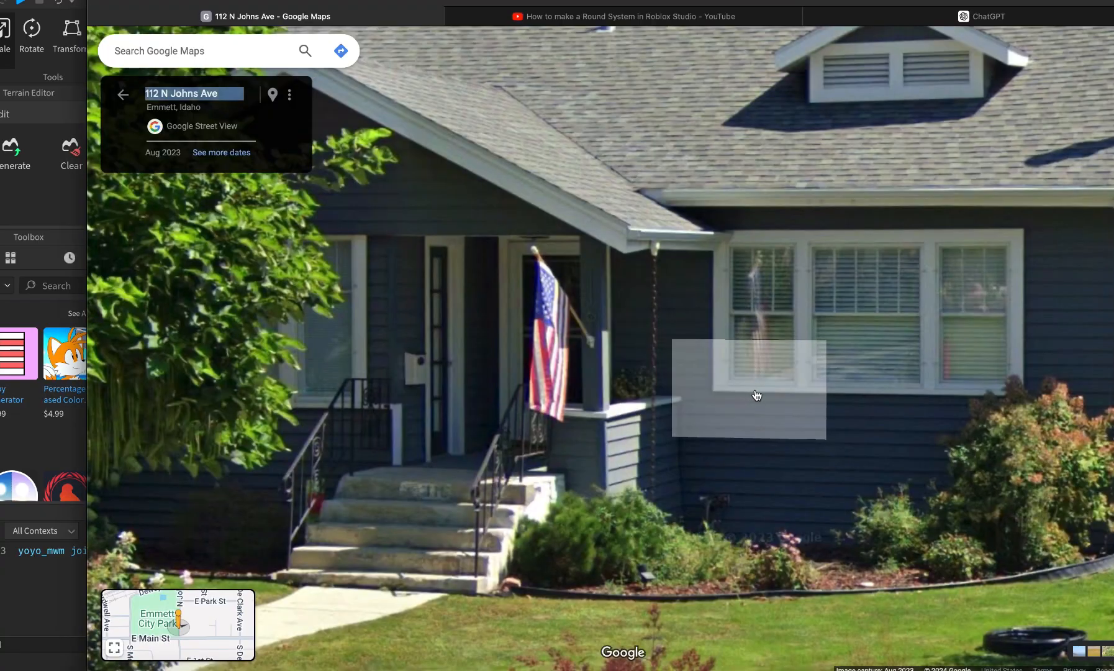
pyautogui.press('super+Tab')
pyautogui.moveTo(756, 382); pyautogui.dragTo(782, 383)
pyautogui.moveTo(505, 378); pyautogui.dragTo(485, 377)
pyautogui.press('super+Tab')
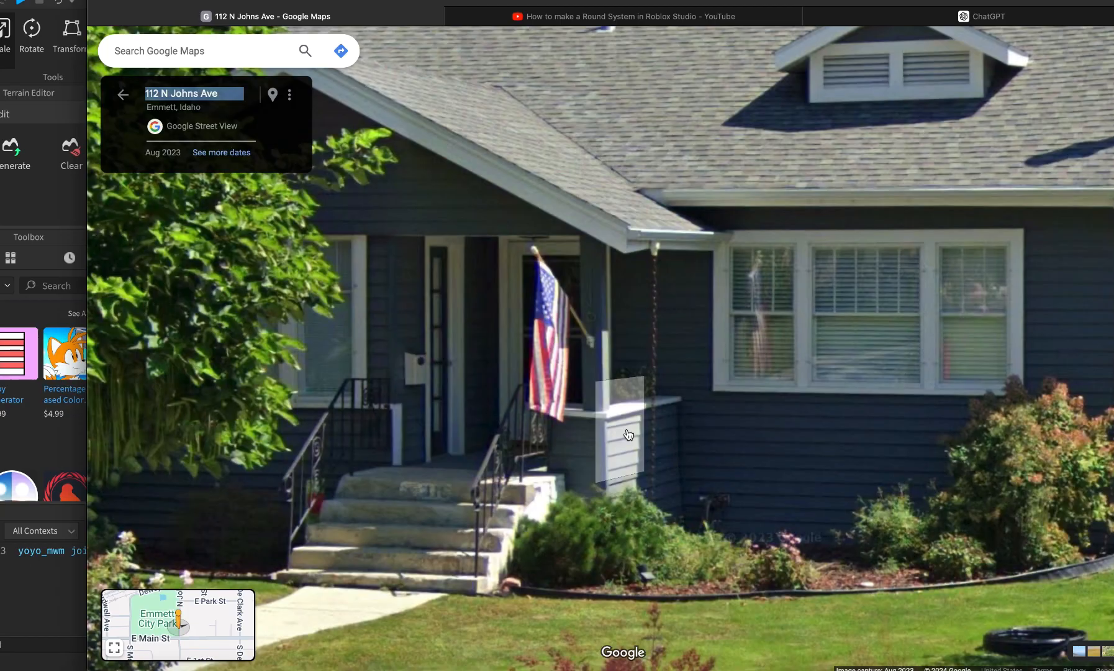
pyautogui.press('super+Tab')
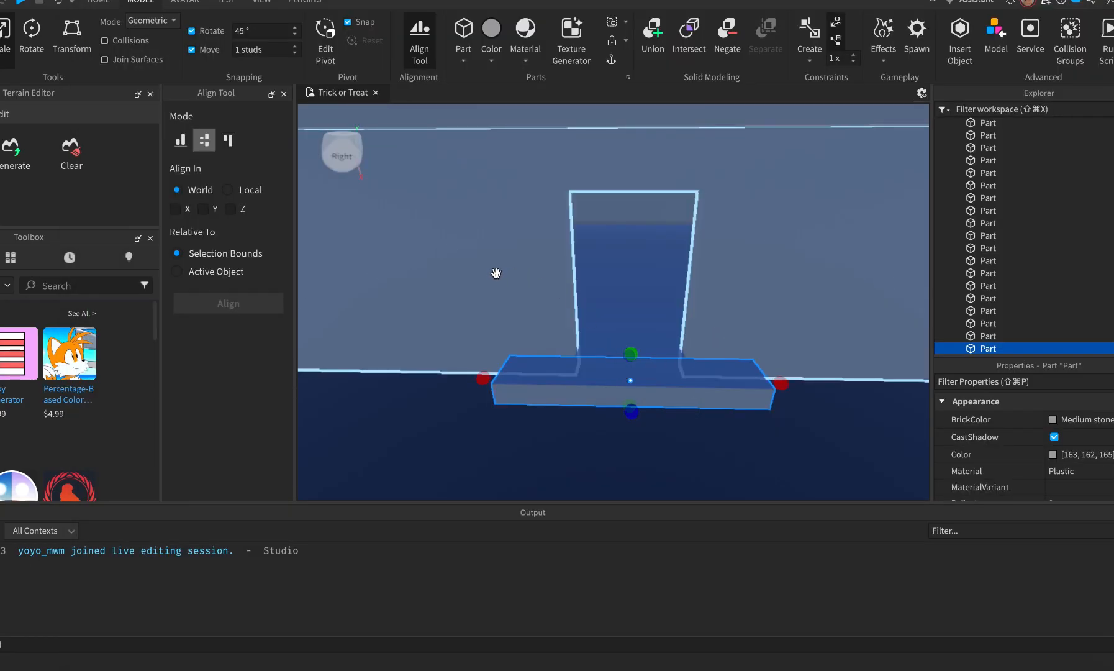
# Combine the doorway wall parts into a union.
pyautogui.scroll(-8, 497, 273)
pyautogui.press('super+shift+g')
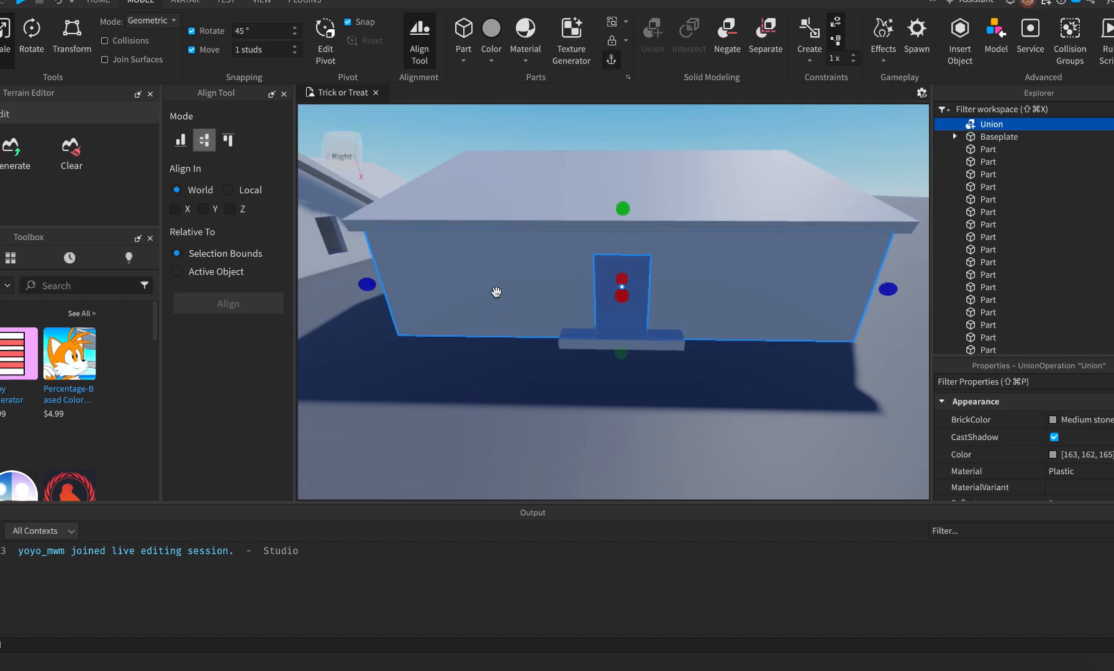
pyautogui.press('a')
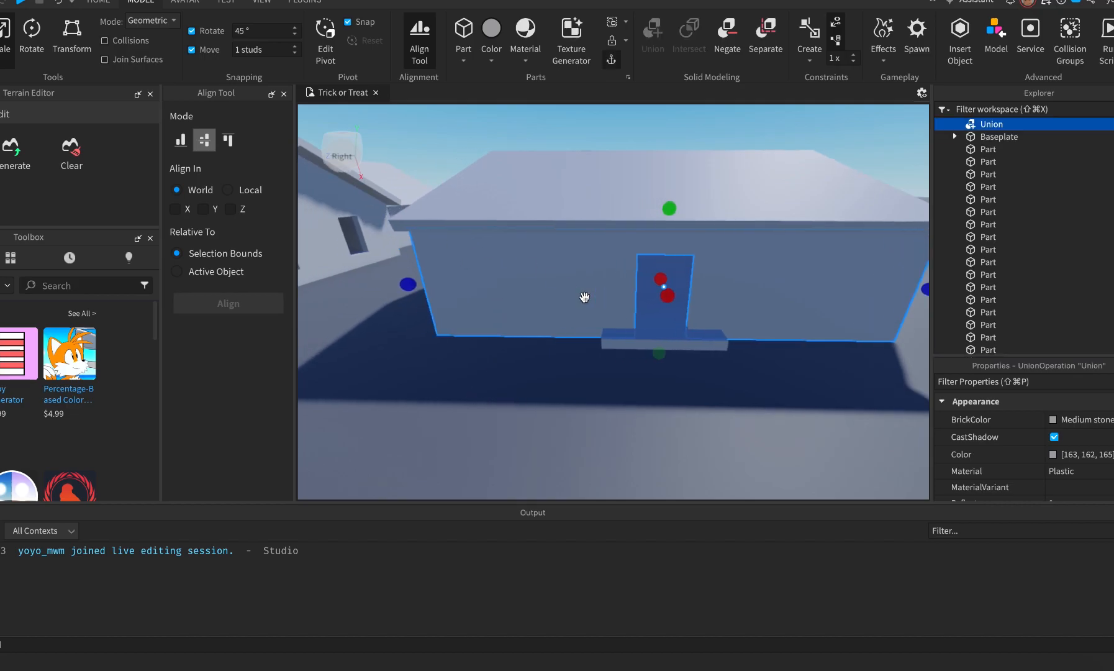
pyautogui.click(664, 323)
# Pull the side wall part toward the front of the house.
pyautogui.click(690, 240)
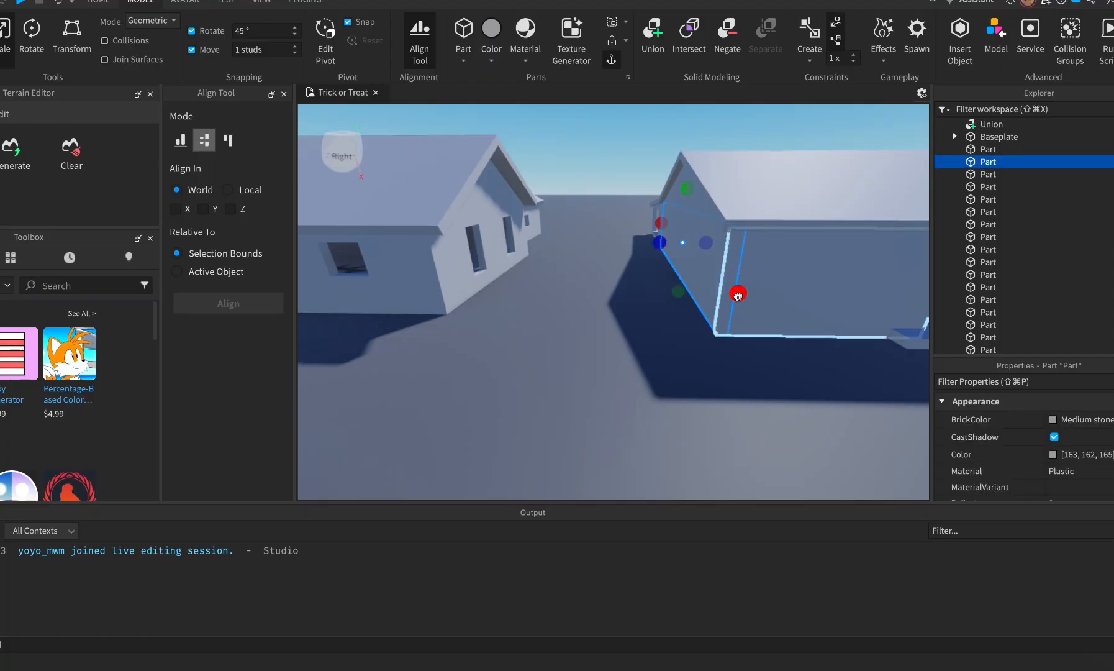
pyautogui.moveTo(738, 296); pyautogui.dragTo(783, 370)
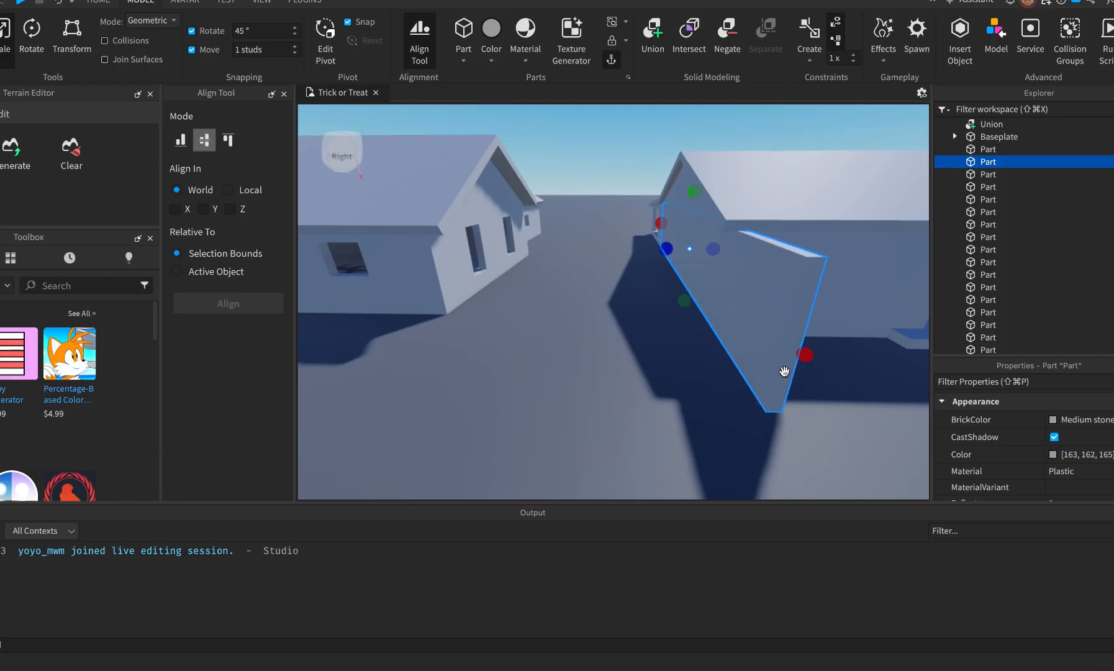
pyautogui.press('super+Tab')
pyautogui.press('super+Tab')
pyautogui.moveTo(746, 365); pyautogui.dragTo(477, 319, button='right')
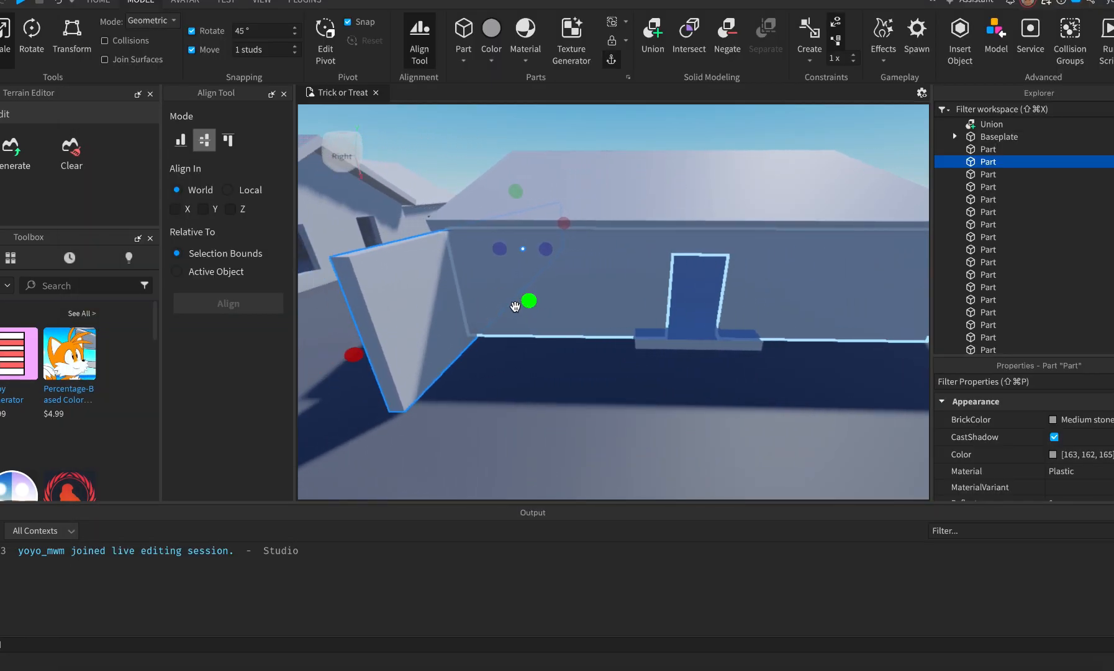
# Duplicate the doorway wall union and move the copy down and forward.
pyautogui.click(495, 270)
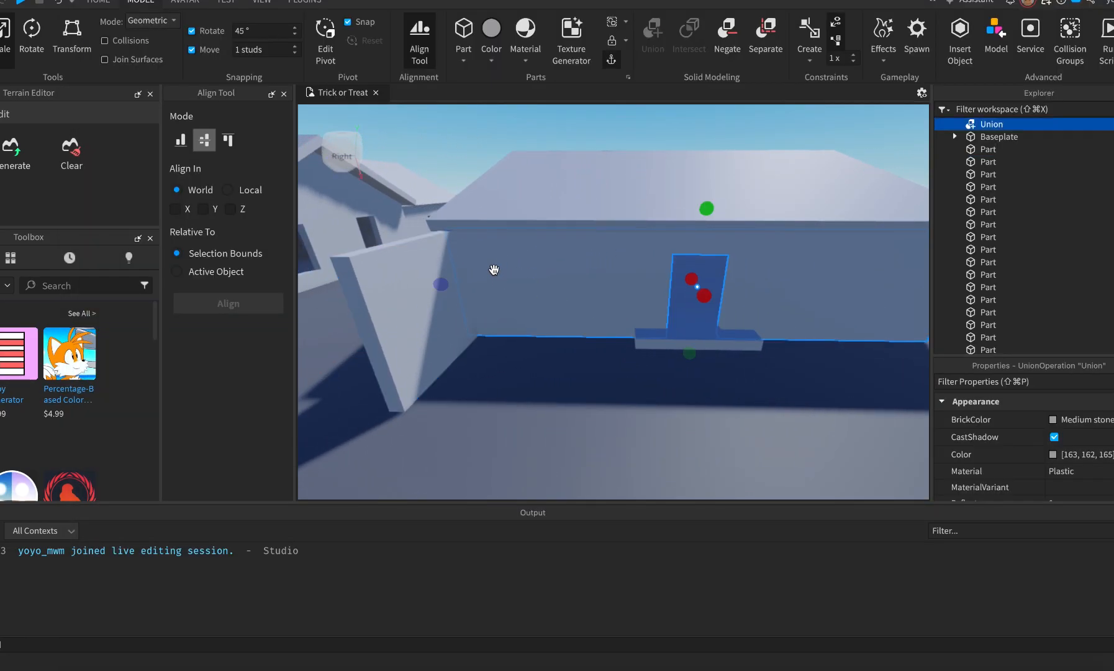
pyautogui.press('super+d')
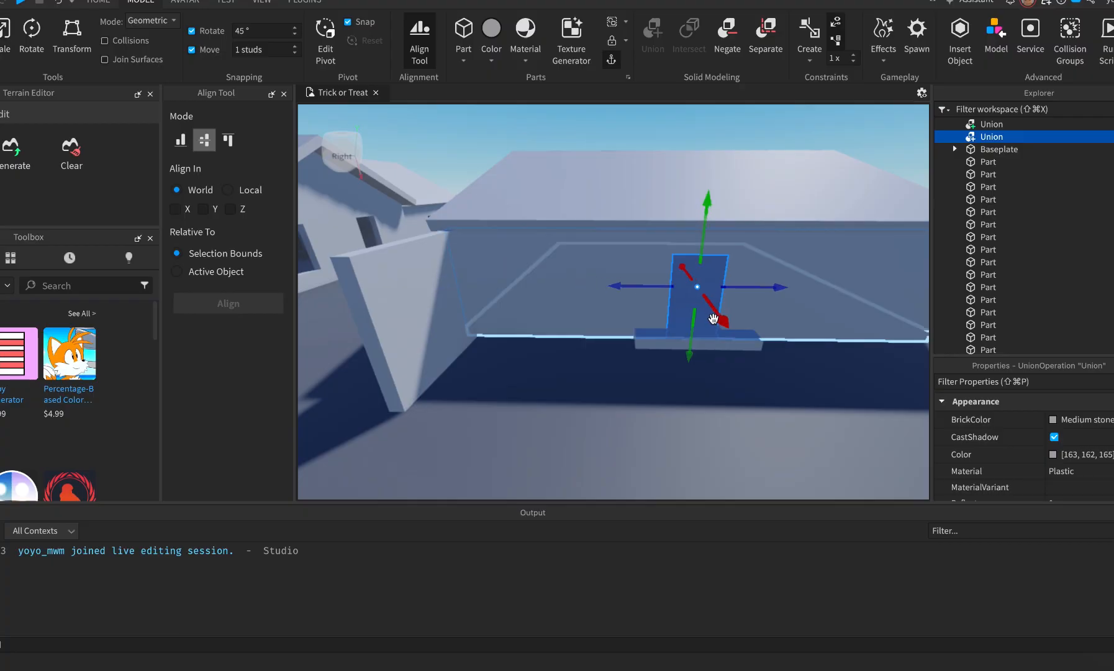
pyautogui.moveTo(714, 317); pyautogui.dragTo(752, 418)
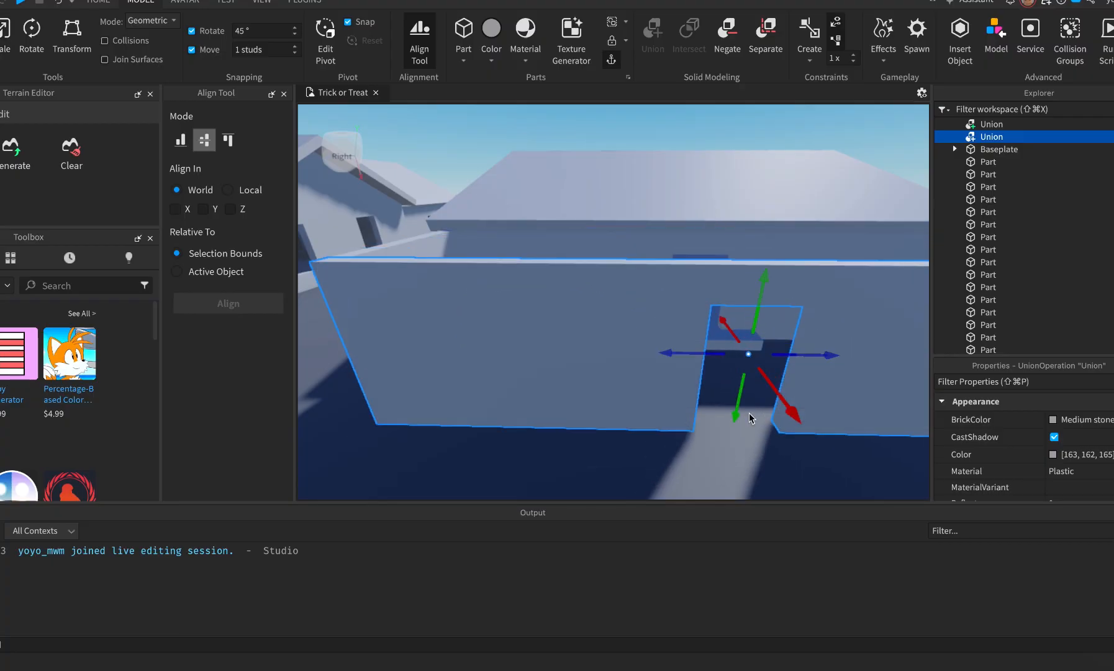
# Separate the copied wall union and delete its door-cutout negative part.
pyautogui.click(764, 390)
pyautogui.click(639, 351)
pyautogui.moveTo(775, 390); pyautogui.dragTo(768, 376)
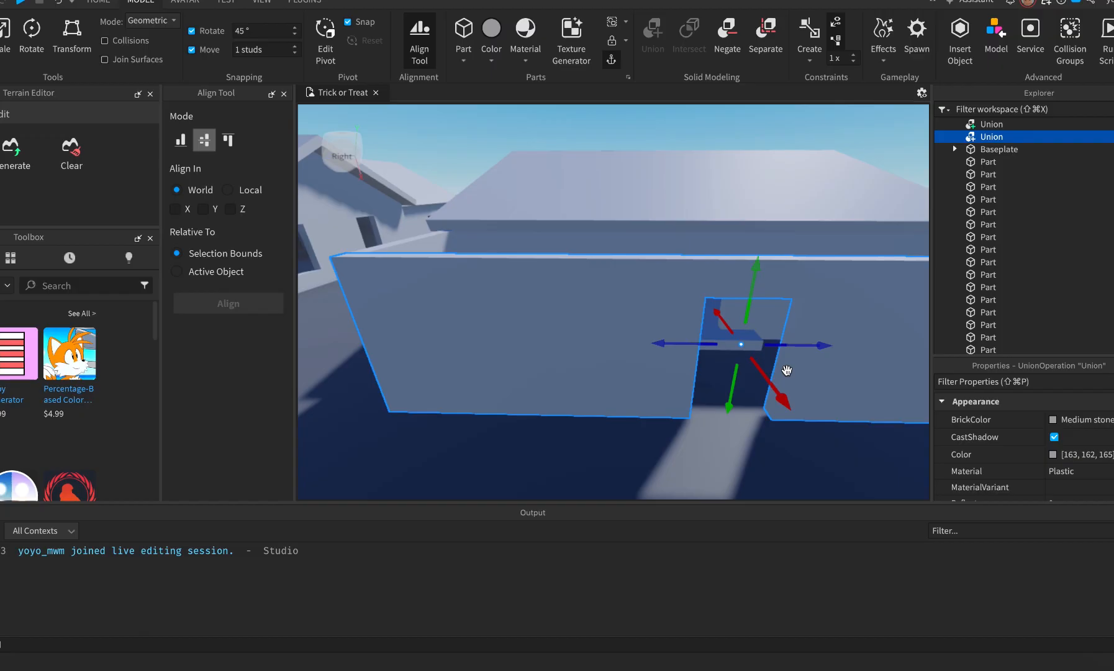
pyautogui.press('super+shift+u')
pyautogui.click(701, 437)
pyautogui.click(720, 413)
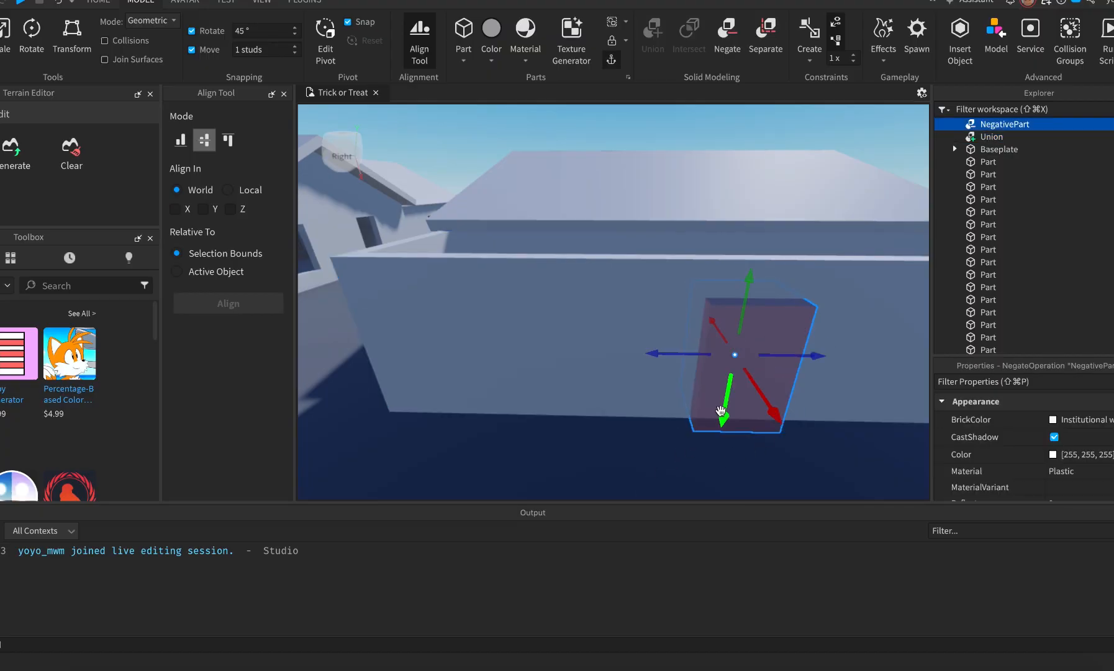
pyautogui.press('Delete')
# Shorten the copied solid wall from its end with the Scale tool.
pyautogui.moveTo(718, 398); pyautogui.dragTo(717, 402, button='right')
pyautogui.press('super+2')
pyautogui.click(639, 319)
pyautogui.press('super+3')
pyautogui.moveTo(731, 274); pyautogui.dragTo(454, 335)
pyautogui.press('super+Tab')
pyautogui.press('super+Tab')
pyautogui.moveTo(757, 403); pyautogui.dragTo(757, 403, button='right')
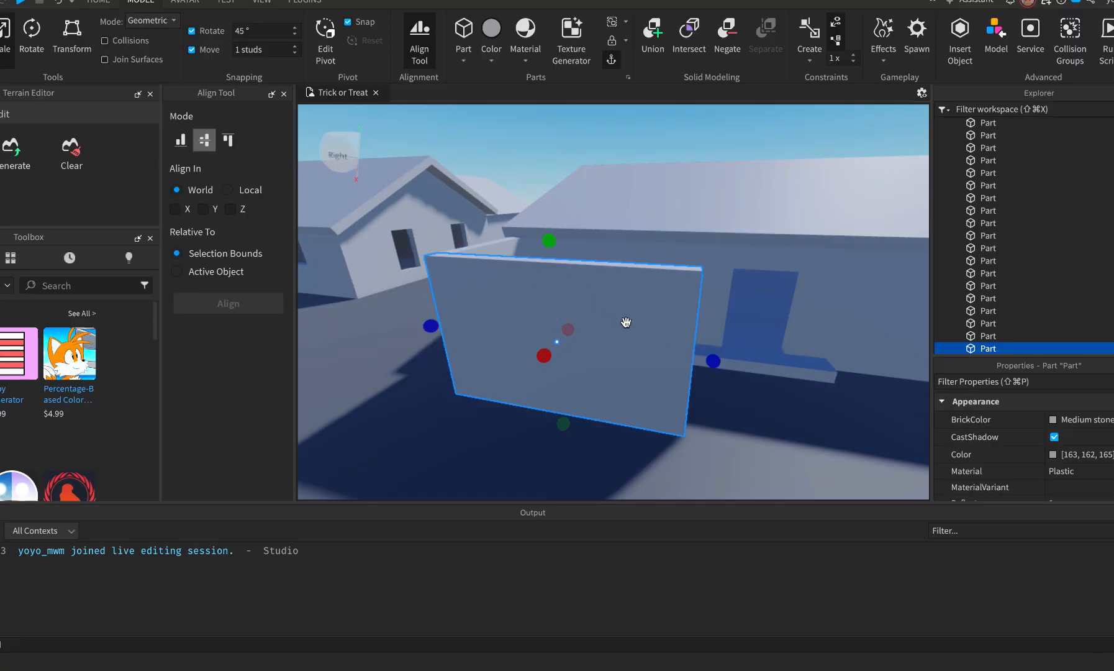
# Duplicate the wall, rotate the copy 90 degrees and slide it to the right end.
pyautogui.press('super+d')
pyautogui.press('super+r')
pyautogui.moveTo(472, 392); pyautogui.dragTo(654, 394)
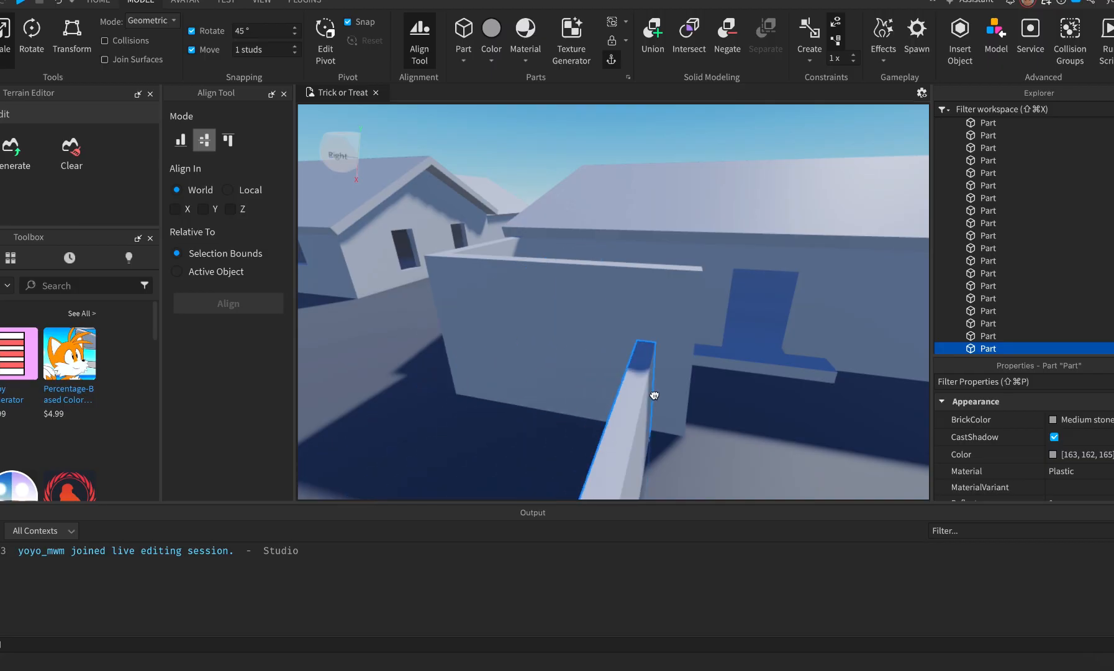
pyautogui.press('super+r')
pyautogui.press('super+2')
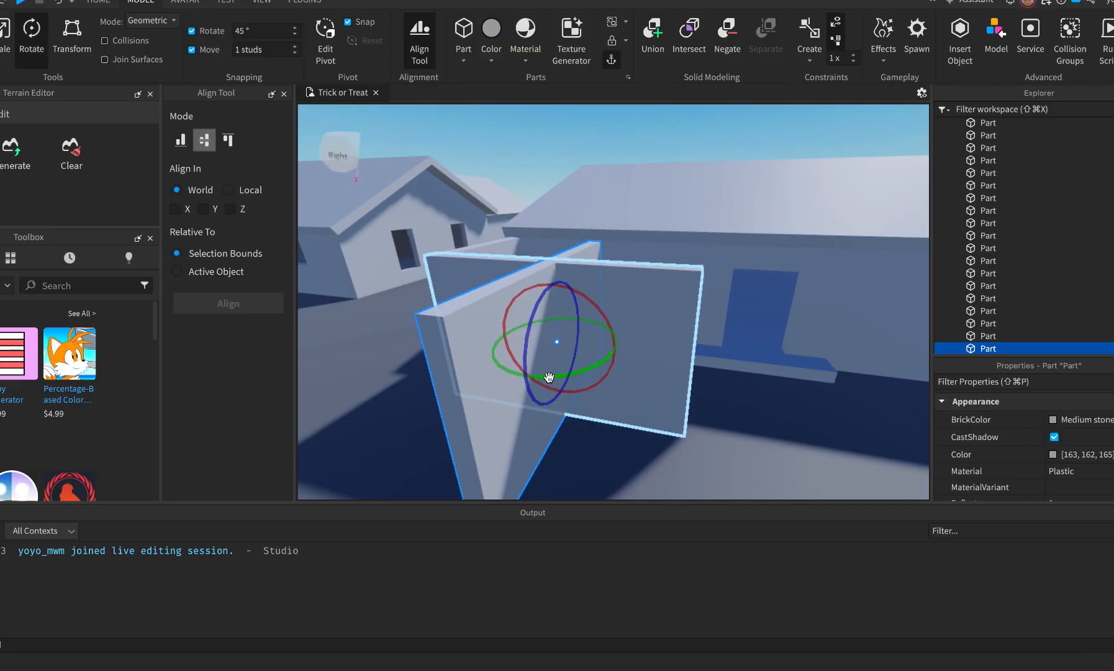
pyautogui.moveTo(618, 351); pyautogui.dragTo(770, 371)
# Check the new wall against the reference porch and nudge it one stud along X.
pyautogui.moveTo(792, 420); pyautogui.dragTo(792, 421, button='right')
pyautogui.press('d')
pyautogui.press('w')
pyautogui.press('s')
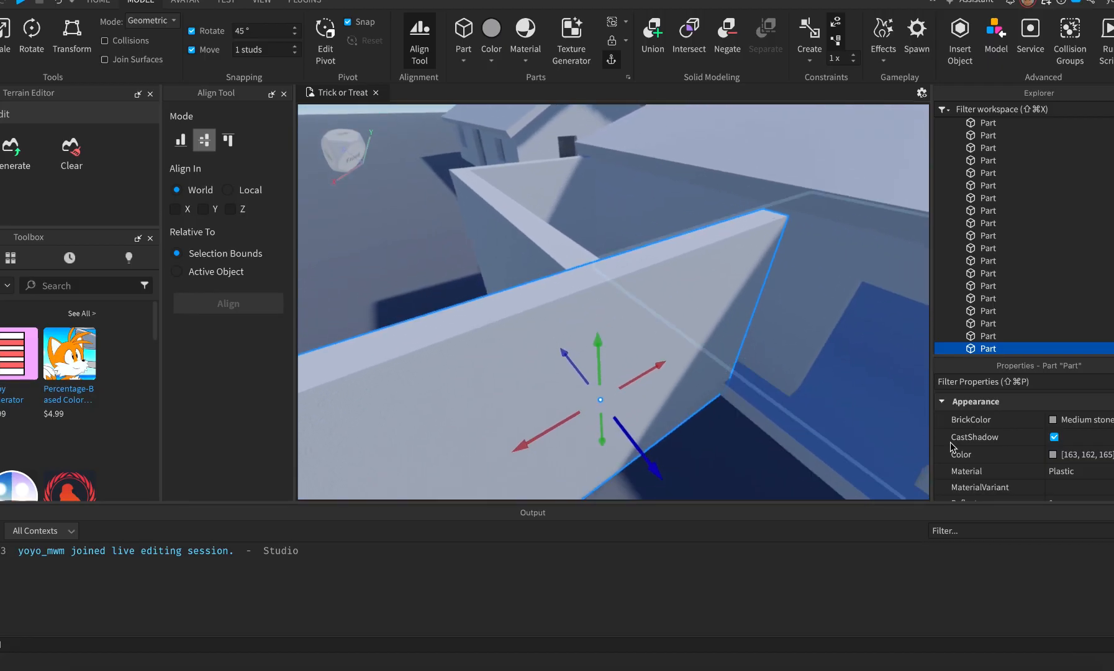
pyautogui.scroll(-5, 987, 443)
pyautogui.scroll(-5, 989, 447)
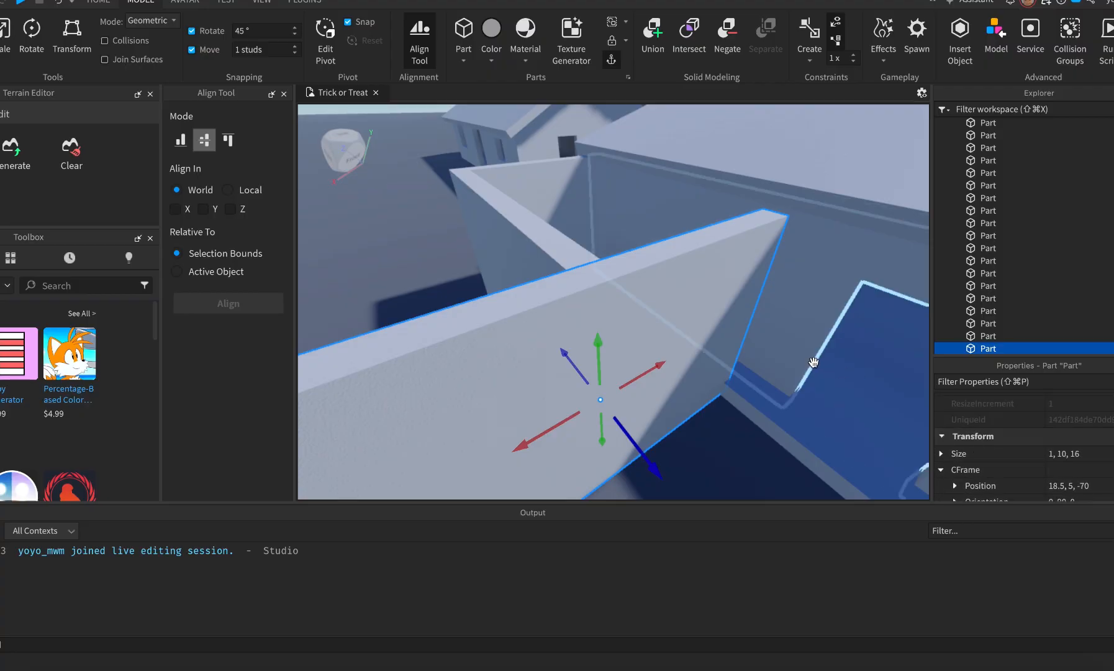
pyautogui.press('super+Tab')
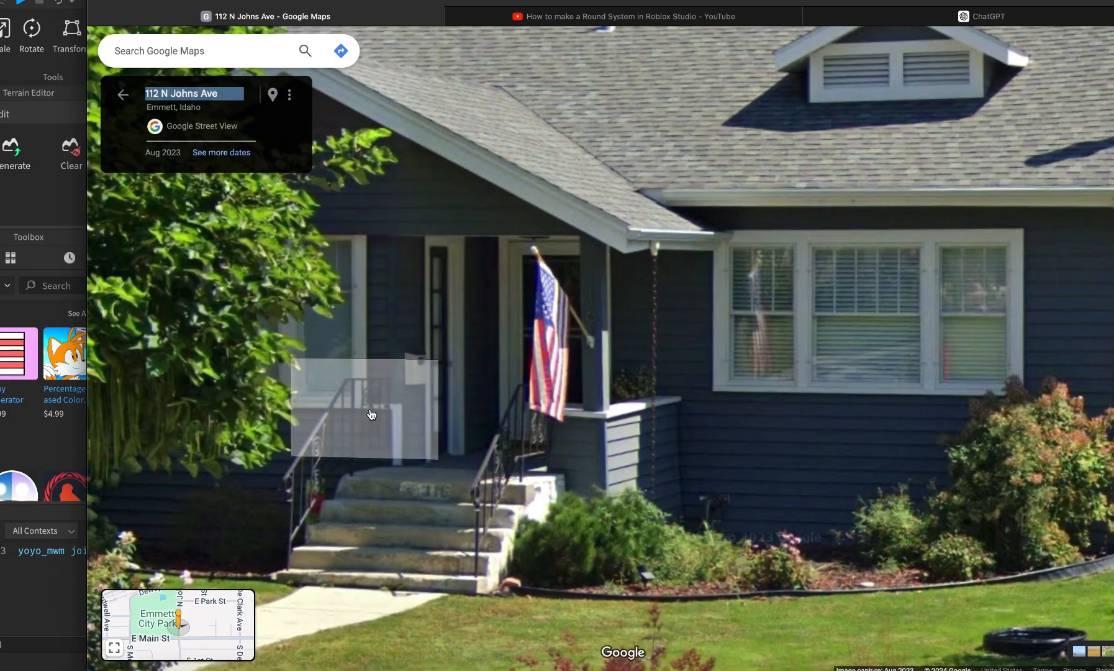
pyautogui.press('super+Tab')
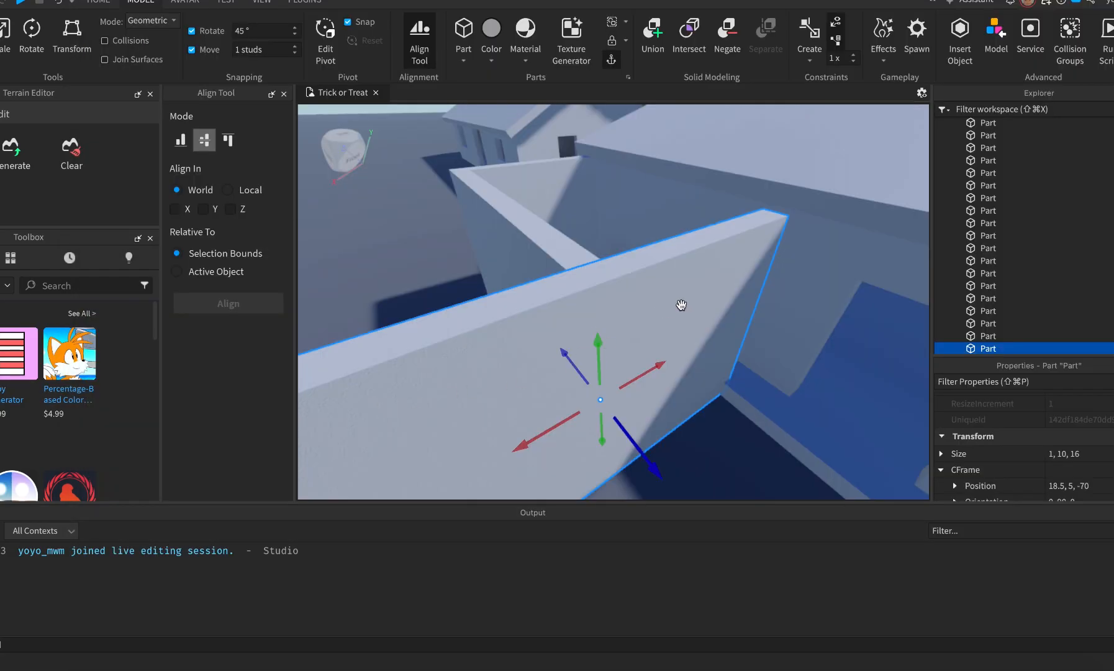
pyautogui.scroll(1, 735, 294)
pyautogui.moveTo(735, 294); pyautogui.dragTo(518, 299, button='middle')
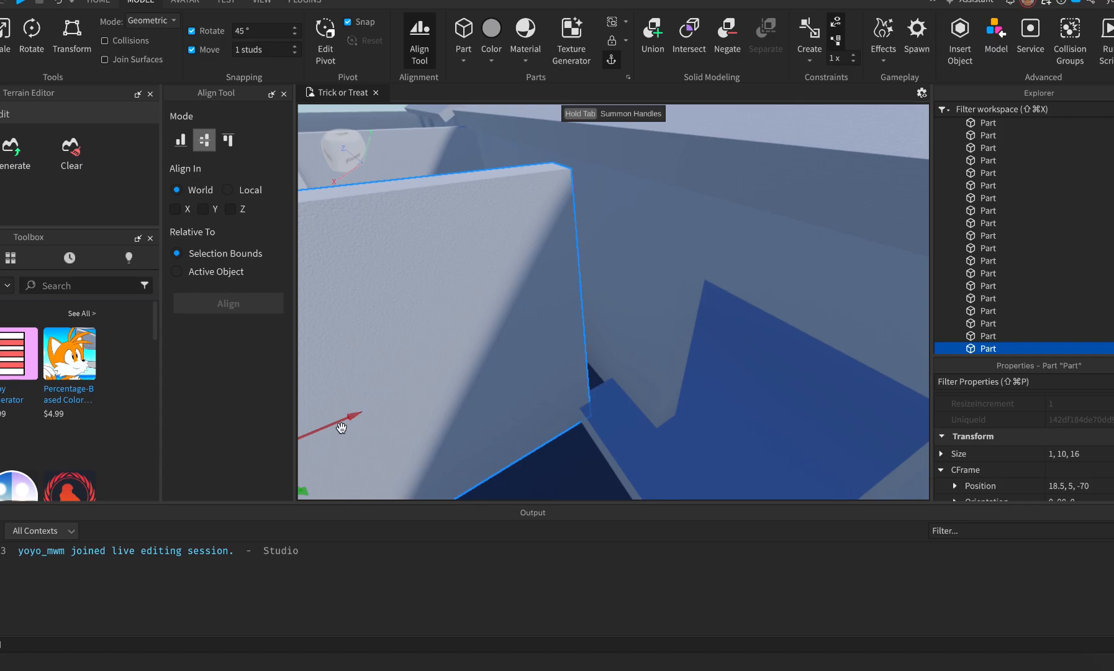
pyautogui.moveTo(349, 422); pyautogui.dragTo(388, 406)
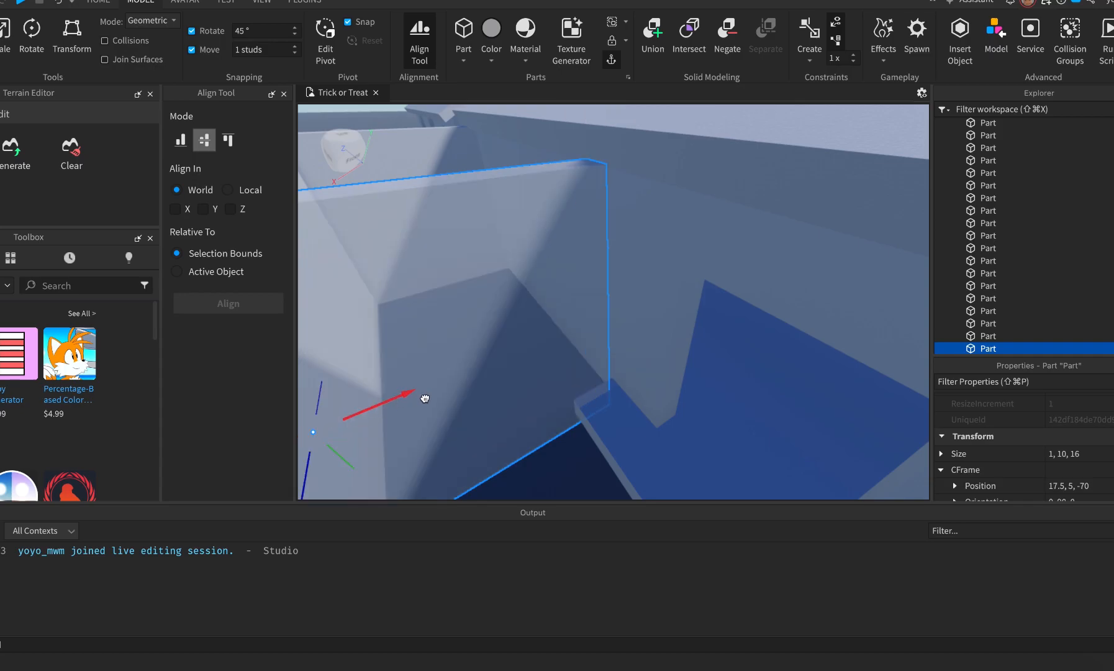
# Shorten the thin wall from 16 to 10 studs so its Size reads 1, 10, 10.
pyautogui.press('s')
pyautogui.press('a')
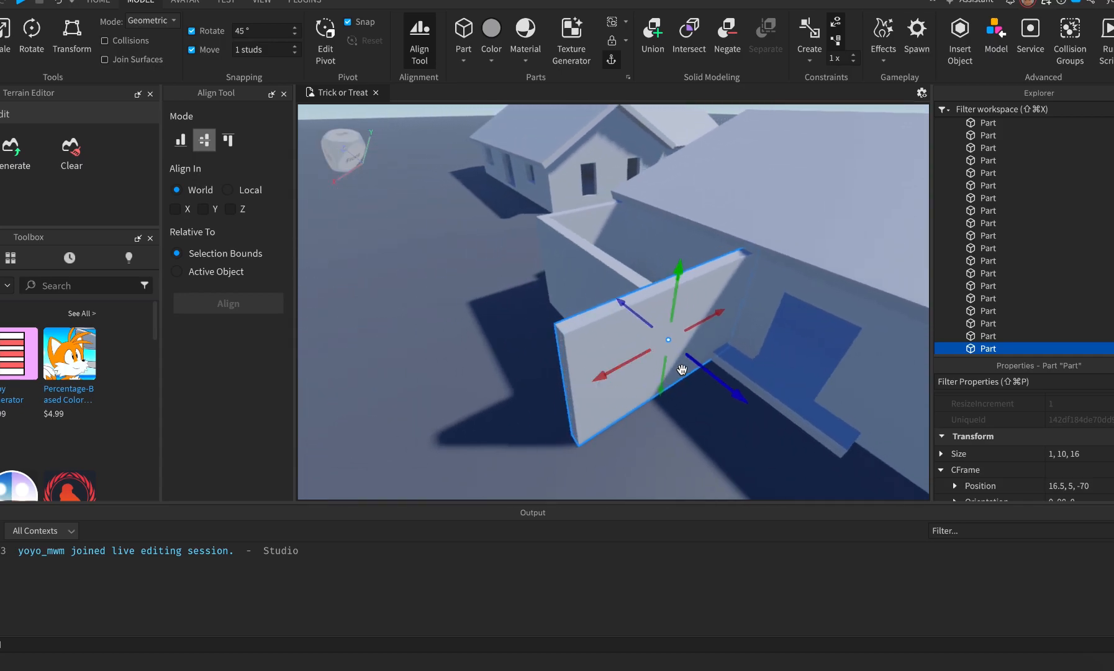
pyautogui.press('super+3')
pyautogui.moveTo(551, 405); pyautogui.dragTo(649, 378)
pyautogui.moveTo(677, 440); pyautogui.dragTo(678, 439, button='right')
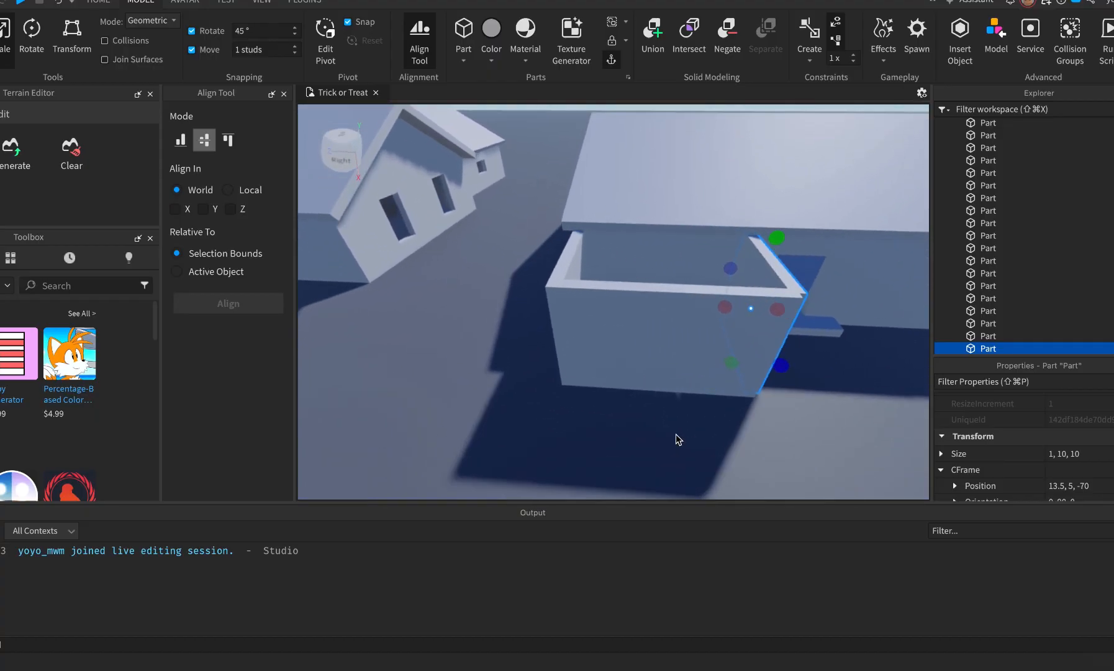
# Drag the short thin wall piece to 14, 5, -69.5 to close the corner.
pyautogui.press('d')
pyautogui.press('w')
pyautogui.press('d')
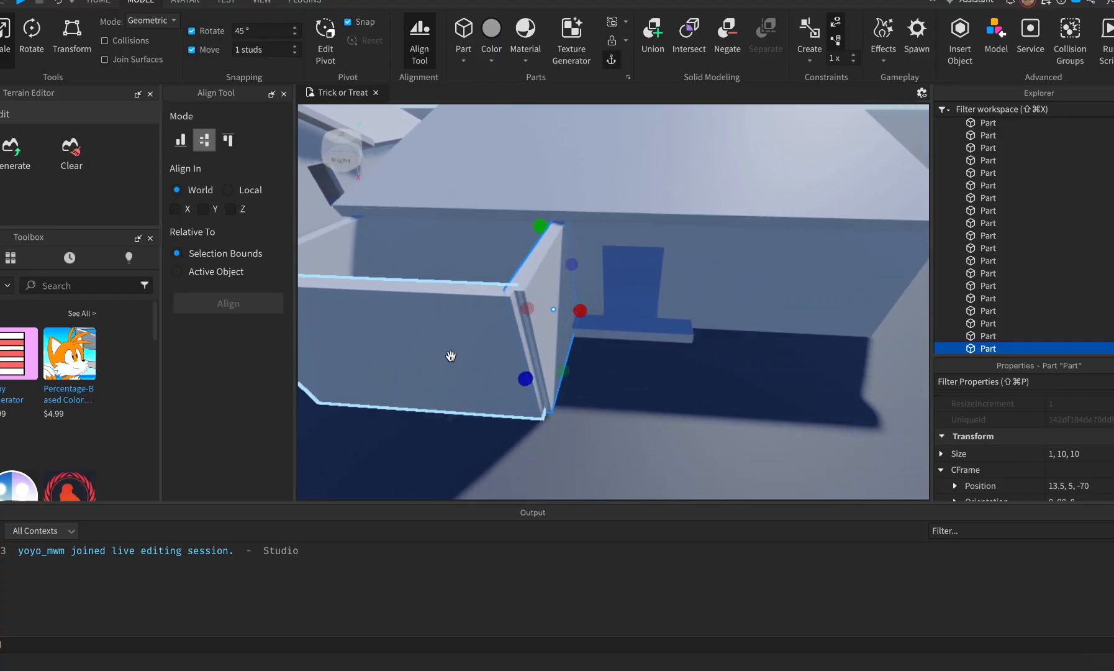
pyautogui.click(442, 430)
pyautogui.click(481, 327)
pyautogui.scroll(-8, 1042, 454)
pyautogui.scroll(-2, 1041, 454)
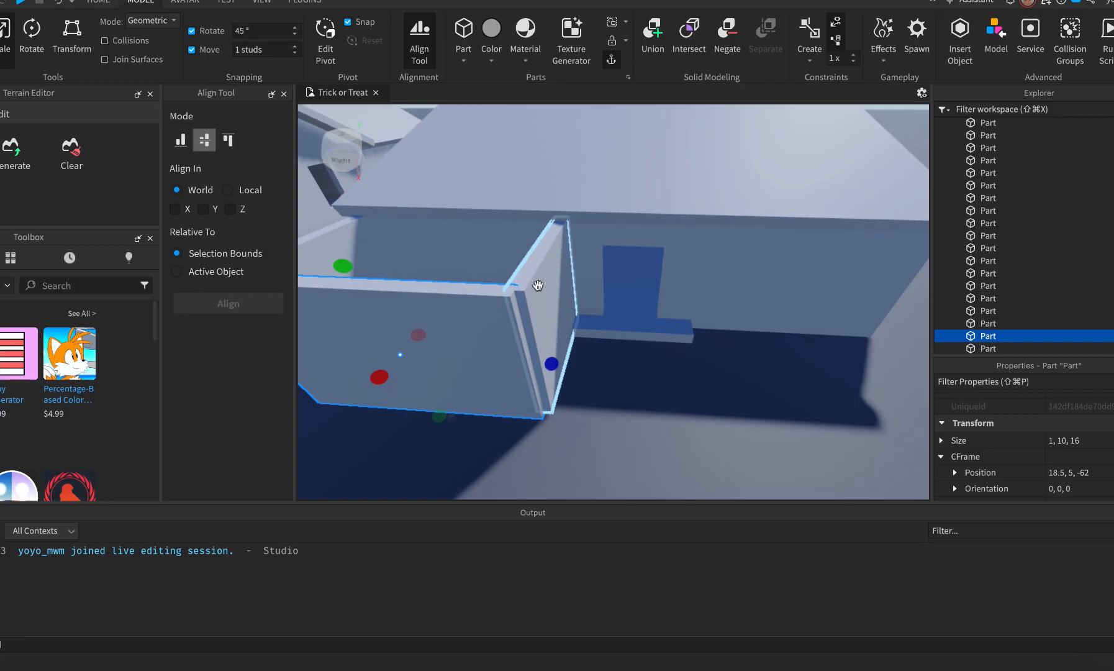
pyautogui.click(533, 280)
pyautogui.moveTo(562, 310); pyautogui.dragTo(560, 360)
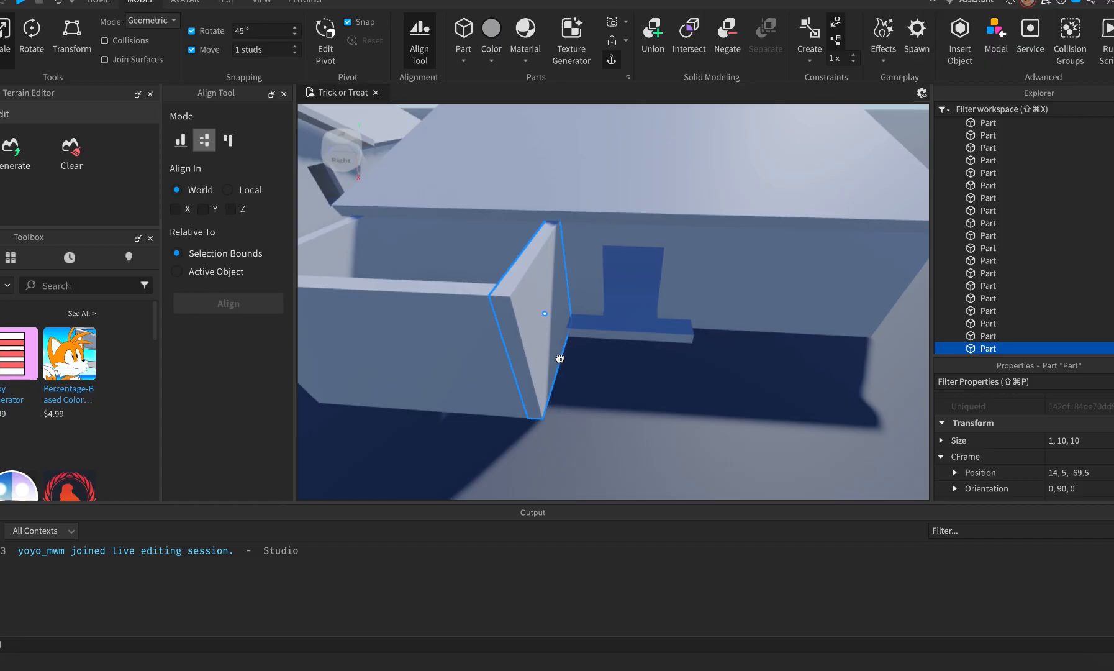
pyautogui.click(624, 452)
# Fly into the room and stretch an interior wall panel wider to the right.
pyautogui.scroll(5, 624, 453)
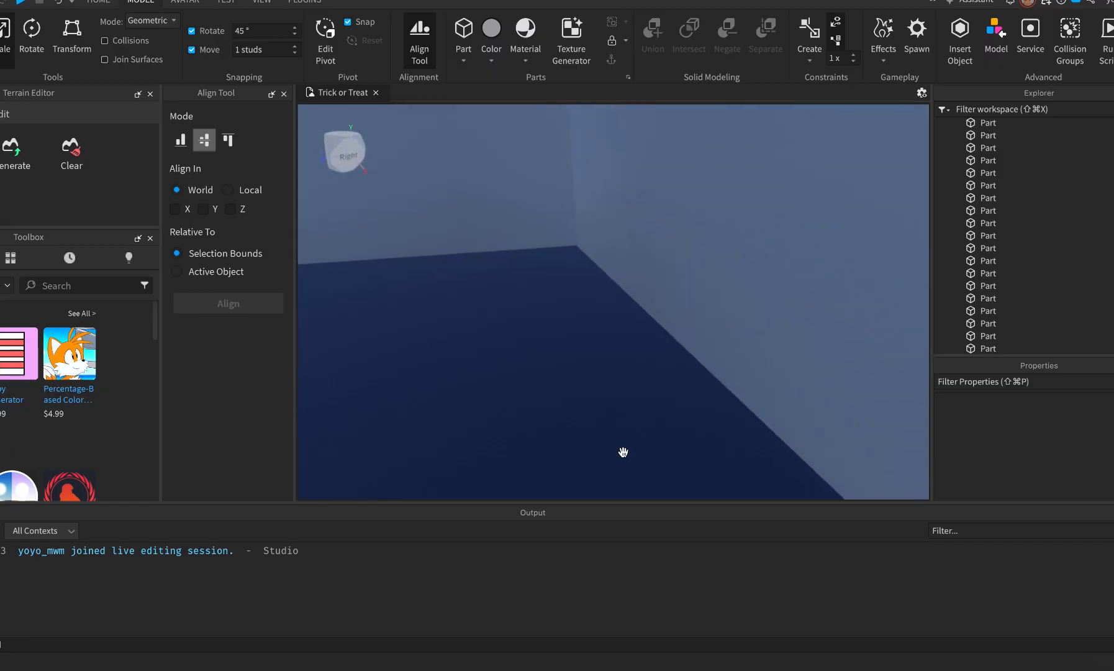
pyautogui.scroll(-3, 622, 452)
pyautogui.press('w')
pyautogui.moveTo(623, 452); pyautogui.dragTo(622, 452, button='right')
pyautogui.press('s')
pyautogui.press('a')
pyautogui.press('w')
pyautogui.click(460, 405)
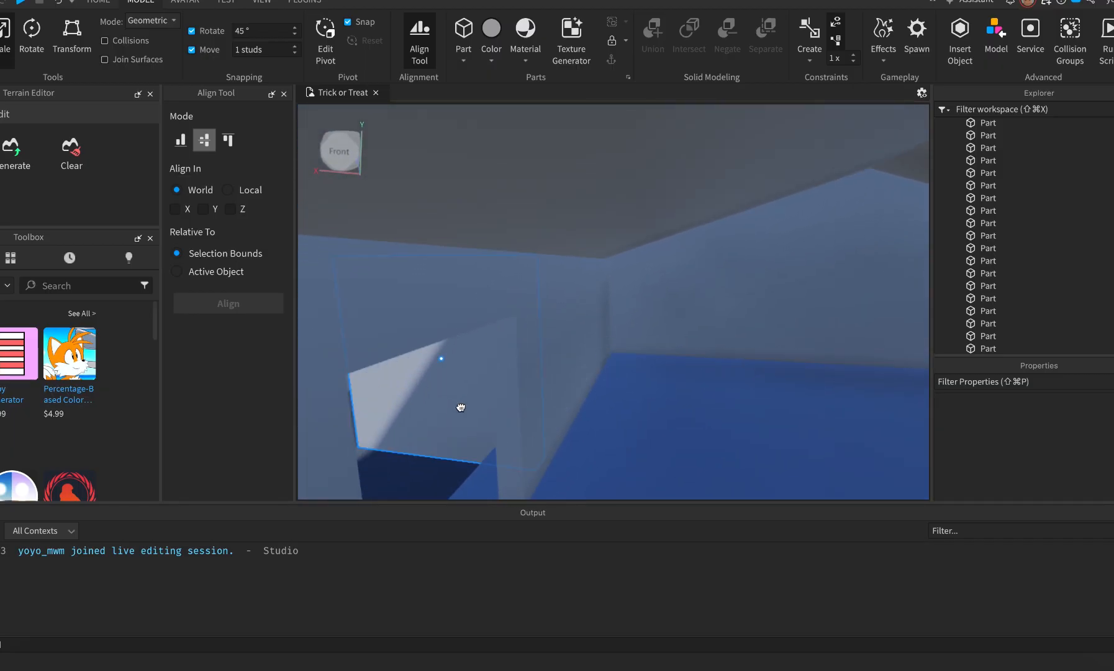
pyautogui.moveTo(561, 367); pyautogui.dragTo(583, 368)
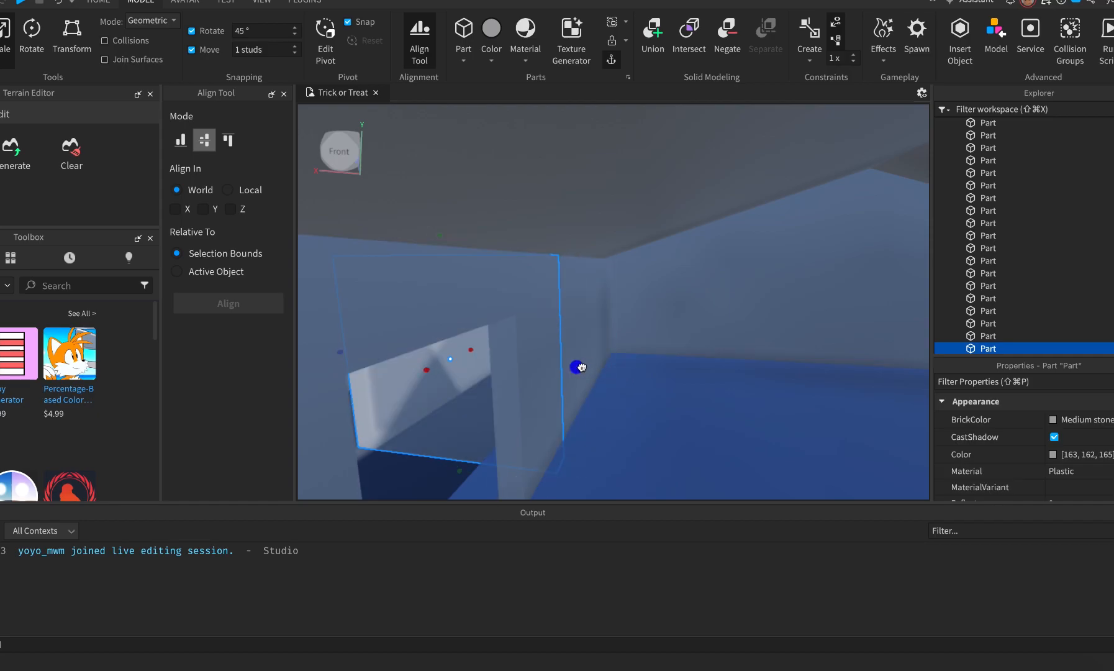
# Move the camera out behind the building and select its back wall.
pyautogui.press('d')
pyautogui.press('w')
pyautogui.moveTo(532, 357); pyautogui.dragTo(532, 356, button='right')
pyautogui.press('s')
pyautogui.click(533, 356)
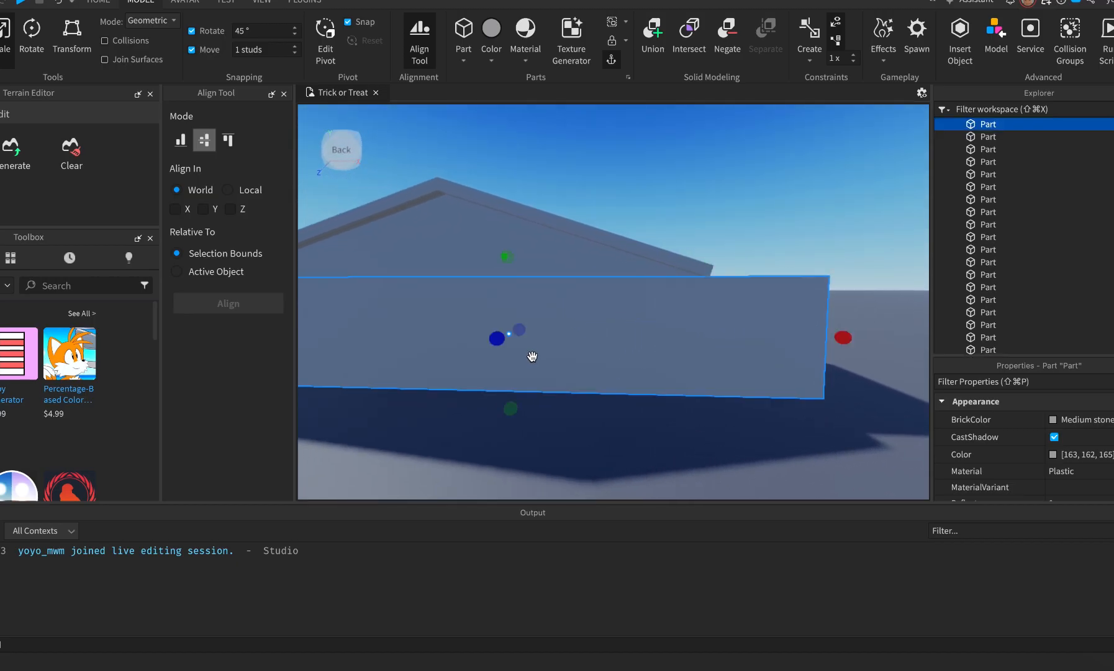
# Slide the larger back wall piece to the left, glancing at the Street View reference.
pyautogui.moveTo(792, 387); pyautogui.dragTo(792, 388, button='right')
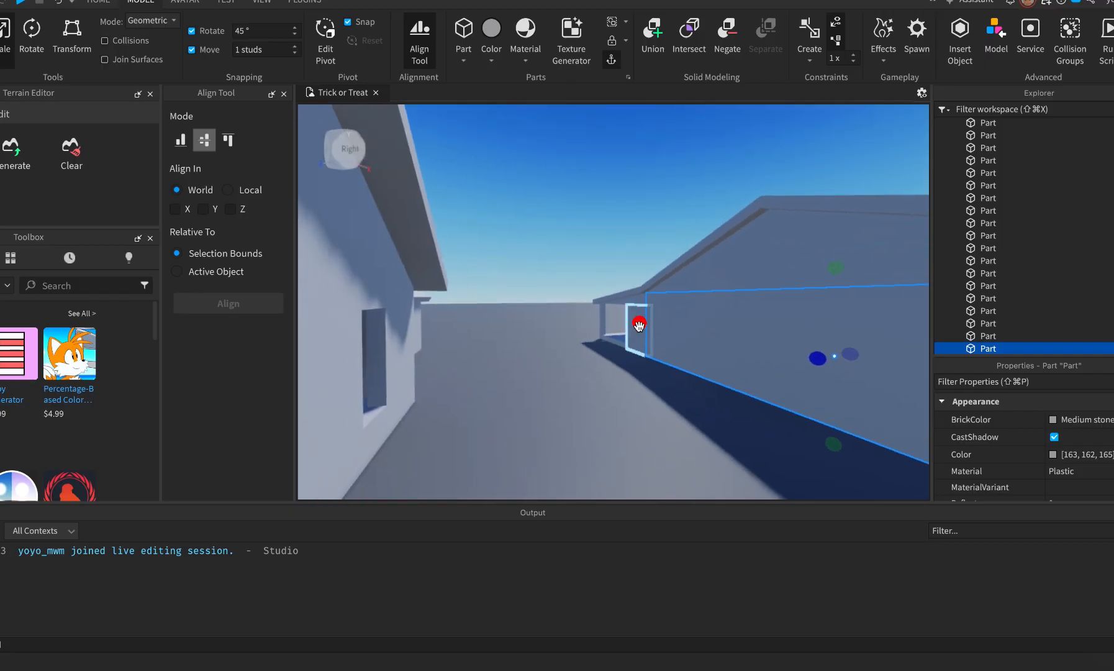
pyautogui.click(751, 343)
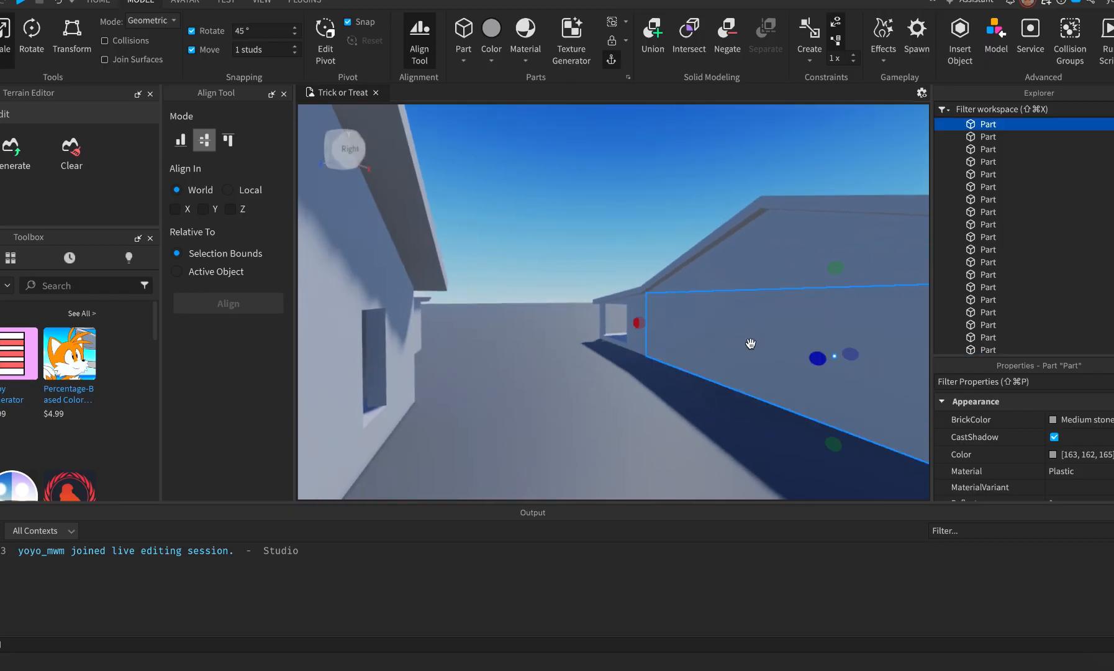
pyautogui.press('f')
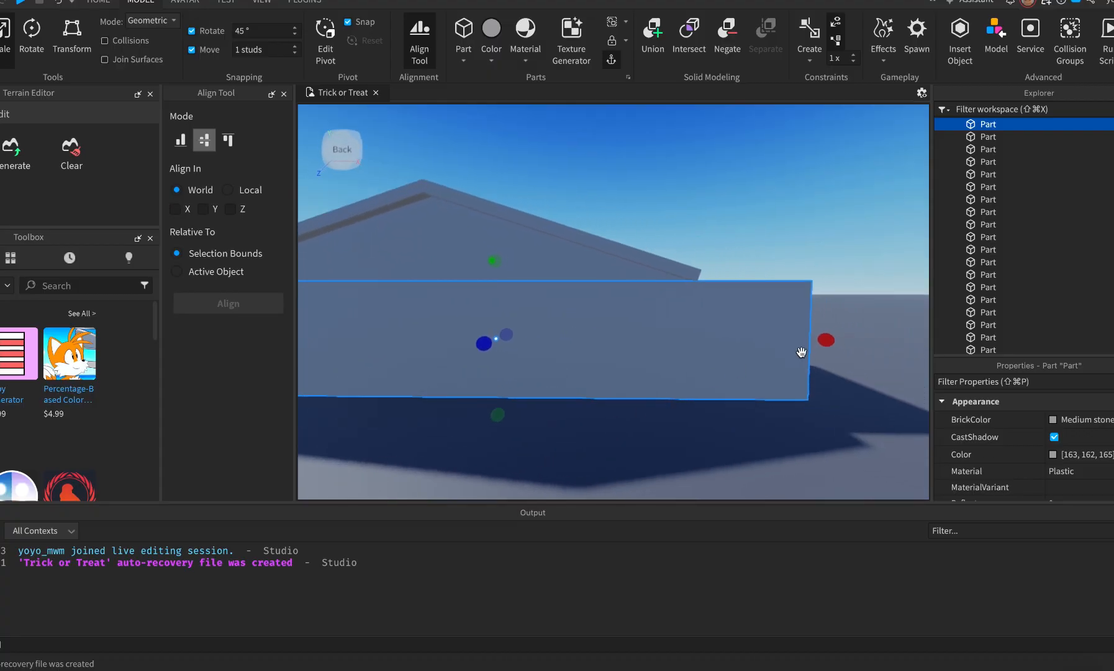
pyautogui.moveTo(822, 344); pyautogui.dragTo(437, 336)
pyautogui.press('super+Tab')
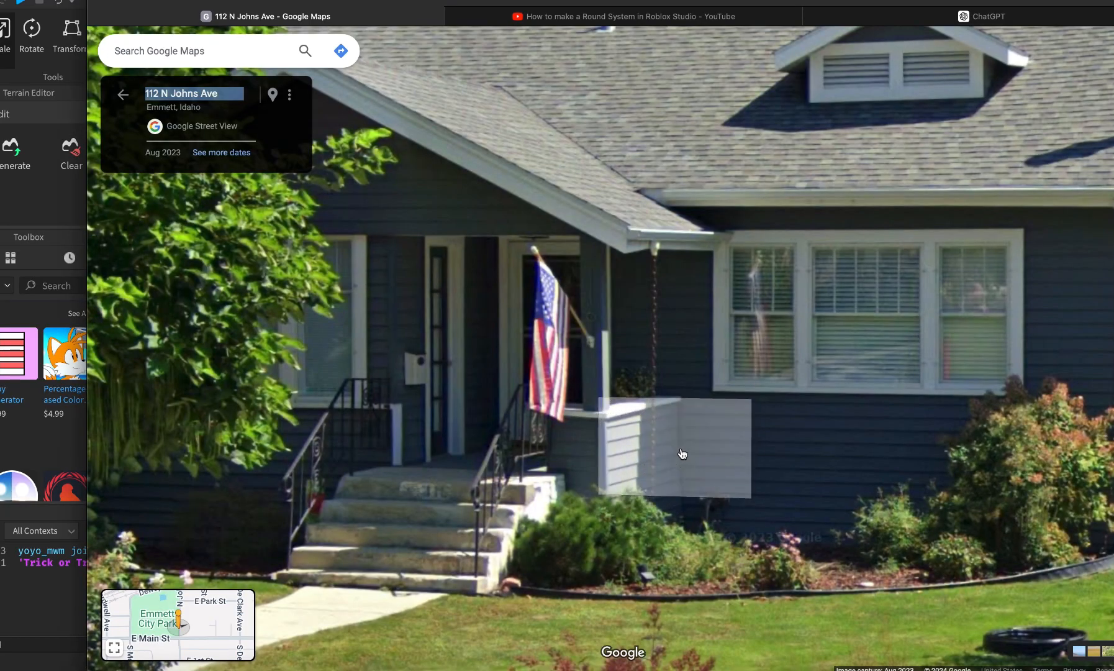
pyautogui.press('super+Tab')
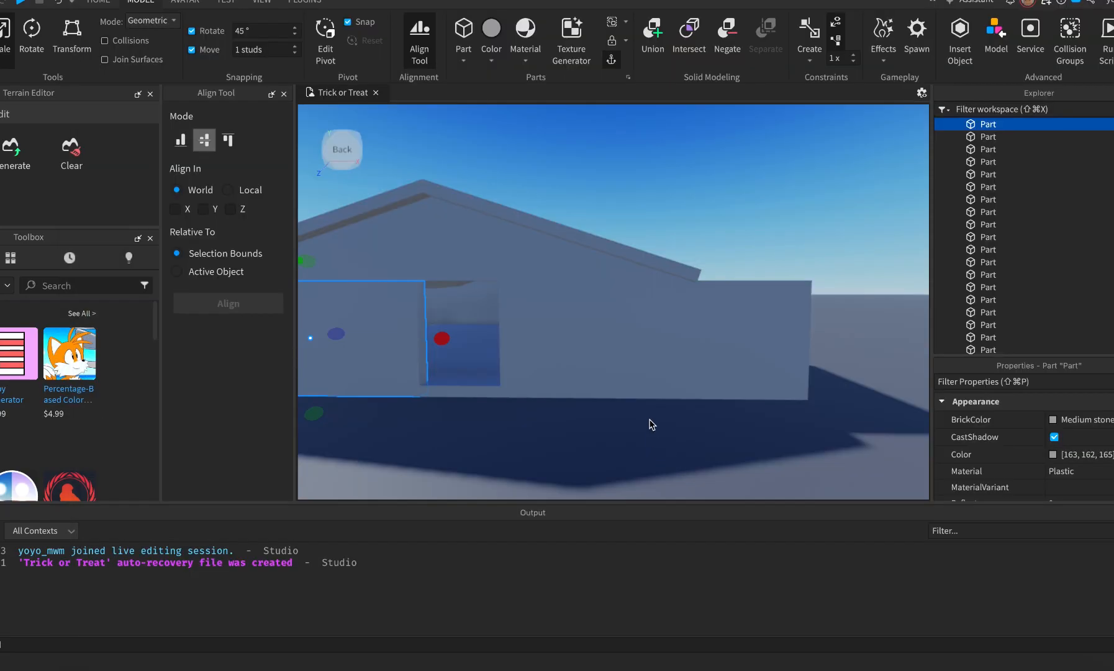
# Slide the window piece and large back wall right to open a window gap, then view Street View.
pyautogui.moveTo(640, 431); pyautogui.dragTo(640, 430, button='right')
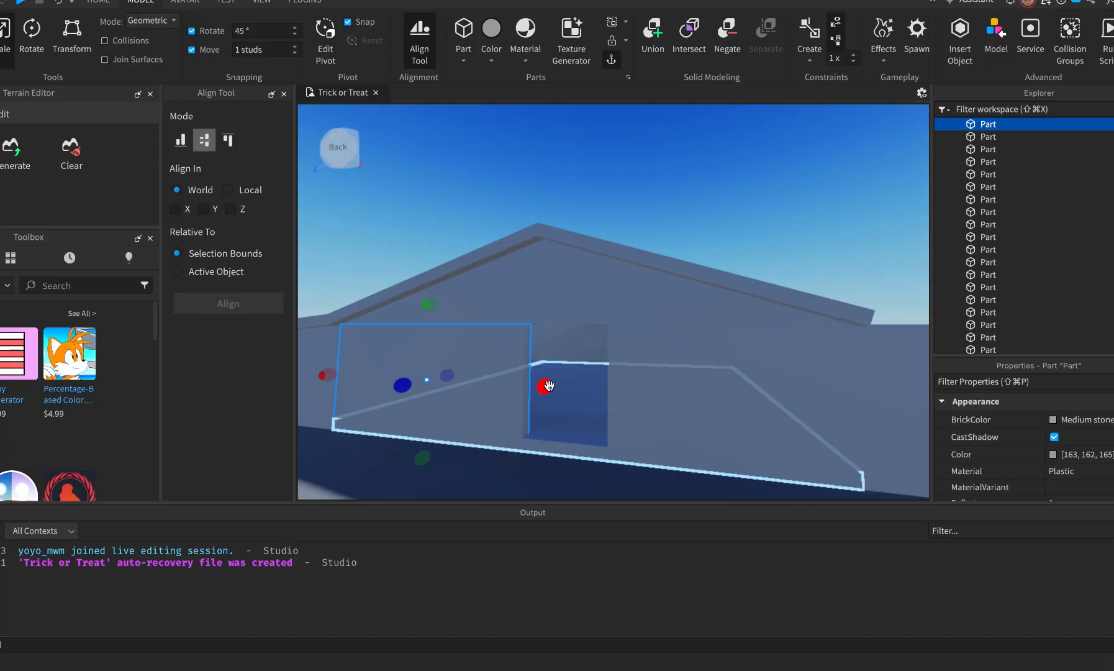
pyautogui.moveTo(542, 387); pyautogui.dragTo(609, 387)
pyautogui.click(685, 403)
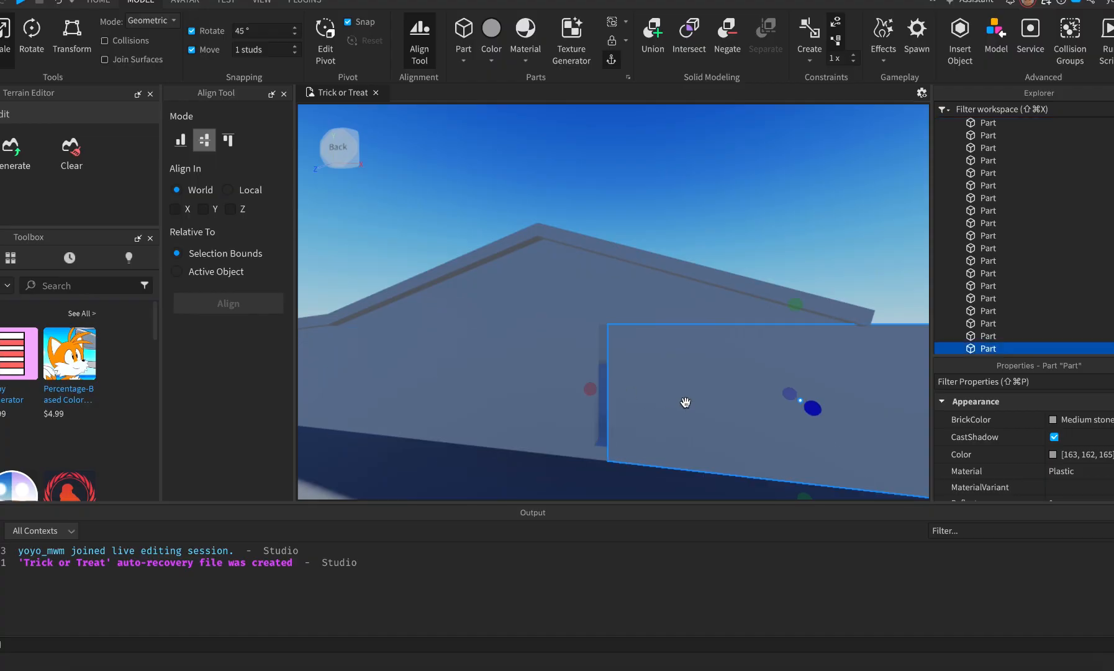
pyautogui.moveTo(590, 389); pyautogui.dragTo(663, 408)
pyautogui.moveTo(662, 408); pyautogui.dragTo(661, 425, button='right')
pyautogui.press('super+Tab')
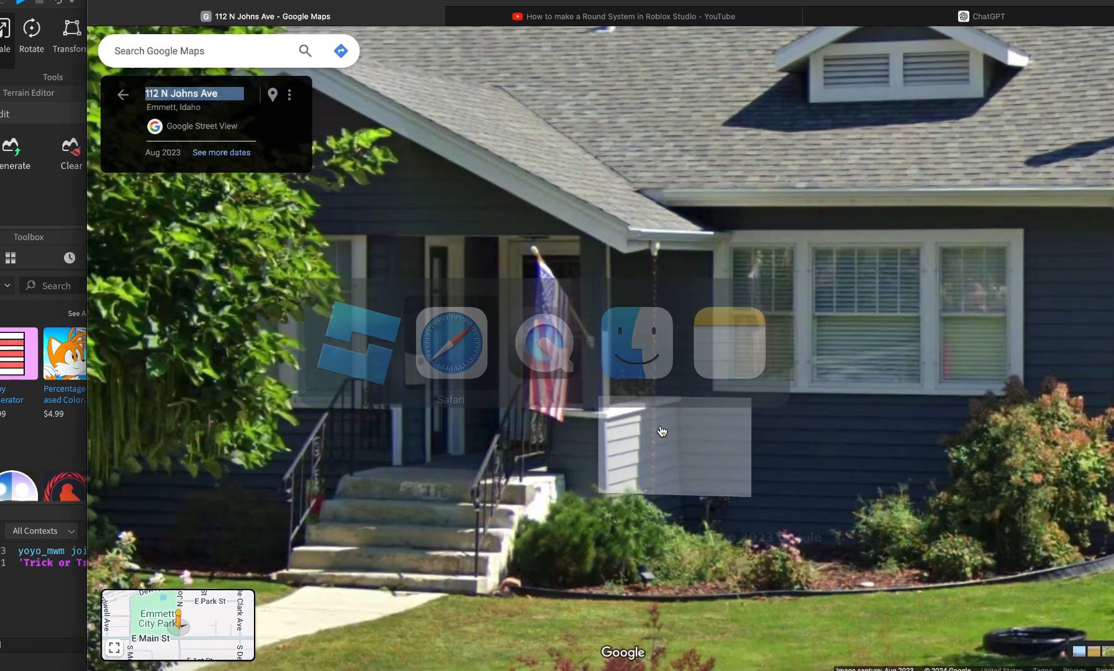
# Advance Street View two spots down the street, then zoom and pan onto the gray house's side.
pyautogui.click(296, 612)
pyautogui.click(550, 560)
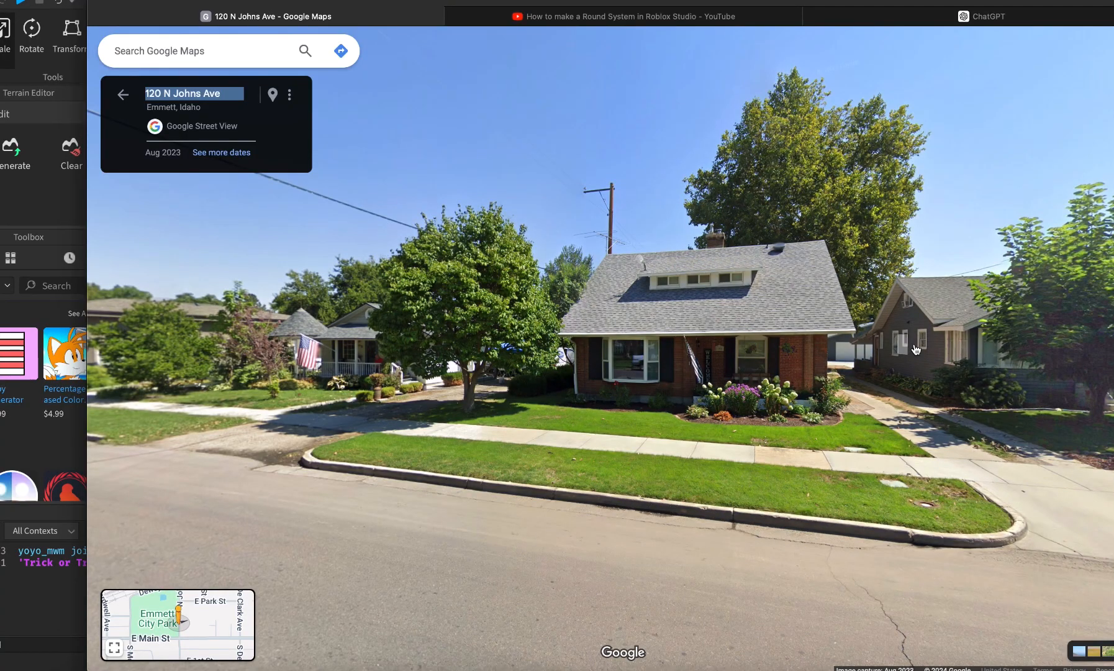
pyautogui.scroll(5, 916, 350)
pyautogui.moveTo(1007, 330); pyautogui.dragTo(713, 346)
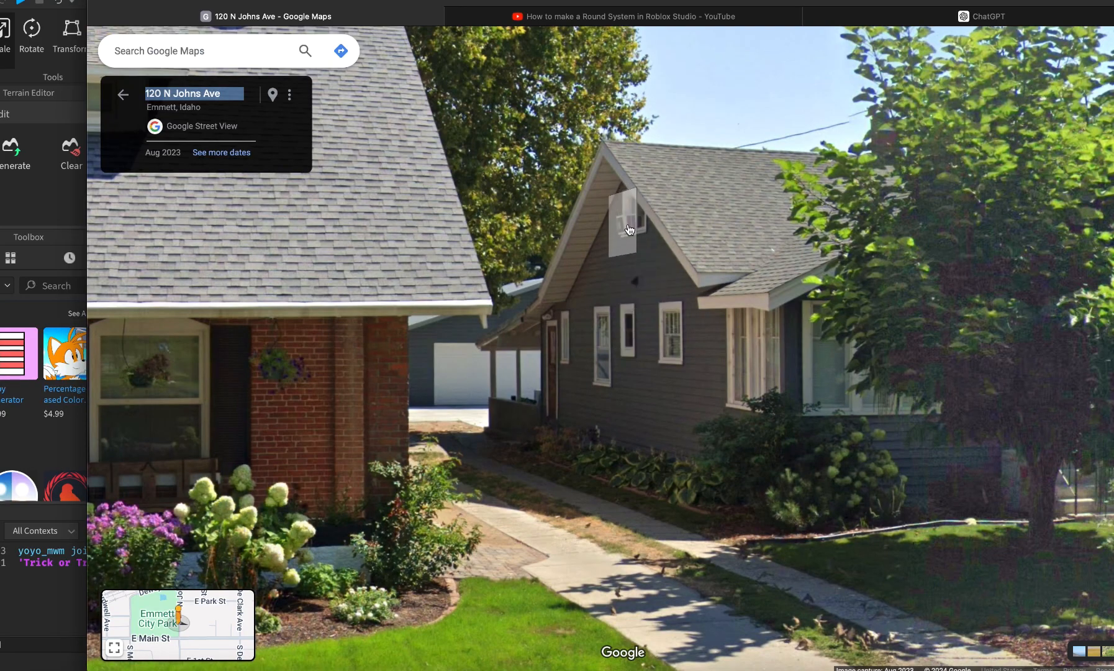
# Slide a wall piece along the house into the wall opening.
pyautogui.press('super+Tab')
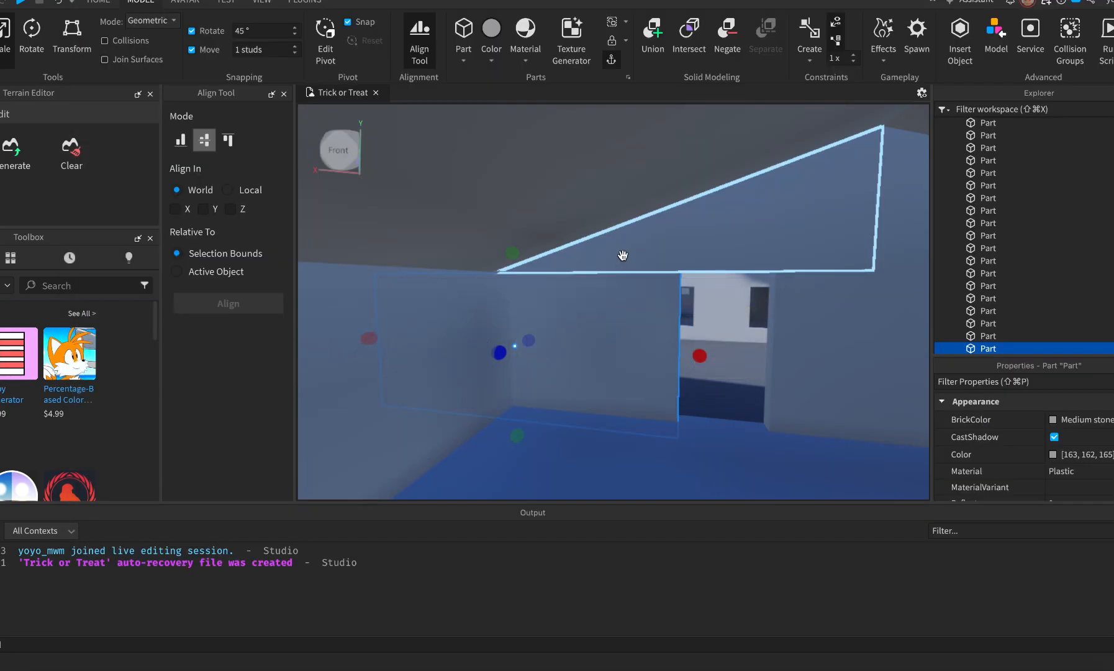
pyautogui.moveTo(716, 458); pyautogui.dragTo(715, 454, button='right')
pyautogui.press('w')
pyautogui.press('s')
pyautogui.press('super+Tab')
pyautogui.press('super+Tab')
pyautogui.moveTo(582, 348); pyautogui.dragTo(744, 355)
pyautogui.moveTo(739, 469); pyautogui.dragTo(738, 469, button='right')
pyautogui.press('e')
pyautogui.press('a')
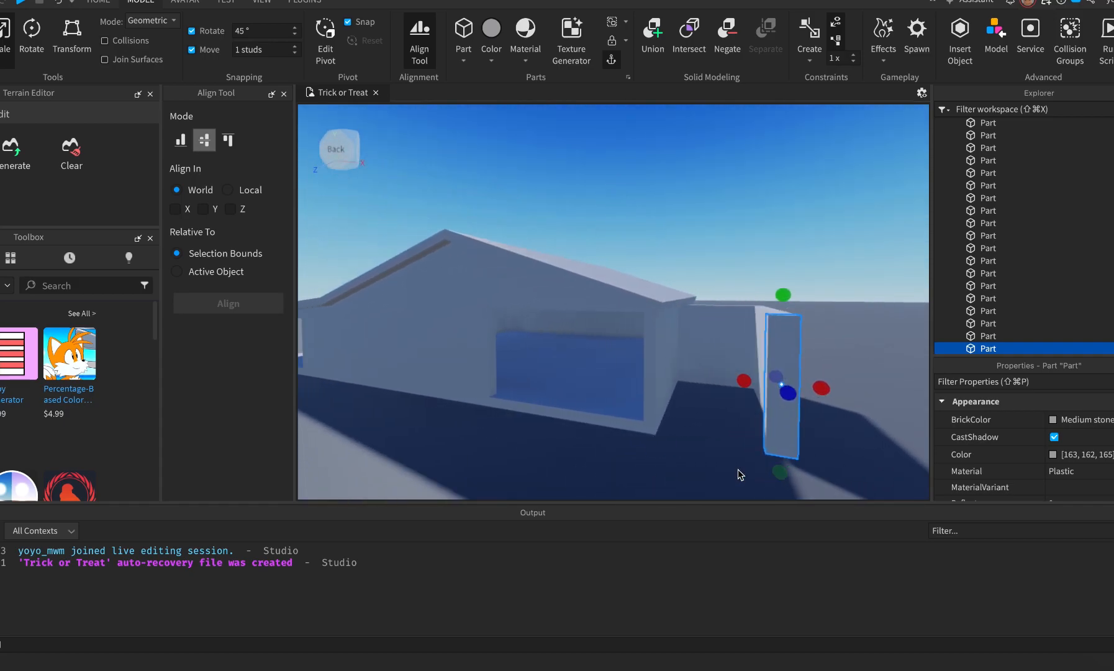
pyautogui.press('super+2')
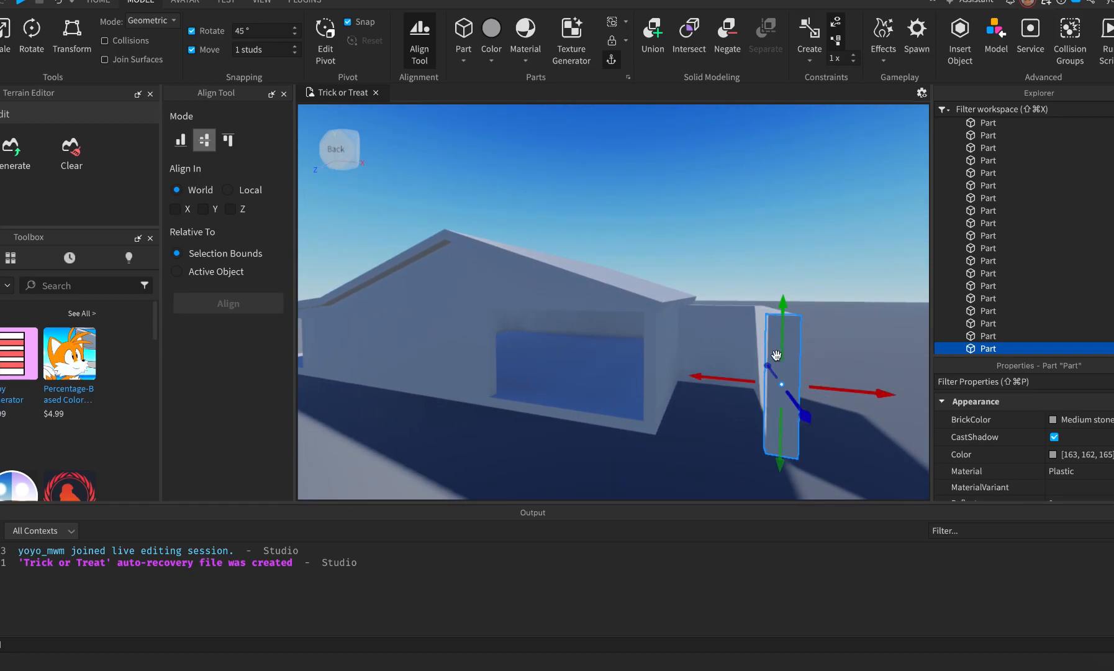
pyautogui.moveTo(735, 379); pyautogui.dragTo(628, 379)
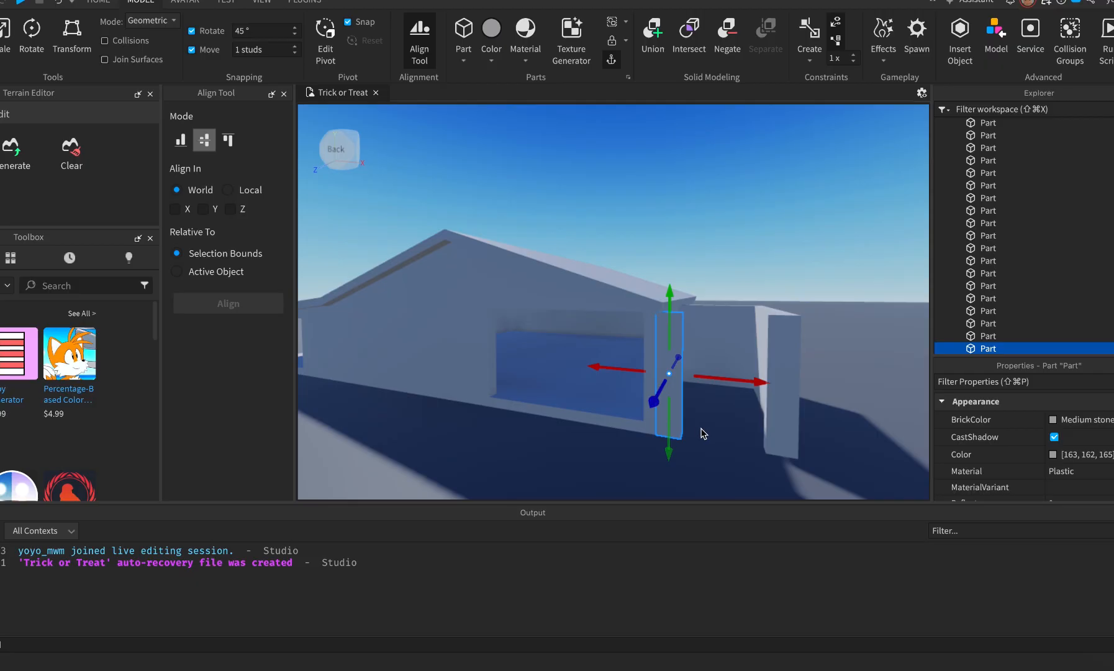
# Duplicate the flat slab and resize the copy so it reaches the wall.
pyautogui.click(624, 424)
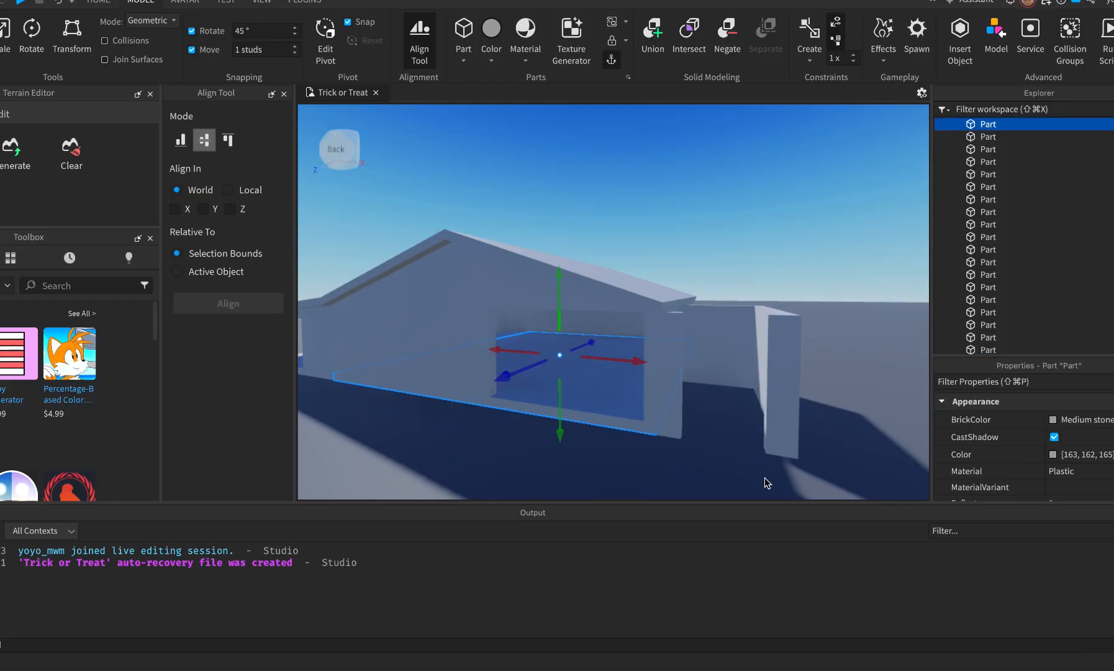
pyautogui.press('super+d')
pyautogui.press('super+3')
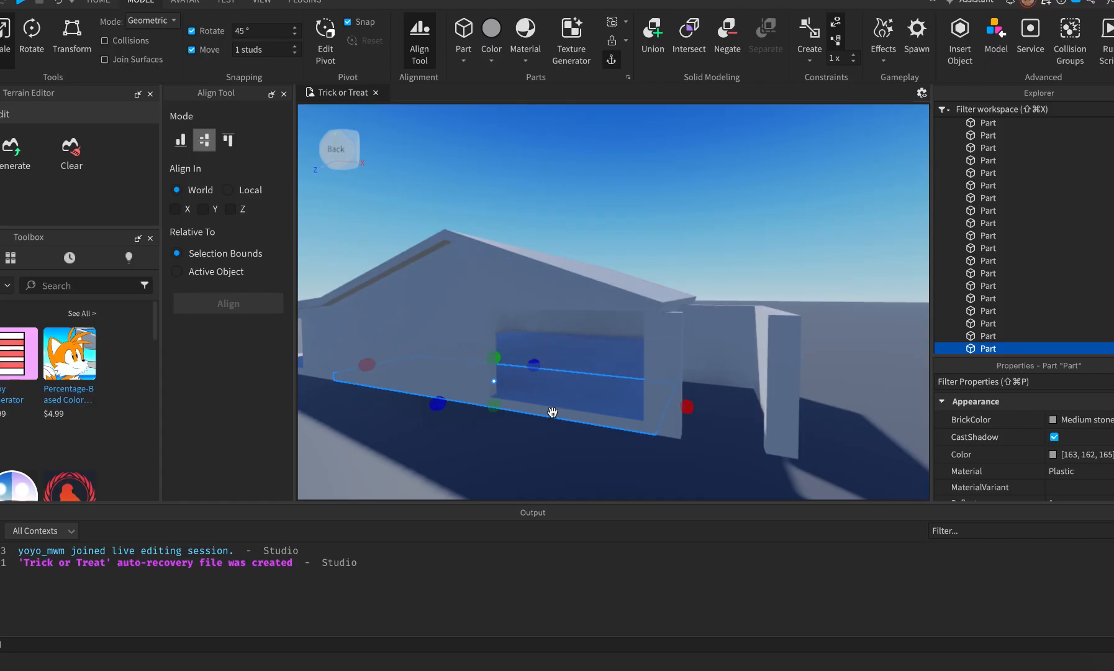
pyautogui.moveTo(691, 408); pyautogui.dragTo(790, 431)
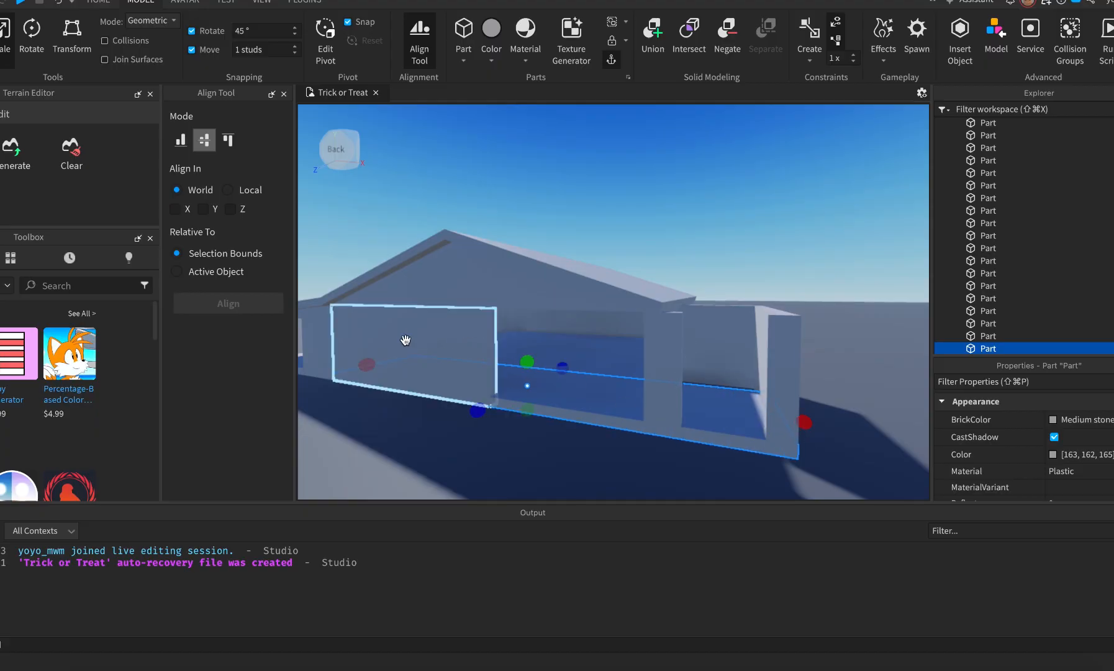
pyautogui.moveTo(368, 370); pyautogui.dragTo(513, 371)
pyautogui.moveTo(645, 398); pyautogui.dragTo(646, 400)
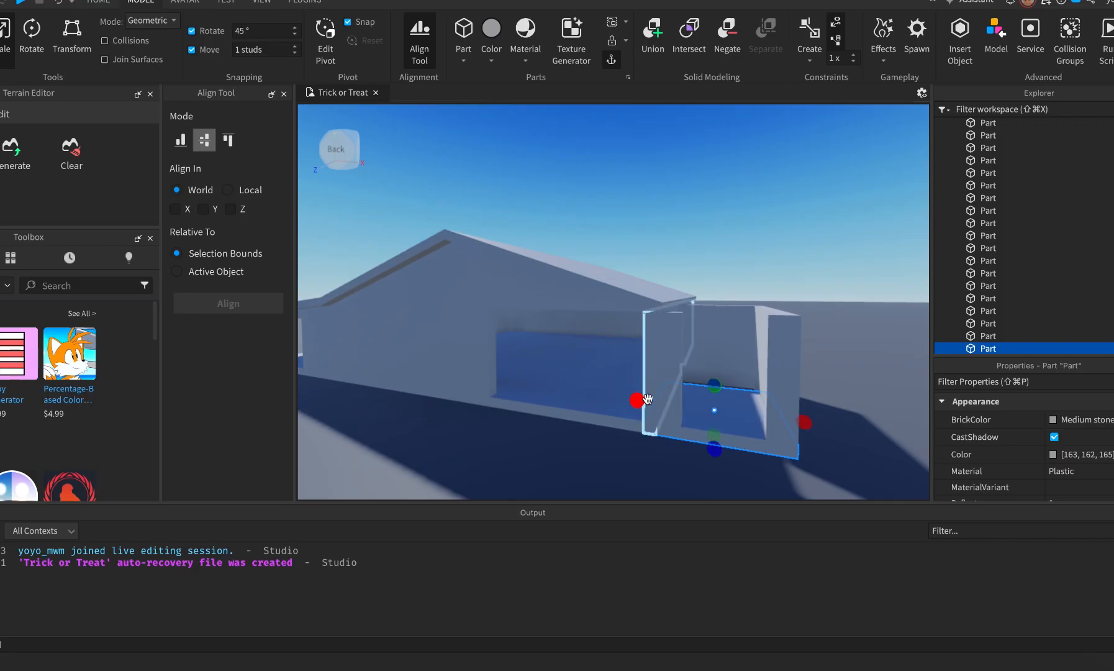
pyautogui.press('f')
pyautogui.moveTo(705, 408); pyautogui.dragTo(717, 399, button='right')
pyautogui.scroll(-2, 716, 396)
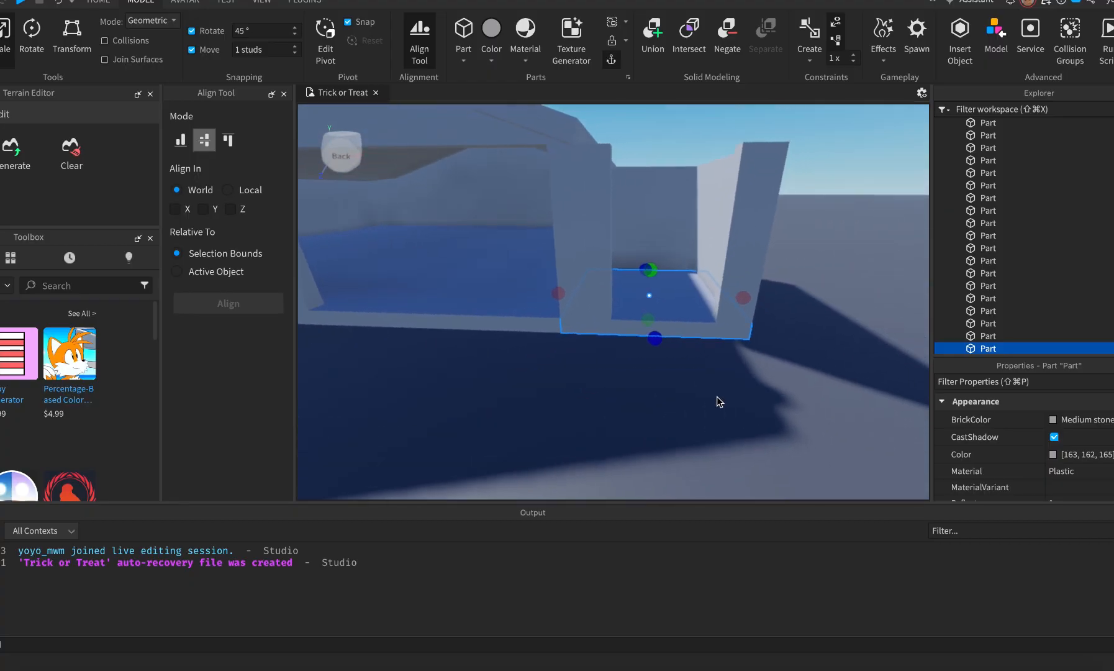
pyautogui.moveTo(572, 294); pyautogui.dragTo(579, 294)
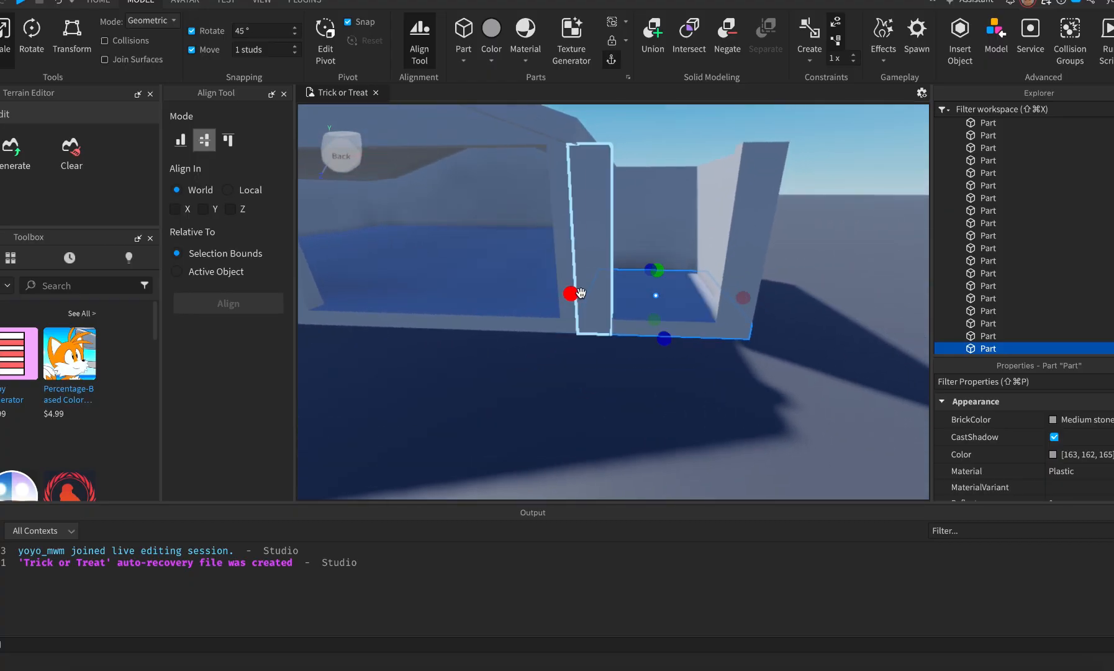
# Fly around the room and out through the opening, checking the Street View reference.
pyautogui.press('w')
pyautogui.press('a')
pyautogui.moveTo(630, 368); pyautogui.dragTo(576, 358, button='right')
pyautogui.press('s')
pyautogui.press('a')
pyautogui.press('w')
pyautogui.press('a')
pyautogui.press('a')
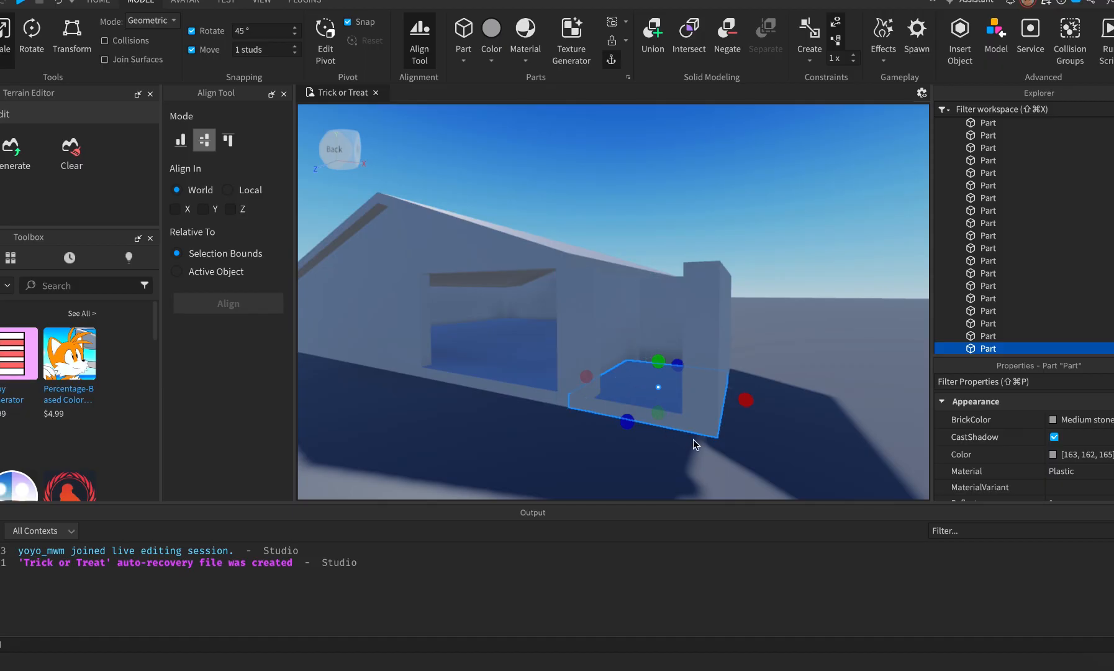
pyautogui.press('super+Tab')
pyautogui.press('super+Tab')
pyautogui.rightClick(729, 513)
pyautogui.click(737, 505)
pyautogui.click(655, 471)
pyautogui.press('a')
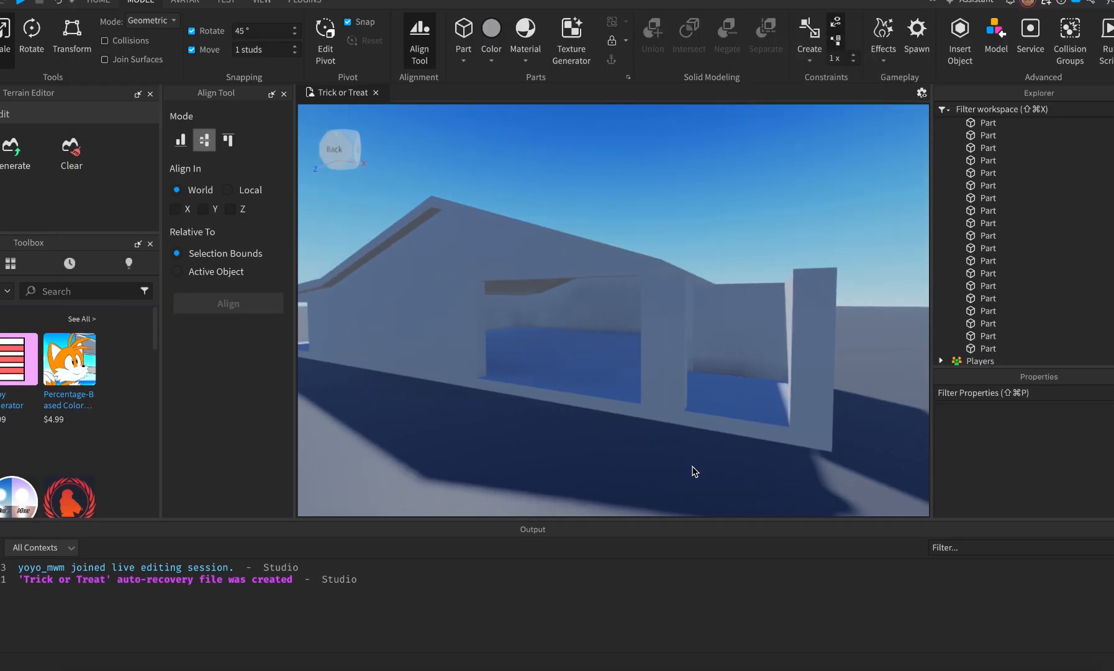
# Slide the narrow pillar over the wall opening and the box part right to the wall's edge.
pyautogui.click(677, 362)
pyautogui.moveTo(708, 352); pyautogui.dragTo(813, 355)
pyautogui.click(801, 401)
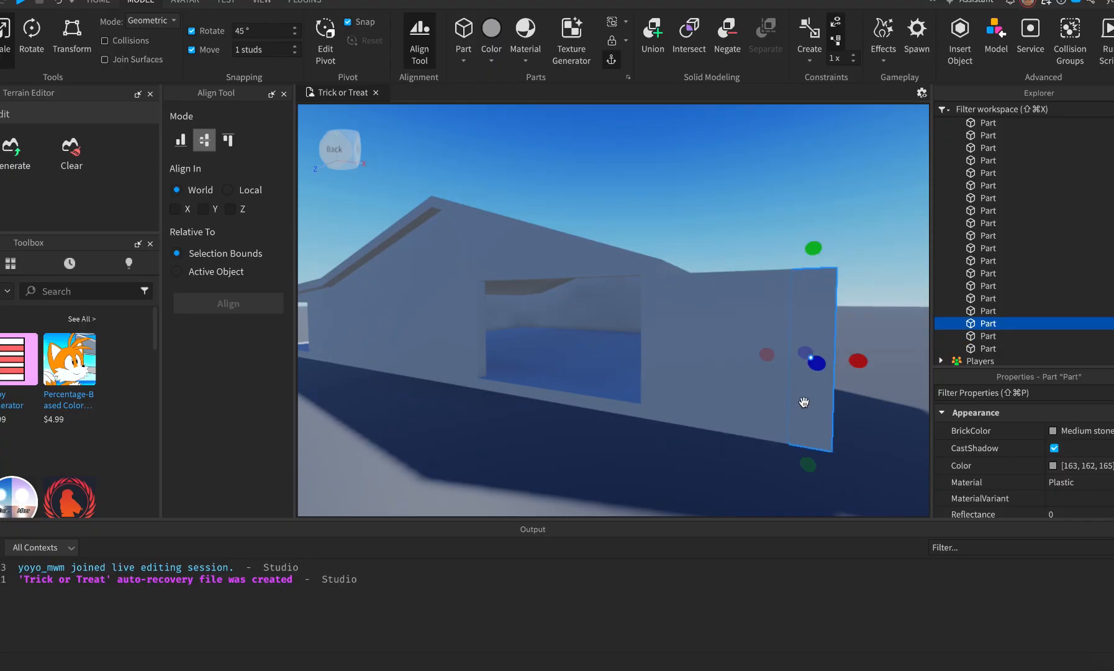
pyautogui.click(773, 390)
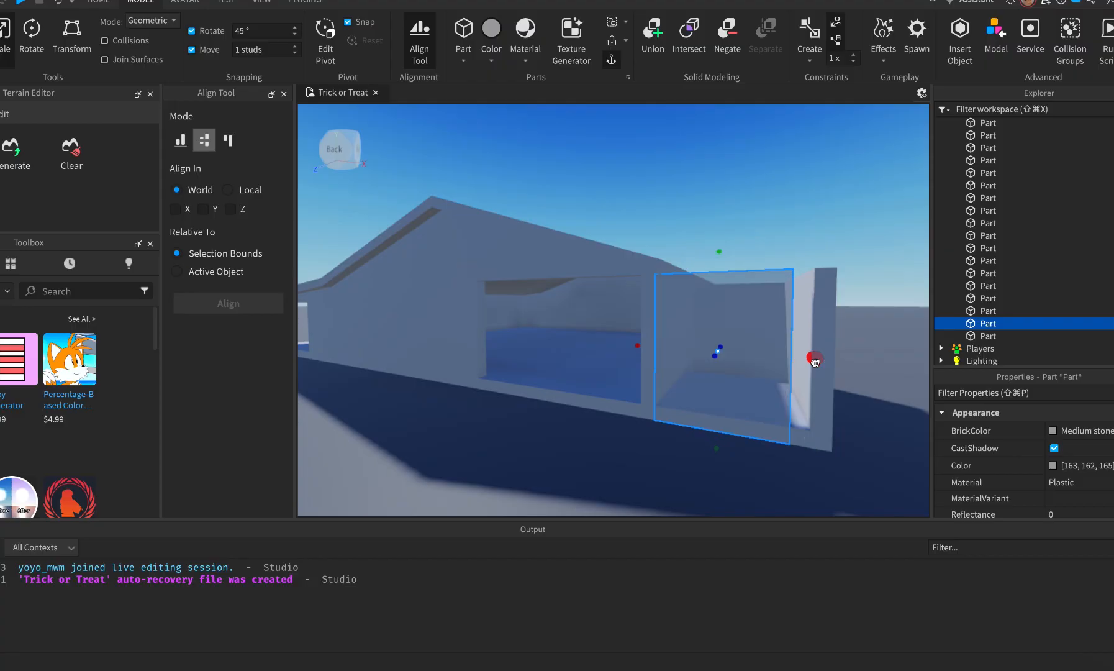
pyautogui.moveTo(846, 366); pyautogui.dragTo(855, 371)
pyautogui.moveTo(886, 433); pyautogui.dragTo(886, 433, button='right')
pyautogui.press('e')
pyautogui.press('s')
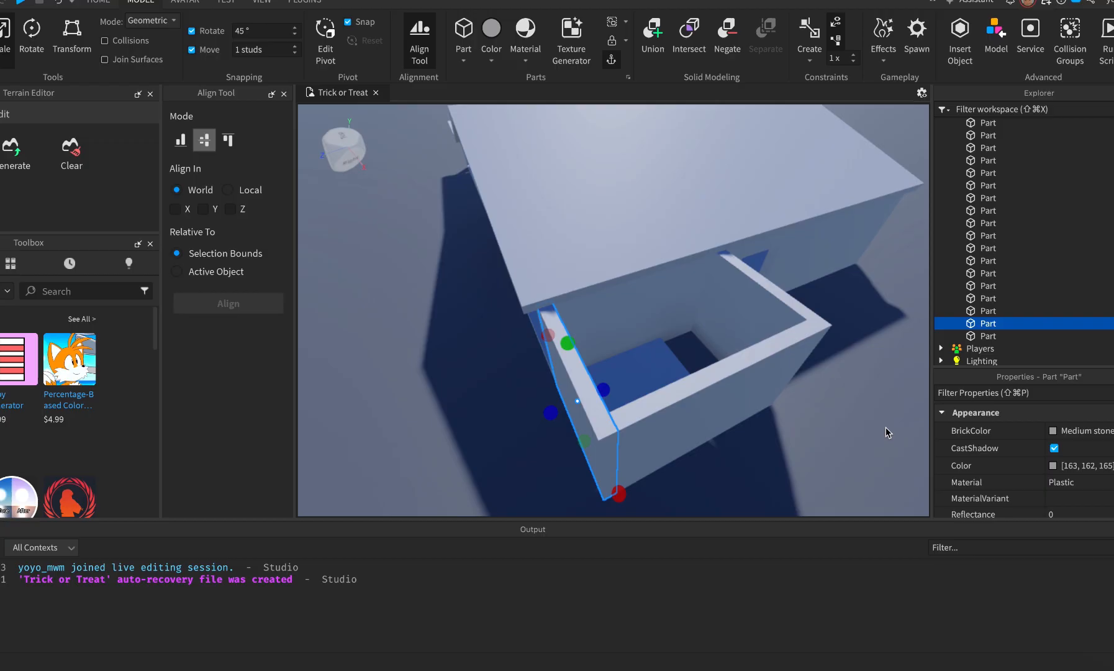
# Slide the wall part beside the blue opening right along the house.
pyautogui.click(472, 464)
pyautogui.moveTo(469, 456); pyautogui.dragTo(468, 456, button='right')
pyautogui.press('q')
pyautogui.press('s')
pyautogui.press('w')
pyautogui.press('a')
pyautogui.press('s')
pyautogui.press('a')
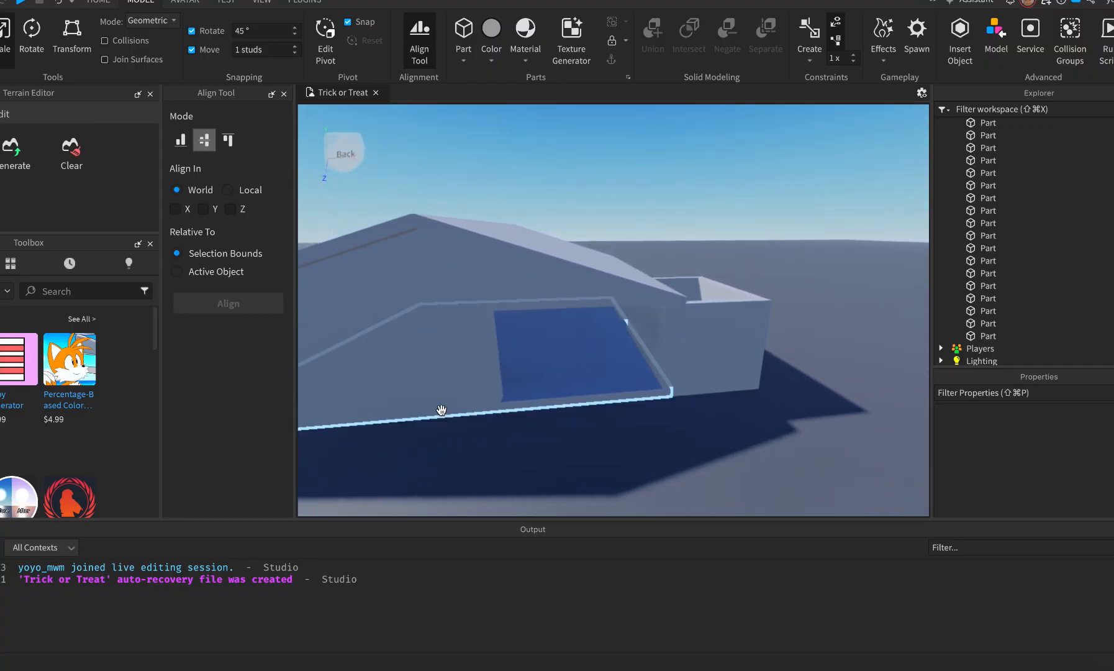
pyautogui.click(448, 350)
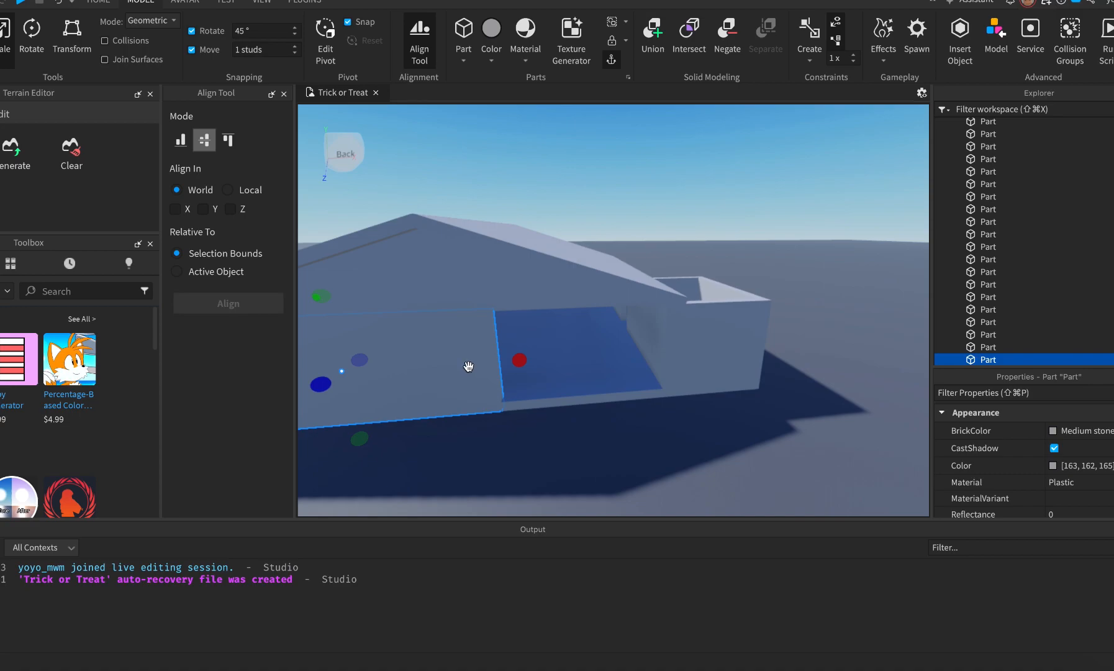
pyautogui.moveTo(409, 366); pyautogui.dragTo(606, 367)
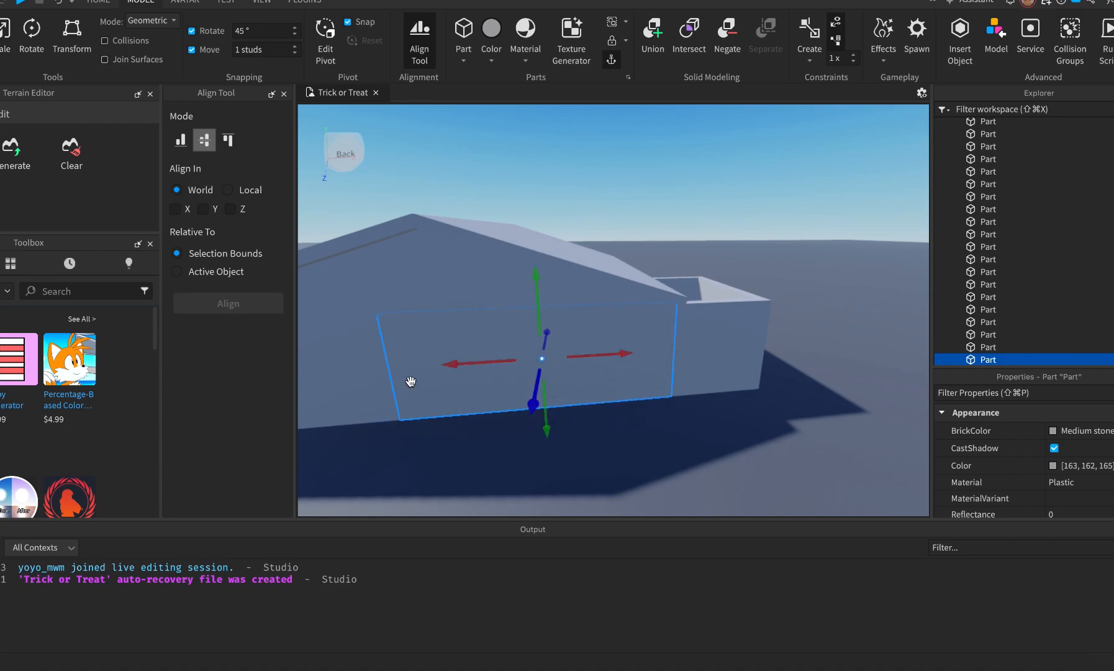
# Shorten that wall part from its left end with the Scale tool.
pyautogui.press('super+3')
pyautogui.moveTo(370, 372); pyautogui.dragTo(474, 373)
pyautogui.click(499, 447)
pyautogui.moveTo(500, 447); pyautogui.dragTo(499, 447, button='right')
pyautogui.press('d')
pyautogui.press('d')
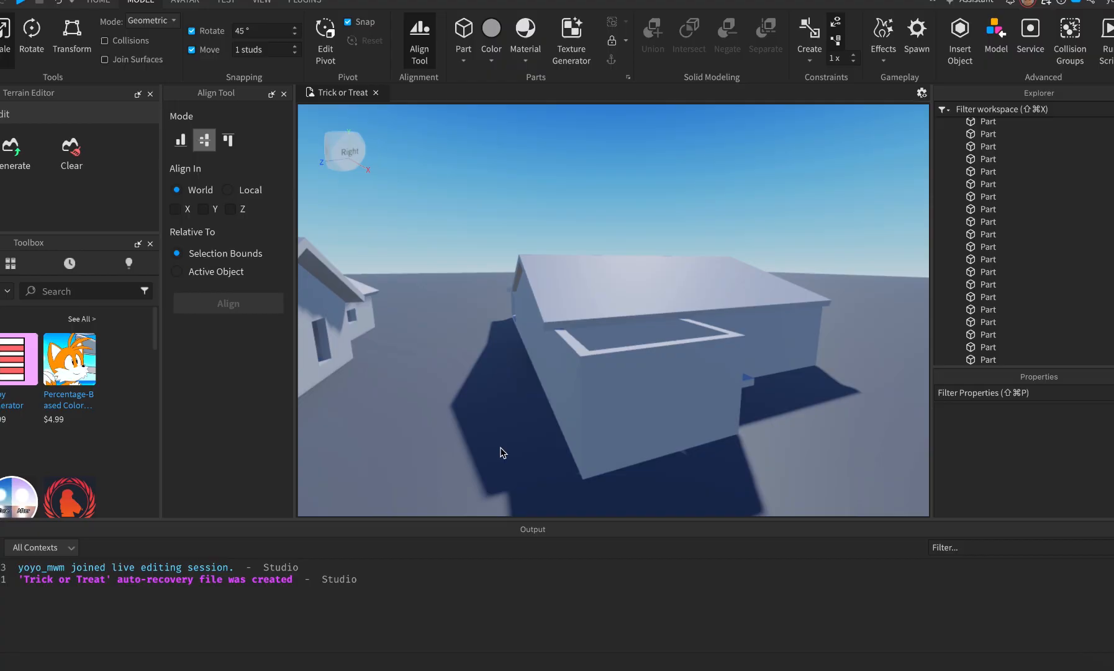
pyautogui.press('super+Tab')
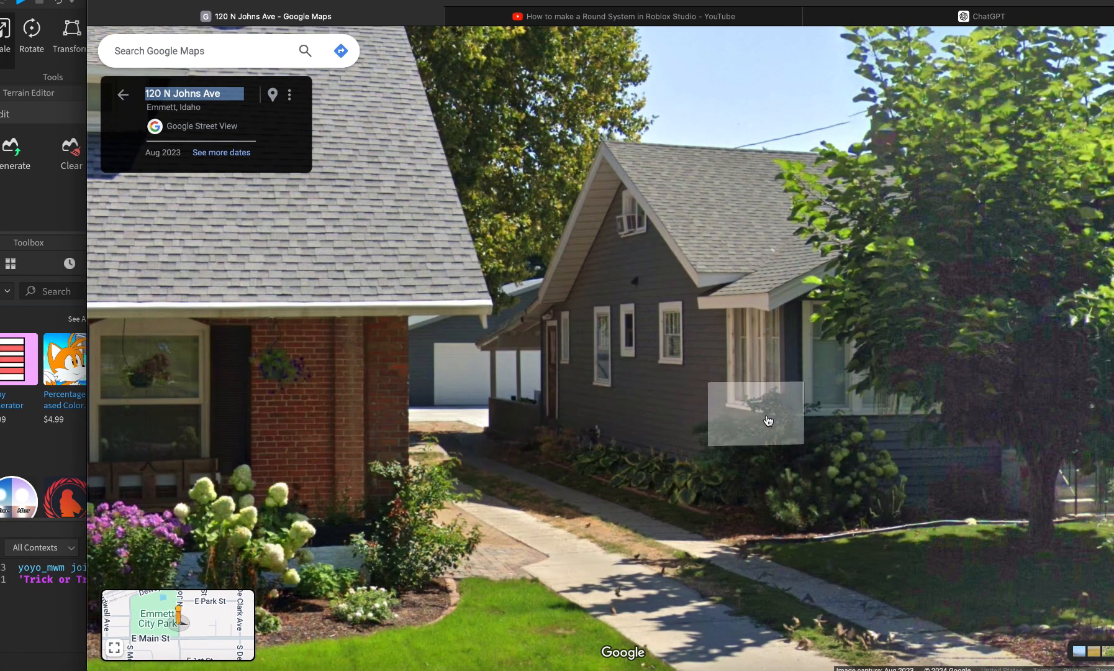
# Walk Street View down to the blue house and zoom in on its porch steps.
pyautogui.press('super+Tab')
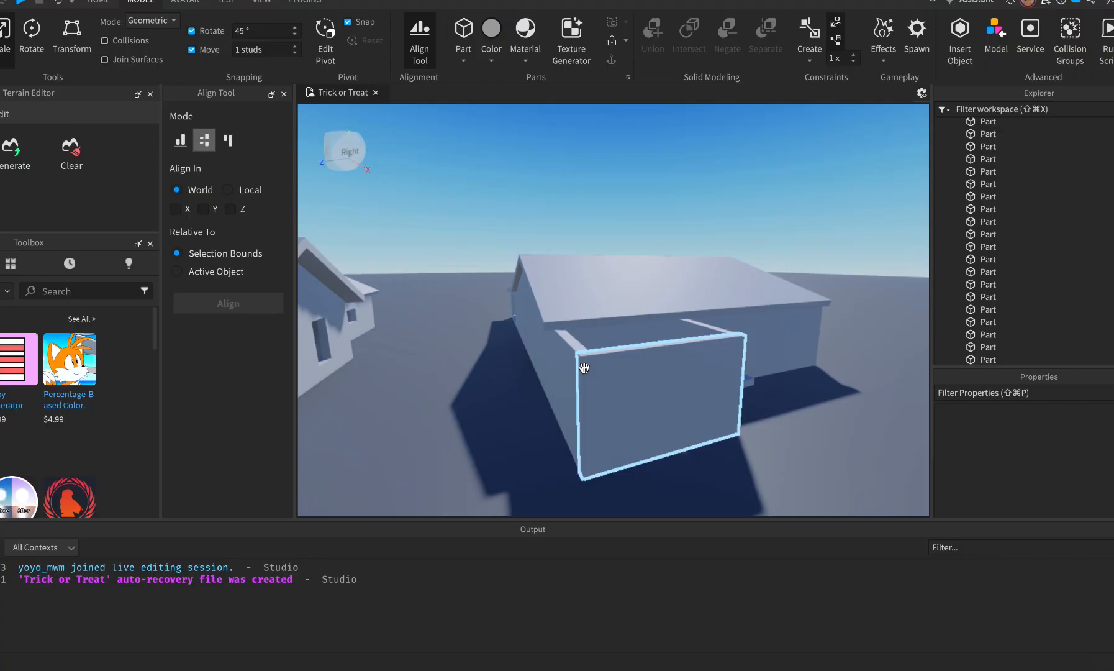
pyautogui.press('super+Tab')
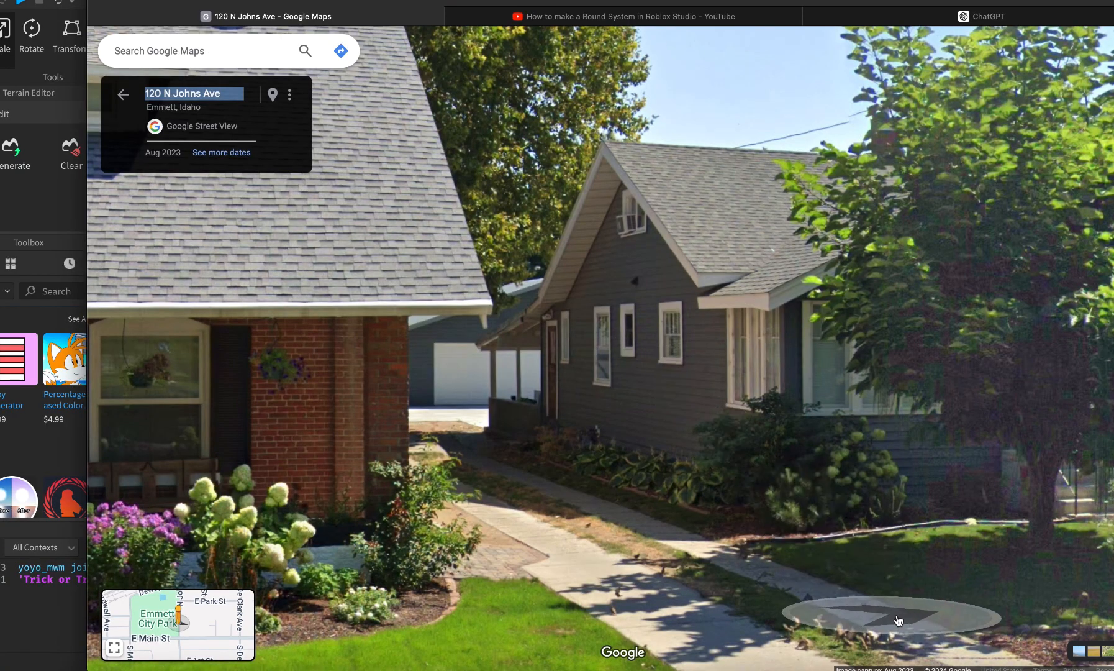
pyautogui.click(898, 619)
pyautogui.click(747, 544)
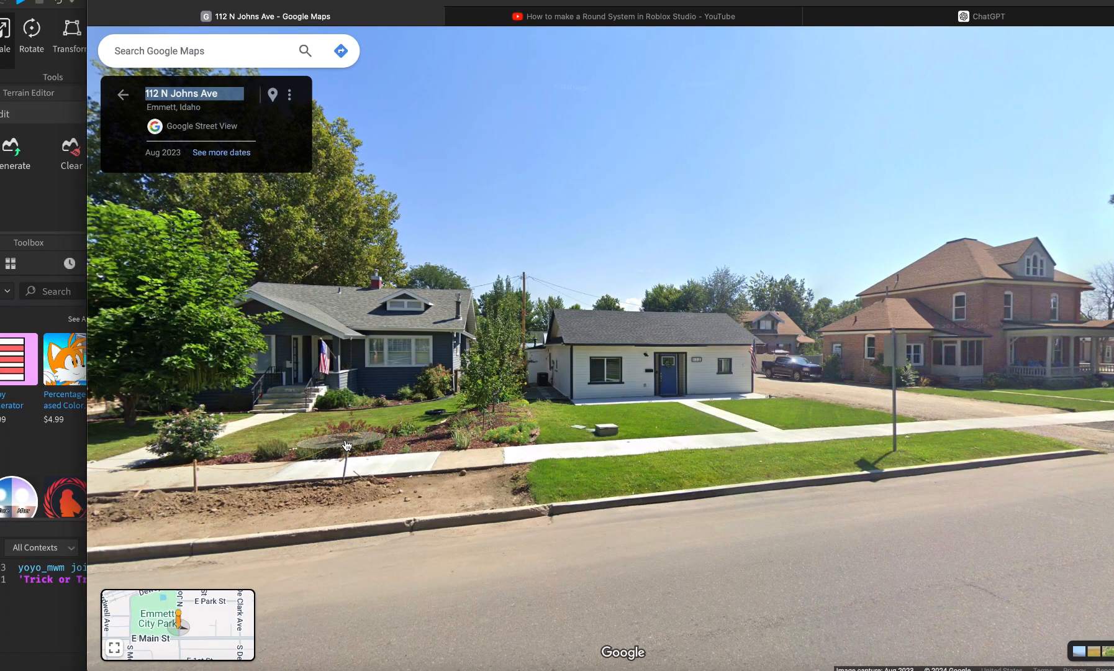
pyautogui.click(339, 441)
pyautogui.click(461, 404)
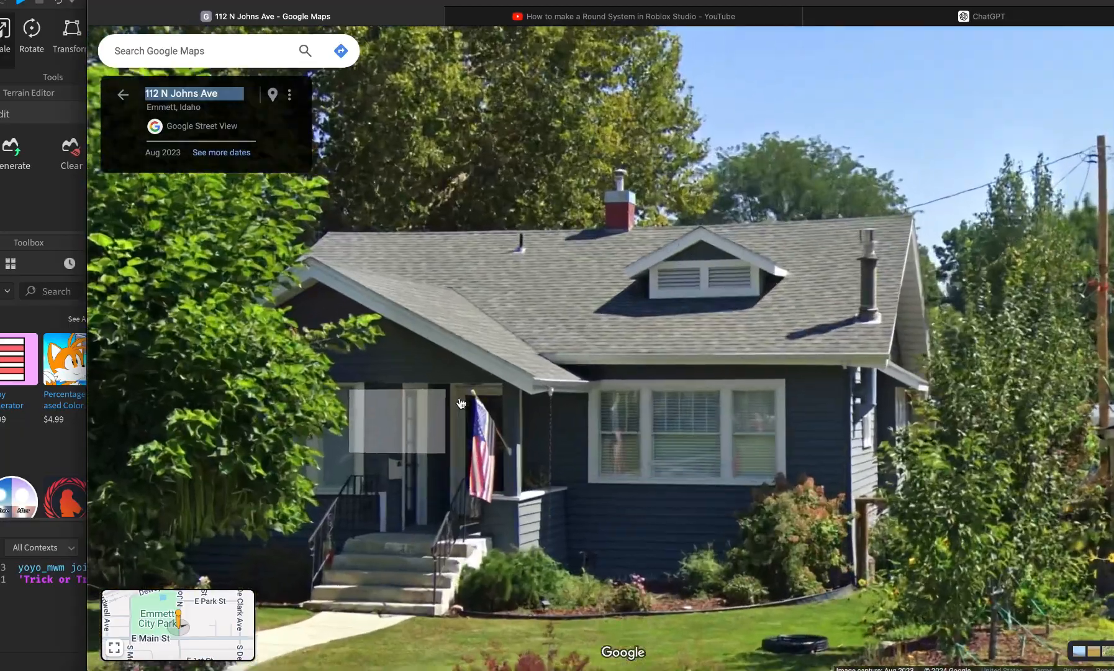
pyautogui.click(402, 385)
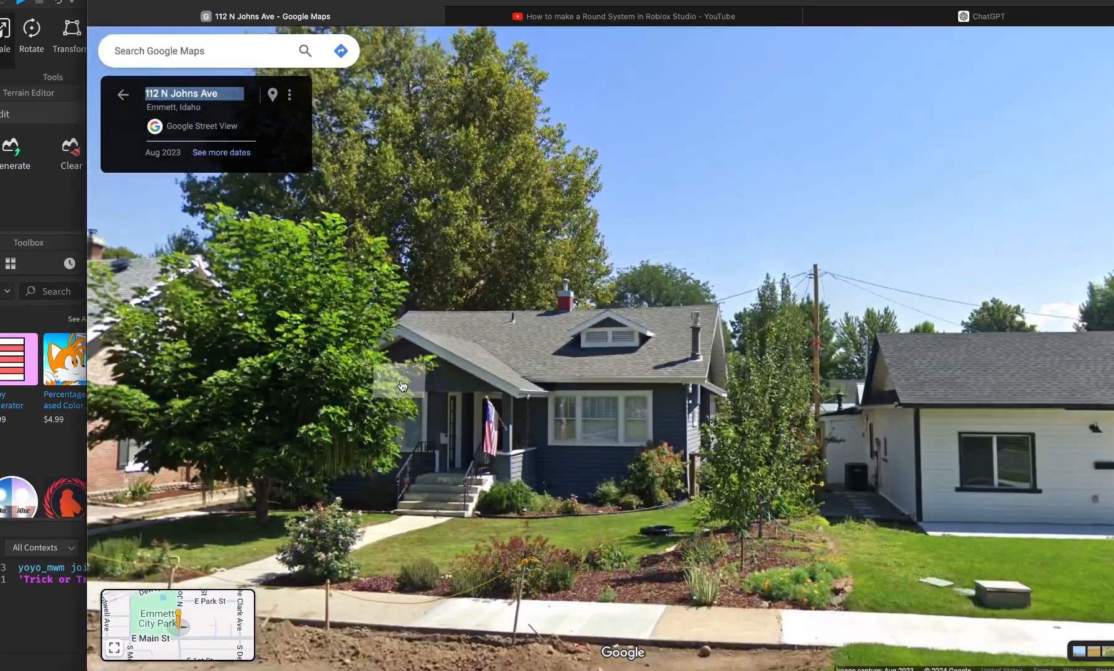
pyautogui.scroll(2, 401, 370)
pyautogui.moveTo(443, 474); pyautogui.dragTo(465, 352)
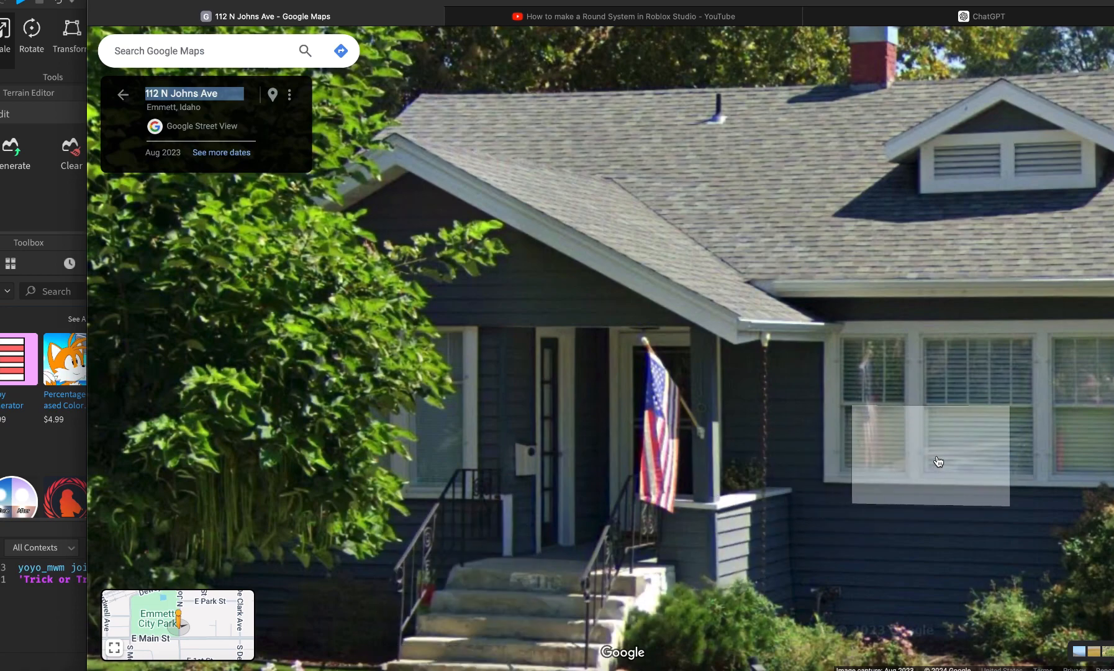
pyautogui.press('super+Tab')
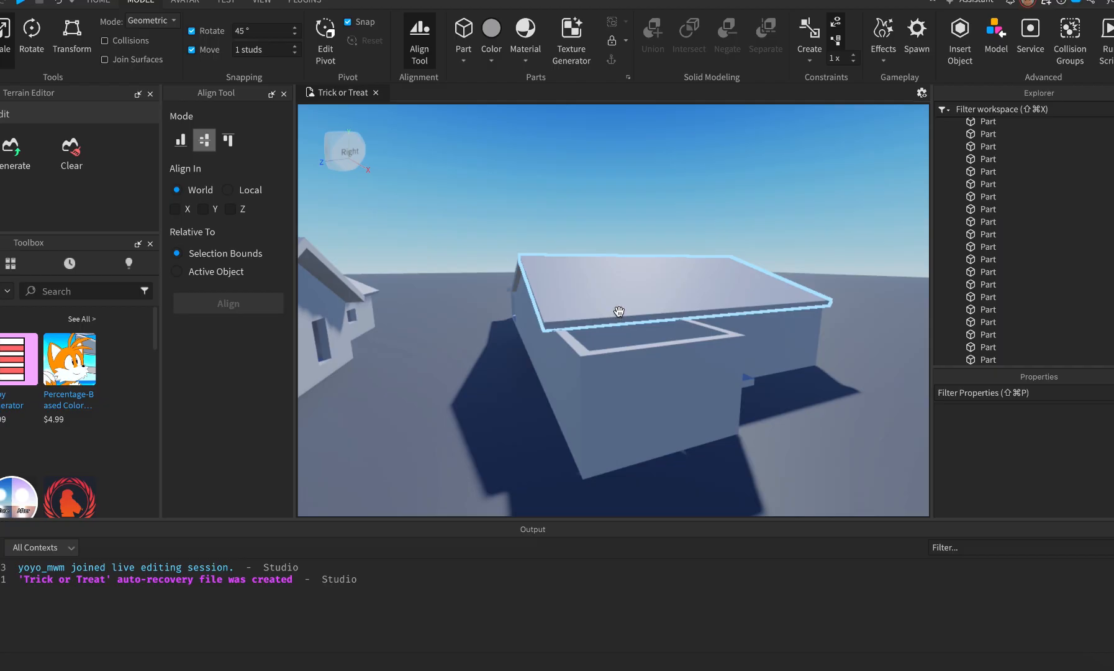
# Duplicate both roof slabs, turn the copies 90°, and move them toward the front porch.
pyautogui.click(600, 298)
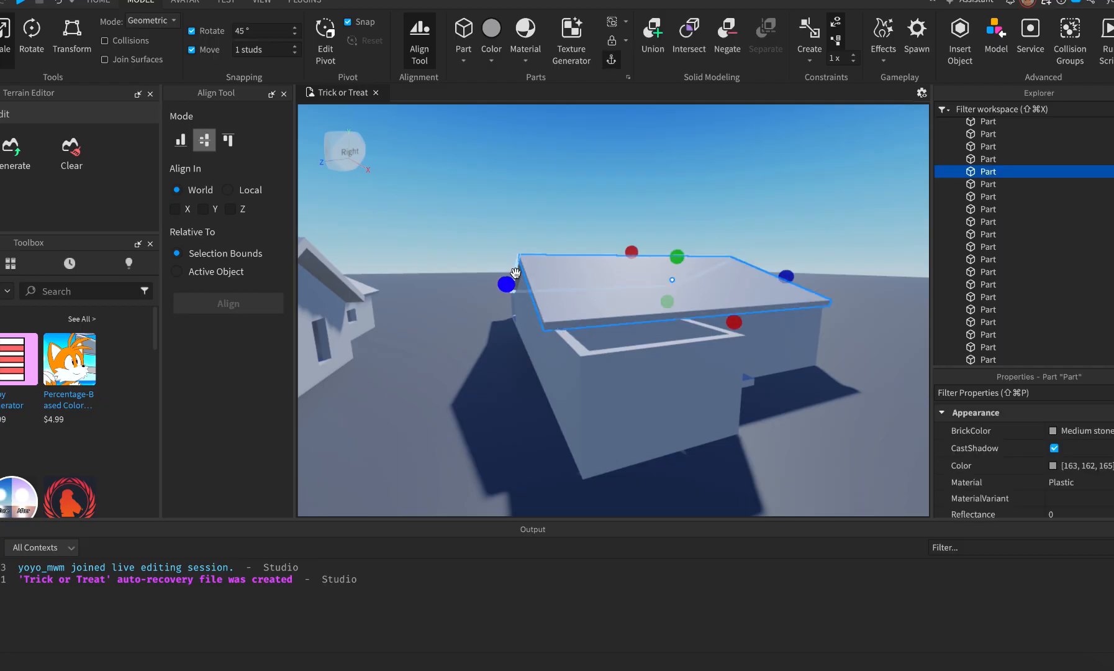
pyautogui.press('e')
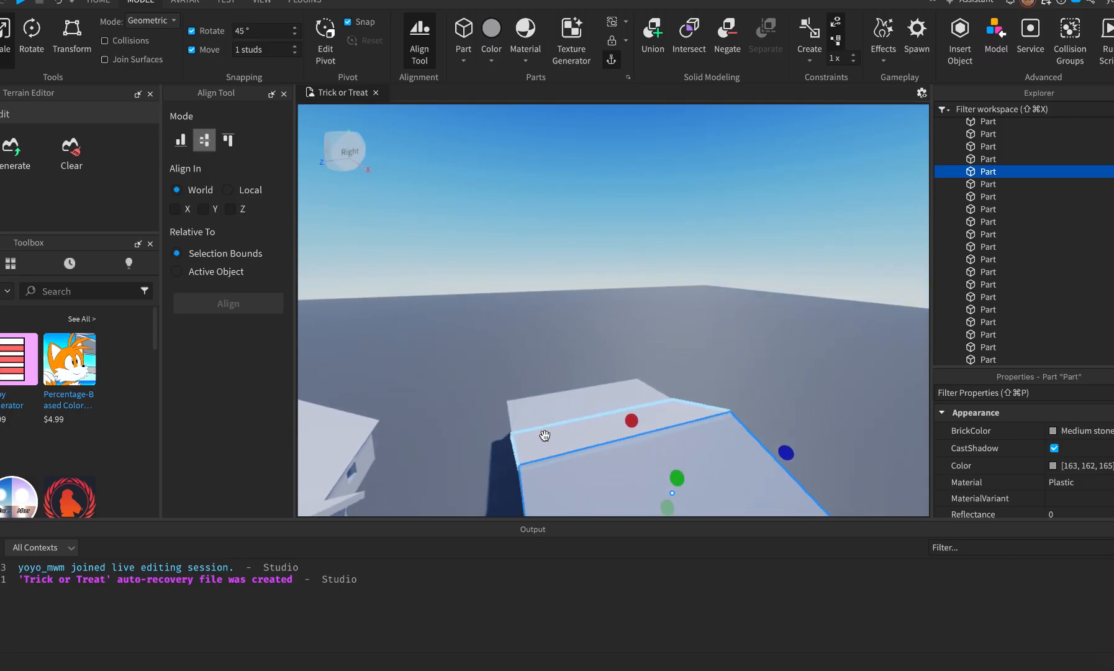
pyautogui.keyDown('shift'); pyautogui.click(546, 435); pyautogui.keyUp('shift')
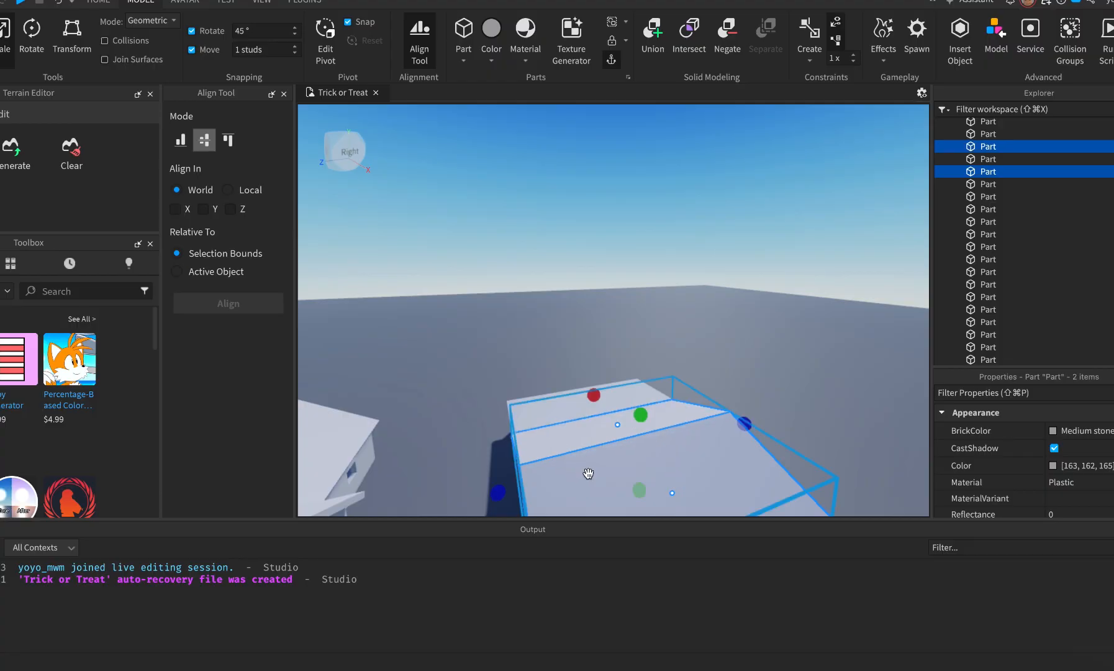
pyautogui.press('super+1')
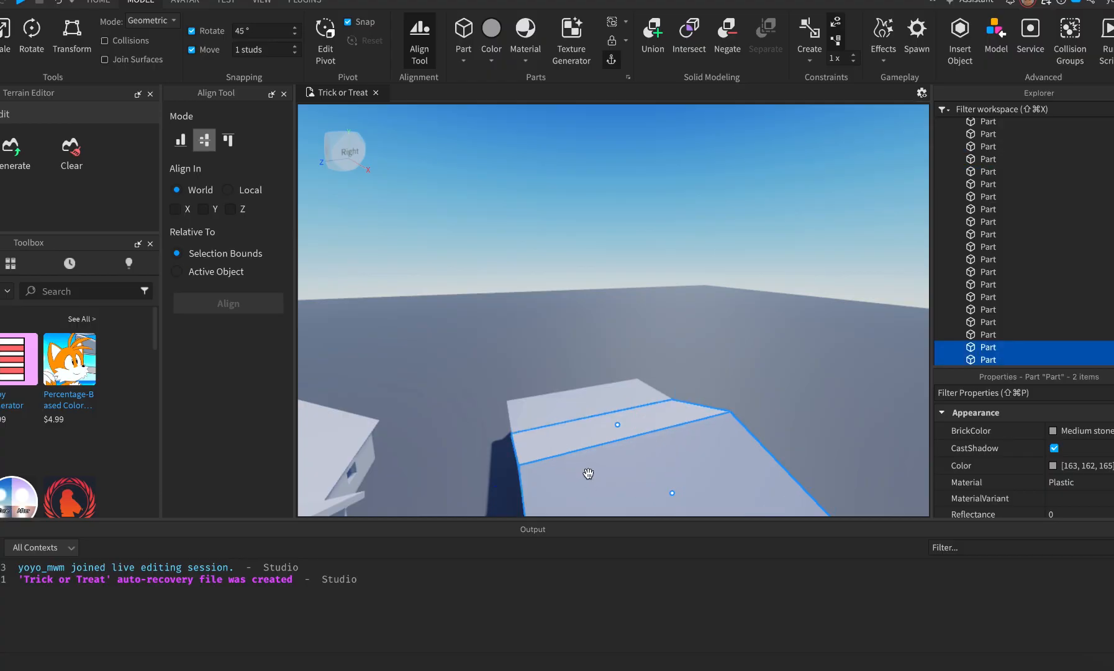
pyautogui.press('super+r')
pyautogui.scroll(-5, 647, 458)
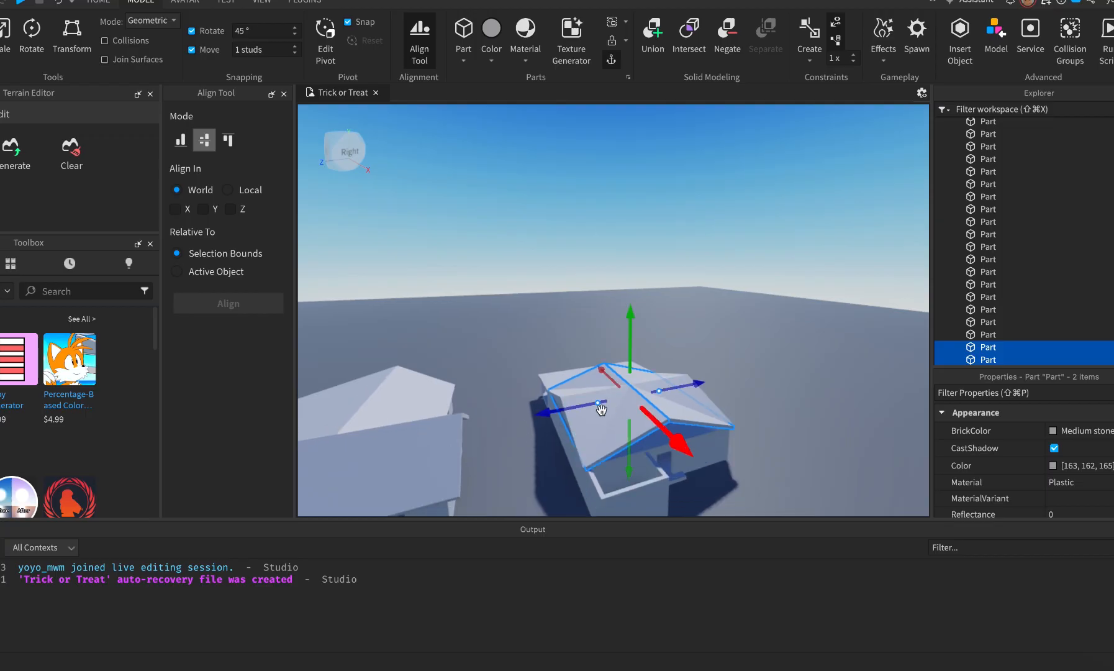
pyautogui.moveTo(550, 407); pyautogui.dragTo(488, 424)
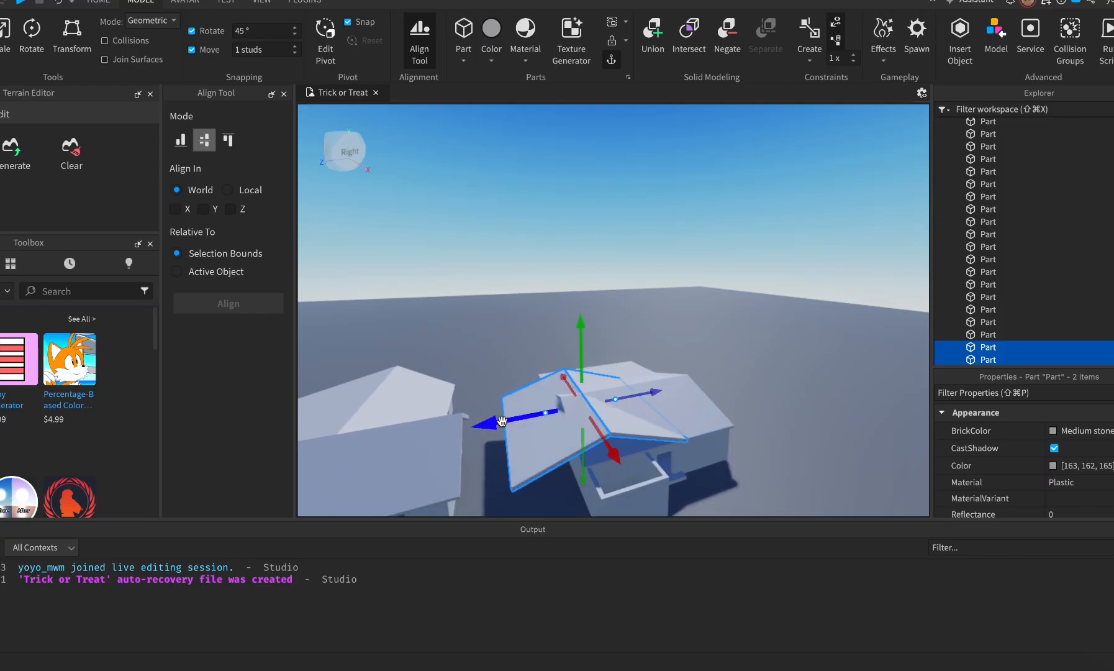
pyautogui.moveTo(626, 456); pyautogui.dragTo(642, 477)
pyautogui.moveTo(523, 445); pyautogui.dragTo(523, 445)
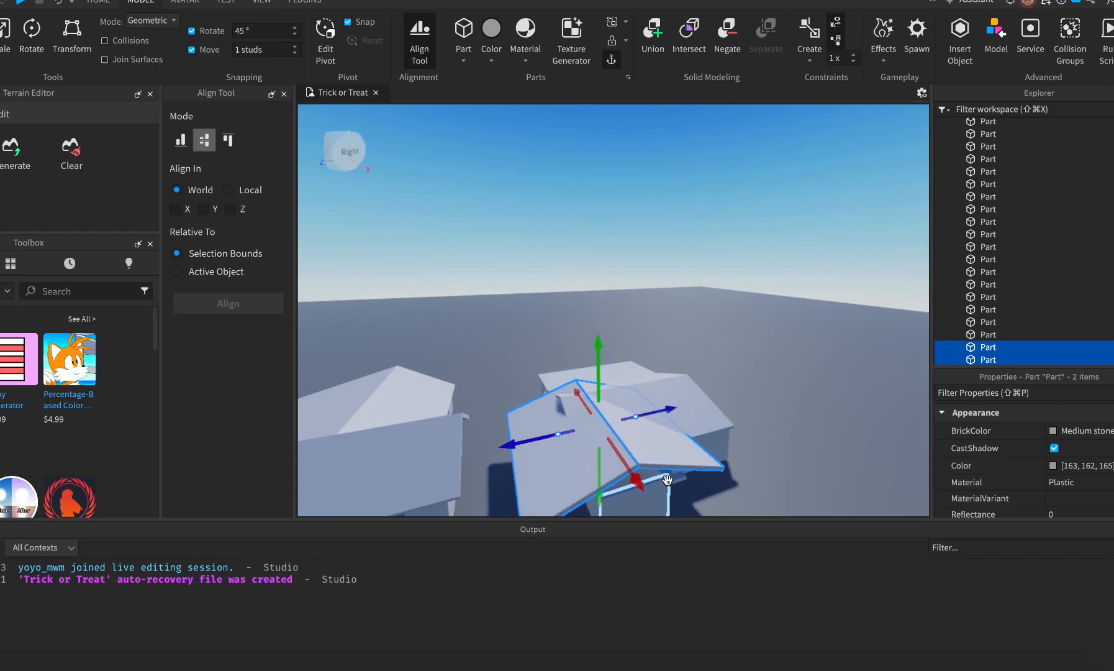
# Shrink the copied roof slabs with the Scale tool, undoing one stray move.
pyautogui.press('super+3')
pyautogui.moveTo(694, 413); pyautogui.dragTo(630, 431)
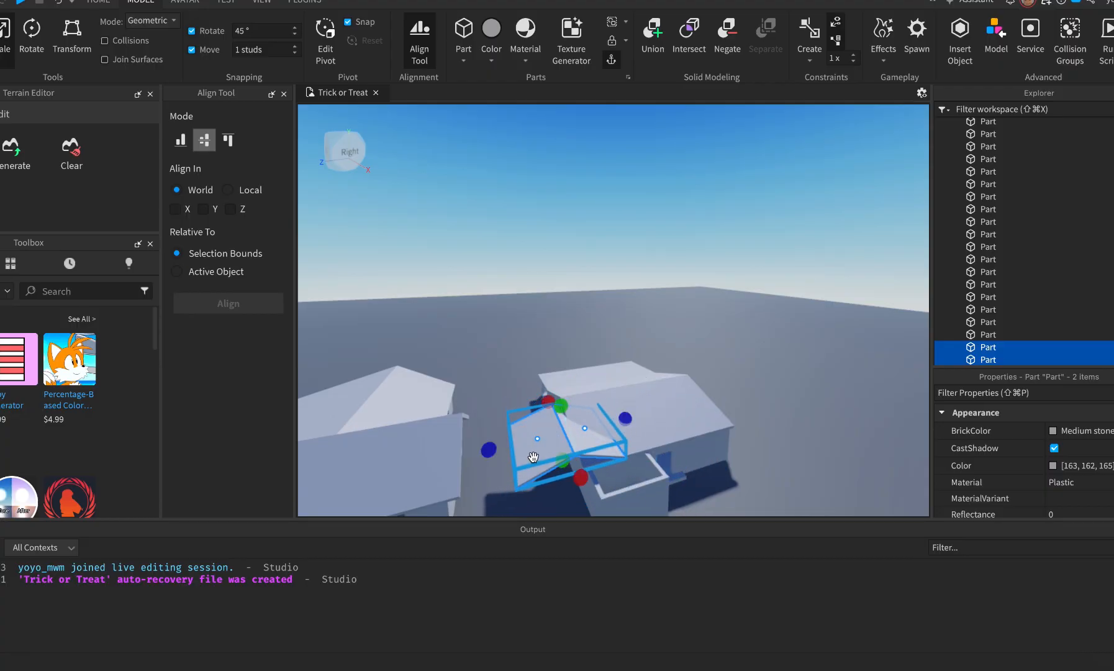
pyautogui.moveTo(618, 447); pyautogui.dragTo(613, 468)
pyautogui.press('super+z')
pyautogui.moveTo(725, 450); pyautogui.dragTo(725, 450, button='right')
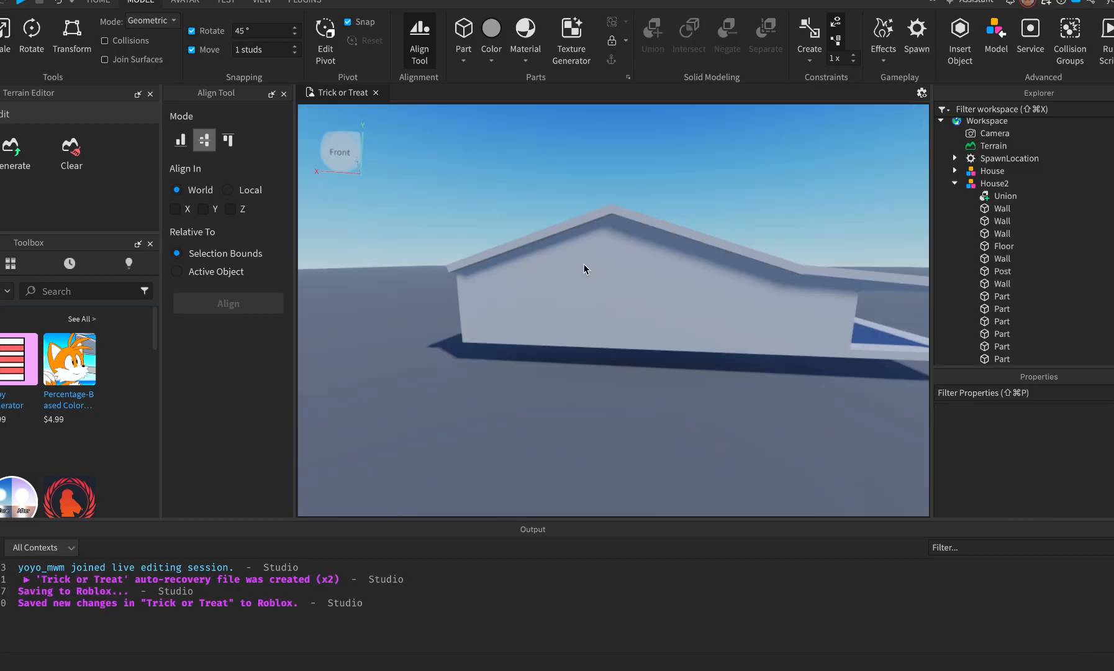
# Orbit around both block houses and select the House2 model.
pyautogui.moveTo(663, 452); pyautogui.dragTo(664, 453, button='right')
pyautogui.press('d')
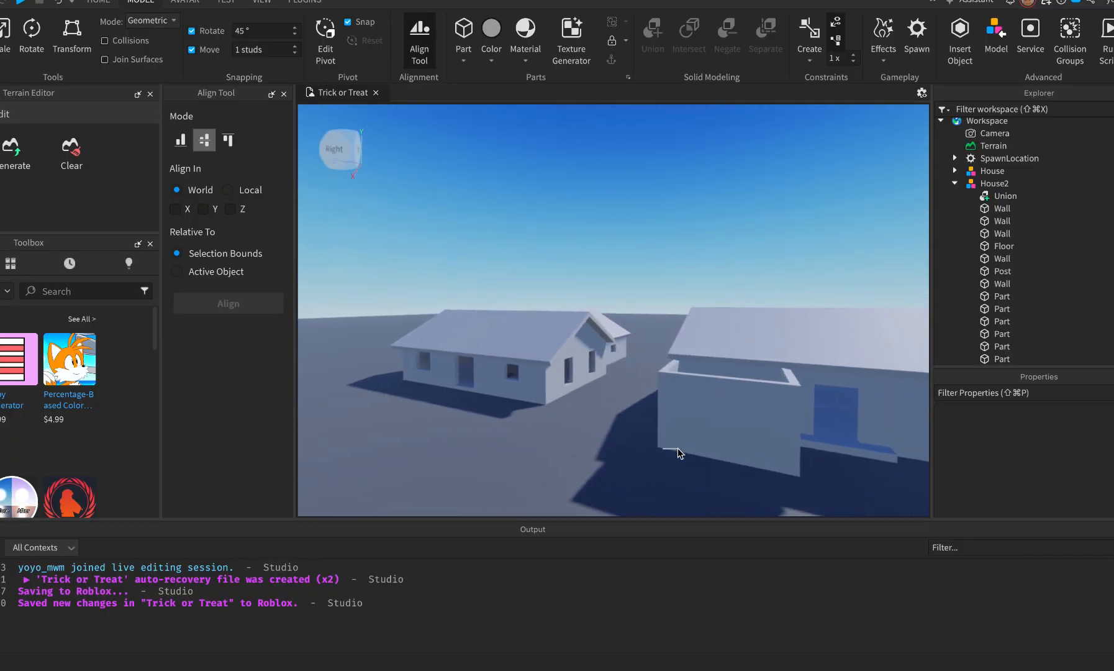
pyautogui.moveTo(517, 450); pyautogui.dragTo(516, 451, button='right')
pyautogui.press('w')
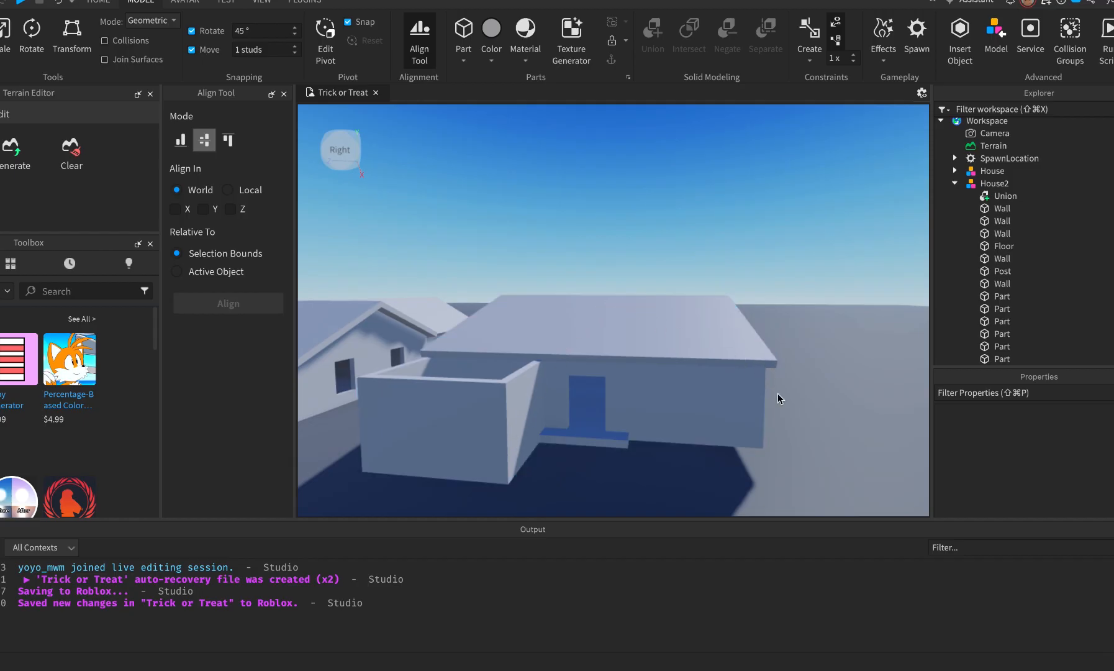
pyautogui.click(600, 374)
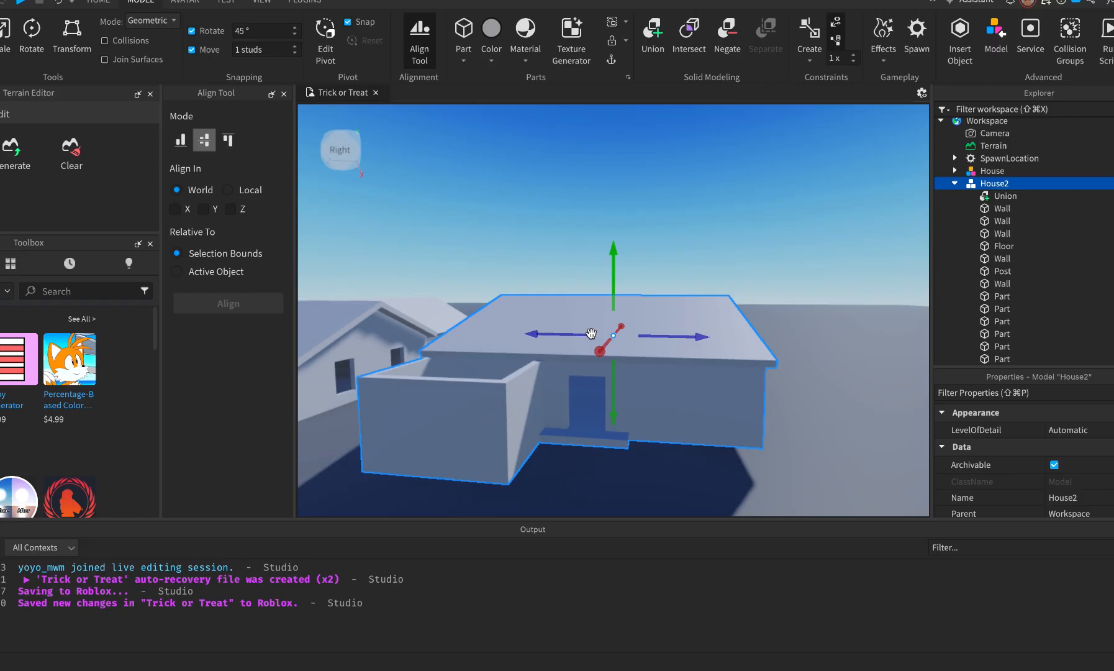
pyautogui.press('super+Tab')
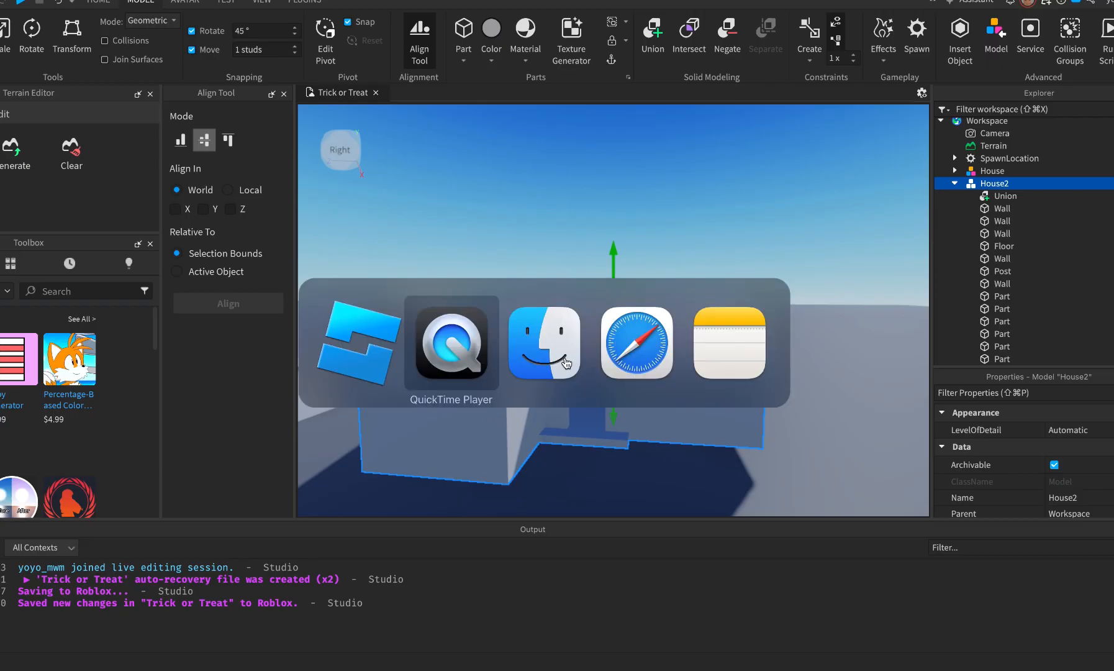
# Tilt the Street View up to the bungalow's roof and chimney, then return to Studio.
pyautogui.press('super+Tab')
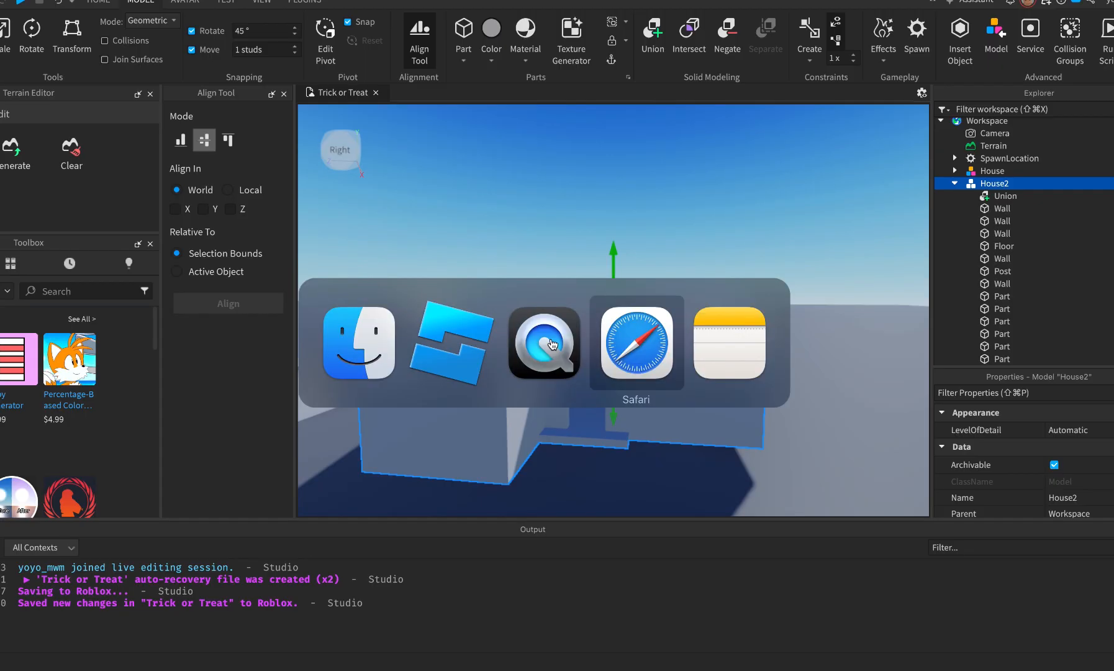
pyautogui.click(86, 669)
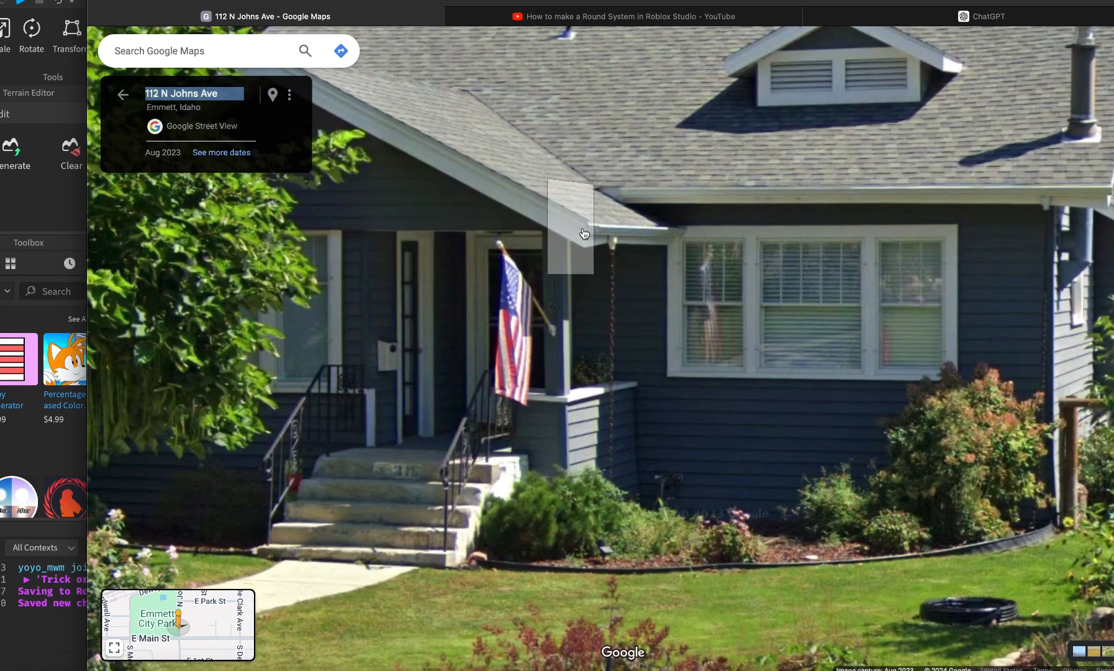
pyautogui.press('super+Tab')
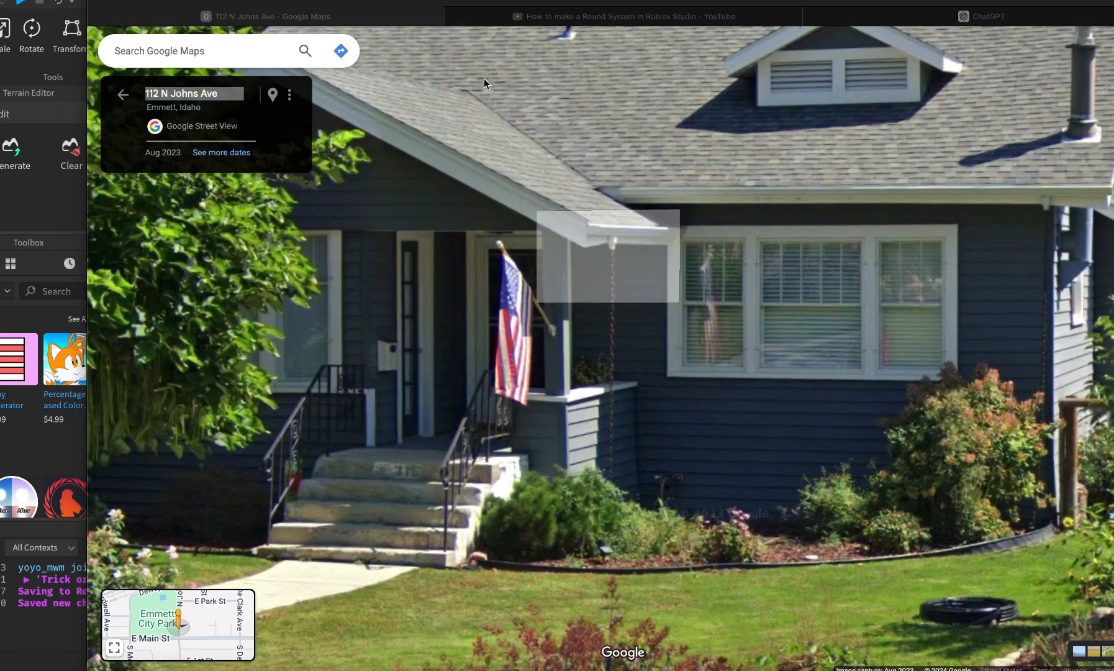
pyautogui.click(516, 94)
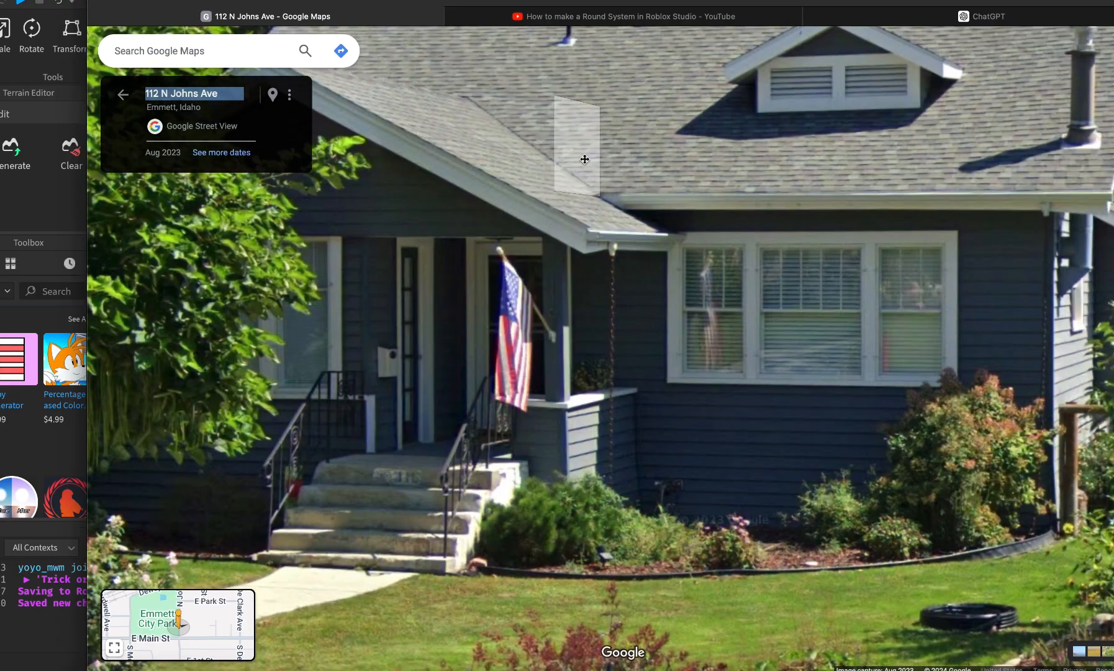
pyautogui.moveTo(577, 149); pyautogui.dragTo(585, 248)
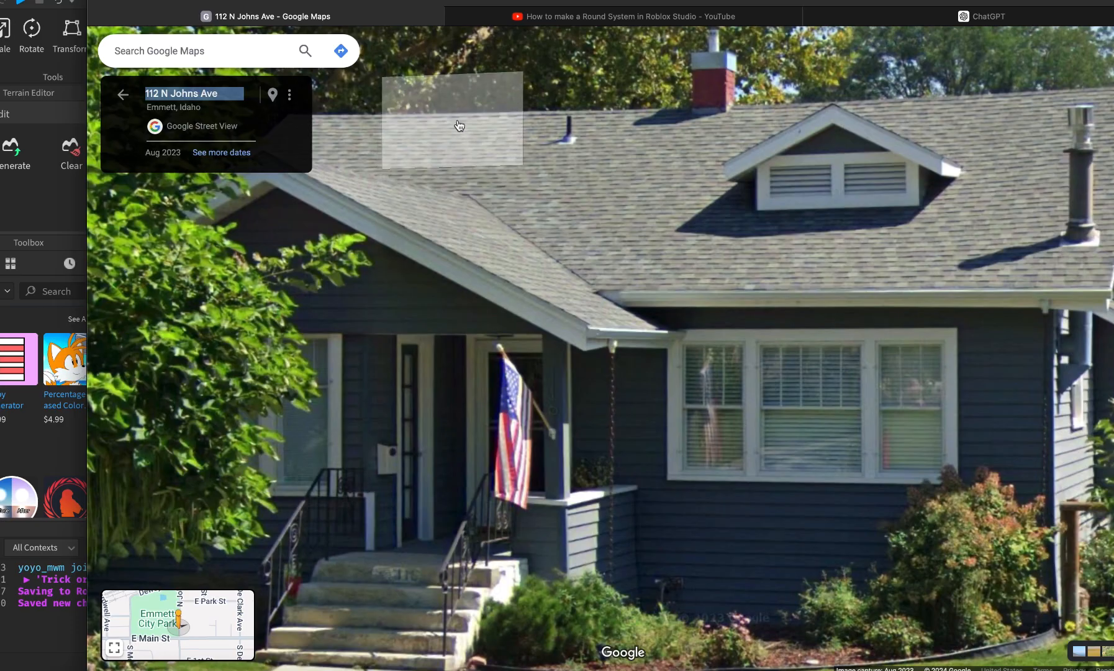
pyautogui.press('super+Tab')
pyautogui.press('super+Tab')
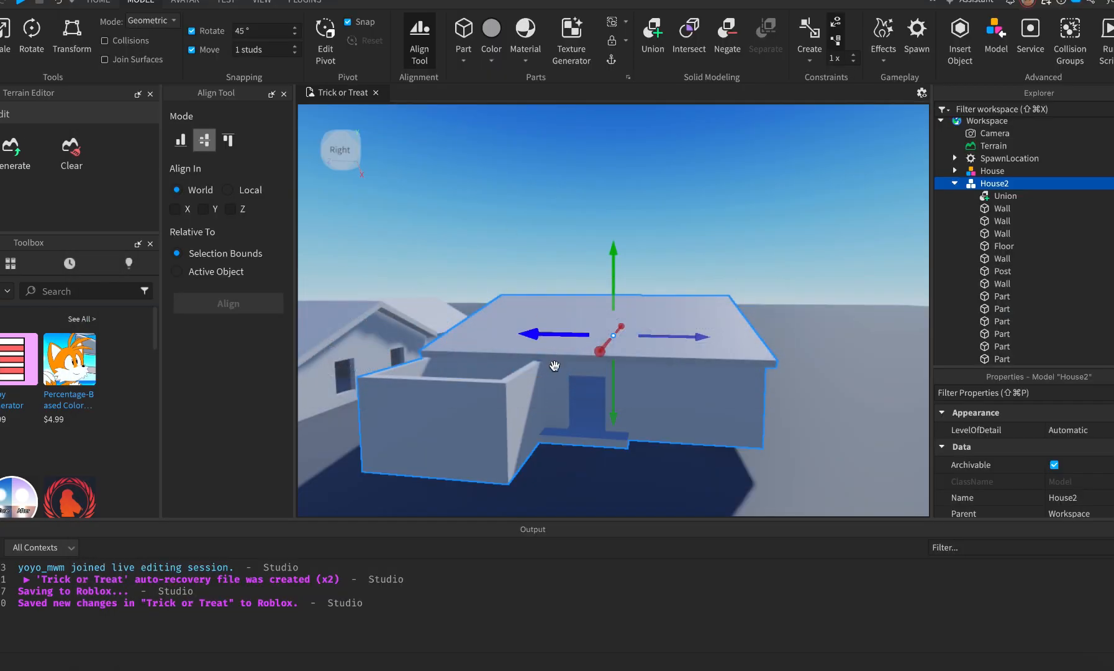
# Select the small step in front of House2's door.
pyautogui.click(623, 493)
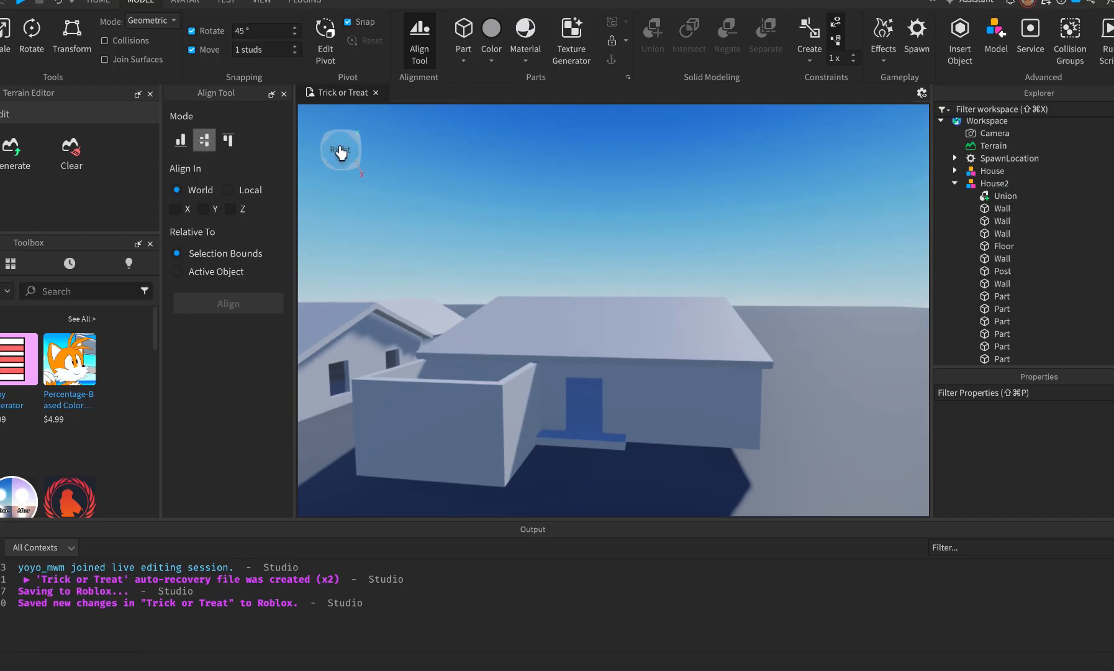
pyautogui.click(341, 151)
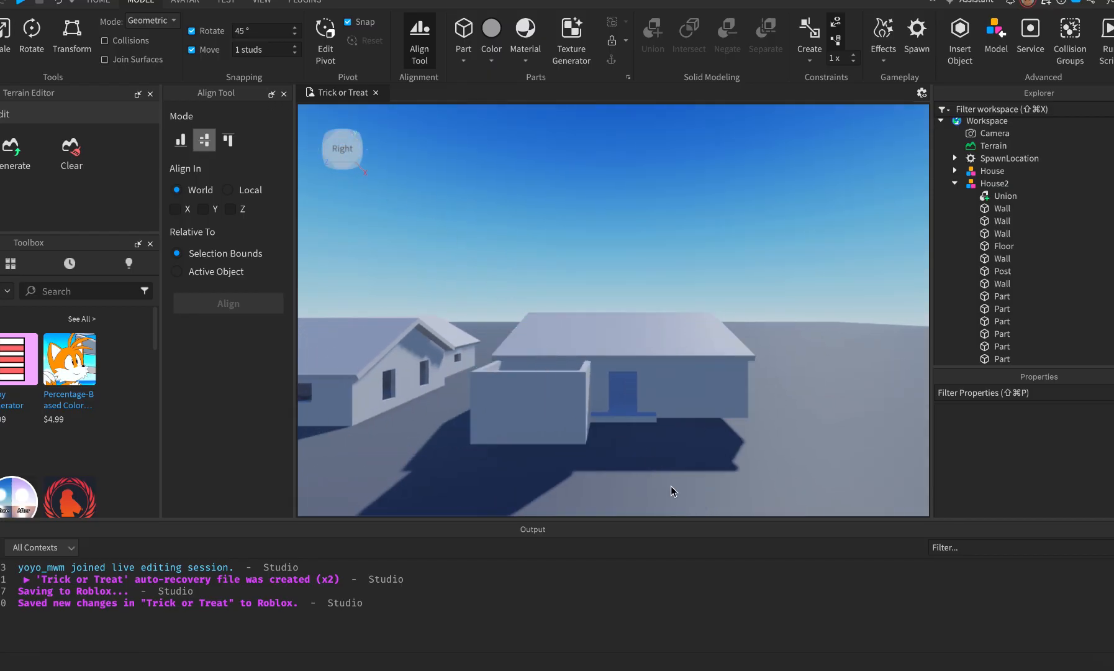
pyautogui.press('w')
pyautogui.press('s')
pyautogui.press('d')
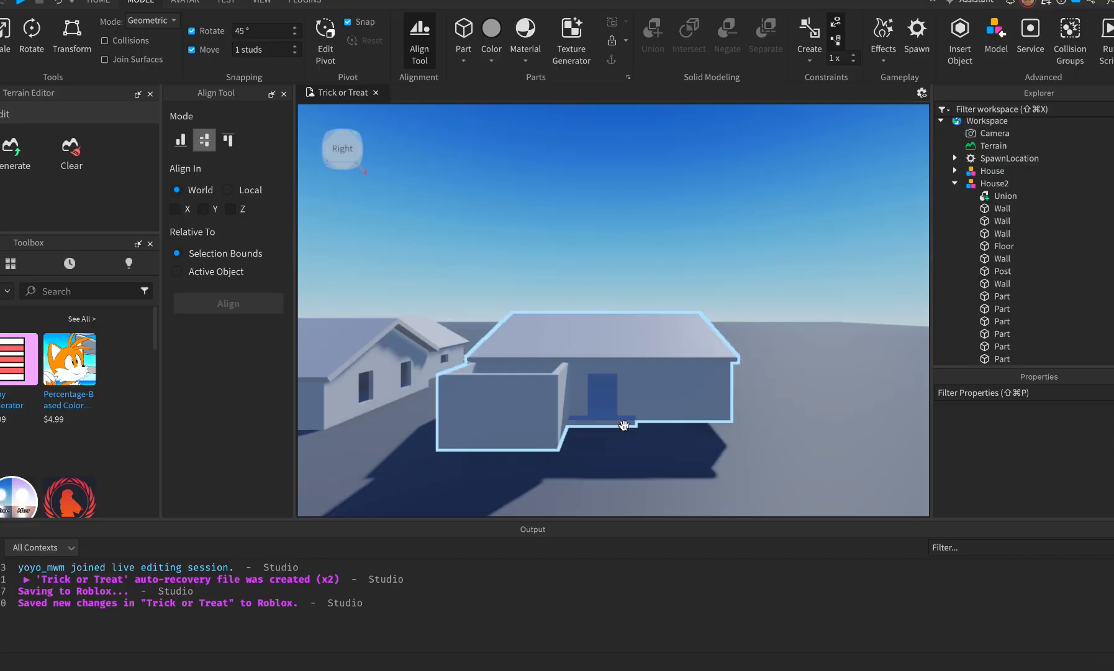
pyautogui.click(624, 424)
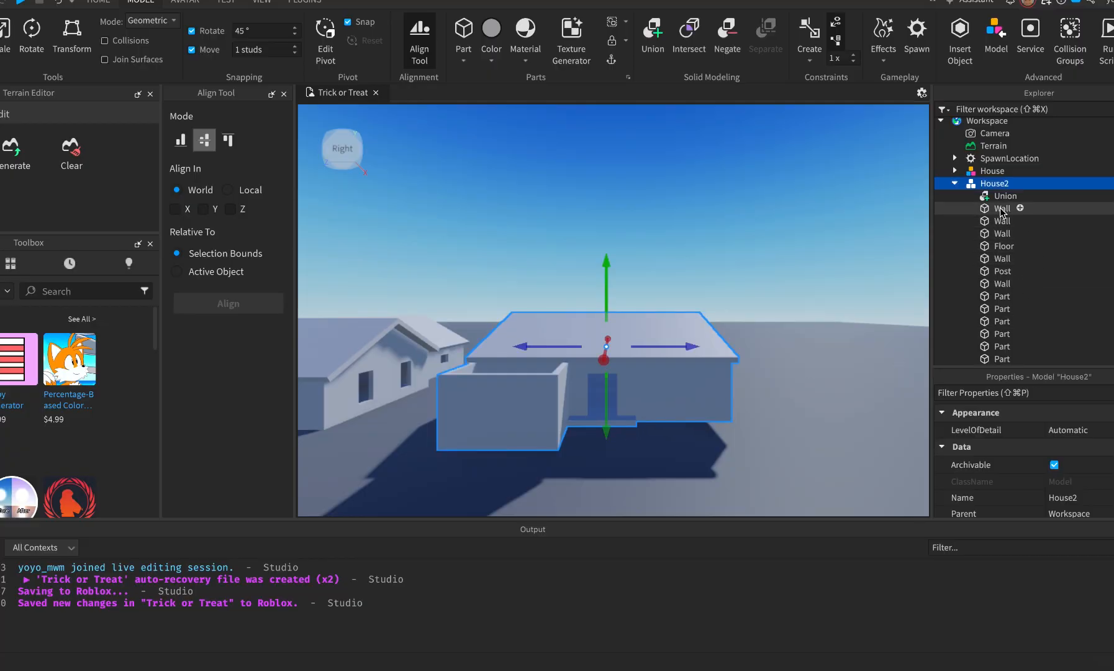
pyautogui.click(623, 423)
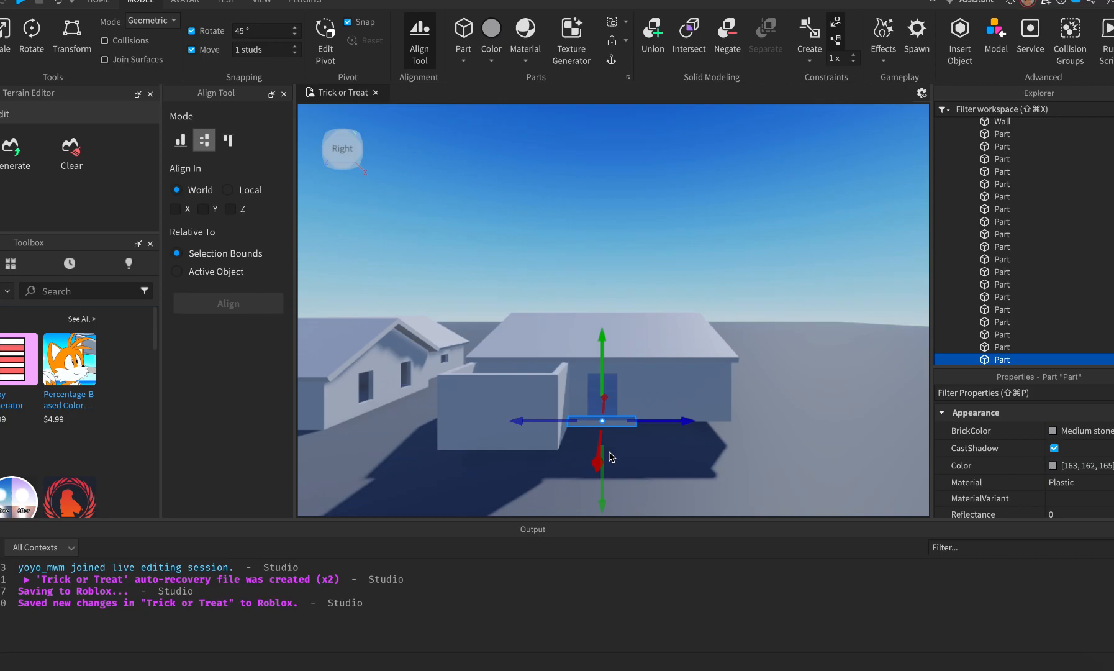
# Scale the step into a broad block, comparing it against the Street View reference.
pyautogui.press('super+3')
pyautogui.press('f')
pyautogui.moveTo(663, 482); pyautogui.dragTo(683, 439, button='right')
pyautogui.press('super+Tab')
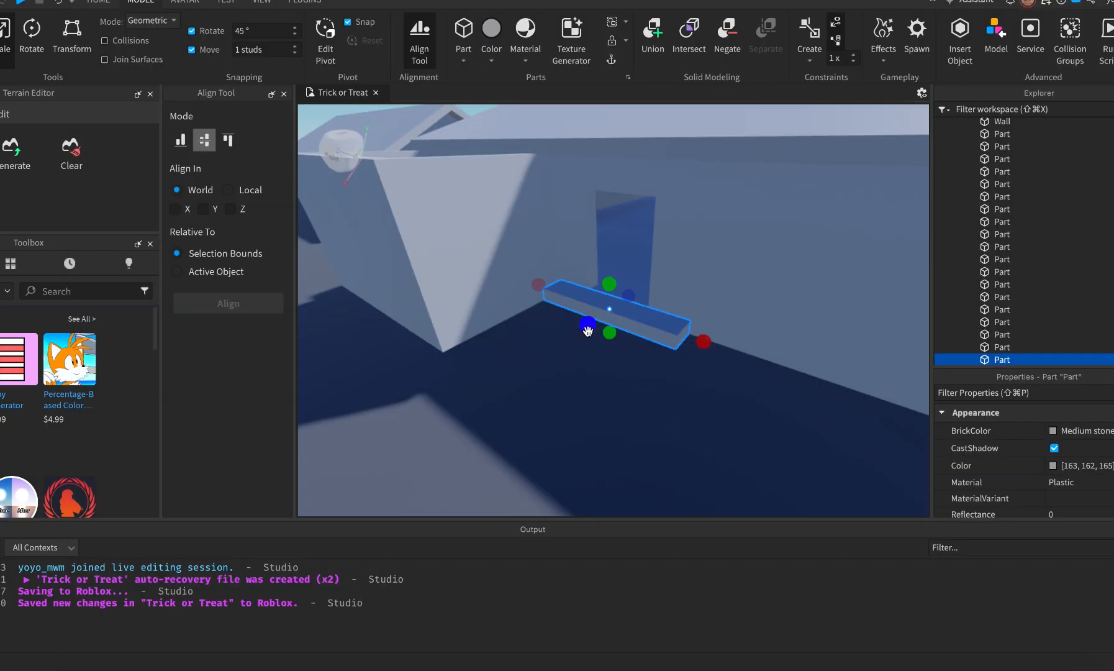
pyautogui.moveTo(591, 330); pyautogui.dragTo(438, 415)
pyautogui.press('super+Tab')
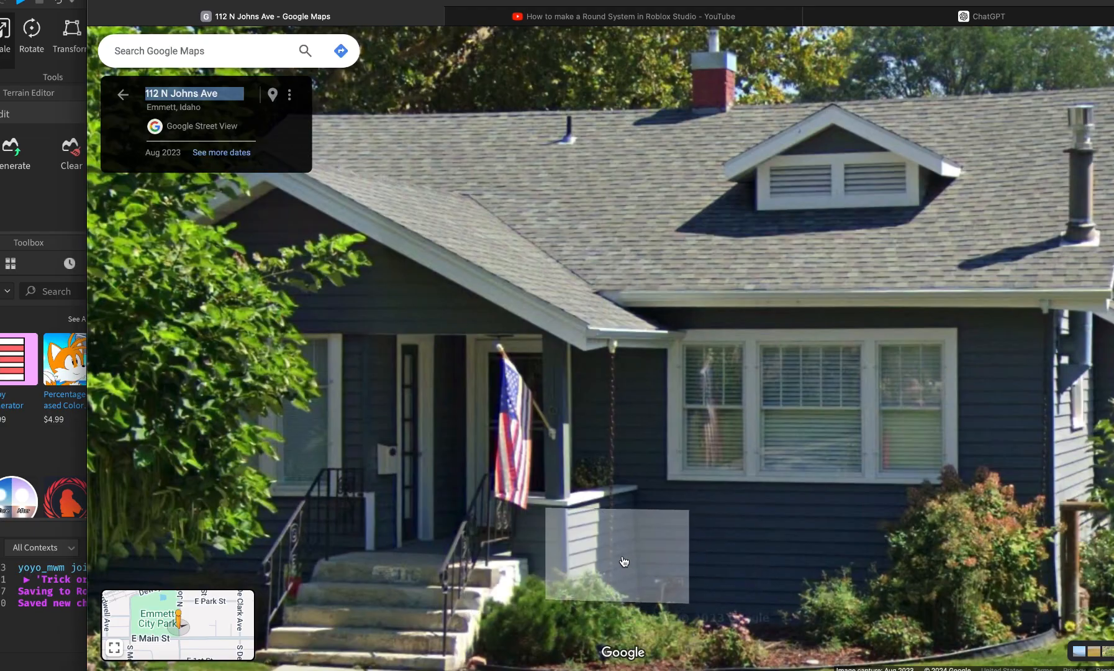
pyautogui.press('super+Tab')
# Extend the block downward into a thick porch slab.
pyautogui.moveTo(441, 425); pyautogui.dragTo(424, 436)
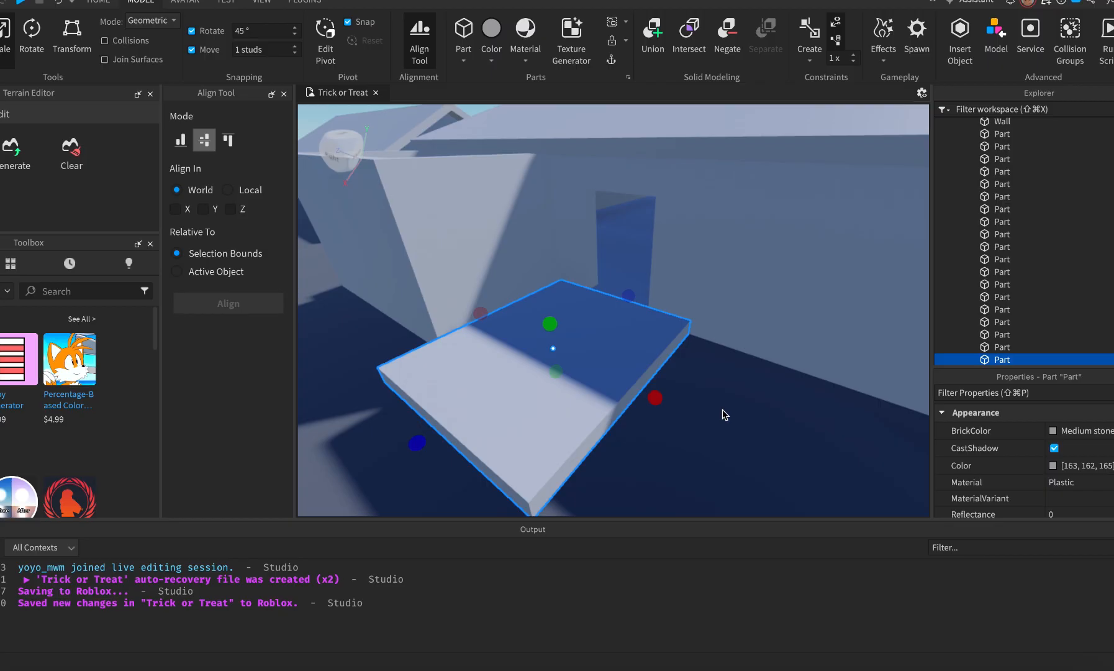
pyautogui.scroll(-5, 723, 410)
pyautogui.press('f')
pyautogui.moveTo(722, 409); pyautogui.dragTo(723, 409, button='right')
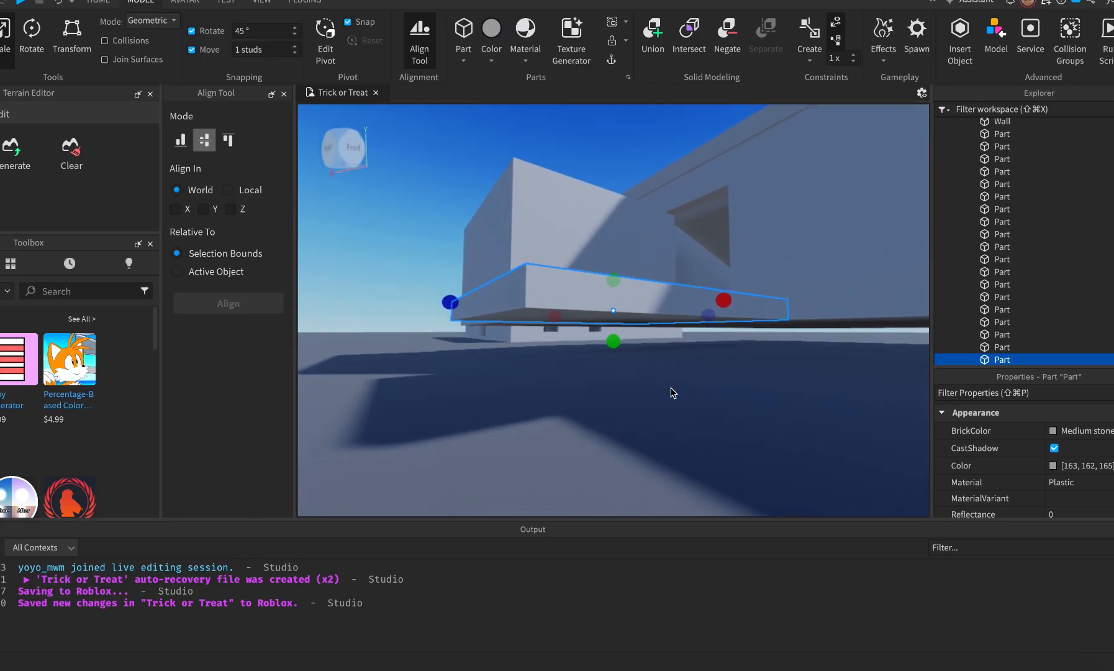
pyautogui.moveTo(607, 344); pyautogui.dragTo(612, 404)
pyautogui.moveTo(607, 494); pyautogui.dragTo(607, 492, button='right')
pyautogui.press('super+Tab')
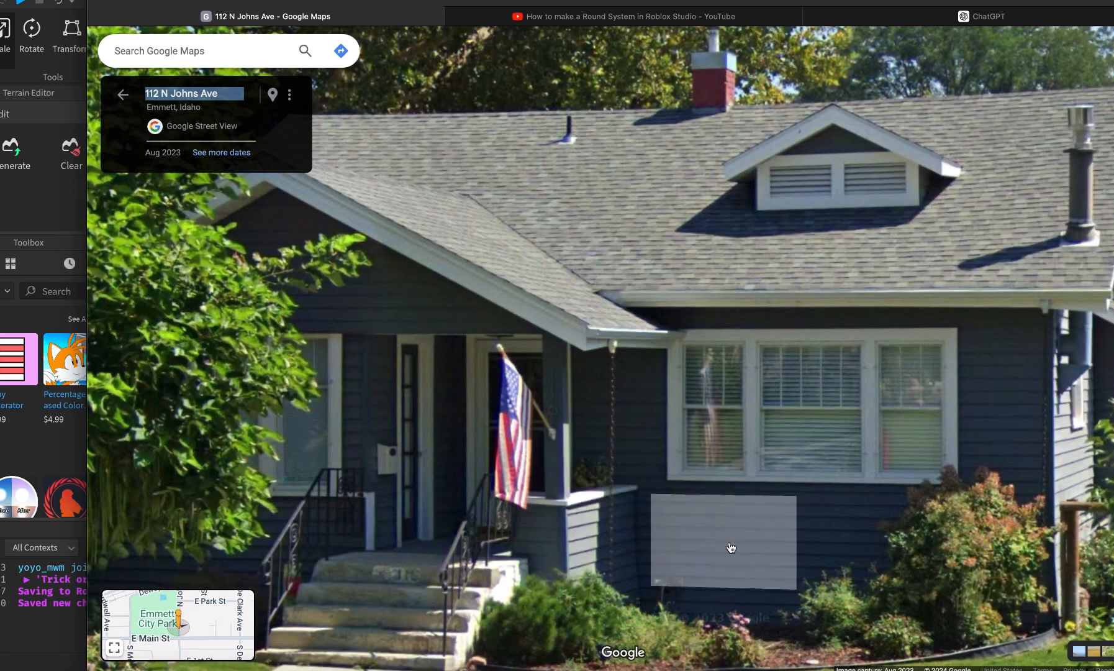
pyautogui.press('super+Tab')
pyautogui.moveTo(803, 439); pyautogui.dragTo(803, 439, button='right')
# Slide the porch block to the right.
pyautogui.press('super+2')
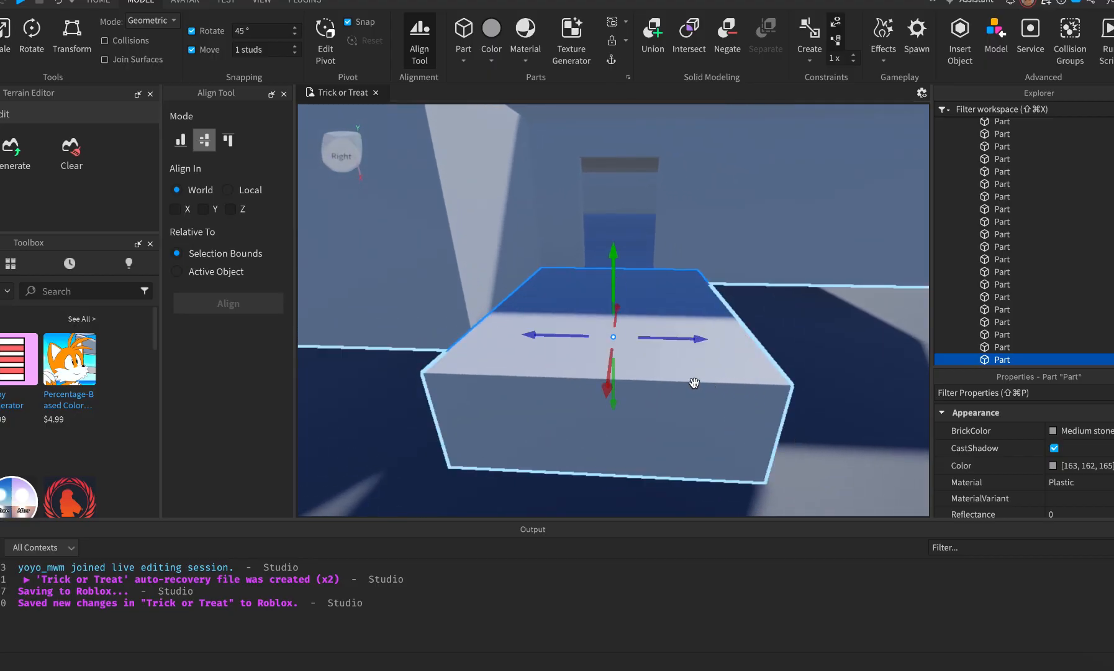
pyautogui.moveTo(544, 337); pyautogui.dragTo(586, 343)
pyautogui.press('super+Tab')
pyautogui.press('super+Tab')
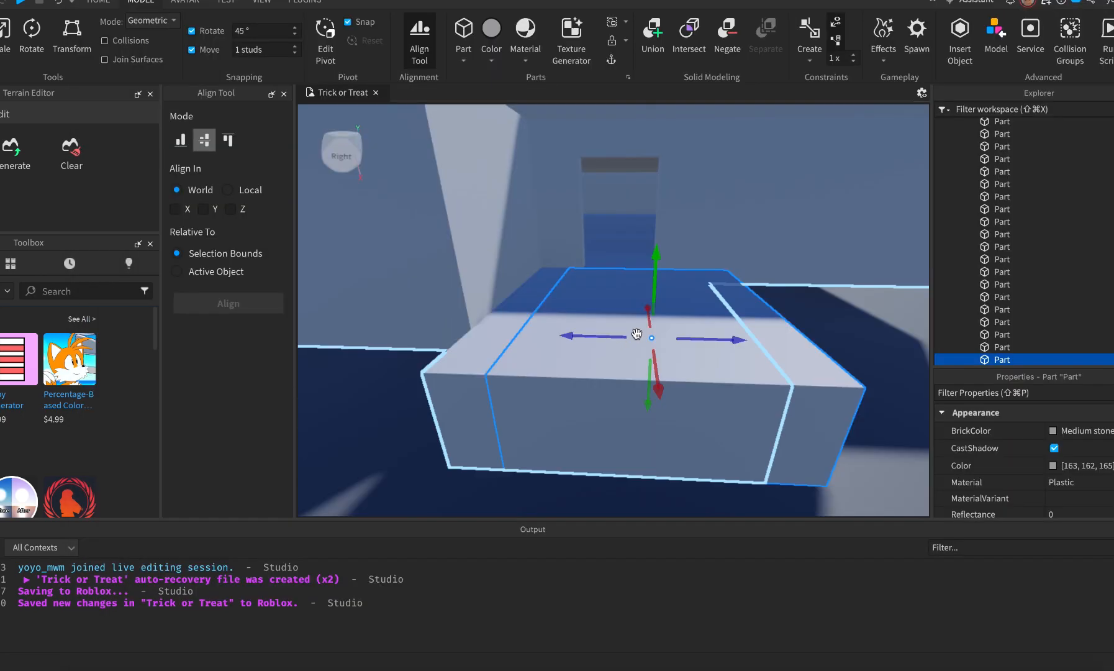
# Narrow the block and stretch it upward into a tall corner post, matching the reference.
pyautogui.press('super+3')
pyautogui.moveTo(537, 339); pyautogui.dragTo(698, 358)
pyautogui.press('f')
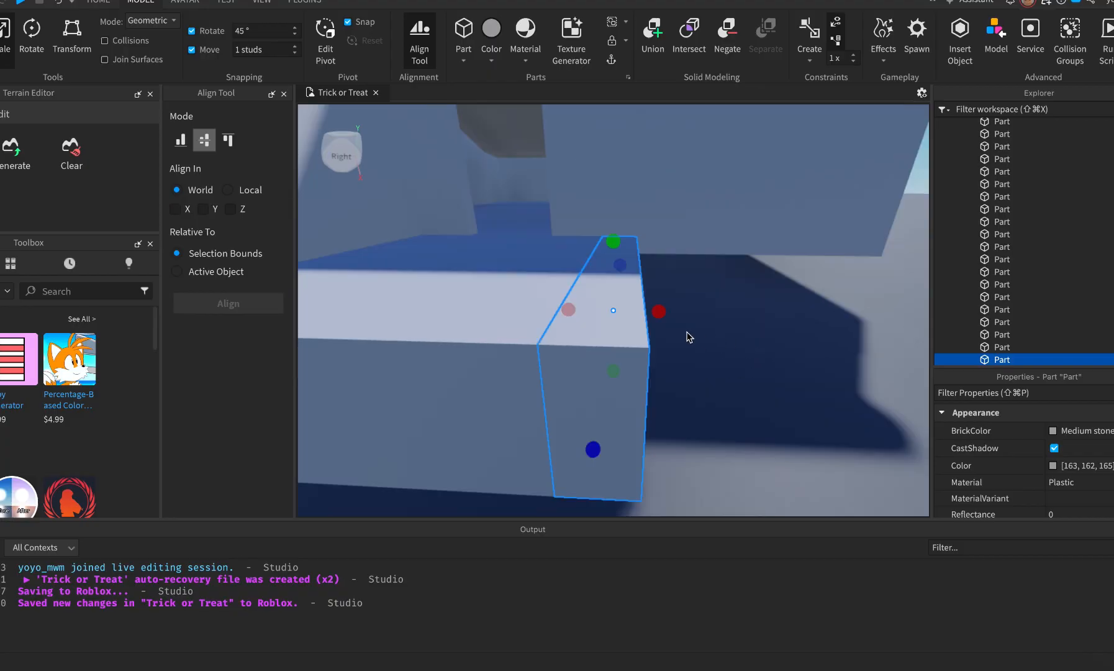
pyautogui.moveTo(615, 241); pyautogui.dragTo(616, 197)
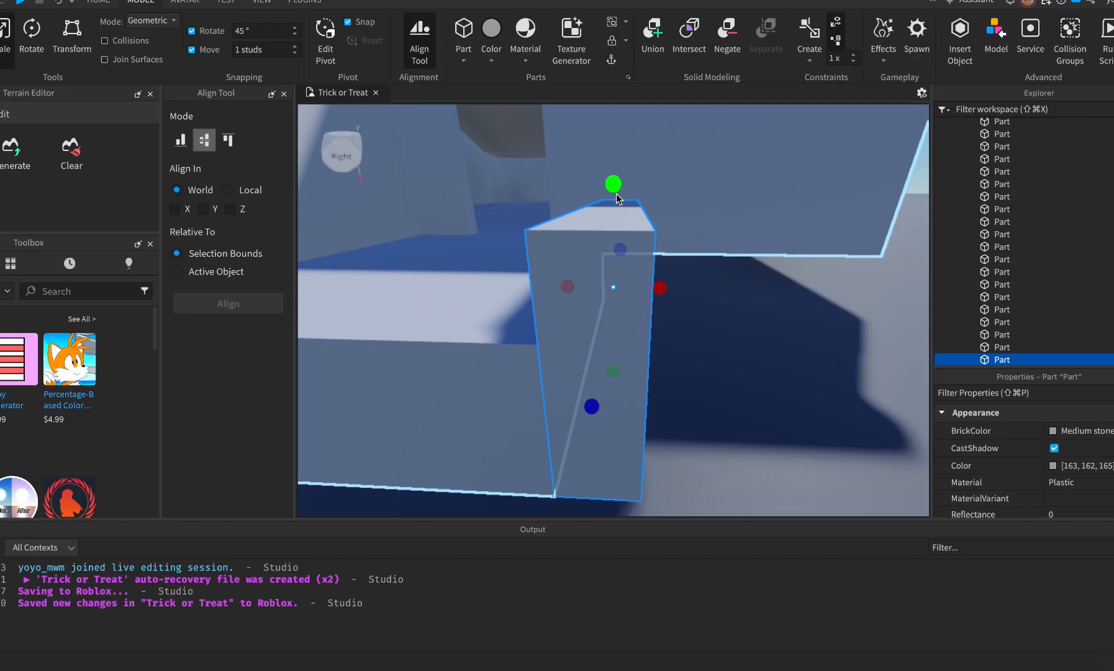
pyautogui.scroll(-3, 714, 333)
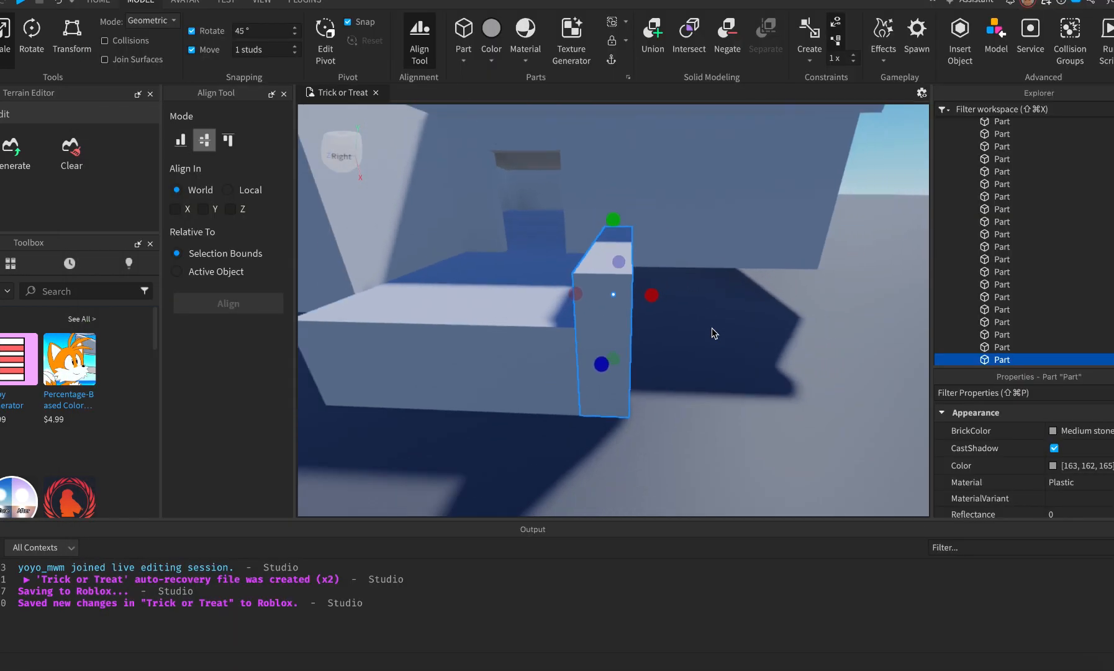
pyautogui.press('super+Tab')
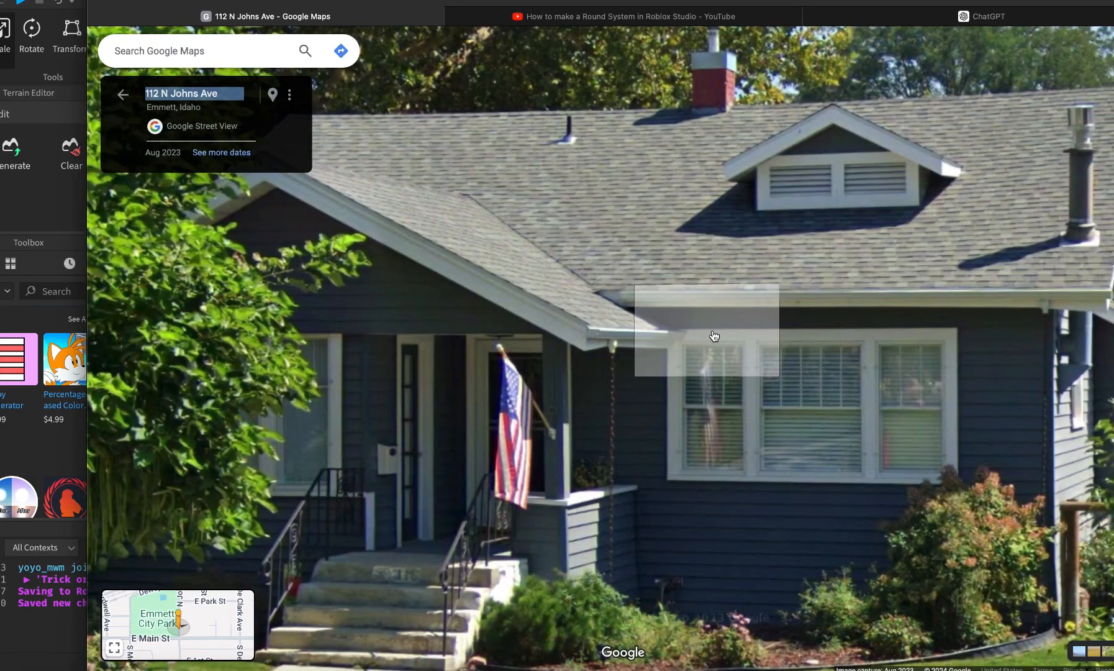
pyautogui.press('super+Tab')
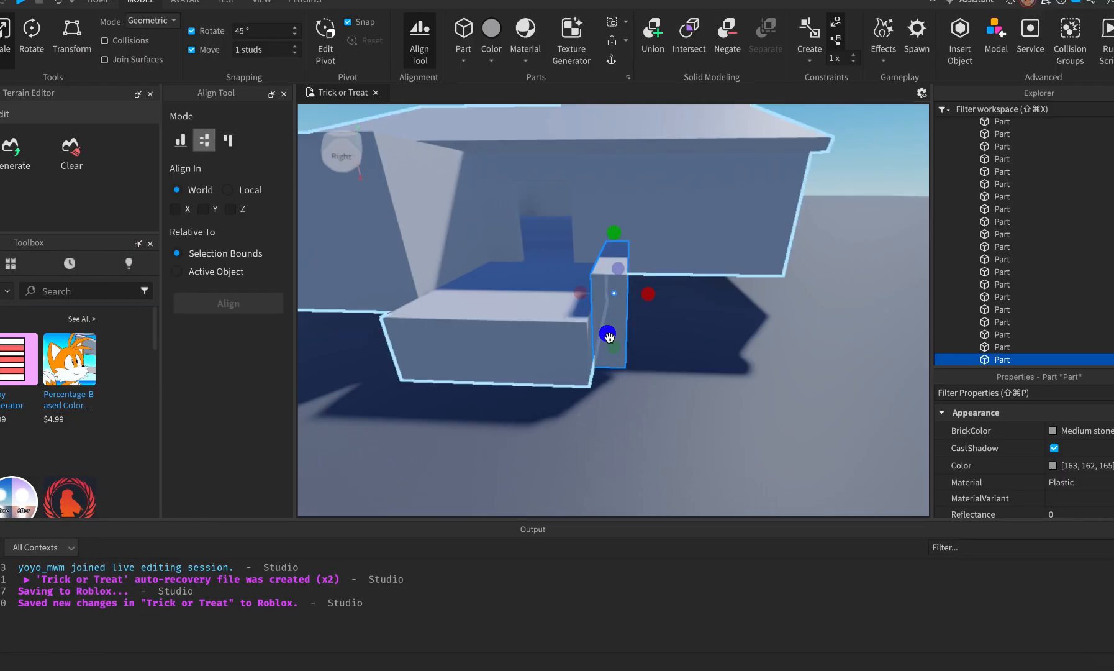
pyautogui.press('super+Tab')
pyautogui.press('super+Tab')
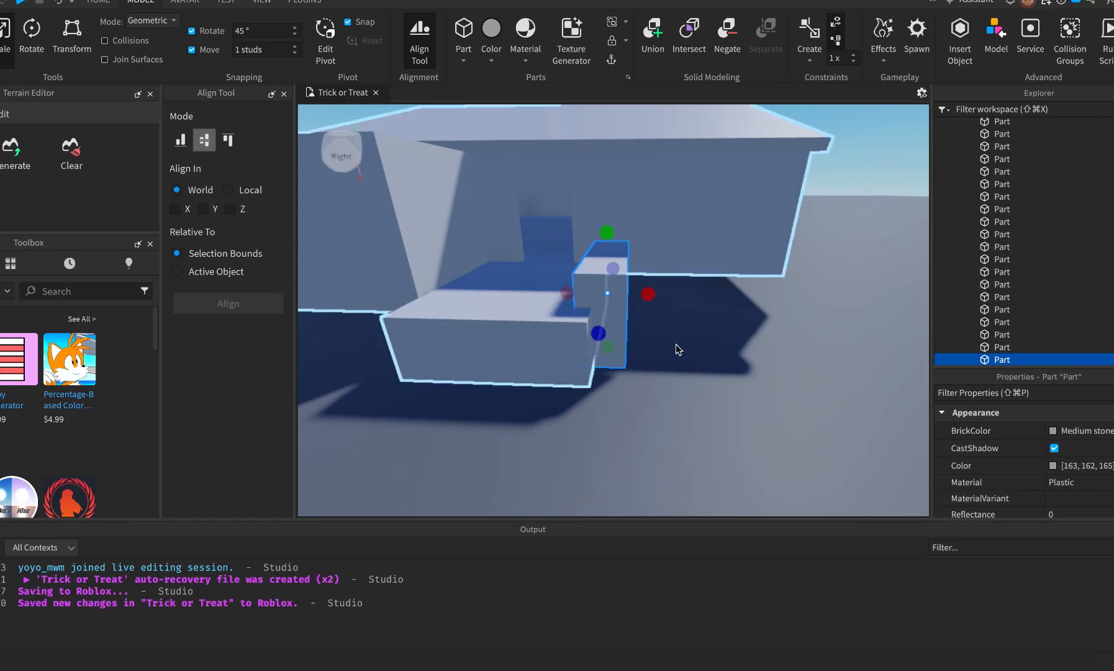
pyautogui.press('super+Tab')
pyautogui.press('super+Tab')
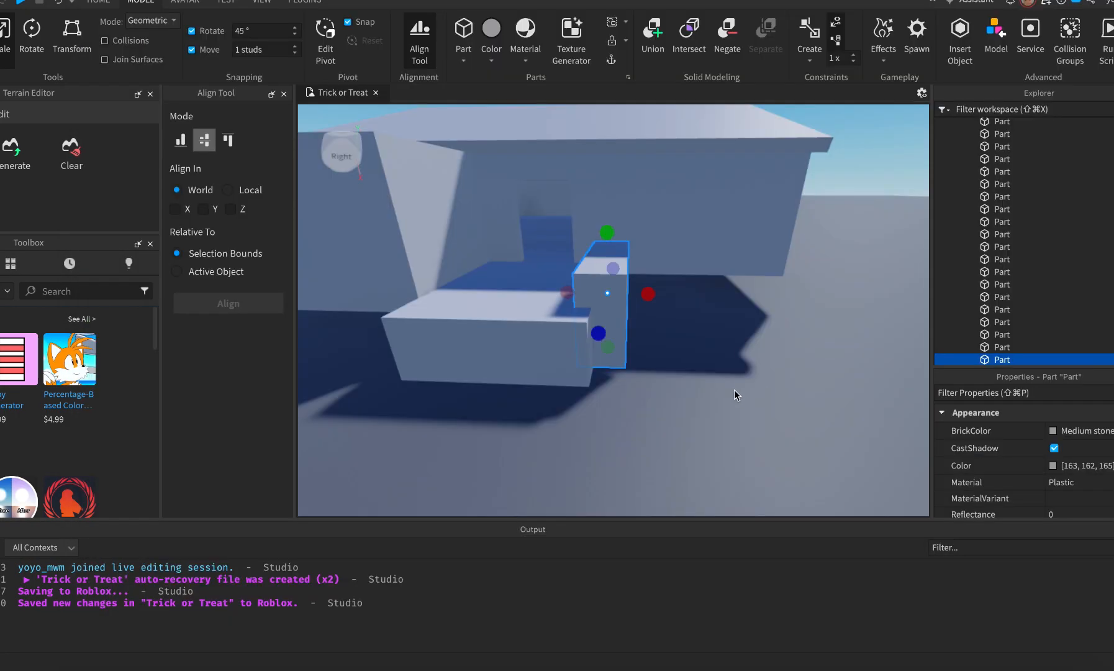
pyautogui.press('super+Tab')
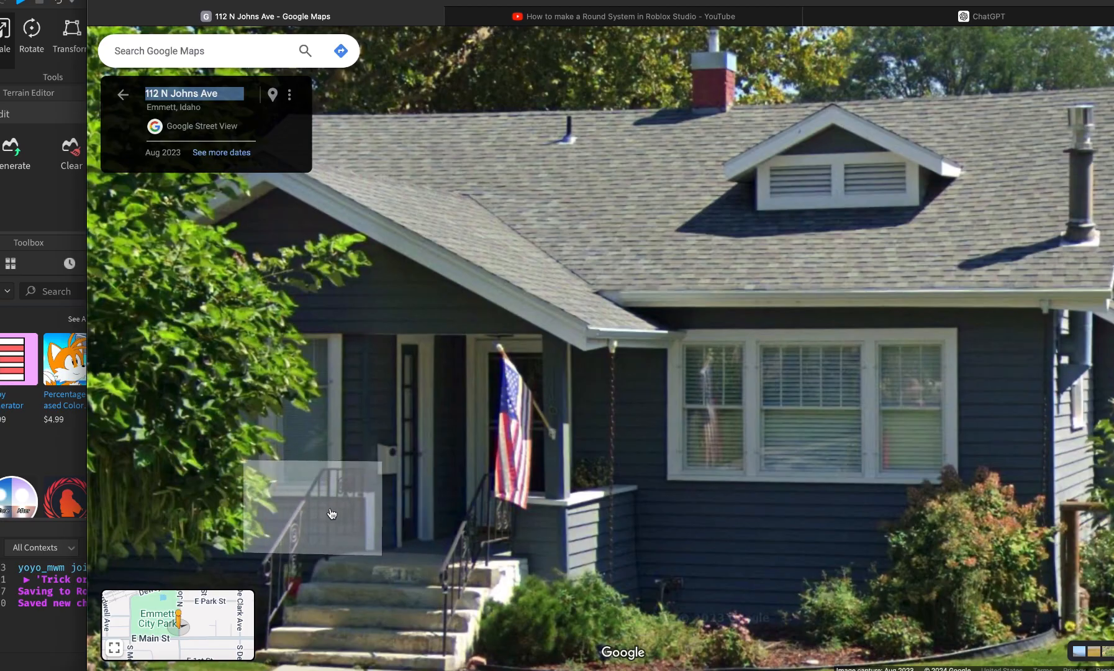
pyautogui.press('super+Tab')
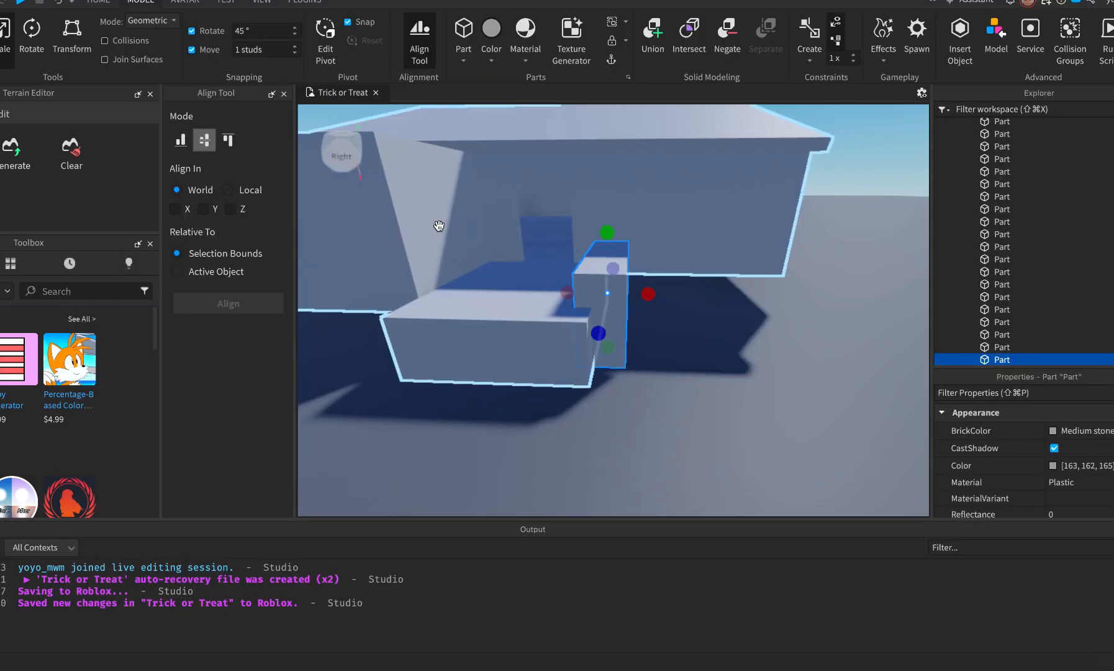
# Insert a new Part and drag it behind the wall near the porch.
pyautogui.click(599, 477)
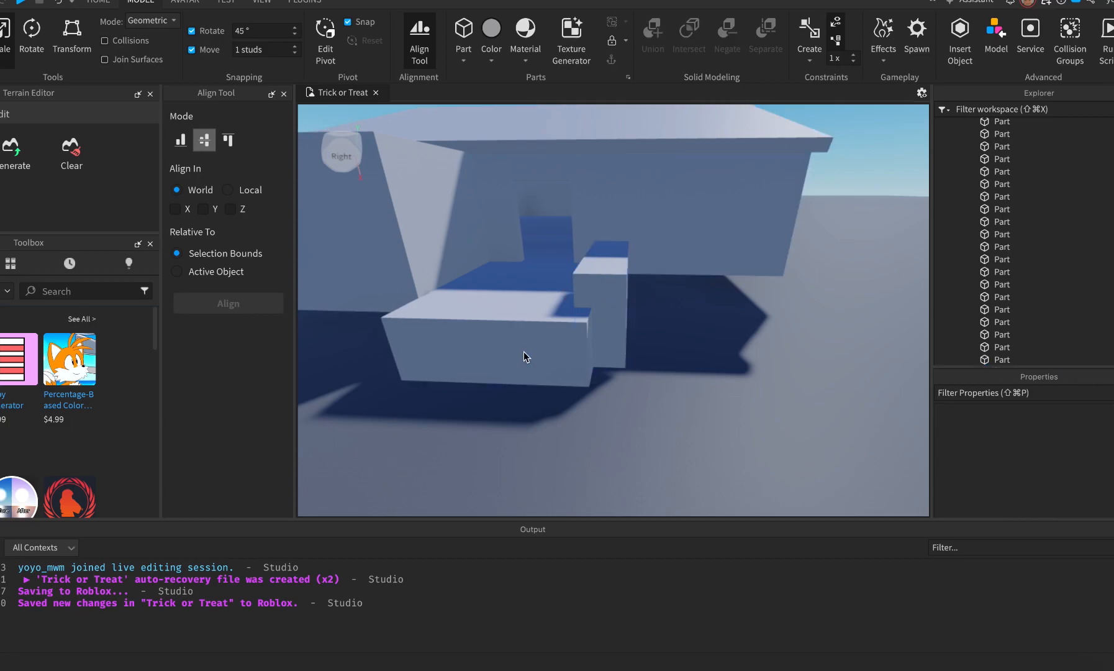
pyautogui.click(437, 232)
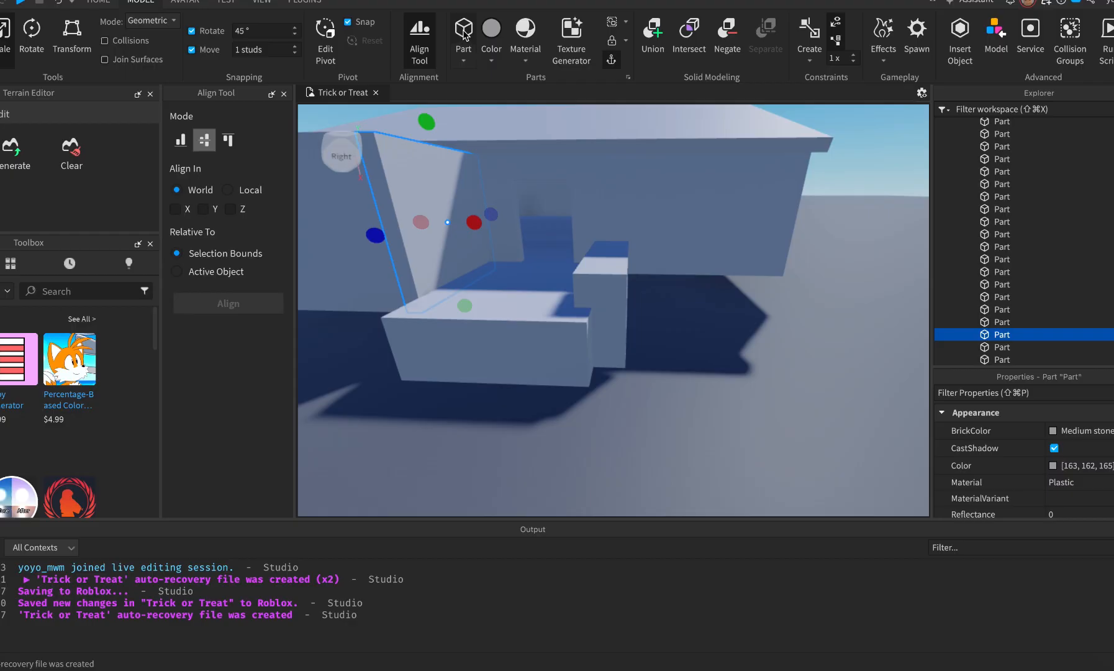
pyautogui.click(464, 36)
pyautogui.moveTo(601, 258); pyautogui.dragTo(450, 275)
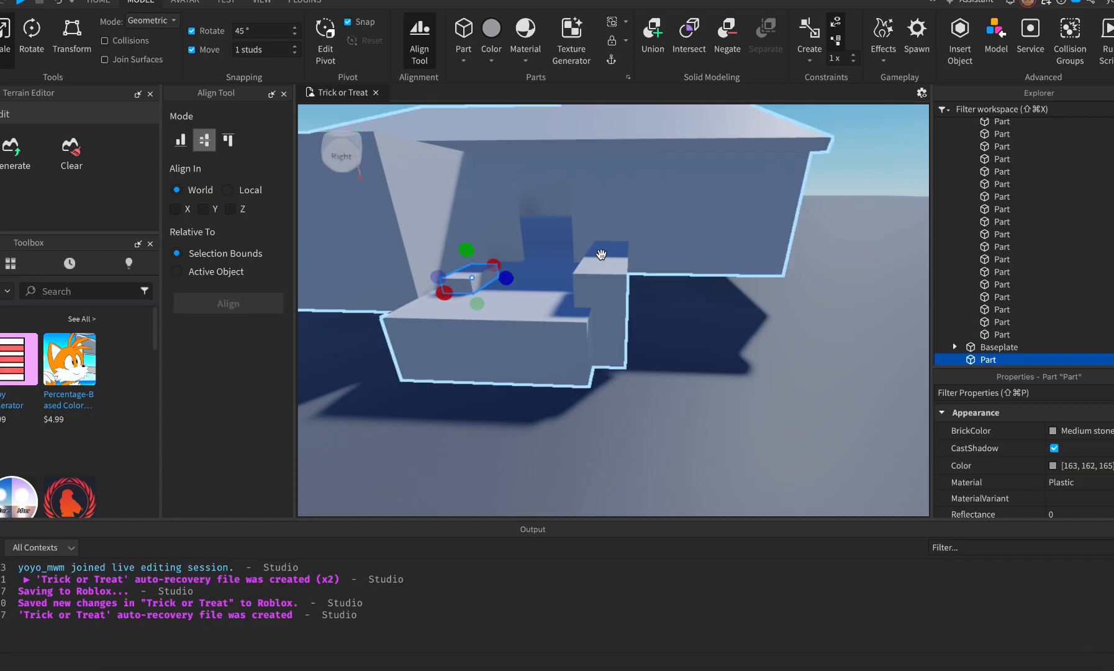
# Separate House2's doorway wall Union back into its wall and door pieces.
pyautogui.click(628, 220)
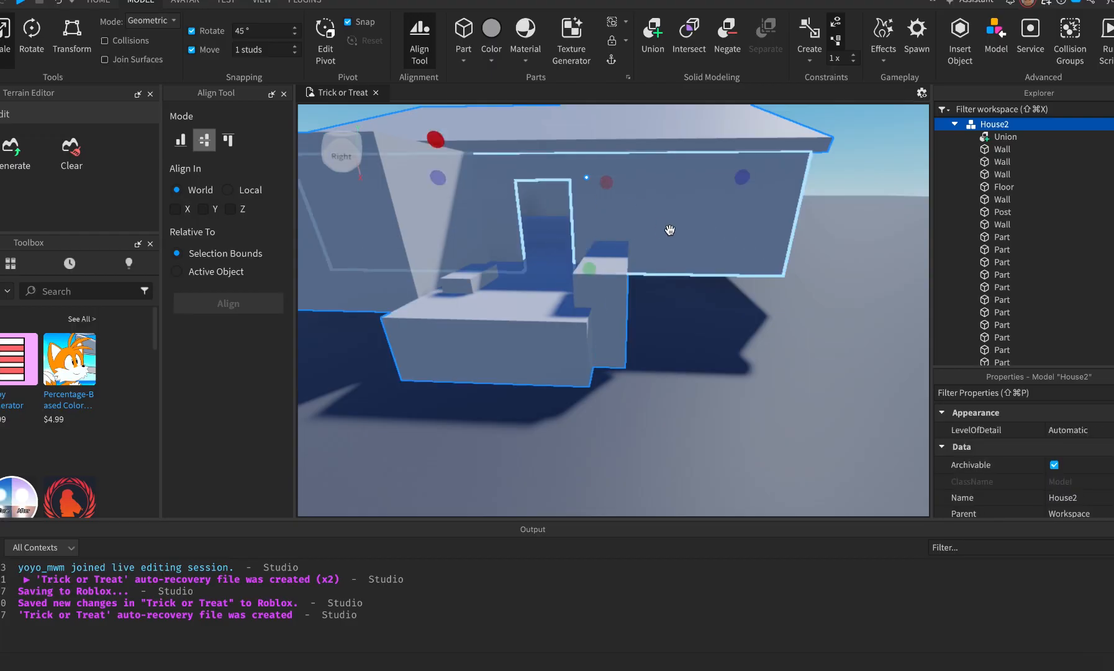
pyautogui.click(668, 223)
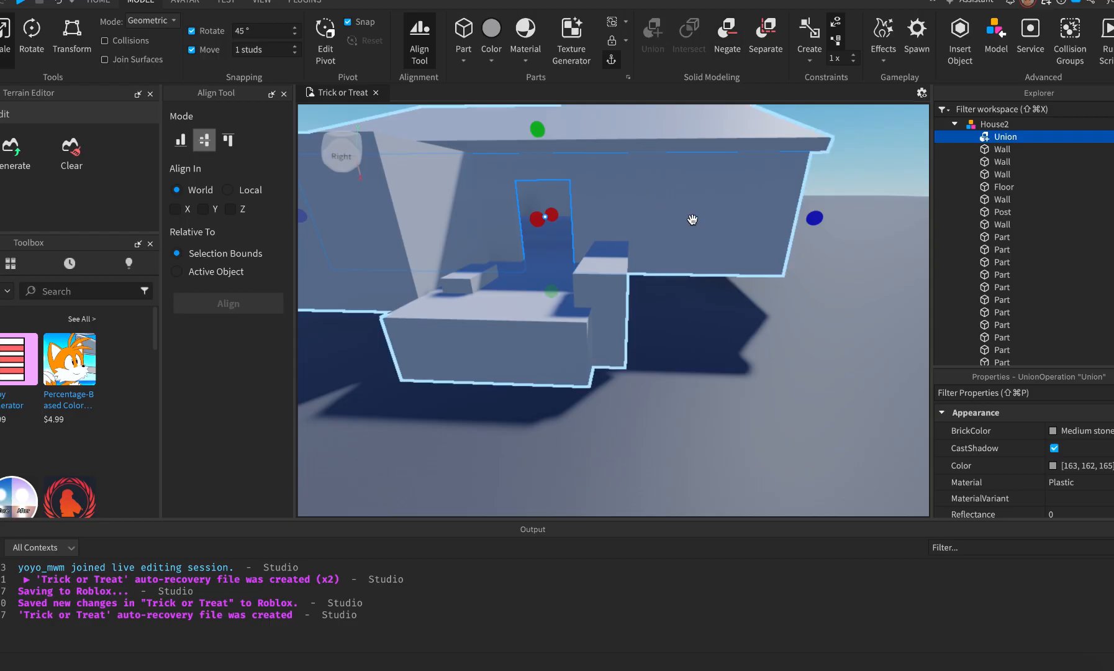
pyautogui.press('shift+super+u')
# Duplicate the door cutout and rotate the copy 90 degrees.
pyautogui.click(732, 319)
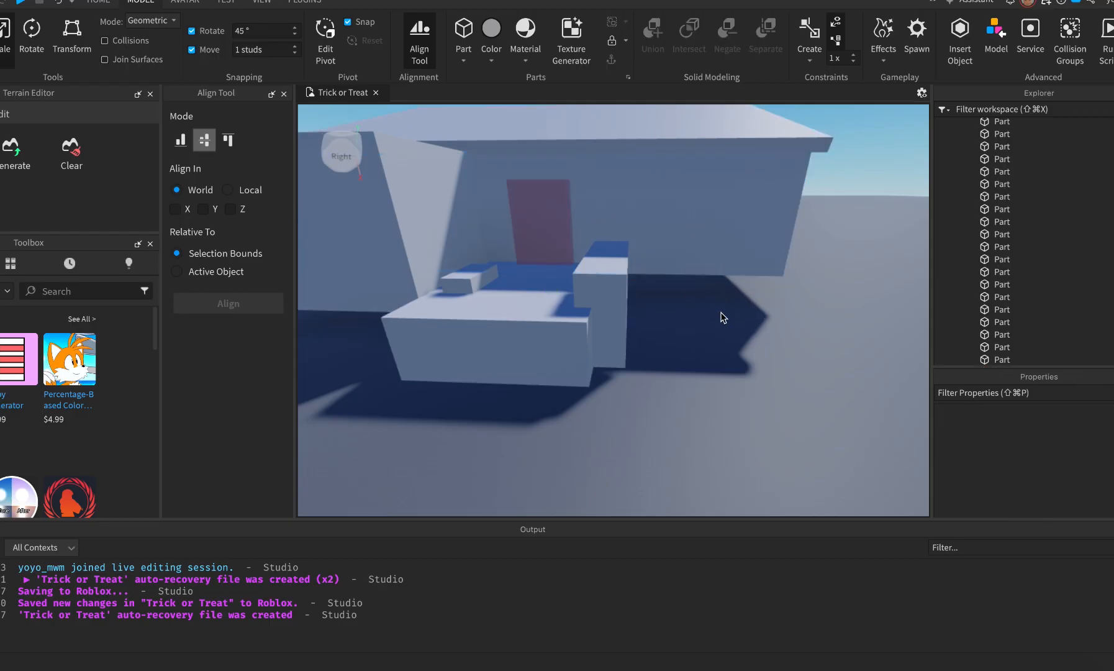
pyautogui.click(545, 221)
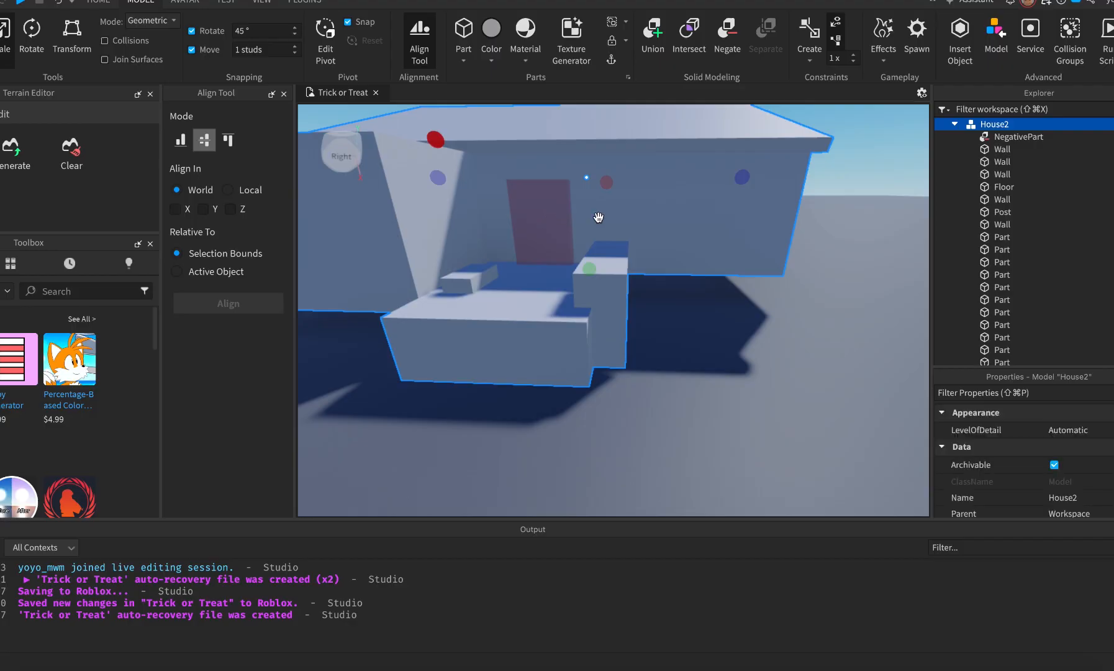
pyautogui.click(543, 222)
pyautogui.press('super+d')
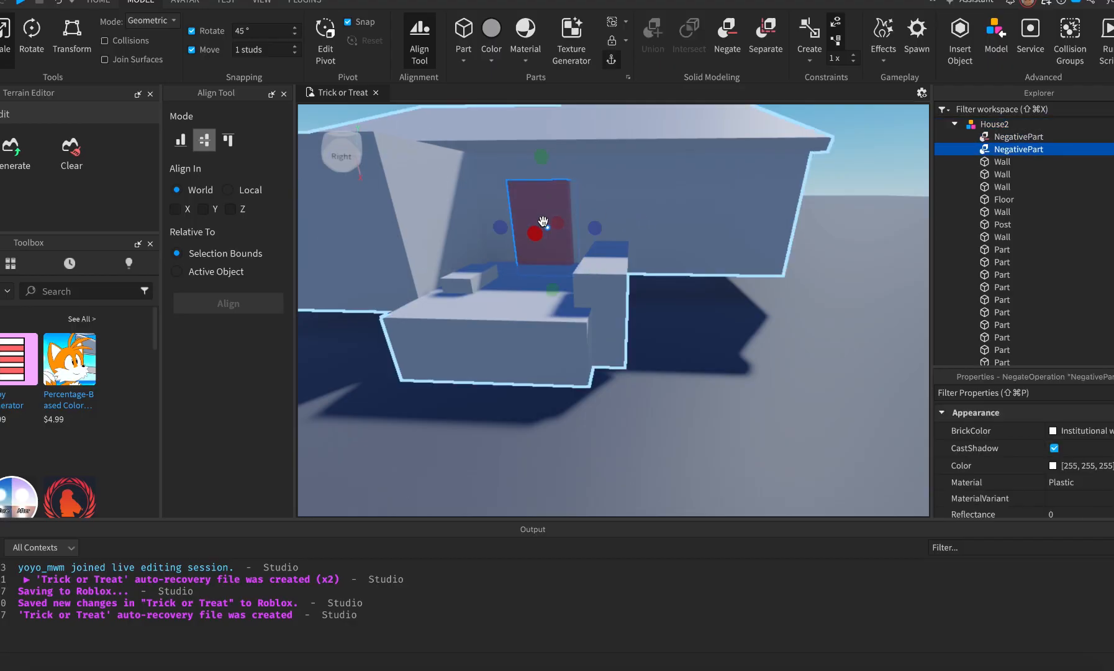
pyautogui.press('super+r')
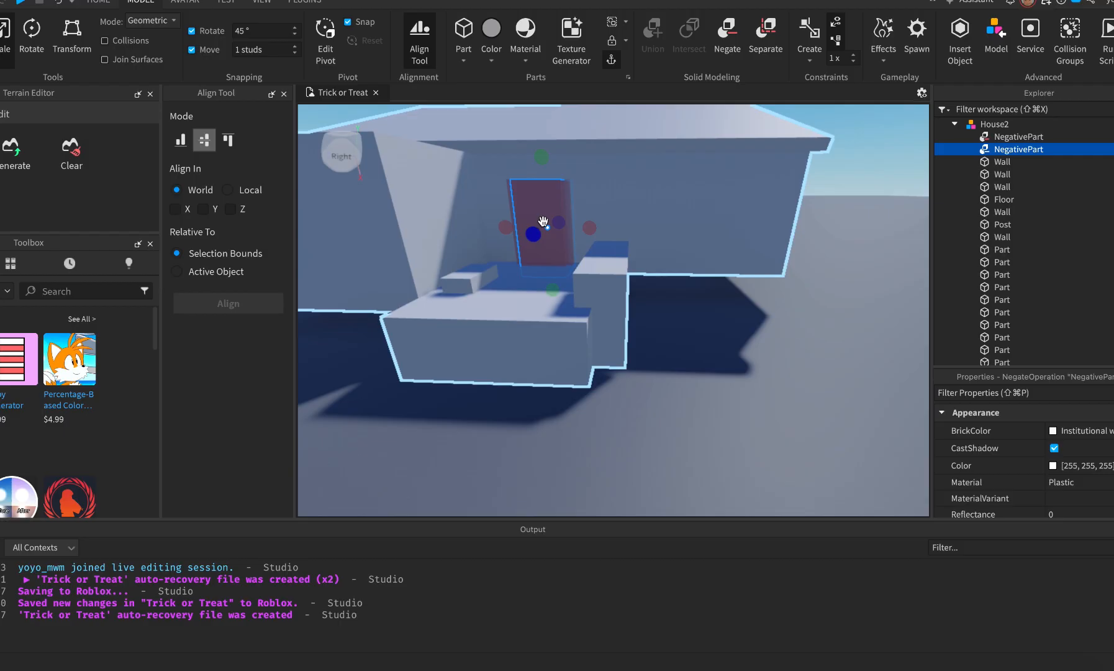
# Move the copied cutout left toward the house's side wall.
pyautogui.press('super+2')
pyautogui.moveTo(523, 235); pyautogui.dragTo(454, 261)
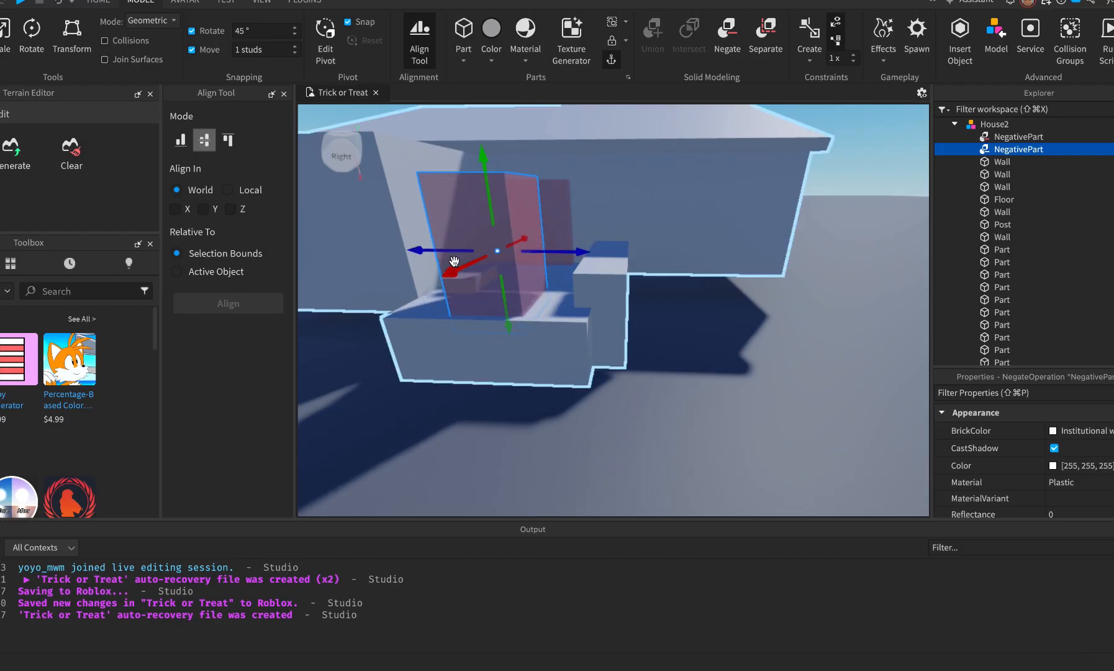
pyautogui.press('f')
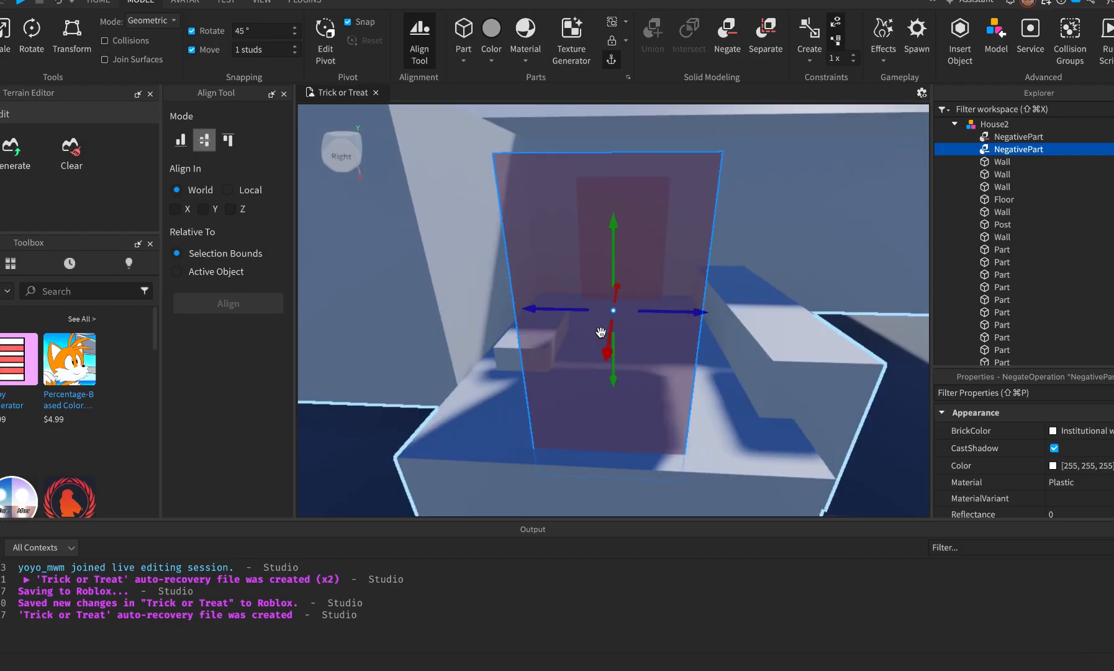
pyautogui.moveTo(692, 306); pyautogui.dragTo(593, 306)
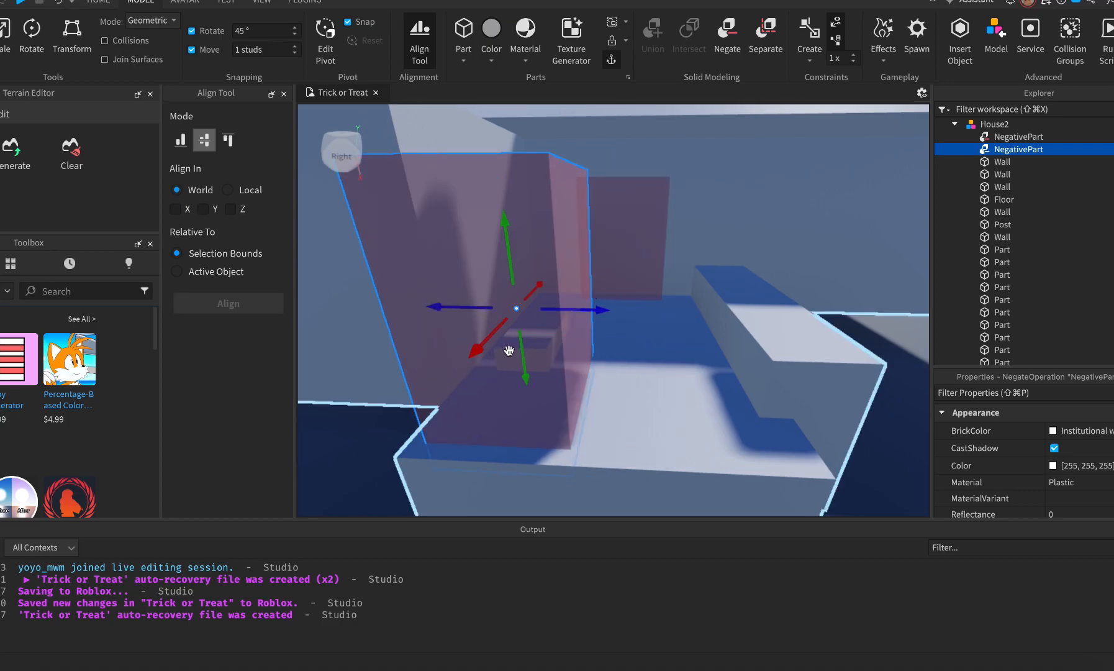
pyautogui.moveTo(483, 348); pyautogui.dragTo(512, 297)
pyautogui.moveTo(619, 278); pyautogui.dragTo(545, 273)
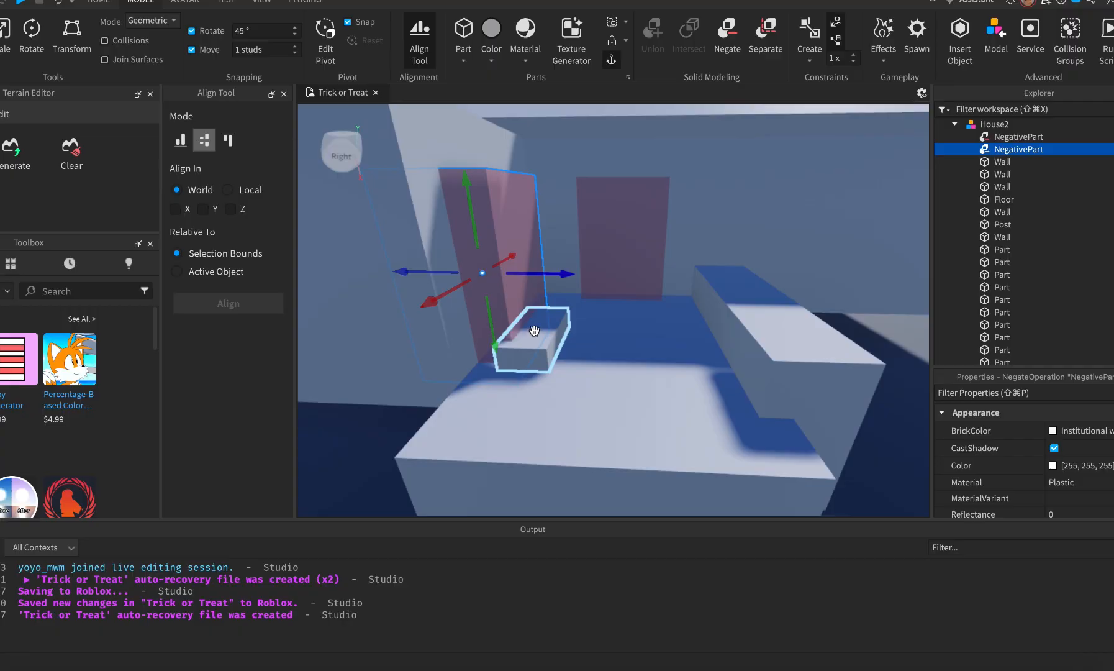
# Fine-tune the cutout's position on the side wall against the Street View reference.
pyautogui.press('f')
pyautogui.moveTo(534, 310); pyautogui.dragTo(536, 311, button='right')
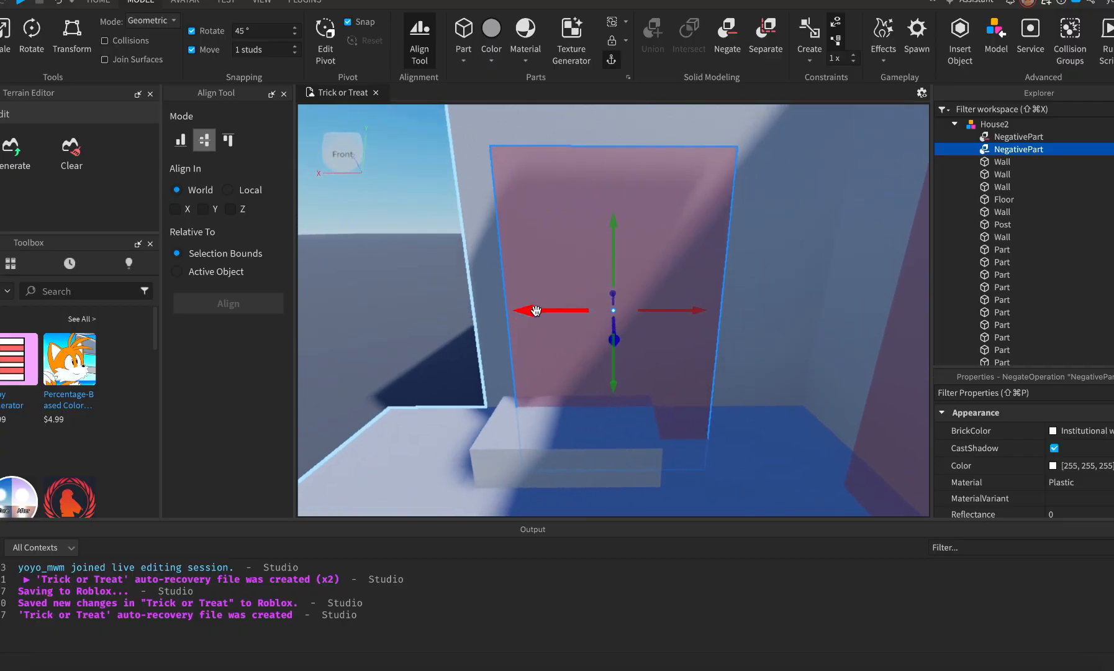
pyautogui.moveTo(536, 309); pyautogui.dragTo(598, 314)
pyautogui.press('super+Tab')
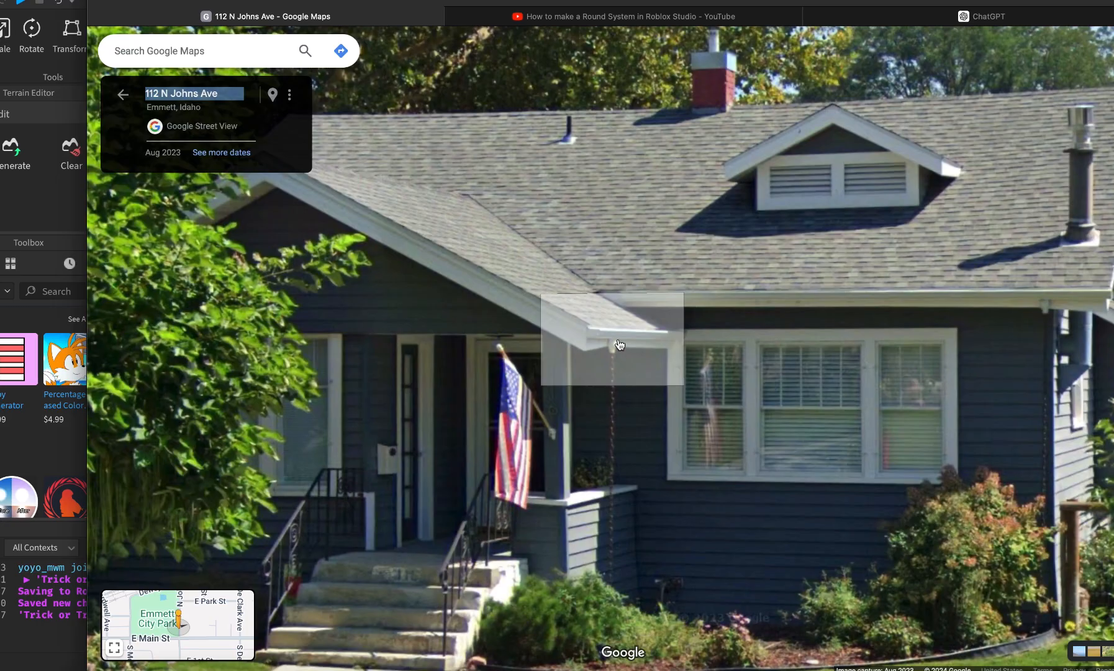
pyautogui.press('super+Tab')
pyautogui.press('super+Tab')
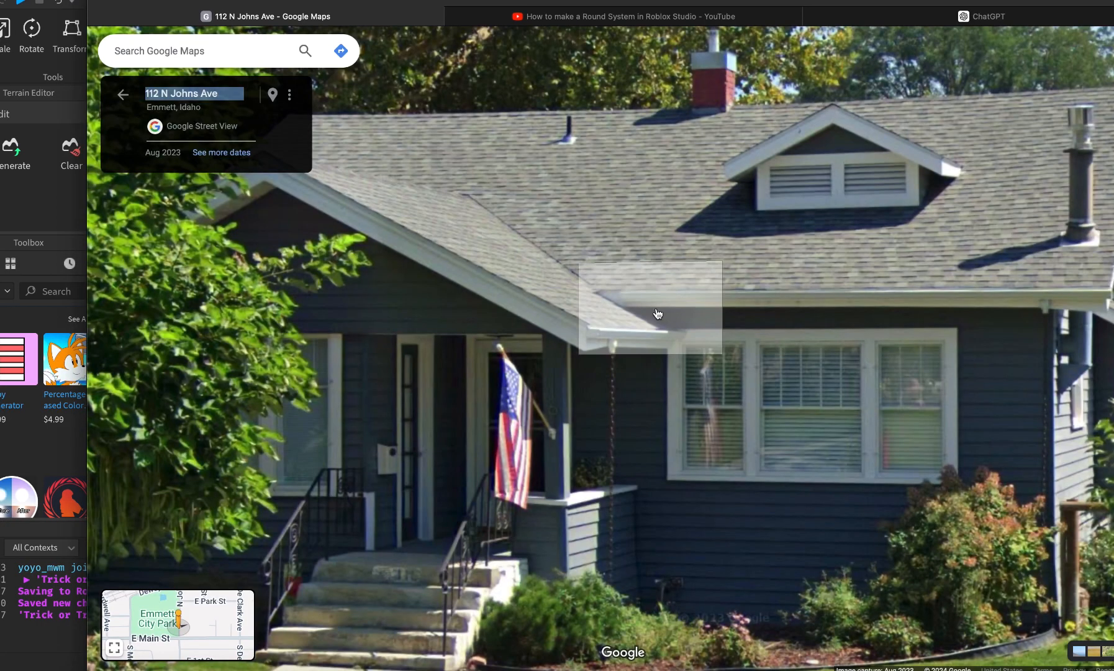
pyautogui.press('super+Tab')
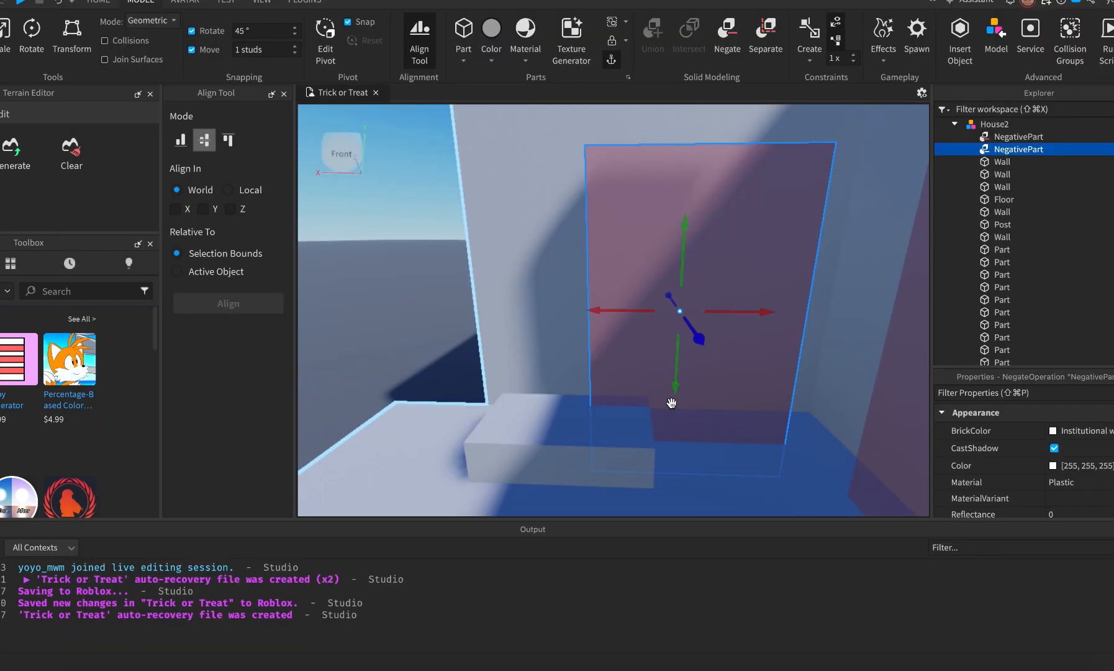
pyautogui.moveTo(670, 402); pyautogui.dragTo(666, 398, button='right')
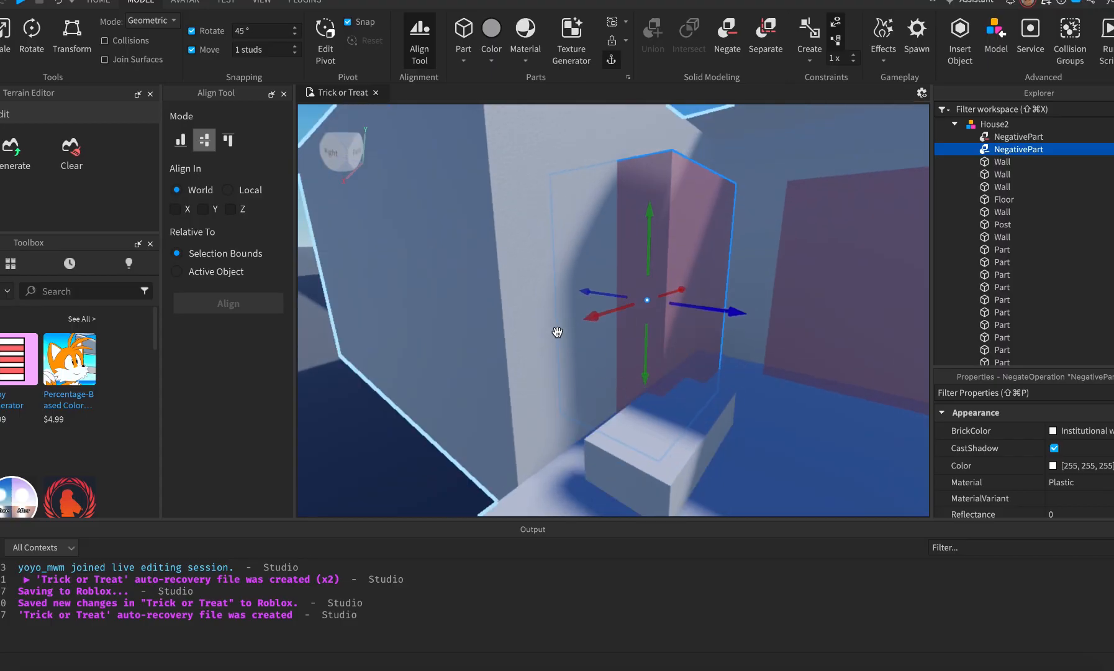
# Union the cutout with the side wall, then undo the combine.
pyautogui.click(545, 247)
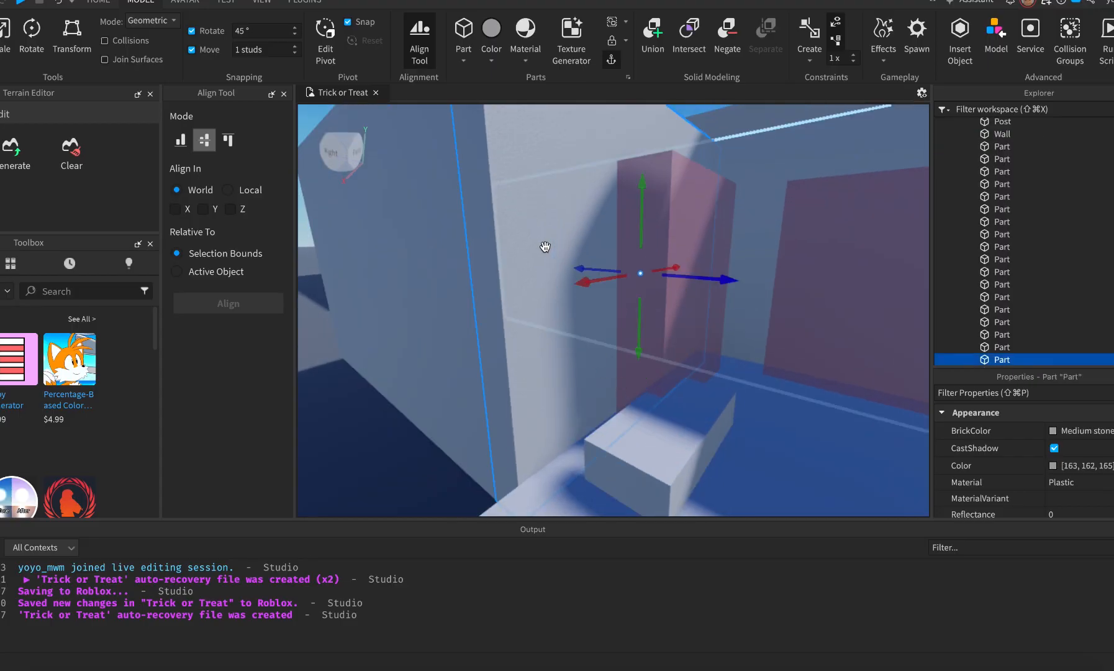
pyautogui.click(650, 33)
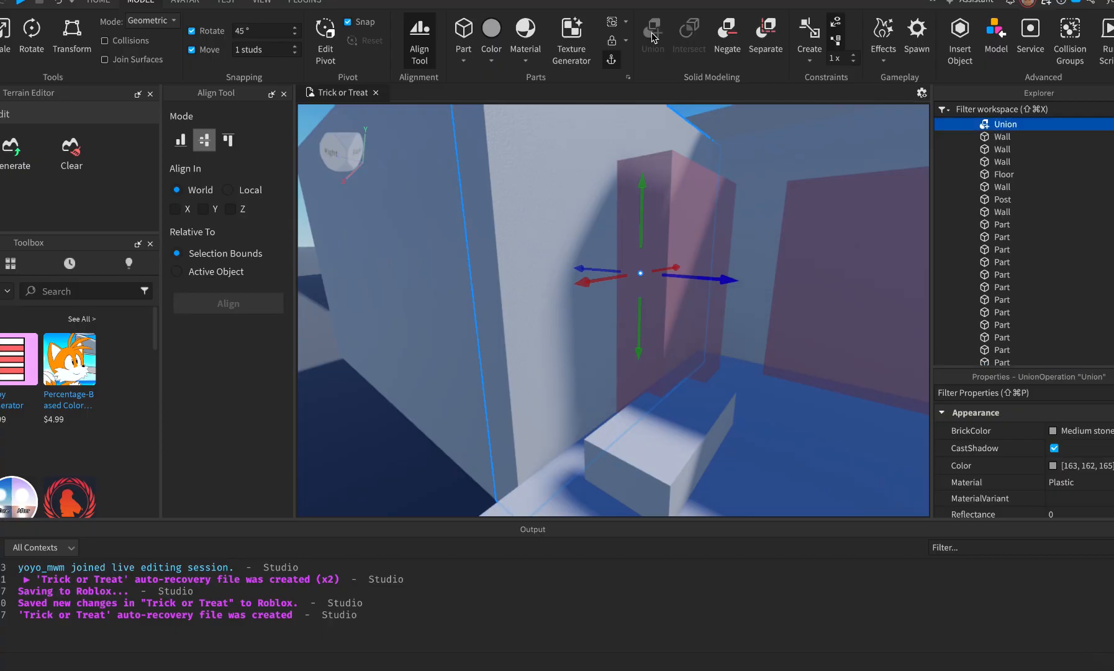
pyautogui.click(775, 418)
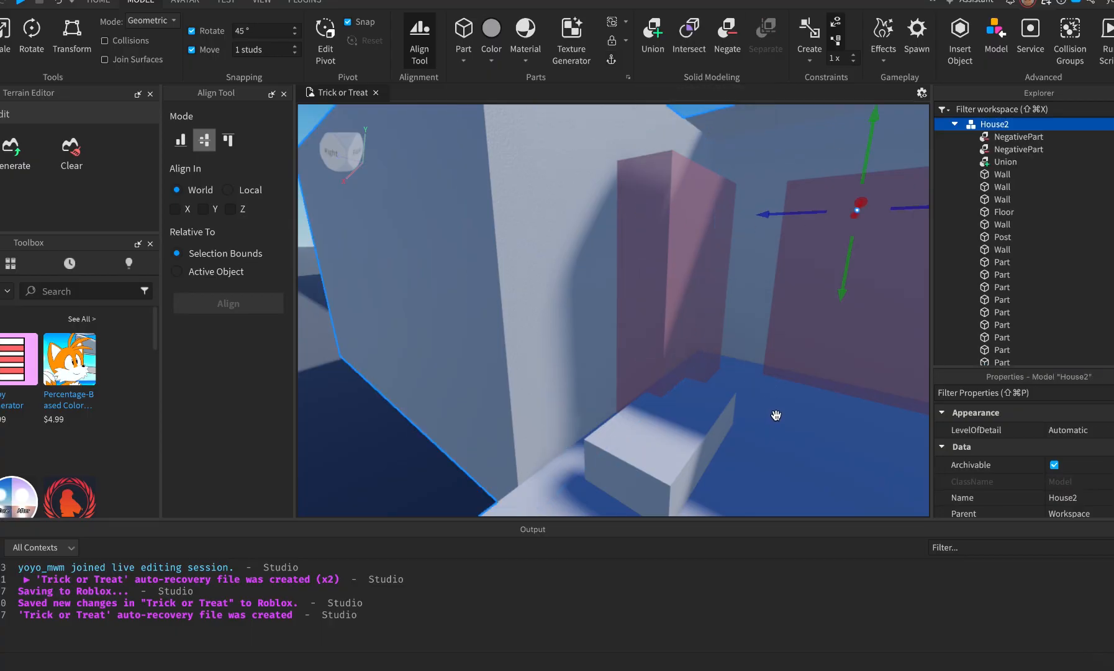
pyautogui.press('super+z')
# Union the copied cutout with the side wall to form the new doorway.
pyautogui.click(664, 195)
pyautogui.click(670, 291)
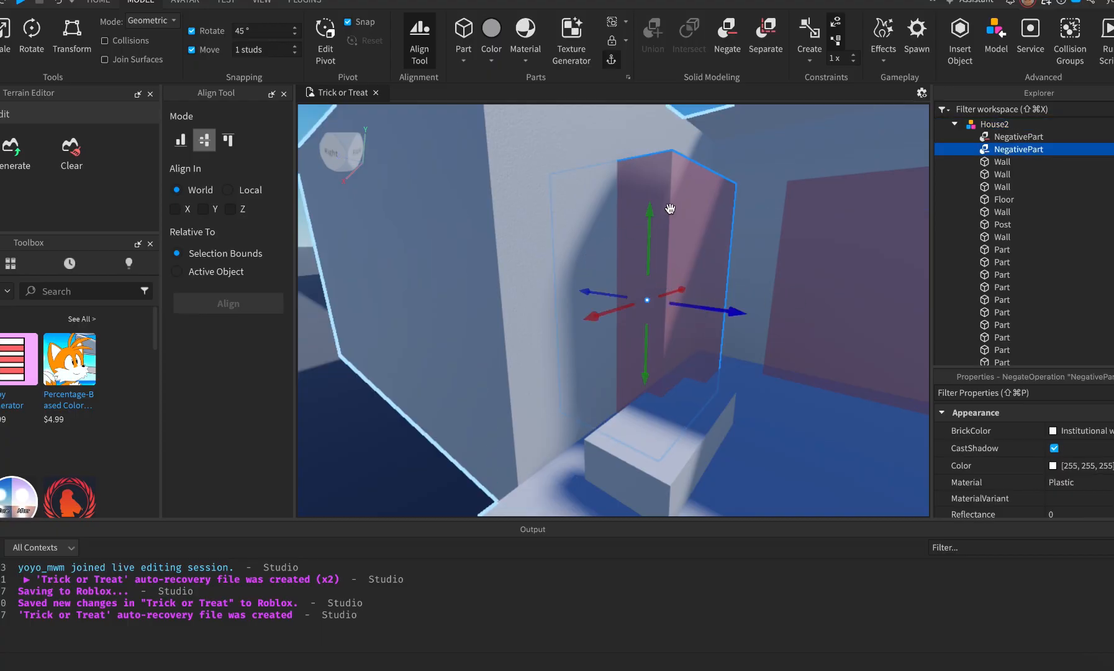
pyautogui.keyDown('shift'); pyautogui.click(565, 209); pyautogui.keyUp('shift')
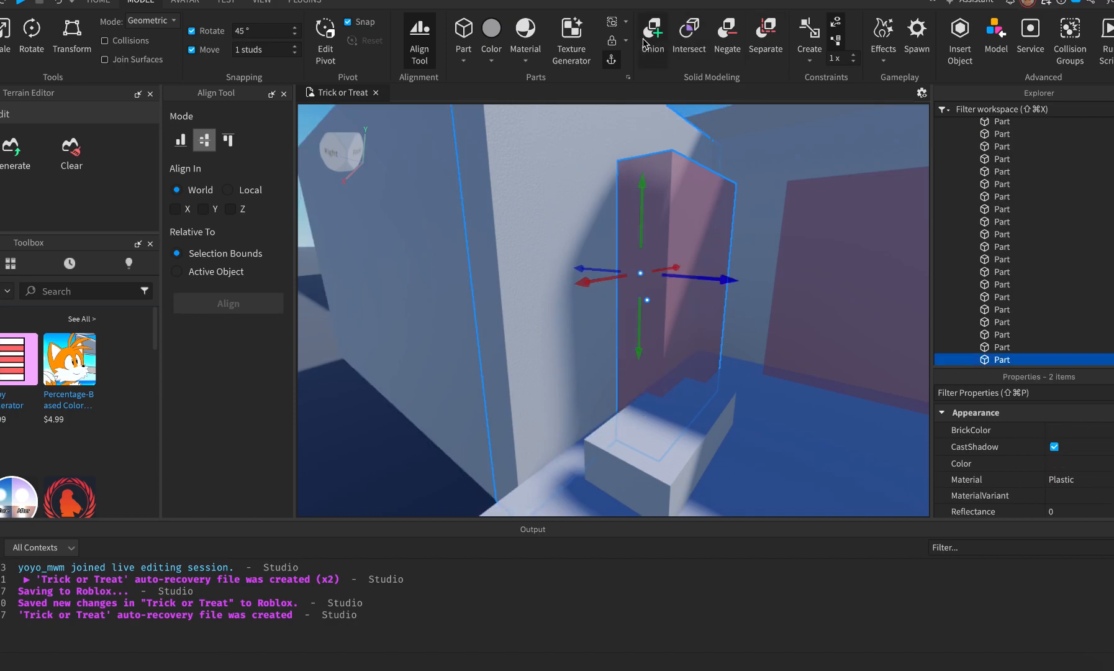
pyautogui.click(659, 26)
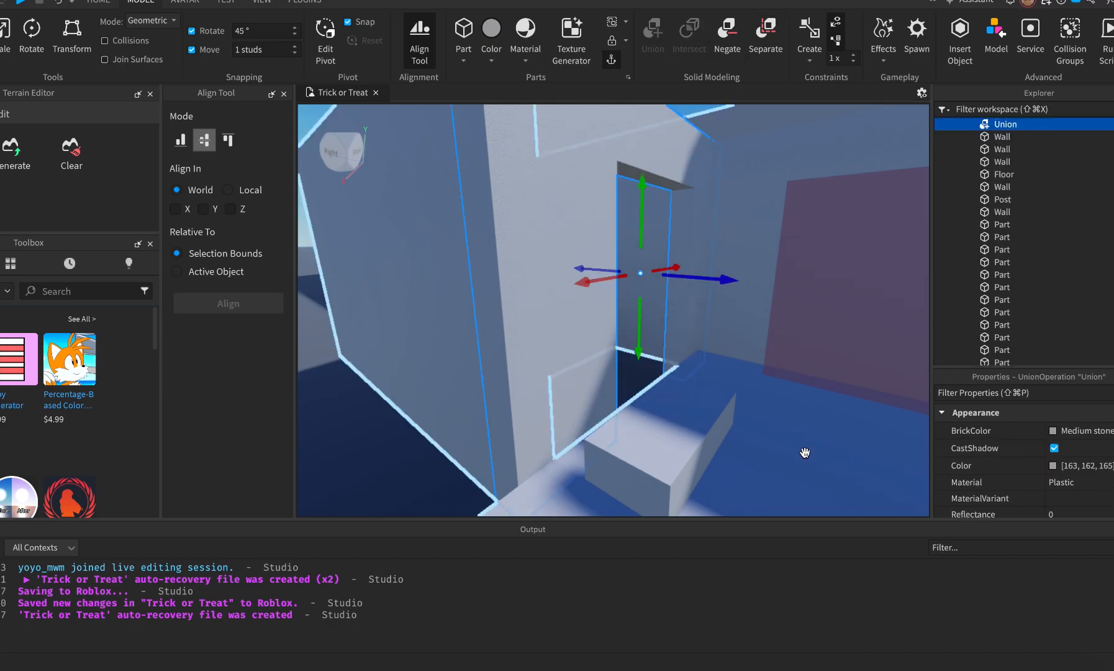
pyautogui.scroll(3, 806, 457)
pyautogui.moveTo(806, 458); pyautogui.dragTo(805, 456, button='right')
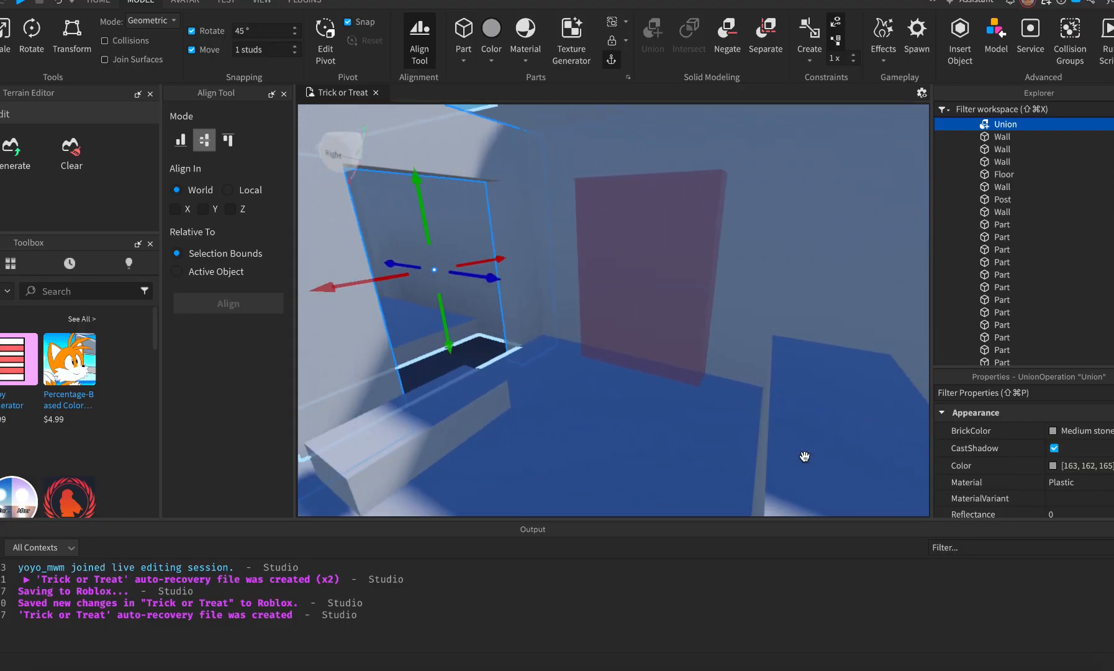
pyautogui.press('s')
pyautogui.press('a')
pyautogui.click(473, 477)
# Slide the room's floor piece up toward the doorway.
pyautogui.press('d')
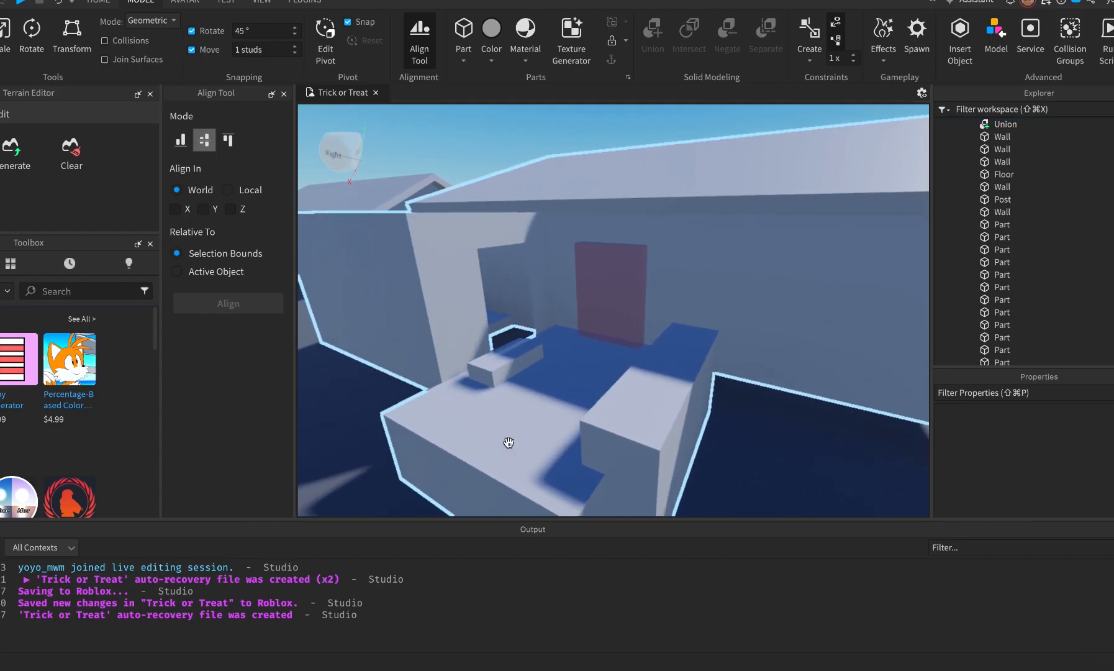
pyautogui.press('w')
pyautogui.moveTo(493, 396); pyautogui.dragTo(601, 388, button='right')
pyautogui.scroll(-2, 602, 389)
pyautogui.click(649, 423)
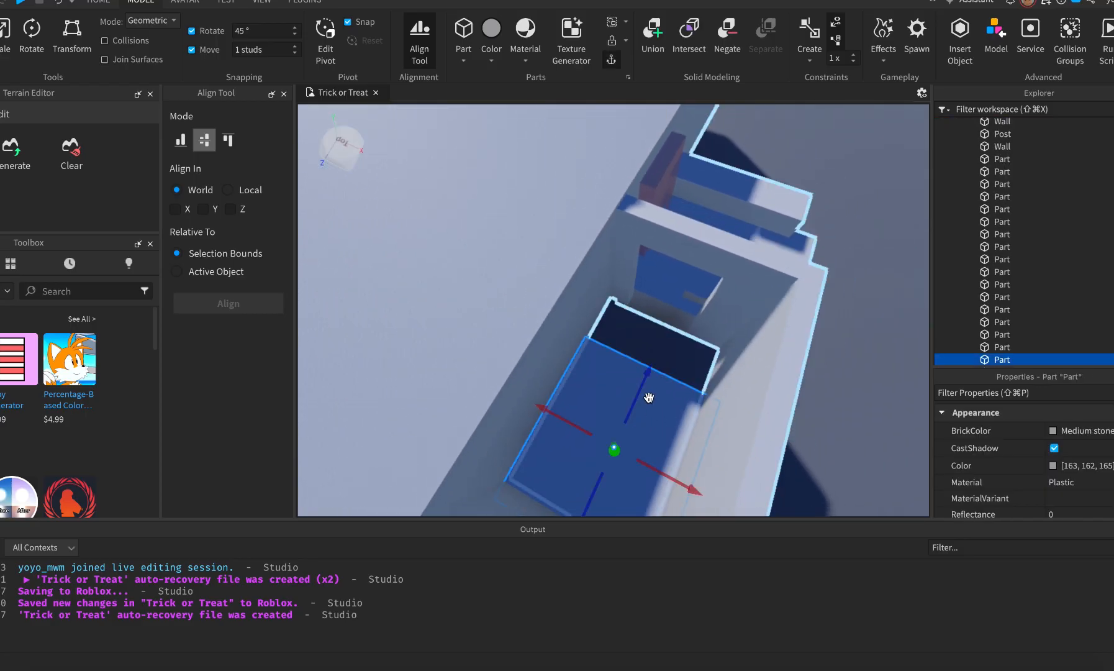
pyautogui.moveTo(649, 397); pyautogui.dragTo(690, 314)
pyautogui.press('f')
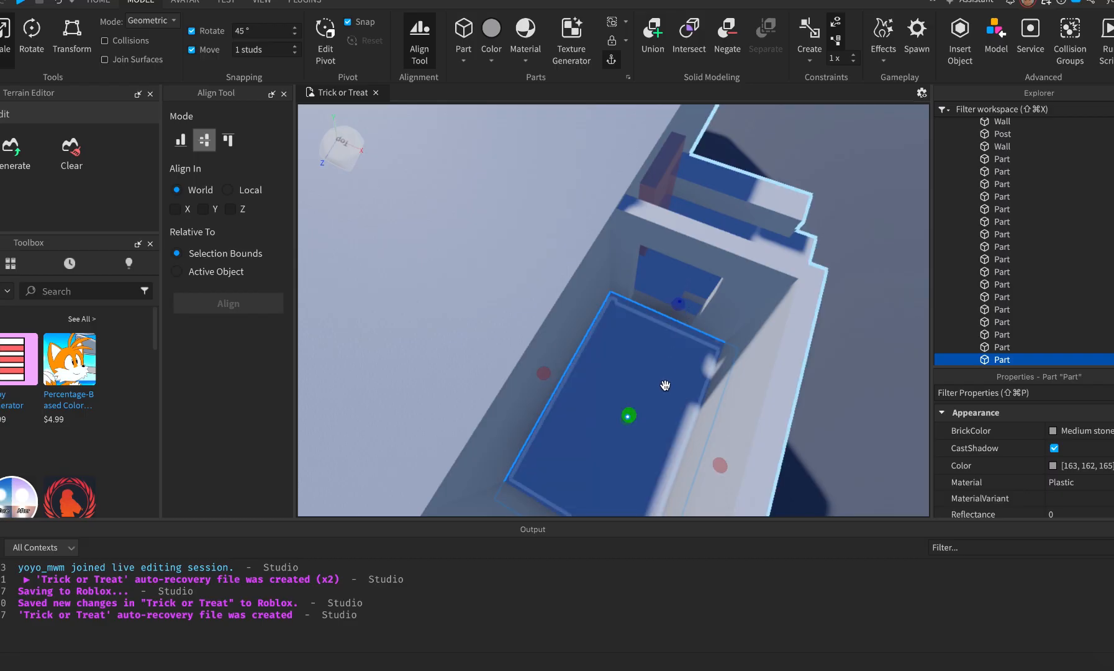
pyautogui.click(843, 407)
# Lengthen the floor piece beside the doorway to the right.
pyautogui.moveTo(679, 281); pyautogui.dragTo(679, 281, button='right')
pyautogui.scroll(3, 679, 282)
pyautogui.click(642, 297)
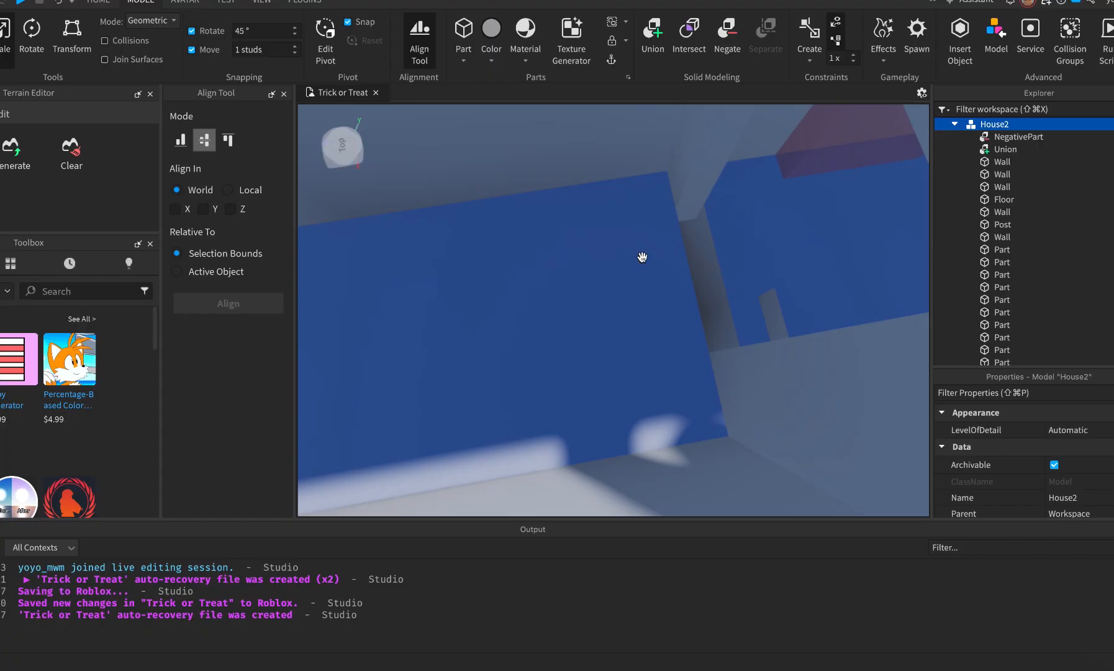
pyautogui.click(554, 265)
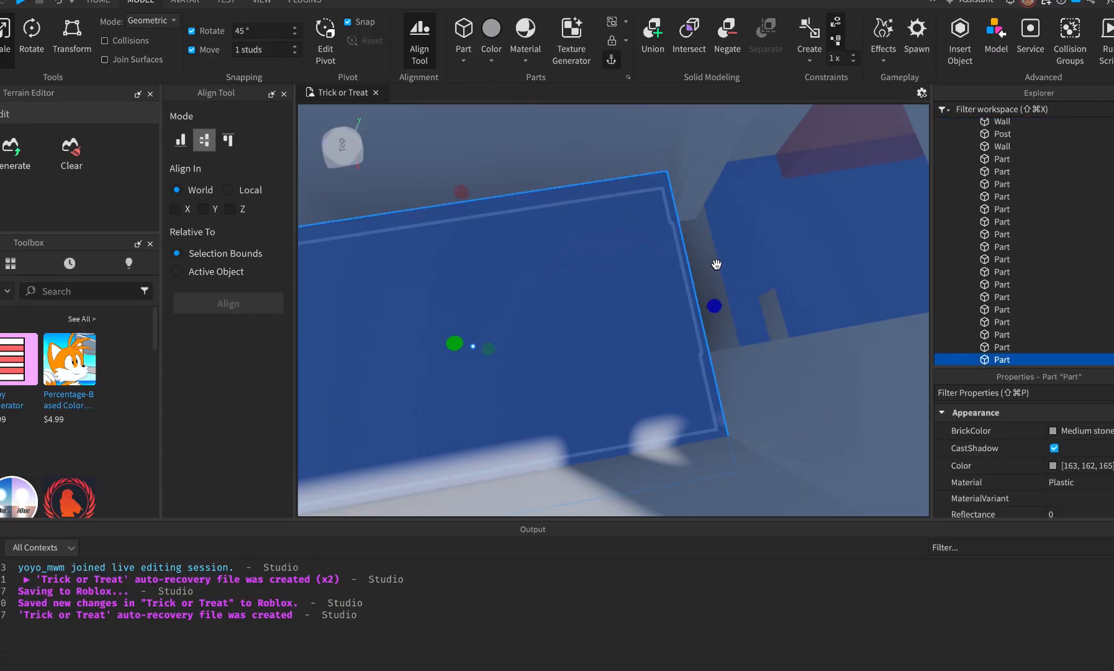
pyautogui.moveTo(714, 305); pyautogui.dragTo(751, 305)
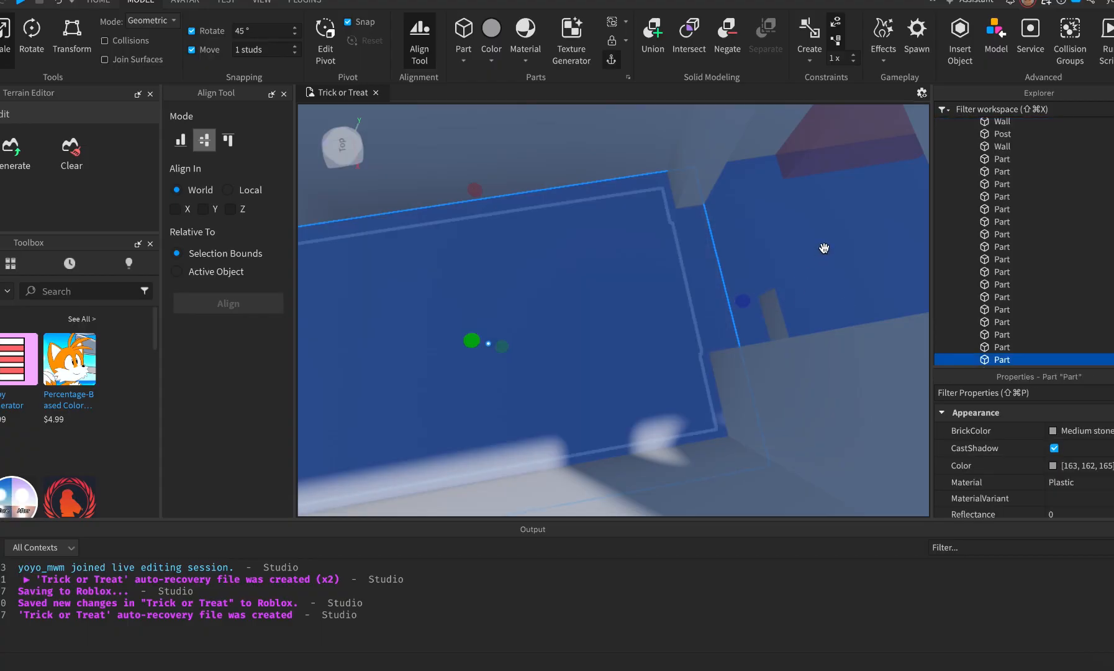
pyautogui.click(897, 212)
# Delete the small stray block, then select the red door cutout and front wall.
pyautogui.scroll(-5, 814, 260)
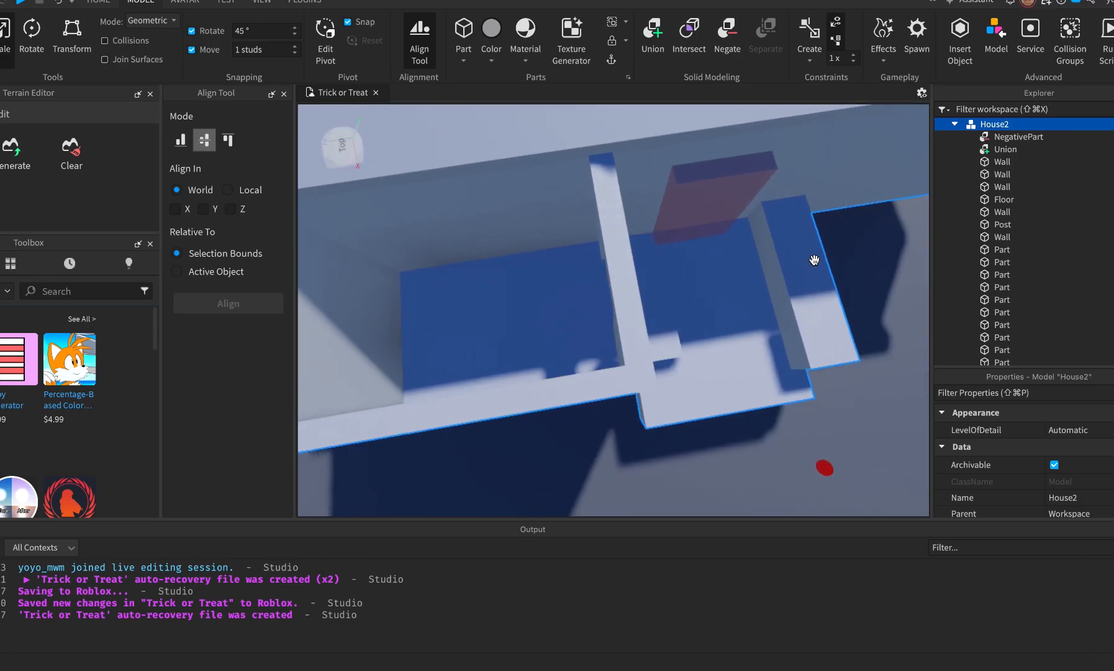
pyautogui.moveTo(813, 256); pyautogui.dragTo(602, 279, button='middle')
pyautogui.scroll(-1, 601, 279)
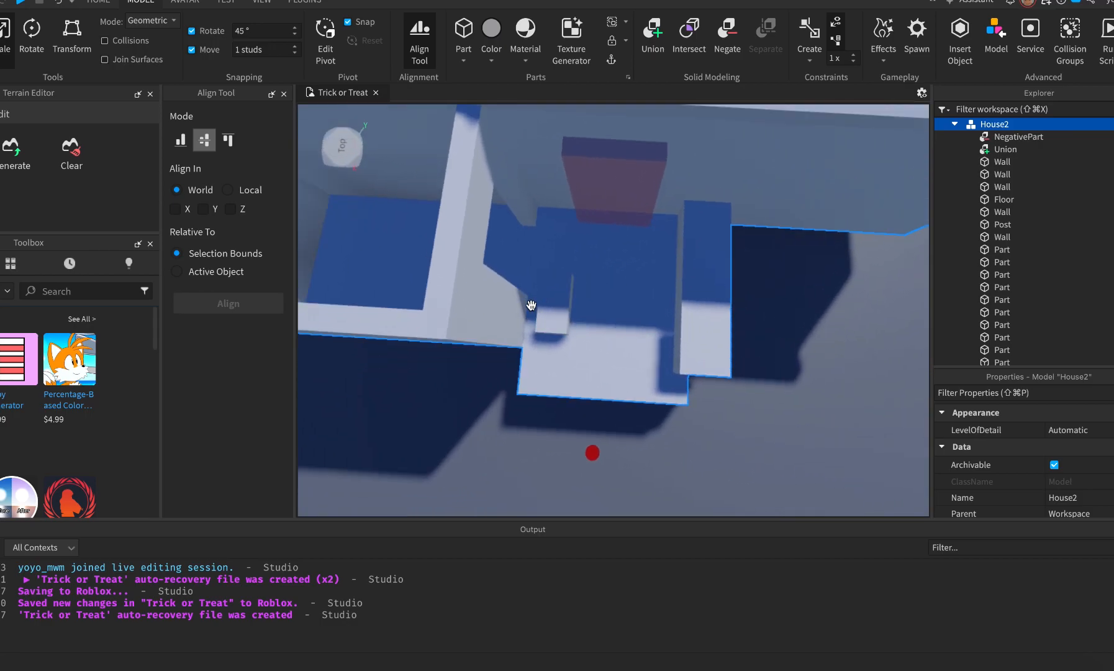
pyautogui.click(532, 304)
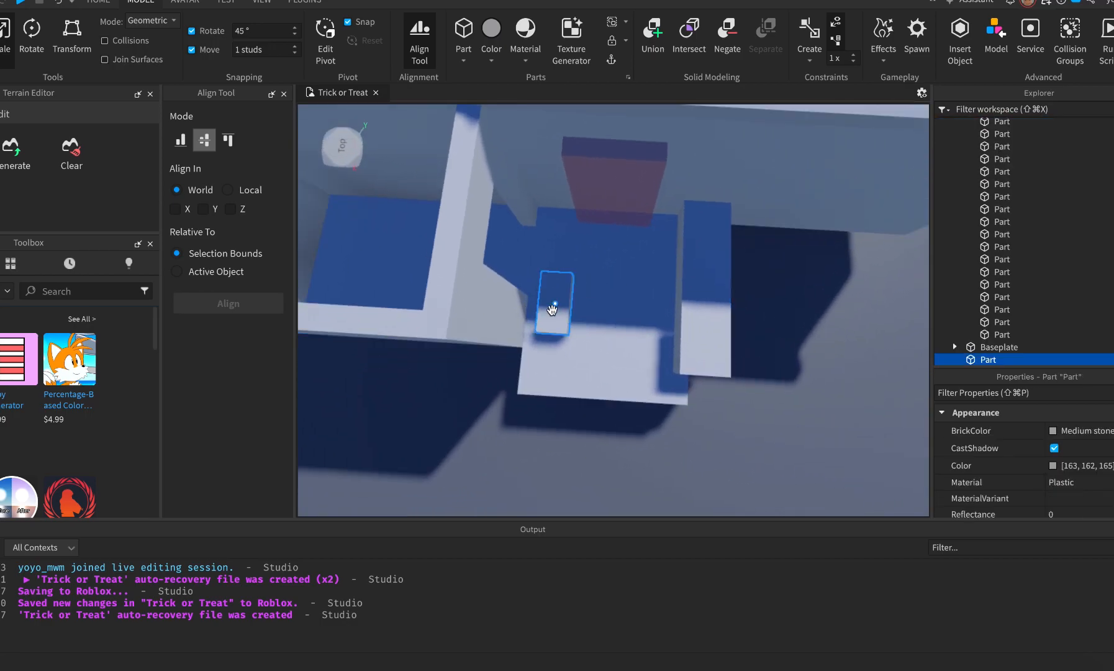
pyautogui.press('Delete')
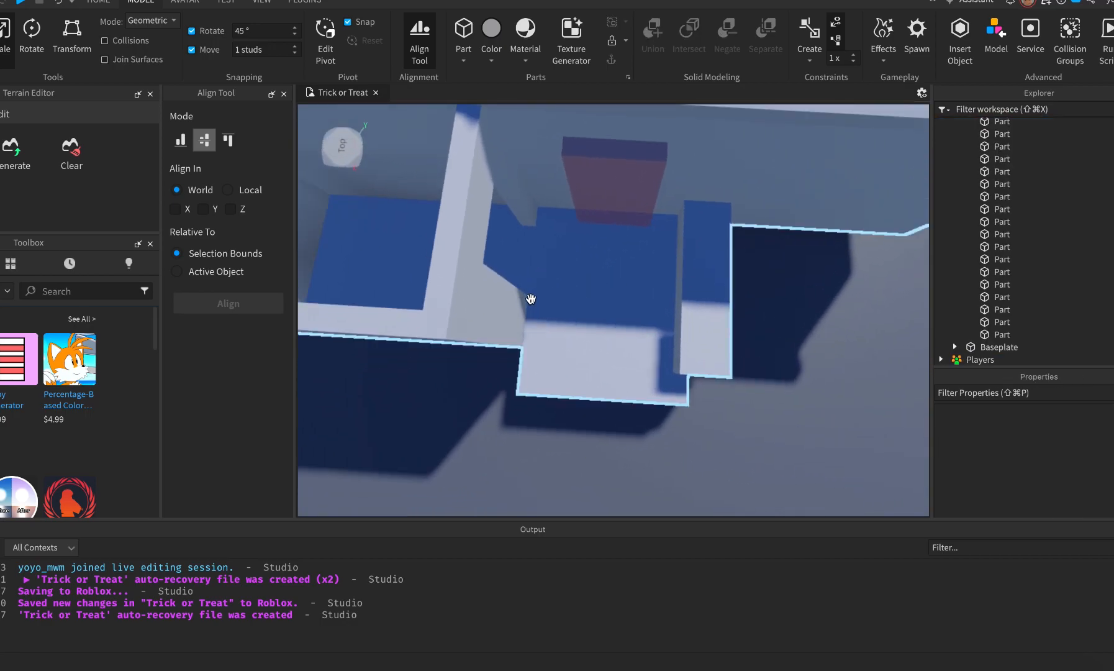
pyautogui.click(627, 194)
pyautogui.keyDown('shift'); pyautogui.click(744, 159); pyautogui.keyUp('shift')
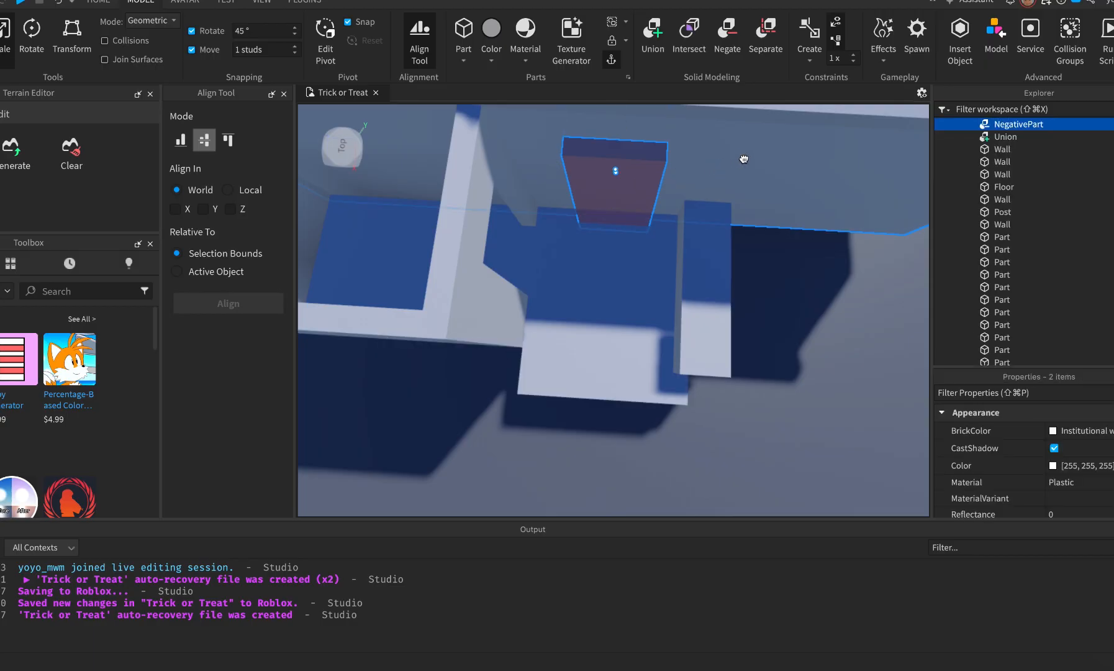
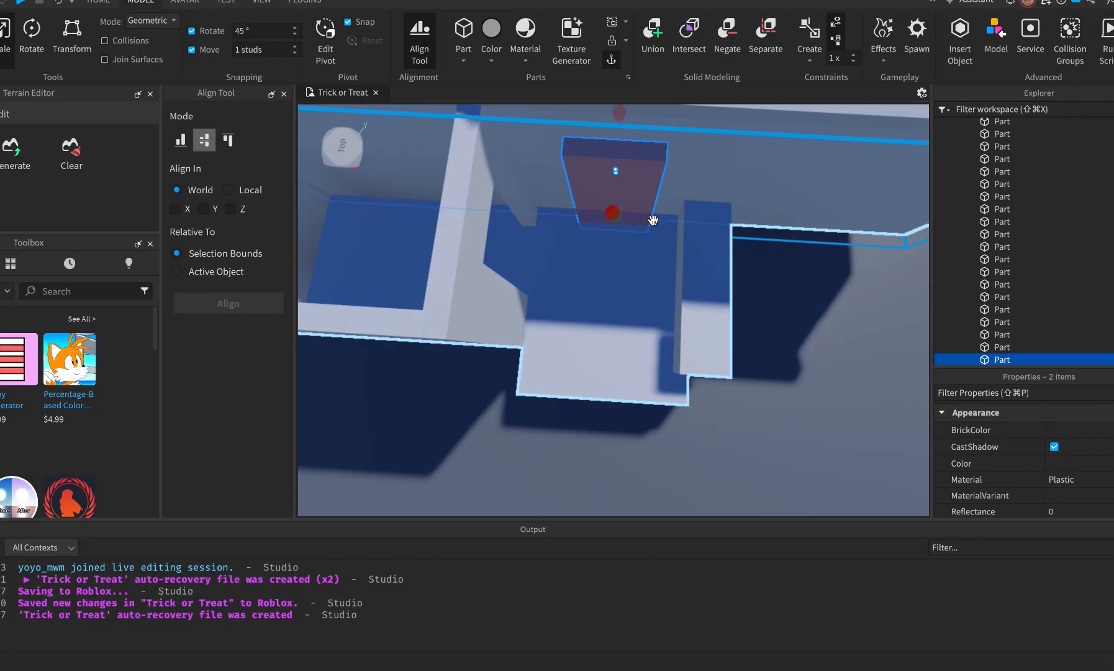
# Combine the two selected porch pieces into a single Union.
pyautogui.press('super+shift+g')
pyautogui.click(839, 417)
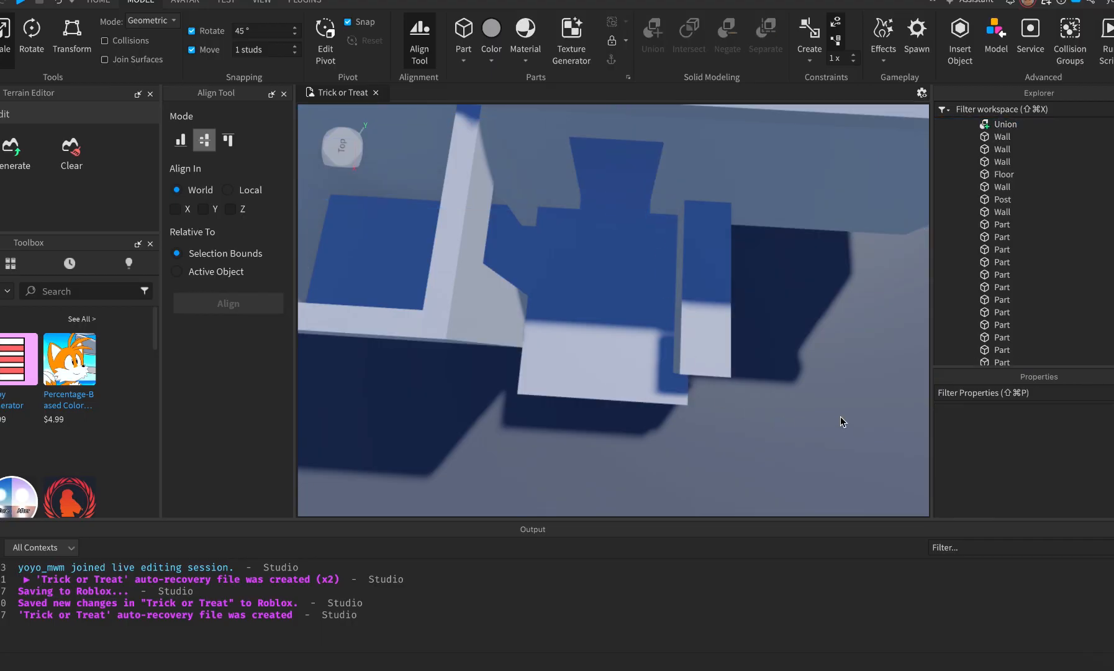
pyautogui.scroll(5, 840, 416)
pyautogui.scroll(-5, 840, 416)
# Compare the porch with the street-view photo, then insert a new block part.
pyautogui.press('q')
pyautogui.moveTo(840, 417); pyautogui.dragTo(840, 416, button='right')
pyautogui.press('w')
pyautogui.press('super+Tab')
pyautogui.press('super+Tab')
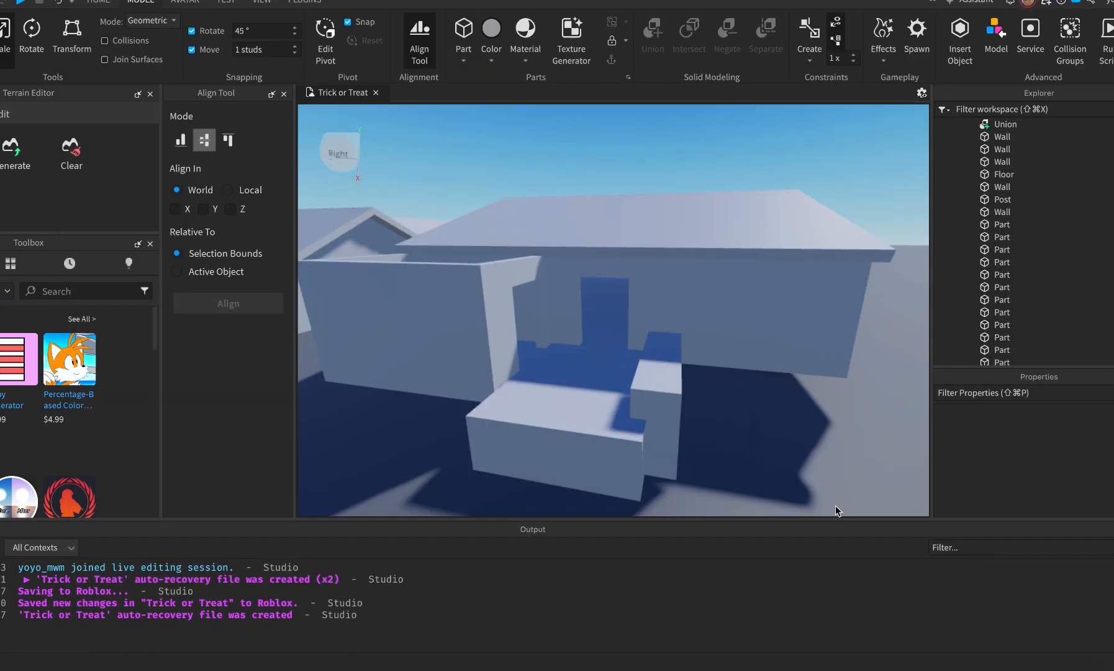
pyautogui.press('super+Tab')
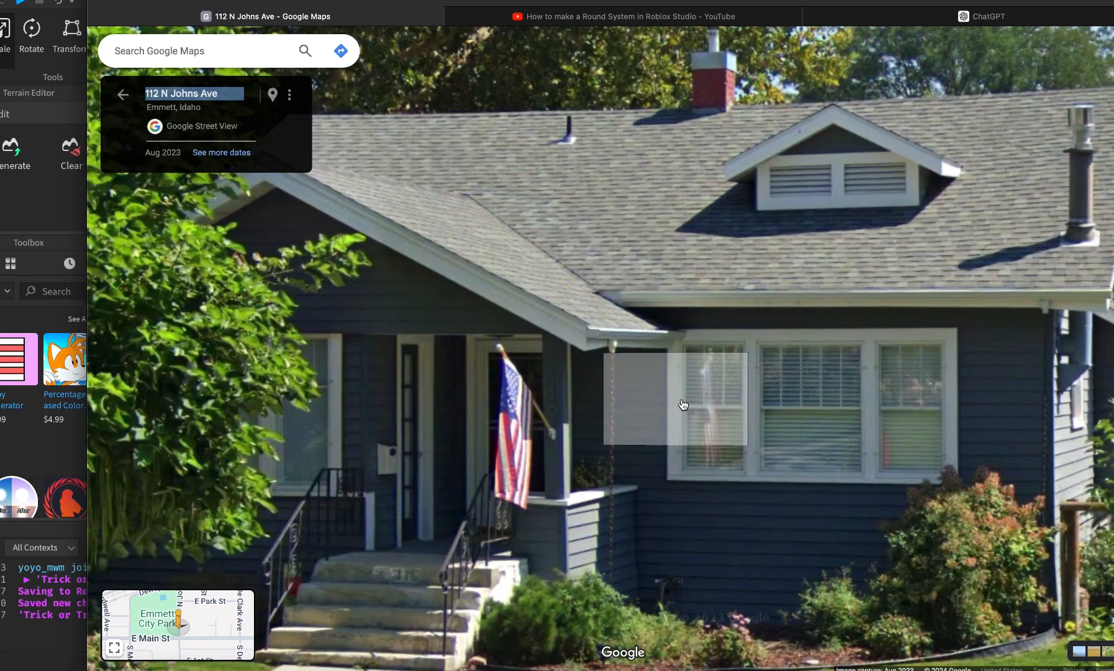
pyautogui.press('super+Tab')
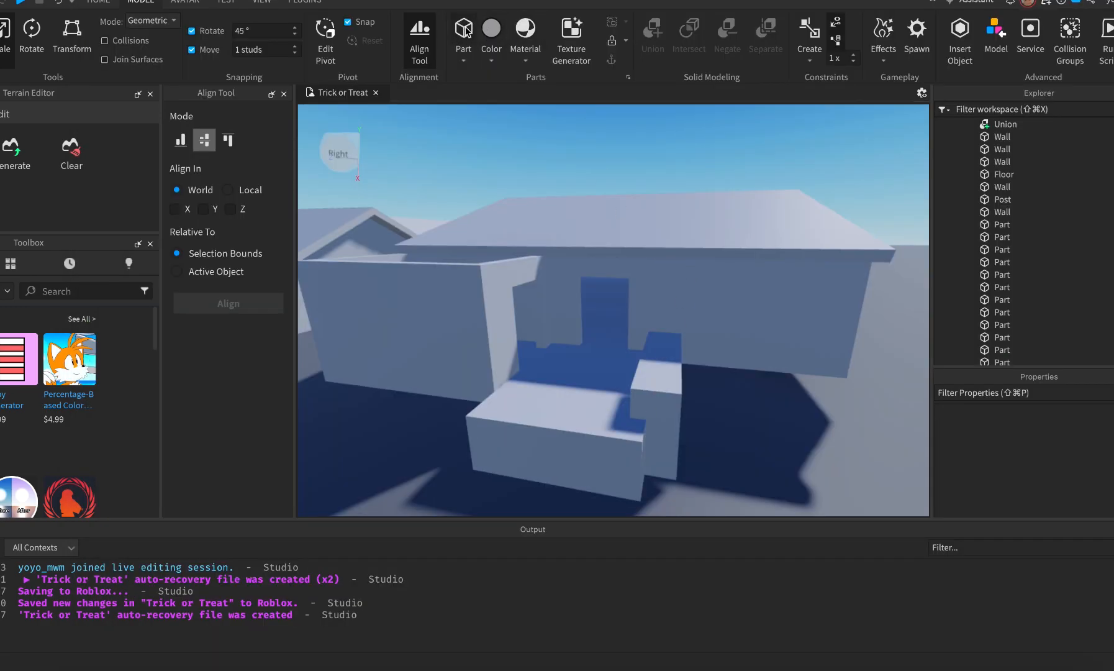
pyautogui.click(466, 31)
# Place the new part on the small block, narrow it and rotate it upright into a post.
pyautogui.moveTo(617, 310); pyautogui.dragTo(662, 382)
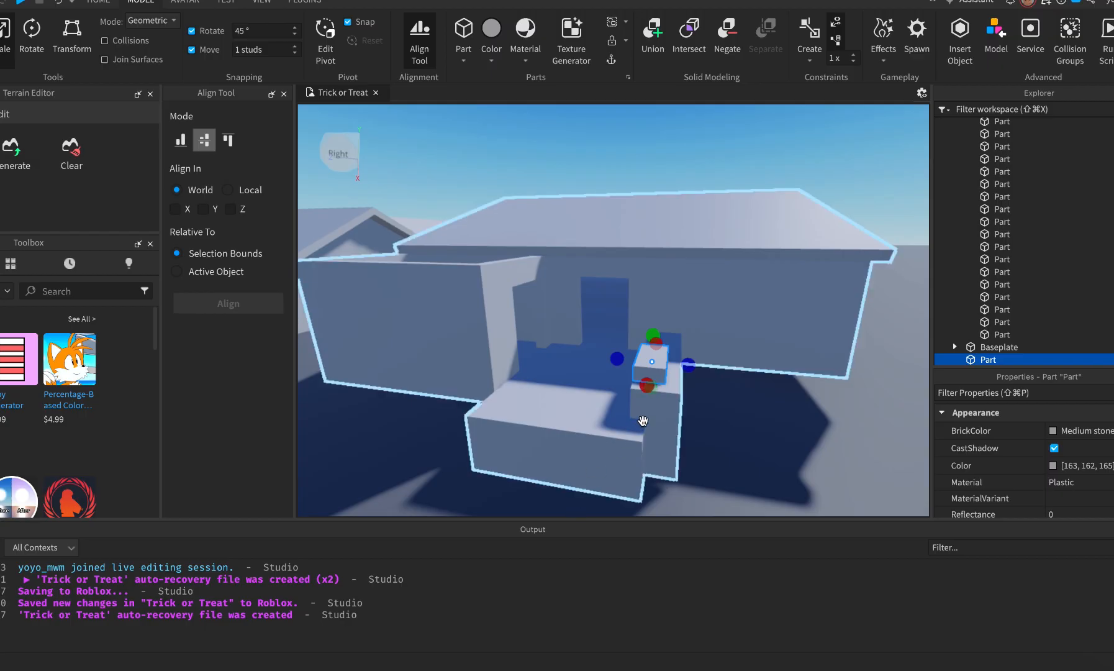
pyautogui.hotkey('ctrl', '2')
pyautogui.press('super+3')
pyautogui.moveTo(619, 360); pyautogui.dragTo(640, 365)
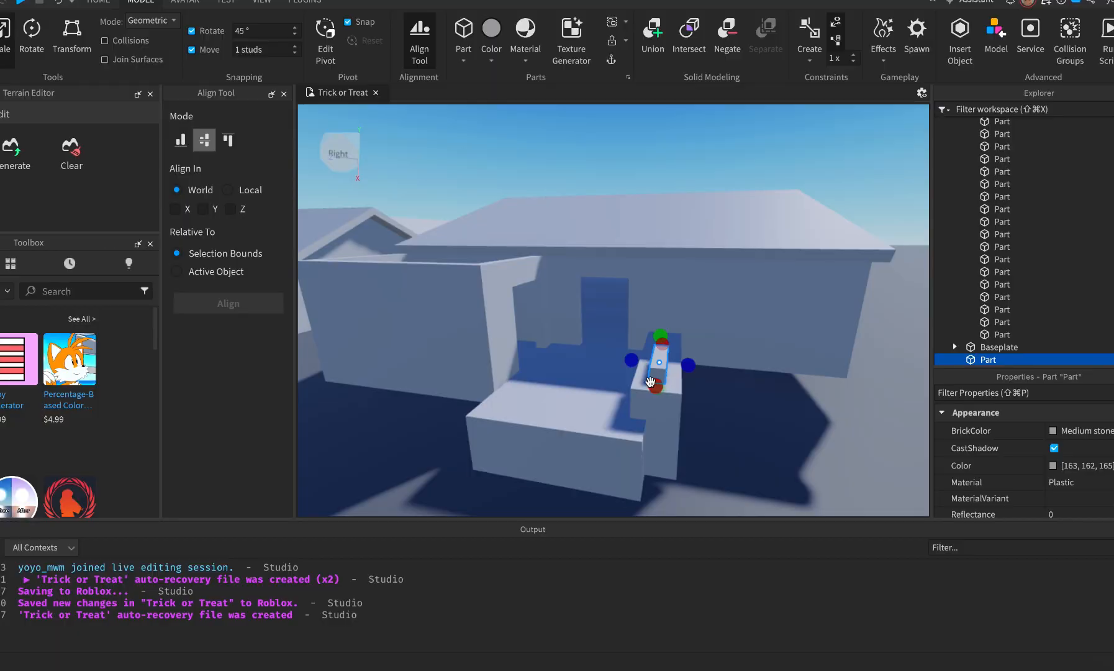
pyautogui.hotkey('ctrl', 'r')
pyautogui.hotkey('ctrl', 'r')
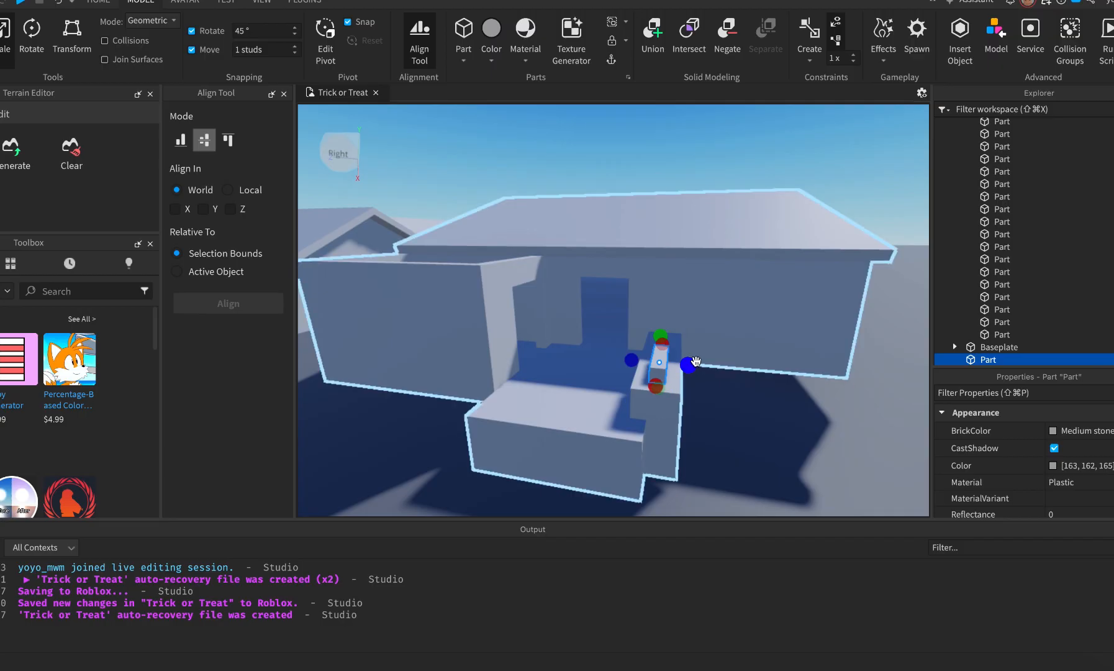
pyautogui.hotkey('ctrl', 't')
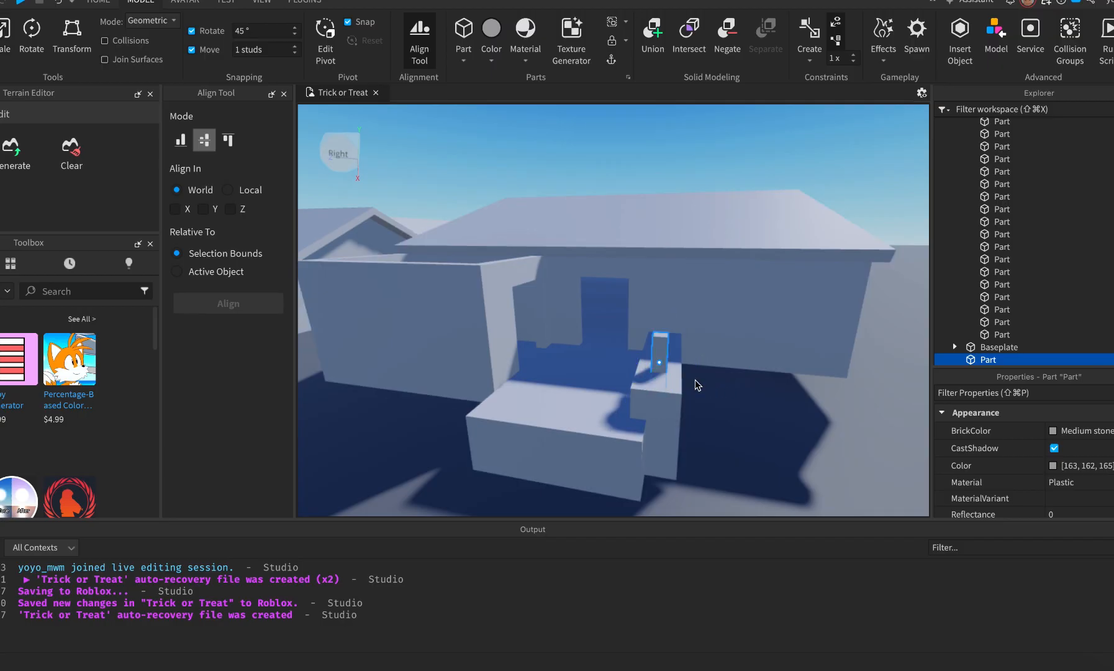
# Raise the post up above the small block.
pyautogui.click(745, 444)
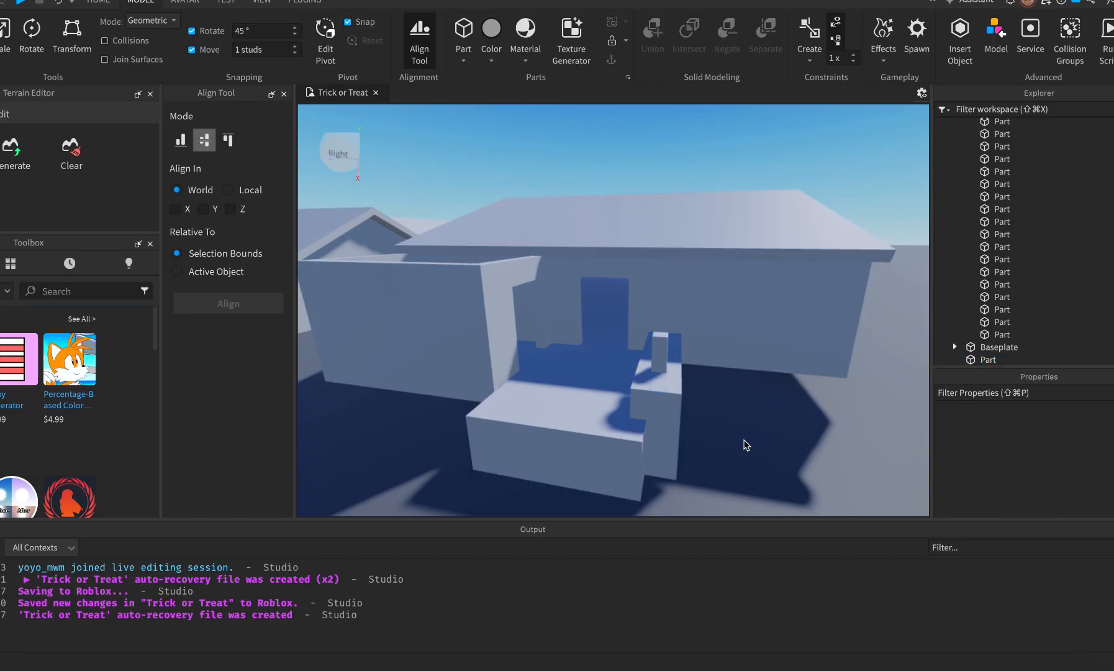
pyautogui.click(662, 360)
pyautogui.moveTo(666, 307); pyautogui.dragTo(664, 292)
pyautogui.press('f')
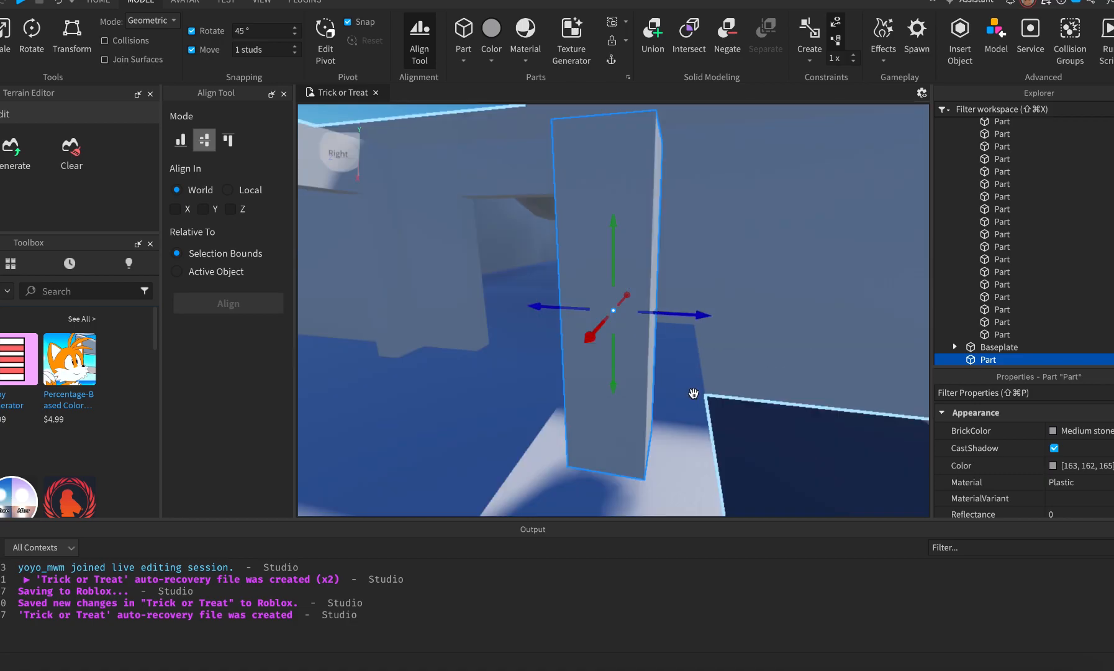
pyautogui.moveTo(610, 373); pyautogui.dragTo(611, 500)
pyautogui.press('s')
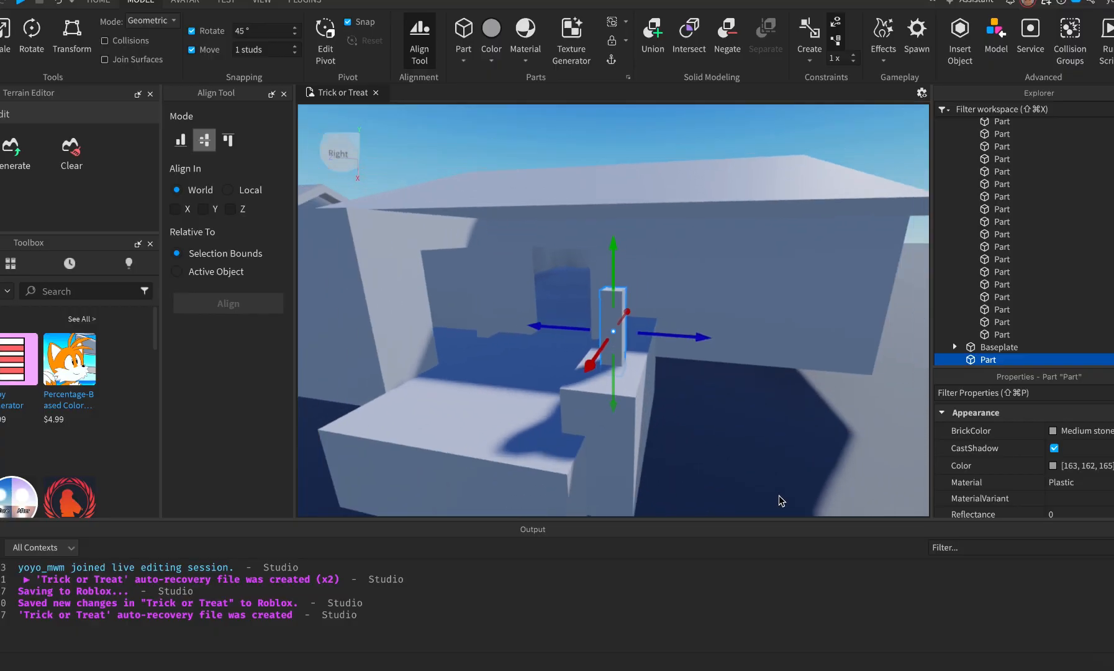
pyautogui.press('a')
# Align the post with the lower block along X using the Align Tool.
pyautogui.click(799, 427)
pyautogui.click(731, 337)
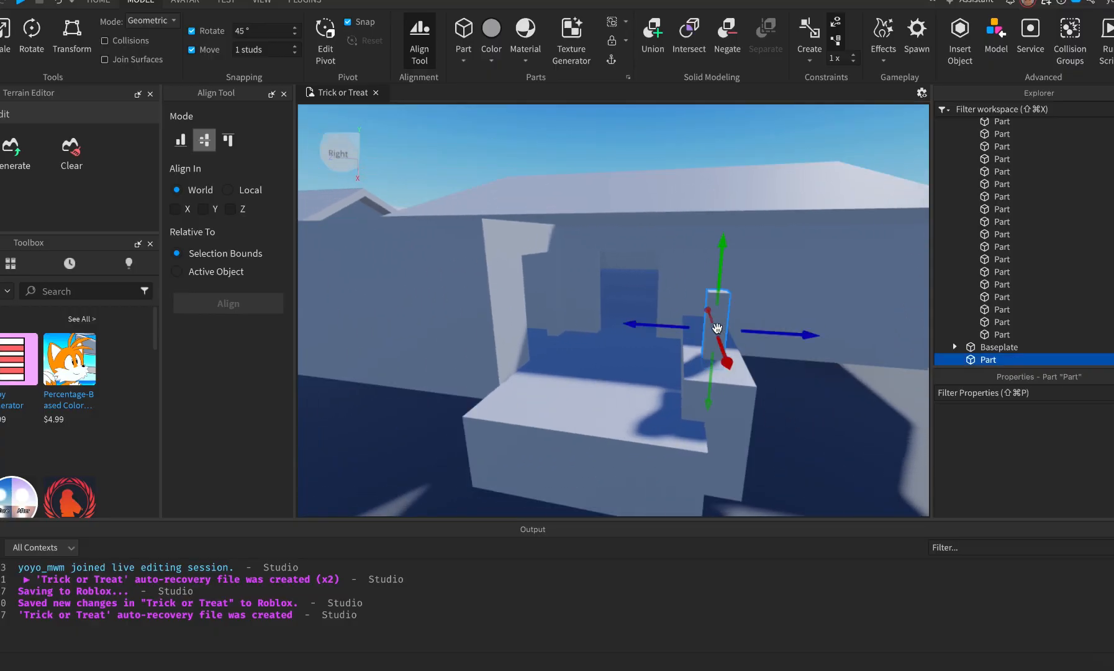
pyautogui.keyDown('shift'); pyautogui.click(730, 414); pyautogui.keyUp('shift')
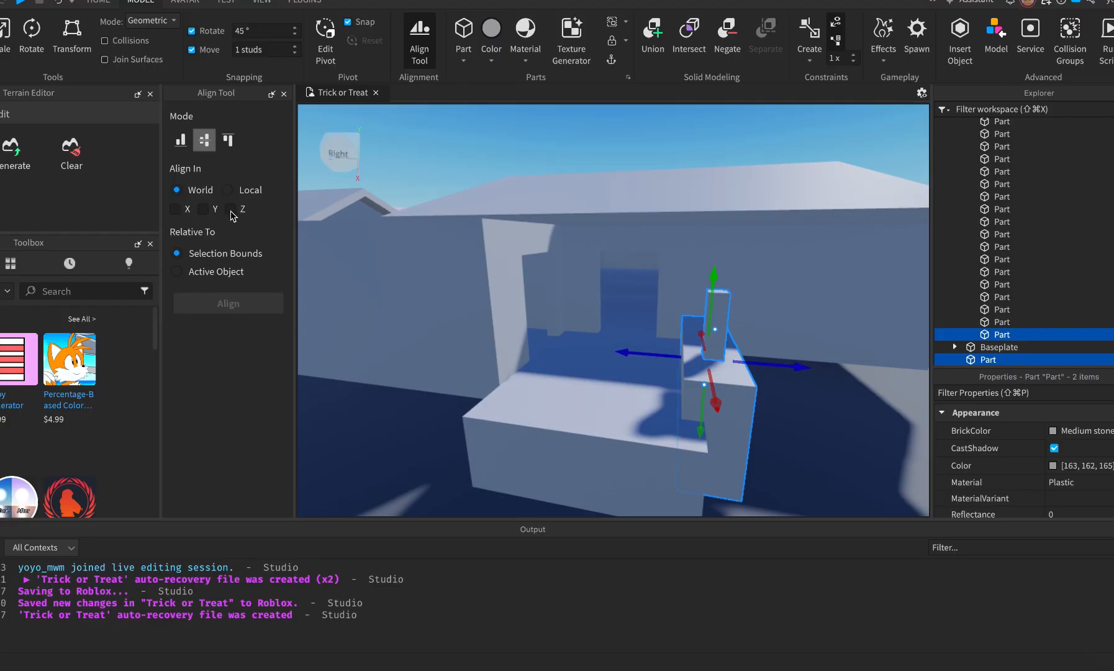
pyautogui.moveTo(380, 335); pyautogui.dragTo(379, 334, button='right')
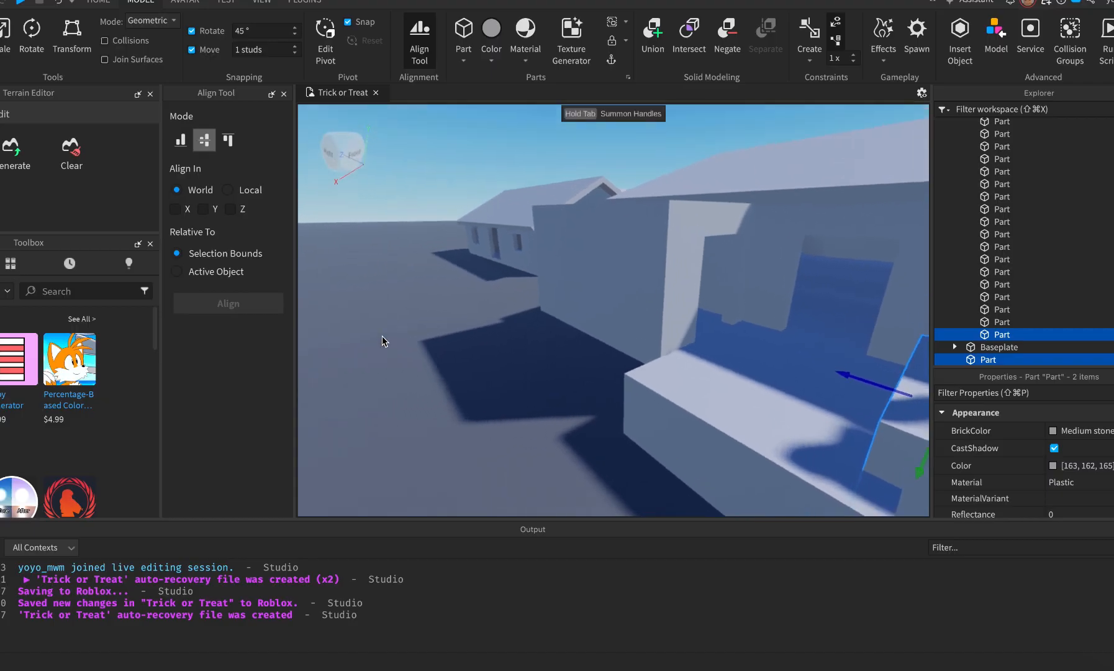
pyautogui.press('f')
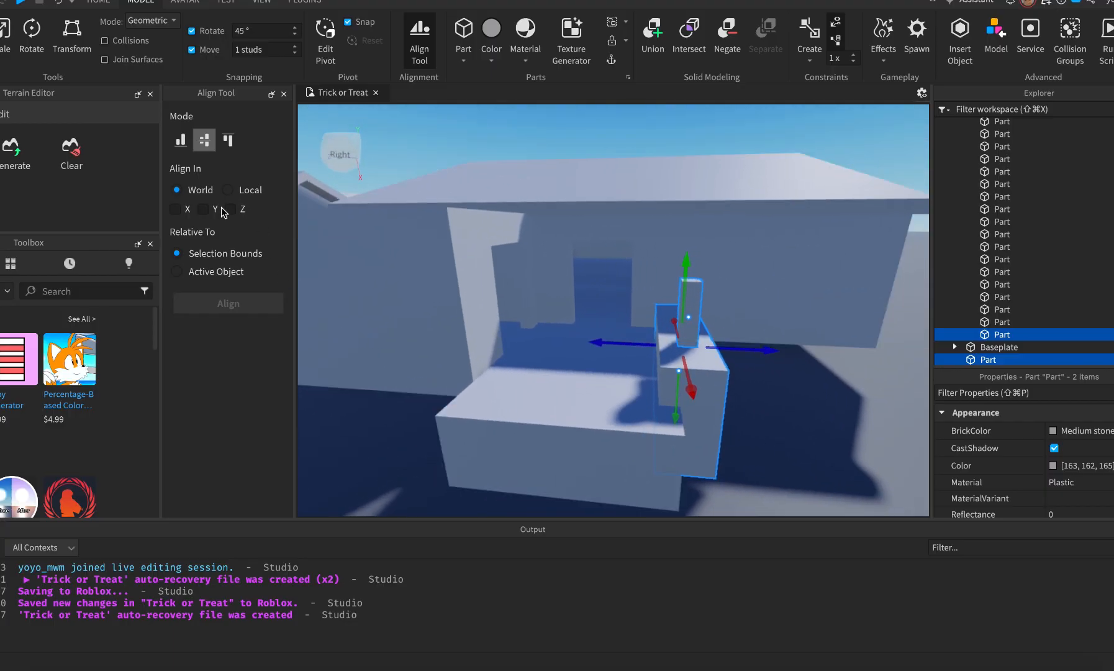
pyautogui.click(176, 209)
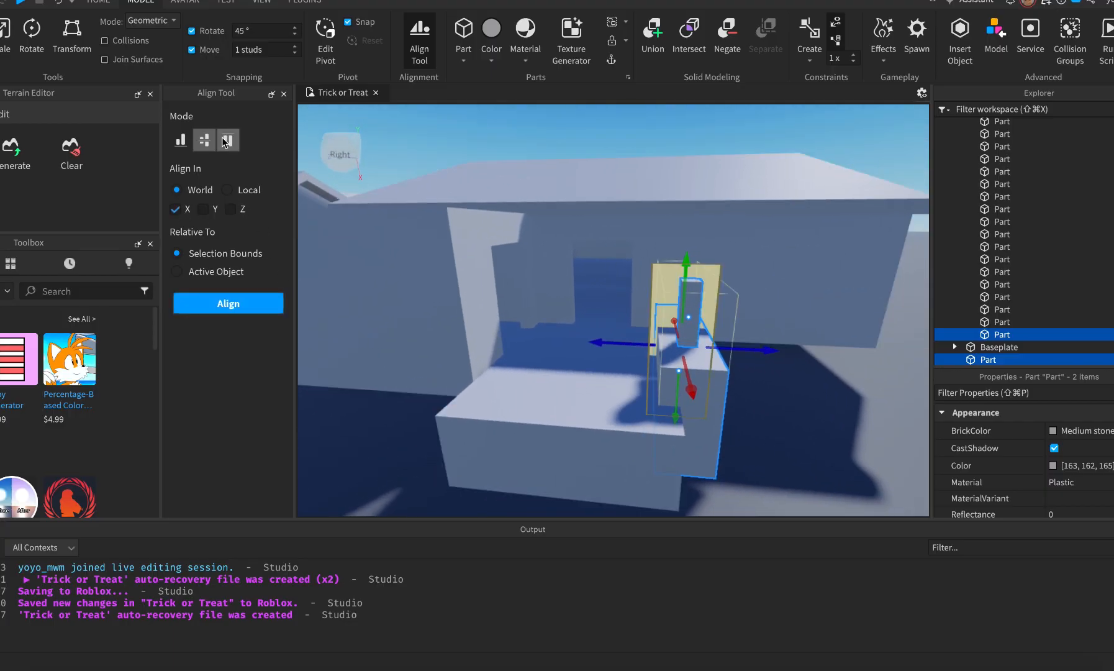
pyautogui.click(176, 210)
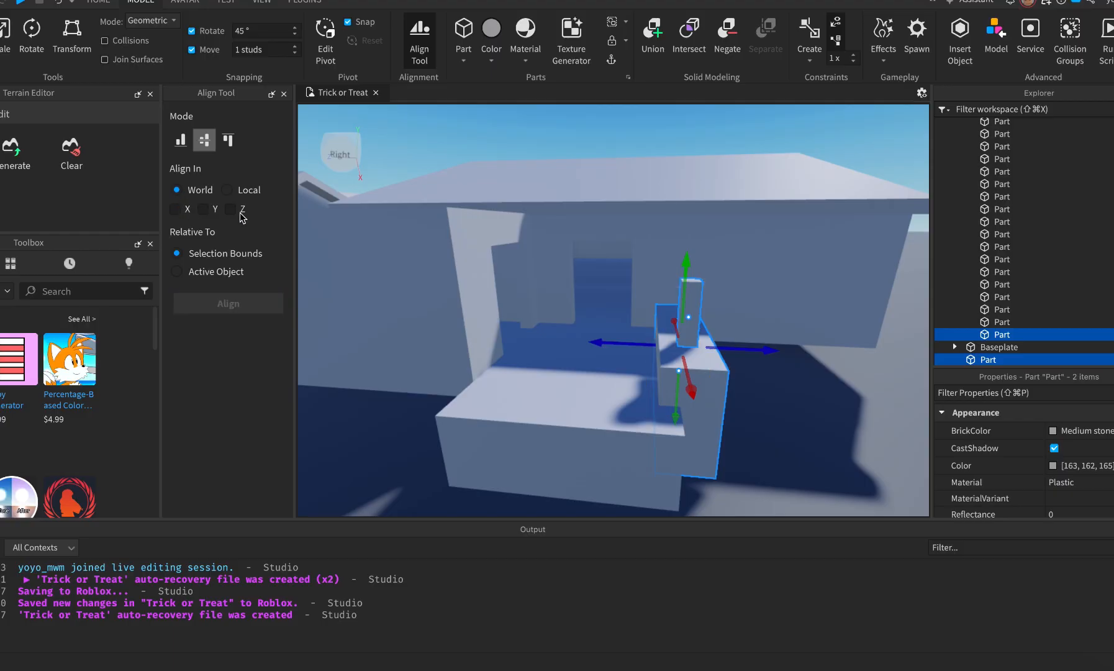
pyautogui.click(176, 209)
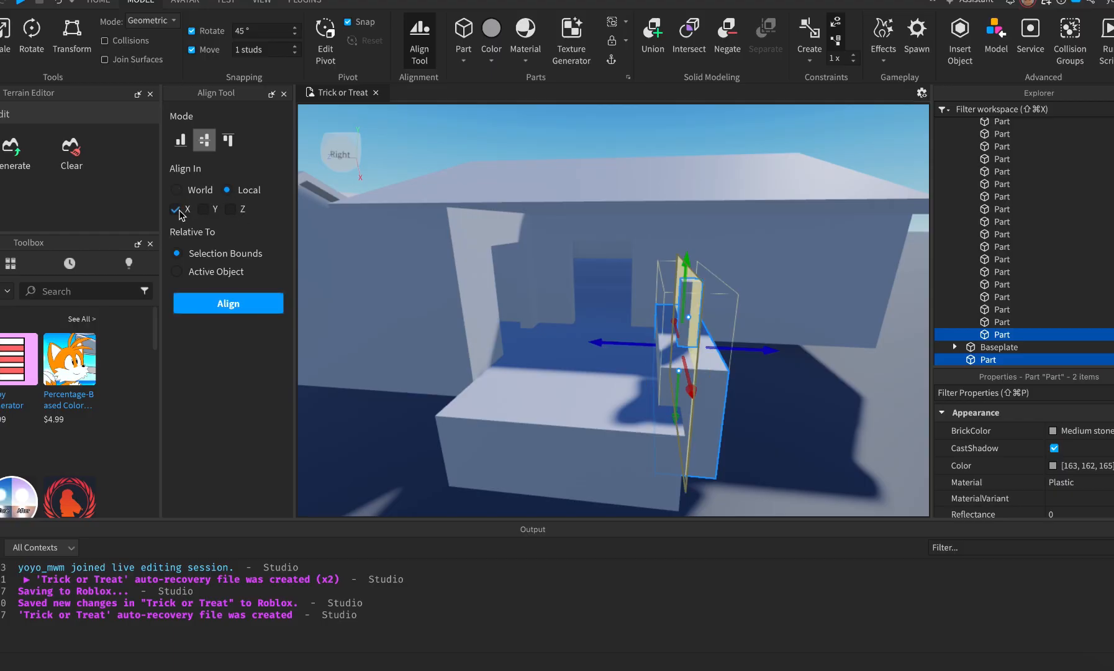
pyautogui.click(223, 303)
pyautogui.click(813, 445)
pyautogui.moveTo(812, 442); pyautogui.dragTo(813, 442, button='right')
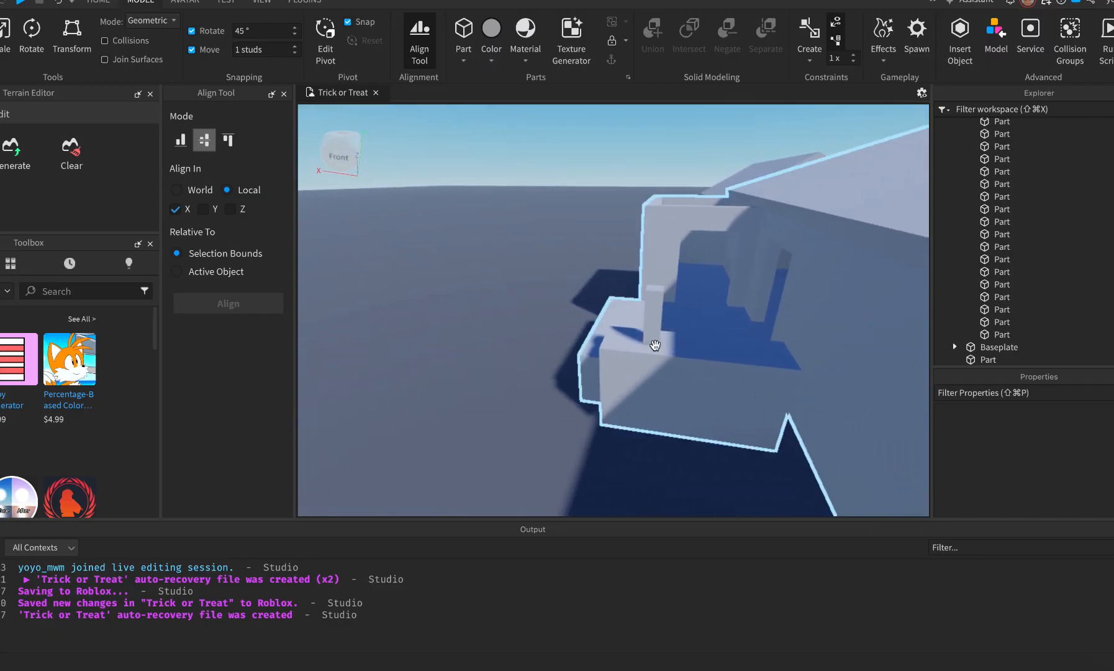
# Check the reference photo and inspect the pillar from its right side.
pyautogui.press('super+Tab')
pyautogui.press('super+Tab')
pyautogui.click(652, 314)
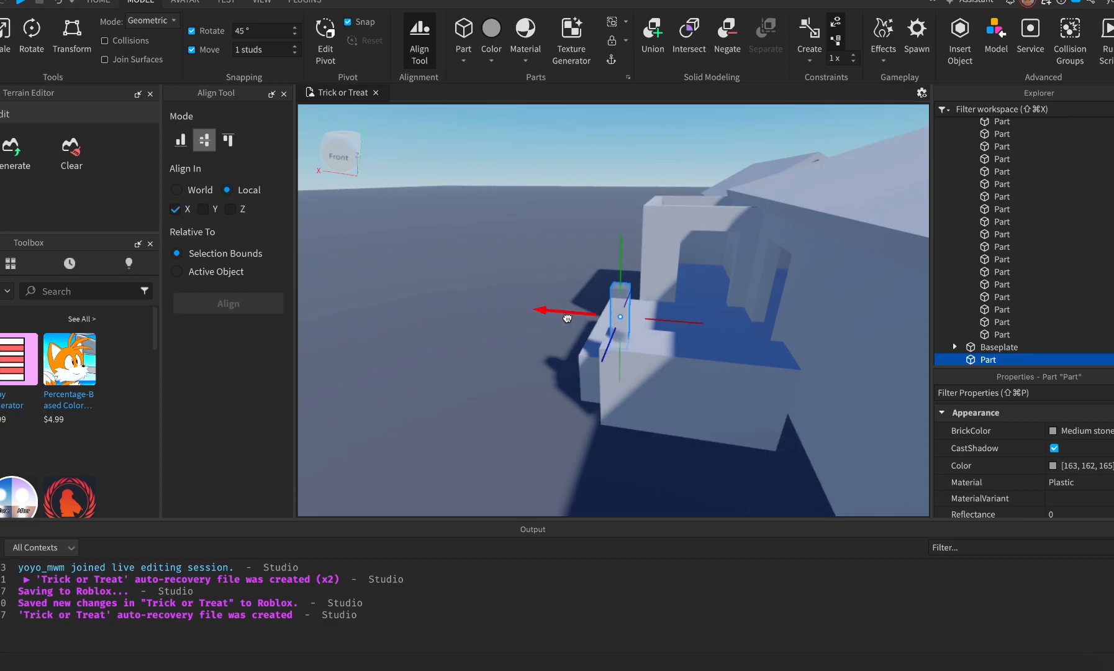
pyautogui.press('f')
pyautogui.scroll(-3, 664, 450)
pyautogui.moveTo(664, 450); pyautogui.dragTo(664, 450, button='right')
pyautogui.scroll(3, 664, 450)
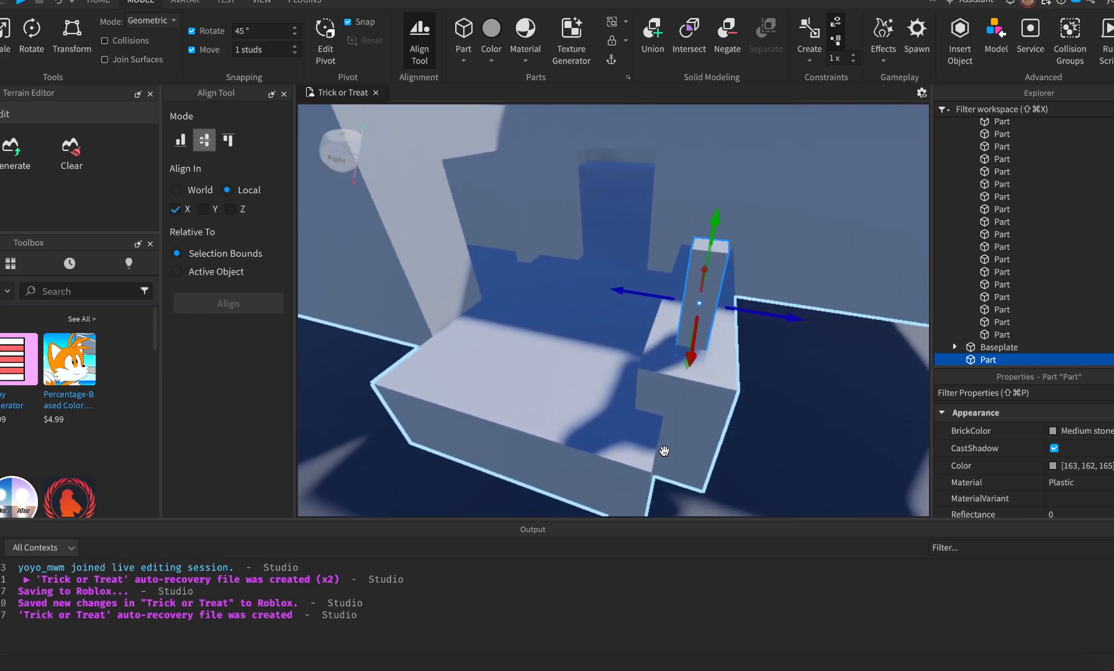
pyautogui.click(862, 461)
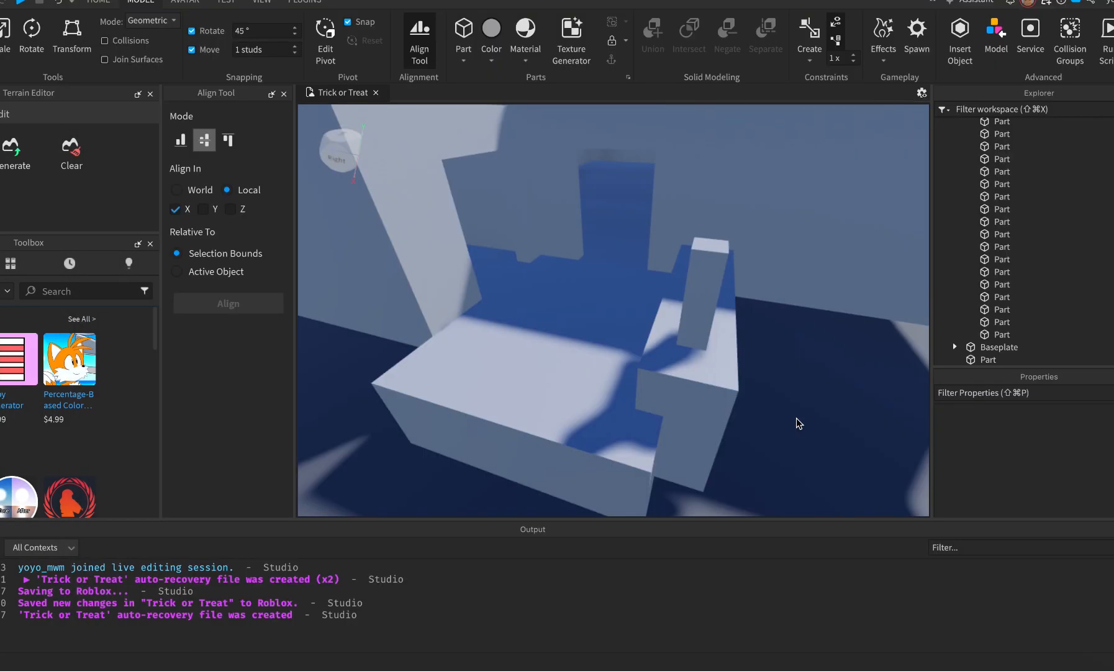
pyautogui.scroll(-3, 807, 334)
pyautogui.scroll(-2, 807, 330)
pyautogui.moveTo(806, 331); pyautogui.dragTo(806, 331, button='right')
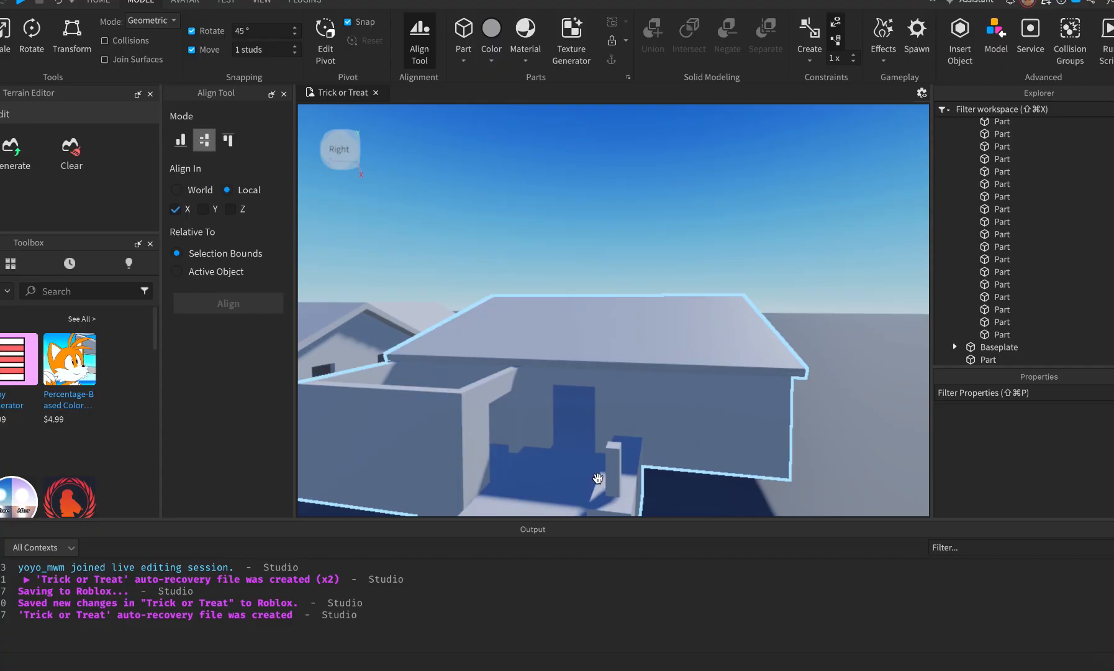
# Frame the House2 model in a level side view.
pyautogui.click(650, 390)
pyautogui.press('f')
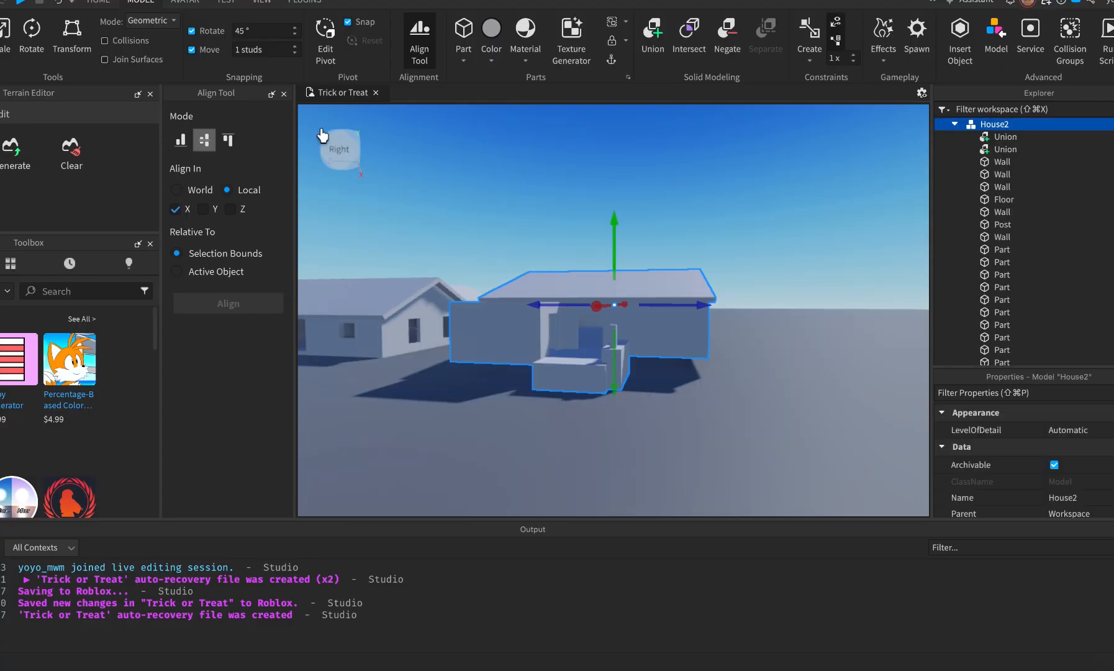
pyautogui.click(339, 149)
pyautogui.click(658, 431)
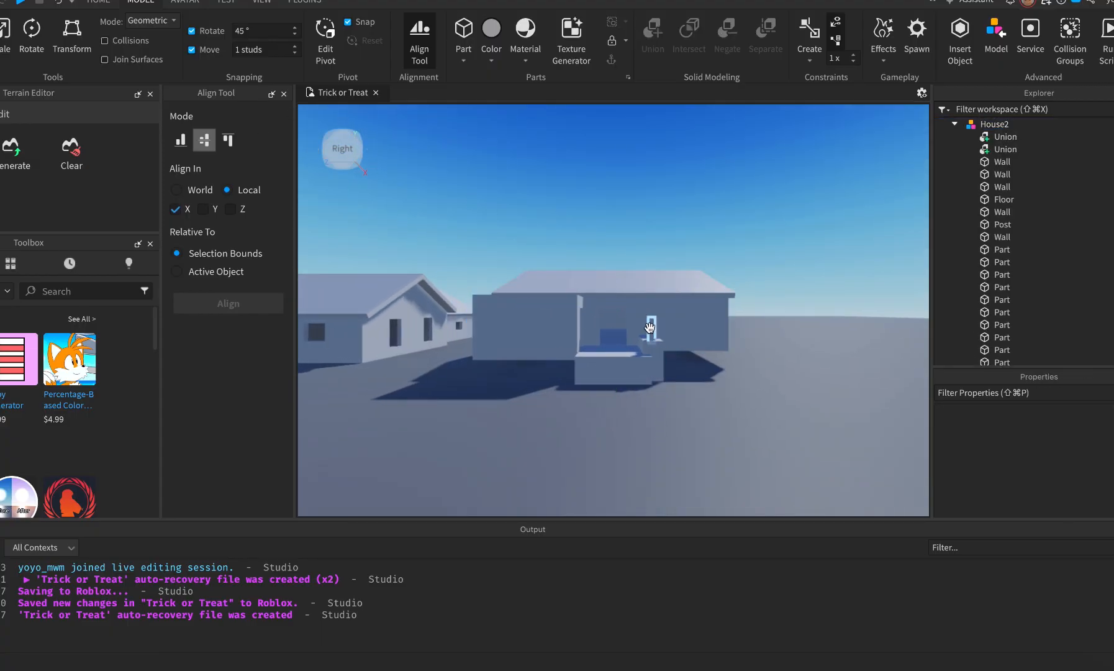
# Extend the pillar upward so it reaches the roof.
pyautogui.click(650, 327)
pyautogui.moveTo(658, 302); pyautogui.dragTo(654, 279)
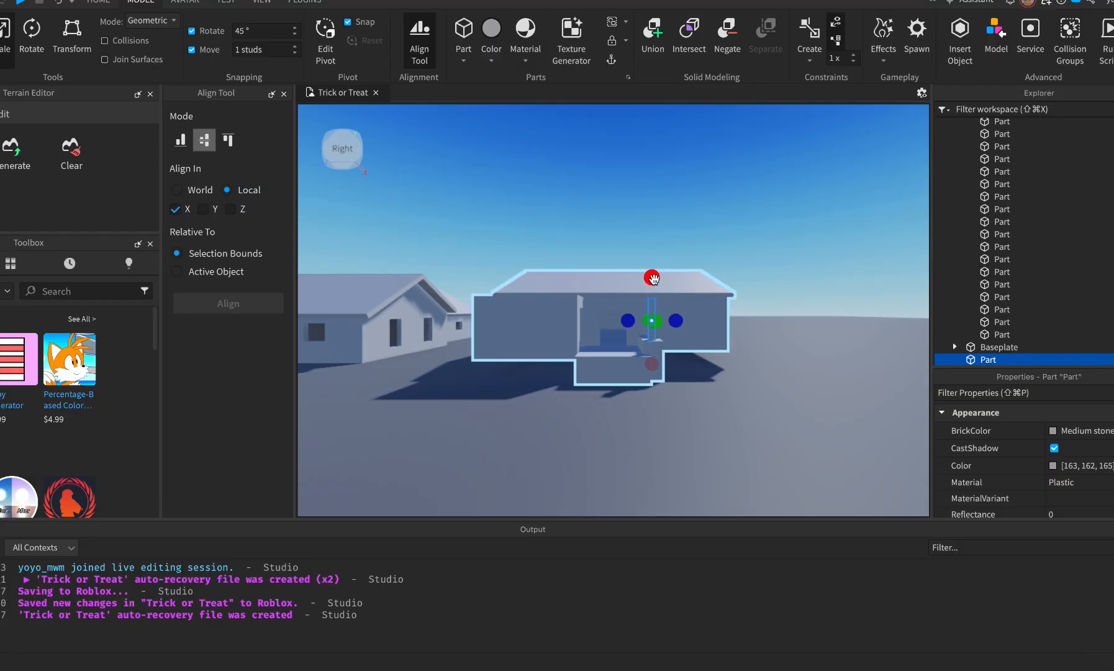
pyautogui.press('f')
pyautogui.scroll(-3, 722, 358)
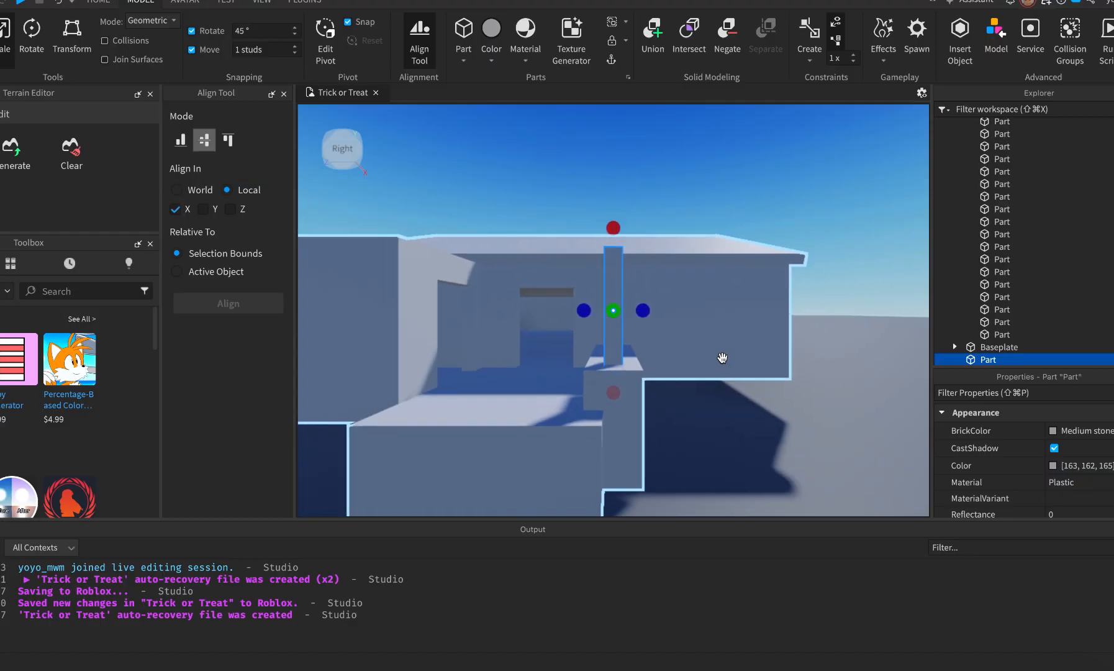
pyautogui.press('q')
pyautogui.rightClick(722, 362)
pyautogui.click(625, 457)
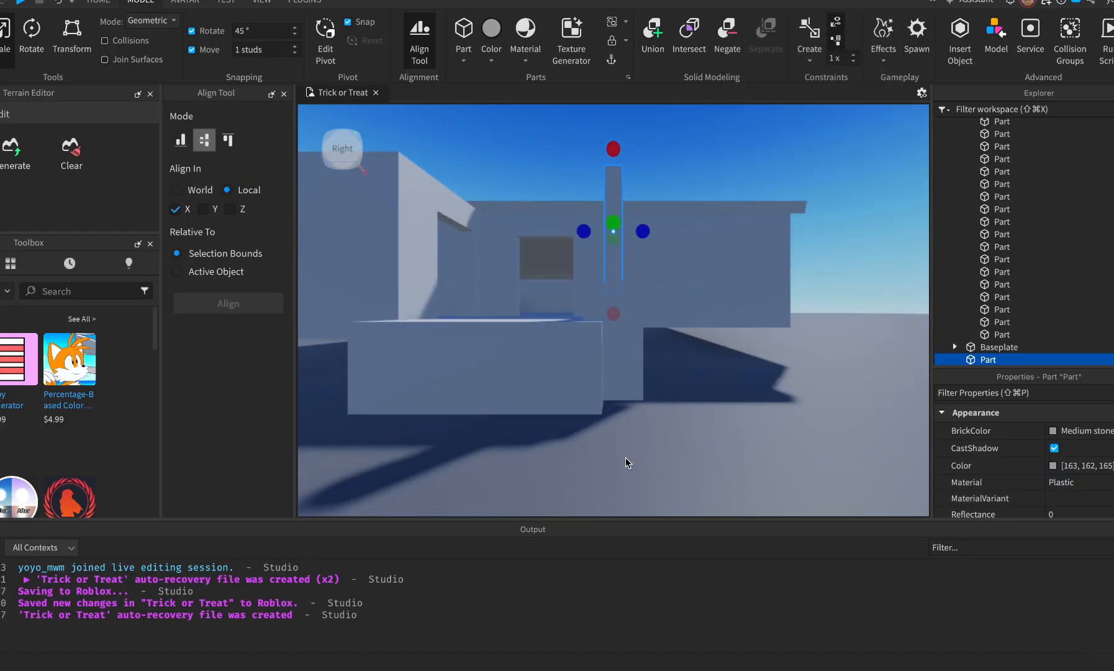
pyautogui.press('e')
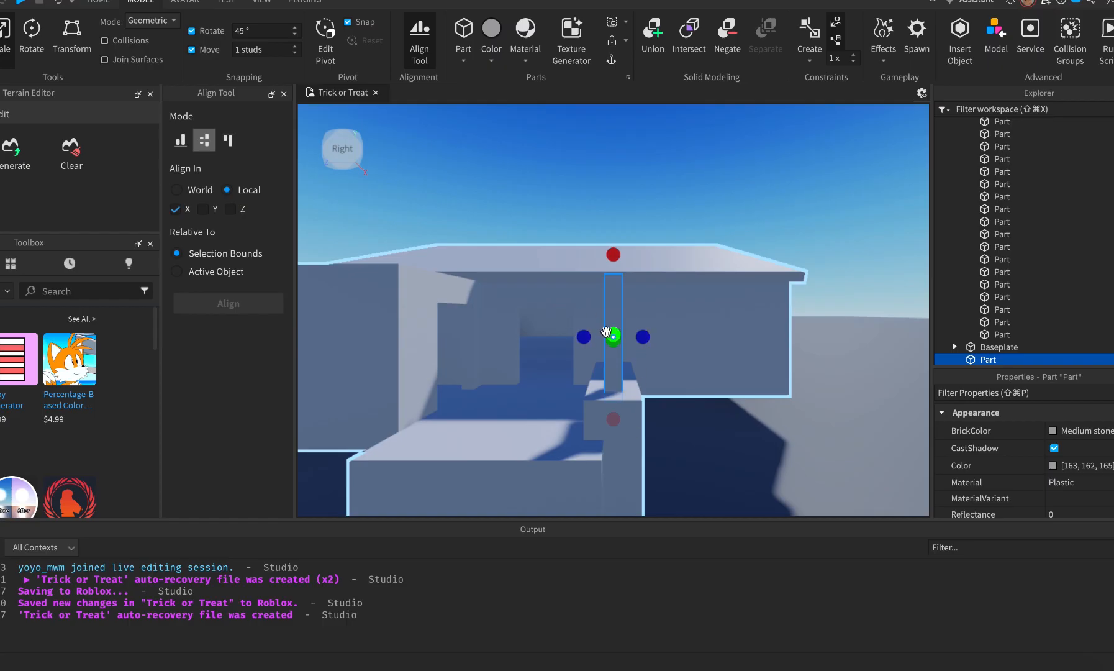
pyautogui.scroll(-2, 606, 331)
# Bring up the Street View reference photo of the house.
pyautogui.press('super+Tab')
pyautogui.press('super+Tab')
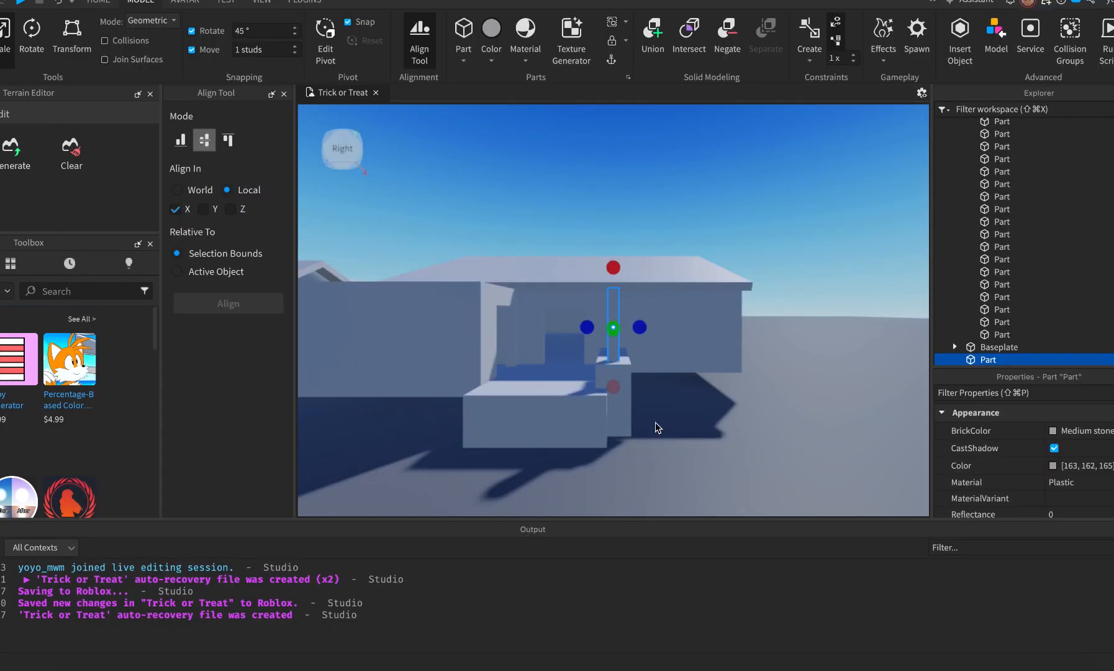
pyautogui.press('super+Tab')
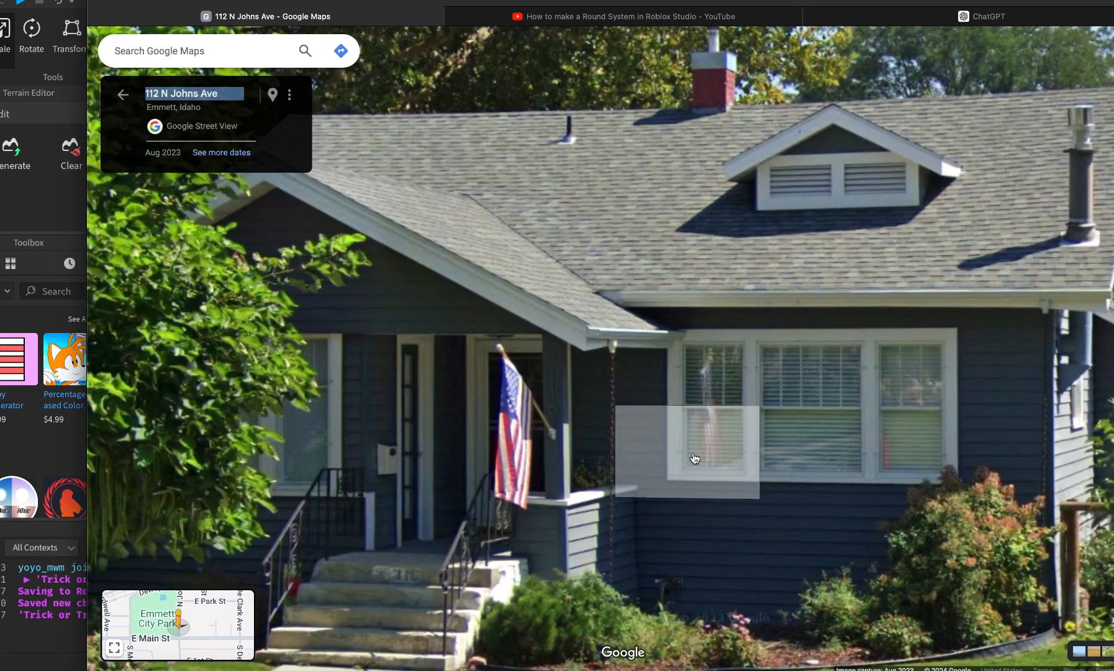
pyautogui.press('super+Tab')
# Move Street View down the street and zoom toward the grey house behind the tree.
pyautogui.scroll(2, 540, 310)
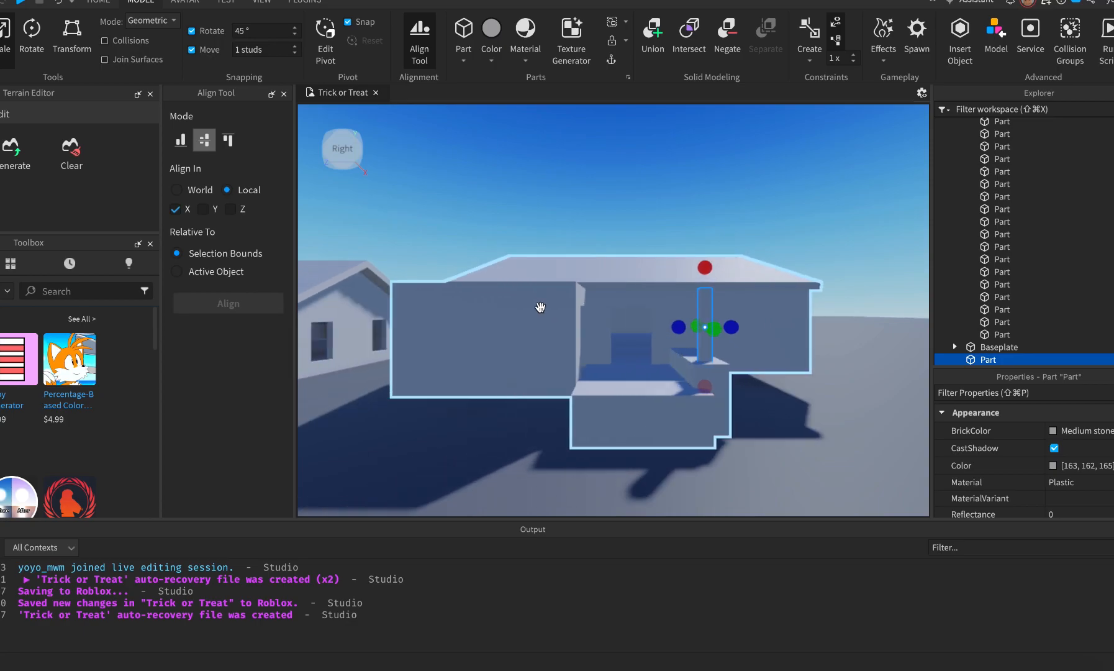
pyautogui.scroll(-3, 589, 312)
pyautogui.press('super+Tab')
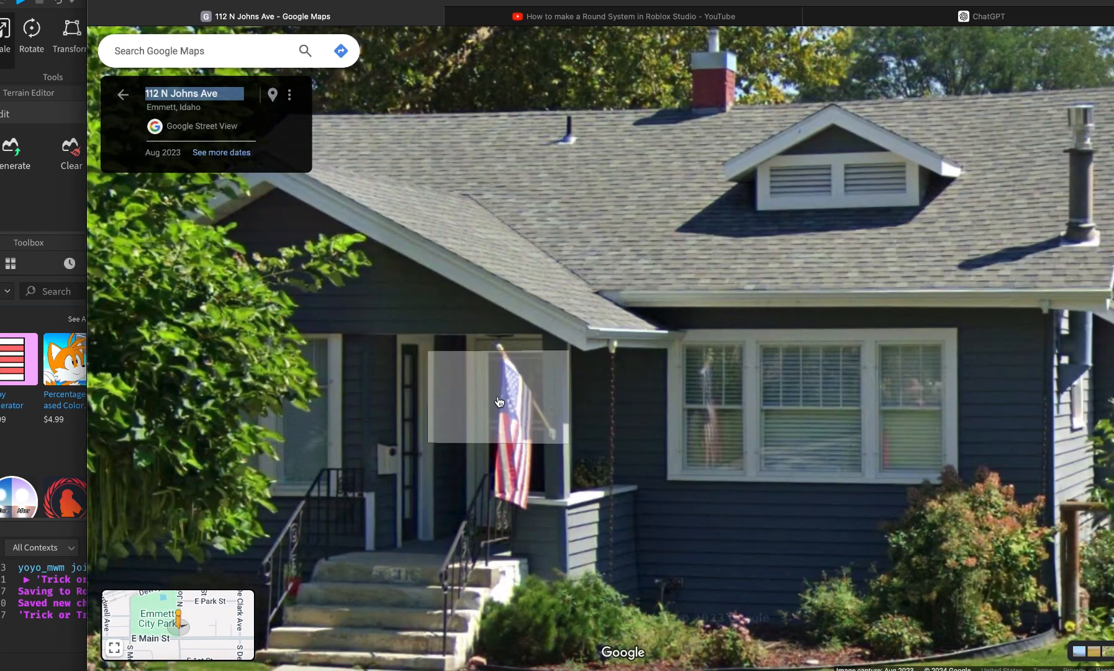
pyautogui.scroll(-2, 503, 401)
pyautogui.click(531, 416)
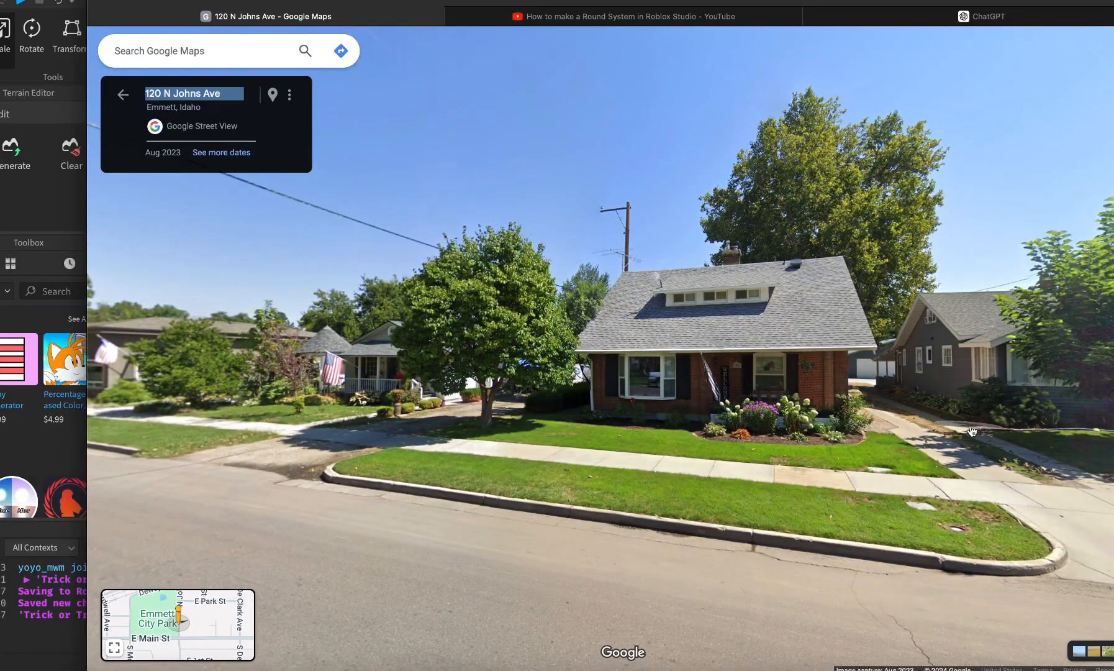
pyautogui.moveTo(1049, 410); pyautogui.dragTo(818, 448)
pyautogui.click(819, 448)
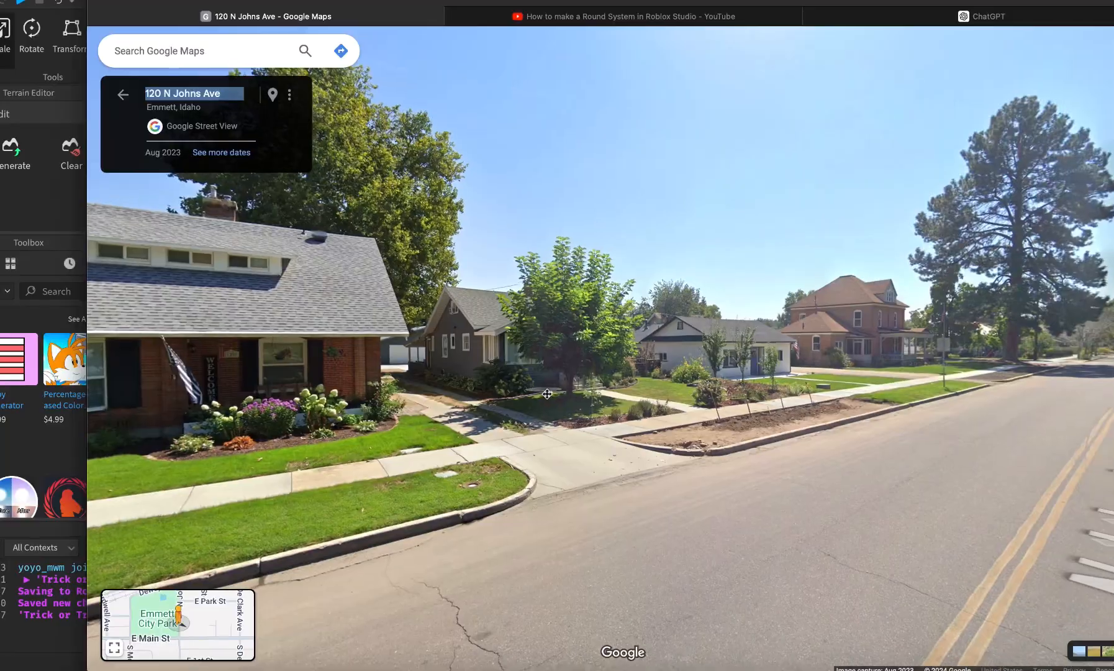
pyautogui.click(521, 354)
pyautogui.scroll(3, 520, 351)
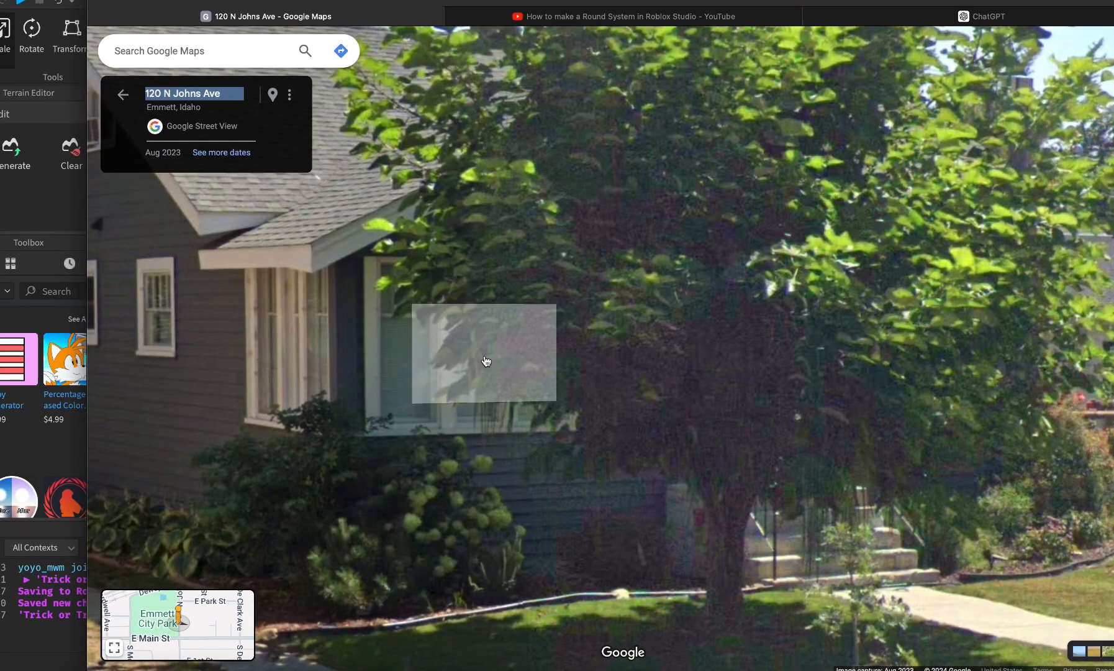
# Compare the Studio model with the grey house, ending back in Roblox Studio.
pyautogui.press('super+Tab')
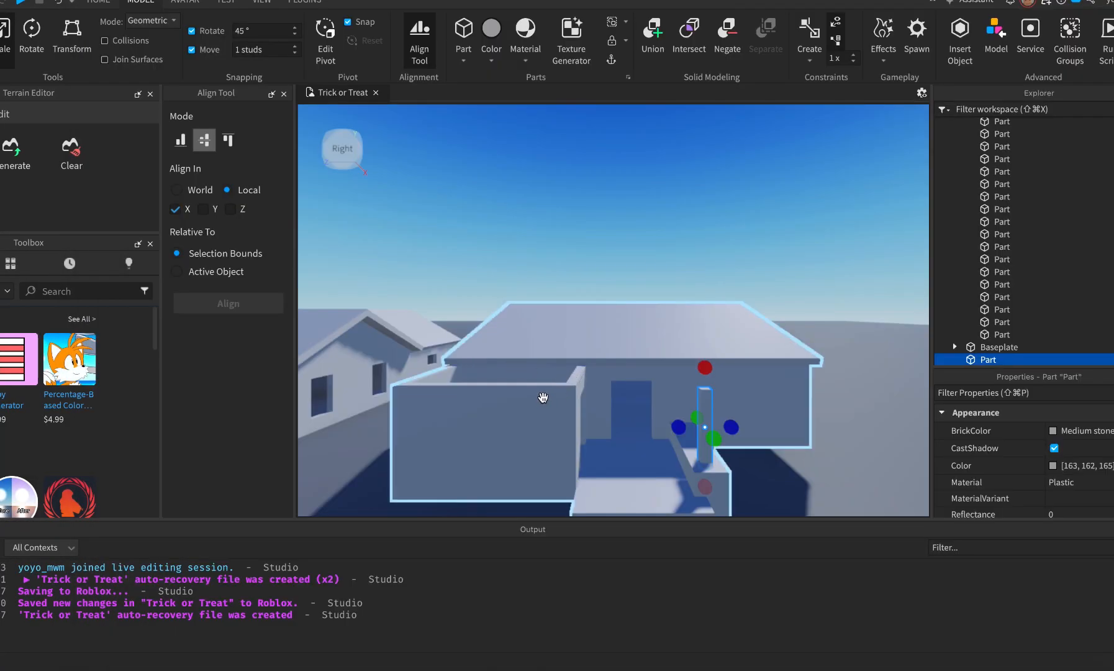
pyautogui.press('super+Tab')
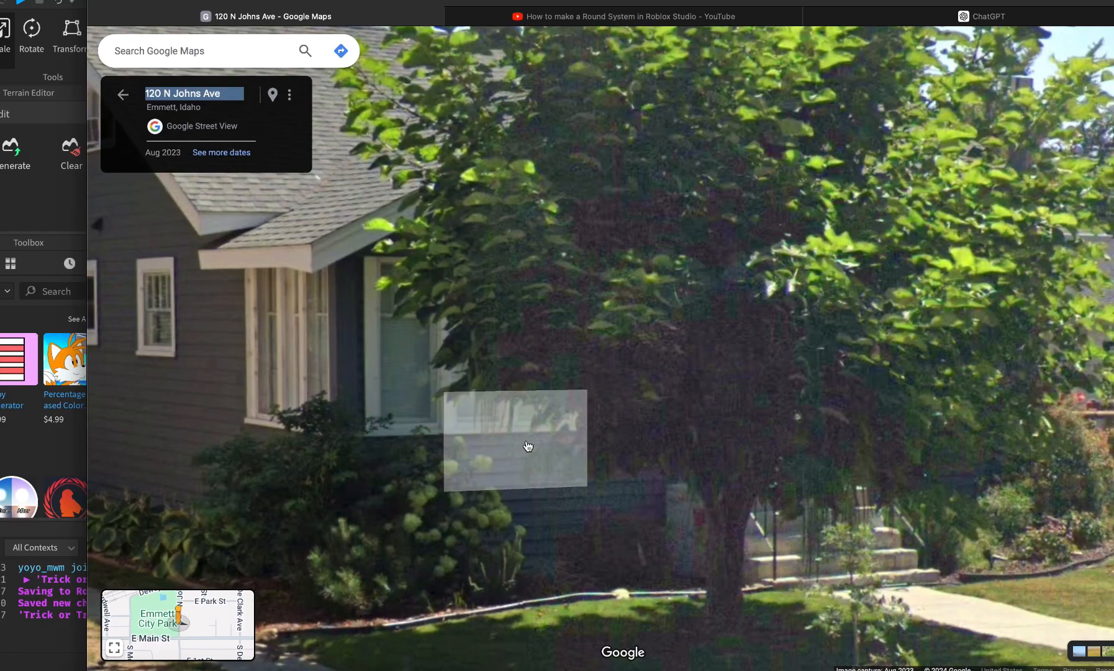
pyautogui.press('super+Tab')
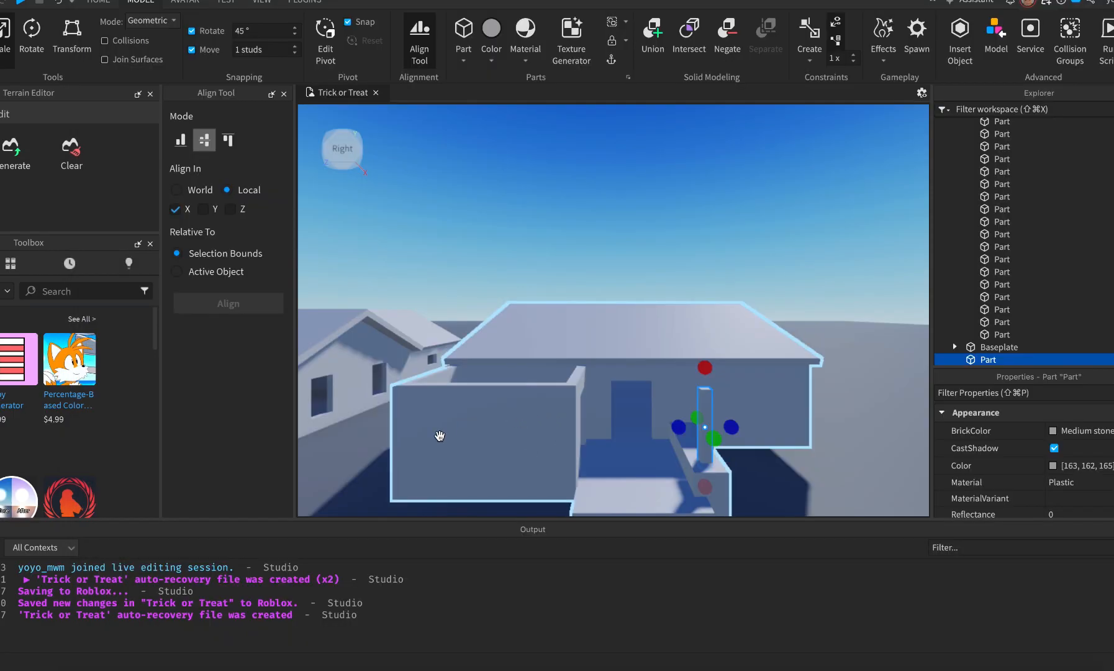
# Move the thin porch post into the House2 model with Paste Into.
pyautogui.click(353, 490)
pyautogui.press('s')
pyautogui.press('a')
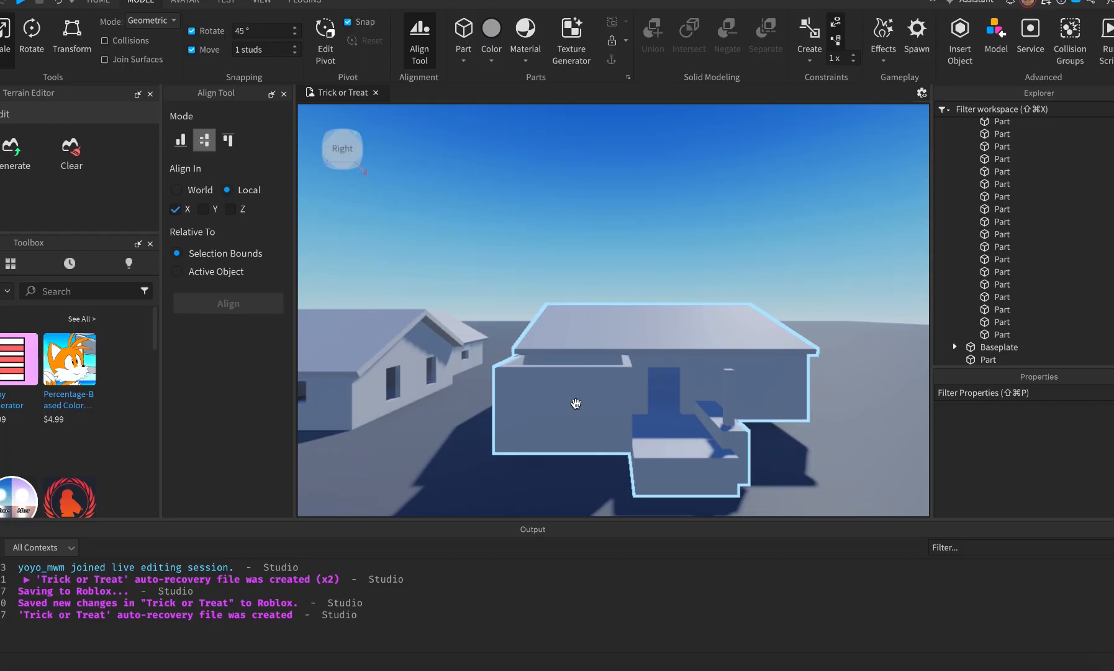
pyautogui.press('w')
pyautogui.press('d')
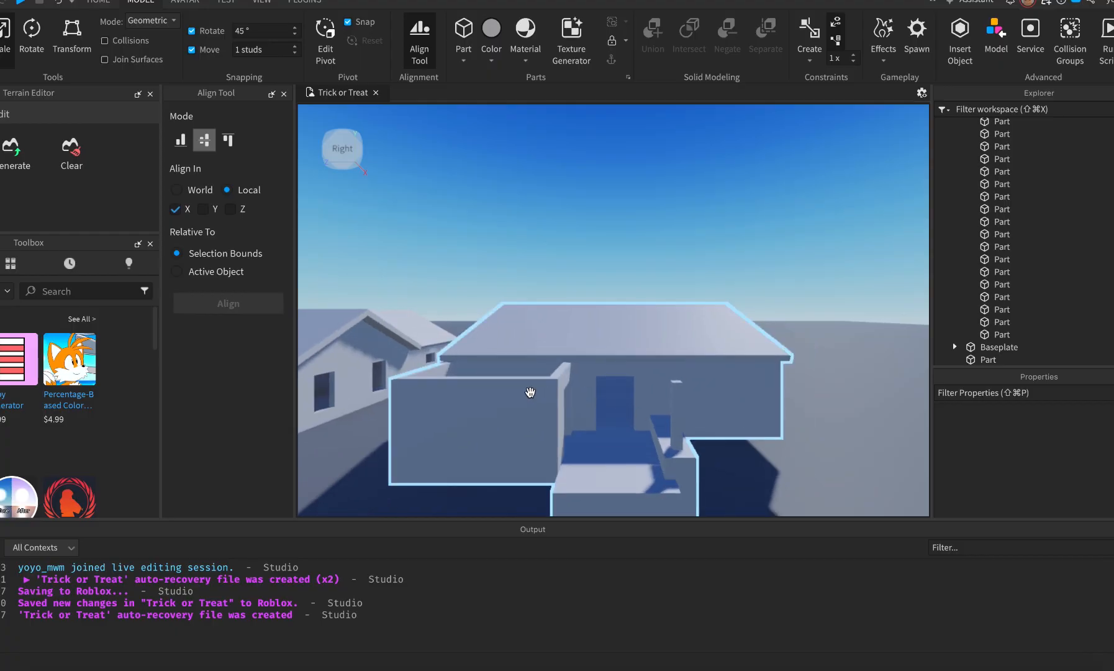
pyautogui.click(683, 416)
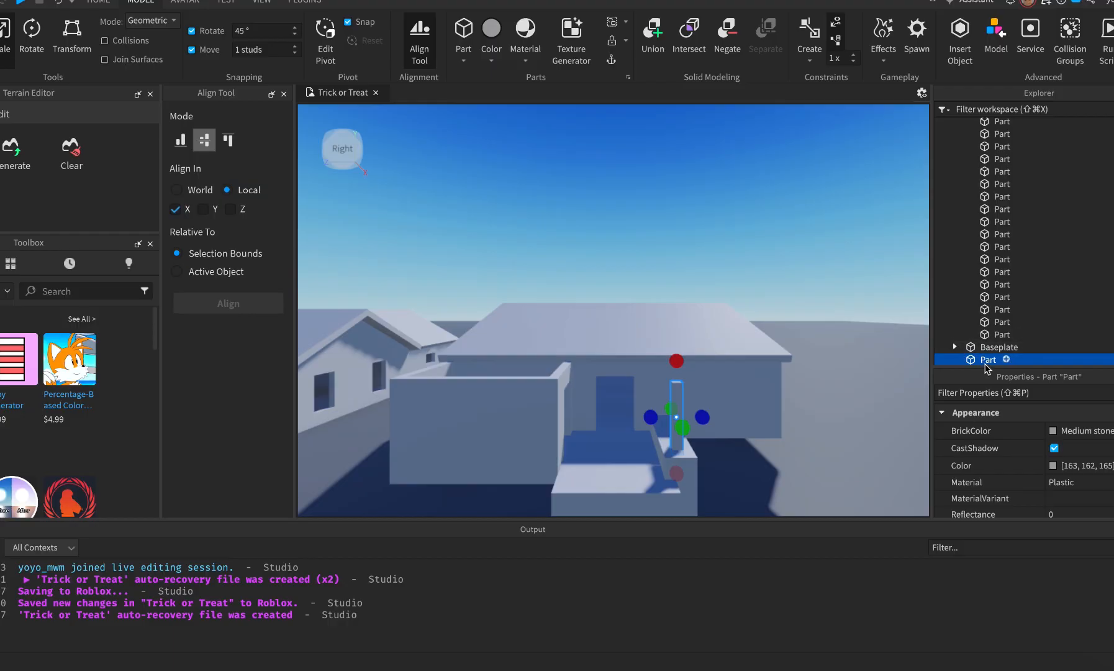
pyautogui.moveTo(988, 364); pyautogui.dragTo(983, 187)
pyautogui.rightClick(985, 186)
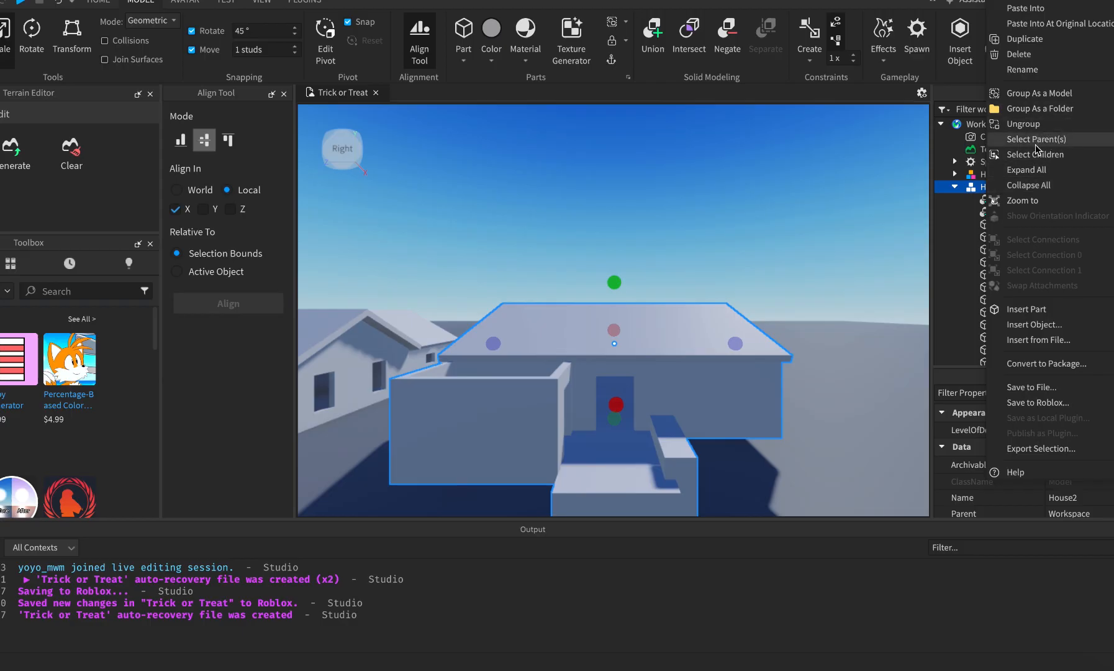
pyautogui.click(1037, 8)
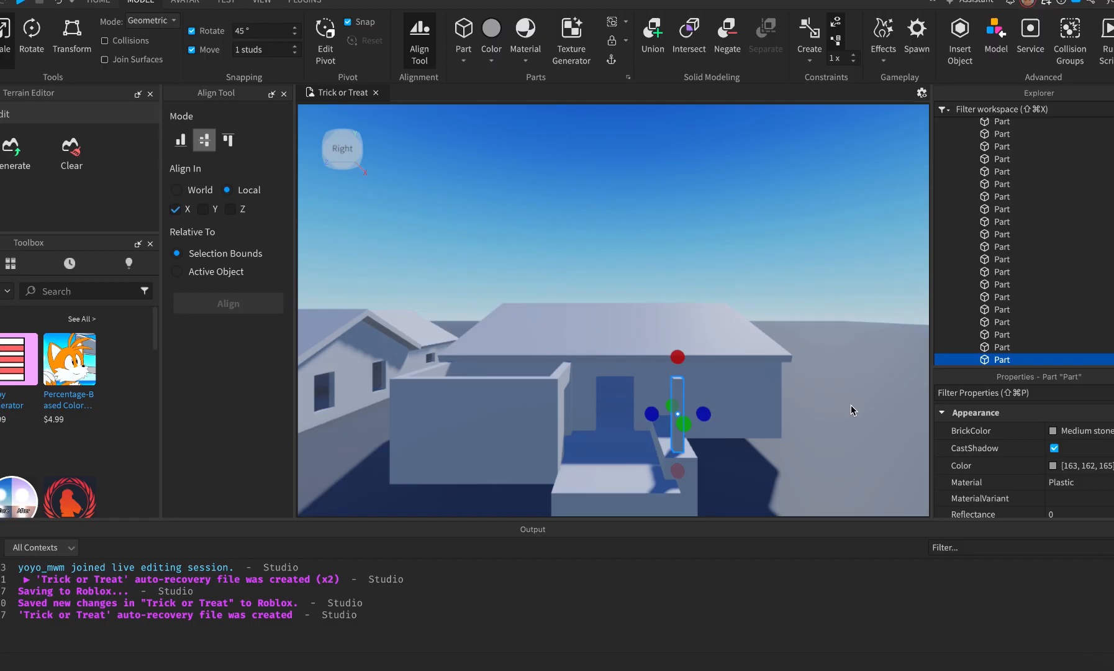
# Try shifting House2 to the right, then undo the move.
pyautogui.click(885, 437)
pyautogui.click(707, 410)
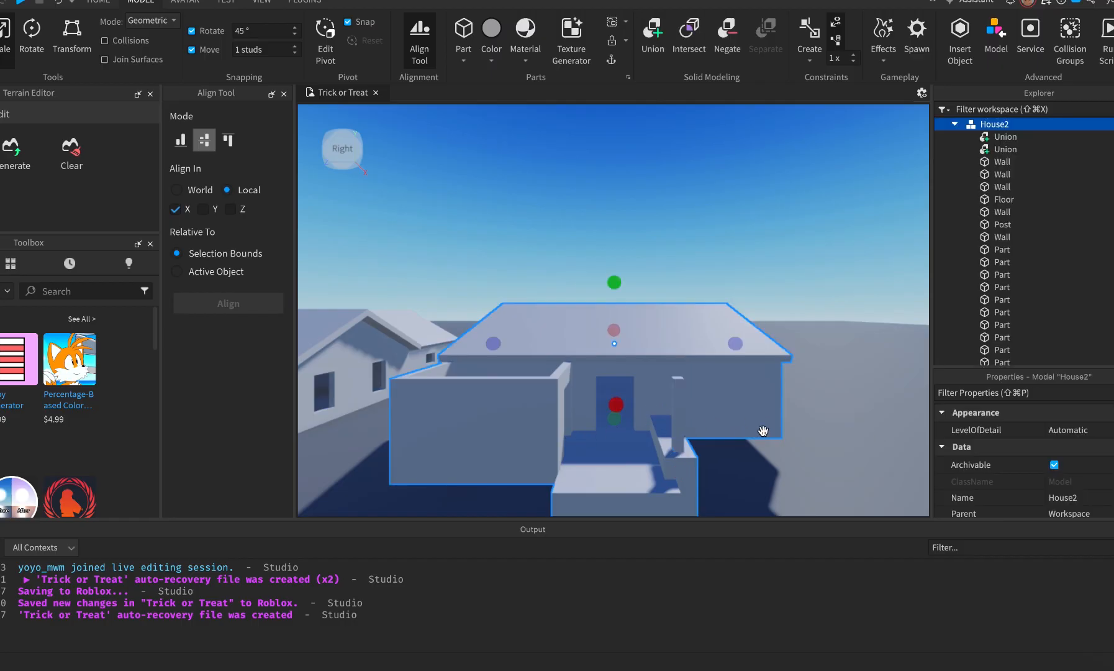
pyautogui.moveTo(734, 407); pyautogui.dragTo(891, 390)
pyautogui.press('super+z')
pyautogui.click(837, 465)
# Orbit the camera to look down over House2 from above.
pyautogui.moveTo(765, 470); pyautogui.dragTo(764, 467, button='right')
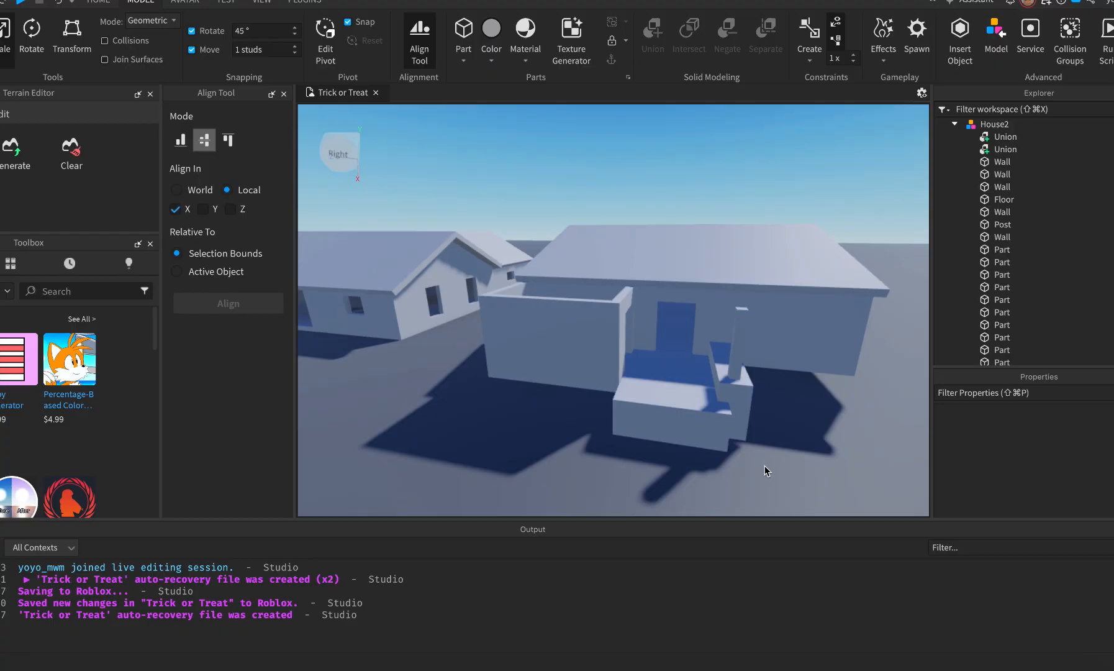
pyautogui.moveTo(819, 416); pyautogui.dragTo(819, 416, button='right')
pyautogui.moveTo(739, 406); pyautogui.dragTo(738, 402, button='right')
pyautogui.press('w')
pyautogui.press('e')
# Insert a new part, slide it against the left wall and shrink it to a small block.
pyautogui.click(463, 31)
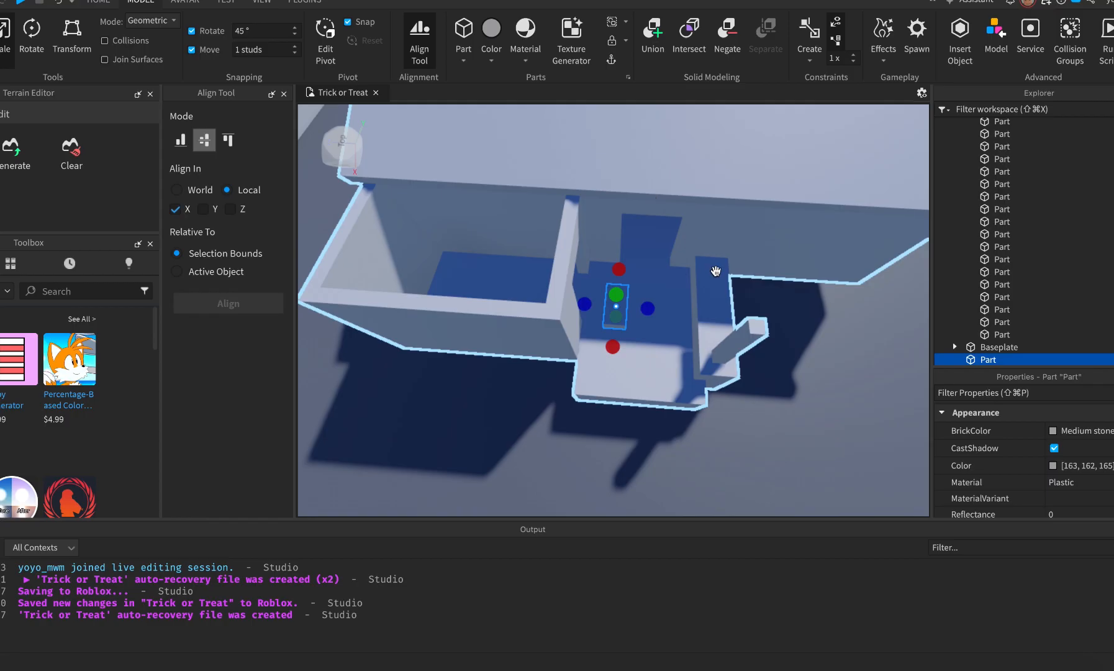
pyautogui.moveTo(618, 309); pyautogui.dragTo(544, 306)
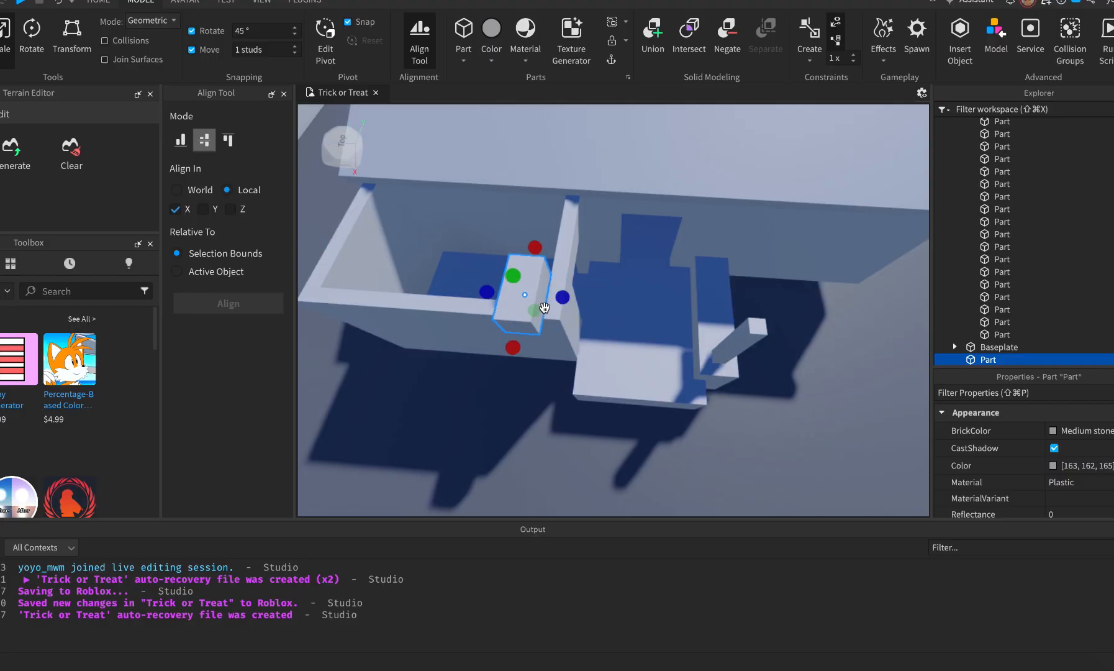
pyautogui.press('super+z')
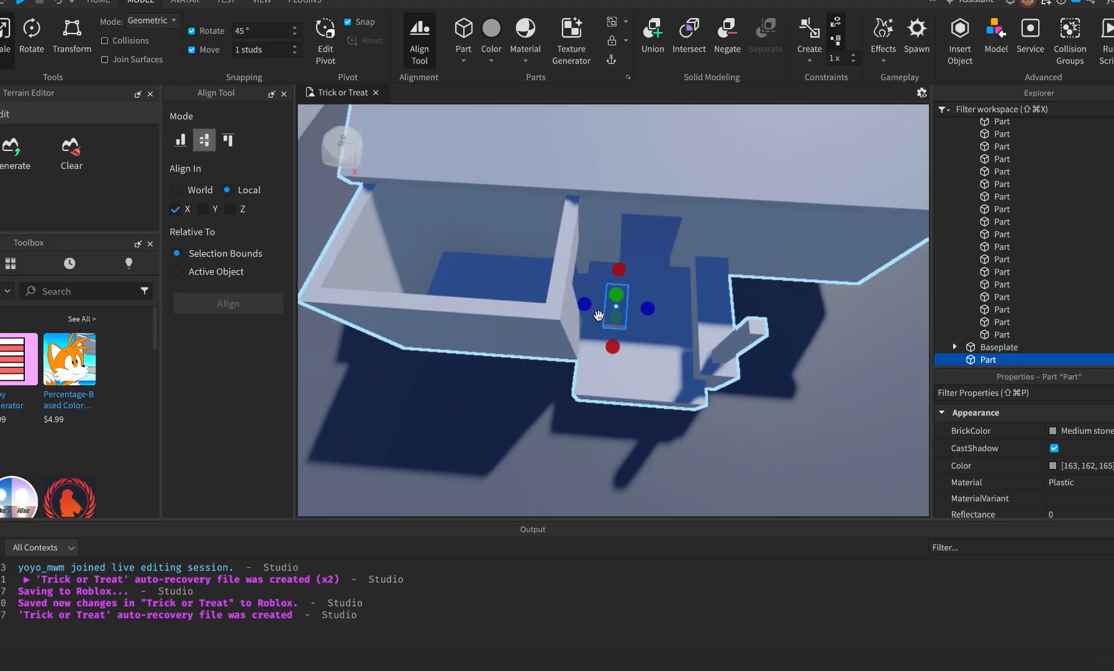
pyautogui.moveTo(615, 311); pyautogui.dragTo(556, 285)
pyautogui.press('super+3')
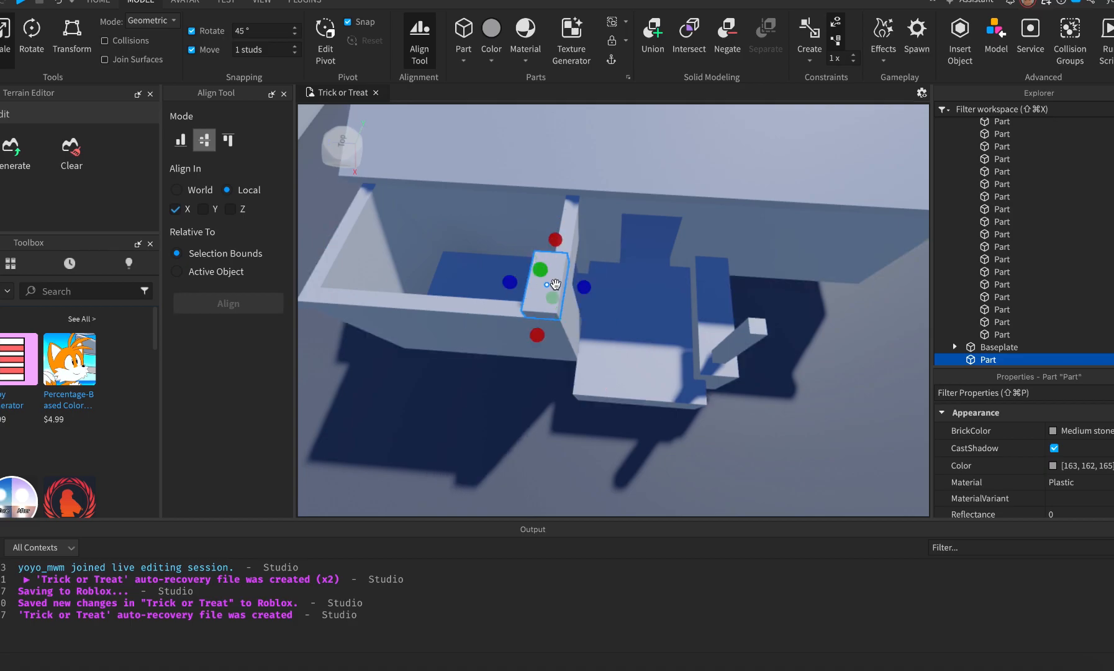
pyautogui.moveTo(555, 239); pyautogui.dragTo(292, 299)
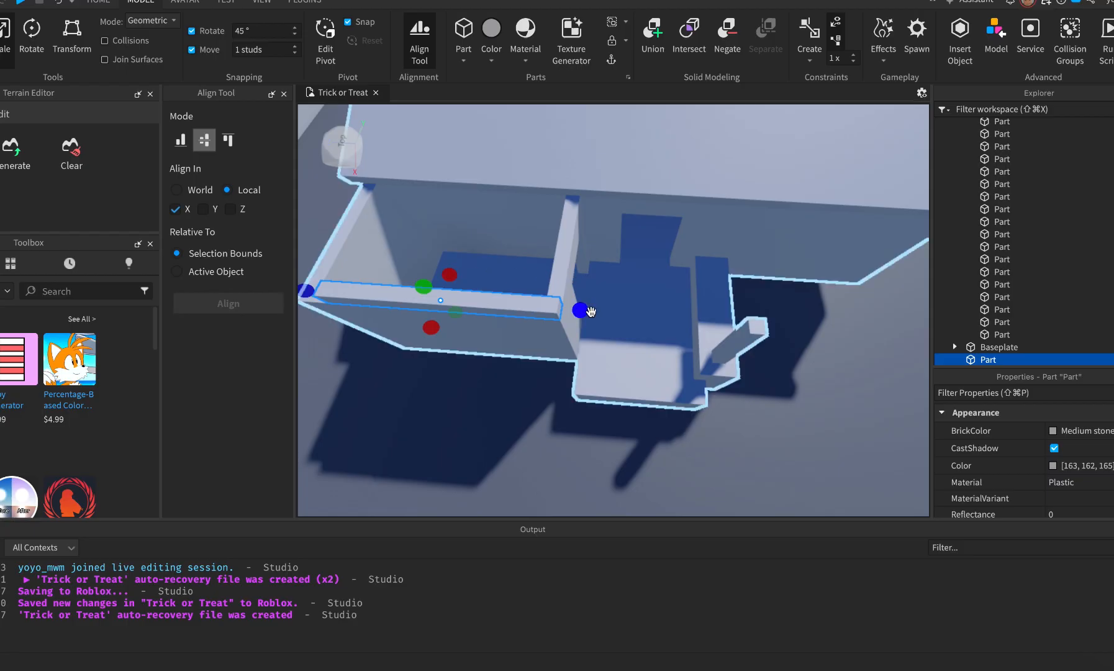
# Stretch the block into a 1×1×30 beam spanning the porch front.
pyautogui.scroll(-3, 591, 311)
pyautogui.press('a')
pyautogui.moveTo(450, 298); pyautogui.dragTo(428, 294)
pyautogui.moveTo(652, 312); pyautogui.dragTo(802, 317)
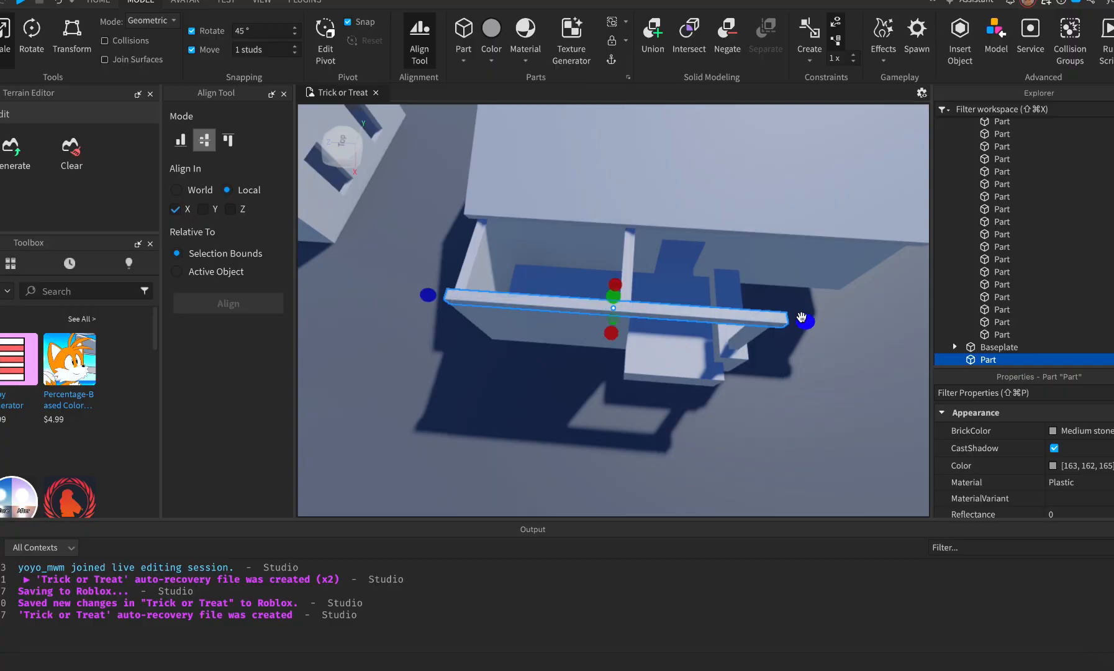
pyautogui.moveTo(798, 390); pyautogui.dragTo(796, 406, button='right')
pyautogui.press('a')
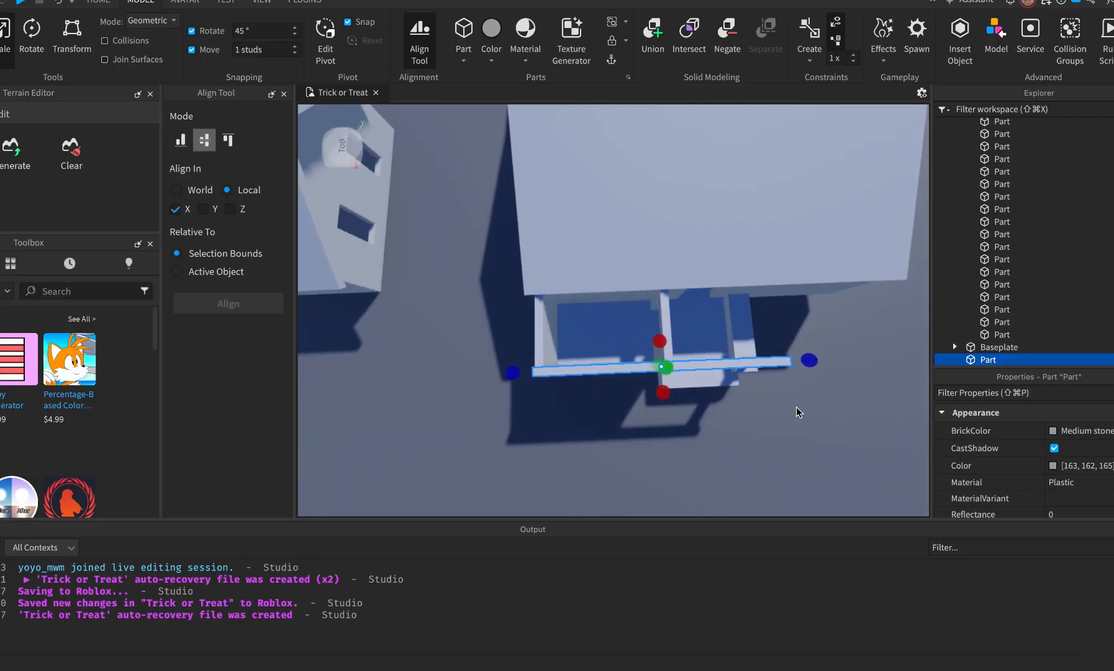
pyautogui.press('s')
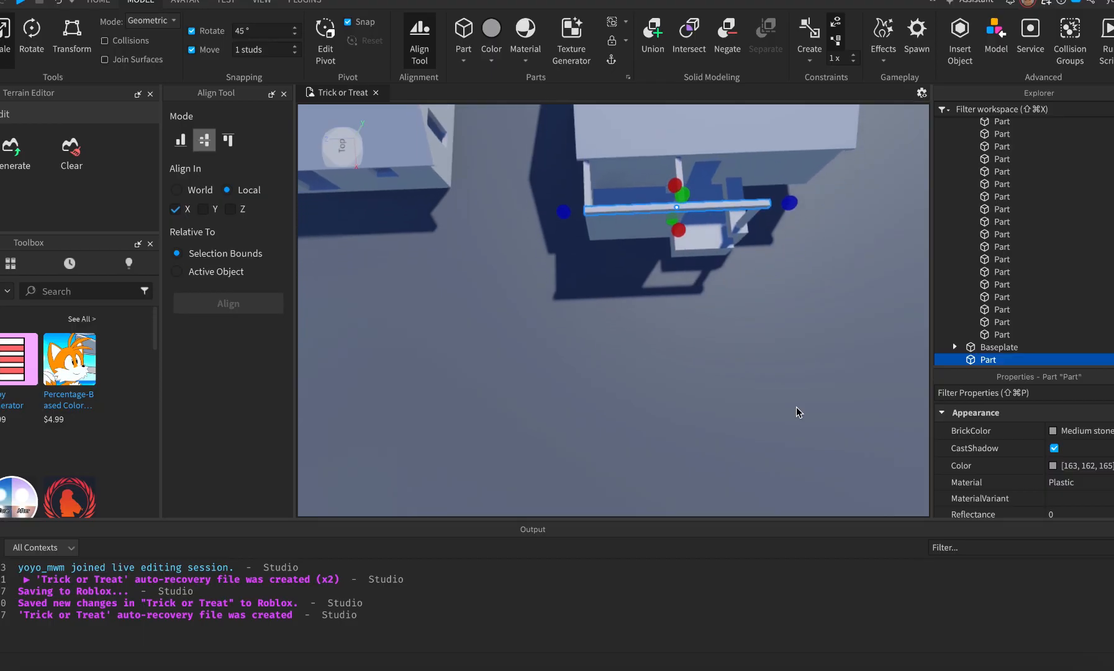
pyautogui.moveTo(563, 192); pyautogui.dragTo(553, 192)
pyautogui.scroll(-8, 997, 419)
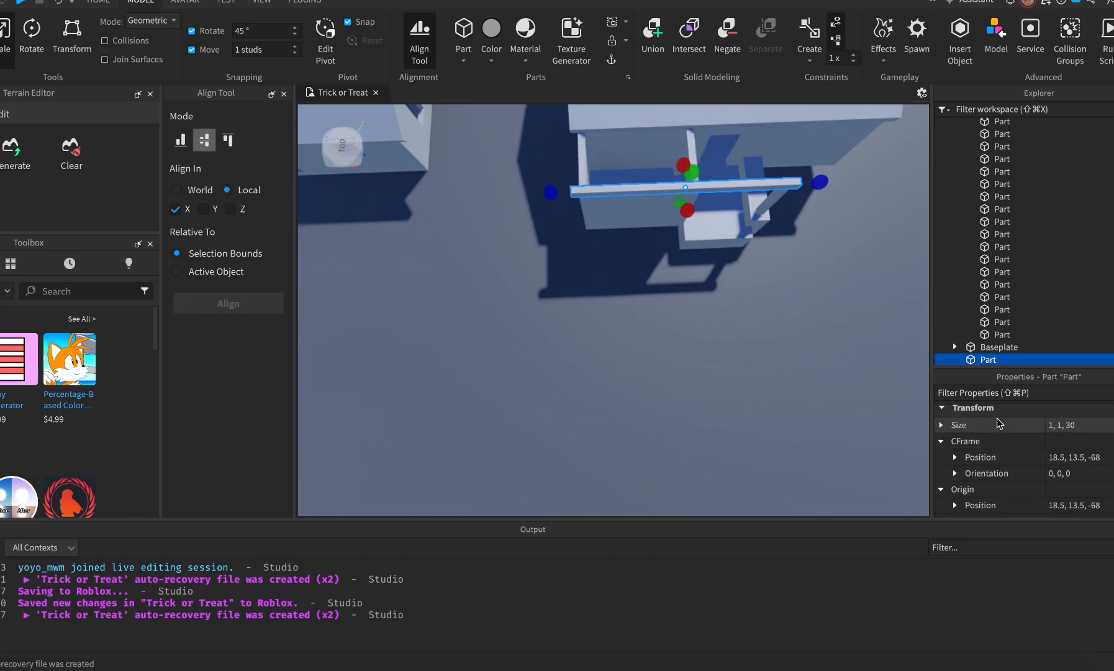
# Discard an extra inserted block and open the Part shape list to choose Wedge.
pyautogui.rightClick(772, 350)
pyautogui.click(664, 407)
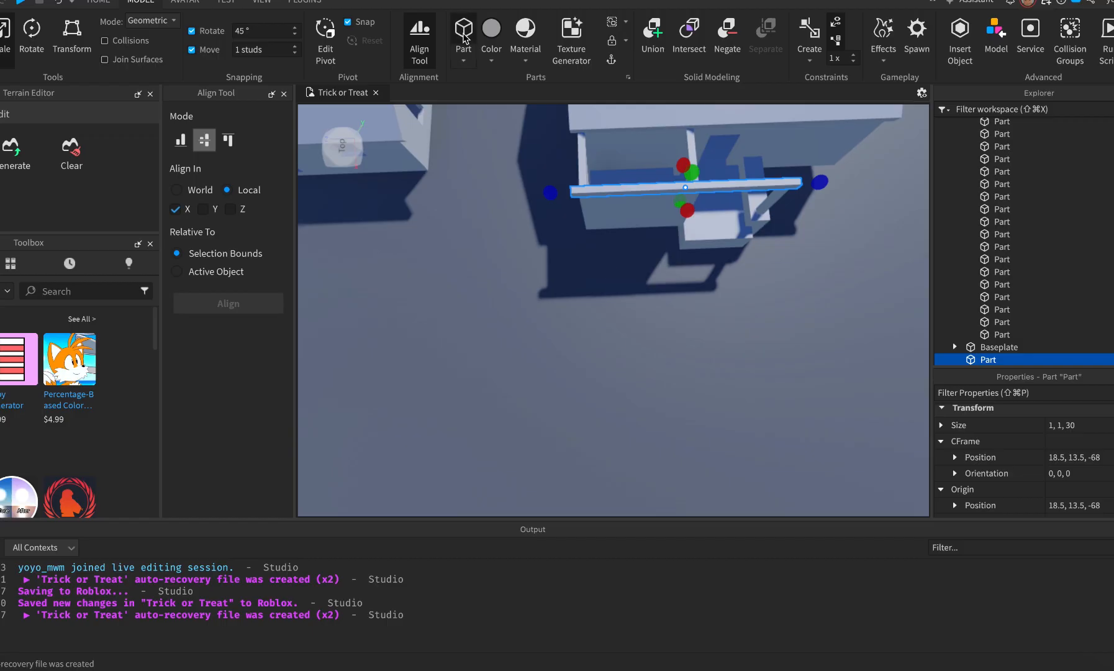
pyautogui.click(464, 34)
pyautogui.press('super+z')
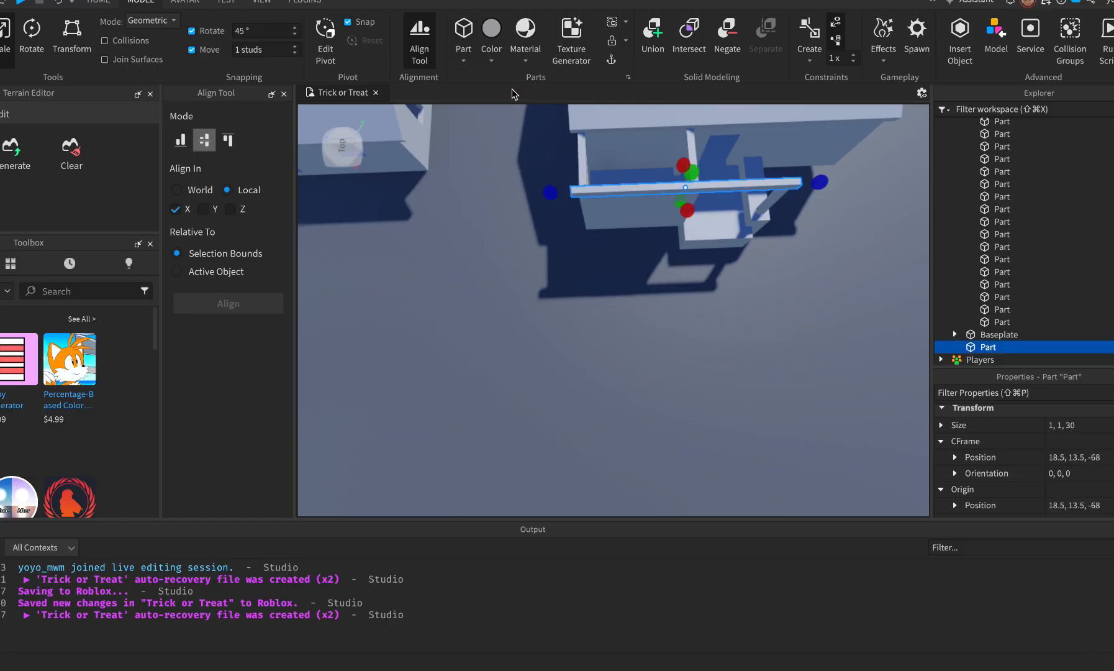
pyautogui.click(465, 60)
# Insert a wedge part and bring it over toward the house.
pyautogui.click(495, 108)
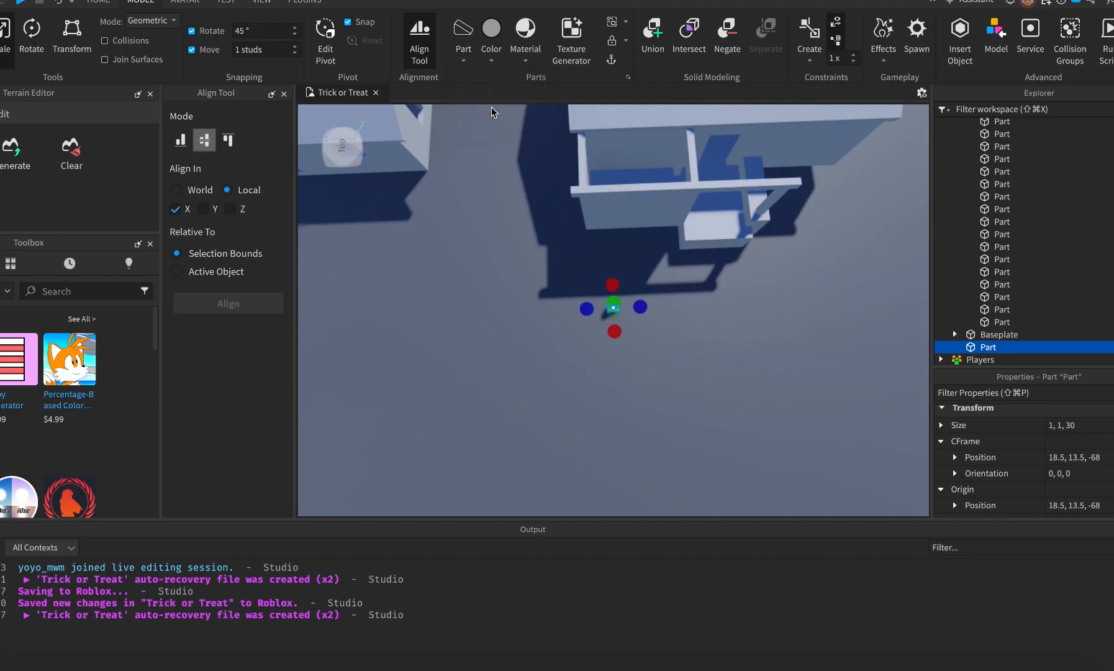
pyautogui.press('f')
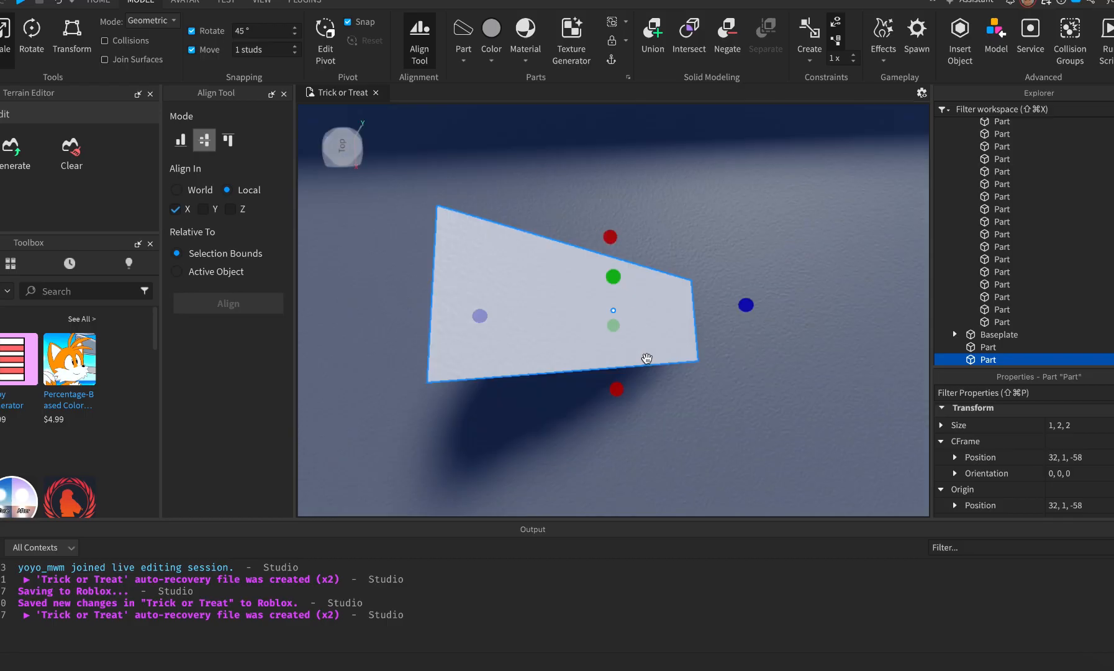
pyautogui.click(716, 428)
pyautogui.scroll(-5, 715, 427)
pyautogui.moveTo(716, 427); pyautogui.dragTo(681, 479, button='right')
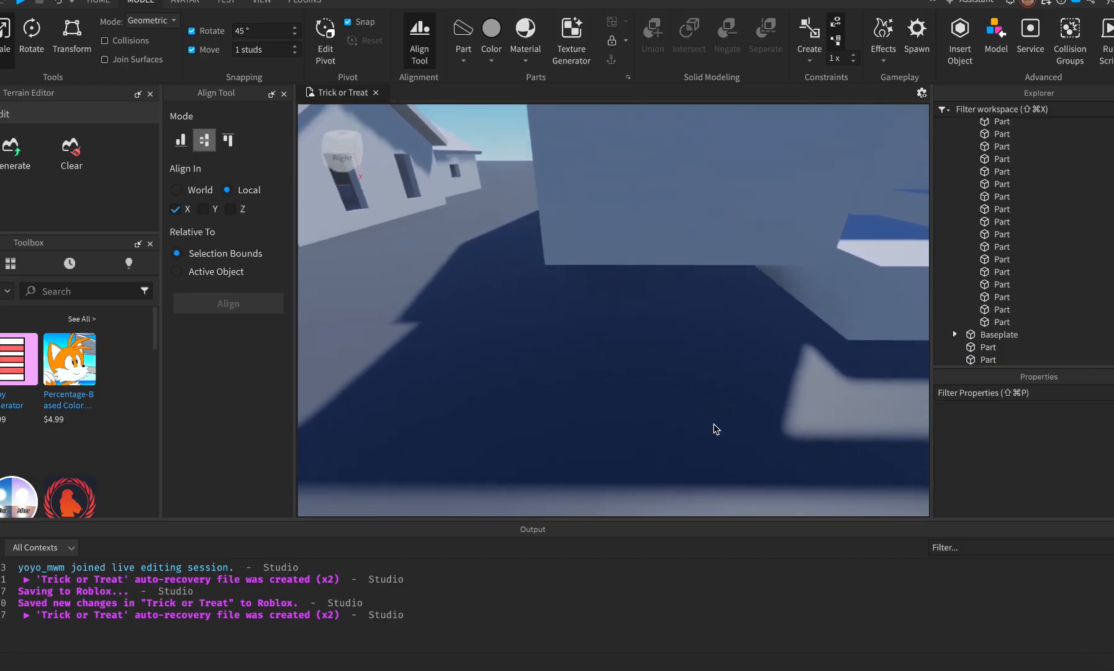
pyautogui.moveTo(629, 491); pyautogui.dragTo(669, 326)
pyautogui.press('e')
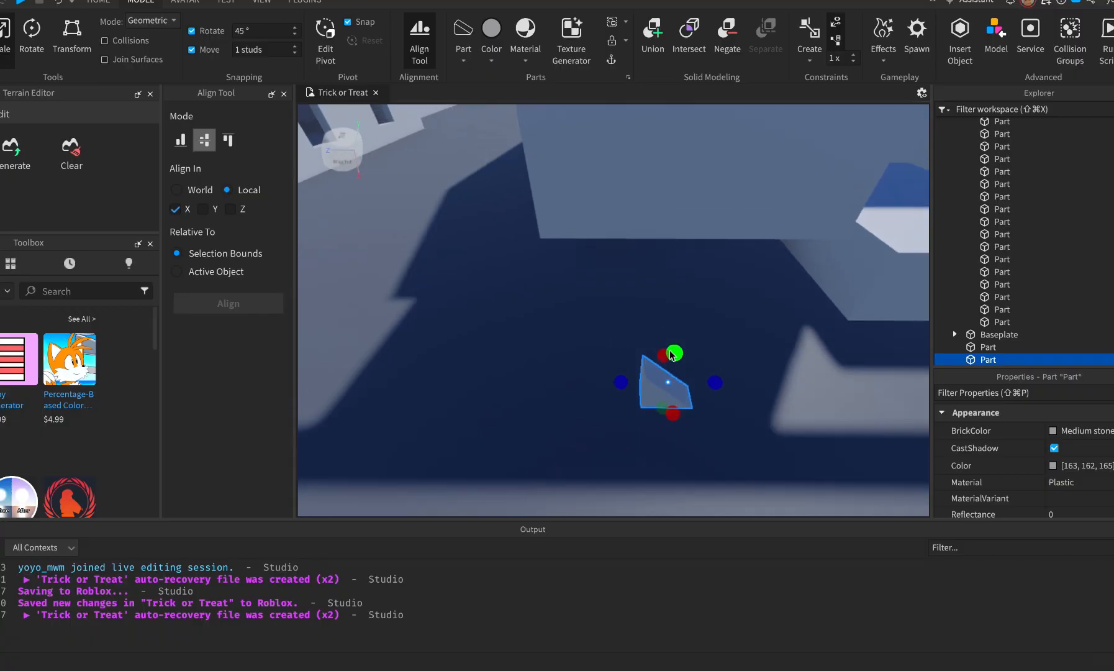
pyautogui.moveTo(669, 351); pyautogui.dragTo(662, 514, button='middle')
# Set the wedge on the porch's top edge and stretch it along the edge both ways.
pyautogui.moveTo(634, 481); pyautogui.dragTo(665, 296)
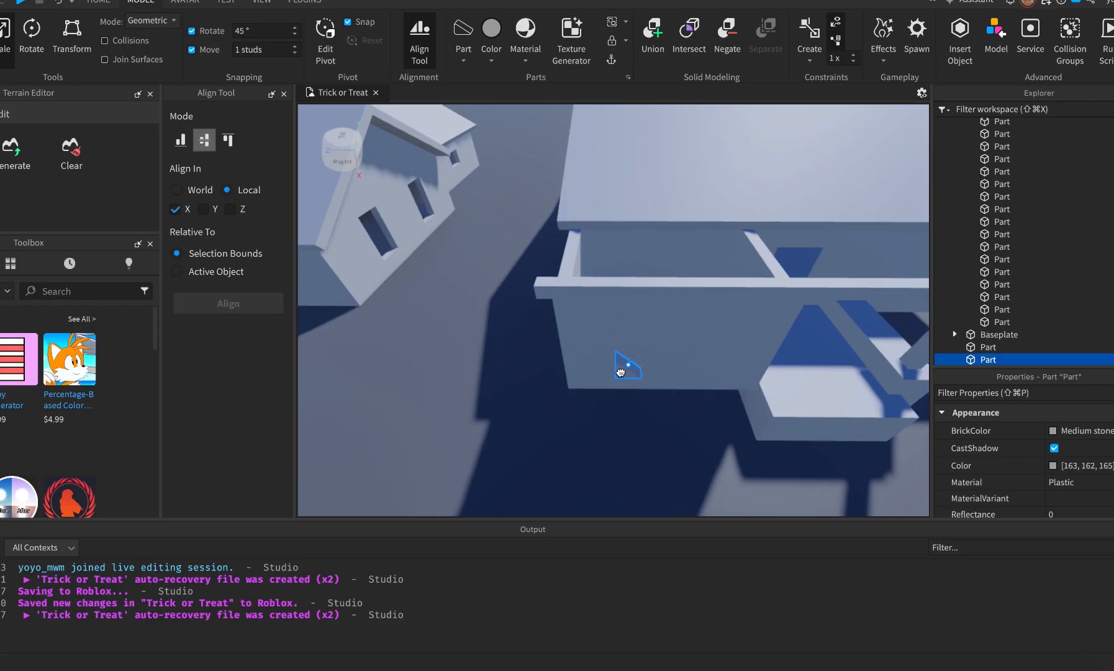
pyautogui.moveTo(620, 372); pyautogui.dragTo(594, 283)
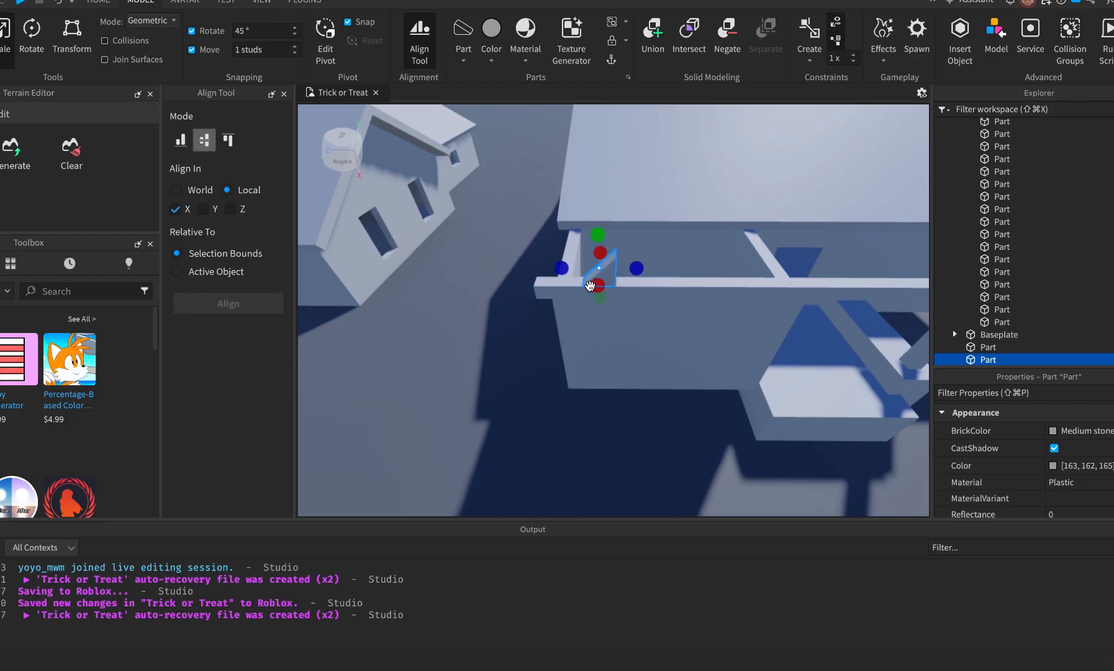
pyautogui.moveTo(557, 271); pyautogui.dragTo(512, 268)
pyautogui.moveTo(635, 268); pyautogui.dragTo(804, 269)
pyautogui.scroll(-10, 1072, 496)
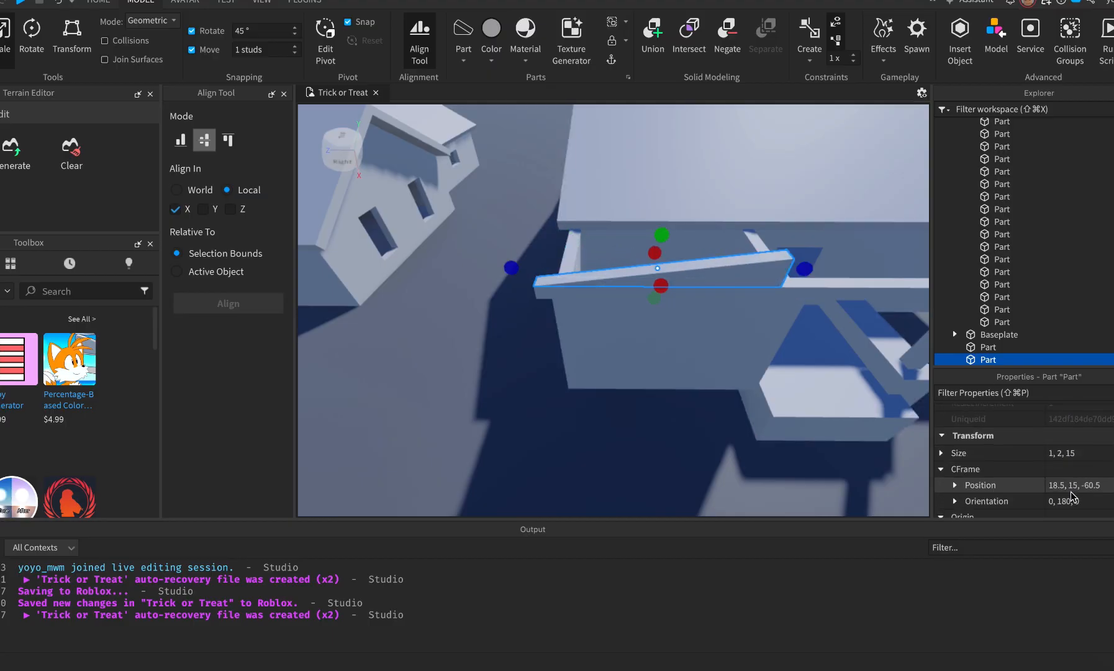
# Rotate the wedge to face the other way and align it with the long plank on Z.
pyautogui.press('super+r')
pyautogui.press('super+r')
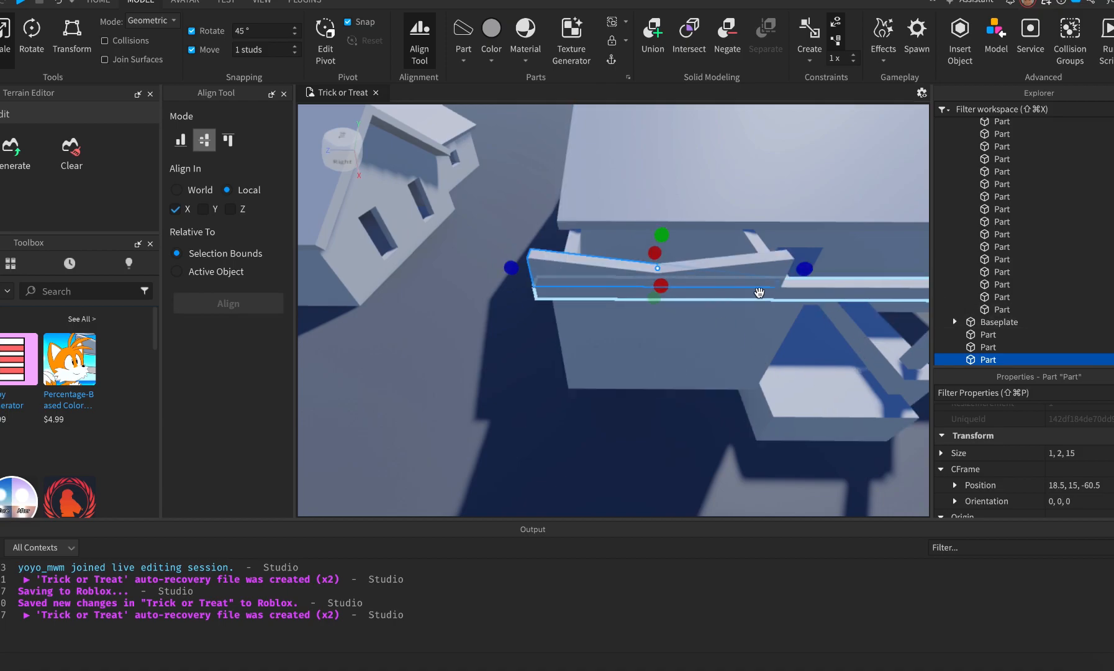
pyautogui.keyDown('shift'); pyautogui.click(839, 290); pyautogui.keyUp('shift')
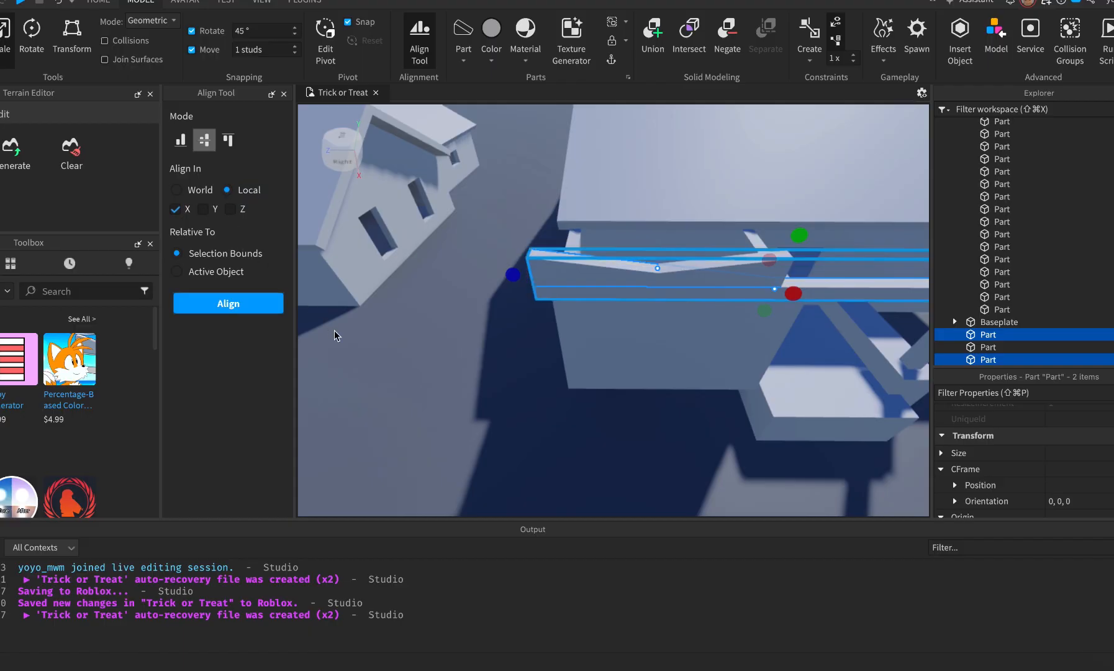
pyautogui.press('f')
pyautogui.click(233, 209)
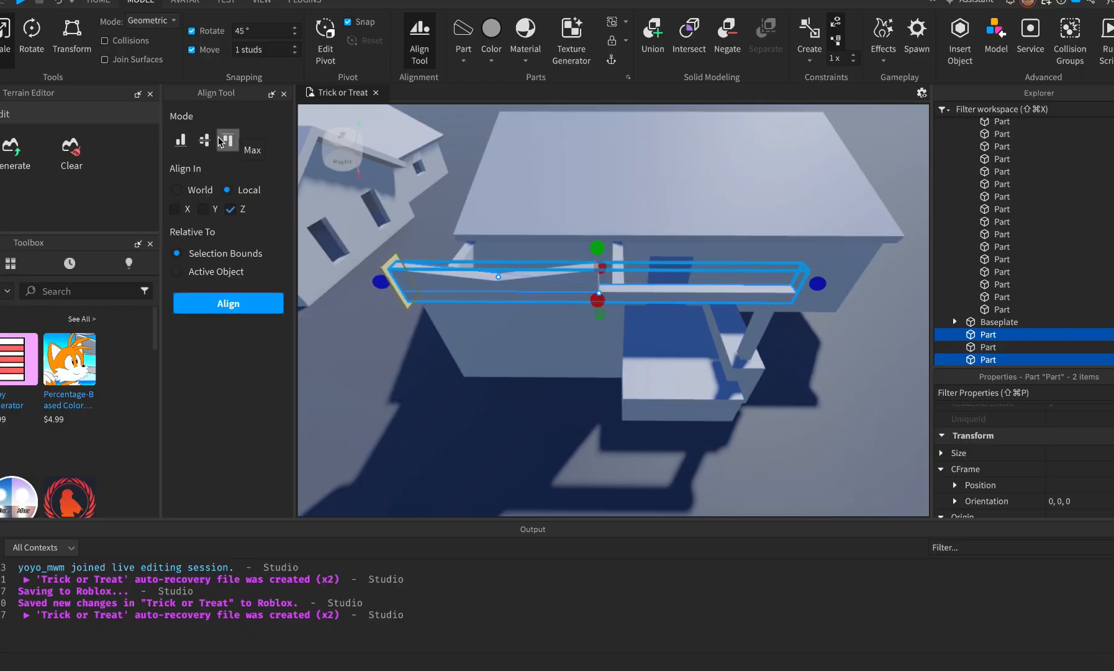
pyautogui.click(260, 305)
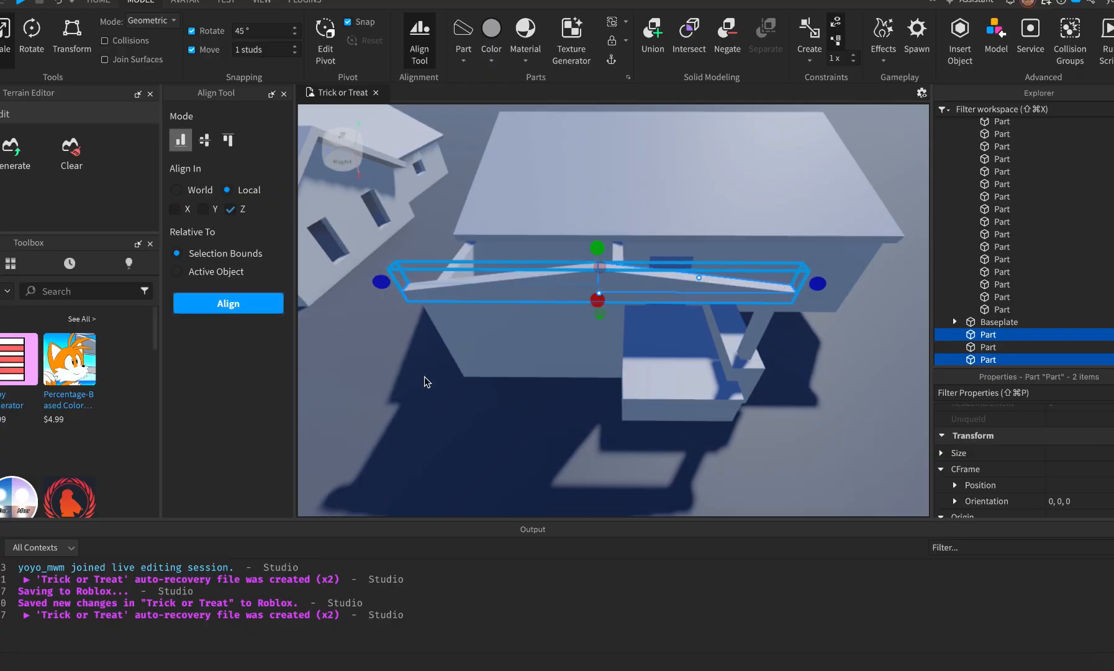
pyautogui.click(468, 412)
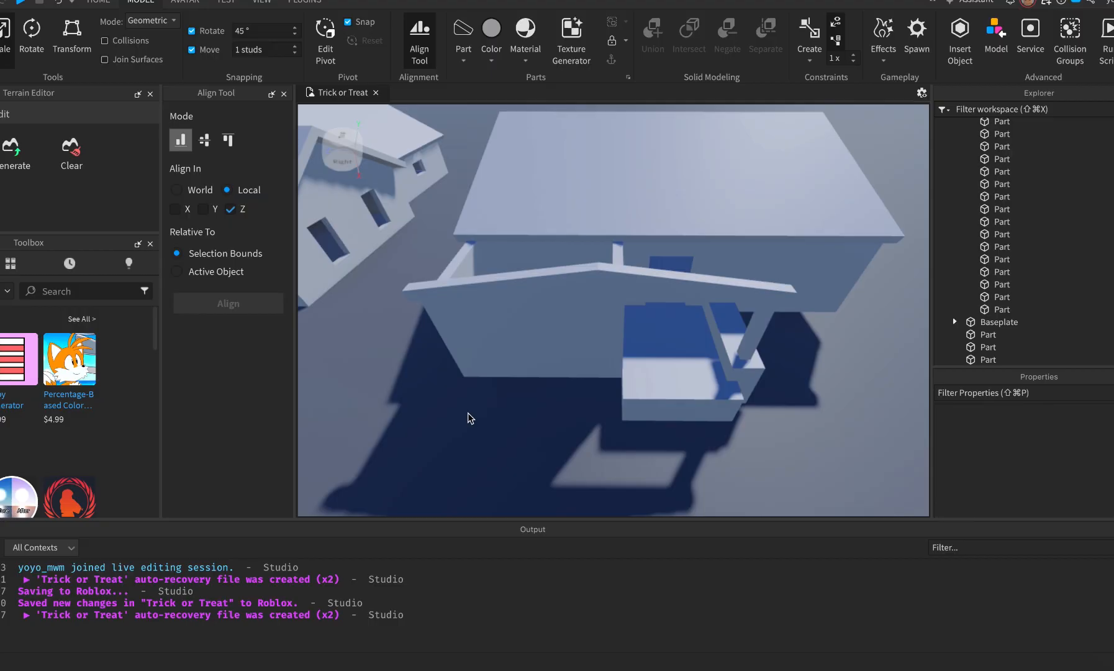
# Group the two slanted roof boards and the front wall into a Wall model.
pyautogui.click(591, 273)
pyautogui.press('a')
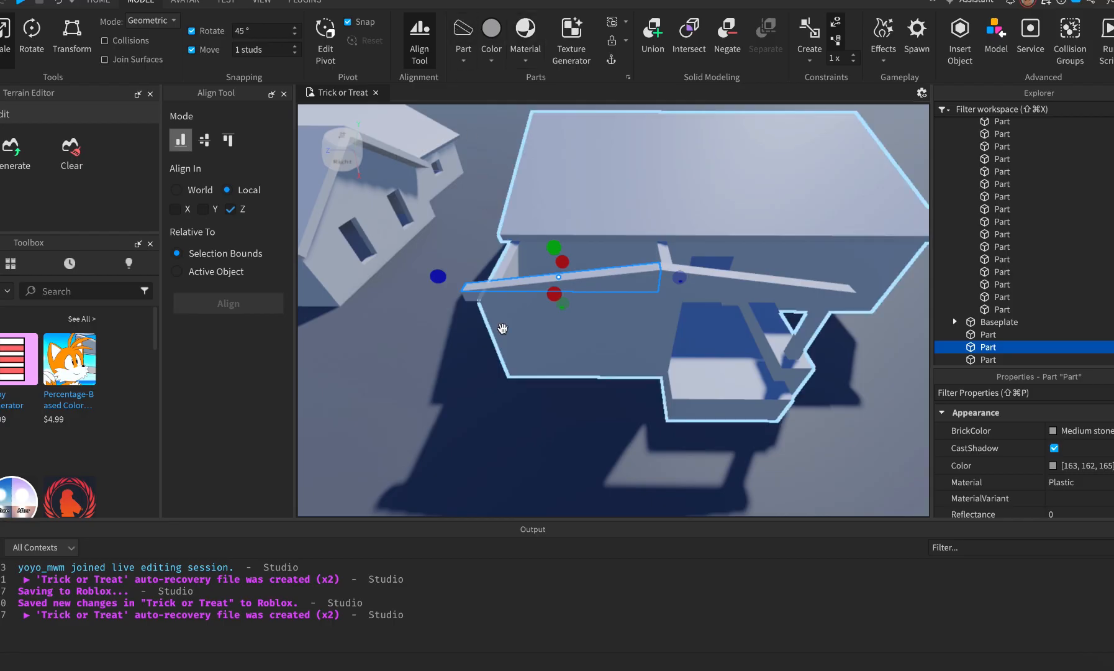
pyautogui.click(504, 407)
pyautogui.click(648, 281)
pyautogui.keyDown('shift'); pyautogui.click(648, 281); pyautogui.keyUp('shift')
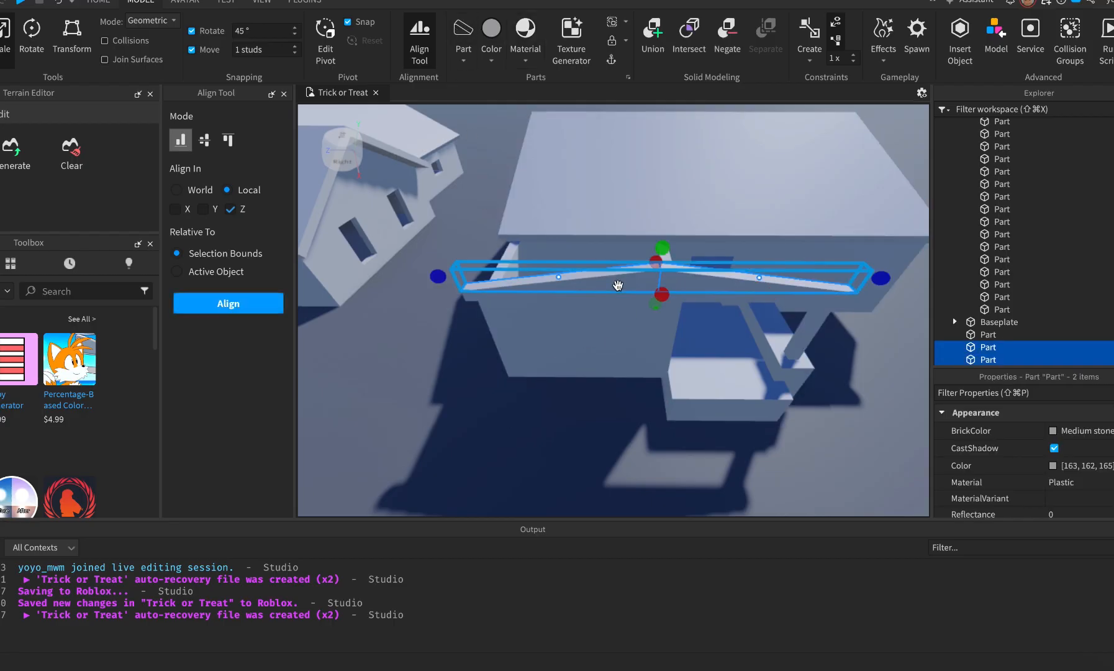
pyautogui.click(610, 322)
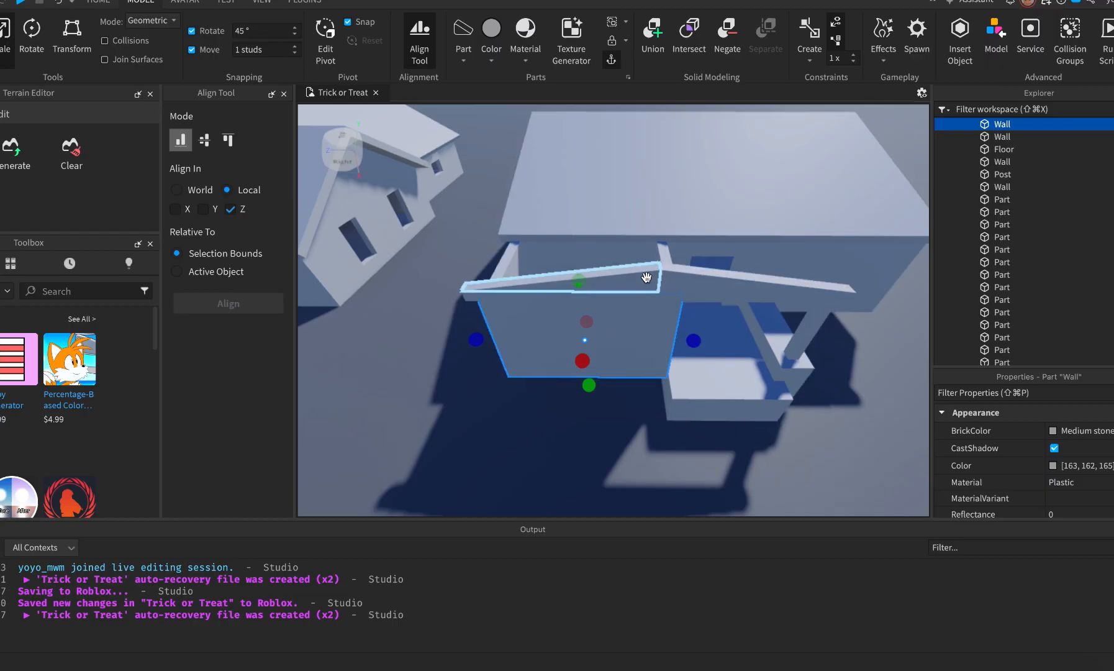
pyautogui.click(681, 281)
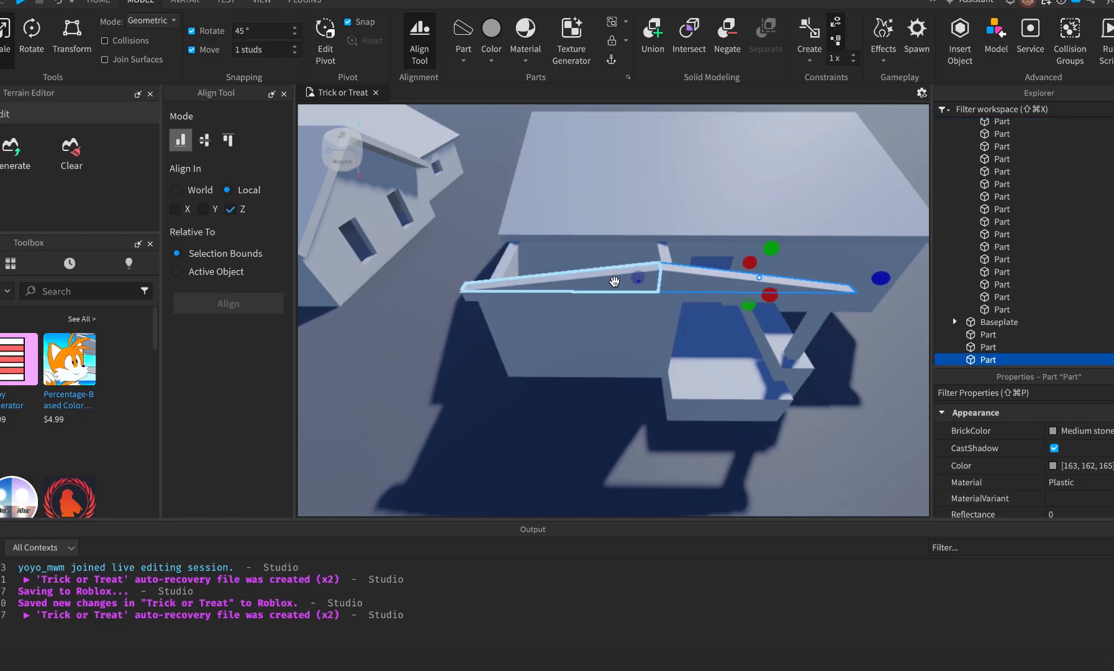
pyautogui.keyDown('shift'); pyautogui.click(614, 281); pyautogui.keyUp('shift')
pyautogui.keyDown('shift'); pyautogui.click(616, 328); pyautogui.keyUp('shift')
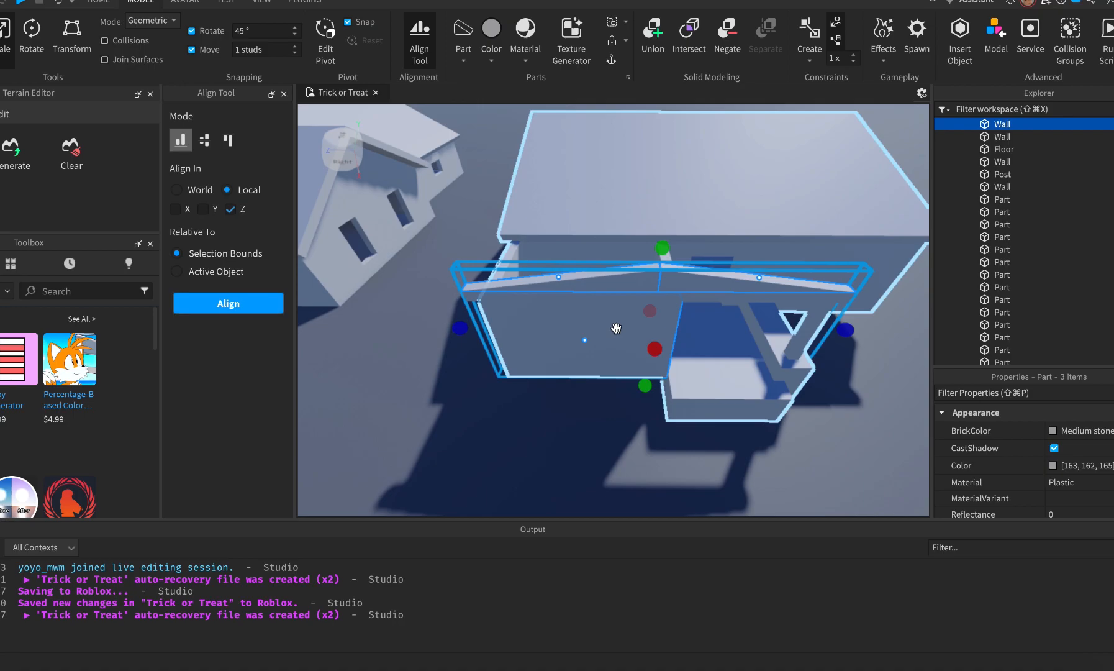
pyautogui.hotkey('ctrl', 'g')
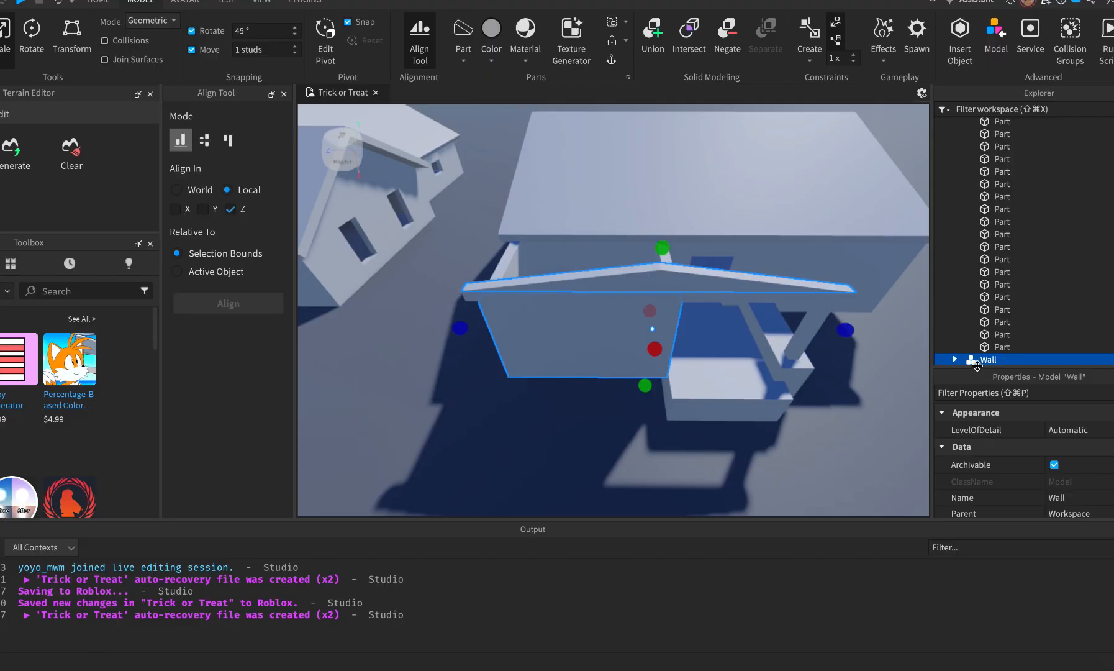
# Cut the Wall model and paste it into House2.
pyautogui.press('Delete')
pyautogui.click(993, 186)
pyautogui.rightClick(992, 187)
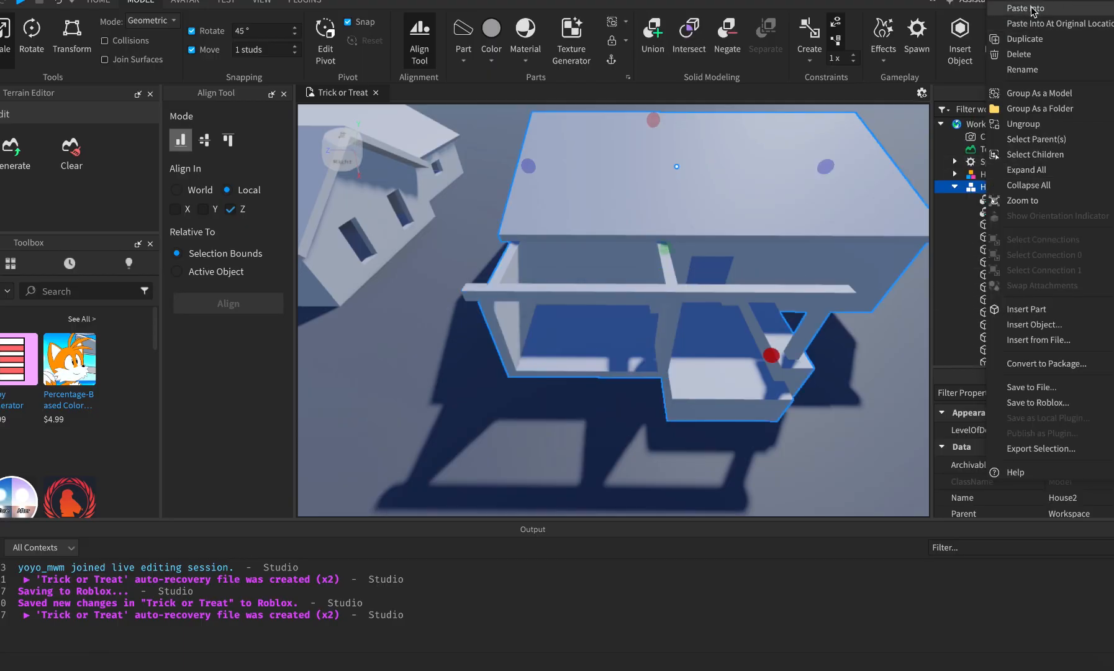
pyautogui.click(1026, 9)
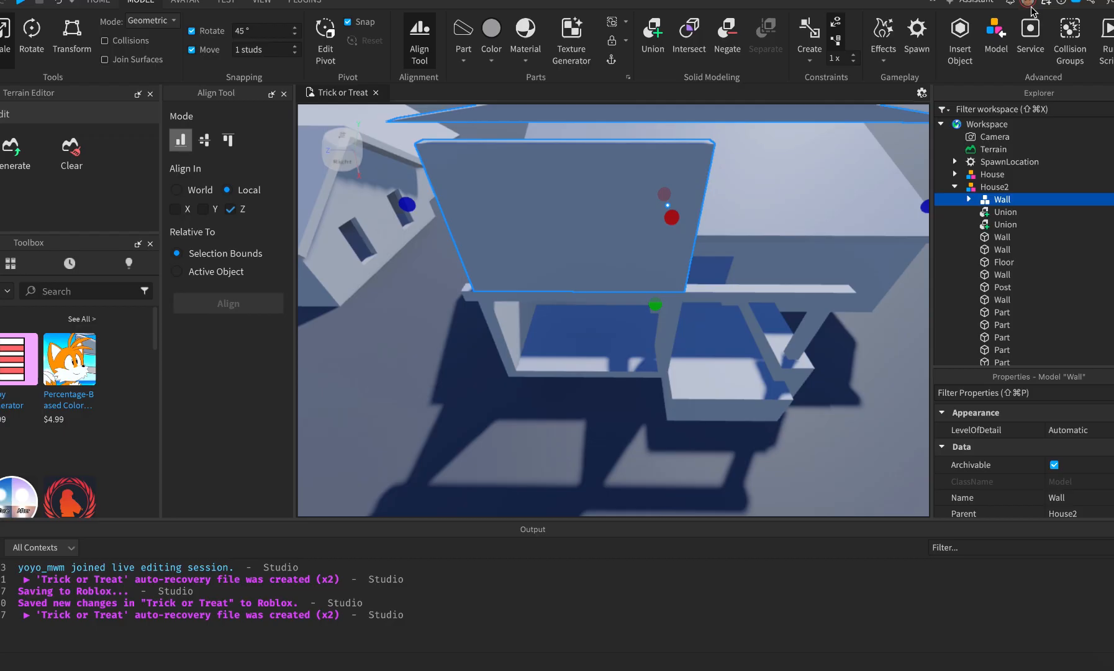
pyautogui.press('Delete')
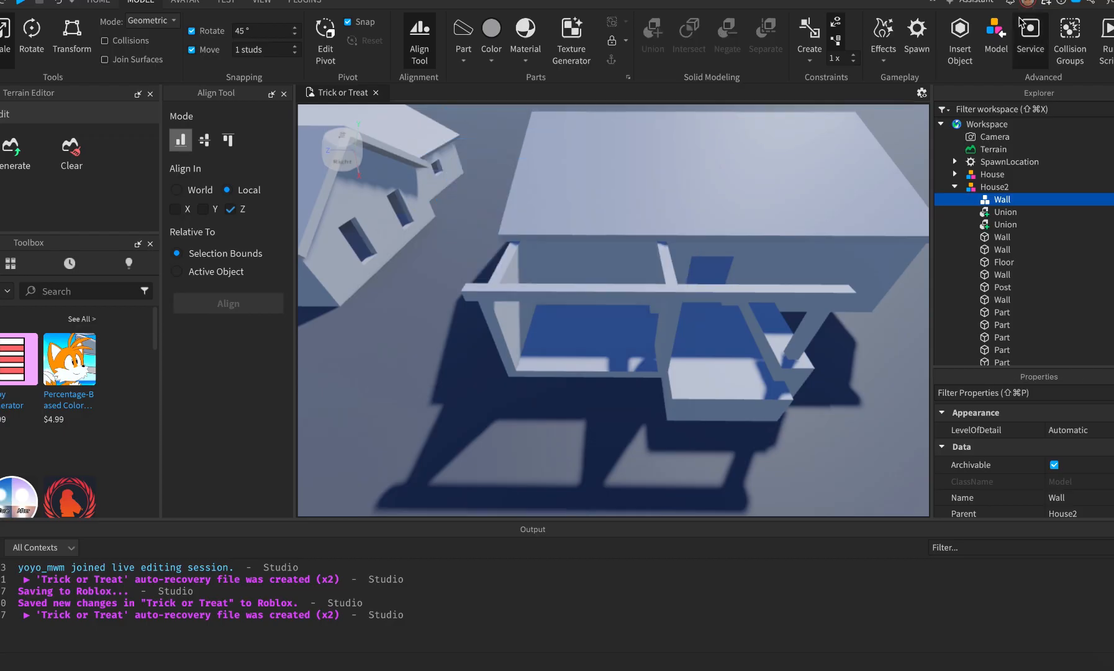
pyautogui.click(1020, 23)
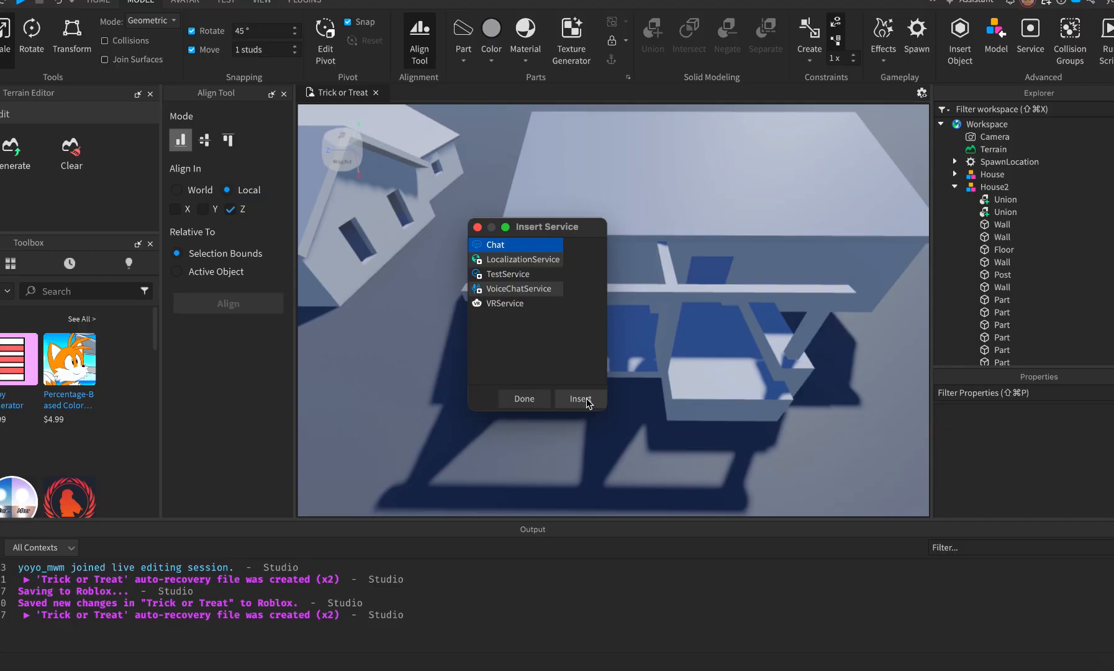
pyautogui.click(523, 398)
pyautogui.press('super+z')
pyautogui.click(531, 460)
pyautogui.moveTo(532, 462); pyautogui.dragTo(532, 457, button='right')
pyautogui.press('a')
pyautogui.press('d')
pyautogui.press('e')
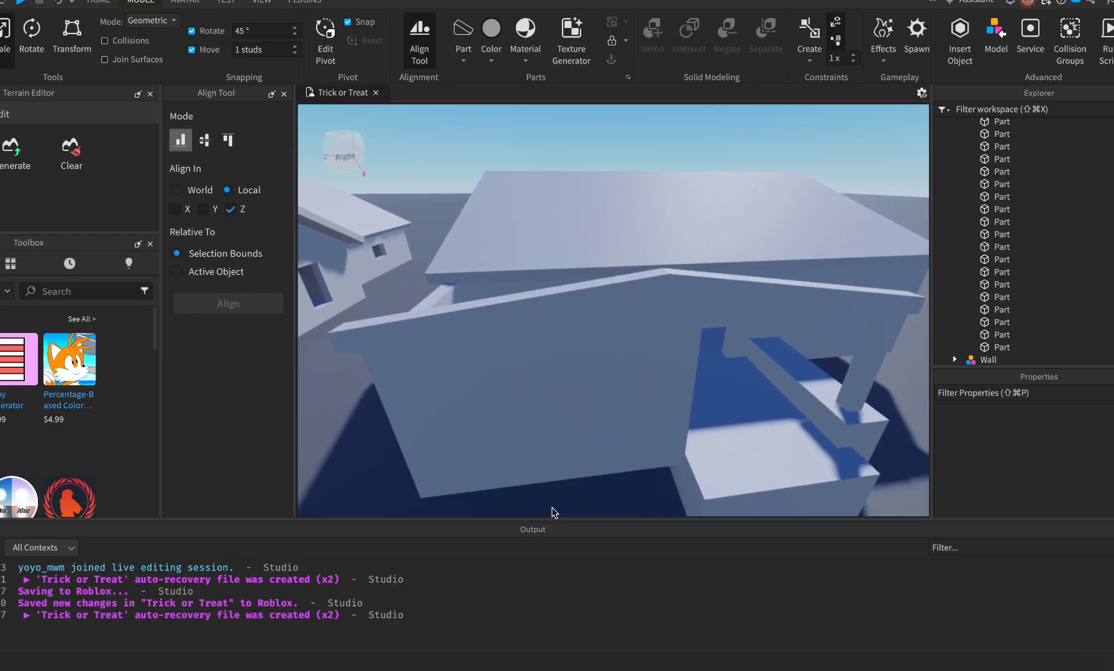
pyautogui.click(538, 428)
pyautogui.press('f')
pyautogui.press('s')
pyautogui.press('a')
pyautogui.press('d')
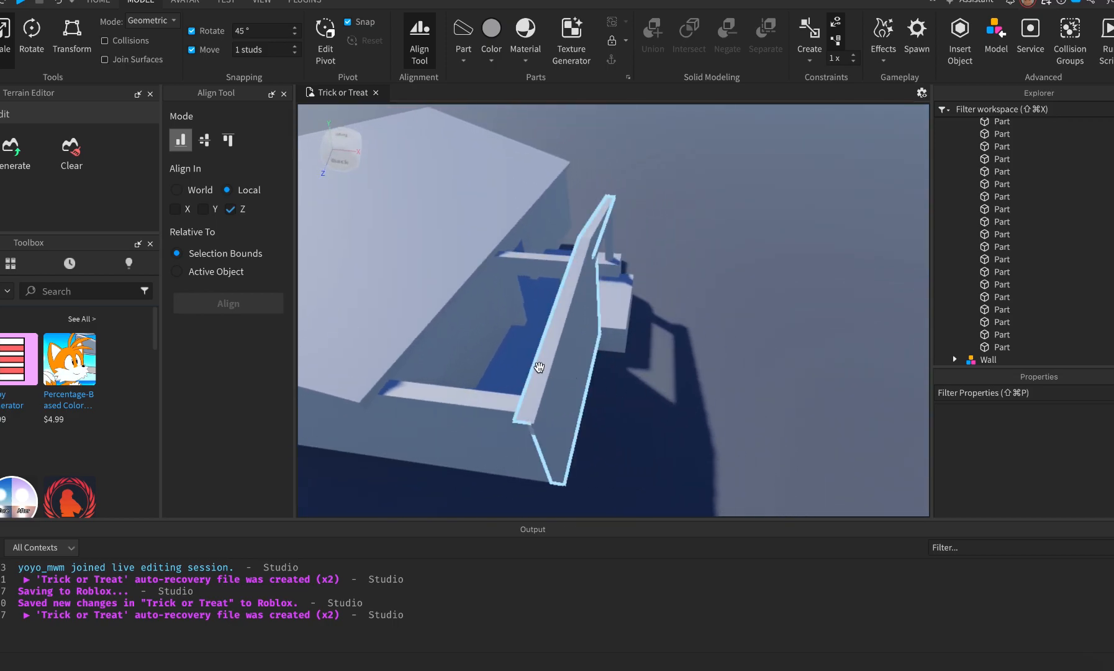
# Add a block on the porch floor at the wall base, stretched leftward along it.
pyautogui.click(463, 58)
pyautogui.click(487, 108)
pyautogui.moveTo(621, 307); pyautogui.dragTo(527, 401)
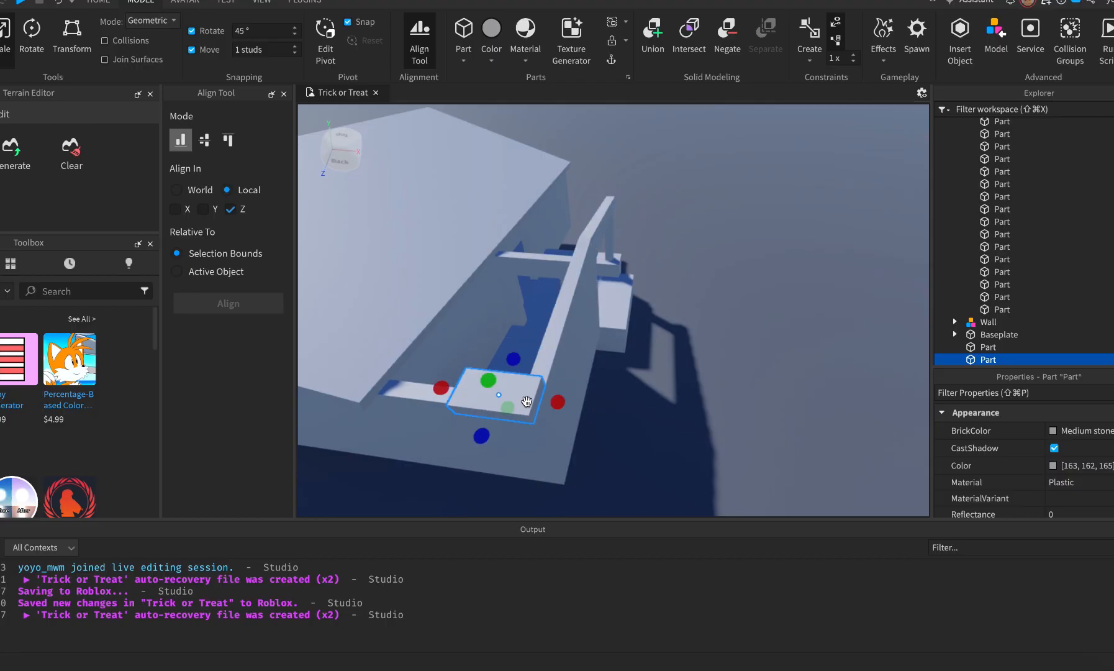
pyautogui.moveTo(442, 388); pyautogui.dragTo(316, 383)
pyautogui.press('a')
pyautogui.click(631, 380)
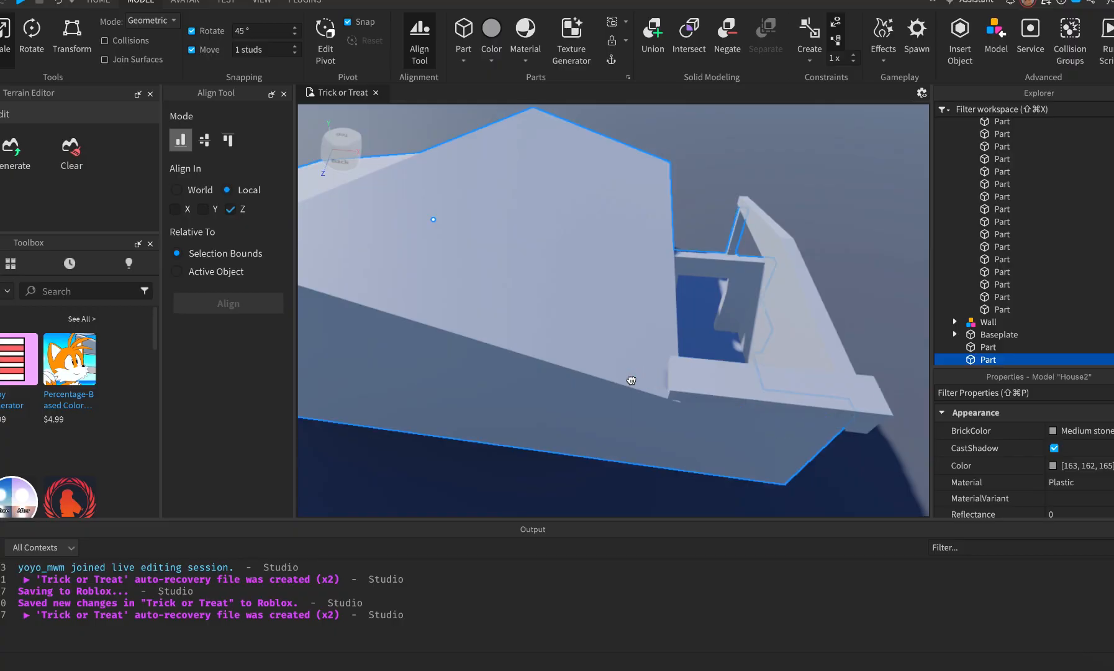
pyautogui.click(682, 377)
pyautogui.moveTo(650, 375); pyautogui.dragTo(571, 370)
pyautogui.press('d')
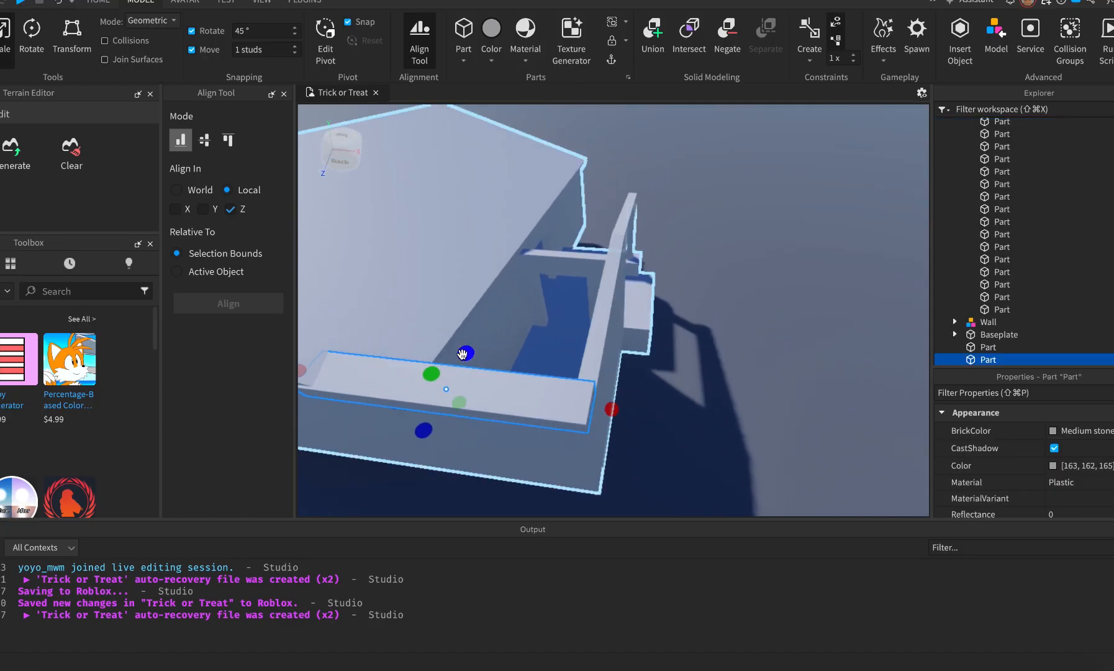
pyautogui.press('f')
pyautogui.moveTo(691, 303); pyautogui.dragTo(691, 303, button='right')
pyautogui.scroll(-2, 691, 302)
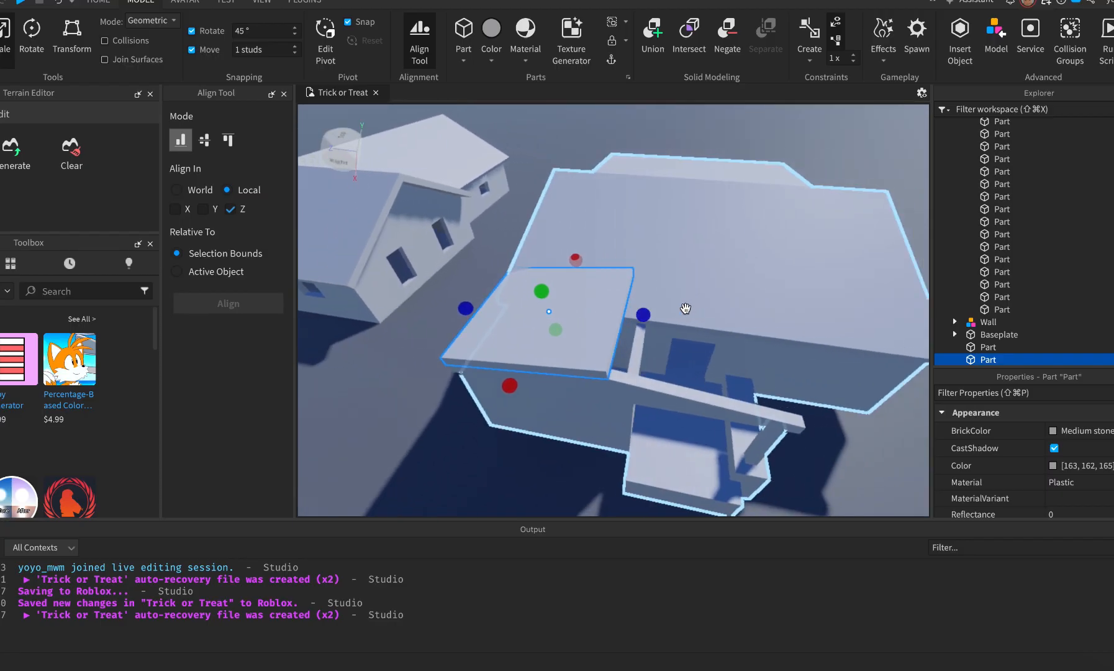
# Duplicate the block, lift the copy over the porch, and shape it into a wide roof slab.
pyautogui.hotkey('ctrl', 'd')
pyautogui.moveTo(596, 302); pyautogui.dragTo(710, 398)
pyautogui.moveTo(572, 370); pyautogui.dragTo(637, 379)
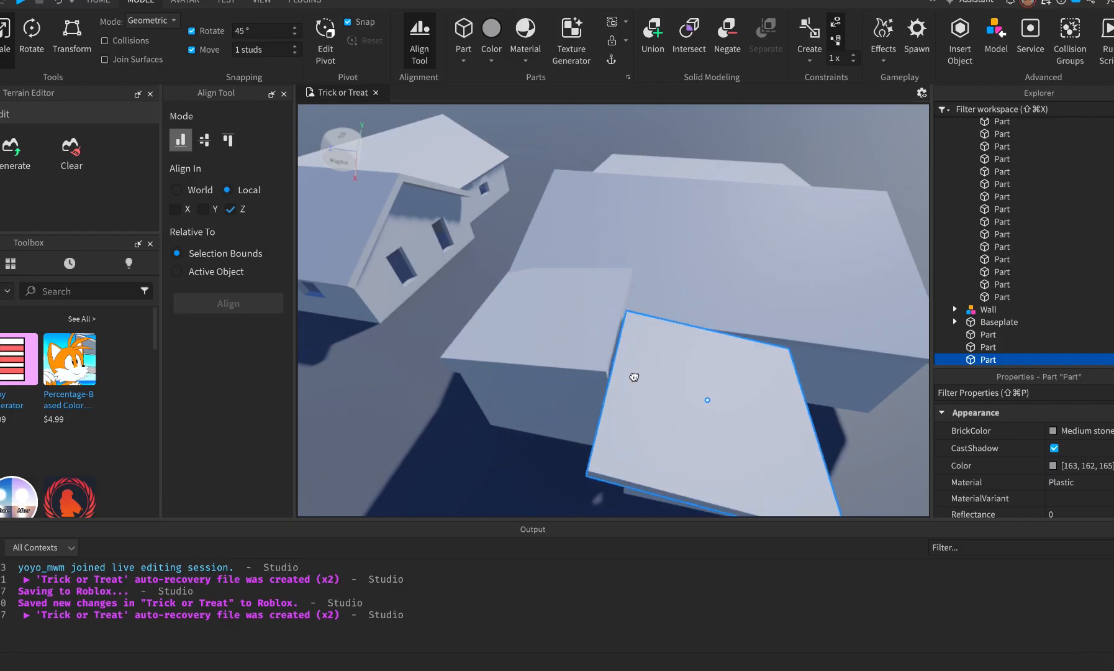
pyautogui.moveTo(695, 399); pyautogui.dragTo(693, 362)
pyautogui.scroll(-3, 705, 476)
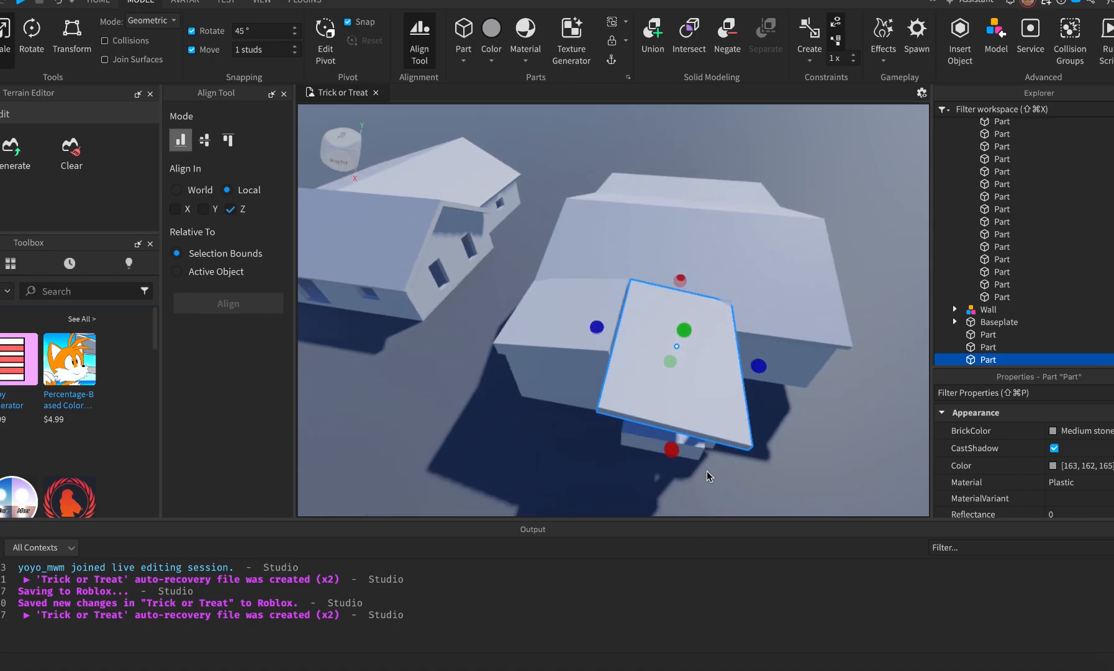
pyautogui.moveTo(671, 449); pyautogui.dragTo(672, 387)
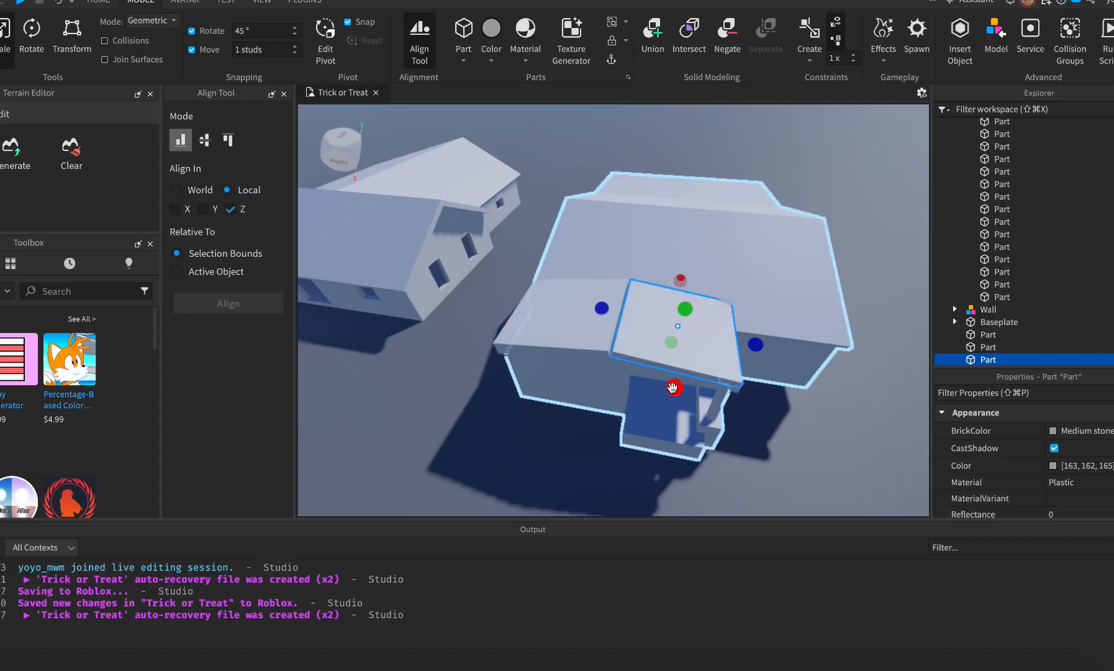
pyautogui.press('f')
pyautogui.moveTo(718, 326); pyautogui.dragTo(720, 326, button='right')
pyautogui.moveTo(797, 338); pyautogui.dragTo(877, 356)
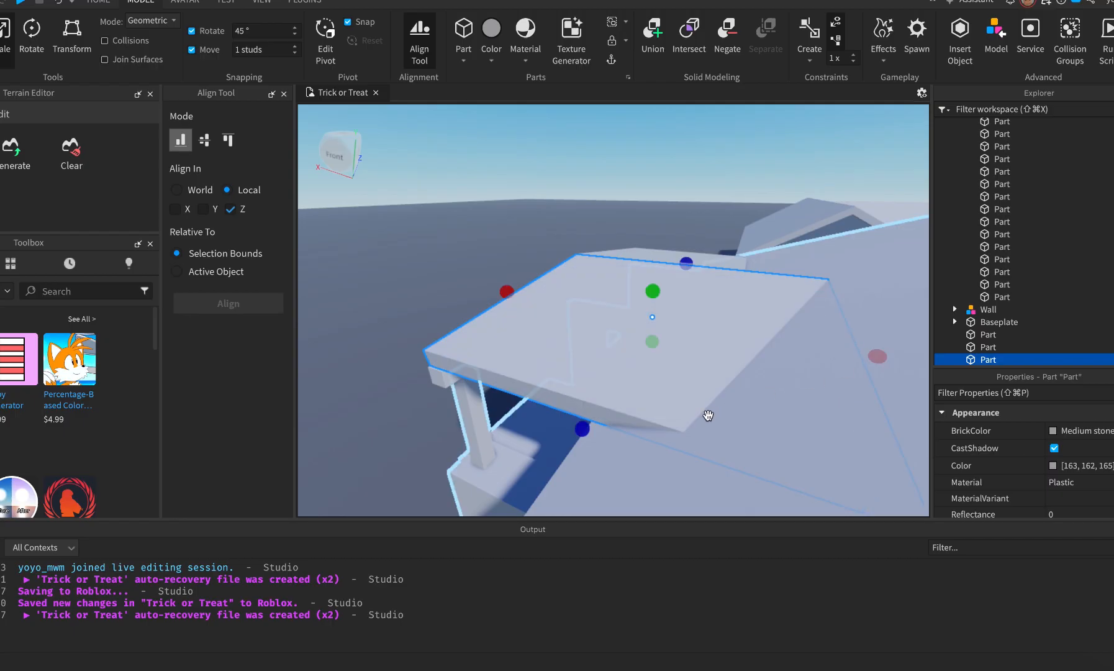
pyautogui.moveTo(798, 383); pyautogui.dragTo(797, 380, button='right')
pyautogui.click(465, 28)
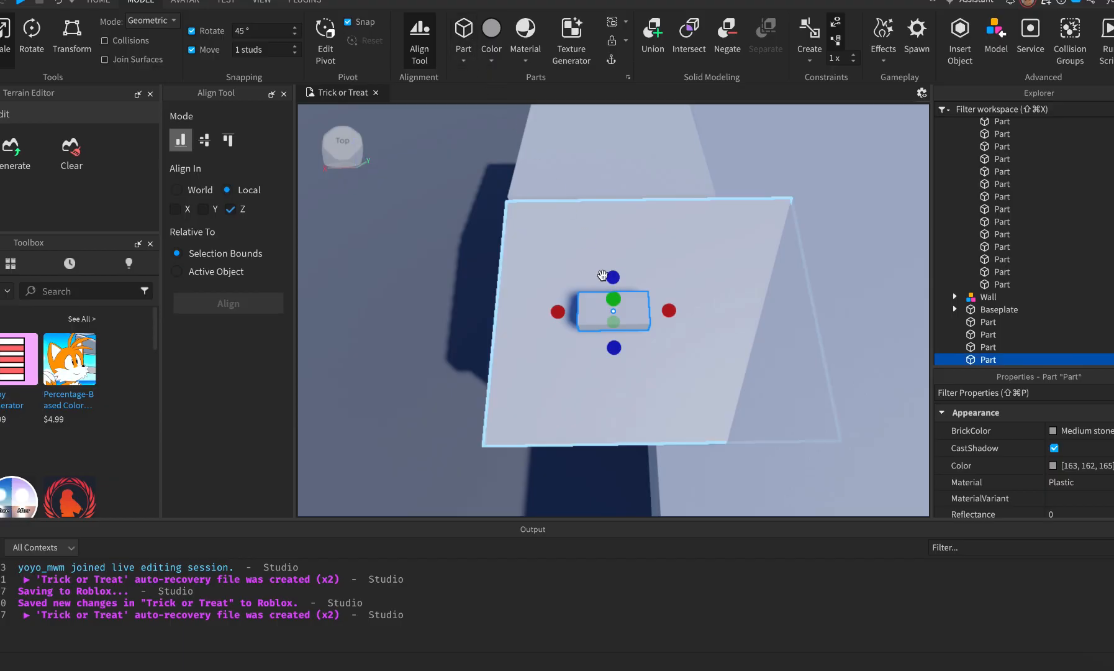
pyautogui.hotkey('ctrl', 'z')
# Insert a wedge, try rotating and positioning it on the slab, then delete it.
pyautogui.click(463, 60)
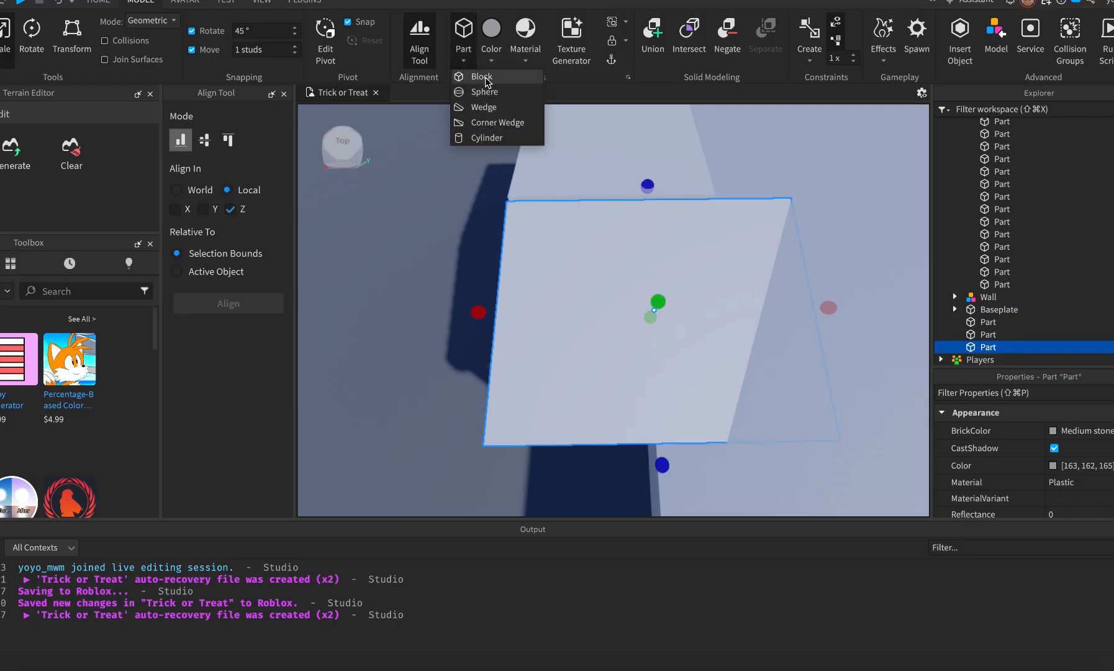
pyautogui.click(482, 107)
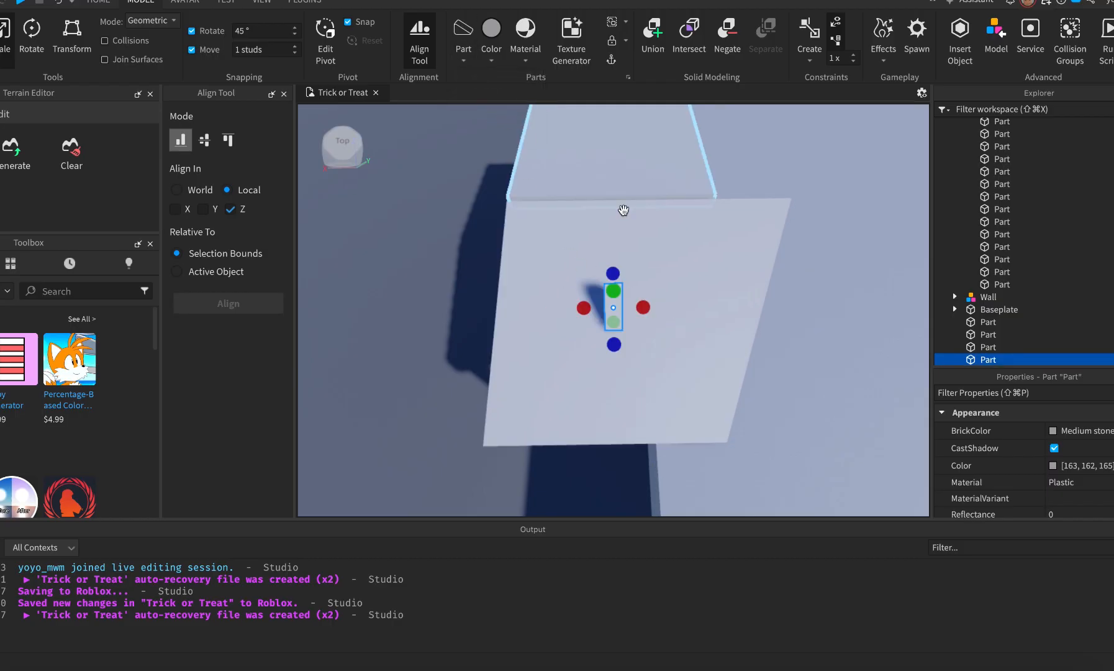
pyautogui.hotkey('ctrl', 't')
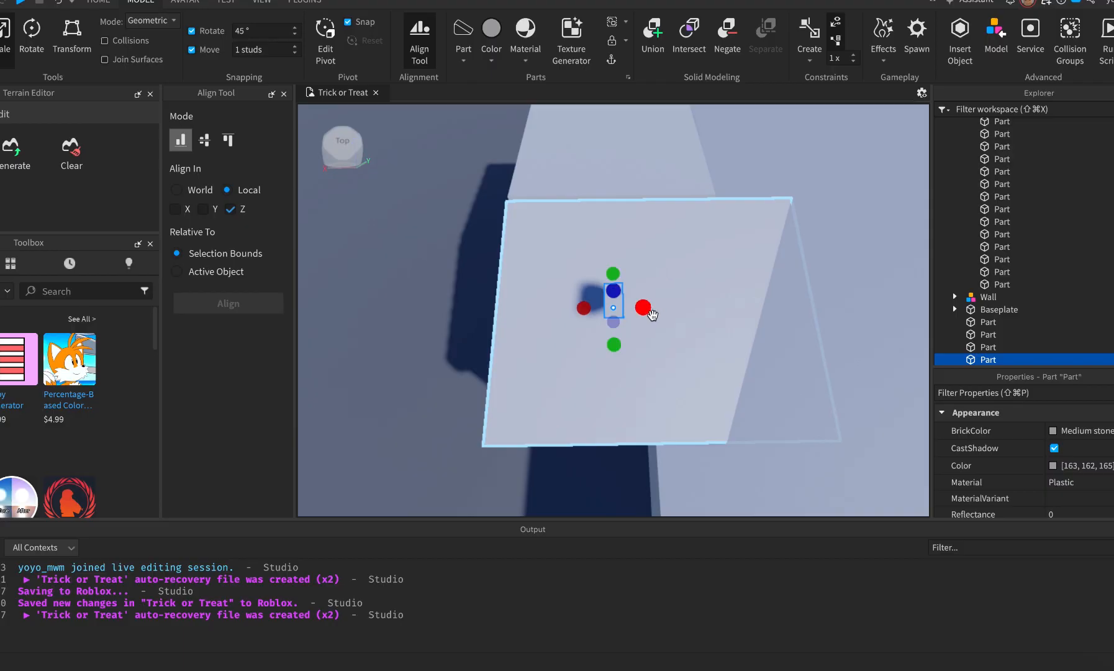
pyautogui.moveTo(613, 309); pyautogui.dragTo(694, 310)
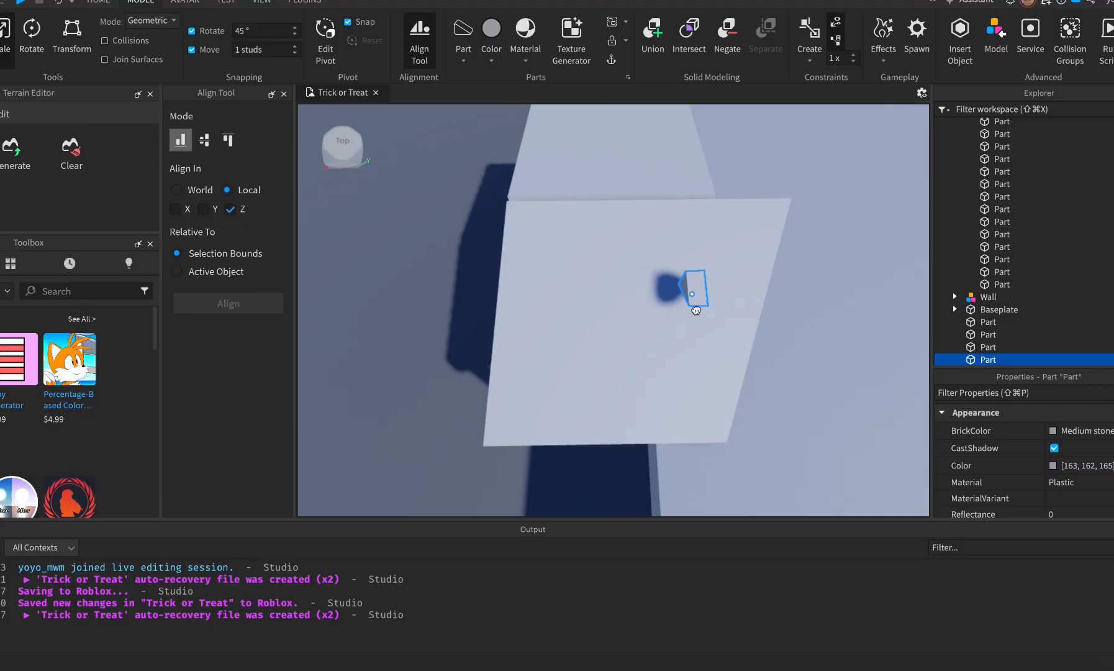
pyautogui.hotkey('ctrl', 't')
pyautogui.hotkey('ctrl', 't')
pyautogui.moveTo(698, 306); pyautogui.dragTo(728, 297)
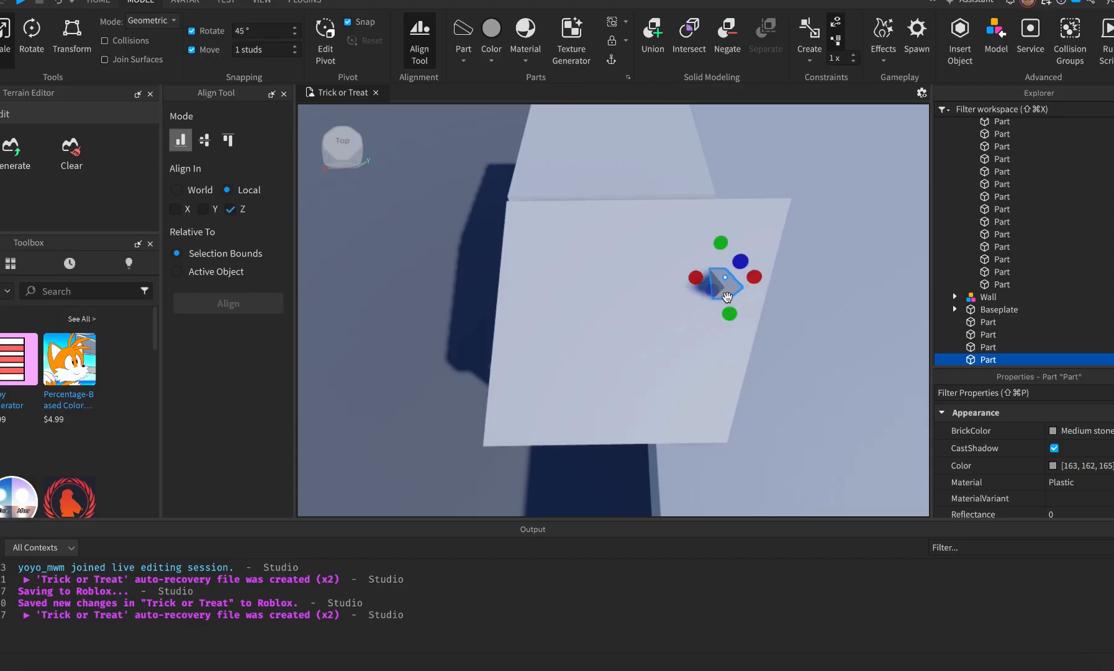
pyautogui.press('Delete')
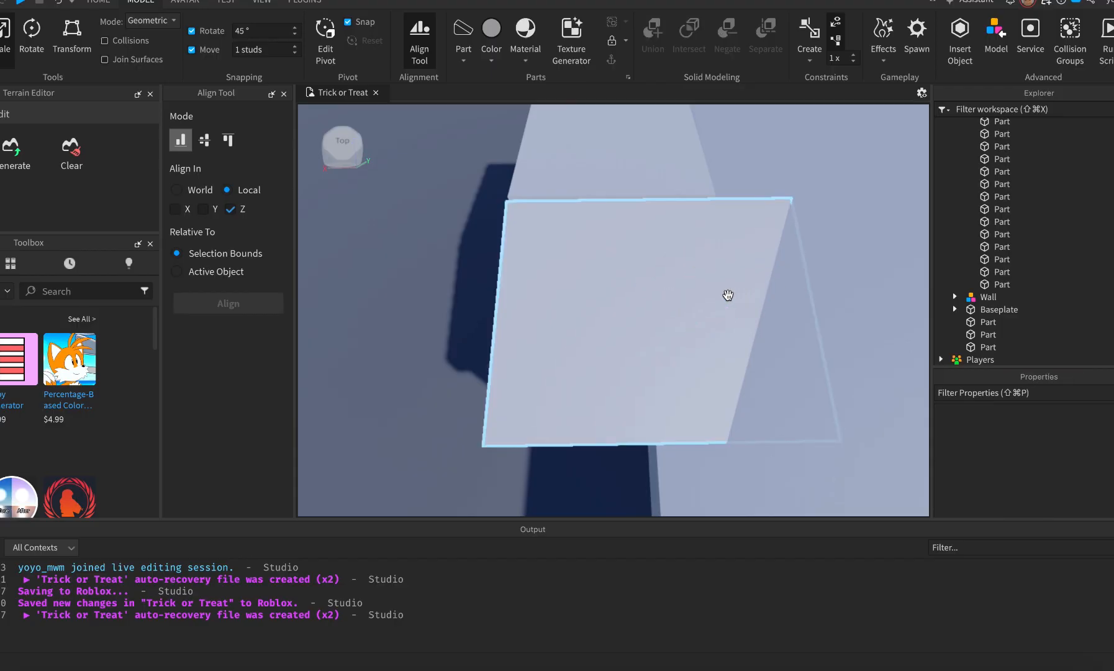
# Insert a new wedge, turn it flat edge down facing the right way, and halve its width.
pyautogui.click(465, 34)
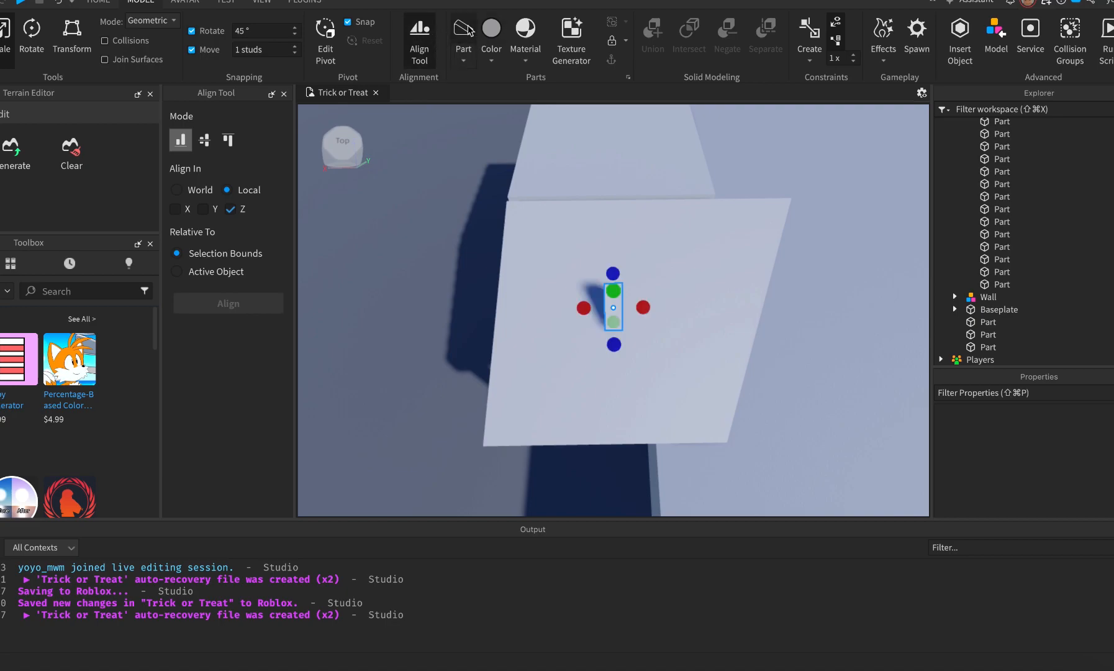
pyautogui.press('super+r')
pyautogui.press('super+r')
pyautogui.press('super+r')
pyautogui.press('super+r')
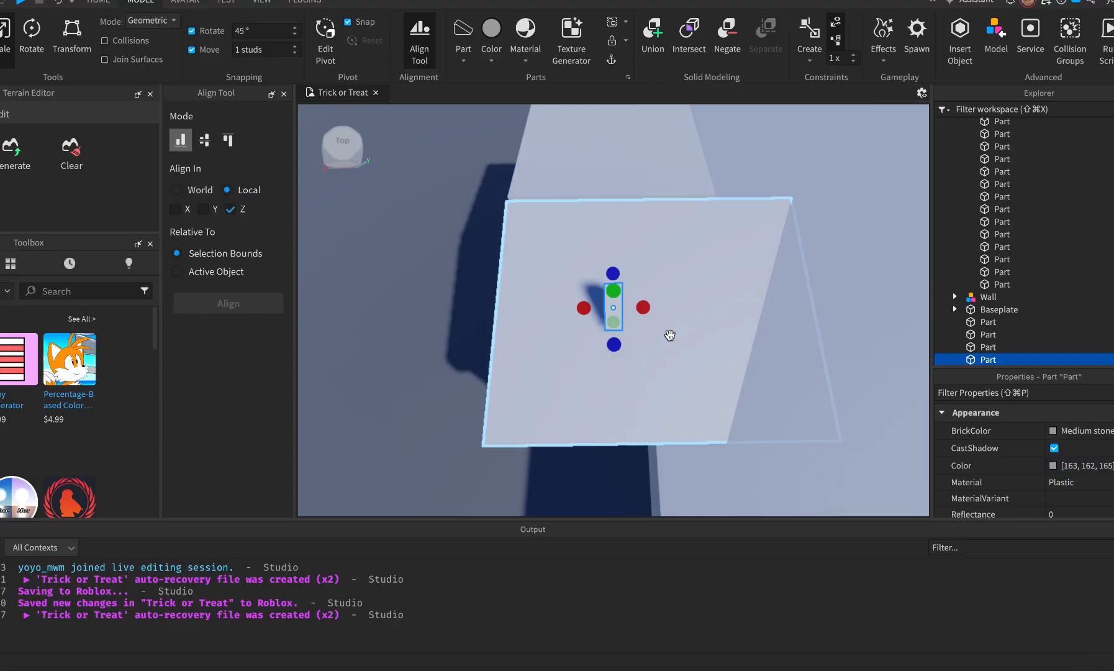
pyautogui.press('super+t')
pyautogui.press('super+t')
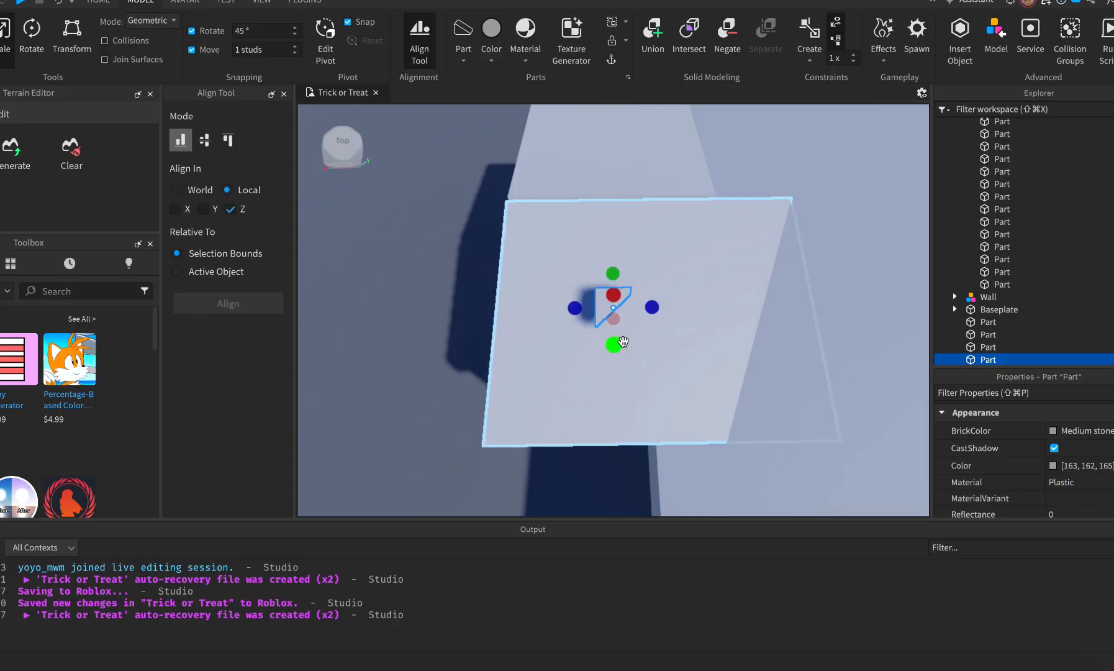
pyautogui.press('super+t')
pyautogui.press('super+t')
pyautogui.press('super+t')
pyautogui.press('super+t')
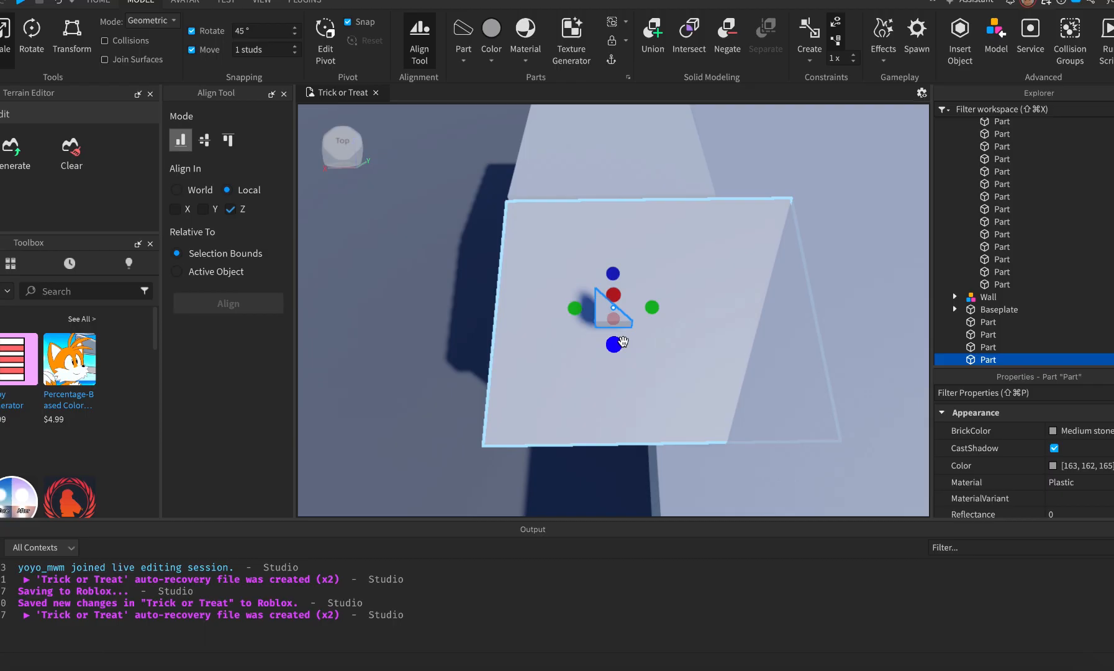
pyautogui.press('super+t')
pyautogui.press('super+t')
pyautogui.press('super+t')
pyautogui.press('super+t')
pyautogui.press('super+t')
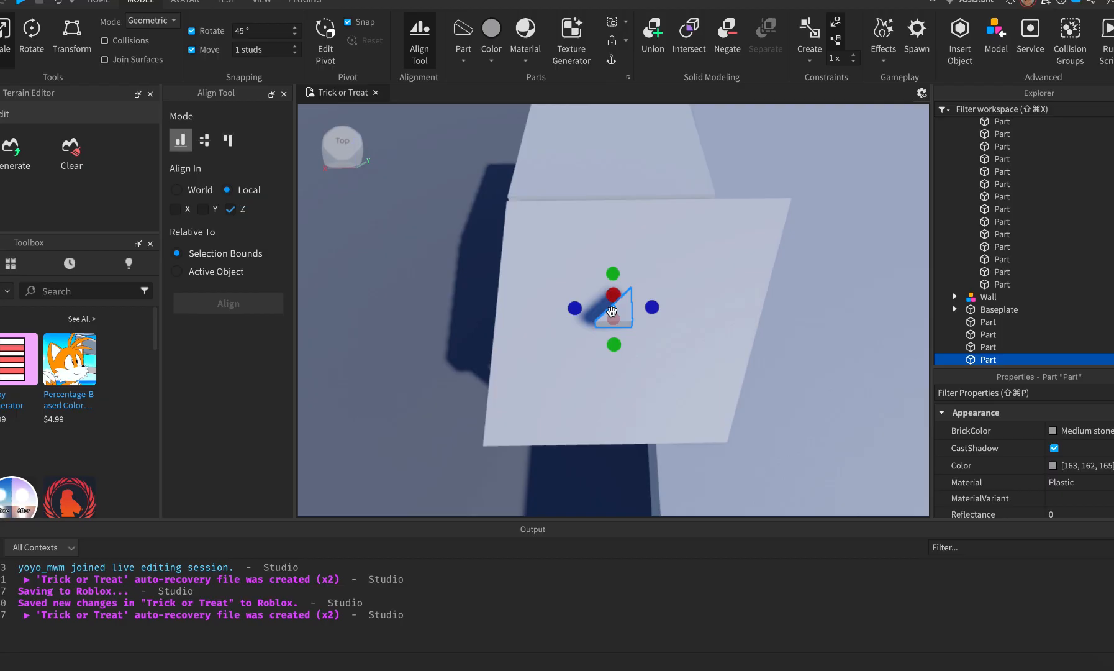
pyautogui.press('super+t')
pyautogui.press('super+t')
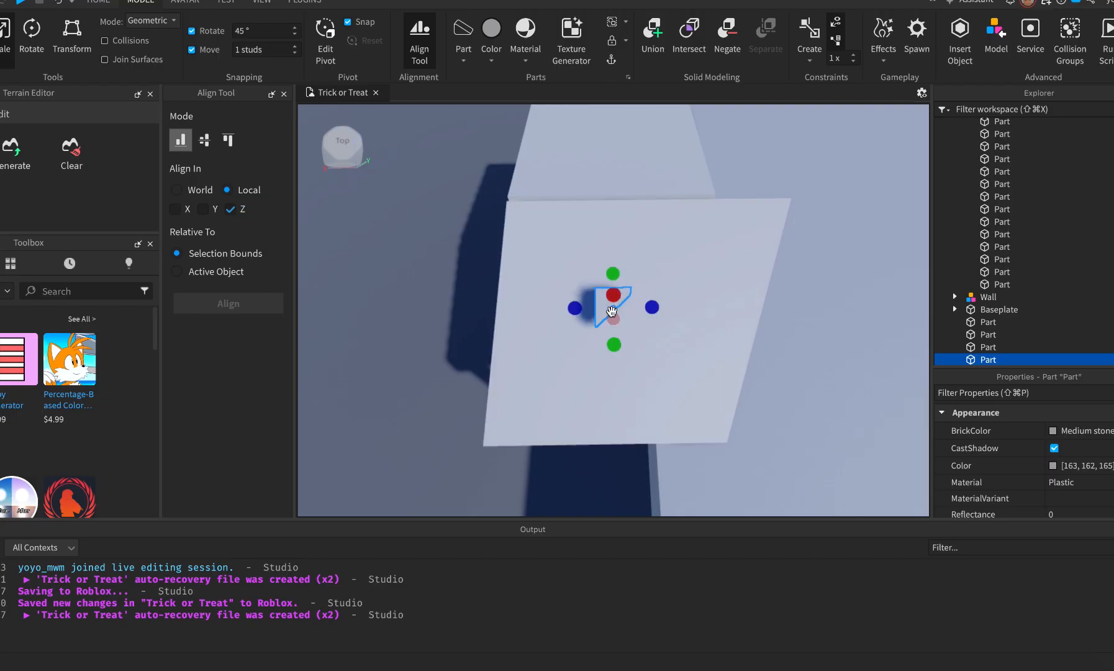
pyautogui.moveTo(652, 307); pyautogui.dragTo(634, 307)
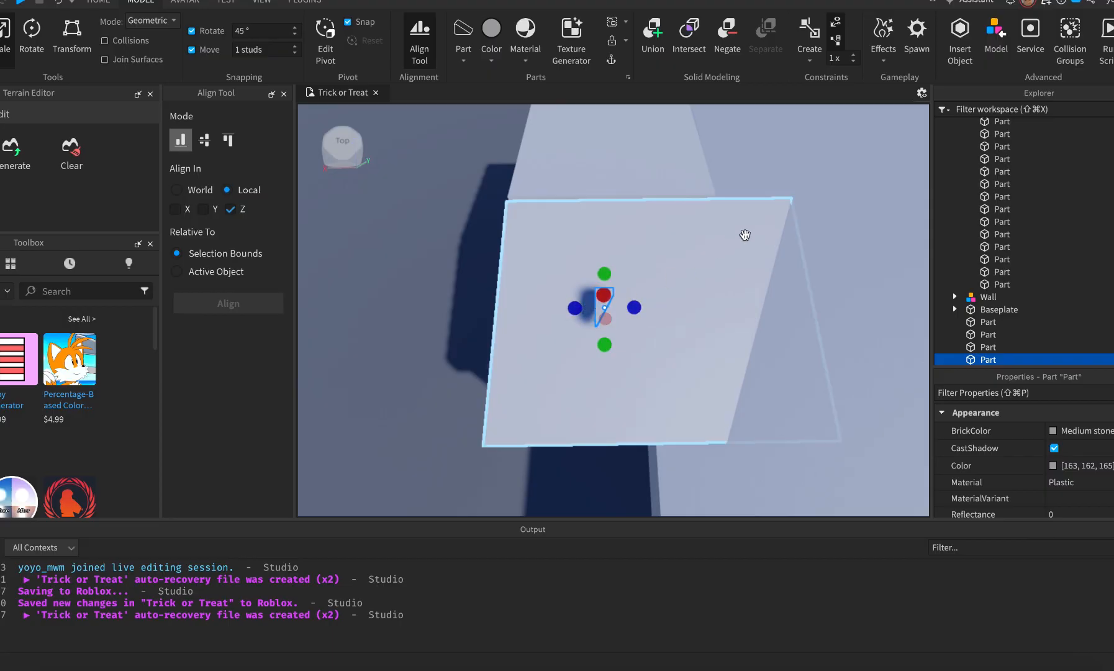
pyautogui.moveTo(634, 361); pyautogui.dragTo(634, 362, button='right')
# Move the wedge down onto the slab's edge and check its size value.
pyautogui.scroll(-5, 634, 361)
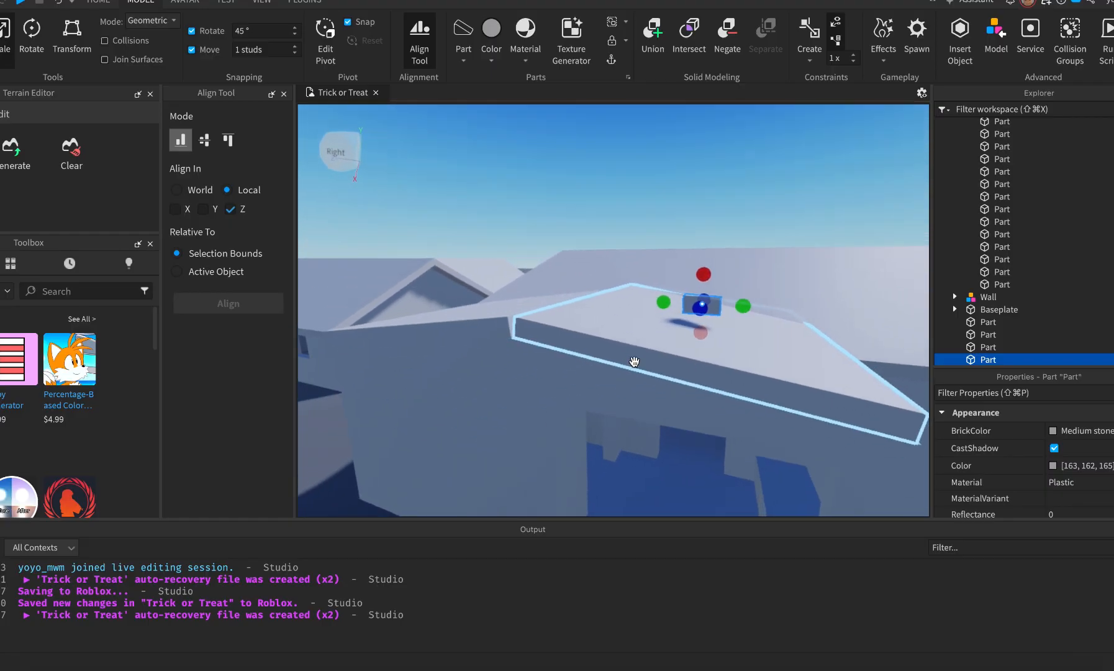
pyautogui.scroll(4, 736, 318)
pyautogui.moveTo(671, 292); pyautogui.dragTo(624, 368)
pyautogui.moveTo(611, 406); pyautogui.dragTo(609, 405, button='right')
pyautogui.scroll(-3, 1054, 475)
pyautogui.scroll(-3, 1056, 472)
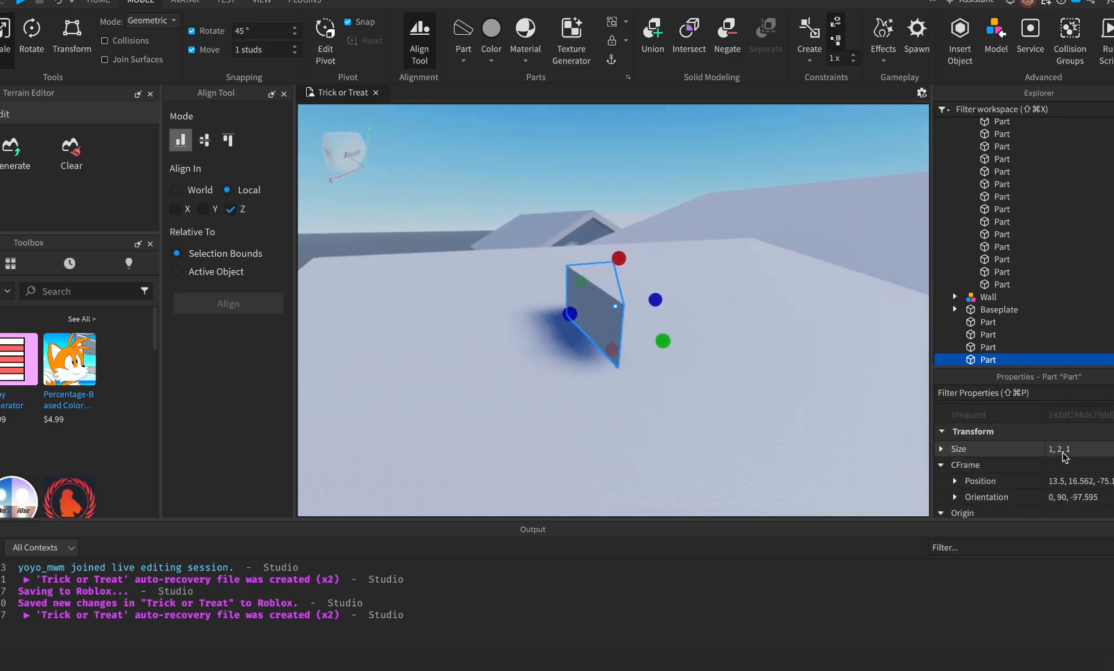
pyautogui.click(1062, 454)
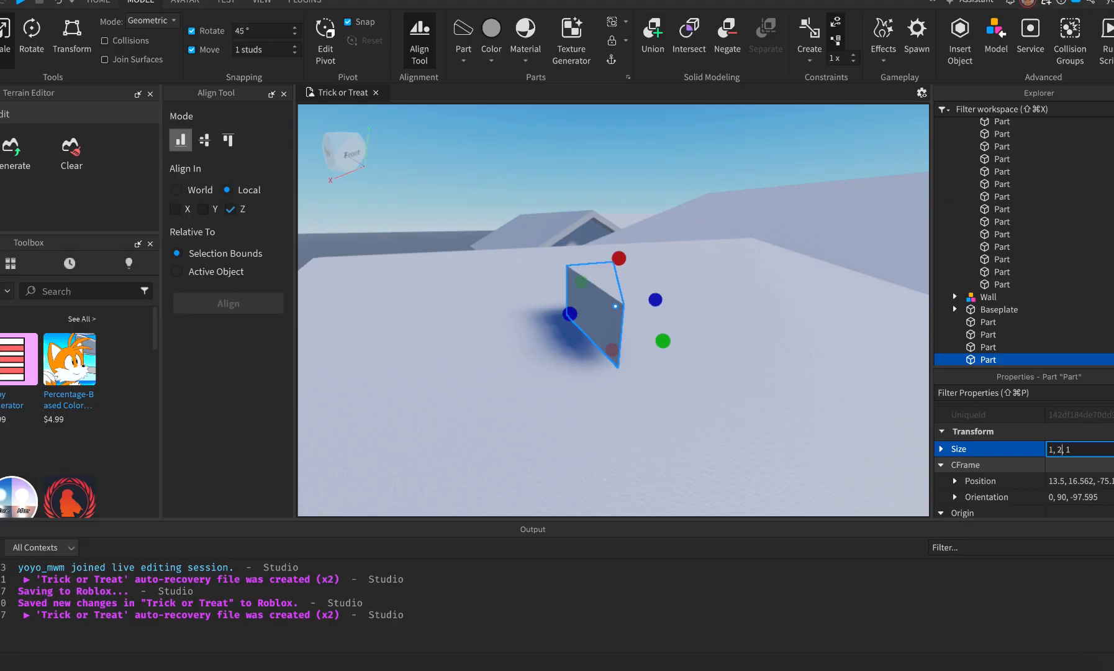
# Lengthen the wedge to 1, 8, 1 and then to 1, 15, 1.
pyautogui.moveTo(787, 426); pyautogui.dragTo(788, 426, button='right')
pyautogui.press('d')
pyautogui.moveTo(646, 292); pyautogui.dragTo(538, 267)
pyautogui.moveTo(722, 303); pyautogui.dragTo(870, 336)
pyautogui.press('d')
pyautogui.press('s')
pyautogui.moveTo(667, 403); pyautogui.dragTo(667, 404, button='right')
pyautogui.press('d')
pyautogui.press('a')
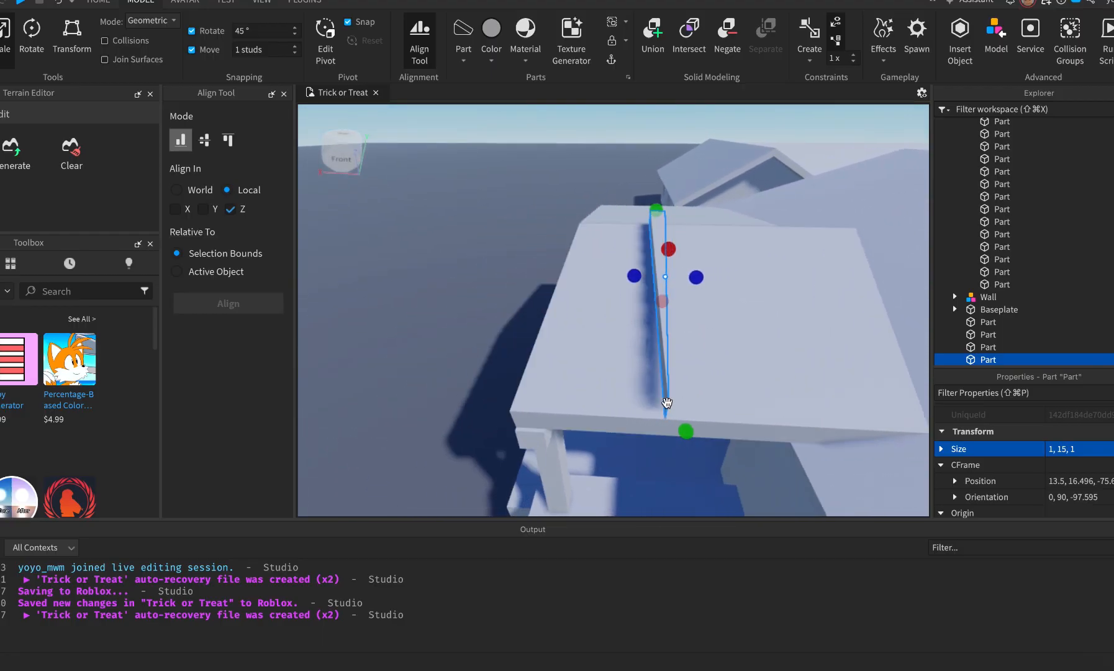
pyautogui.press('d')
# Stand the 1, 15, 1 beam upright one stud over at the slab's edge.
pyautogui.moveTo(493, 250); pyautogui.dragTo(636, 268)
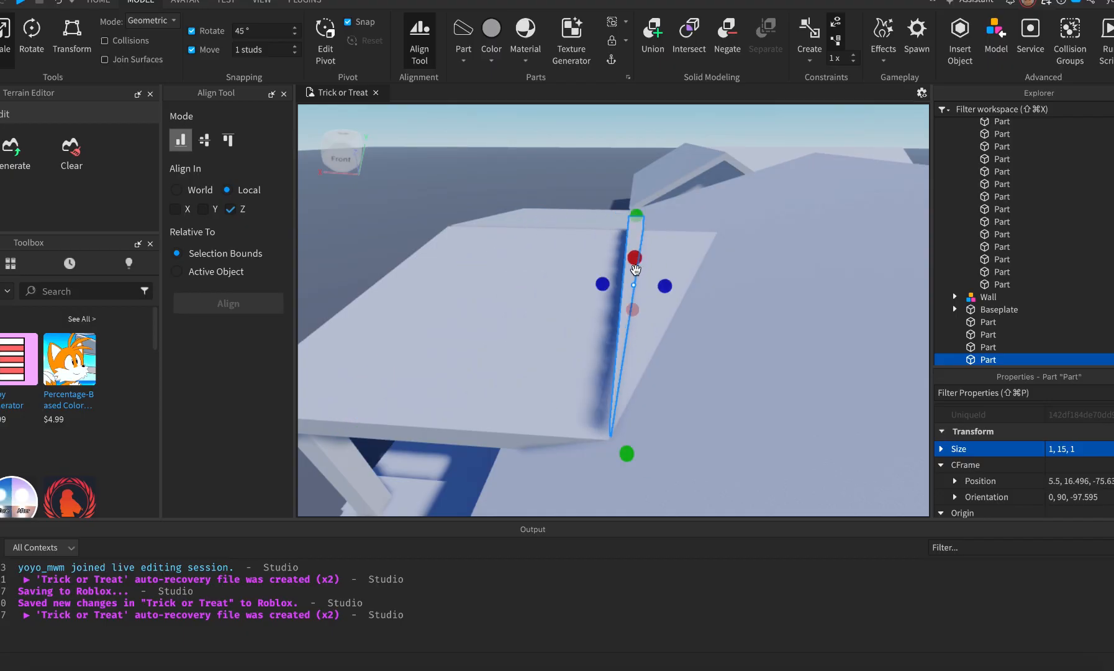
pyautogui.press('e')
pyautogui.moveTo(675, 426); pyautogui.dragTo(675, 426, button='right')
pyautogui.press('a')
pyautogui.press('w')
pyautogui.press('a')
pyautogui.press('q')
pyautogui.press('d')
pyautogui.click(483, 381)
# Shrink the roof slab to 12, 1, 15 and undo a misplaced beam move.
pyautogui.moveTo(749, 273); pyautogui.dragTo(571, 311)
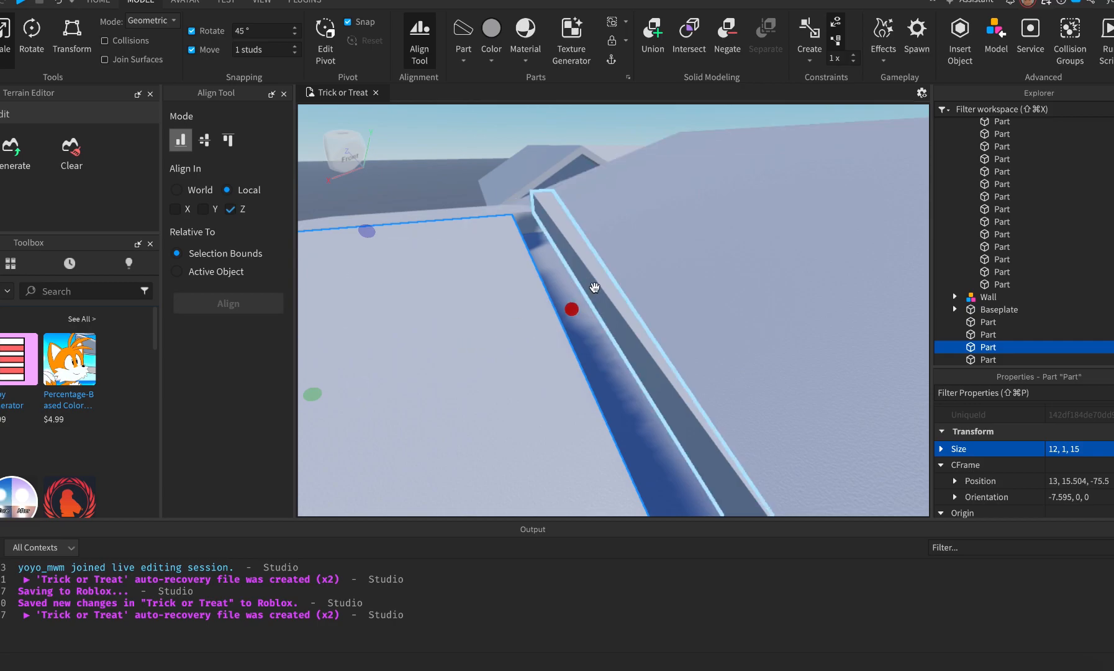
pyautogui.click(594, 286)
pyautogui.moveTo(622, 330); pyautogui.dragTo(622, 329, button='right')
pyautogui.moveTo(733, 226); pyautogui.dragTo(449, 264)
pyautogui.press('super+z')
pyautogui.press('s')
pyautogui.press('a')
# Move the panel to the ground, push the beam flush against its edge, and group both.
pyautogui.moveTo(856, 273); pyautogui.dragTo(496, 273)
pyautogui.keyDown('shift'); pyautogui.click(442, 268); pyautogui.keyUp('shift')
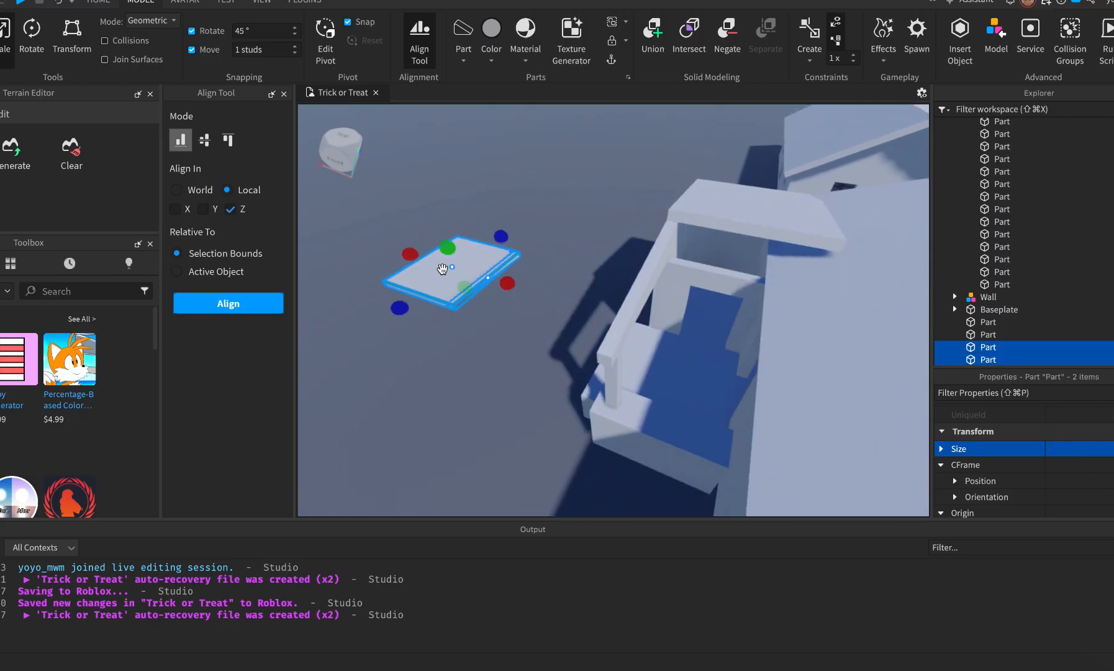
pyautogui.press('f')
pyautogui.click(721, 293)
pyautogui.moveTo(721, 293); pyautogui.dragTo(715, 298)
pyautogui.keyDown('shift'); pyautogui.click(676, 335); pyautogui.keyUp('shift')
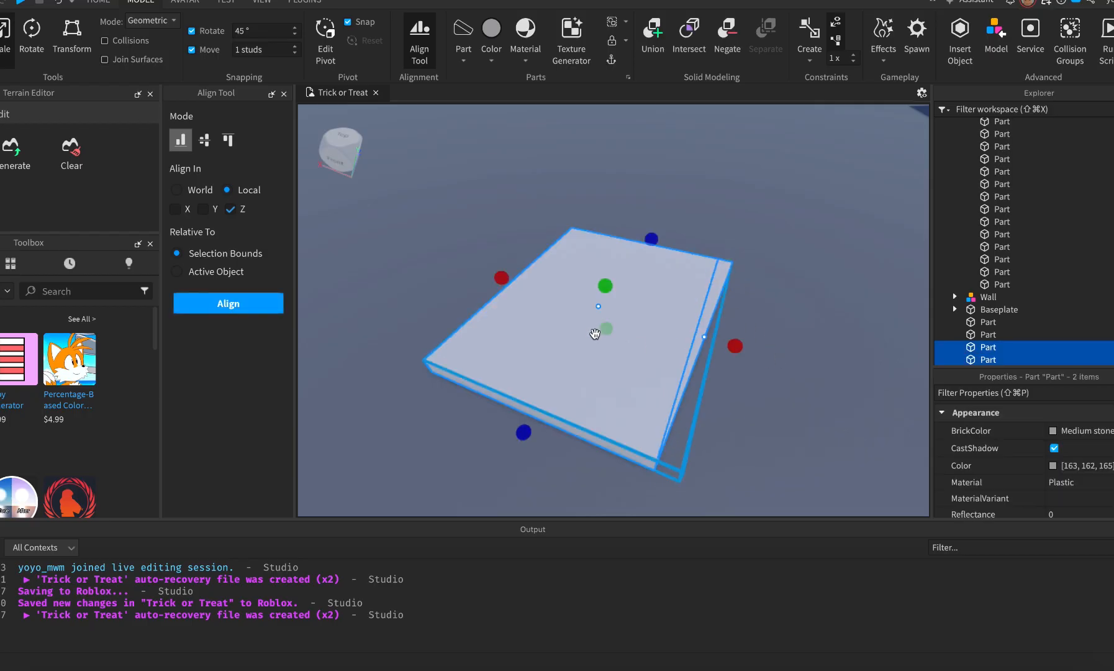
pyautogui.press('super+g')
# Drop the panel-and-beam Model onto the house roof and slide it along X into place.
pyautogui.press('s')
pyautogui.press('d')
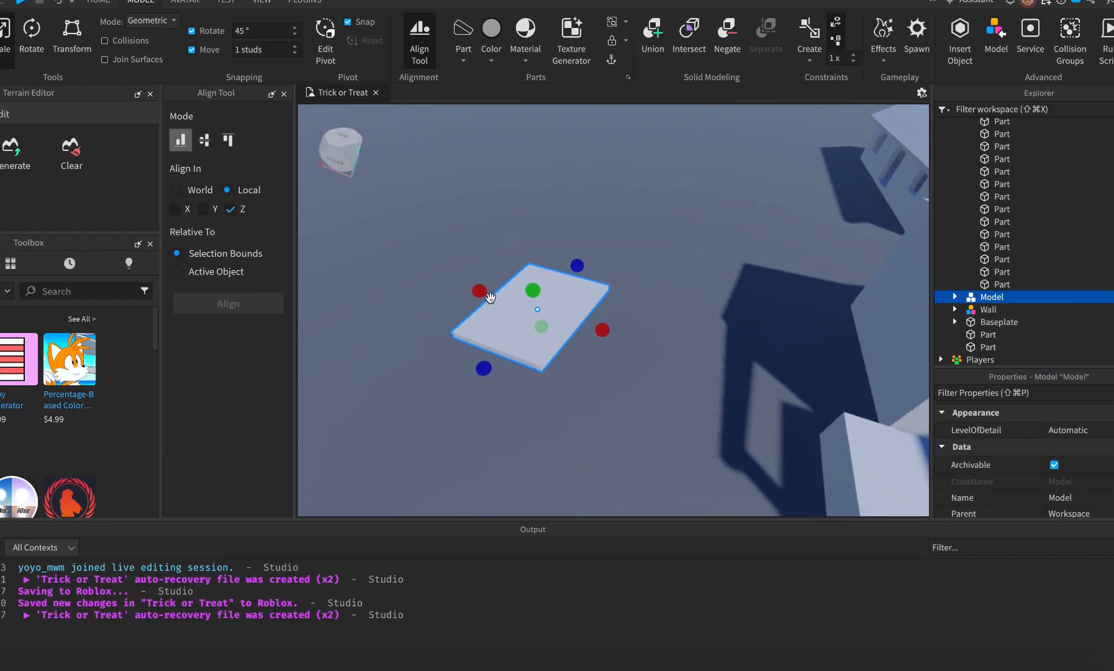
pyautogui.press('s')
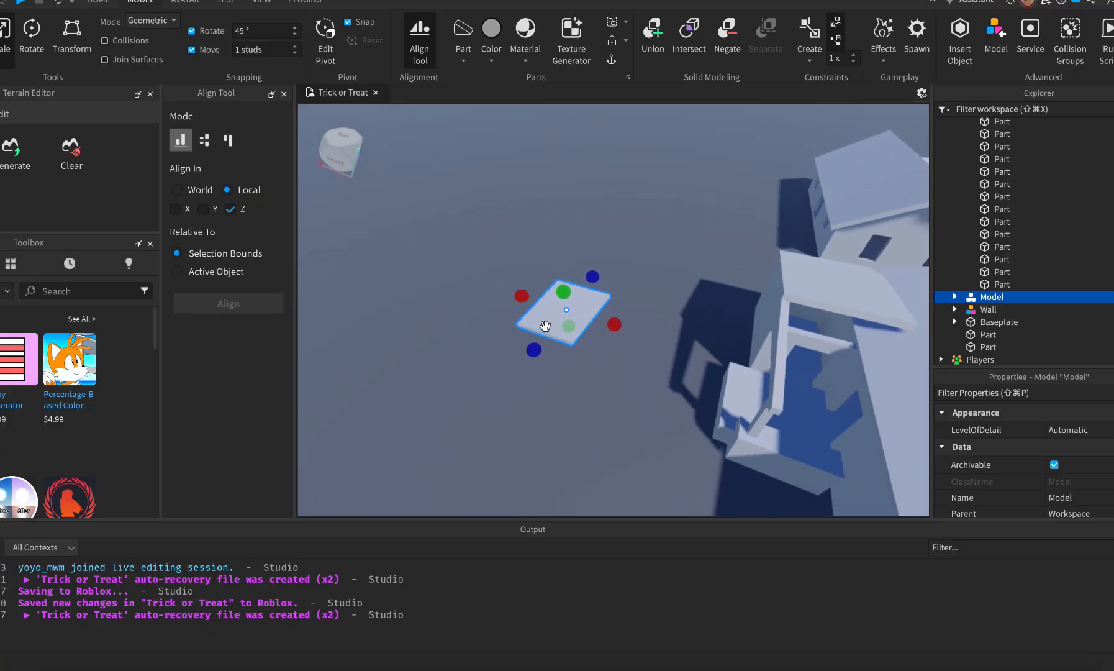
pyautogui.moveTo(543, 324); pyautogui.dragTo(779, 392)
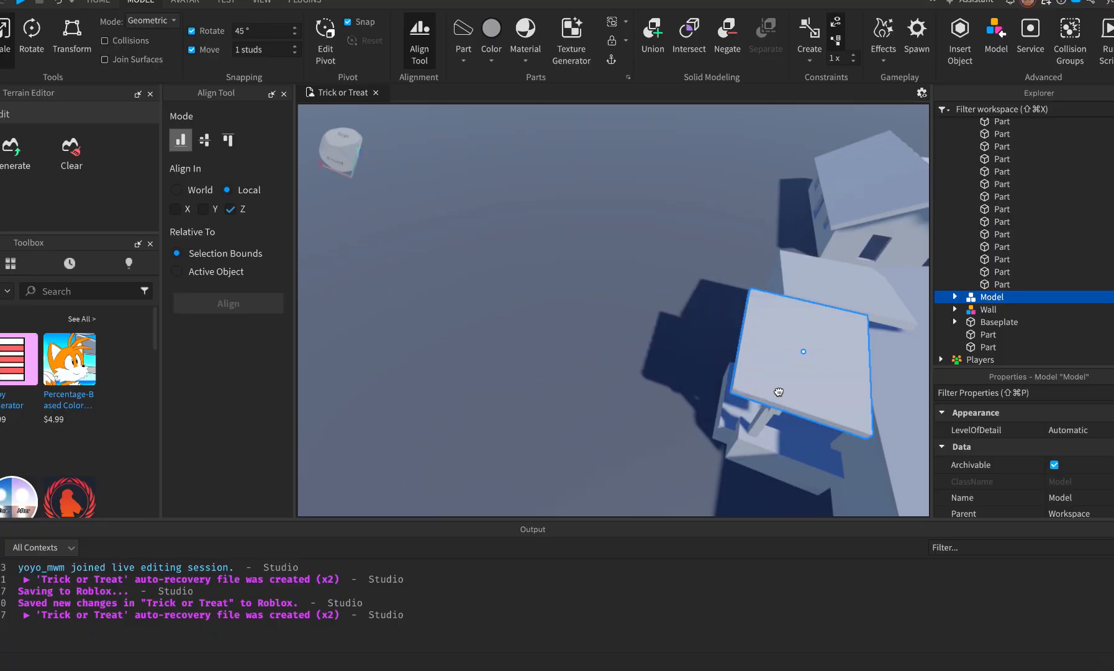
pyautogui.press('super+2')
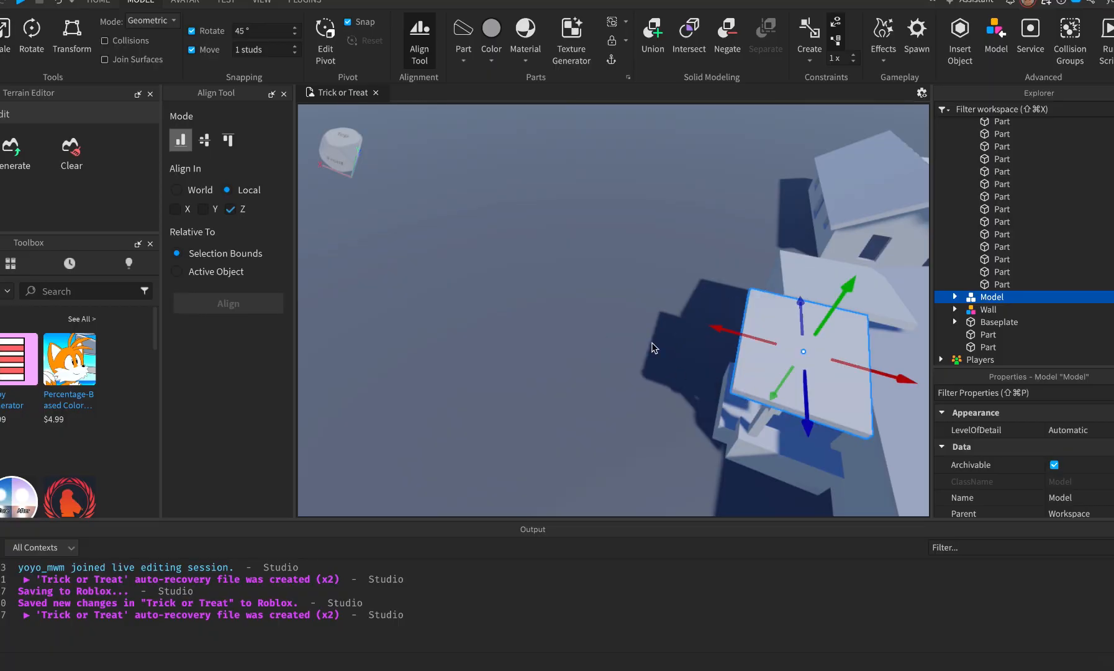
pyautogui.moveTo(721, 328); pyautogui.dragTo(765, 336)
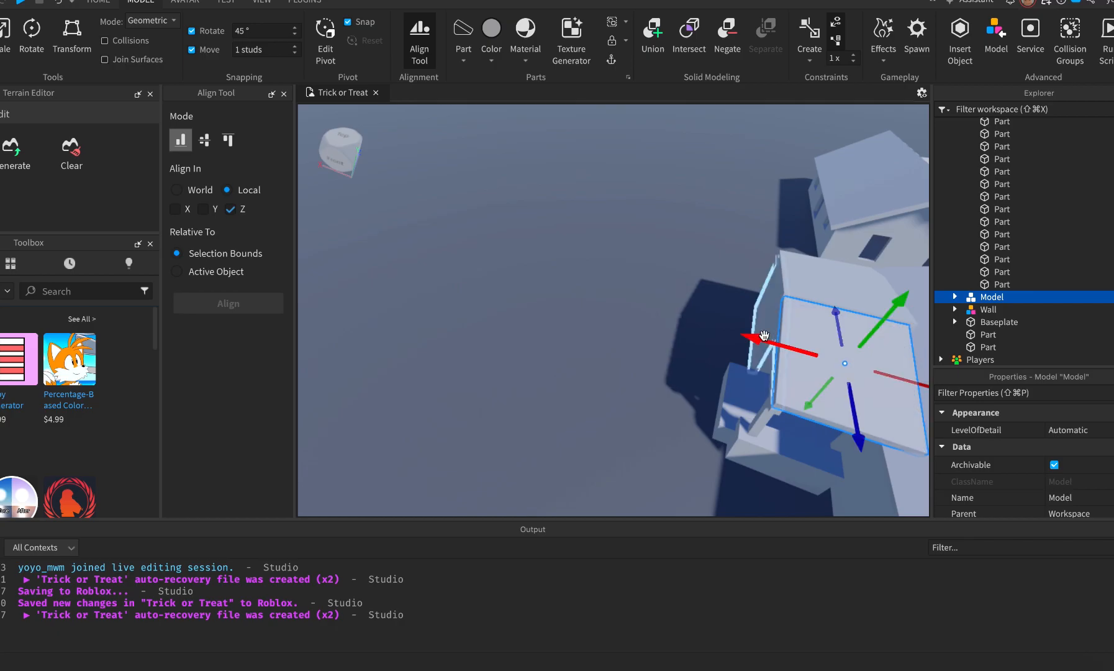
pyautogui.click(643, 362)
pyautogui.press('d')
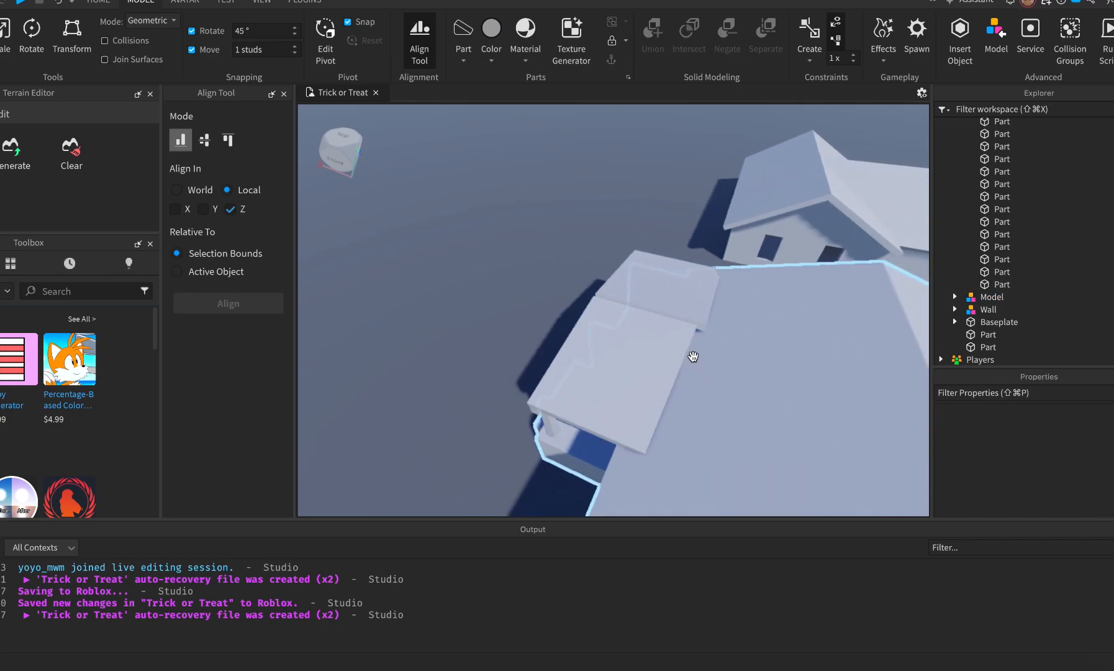
# Widen the roof wedge and shift it rightward, leaving a gap beside the flat panel.
pyautogui.click(684, 351)
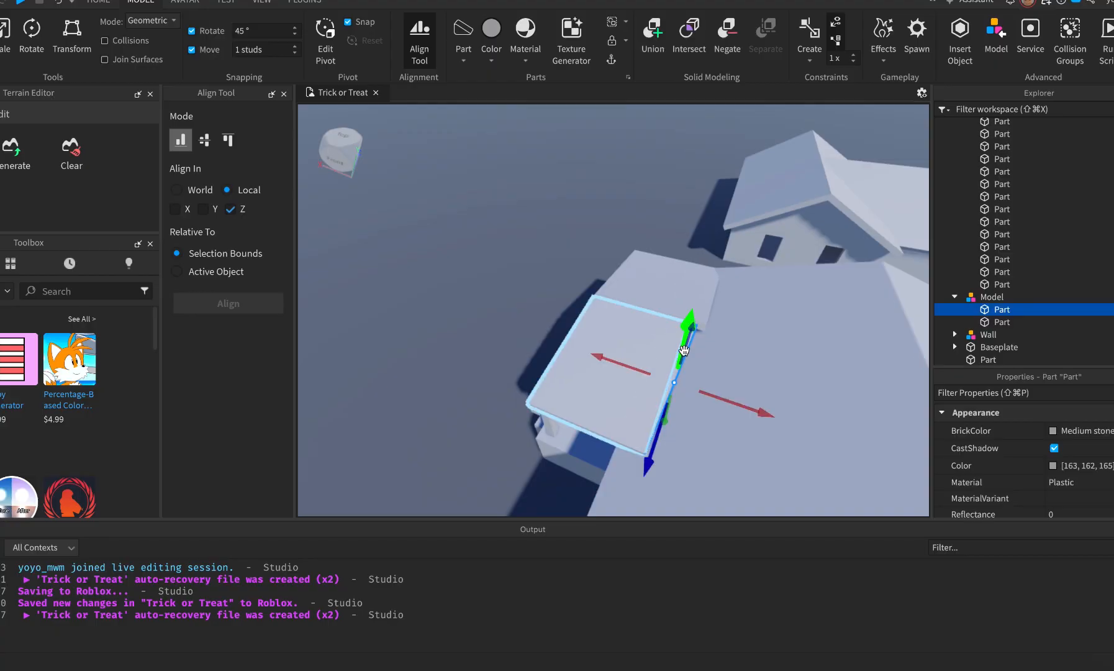
pyautogui.press('super+3')
pyautogui.moveTo(703, 399); pyautogui.dragTo(738, 403)
pyautogui.press('f')
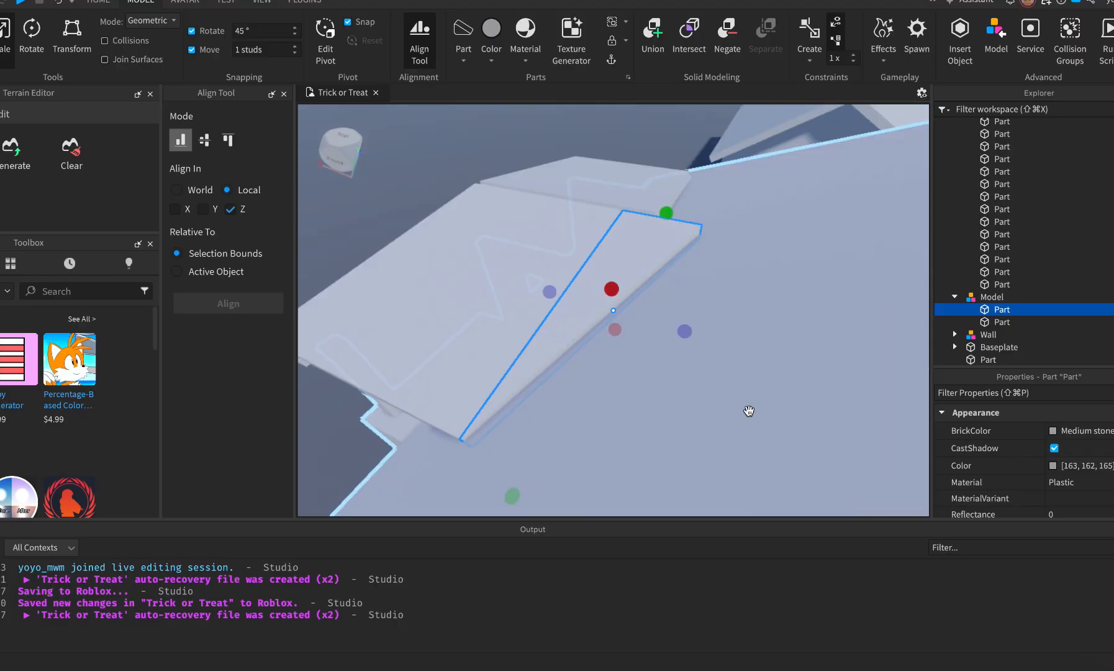
pyautogui.moveTo(685, 341); pyautogui.dragTo(707, 339)
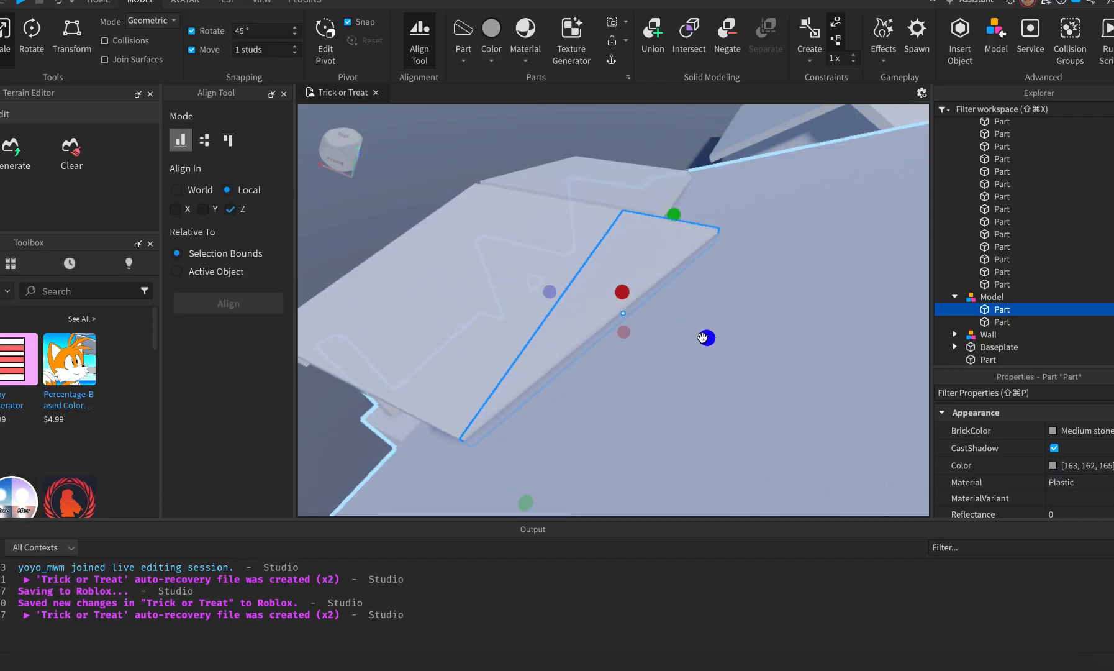
pyautogui.press('w')
pyautogui.press('s')
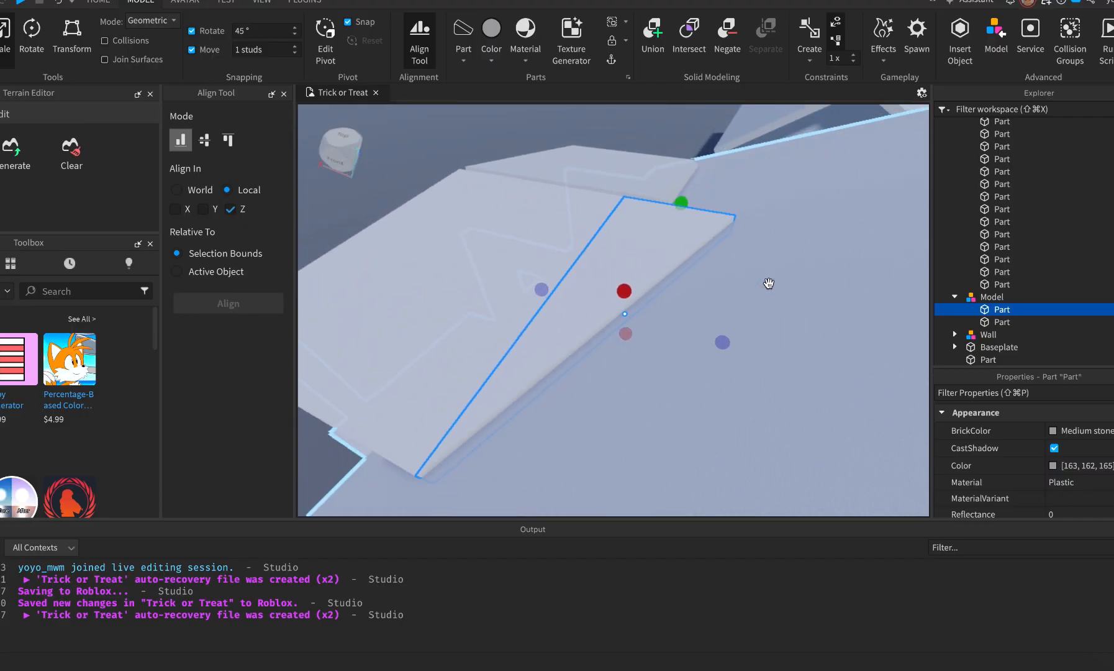
pyautogui.press('a')
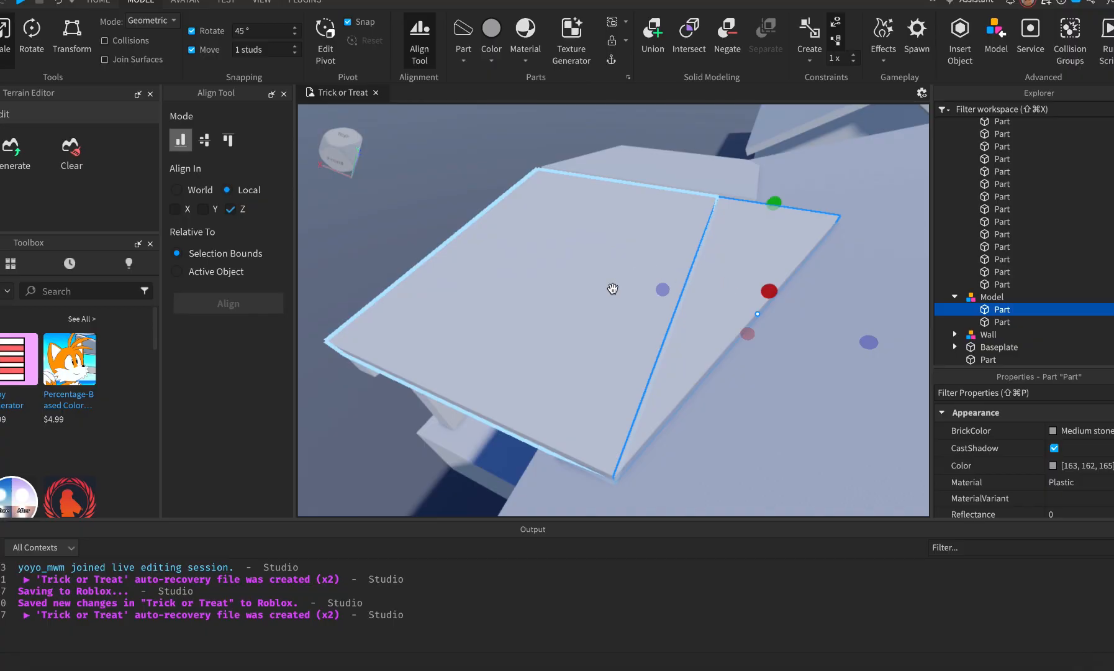
pyautogui.hotkey('ctrl', '2')
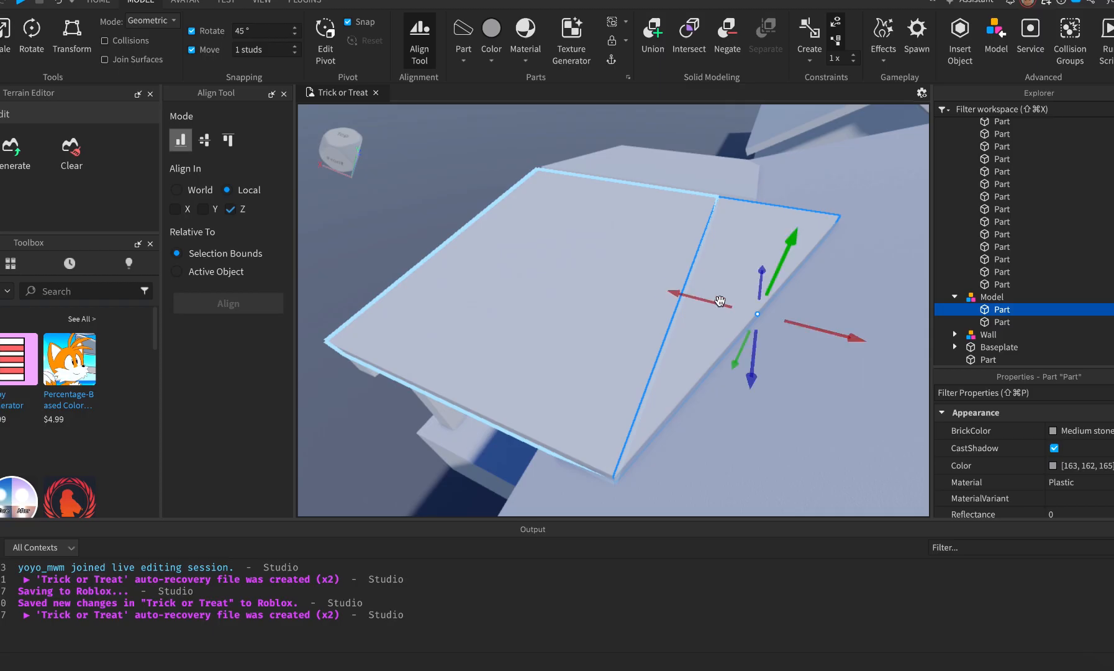
pyautogui.moveTo(694, 301); pyautogui.dragTo(713, 302)
# Stretch the flat roof panel until it meets the wedge, then select both pieces.
pyautogui.click(643, 277)
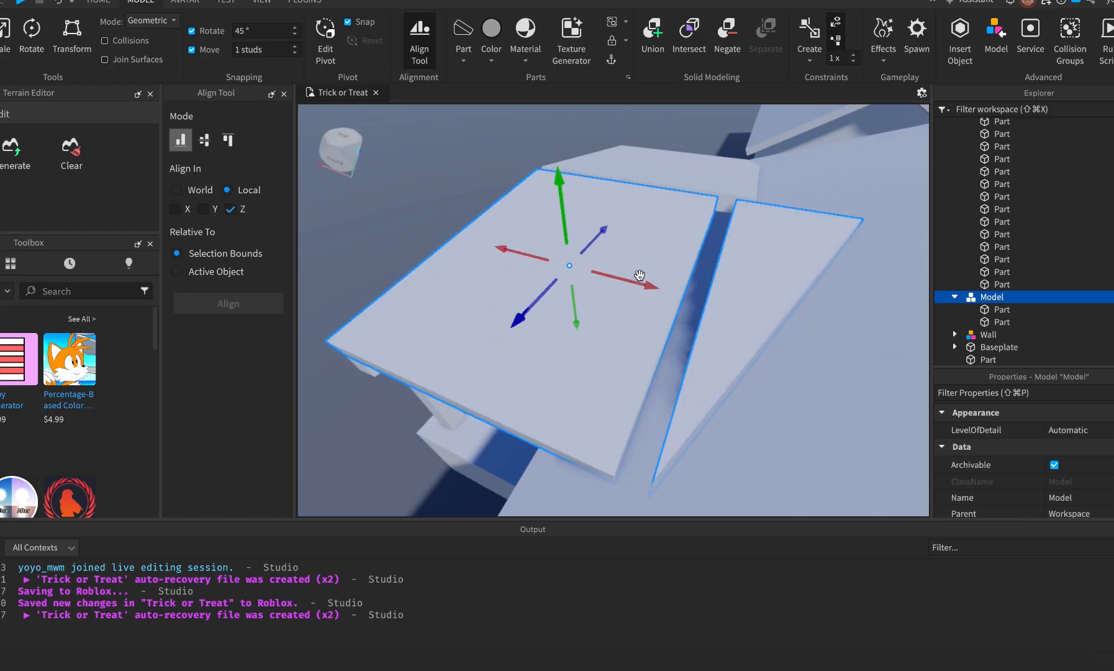
pyautogui.hotkey('ctrl', '3')
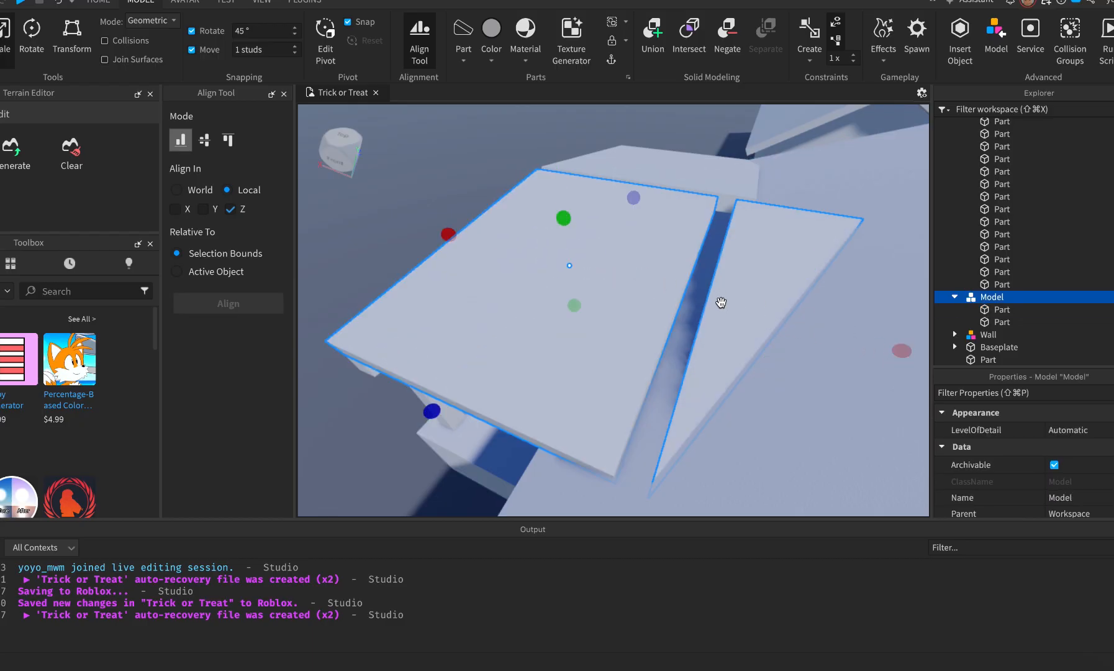
pyautogui.click(666, 258)
pyautogui.moveTo(698, 300); pyautogui.dragTo(725, 307)
pyautogui.moveTo(761, 410); pyautogui.dragTo(761, 410, button='right')
pyautogui.keyDown('shift'); pyautogui.click(726, 295); pyautogui.keyUp('shift')
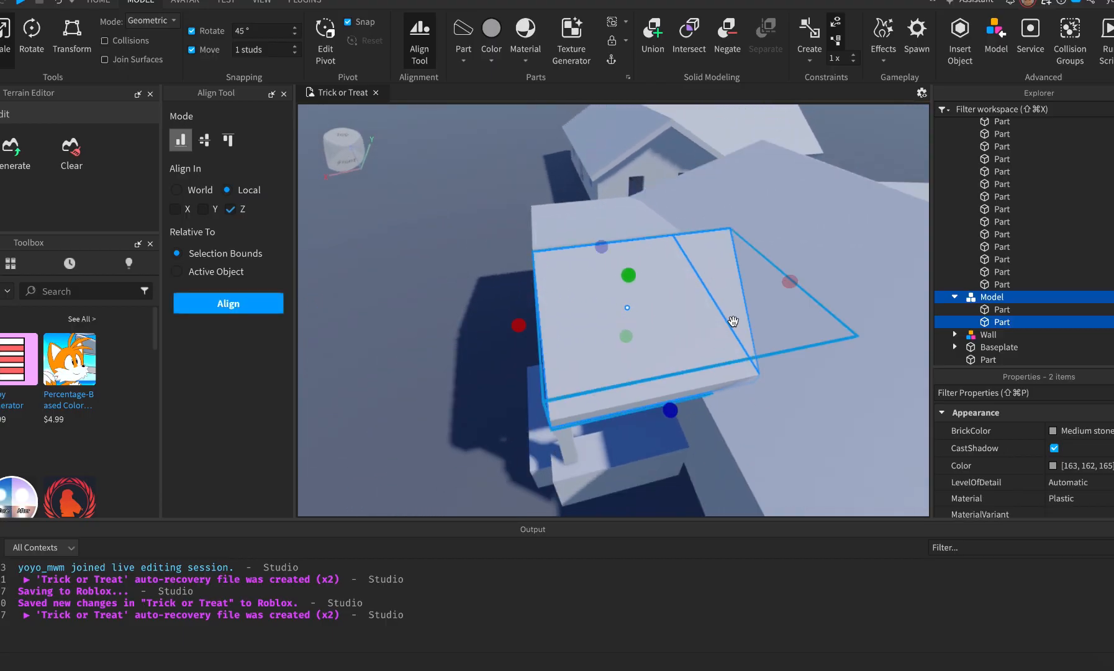
# Duplicate the roof half, turn and tilt the copy to the opposite slope, and delete the stray part.
pyautogui.hotkey('ctrl', 'd')
pyautogui.moveTo(608, 280); pyautogui.dragTo(380, 330)
pyautogui.hotkey('ctrl', 'r')
pyautogui.hotkey('ctrl', 'r')
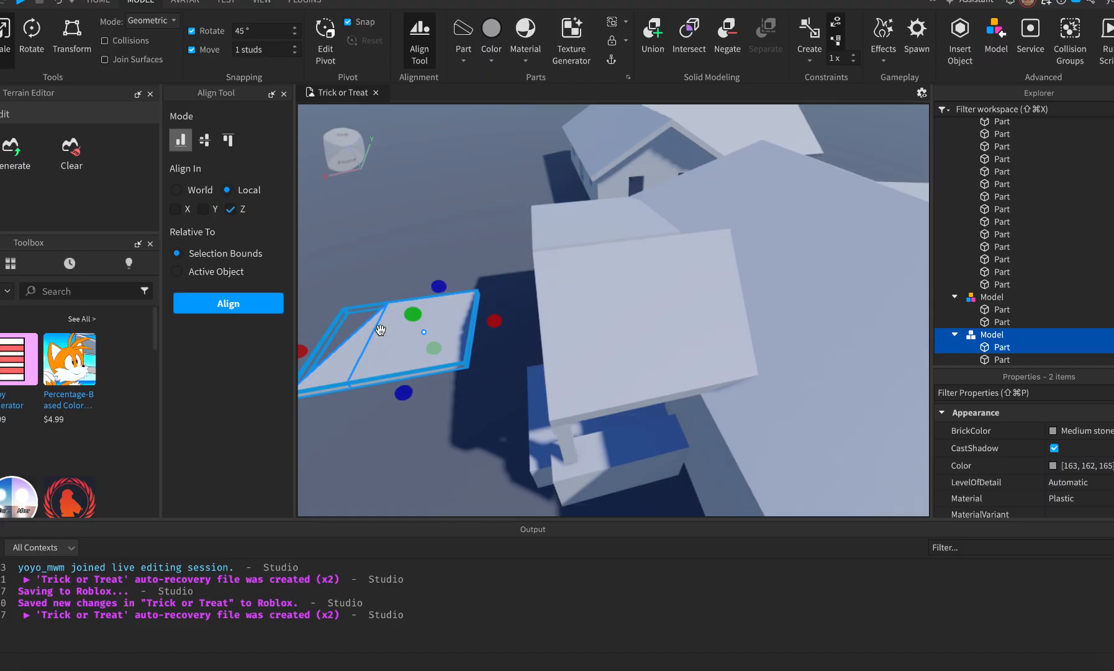
pyautogui.hotkey('ctrl', 't')
pyautogui.hotkey('ctrl', 't')
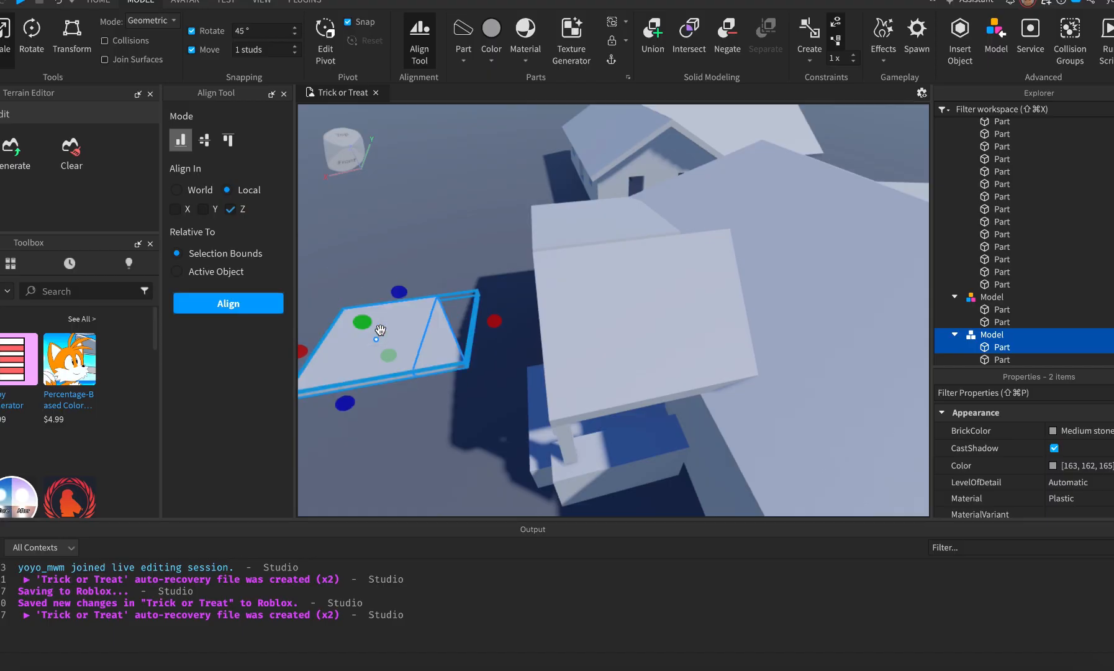
pyautogui.click(582, 209)
pyautogui.press('Delete')
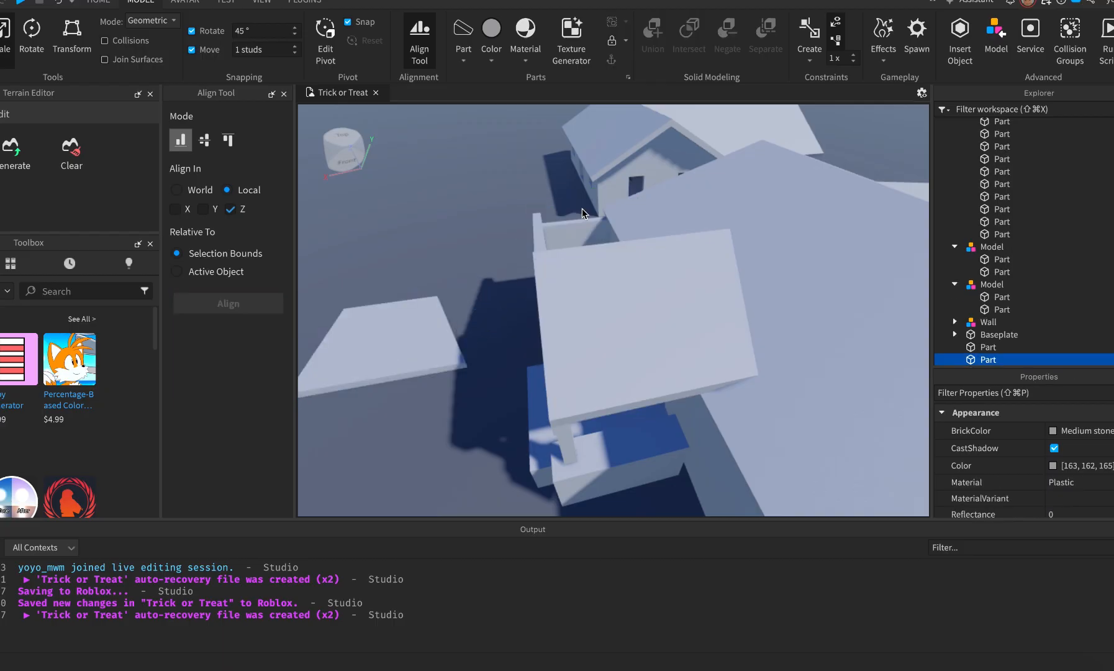
# Move the rotated copy onto the house so the two roof halves meet in a peak.
pyautogui.click(387, 328)
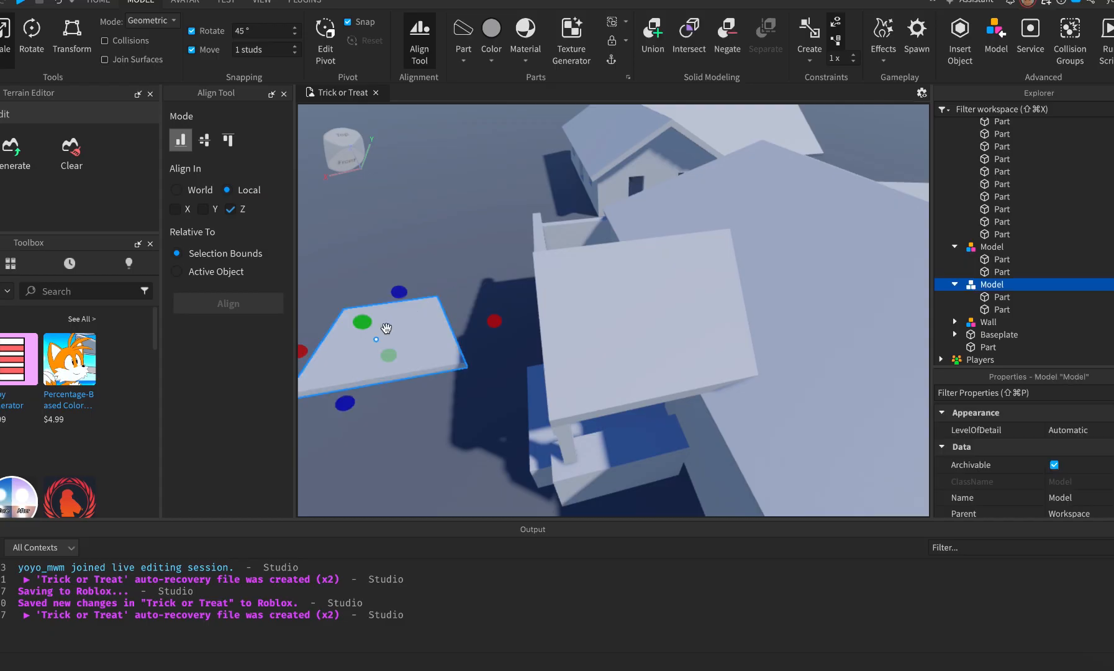
pyautogui.press('f')
pyautogui.moveTo(500, 306); pyautogui.dragTo(501, 307, button='right')
pyautogui.press('w')
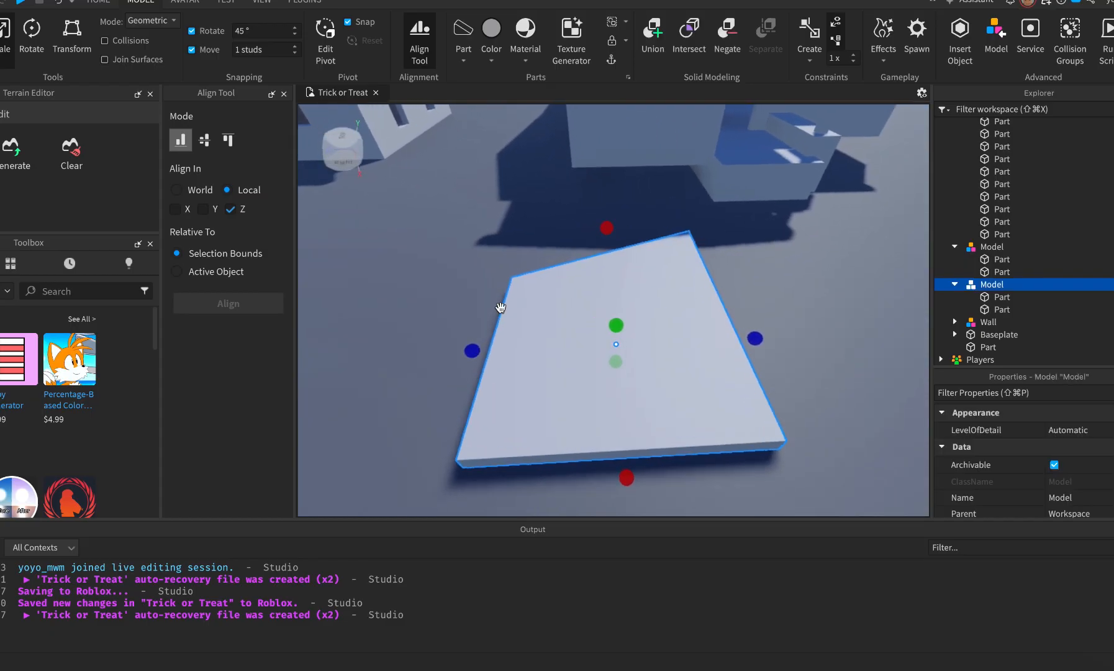
pyautogui.press('e')
pyautogui.scroll(-2, 500, 311)
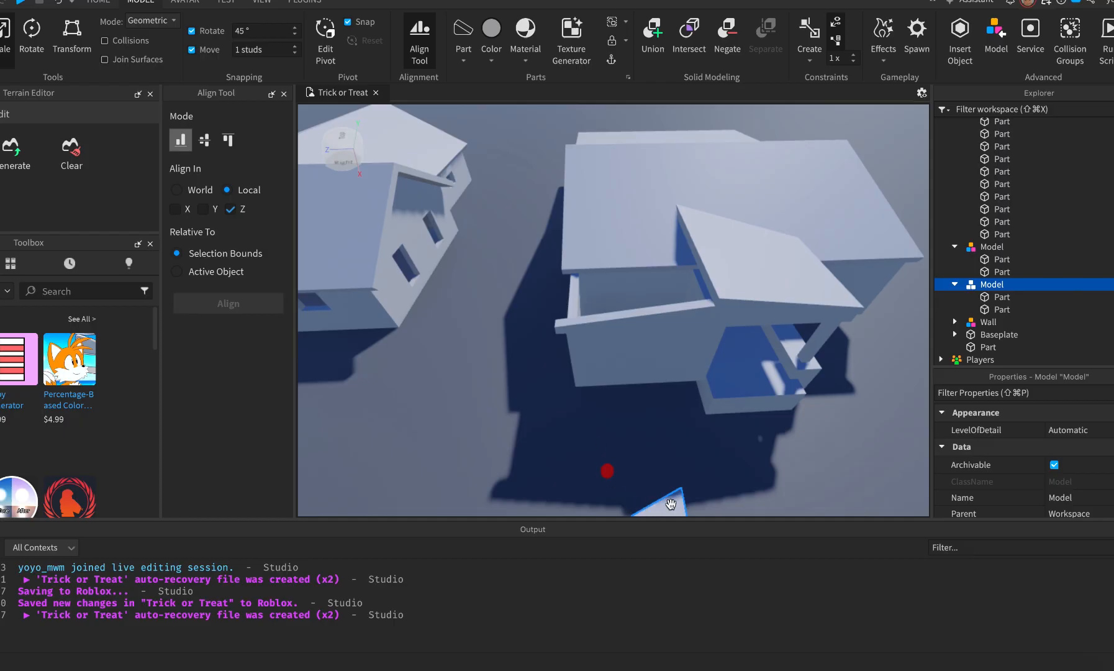
pyautogui.moveTo(671, 503); pyautogui.dragTo(685, 307)
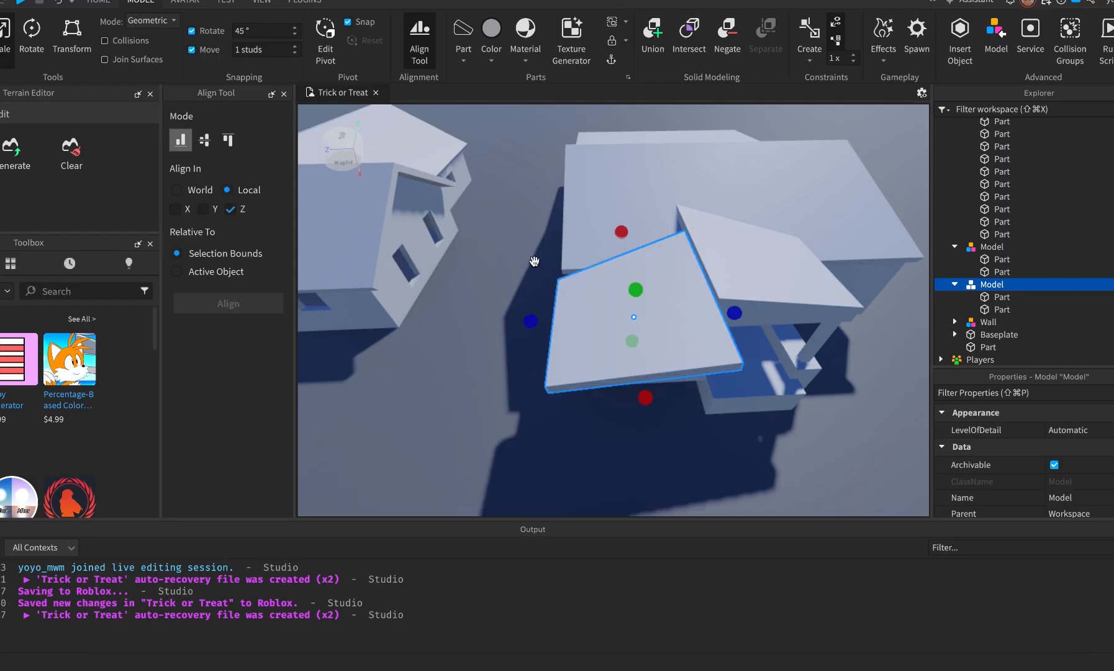
pyautogui.press('super+2')
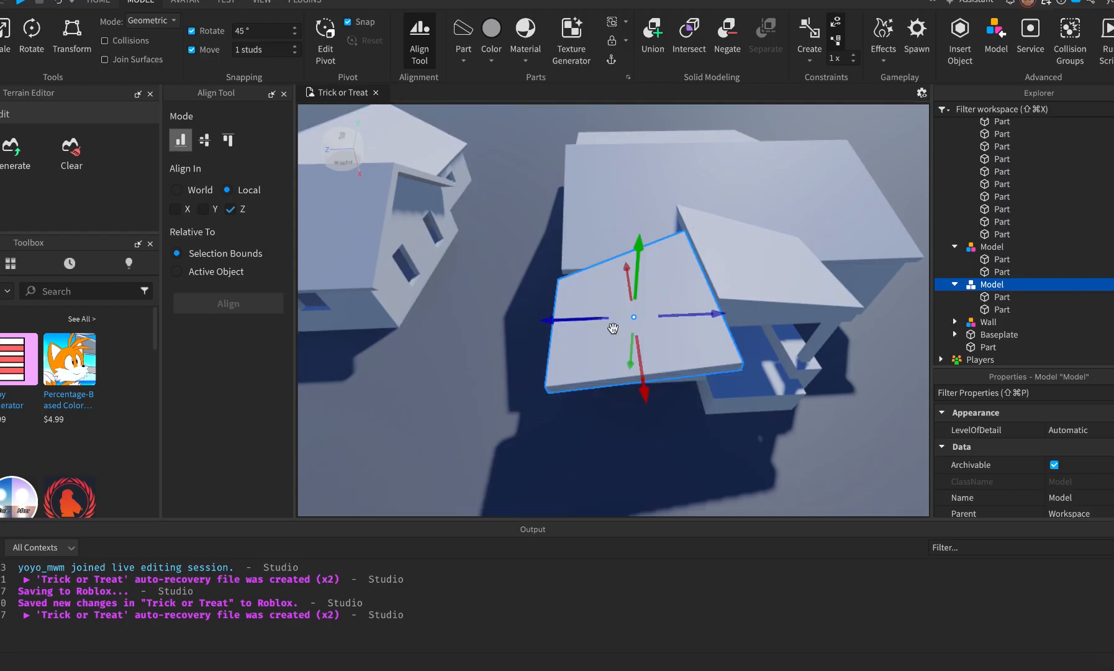
pyautogui.moveTo(638, 367); pyautogui.dragTo(633, 314)
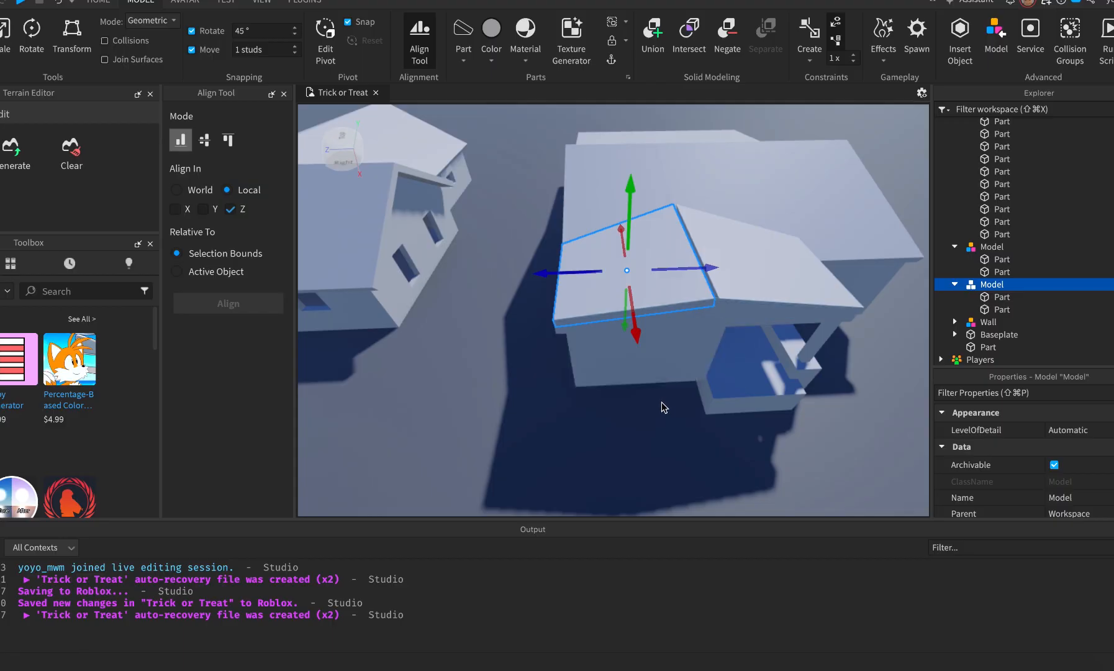
pyautogui.click(672, 448)
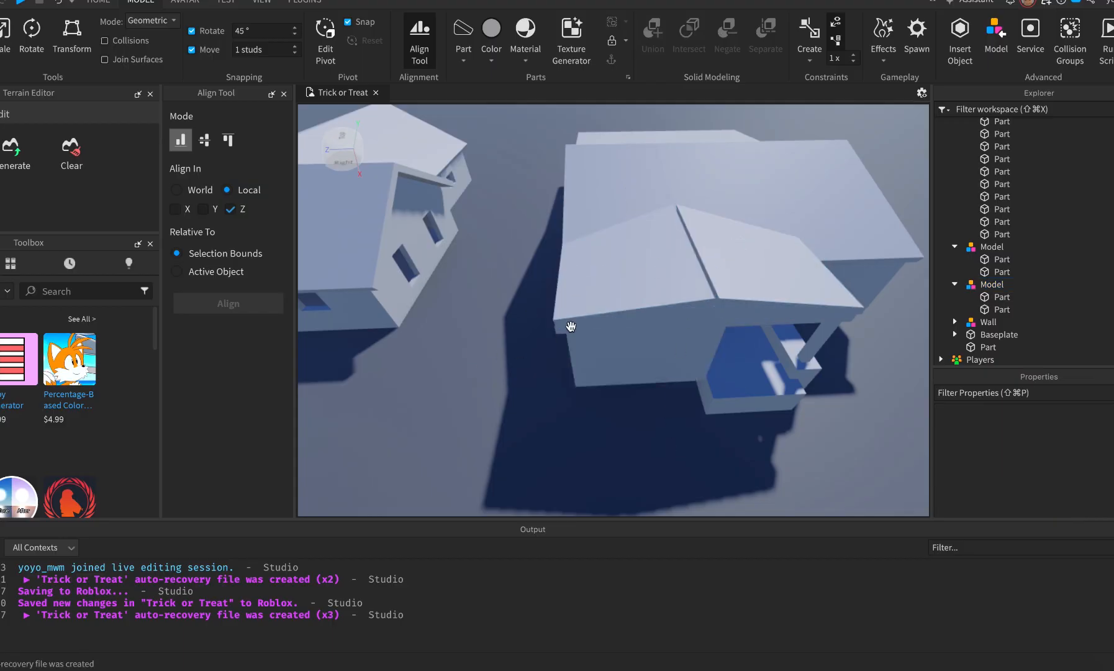
# Launch ResizeAlign from Plugins and join the two facing surfaces at the first ridge gap.
pyautogui.press('d')
pyautogui.scroll(5, 626, 265)
pyautogui.scroll(-2, 589, 167)
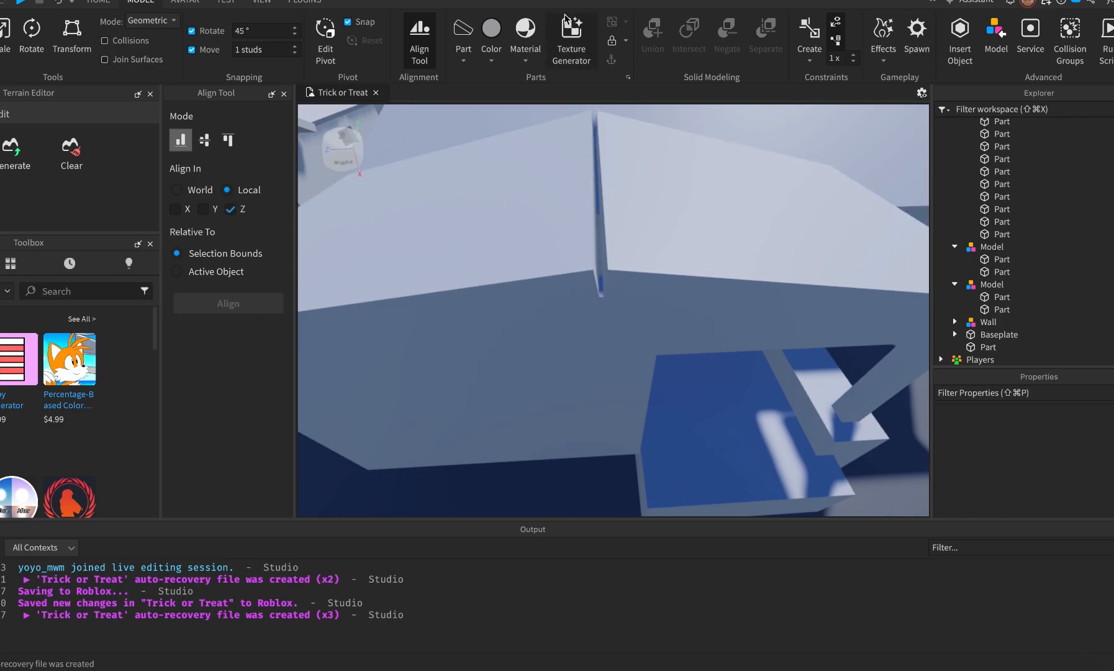
pyautogui.click(311, 2)
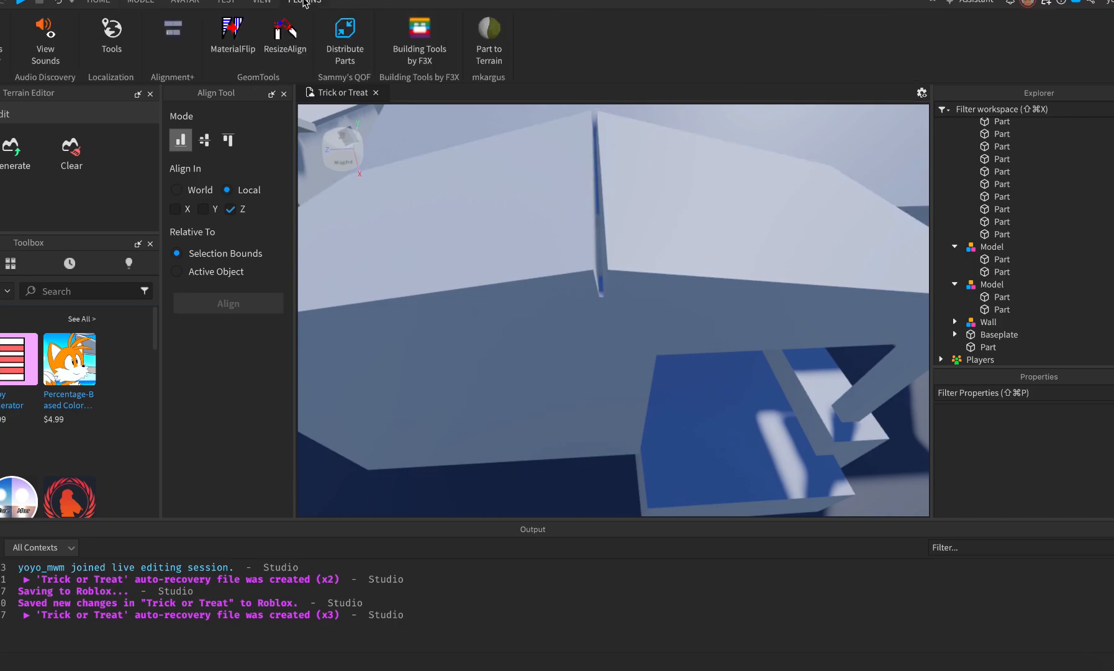
pyautogui.click(280, 34)
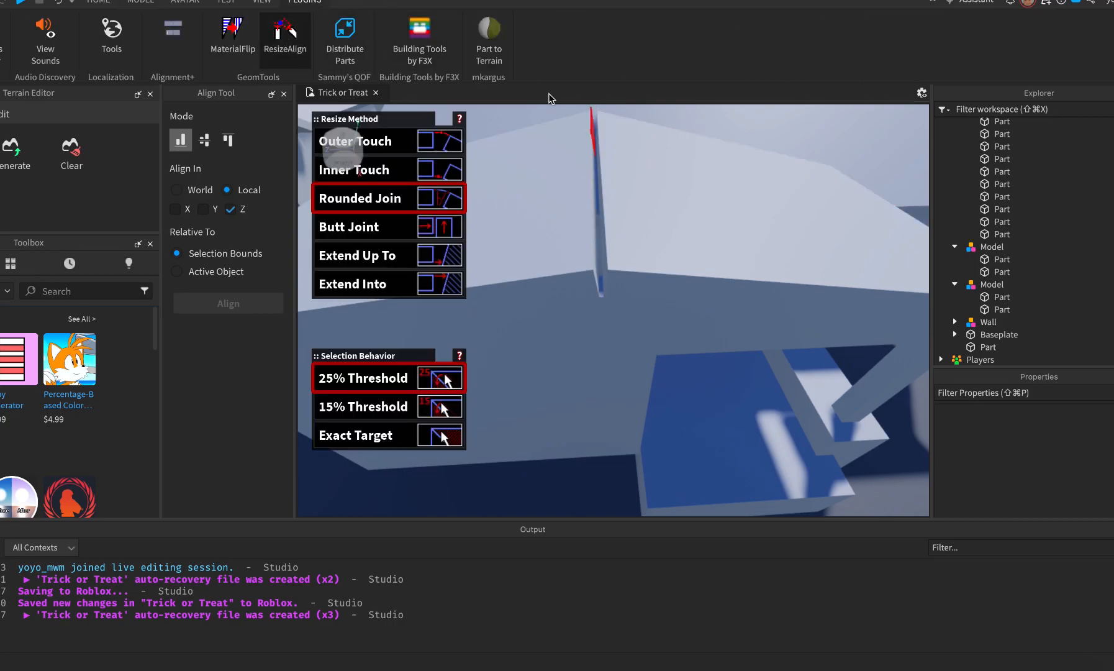
pyautogui.click(606, 218)
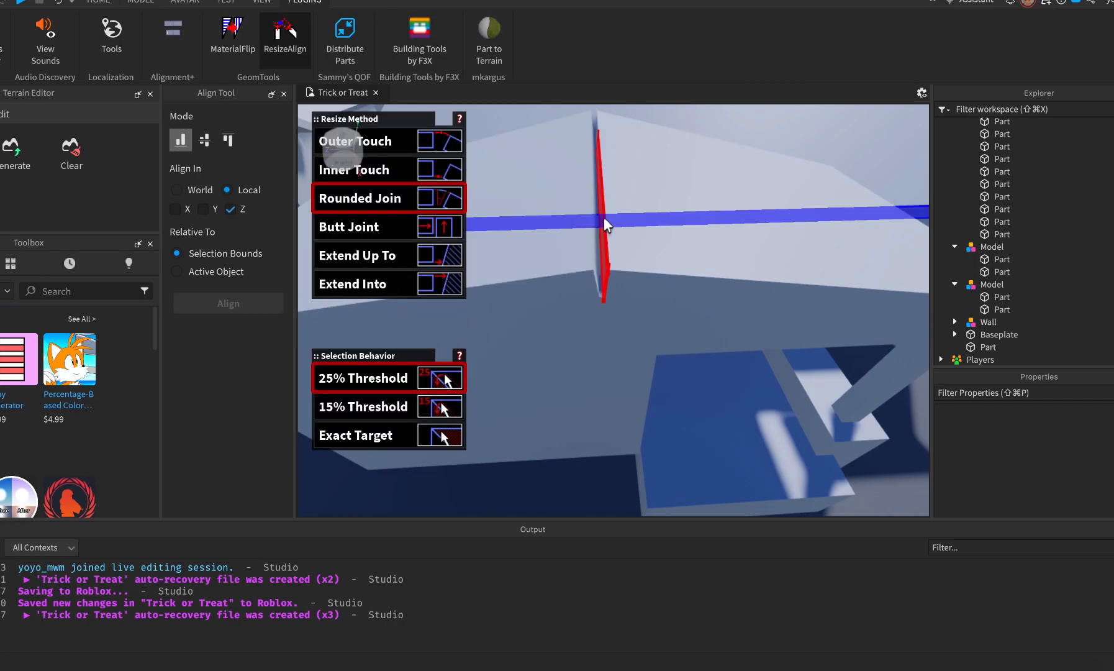
pyautogui.click(596, 240)
# Join the faces at the second ridge gap, then collapse the expanded model groups in Explorer.
pyautogui.moveTo(606, 144); pyautogui.dragTo(602, 87, button='right')
pyautogui.scroll(-2, 572, 383)
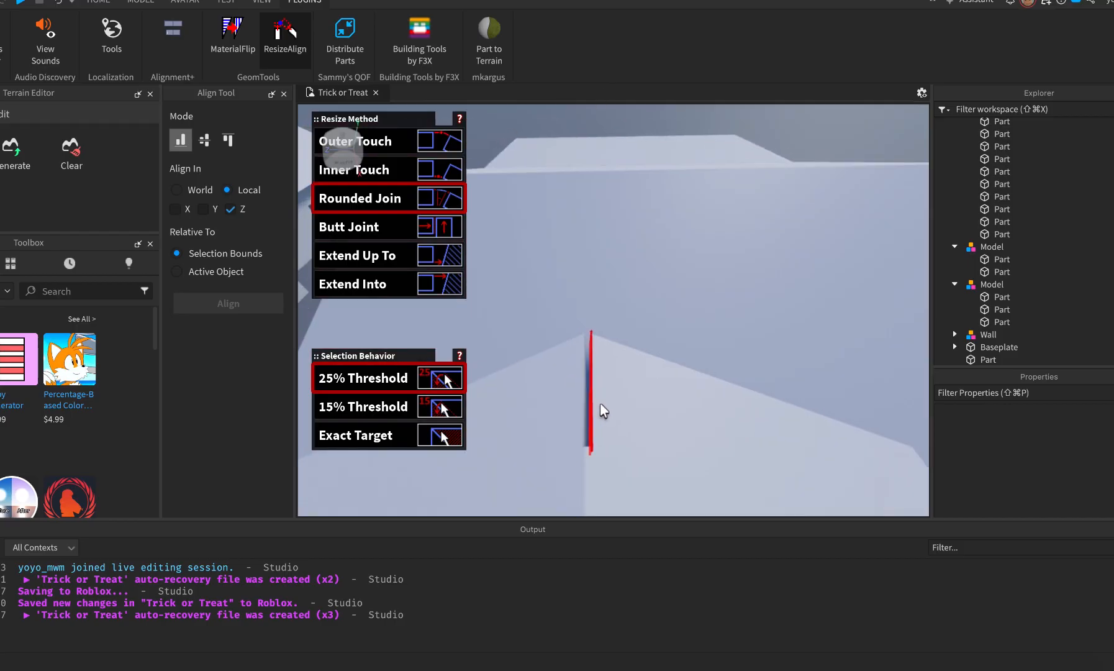
pyautogui.click(590, 397)
pyautogui.click(584, 404)
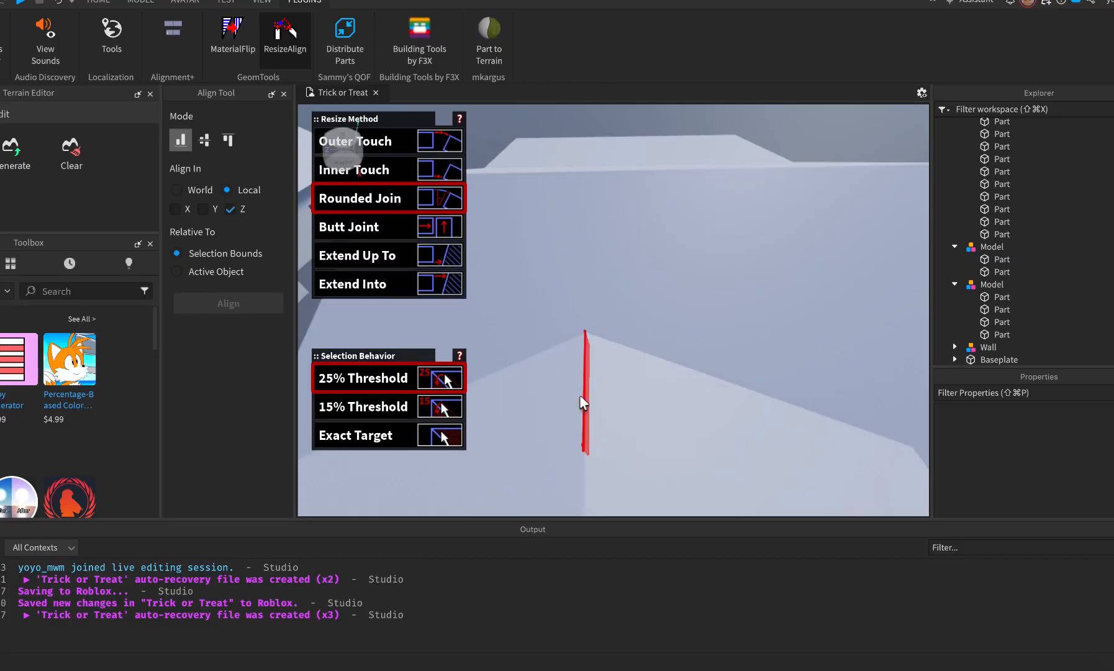
pyautogui.moveTo(698, 509); pyautogui.dragTo(797, 435, button='right')
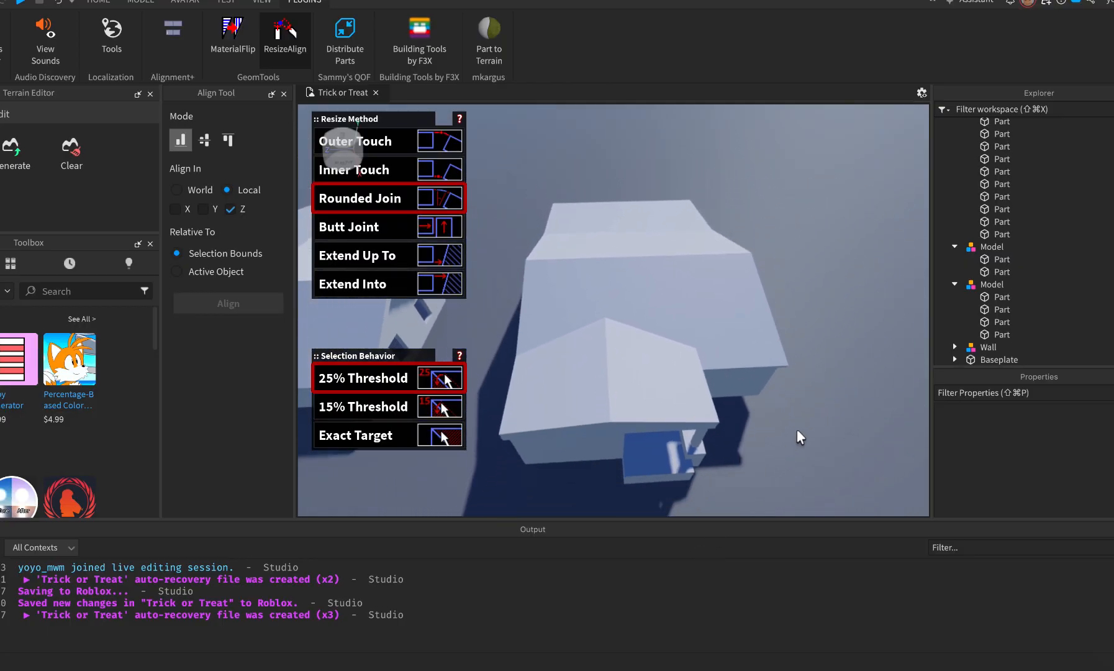
pyautogui.click(953, 283)
pyautogui.click(955, 247)
pyautogui.scroll(3, 1026, 277)
pyautogui.scroll(5, 1026, 280)
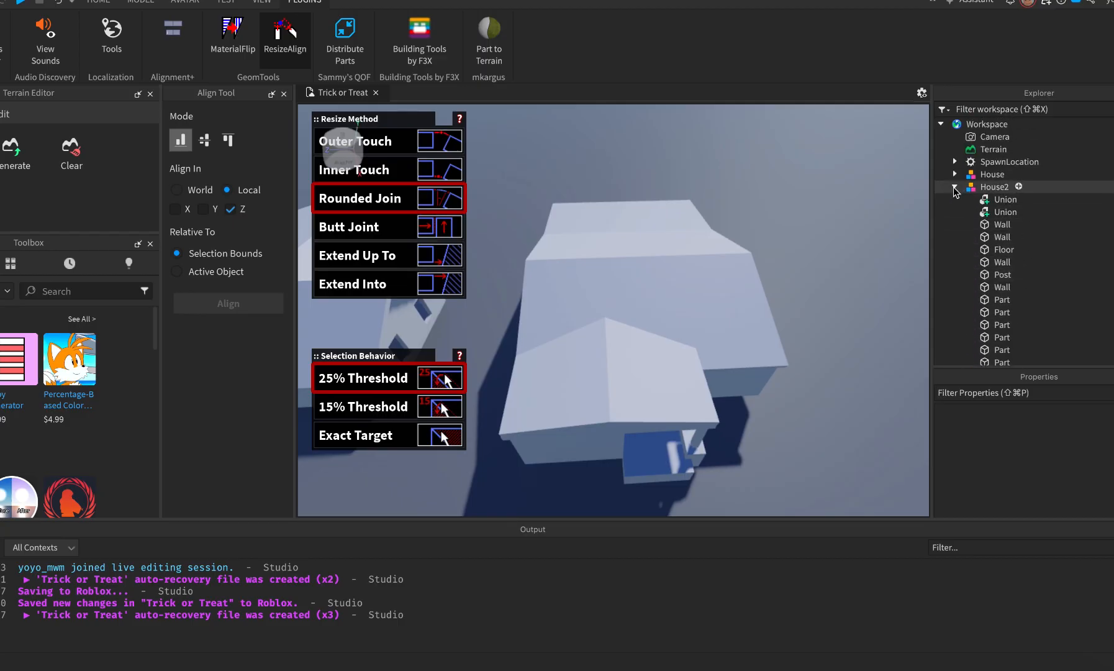
# Rename both roof half models to Roof in Explorer.
pyautogui.click(954, 187)
pyautogui.click(990, 200)
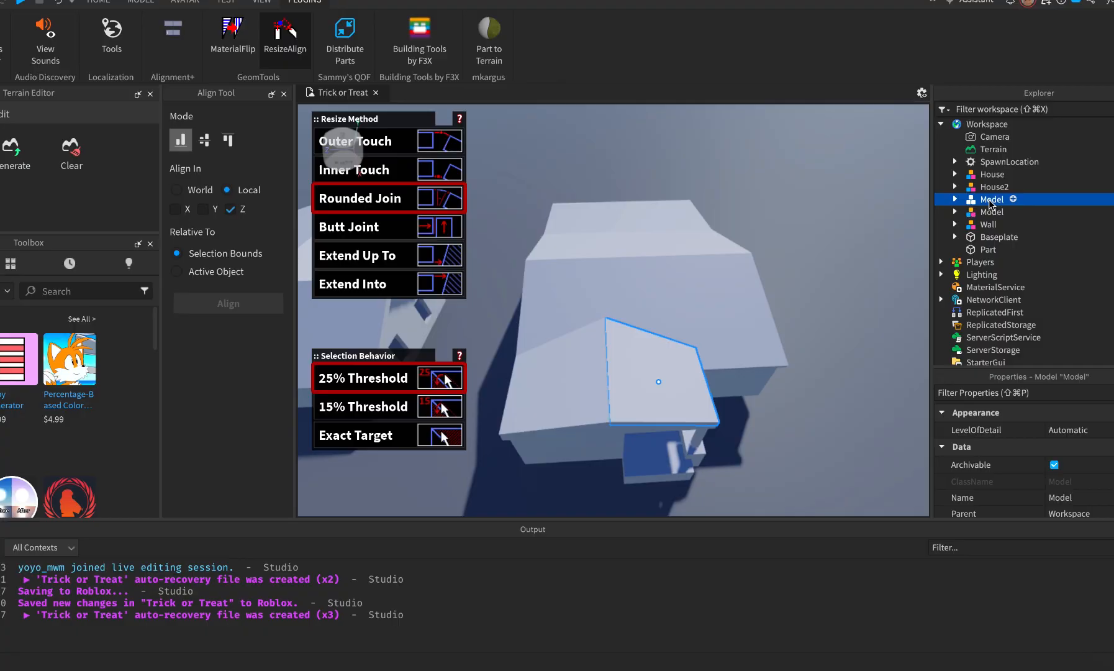
pyautogui.click(990, 200)
pyautogui.write('Roof')
pyautogui.click(992, 212)
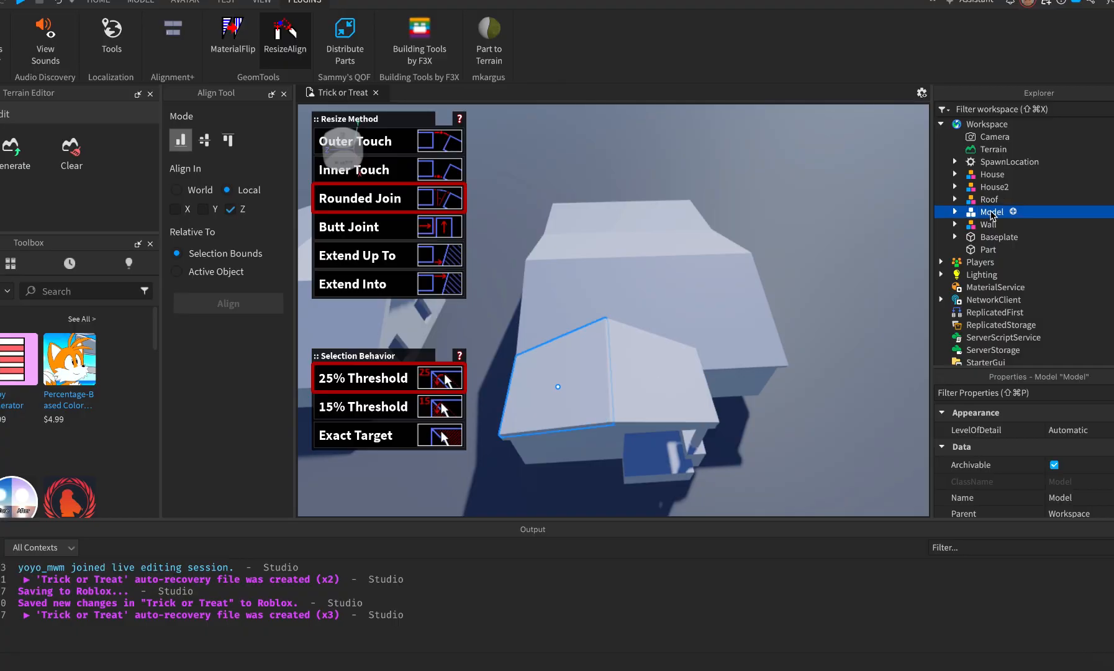
pyautogui.click(1002, 214)
pyautogui.write('Roof')
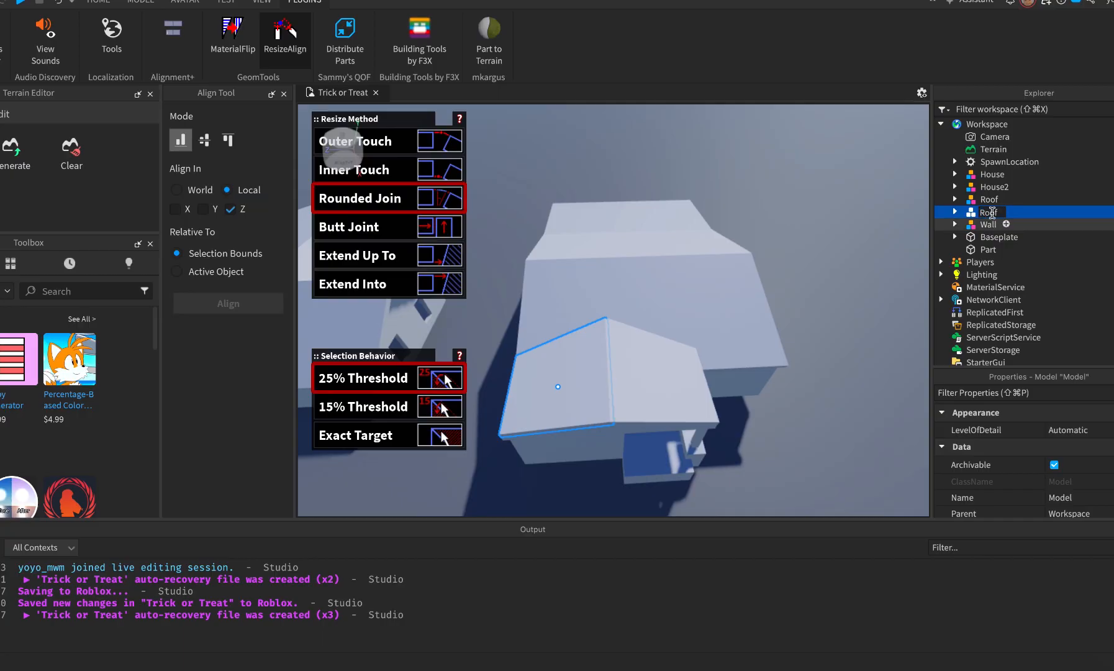
# Group the two Roof models, name the group Front Roof, and move it into House2.
pyautogui.click(991, 200)
pyautogui.keyDown('shift'); pyautogui.click(988, 211); pyautogui.keyUp('shift')
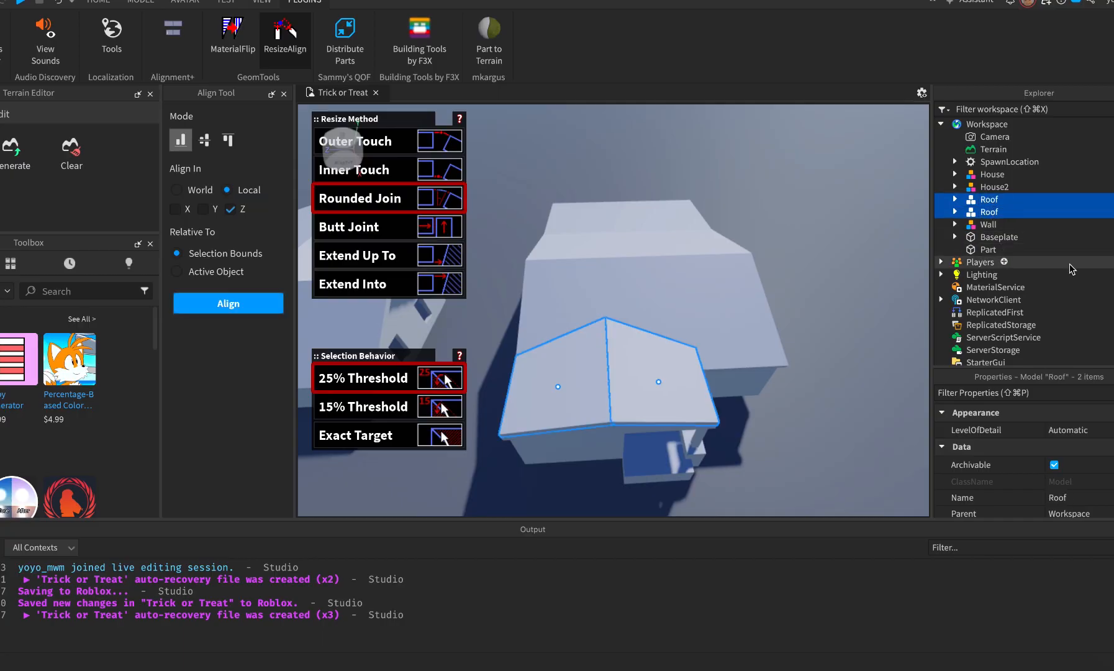
pyautogui.press('super+g')
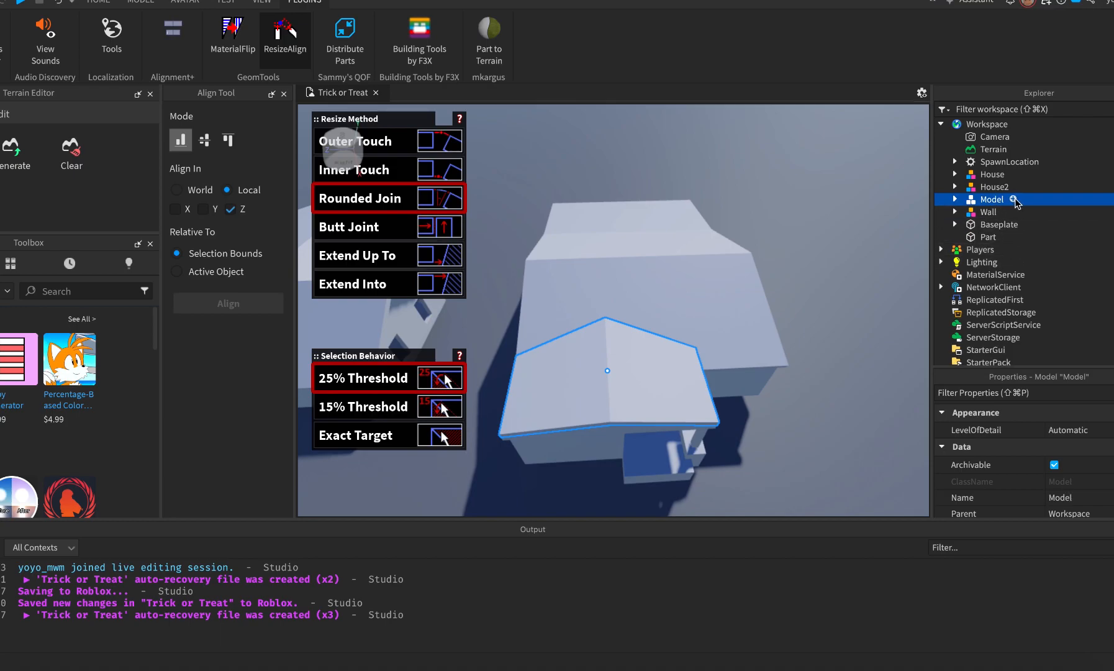
pyautogui.click(993, 199)
pyautogui.write('Front Roof')
pyautogui.press('Return')
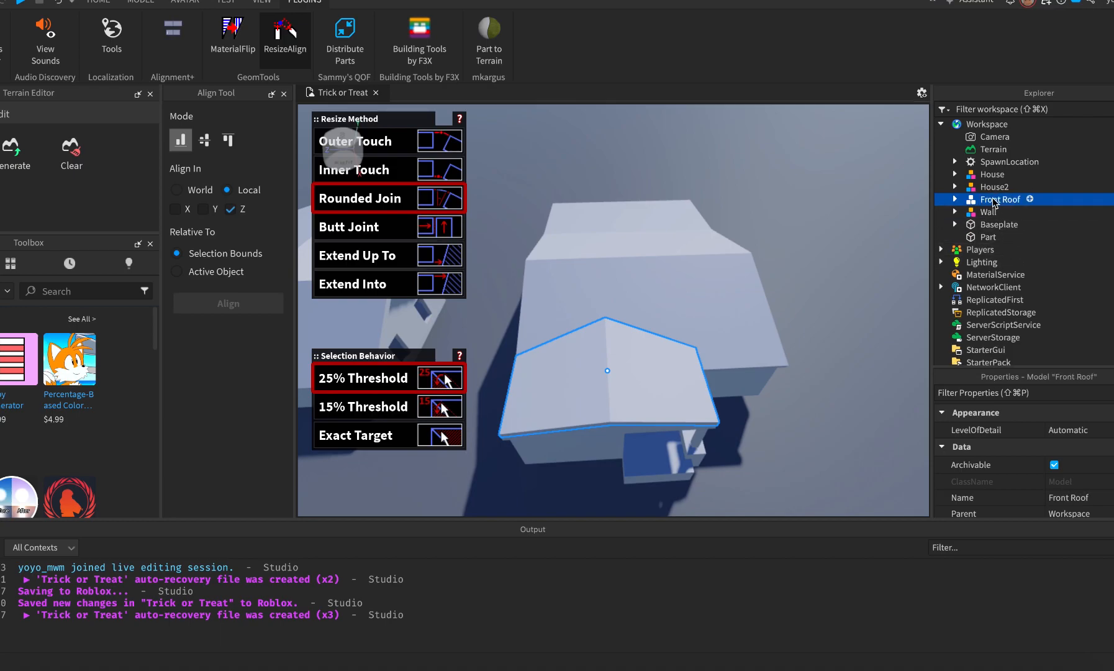
pyautogui.moveTo(986, 198); pyautogui.dragTo(994, 187)
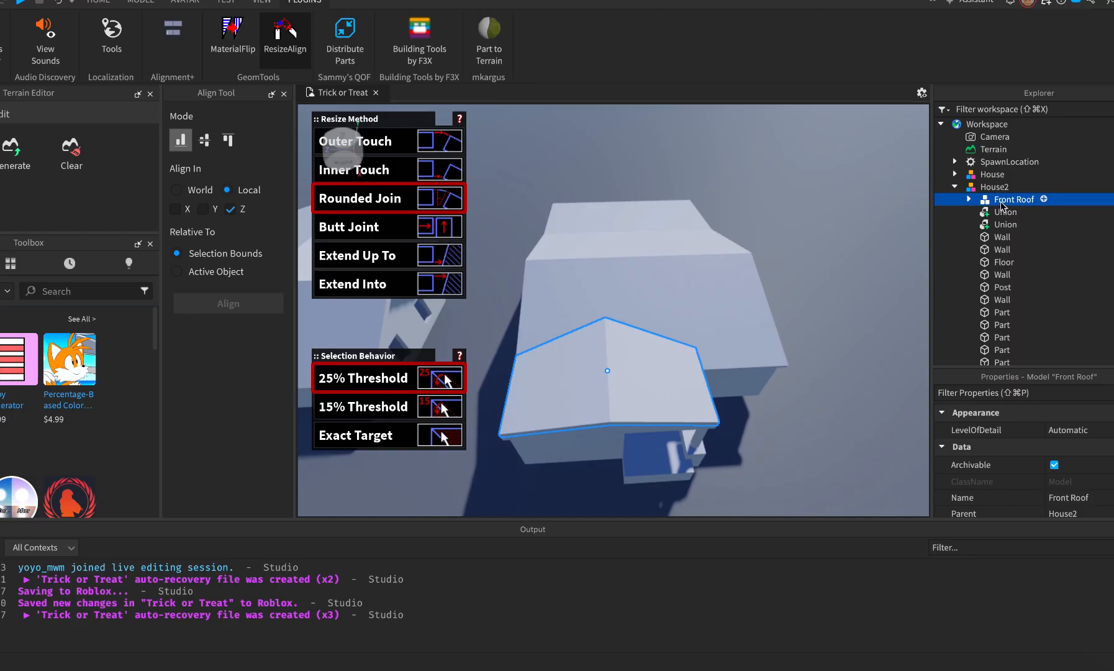
# Move the loose Wall model and the loose Workspace Part into House2.
pyautogui.click(955, 187)
pyautogui.click(987, 199)
pyautogui.moveTo(987, 200); pyautogui.dragTo(994, 188)
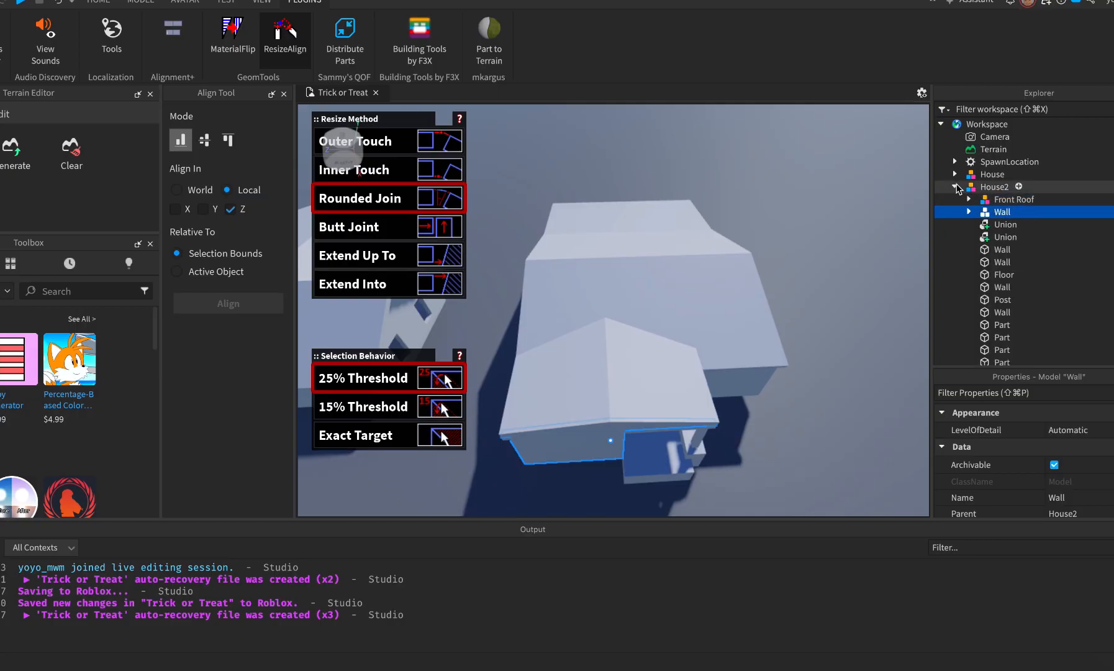
pyautogui.click(955, 187)
pyautogui.click(988, 212)
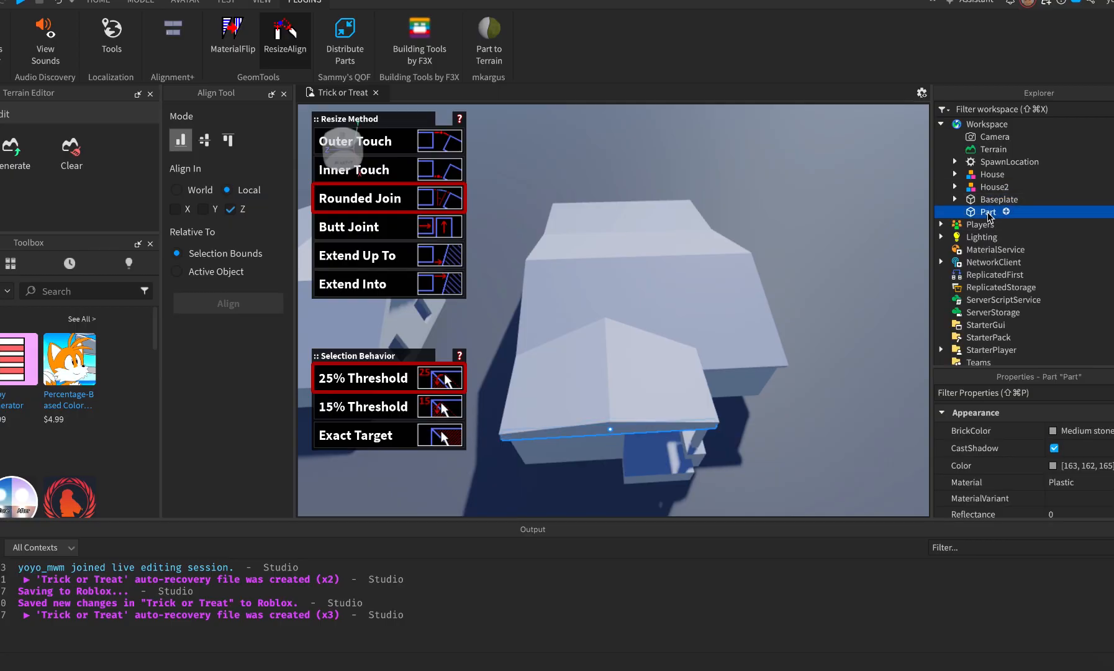
pyautogui.moveTo(989, 217); pyautogui.dragTo(993, 187)
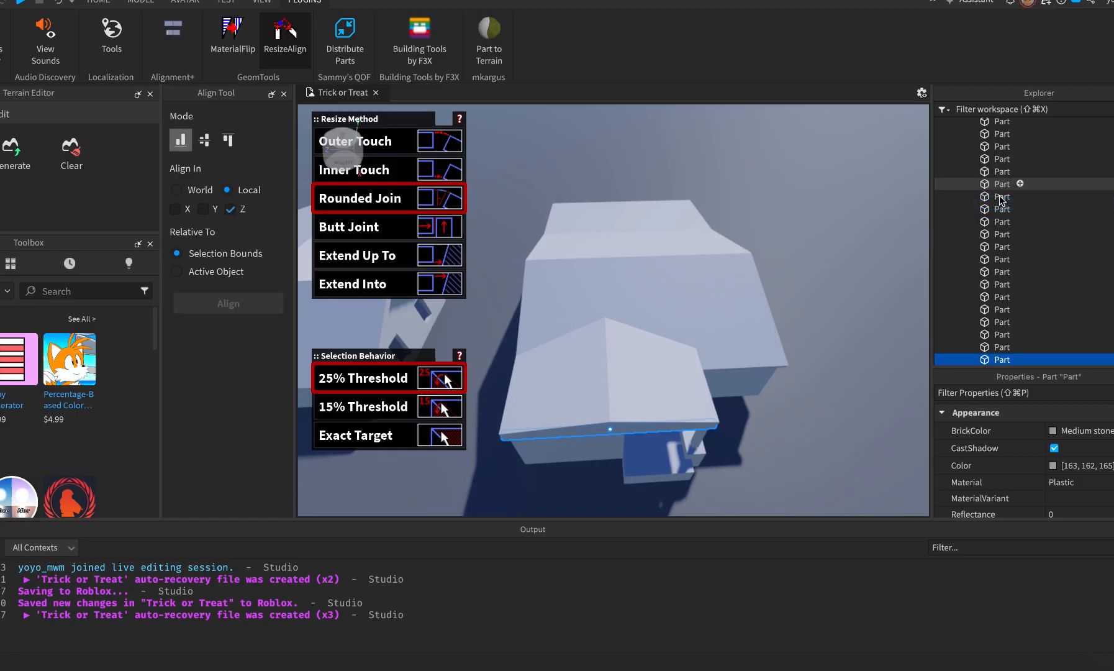
# Rename the moved part Front Wall Piece and the part above it Front Pillar.
pyautogui.doubleClick(1003, 360)
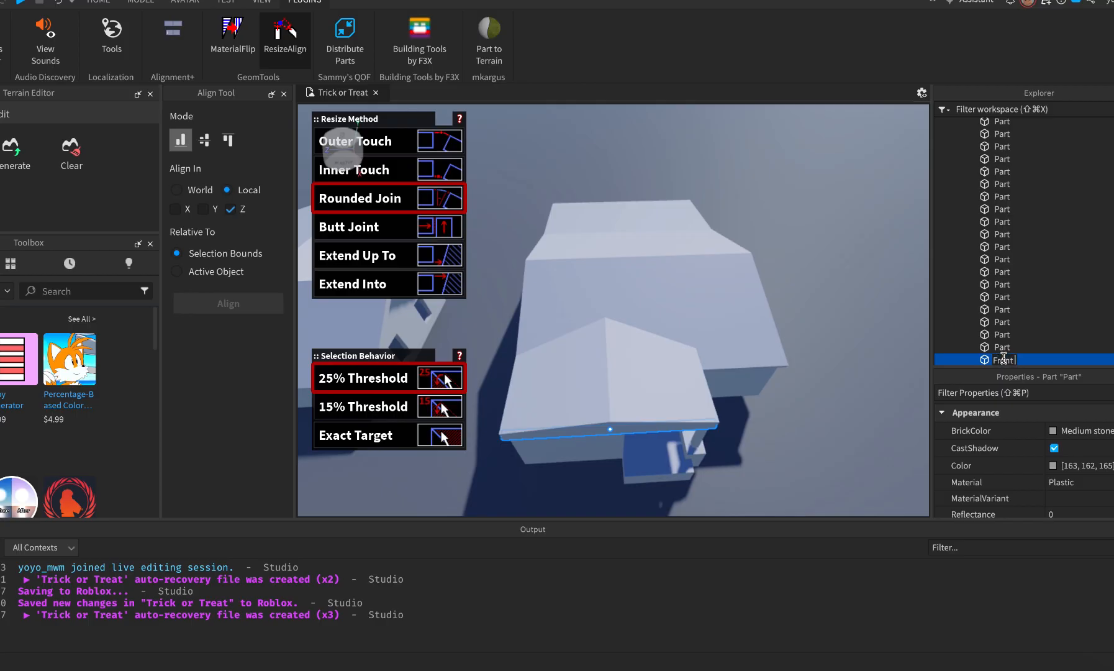
pyautogui.press('Return')
pyautogui.click(1006, 348)
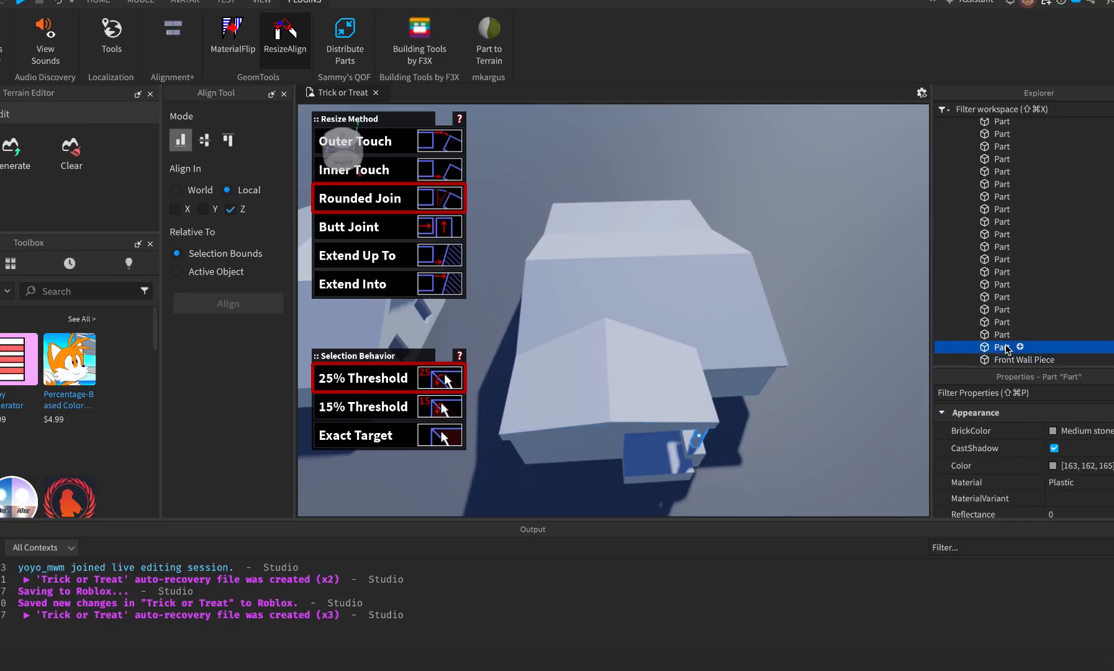
pyautogui.click(1007, 347)
pyautogui.click(1005, 334)
# Rename the next two slabs Porch and Parch, then close the ResizeAlign panels.
pyautogui.press('f')
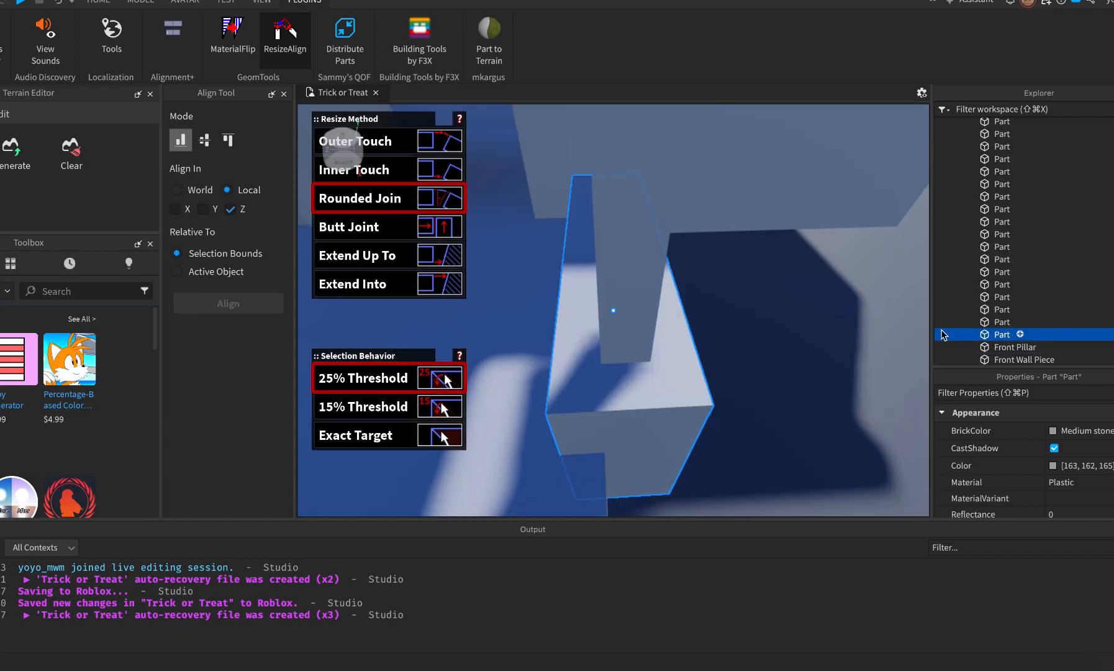
pyautogui.press('s')
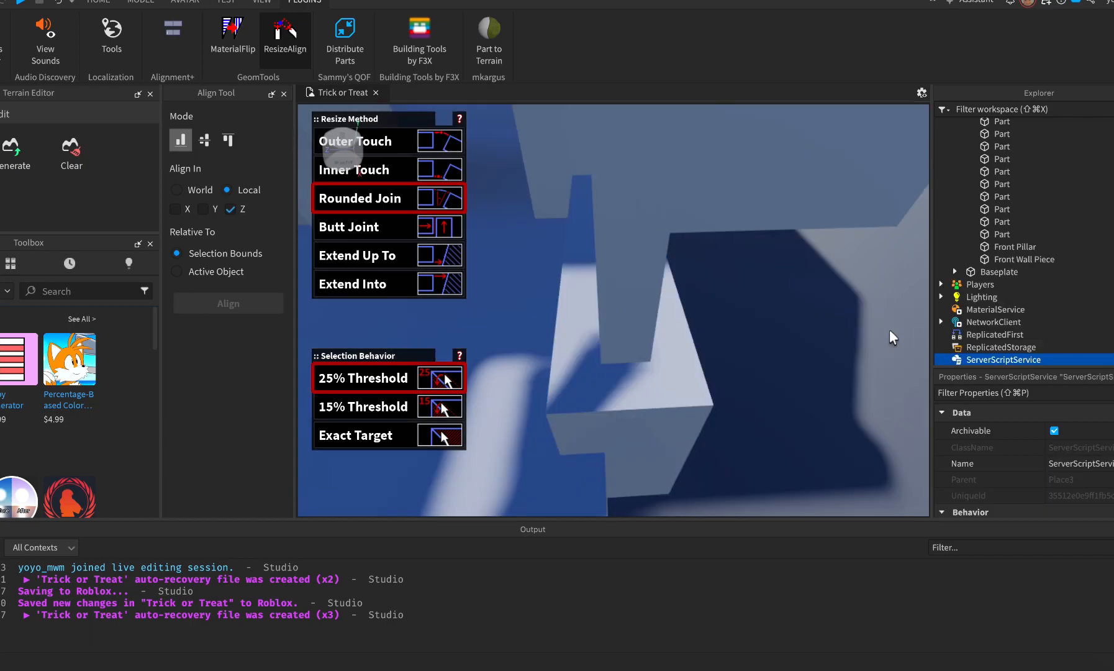
pyautogui.click(998, 235)
pyautogui.click(998, 235)
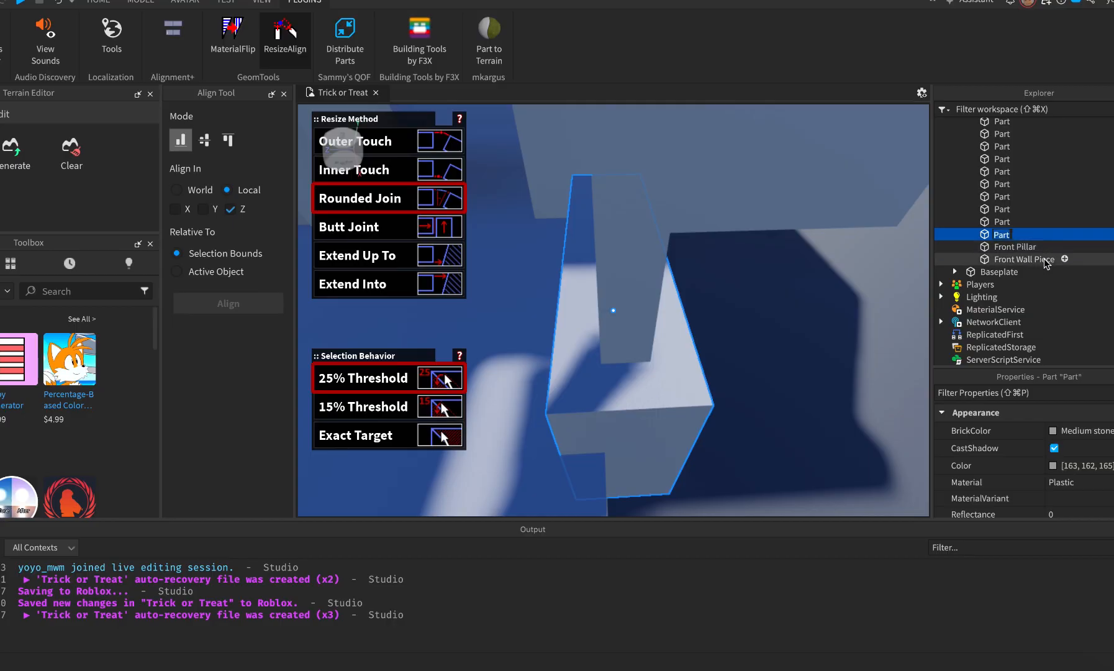
pyautogui.write('Poi')
pyautogui.write('ch')
pyautogui.click(1000, 222)
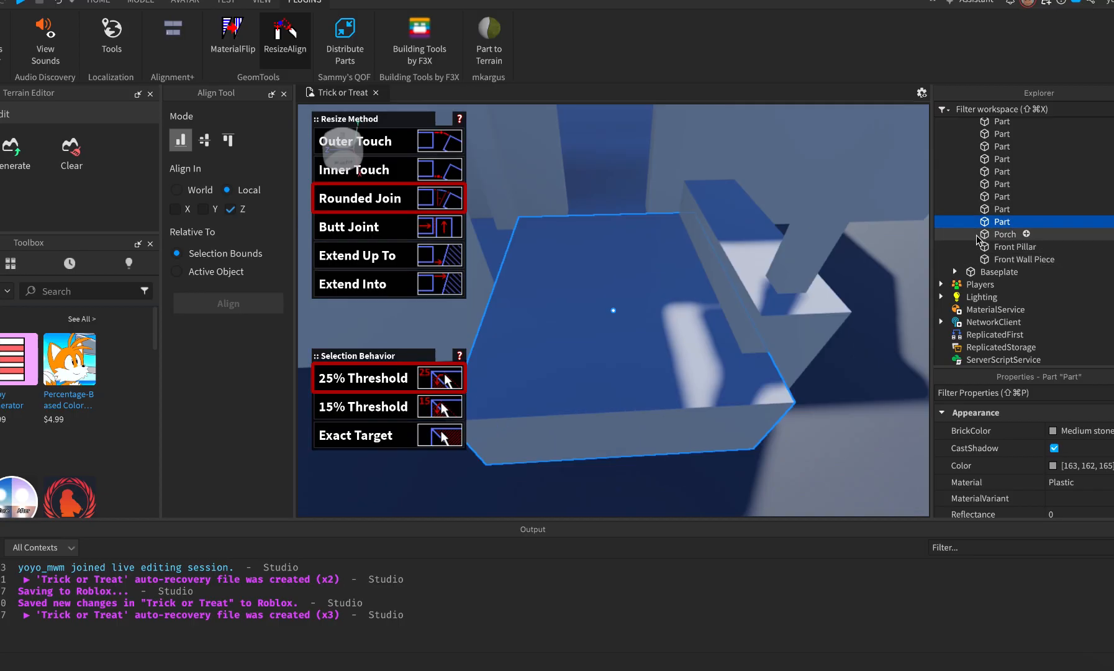
pyautogui.click(1004, 222)
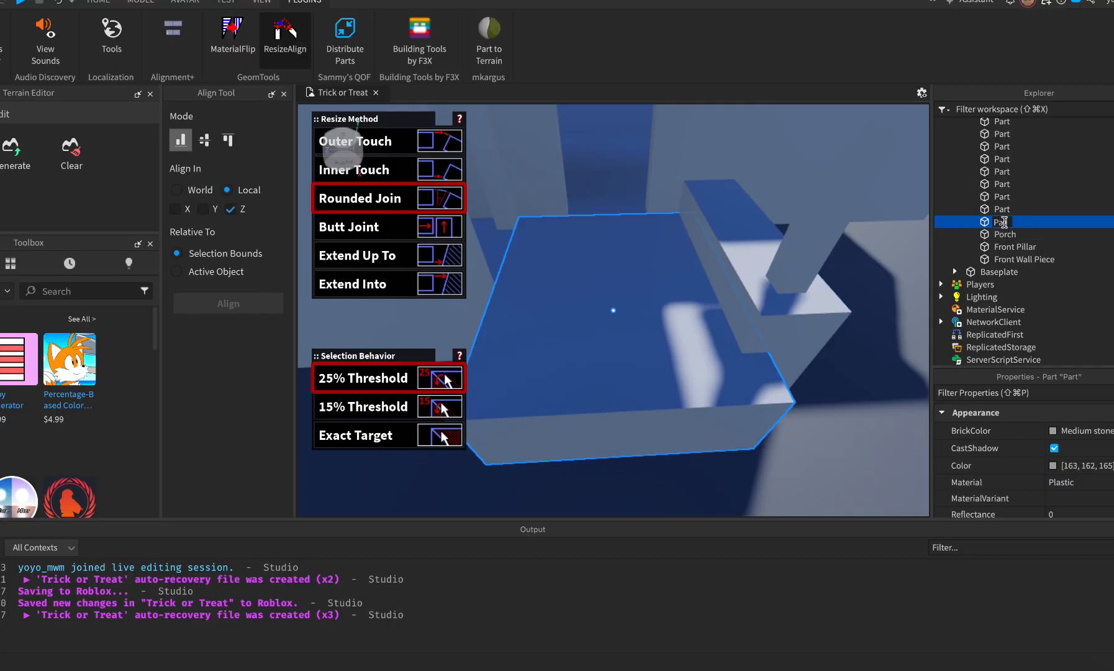
pyautogui.click(1003, 209)
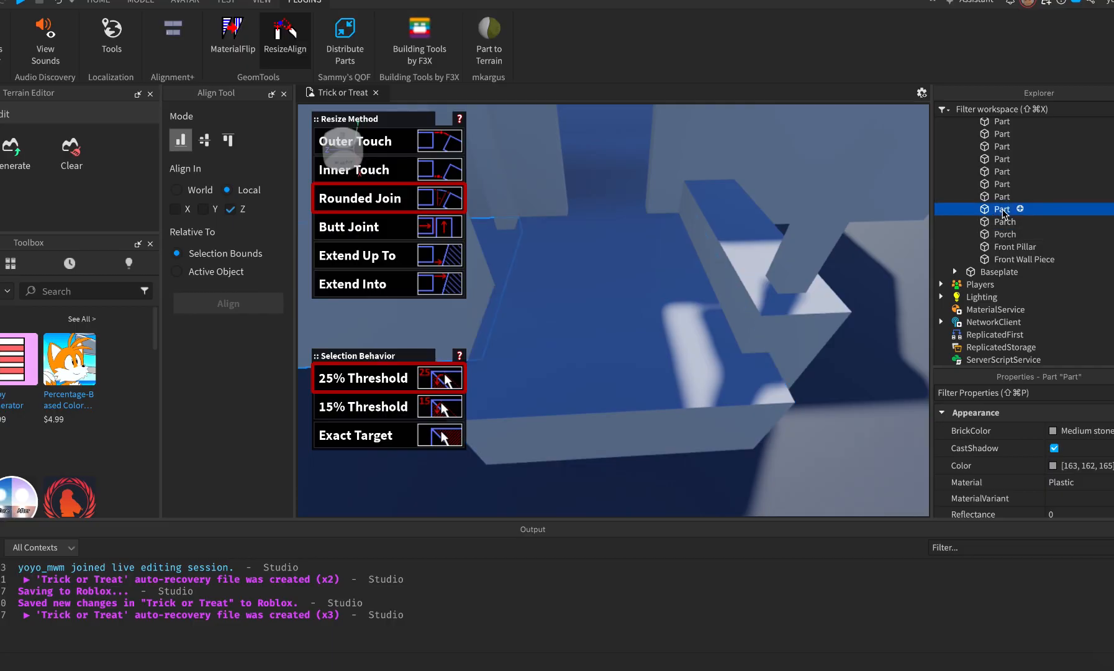
pyautogui.press('f')
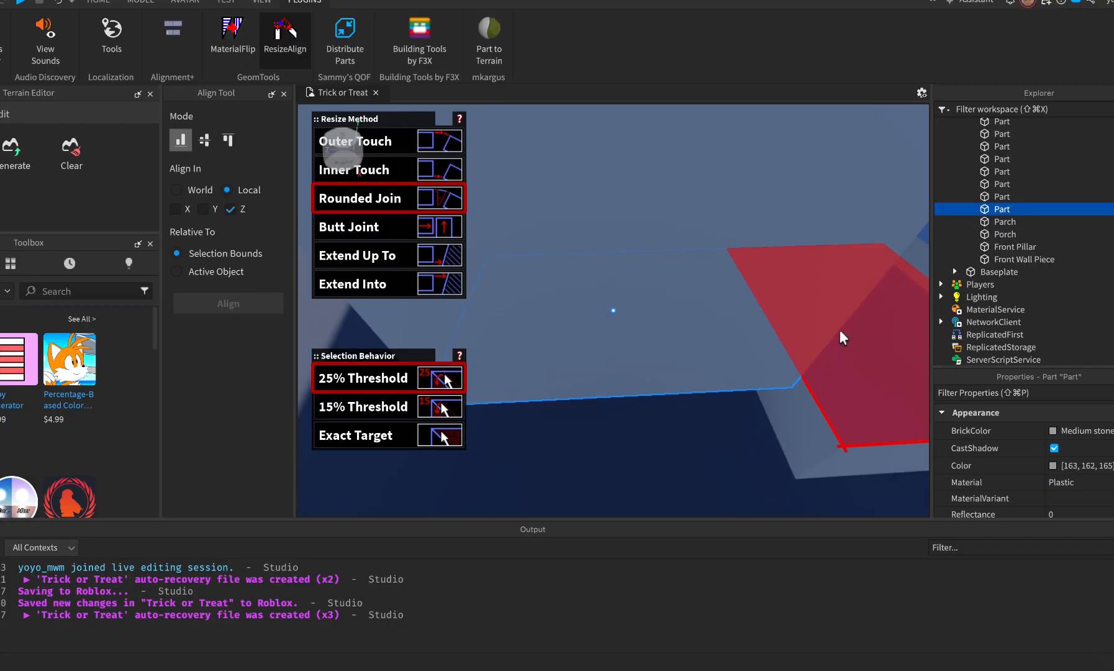
pyautogui.moveTo(768, 269); pyautogui.dragTo(766, 263, button='right')
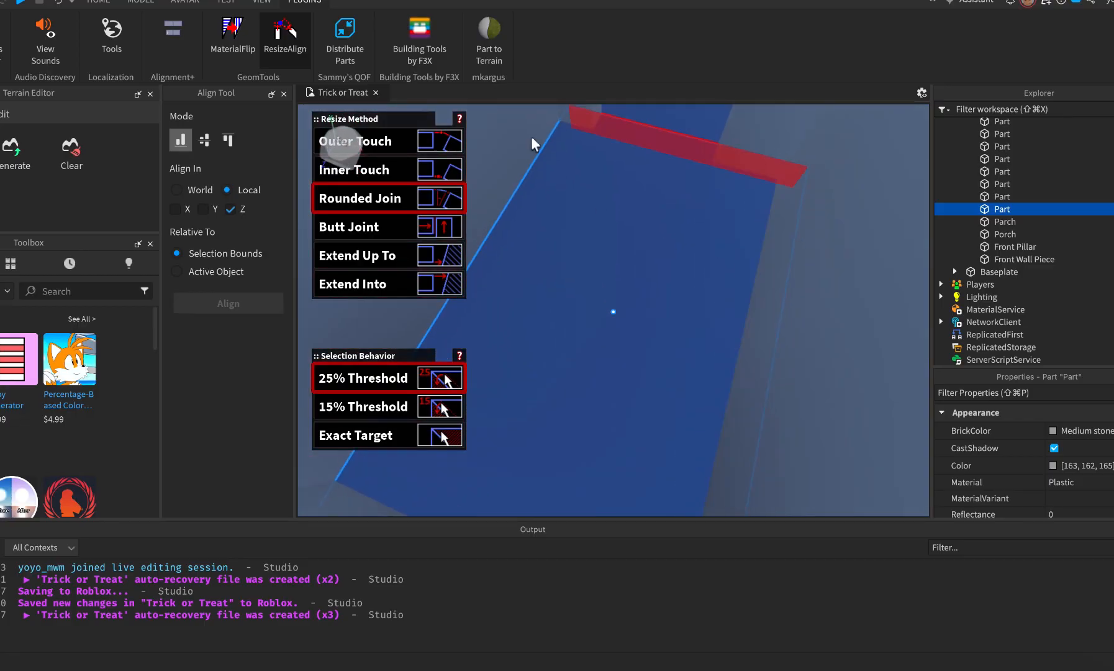
pyautogui.click(291, 42)
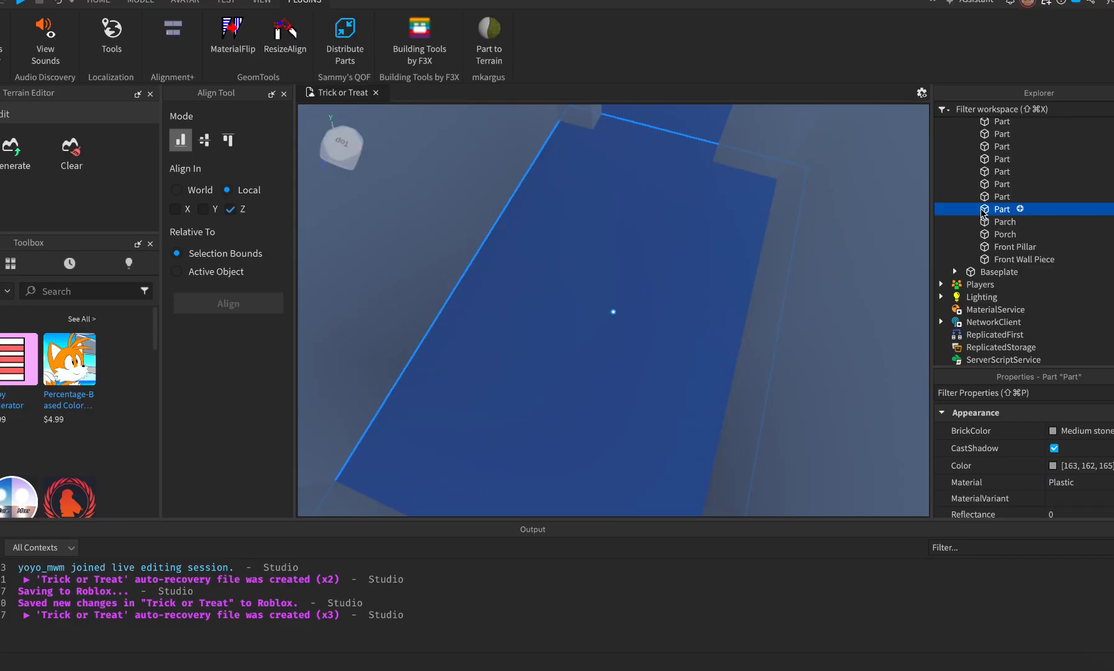
# Rename the selected parts Floor and Back Pillar.
pyautogui.doubleClick(1006, 210)
pyautogui.click(1006, 197)
pyautogui.press('f')
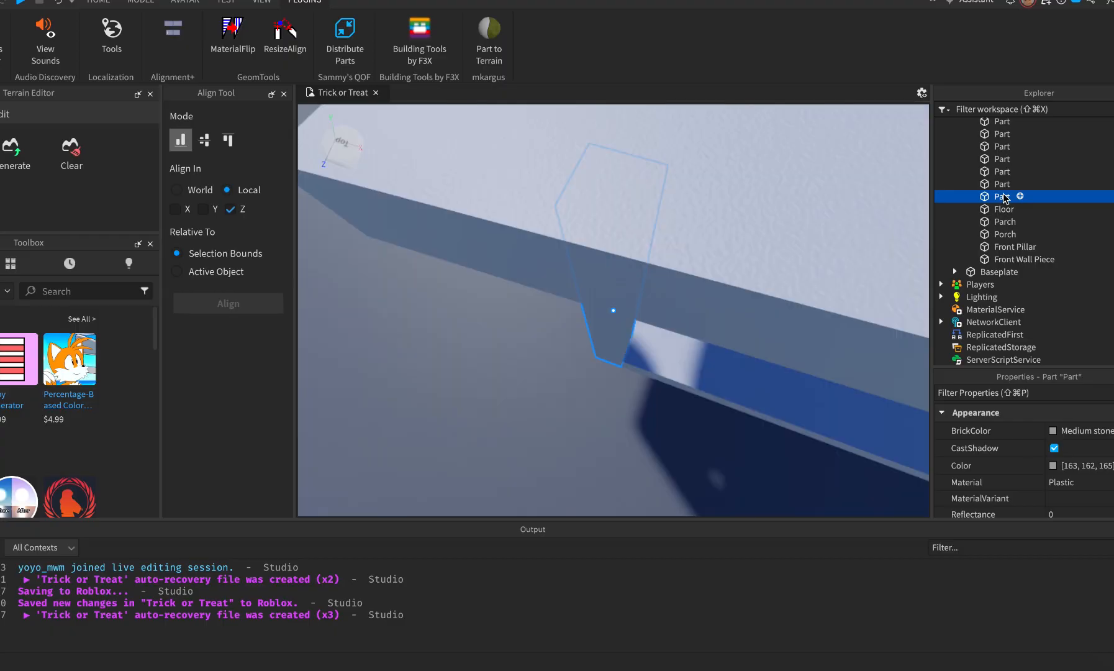
pyautogui.scroll(-8, 744, 319)
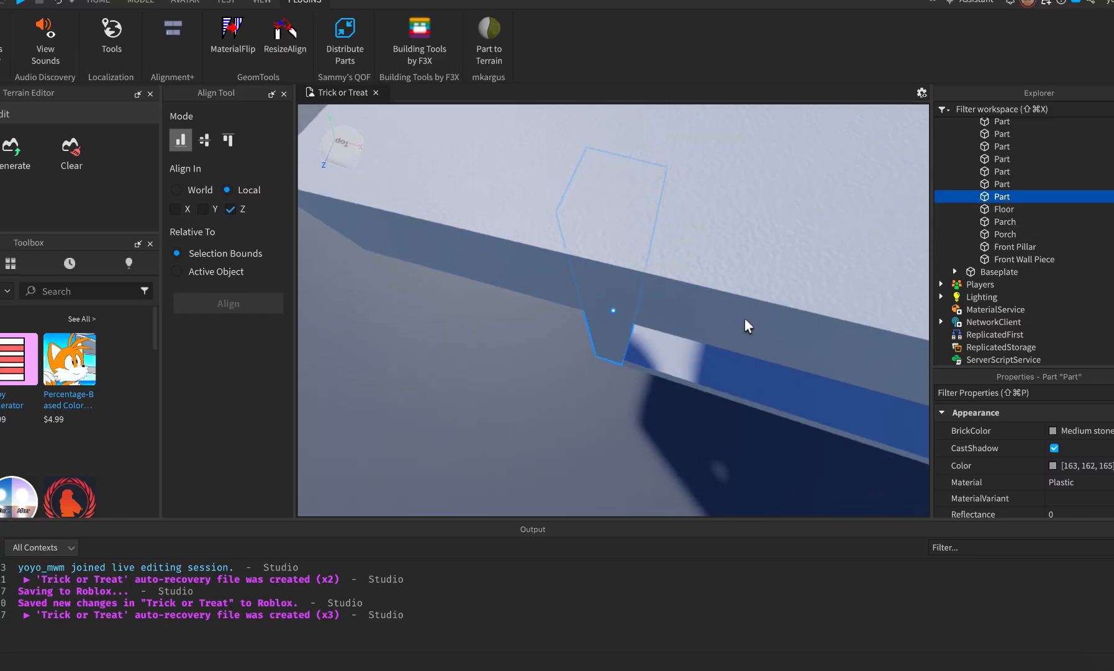
pyautogui.click(1001, 184)
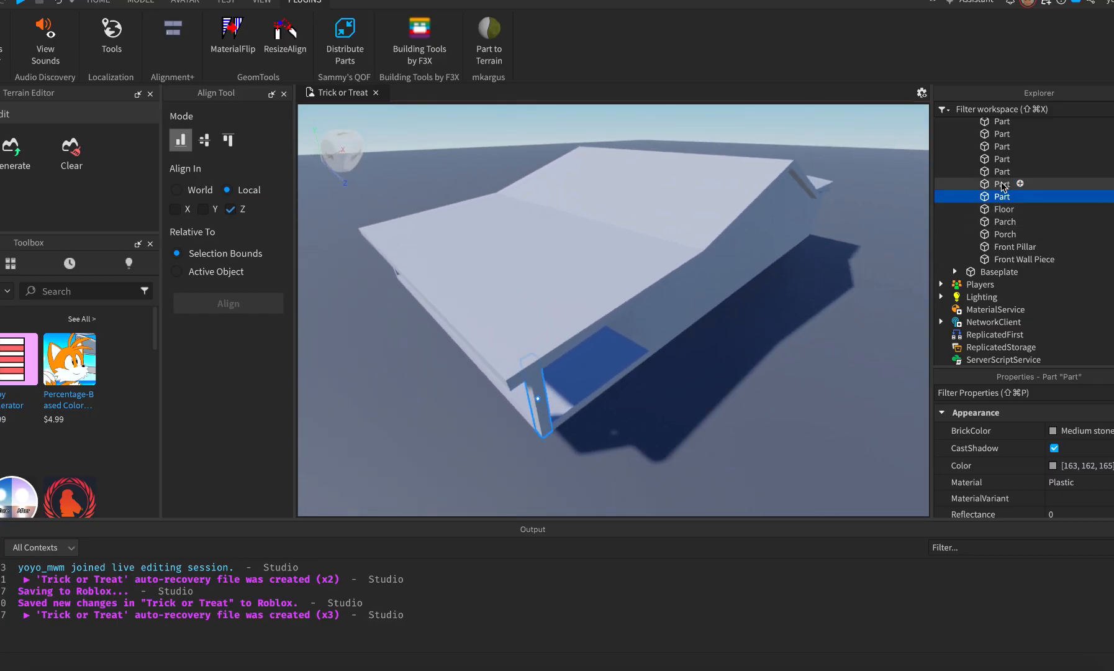
pyautogui.click(1002, 197)
pyautogui.click(1002, 196)
pyautogui.write('Back Pillar')
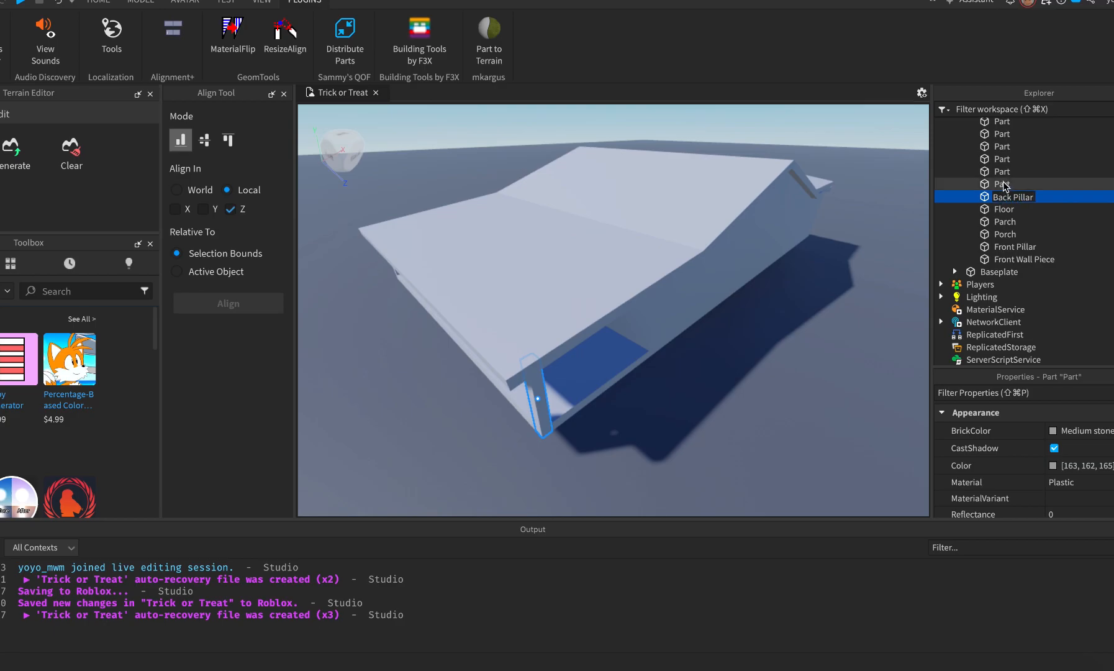
pyautogui.click(1002, 184)
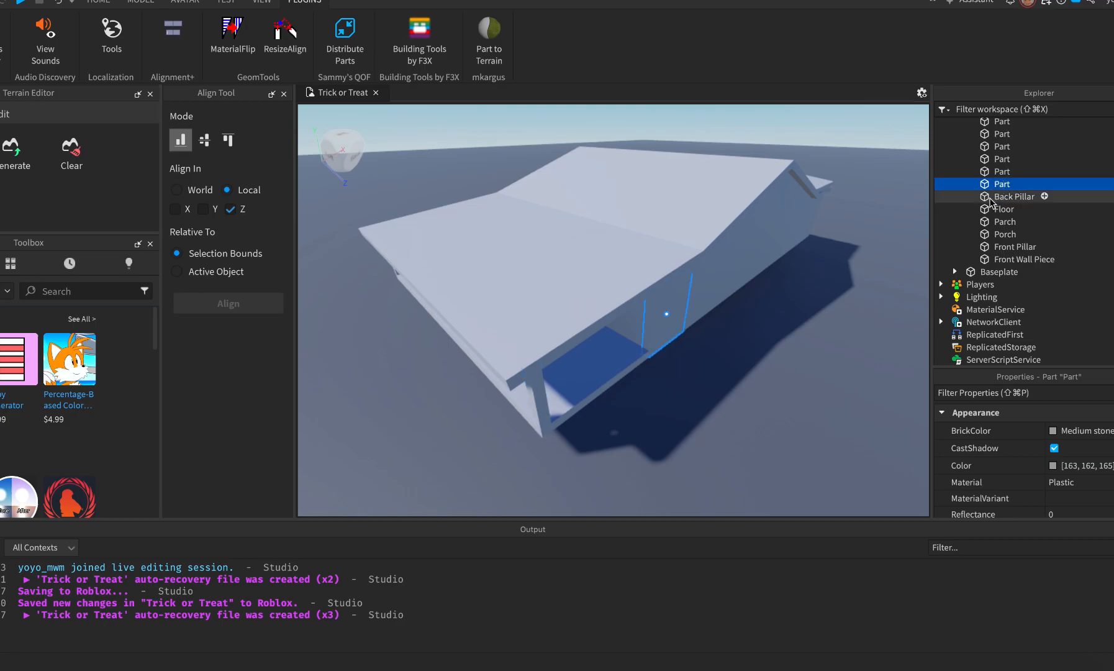
# Rename the next three parts up the Explorer list to Wall.
pyautogui.click(1002, 184)
pyautogui.write('W')
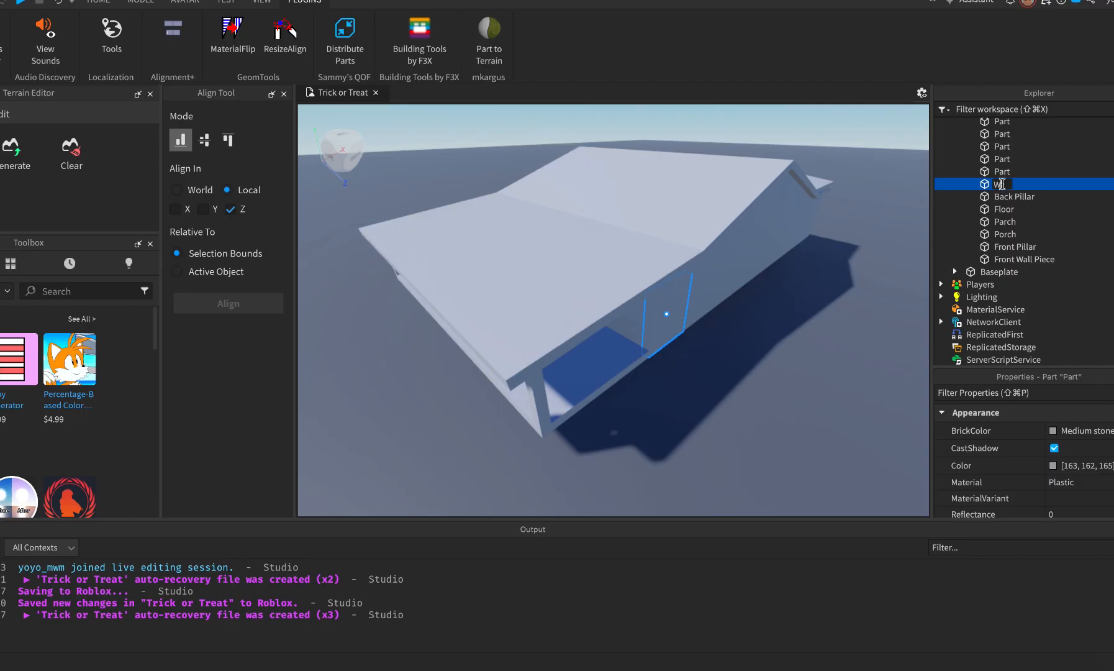
pyautogui.write('all')
pyautogui.click(1001, 171)
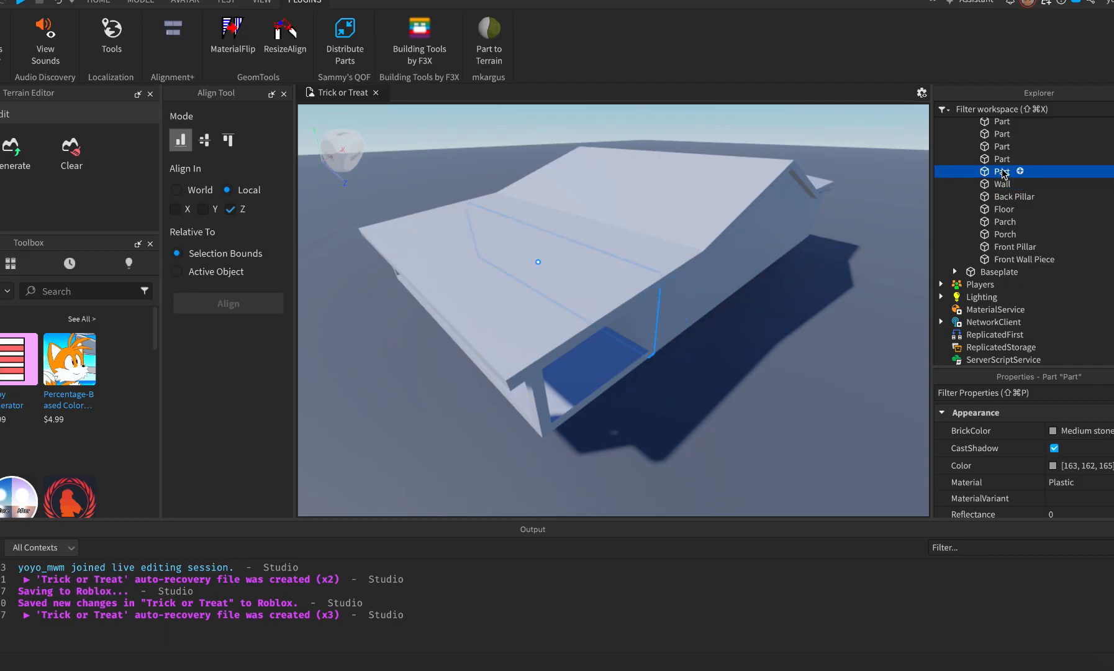
pyautogui.click(1002, 172)
pyautogui.write('Wall')
pyautogui.click(1002, 159)
pyautogui.press('f')
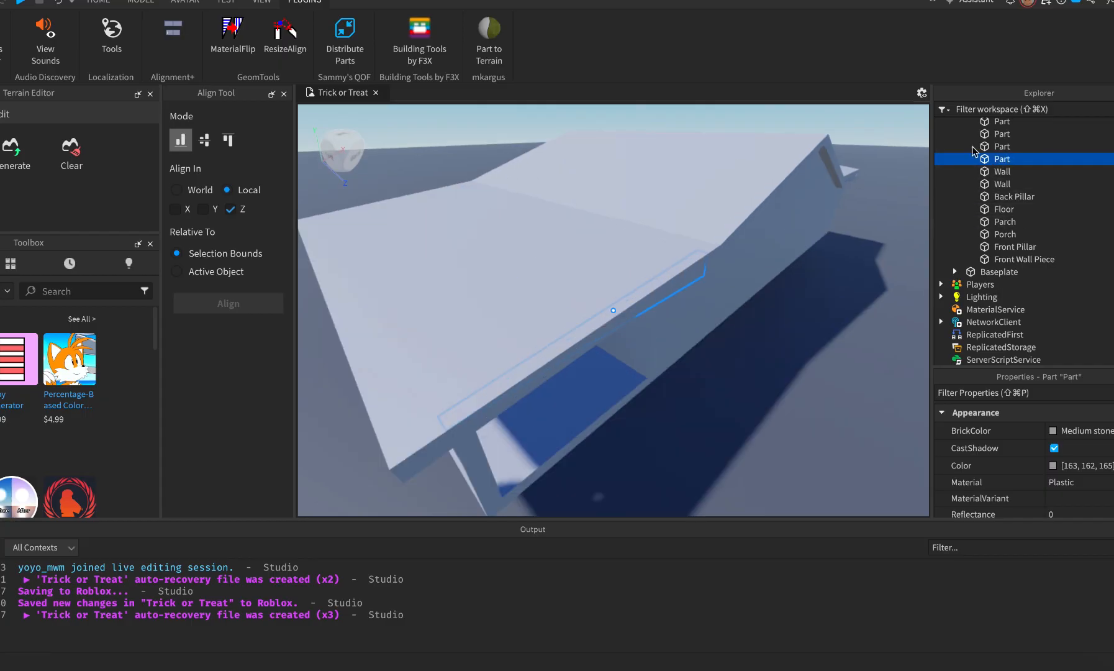
pyautogui.click(998, 160)
pyautogui.write('Wall')
pyautogui.click(1000, 147)
pyautogui.press('f')
pyautogui.moveTo(783, 283); pyautogui.dragTo(783, 283, button='right')
pyautogui.scroll(-3, 783, 283)
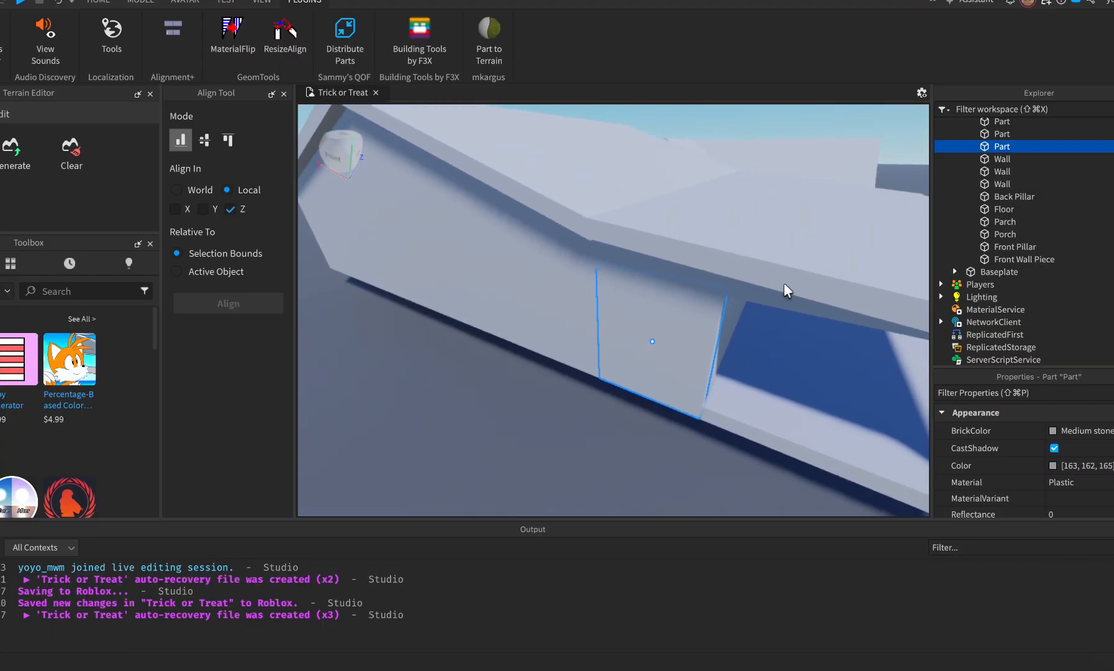
# Keep the next part named Wall and rename the slab above it Roof.
pyautogui.click(1002, 147)
pyautogui.click(999, 134)
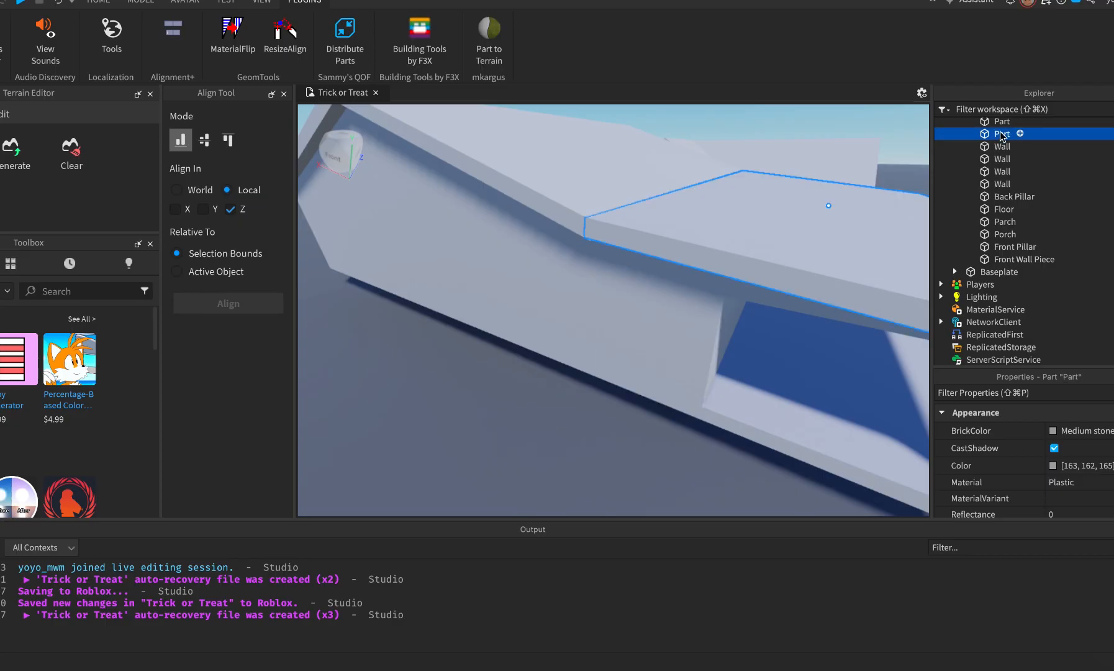
pyautogui.click(1001, 135)
pyautogui.click(1001, 122)
pyautogui.scroll(1, 1012, 205)
pyautogui.scroll(2, 1019, 228)
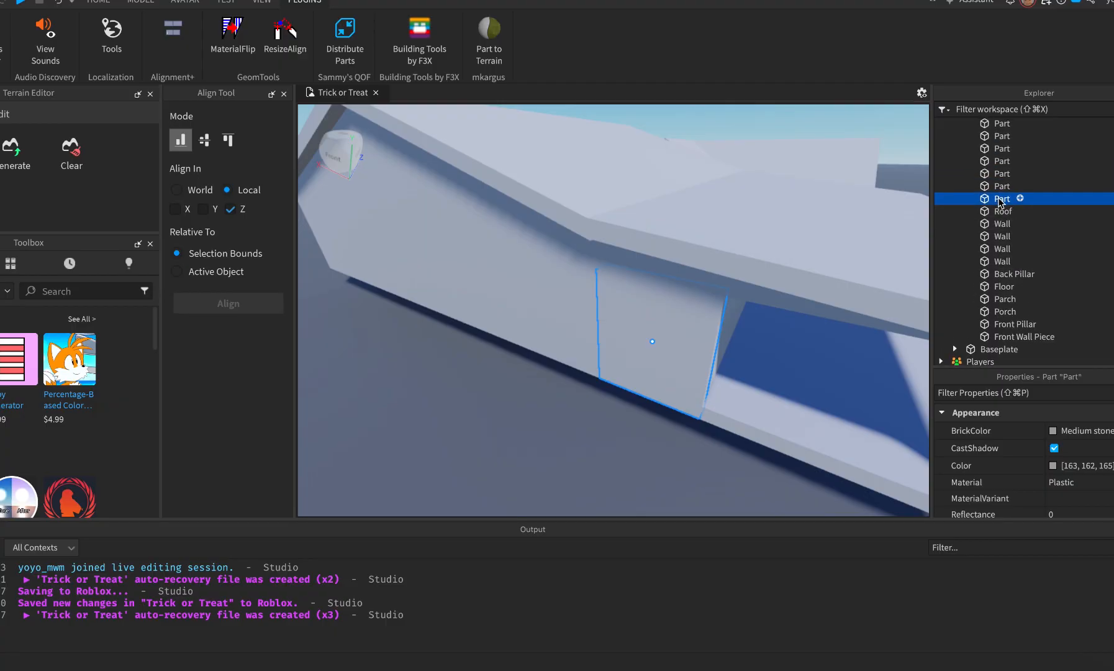
# Rename the wall panel and the long ledge part to Wall.
pyautogui.click(1000, 200)
pyautogui.write('Wall')
pyautogui.press('Return')
pyautogui.click(1001, 187)
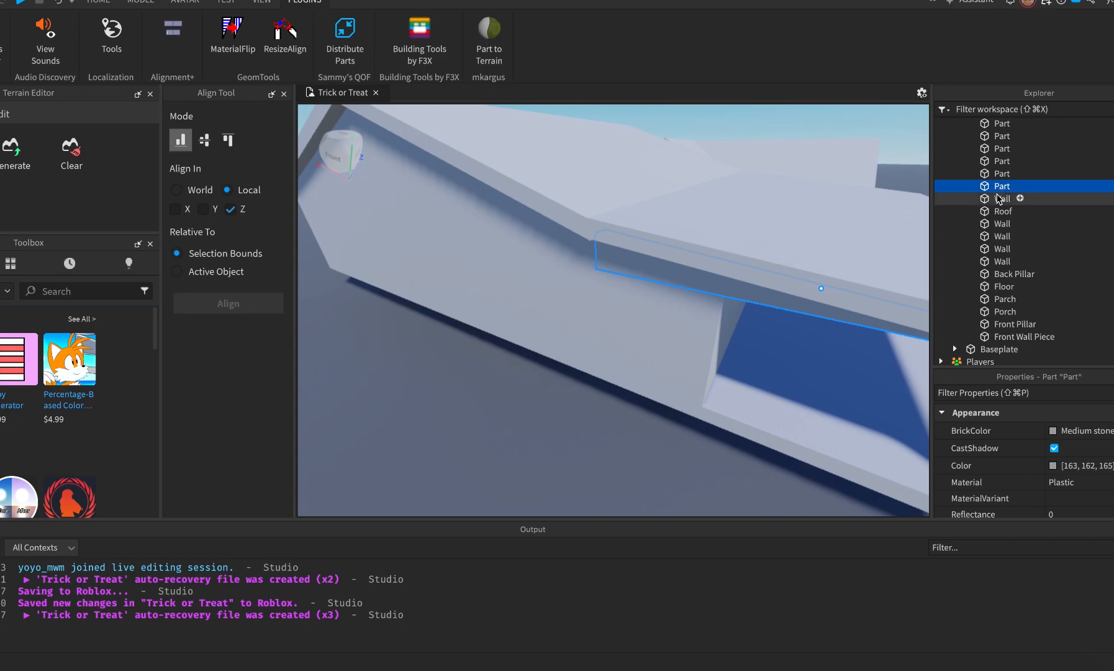
pyautogui.click(1001, 187)
pyautogui.write('Wall')
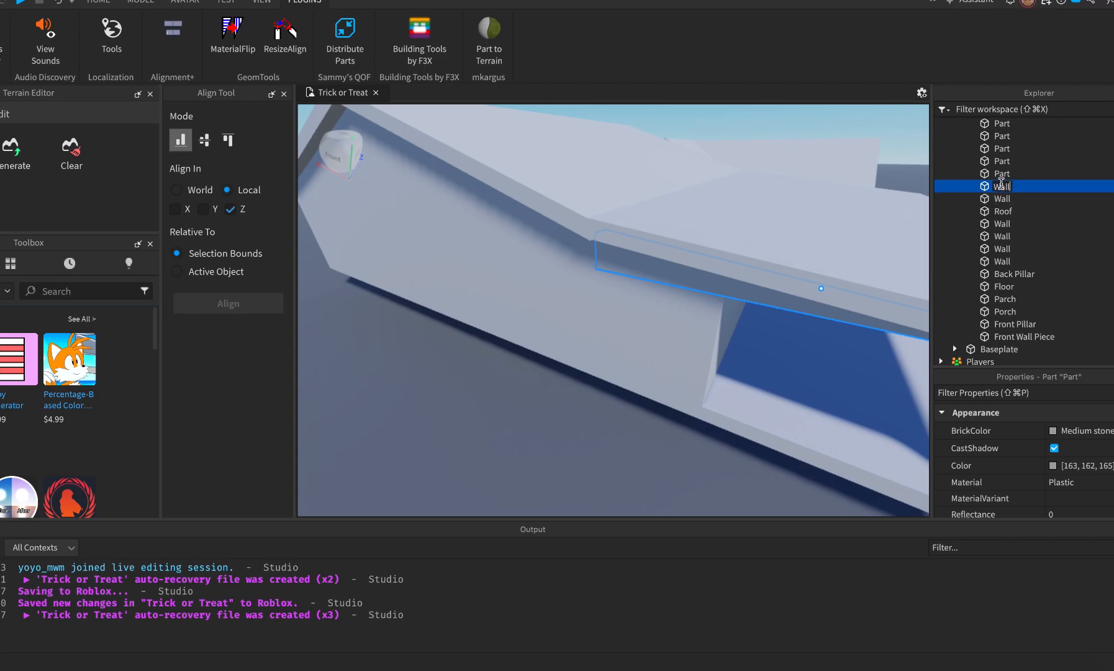
pyautogui.press('Return')
# Rename the long roof-edge part and the large roof parts to Roof.
pyautogui.click(1004, 173)
pyautogui.press('f')
pyautogui.moveTo(767, 303); pyautogui.dragTo(775, 289, button='right')
pyautogui.click(1004, 173)
pyautogui.click(1006, 162)
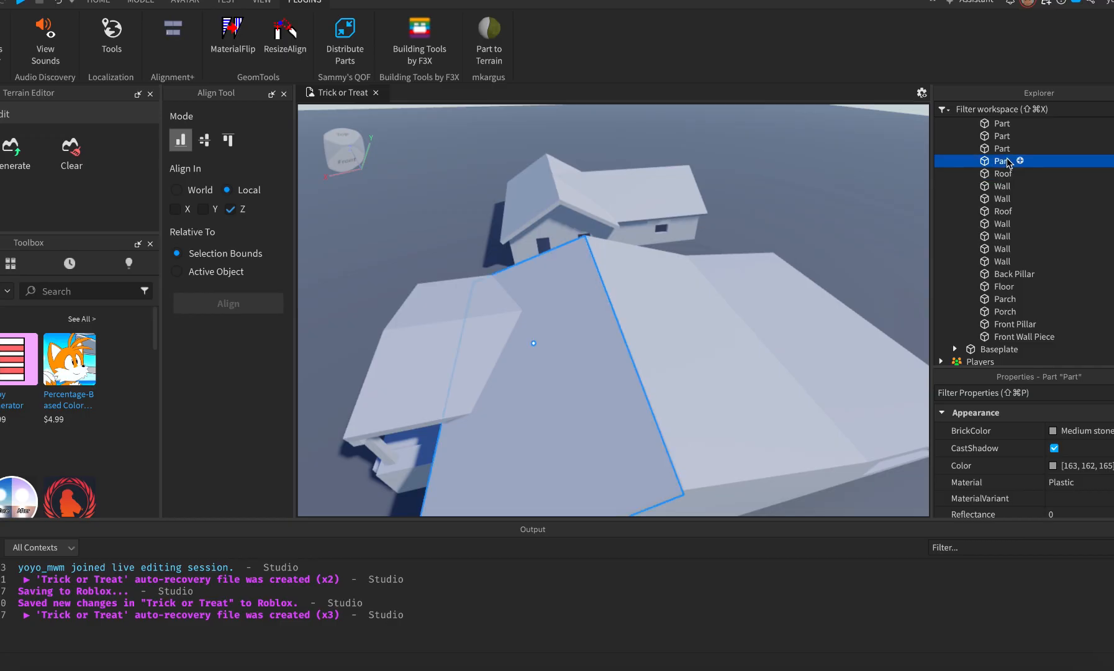
pyautogui.click(1007, 161)
pyautogui.write('Roof')
pyautogui.click(1001, 150)
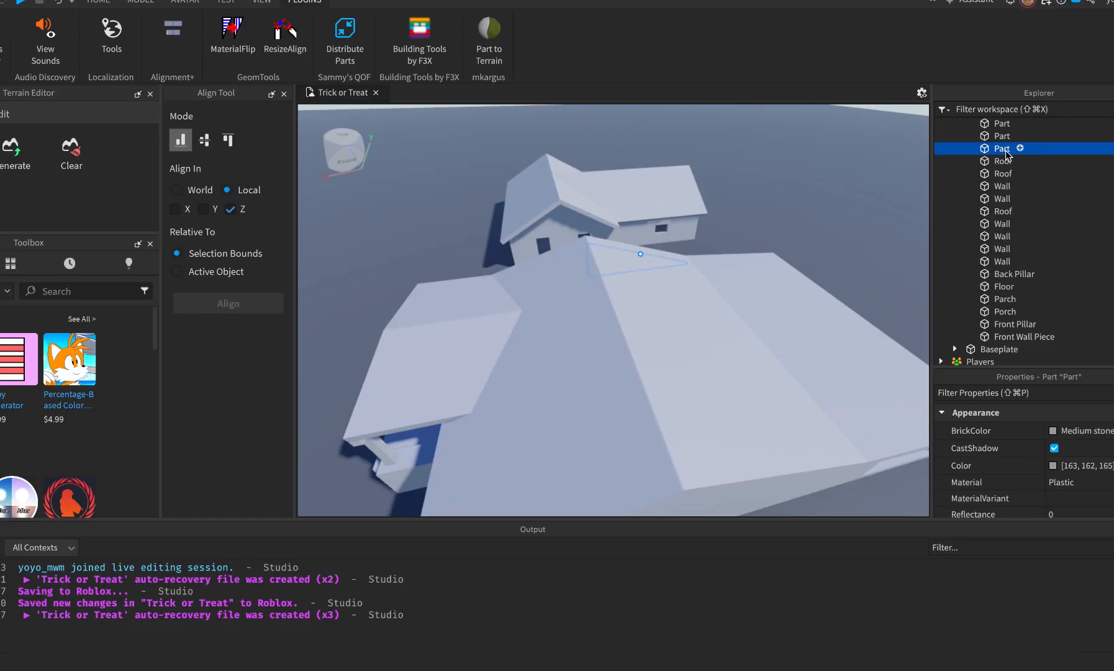
pyautogui.press('f')
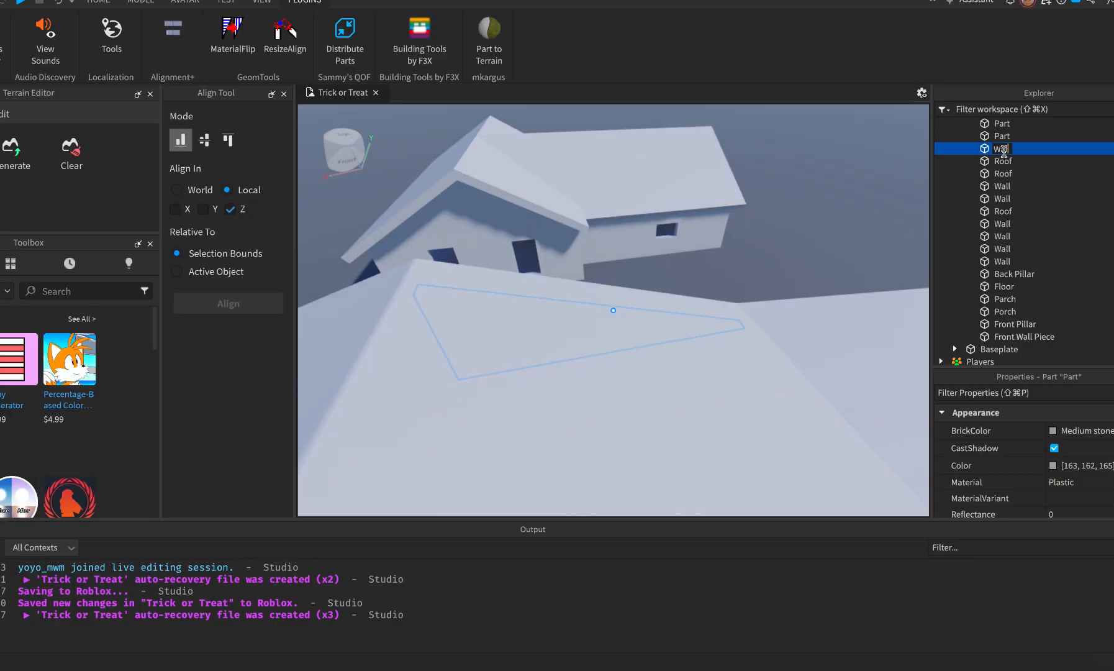
pyautogui.click(1000, 137)
pyautogui.press('f')
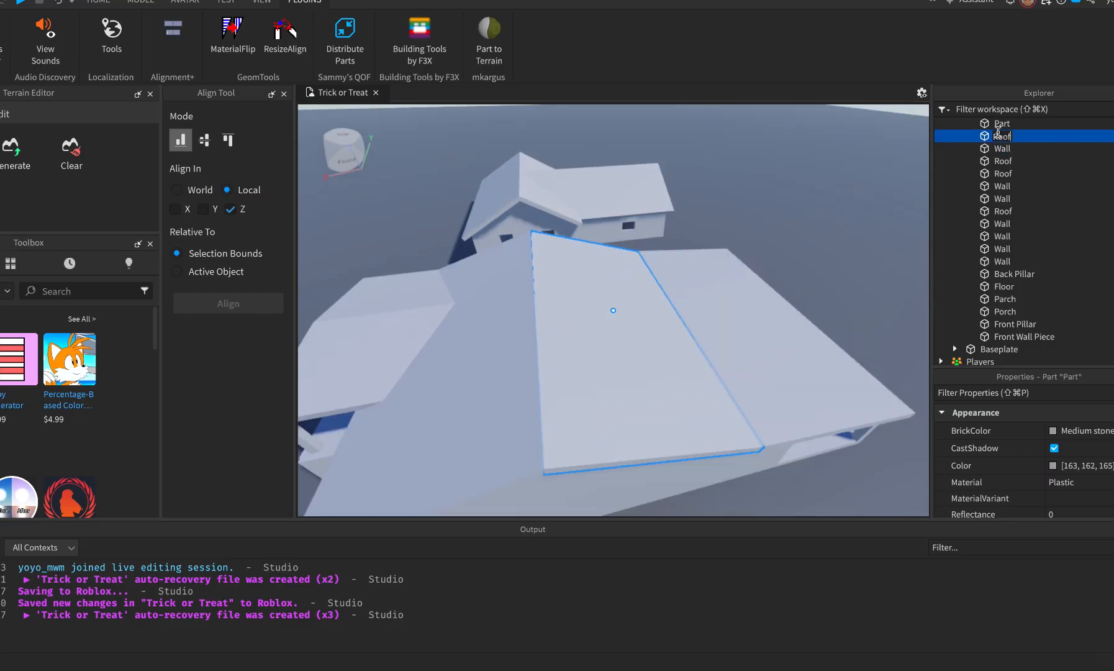
pyautogui.click(1001, 124)
pyautogui.scroll(2, 1017, 168)
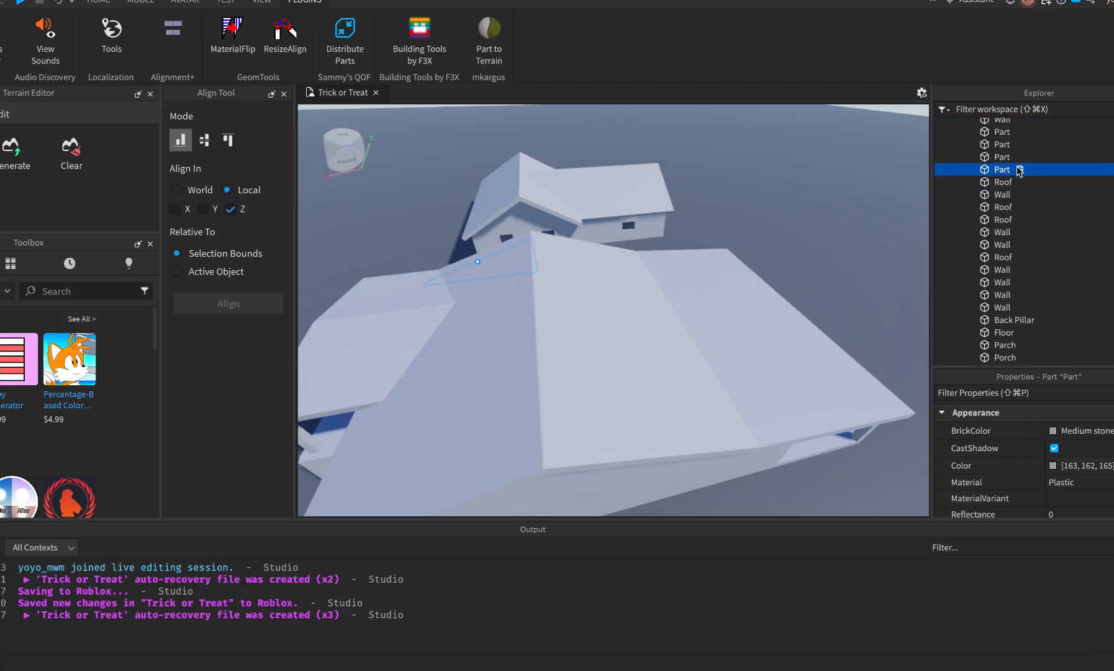
pyautogui.press('f')
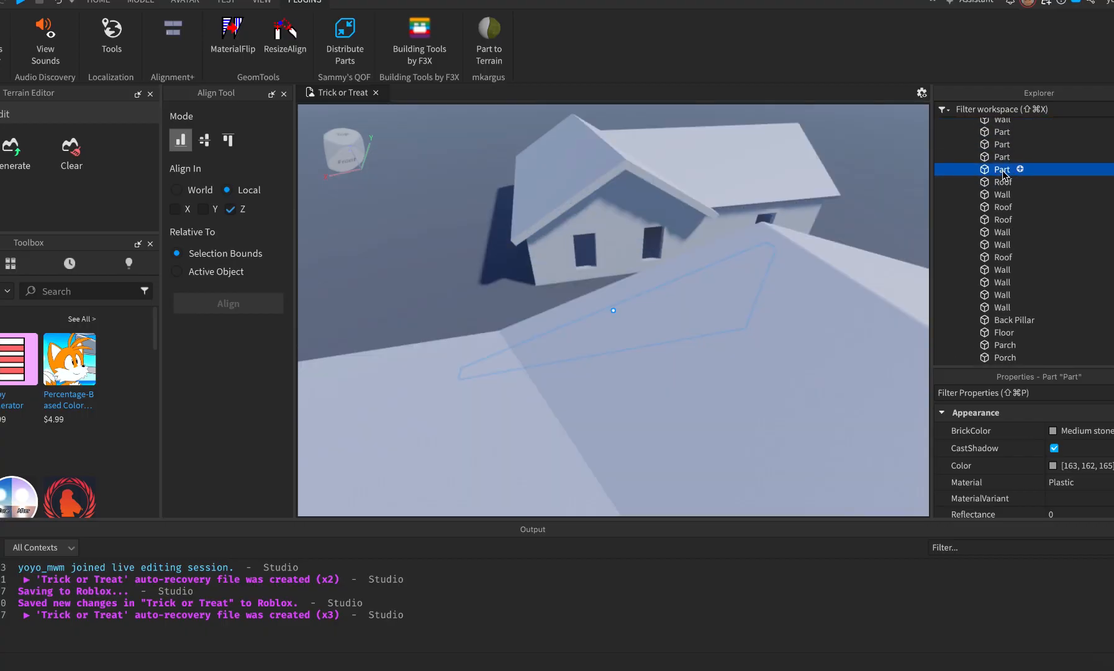
# Frame the remaining unnamed parts to identify them and rename one of them Wall.
pyautogui.click(1000, 156)
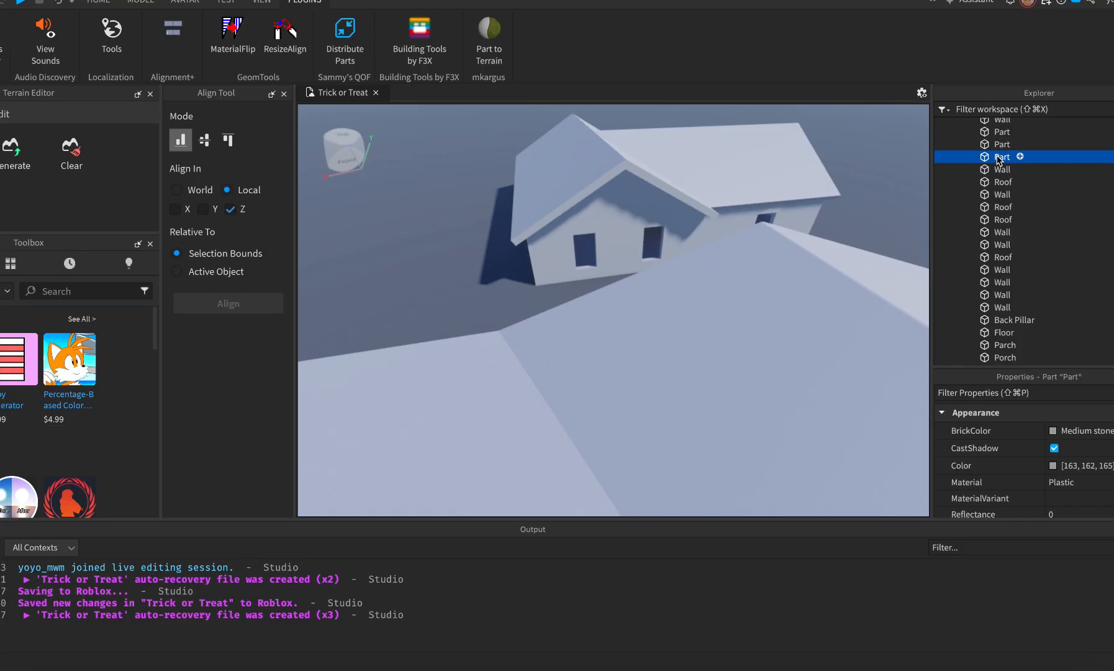
pyautogui.press('f')
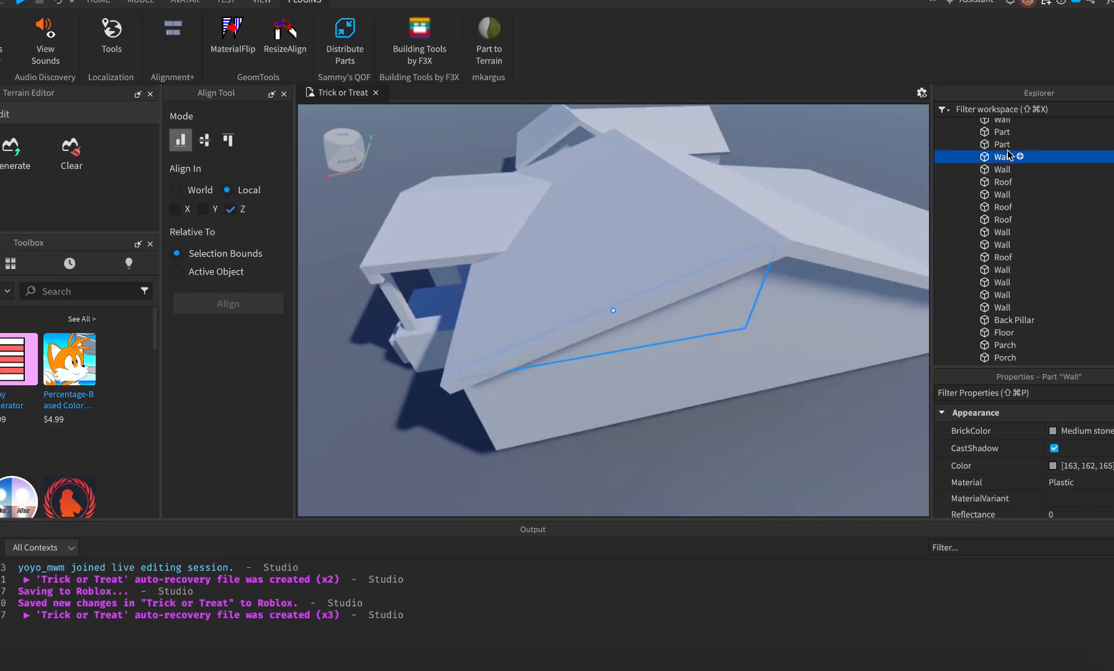
pyautogui.click(1005, 144)
pyautogui.press('f')
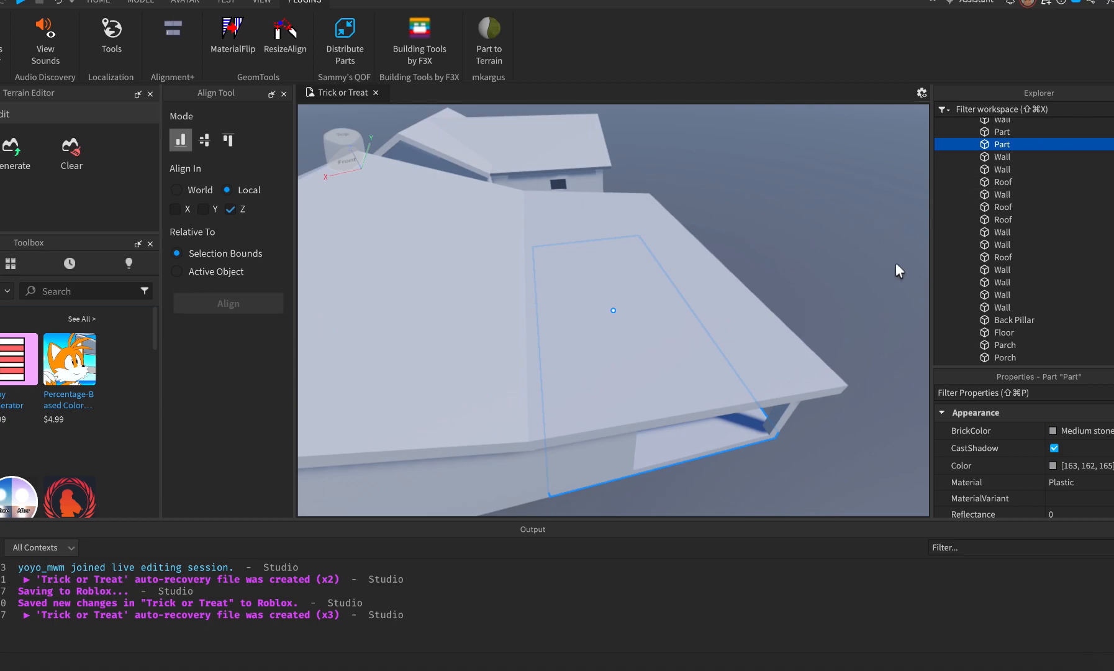
pyautogui.click(1007, 133)
pyautogui.press('f')
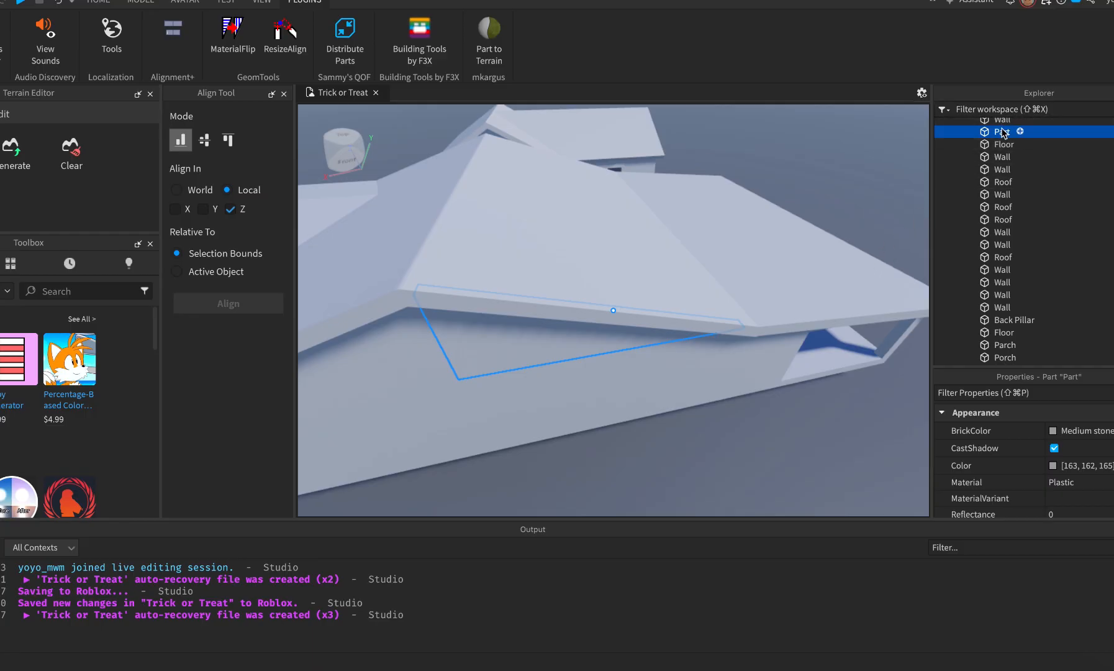
pyautogui.write('Wall')
pyautogui.press('Return')
pyautogui.scroll(3, 1003, 161)
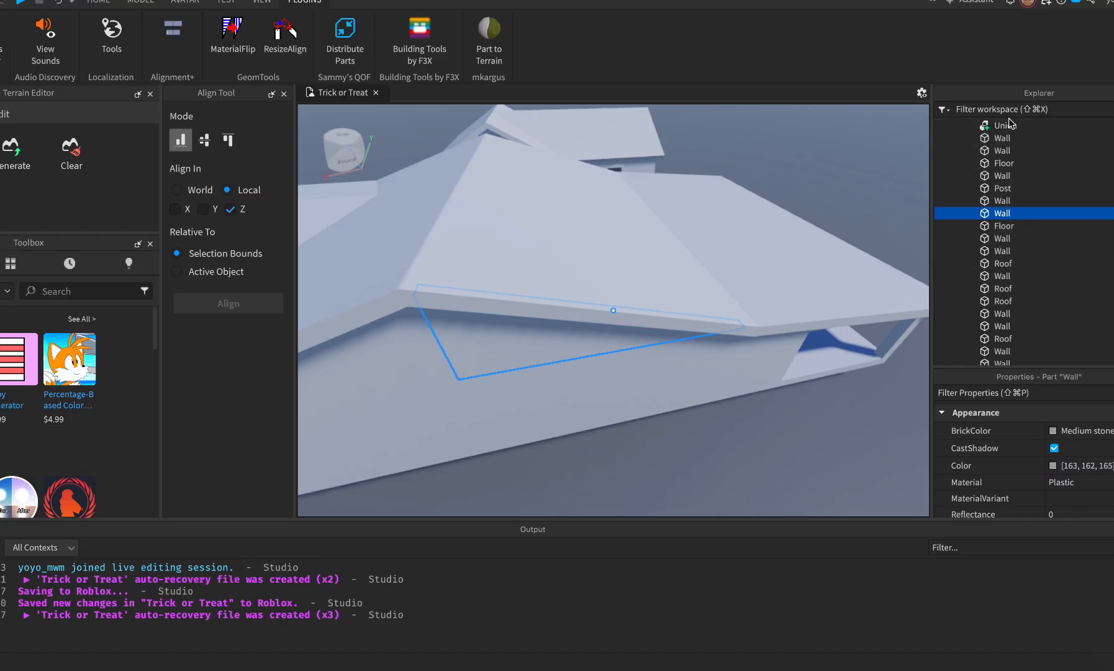
# Orbit the camera down to view the underside of the house's overhang.
pyautogui.scroll(-3, 781, 461)
pyautogui.moveTo(781, 461); pyautogui.dragTo(781, 461, button='right')
pyautogui.scroll(10, 780, 460)
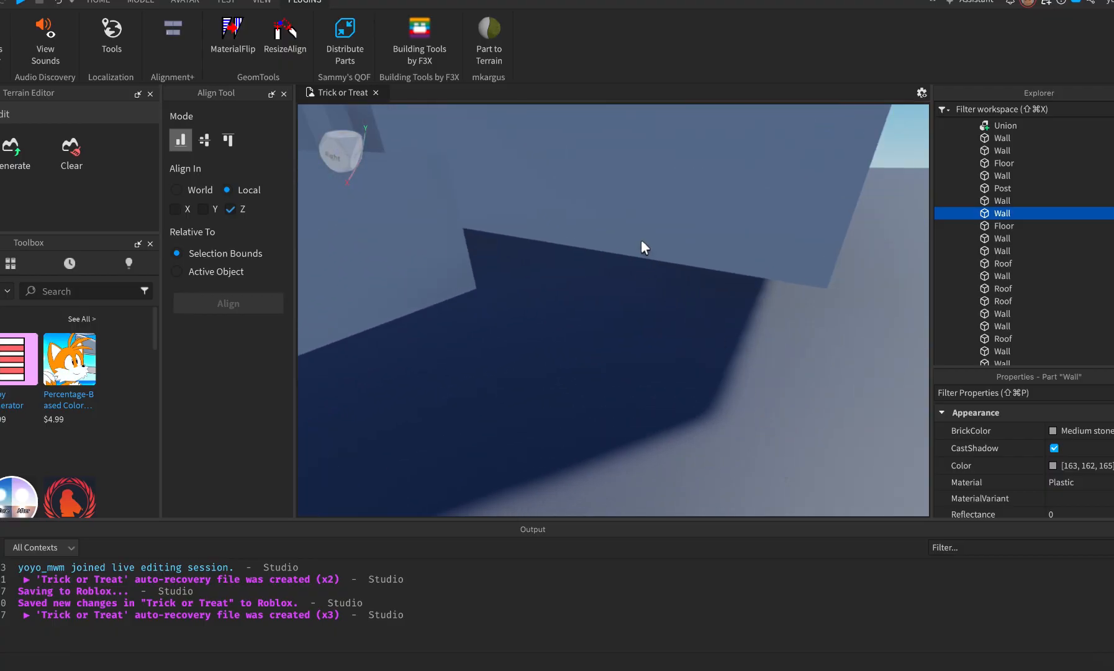
pyautogui.moveTo(655, 307); pyautogui.dragTo(663, 267, button='right')
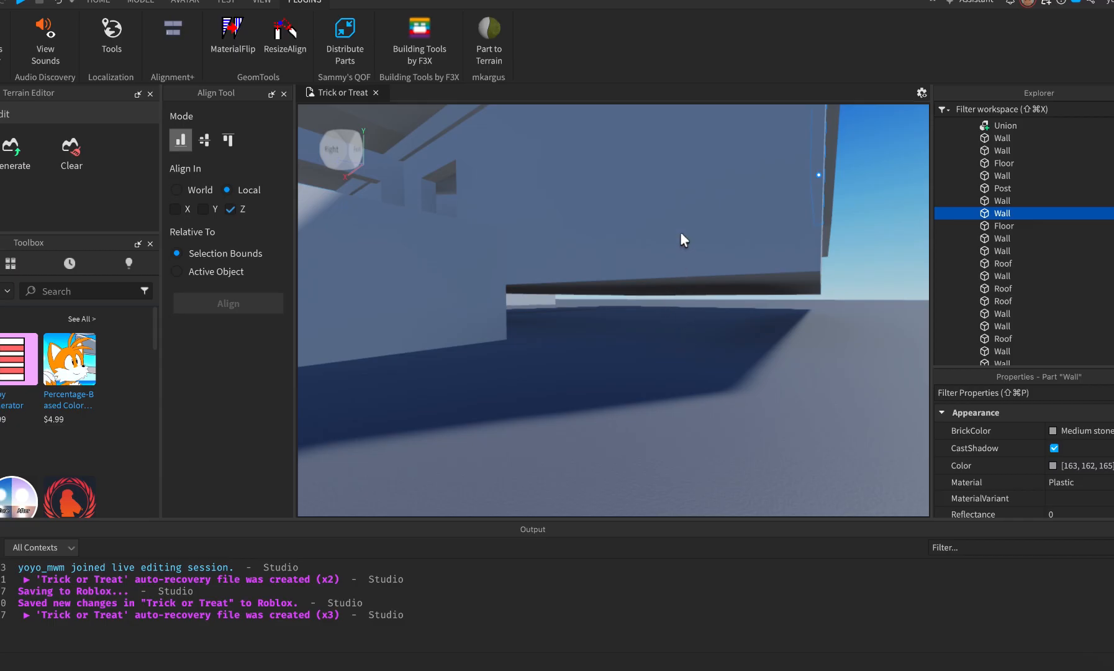
# Stretch the Floor part under the overhang downward with the Model tab's Scale tool.
pyautogui.click(99, 2)
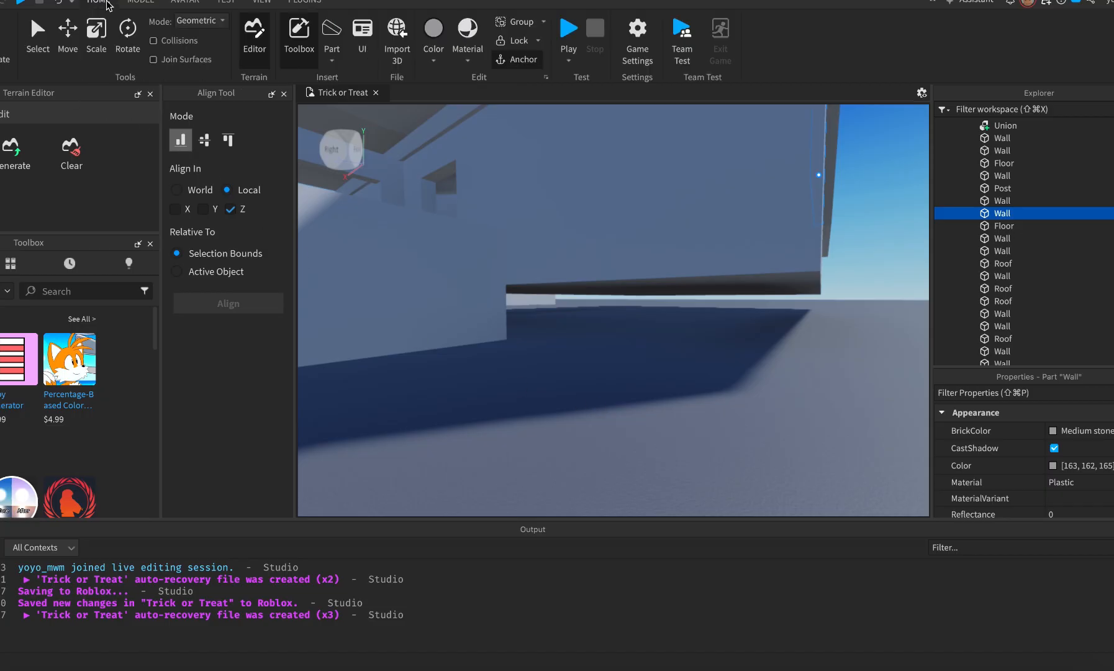
pyautogui.click(141, 2)
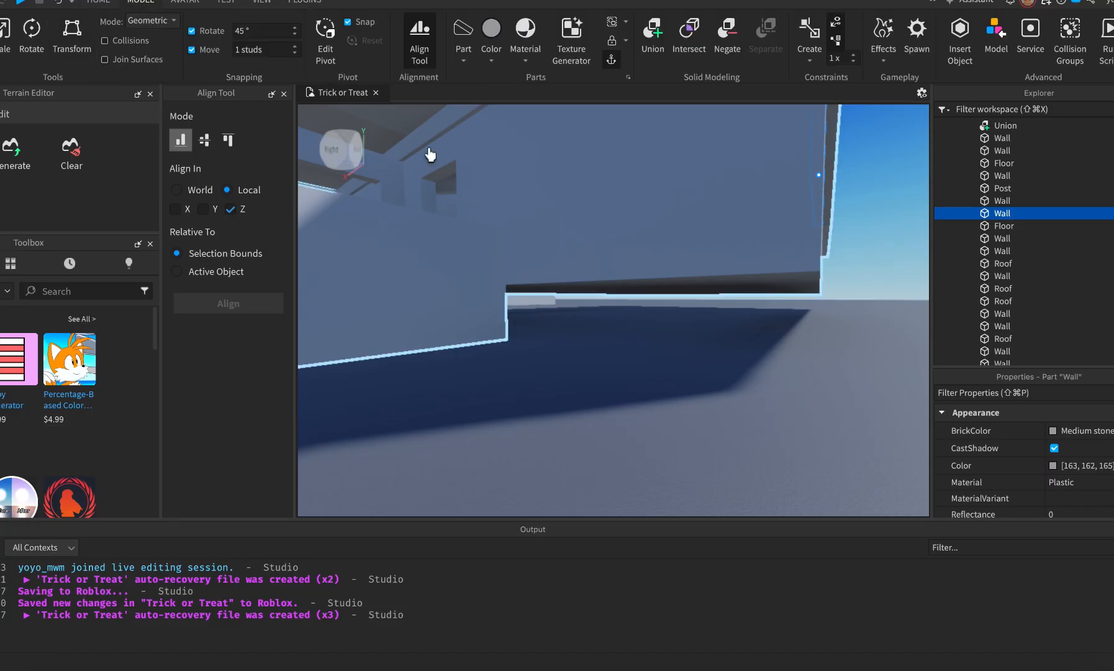
pyautogui.press('super+2')
pyautogui.click(2, 33)
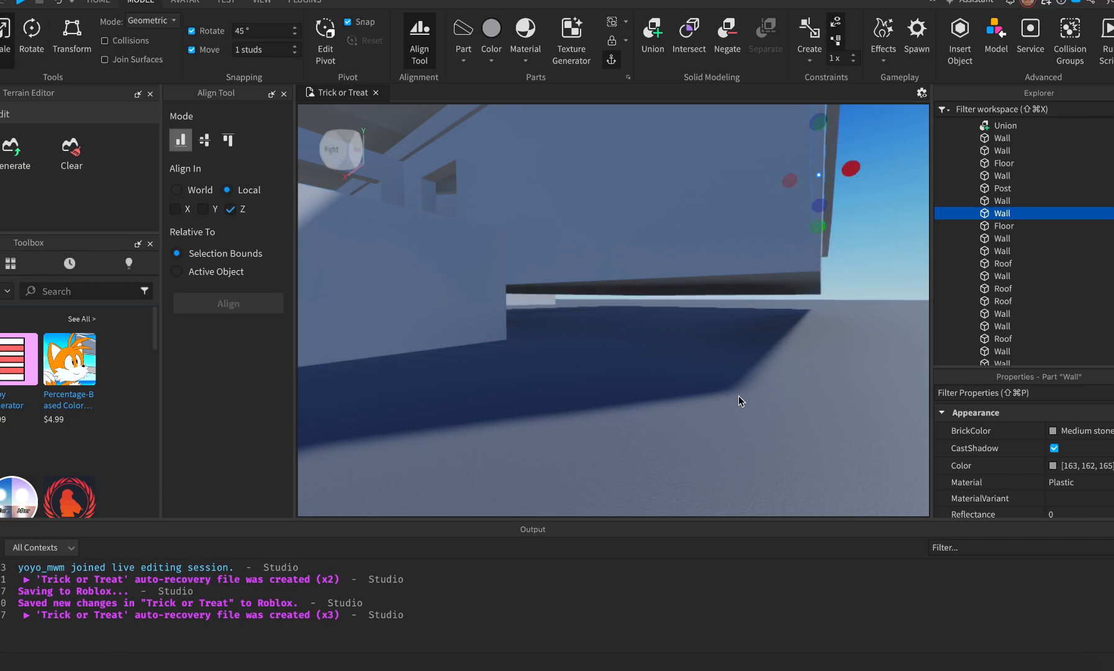
pyautogui.scroll(3, 738, 395)
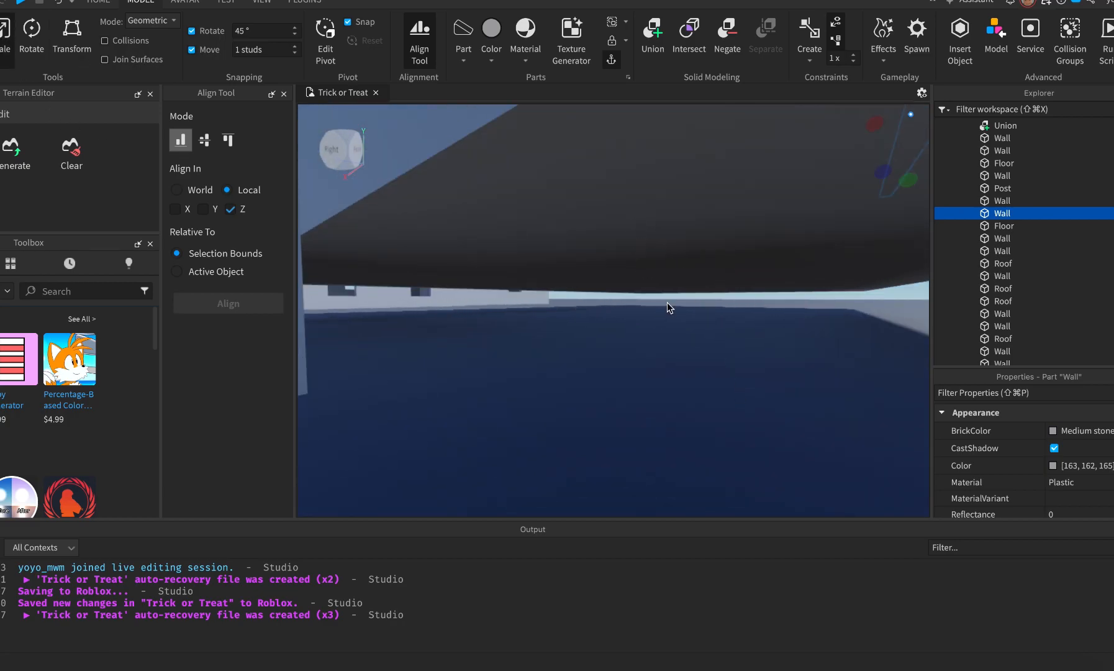
pyautogui.click(656, 210)
pyautogui.scroll(-3, 658, 366)
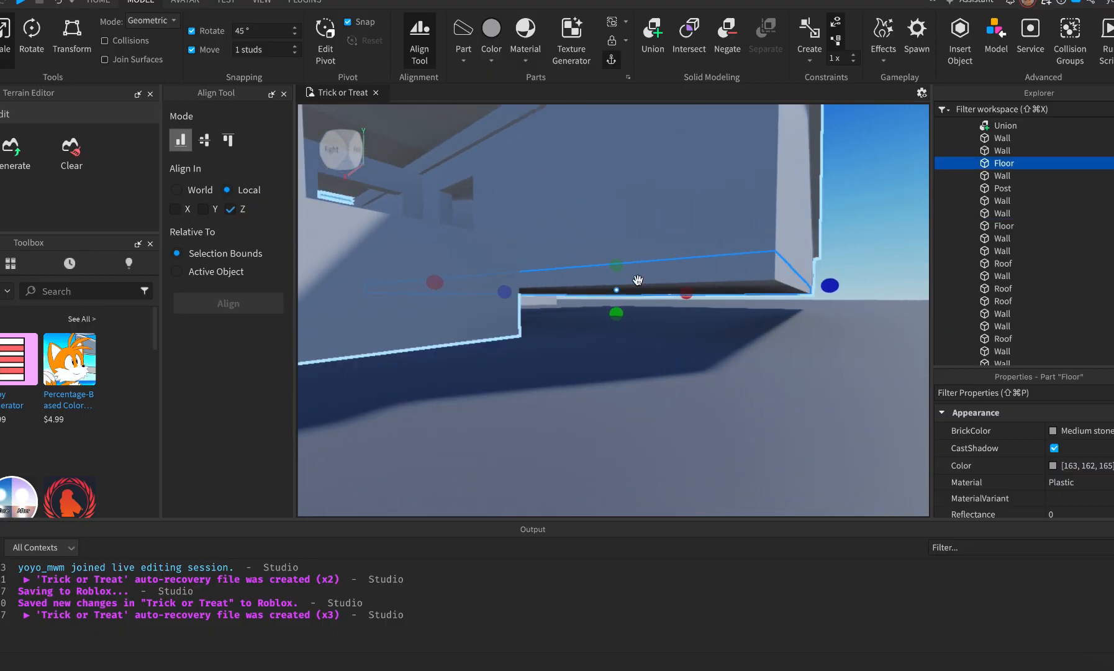
pyautogui.moveTo(617, 314); pyautogui.dragTo(617, 344)
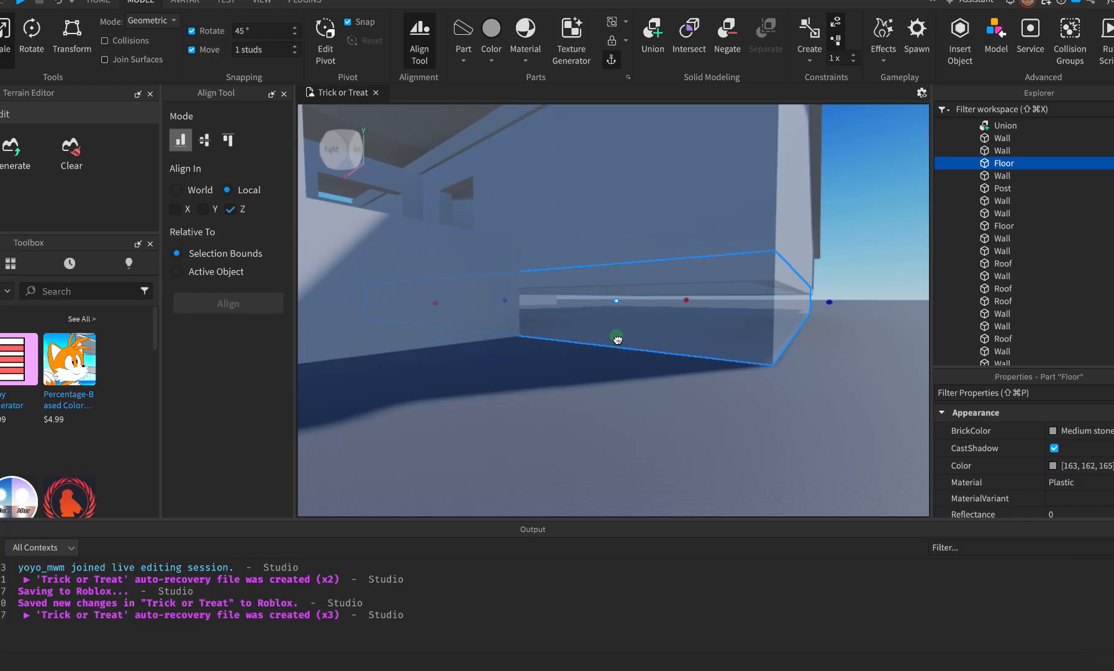
# Deselect the Floor and move the camera along the house to see the whole roofline.
pyautogui.click(631, 447)
pyautogui.press('d')
pyautogui.moveTo(631, 446); pyautogui.dragTo(631, 447, button='right')
pyautogui.press('d')
pyautogui.press('w')
pyautogui.press('e')
pyautogui.scroll(-3, 630, 446)
pyautogui.press('e')
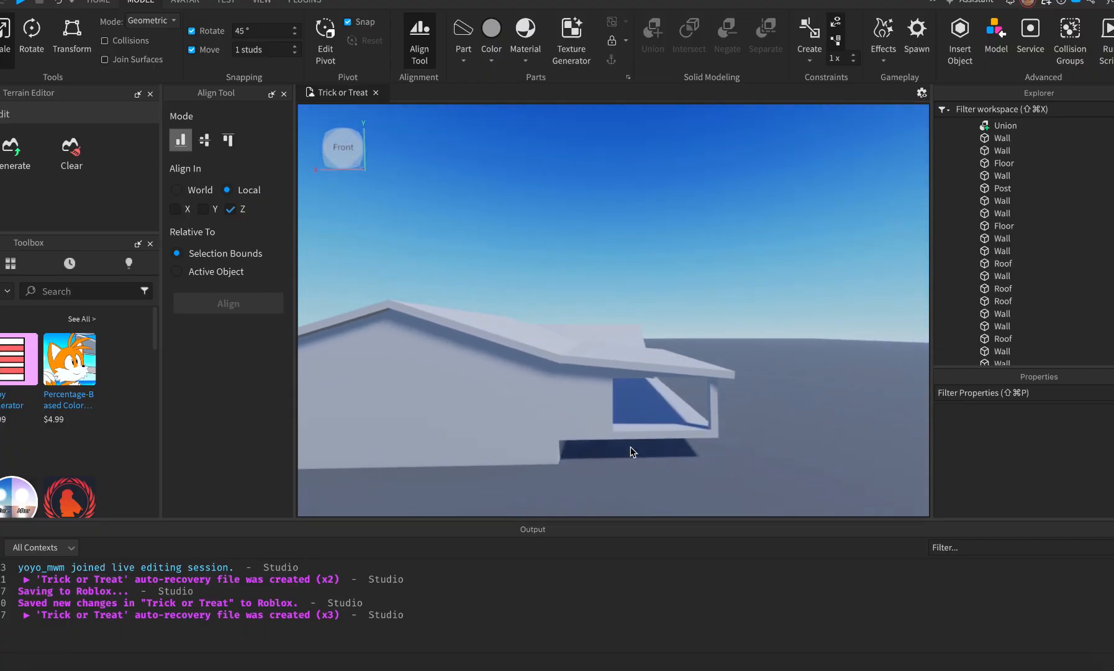
# In Street View, walk forward along the street and turn to face the white house.
pyautogui.press('super+Tab')
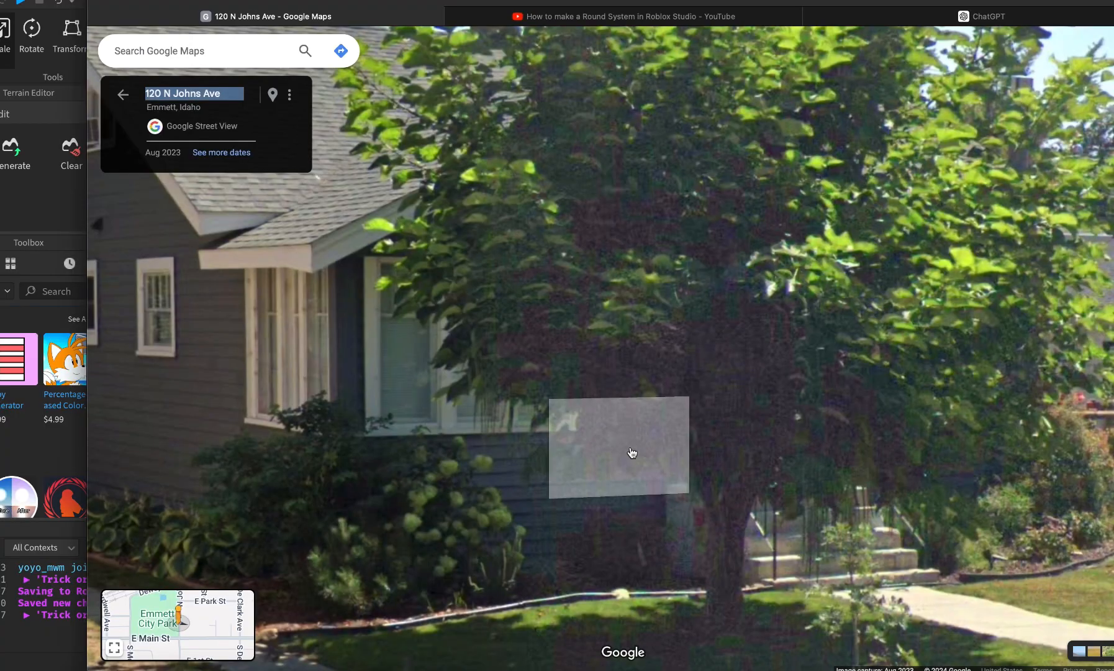
pyautogui.click(1027, 626)
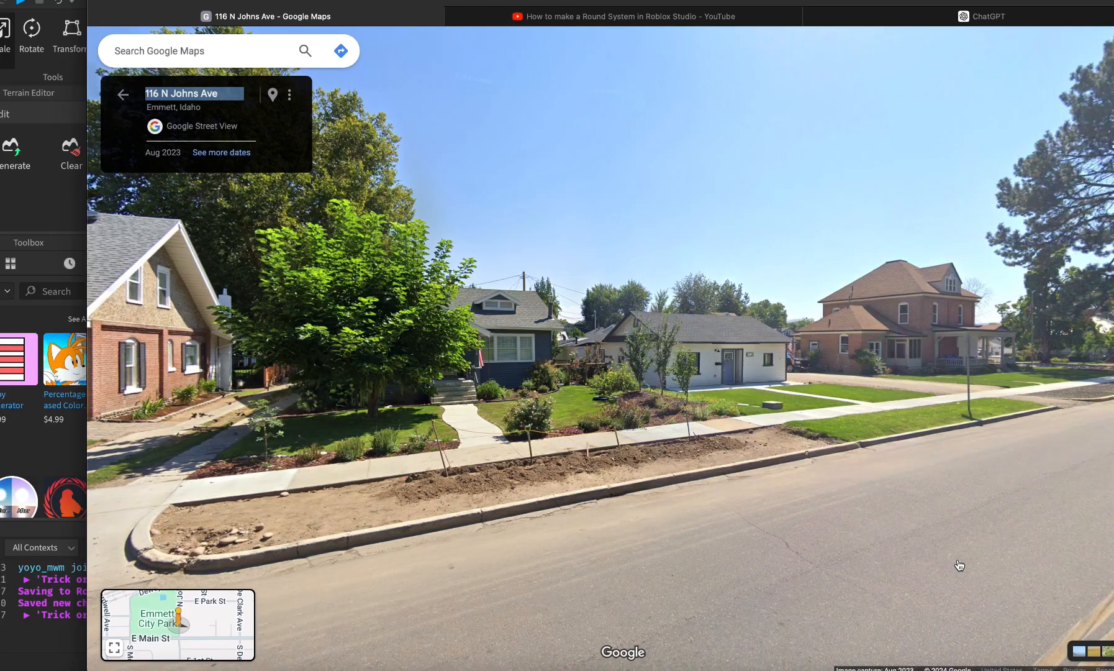
pyautogui.click(959, 565)
pyautogui.click(853, 510)
pyautogui.moveTo(189, 386); pyautogui.dragTo(459, 406)
pyautogui.scroll(3, 368, 322)
pyautogui.scroll(-4, 369, 323)
# Walk back along the street past more houses to the grey house, then return to Studio.
pyautogui.click(305, 540)
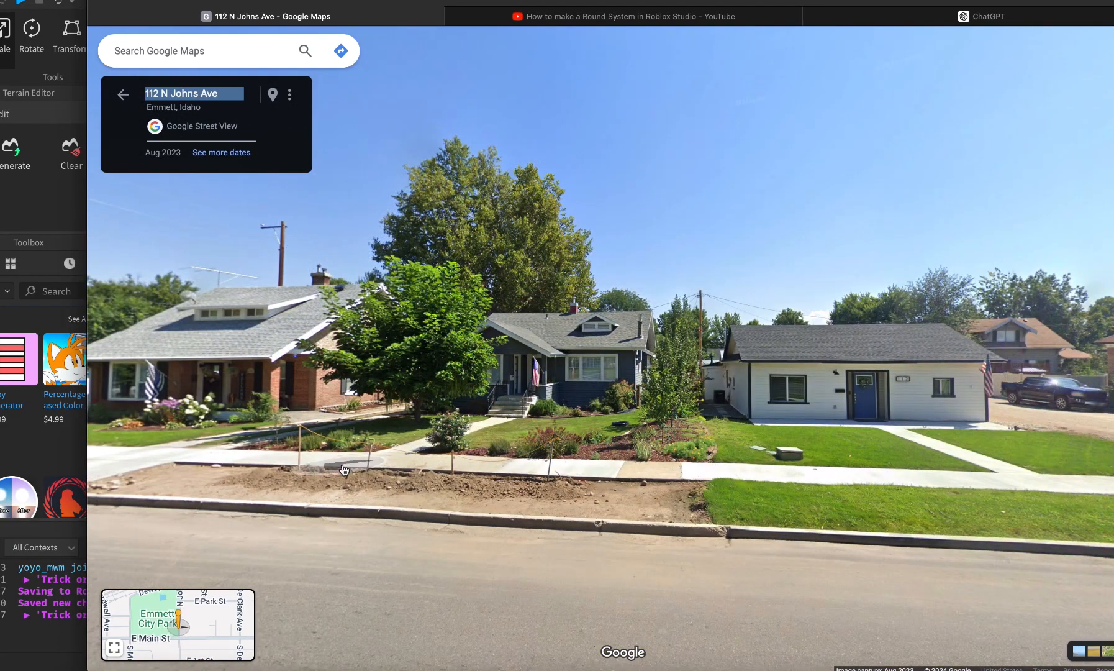
pyautogui.click(342, 465)
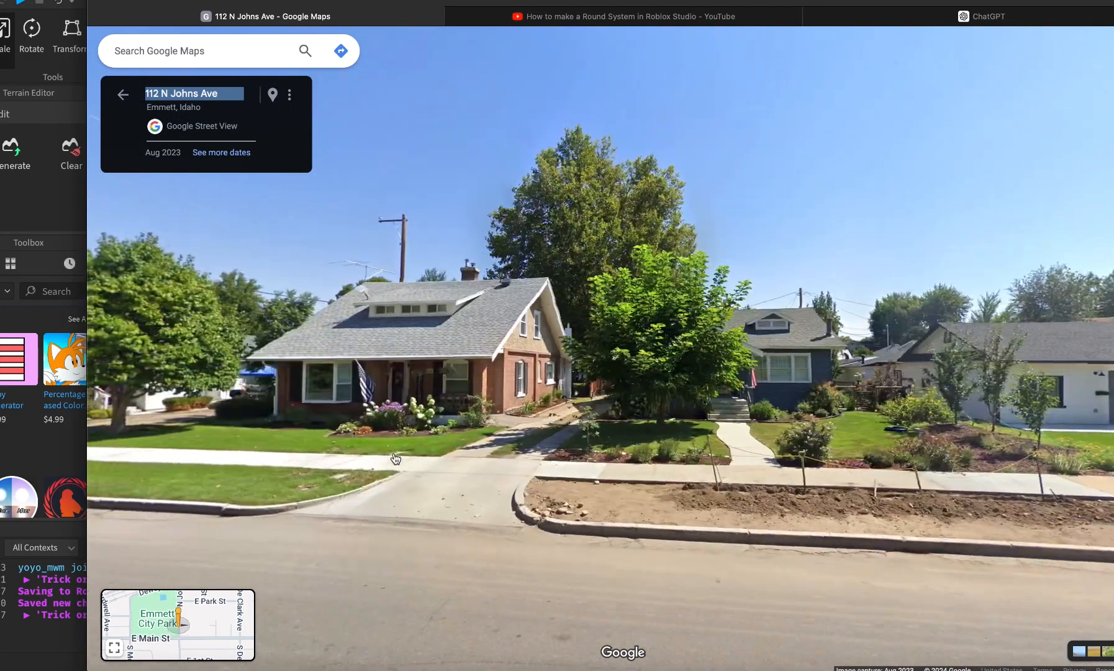
pyautogui.click(518, 443)
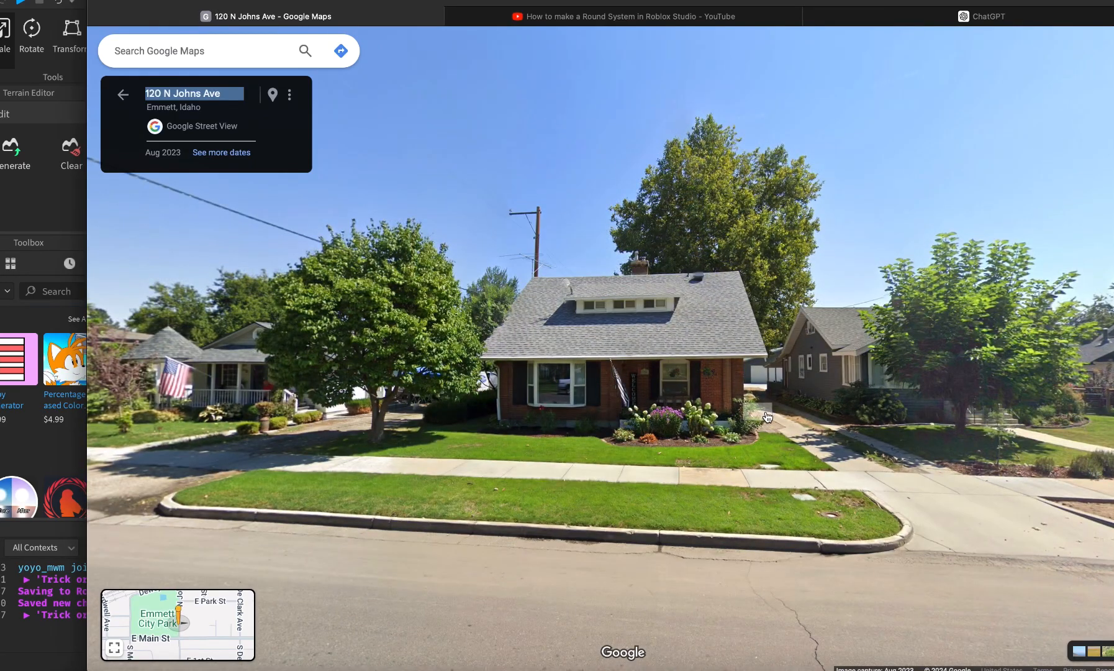
pyautogui.click(836, 349)
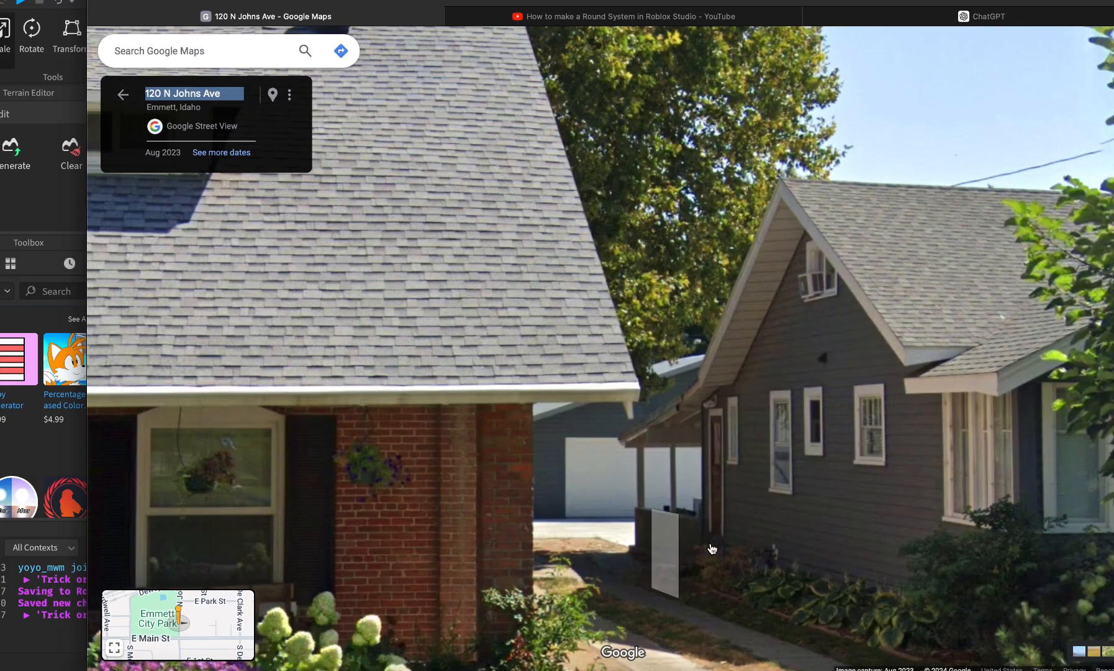
pyautogui.press('super+Tab')
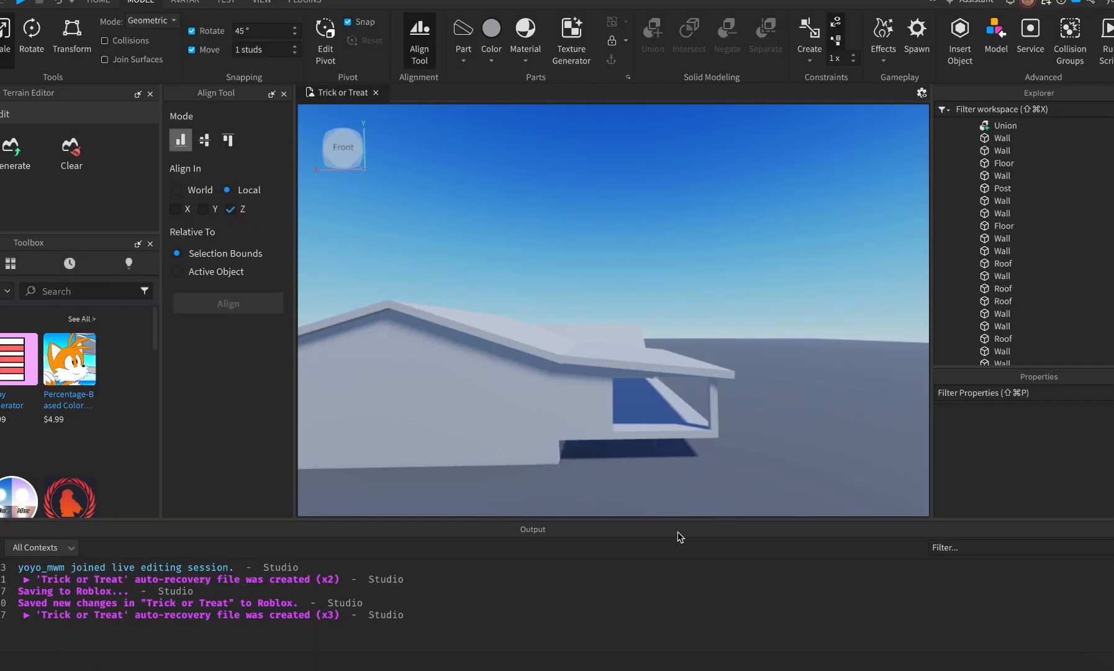
# Stretch the house's Floor part further down.
pyautogui.click(654, 425)
pyautogui.click(655, 429)
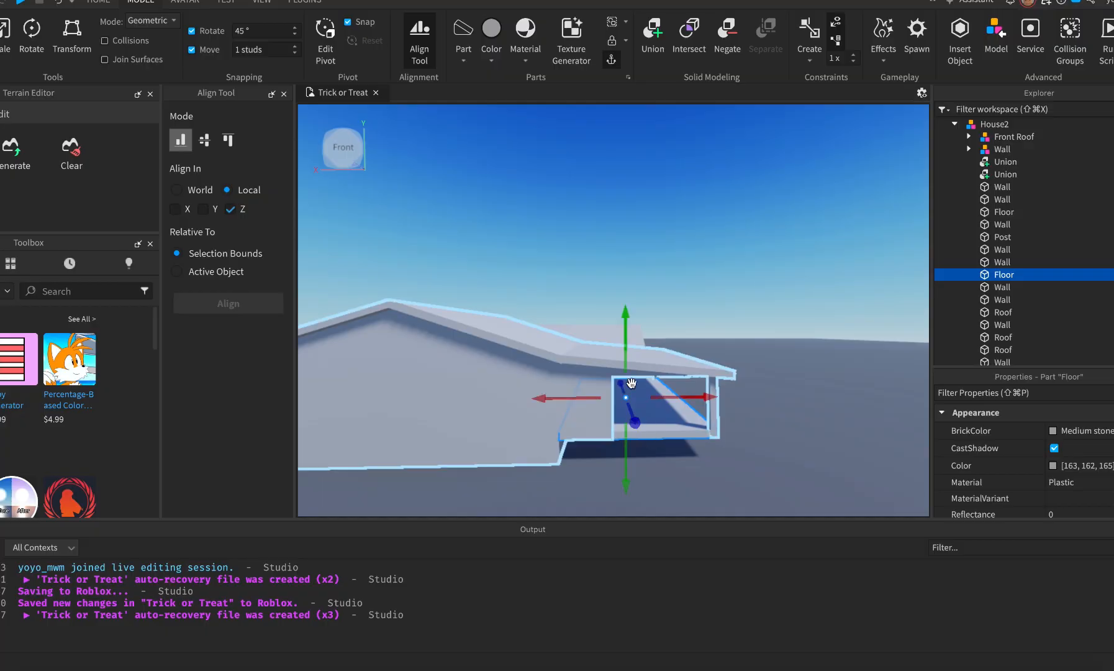
pyautogui.moveTo(628, 320); pyautogui.dragTo(627, 345)
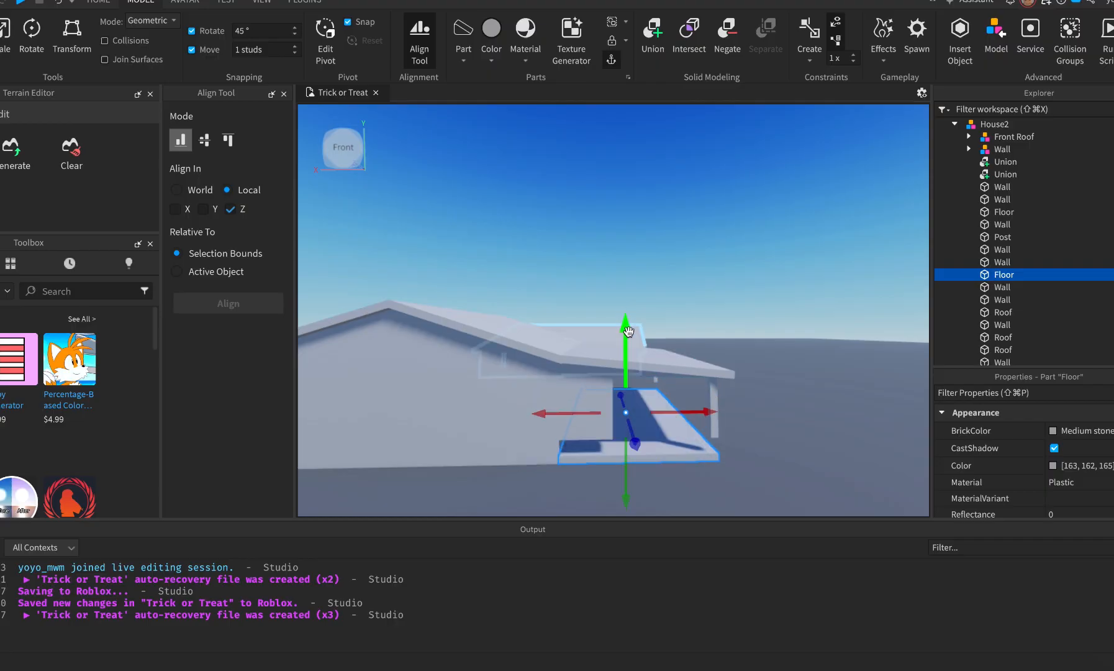
pyautogui.click(542, 479)
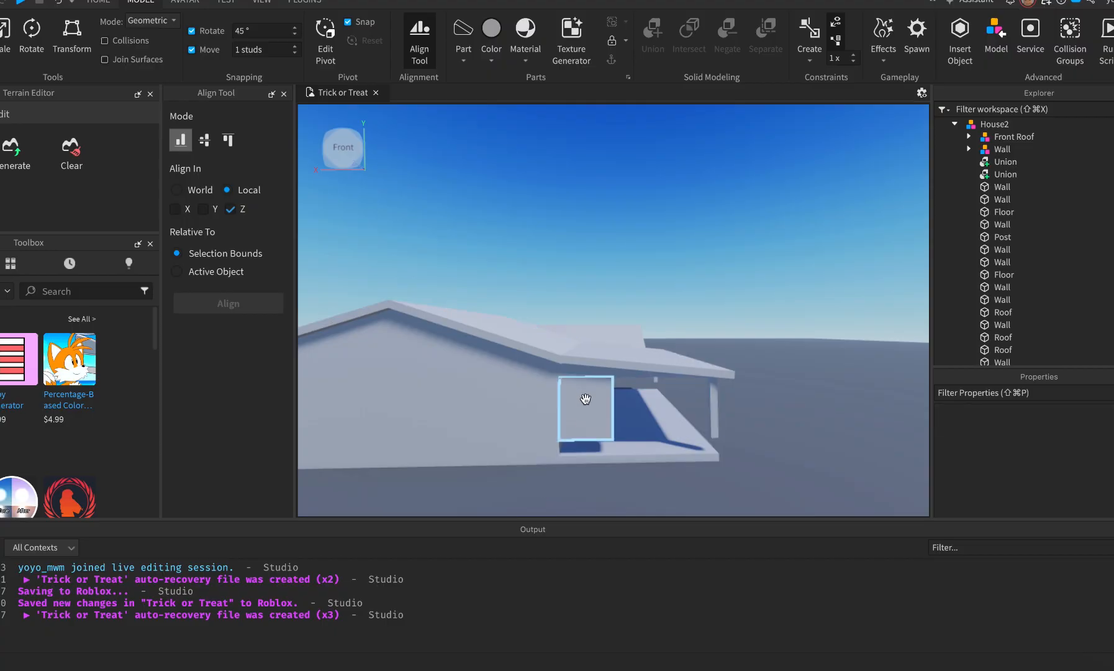
# Extend the small wall by the porch downward and resize the porch Post.
pyautogui.click(586, 410)
pyautogui.press('super+3')
pyautogui.moveTo(587, 461); pyautogui.dragTo(587, 479)
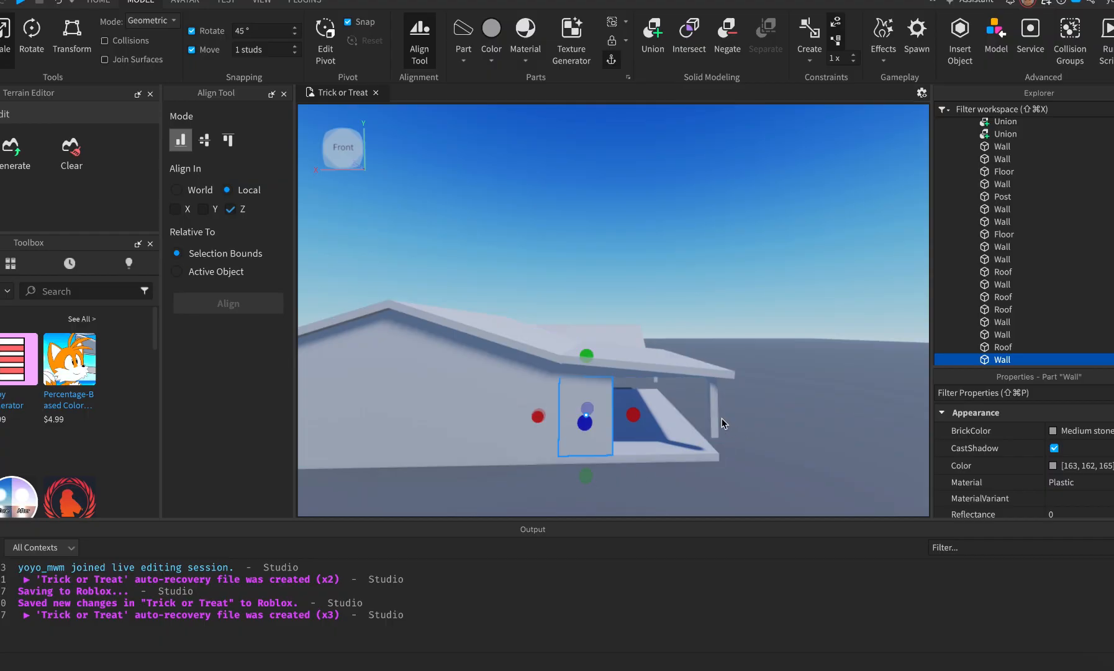
pyautogui.click(715, 432)
pyautogui.moveTo(718, 480); pyautogui.dragTo(717, 480)
pyautogui.click(774, 461)
# Circle the camera round the porch corner and lengthen the porch side wall down toward the floor.
pyautogui.press('e')
pyautogui.press('w')
pyautogui.moveTo(774, 460); pyautogui.dragTo(774, 460, button='right')
pyautogui.press('d')
pyautogui.press('w')
pyautogui.press('d')
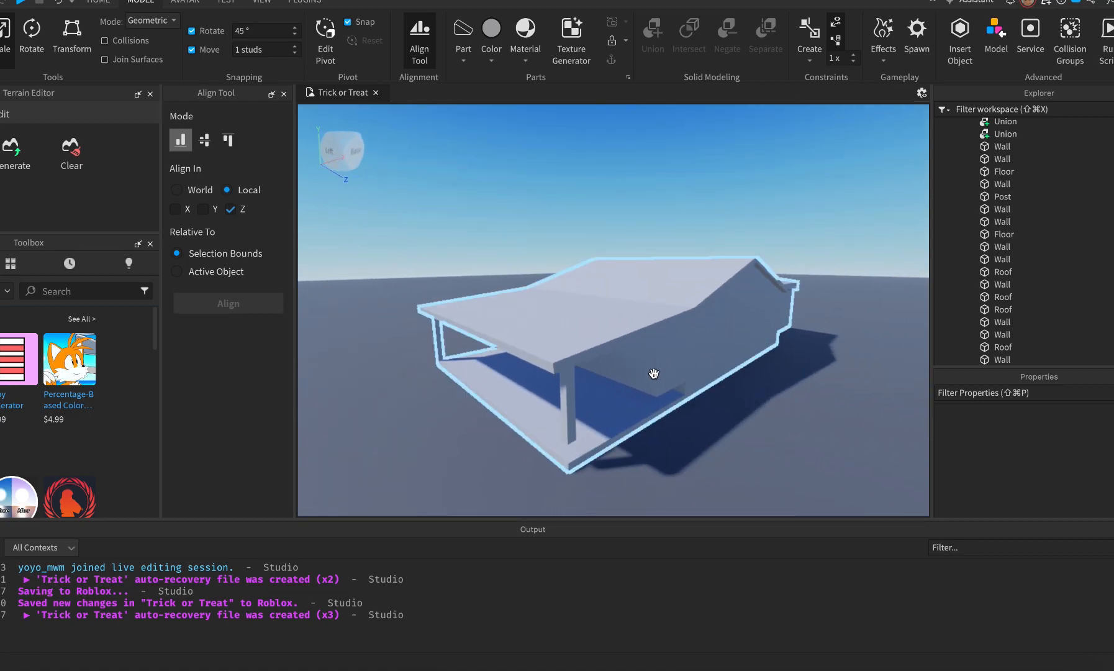
pyautogui.click(670, 373)
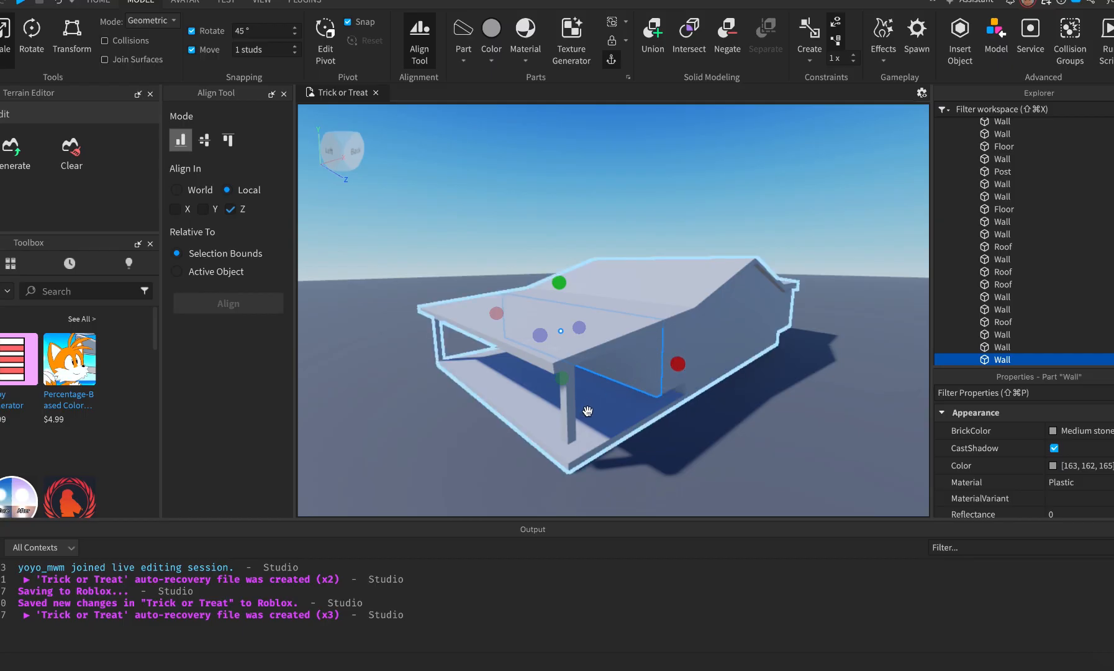
pyautogui.moveTo(561, 377); pyautogui.dragTo(561, 382)
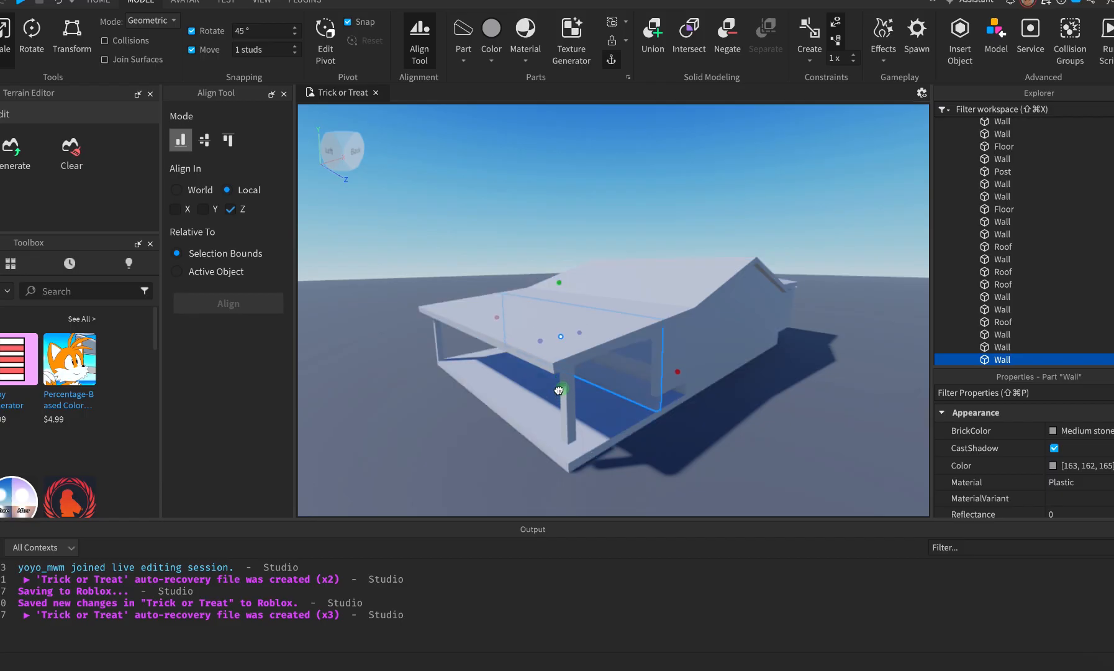
pyautogui.keyDown('alt'); pyautogui.click(670, 354); pyautogui.keyUp('alt')
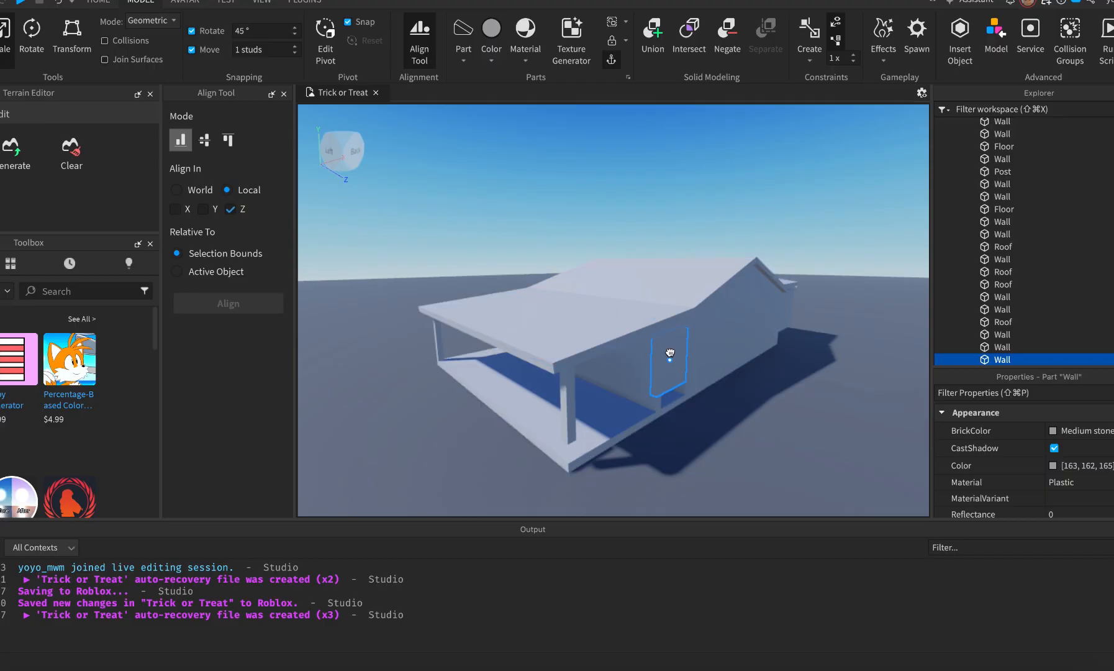
pyautogui.moveTo(669, 405); pyautogui.dragTo(670, 411)
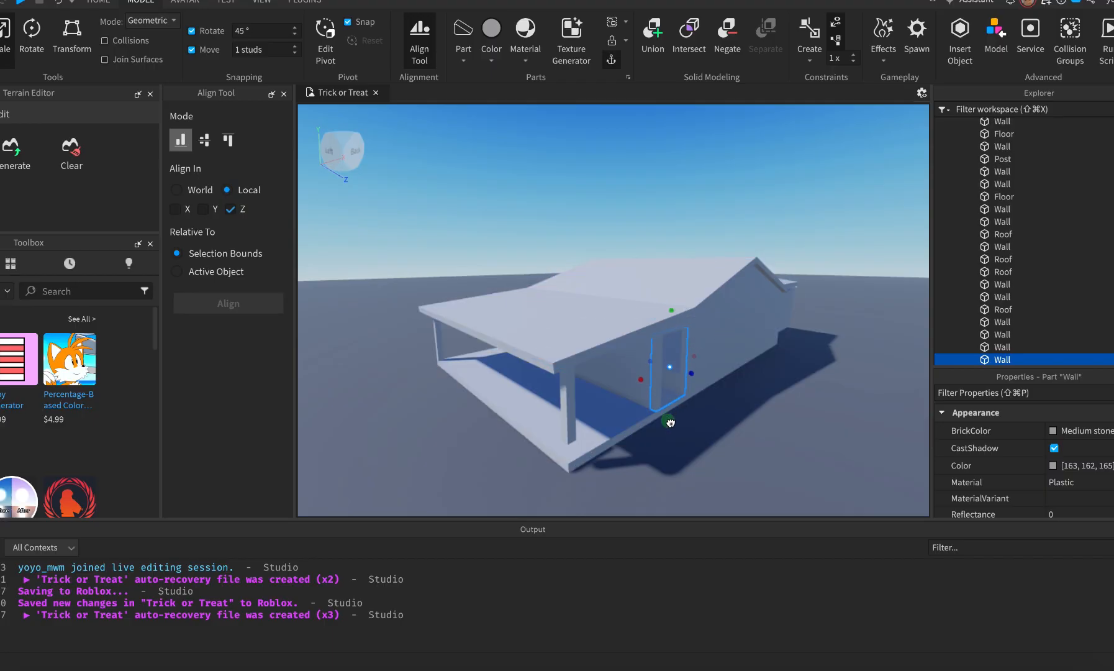
# Stretch the Back Pillar down to the floor and pull another wall part downward.
pyautogui.keyDown('alt'); pyautogui.click(572, 422); pyautogui.keyUp('alt')
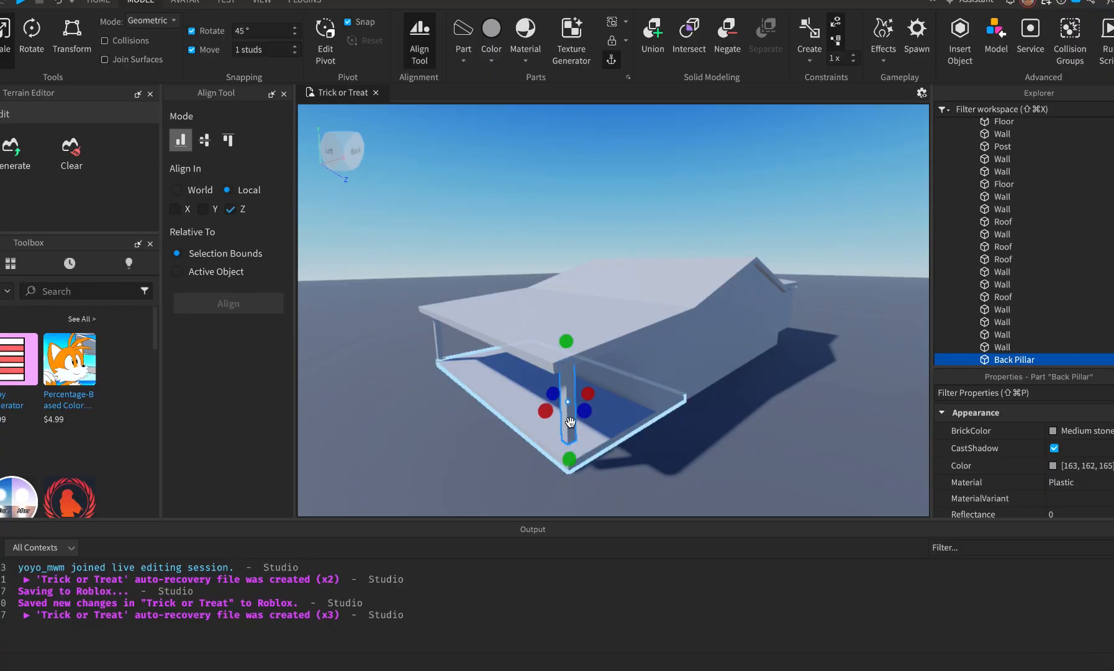
pyautogui.moveTo(570, 472); pyautogui.dragTo(570, 482)
pyautogui.click(446, 462)
pyautogui.moveTo(446, 461); pyautogui.dragTo(446, 460, button='right')
pyautogui.moveTo(485, 424); pyautogui.dragTo(470, 530)
# Swing the camera round to House2's back opening at ground level.
pyautogui.press('f')
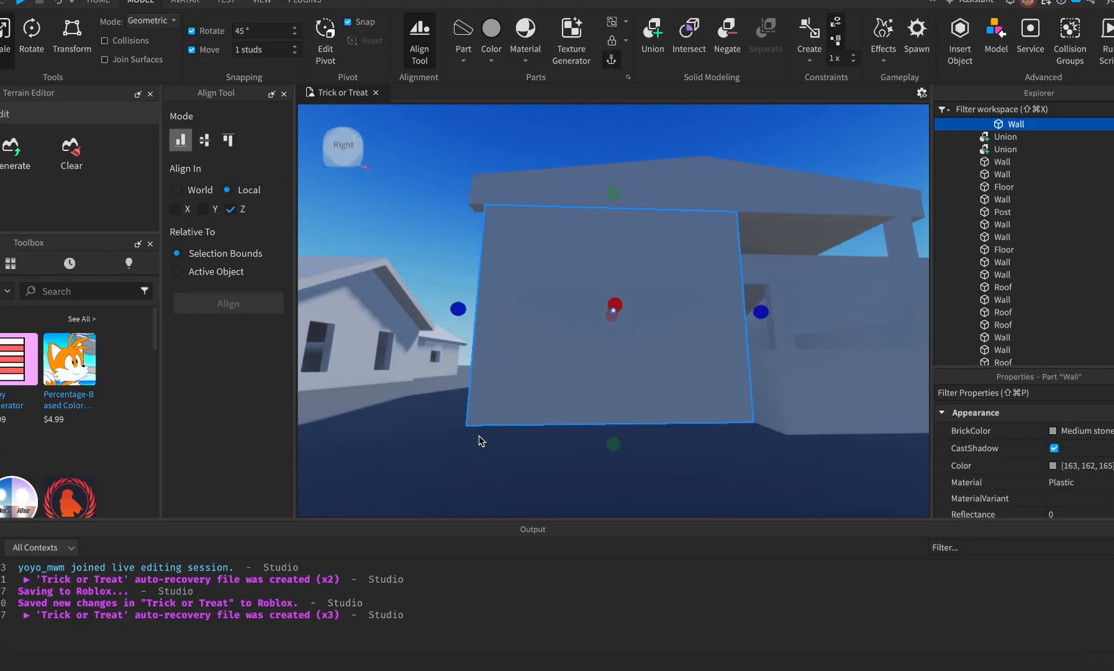
pyautogui.click(510, 423)
pyautogui.scroll(3, 522, 427)
pyautogui.moveTo(441, 447); pyautogui.dragTo(440, 442, button='right')
pyautogui.press('w')
pyautogui.press('a')
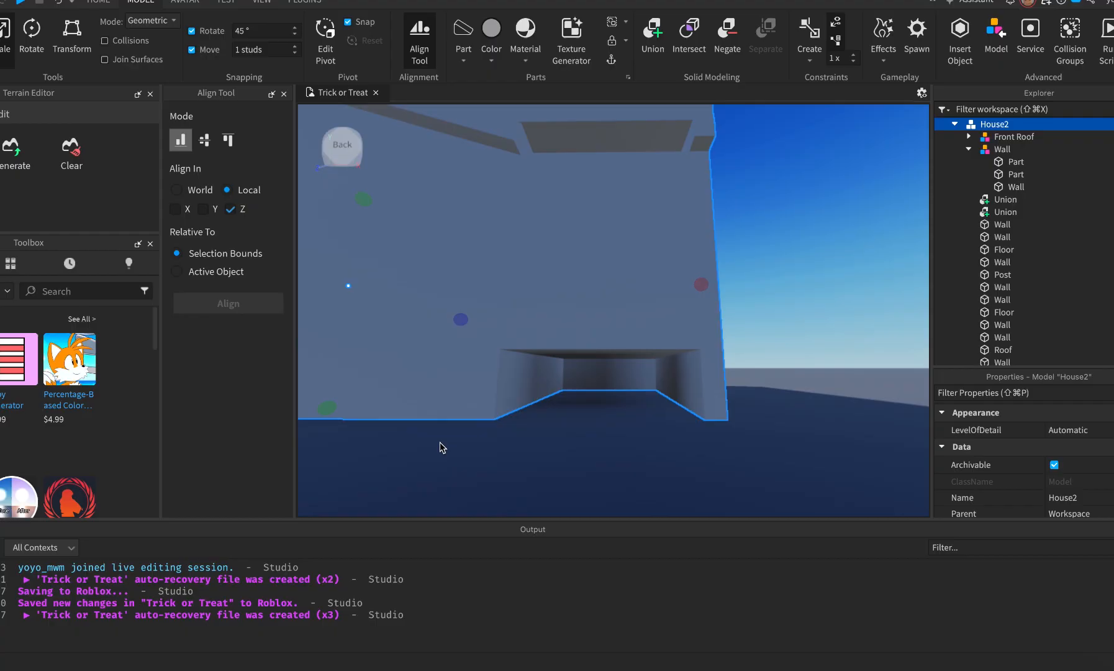
pyautogui.press('q')
pyautogui.press('d')
pyautogui.press('e')
pyautogui.press('e')
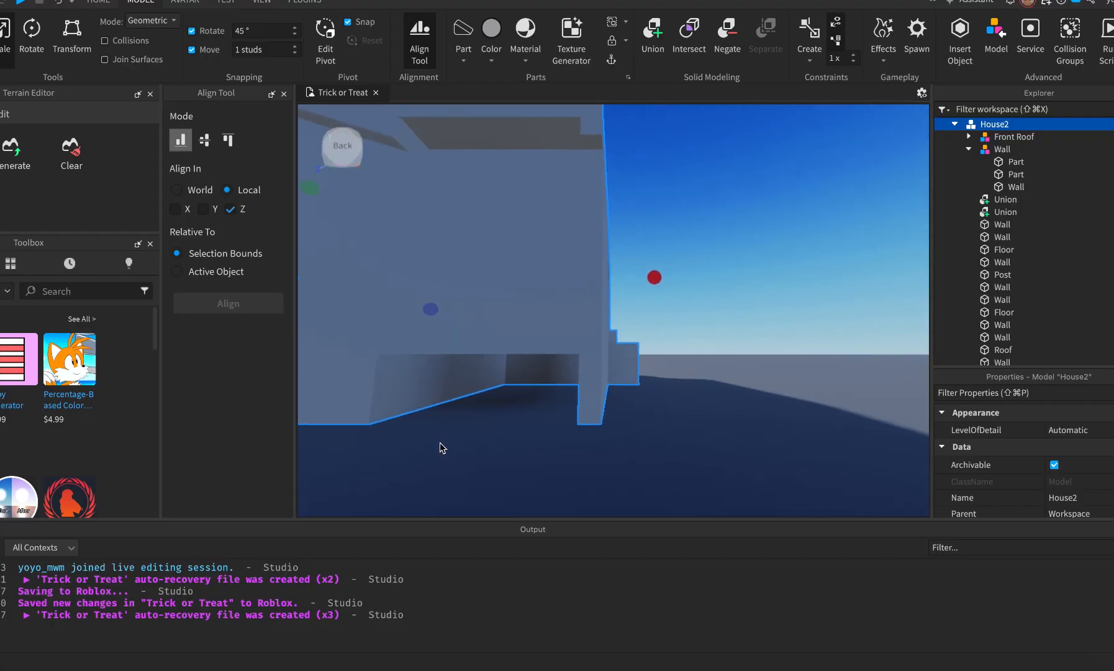
pyautogui.click(587, 391)
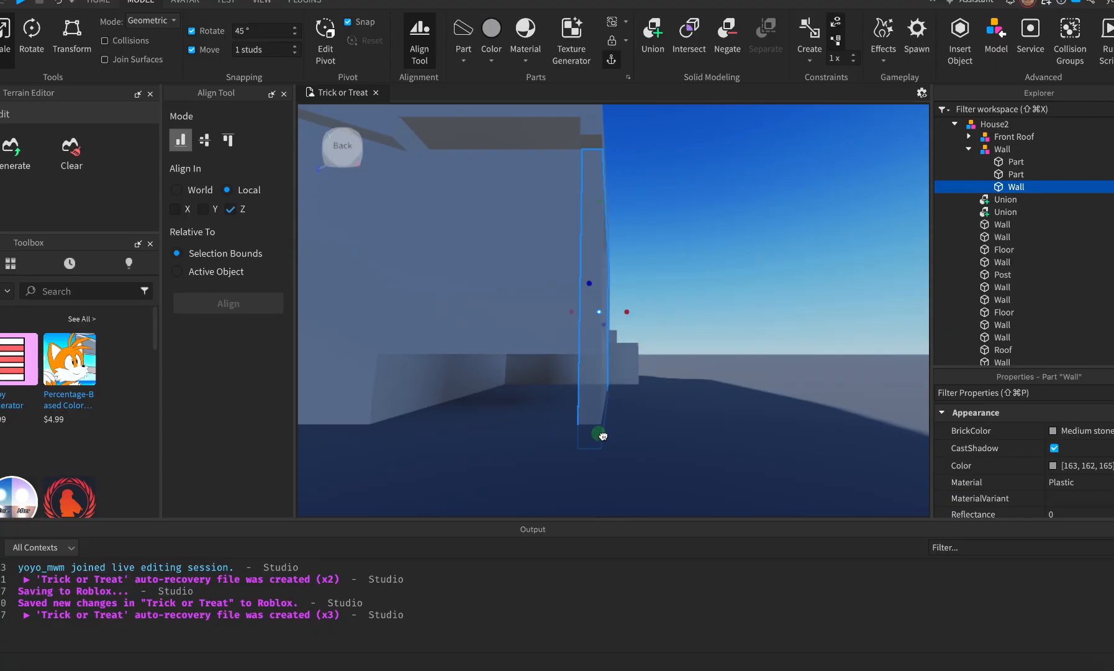
pyautogui.click(602, 428)
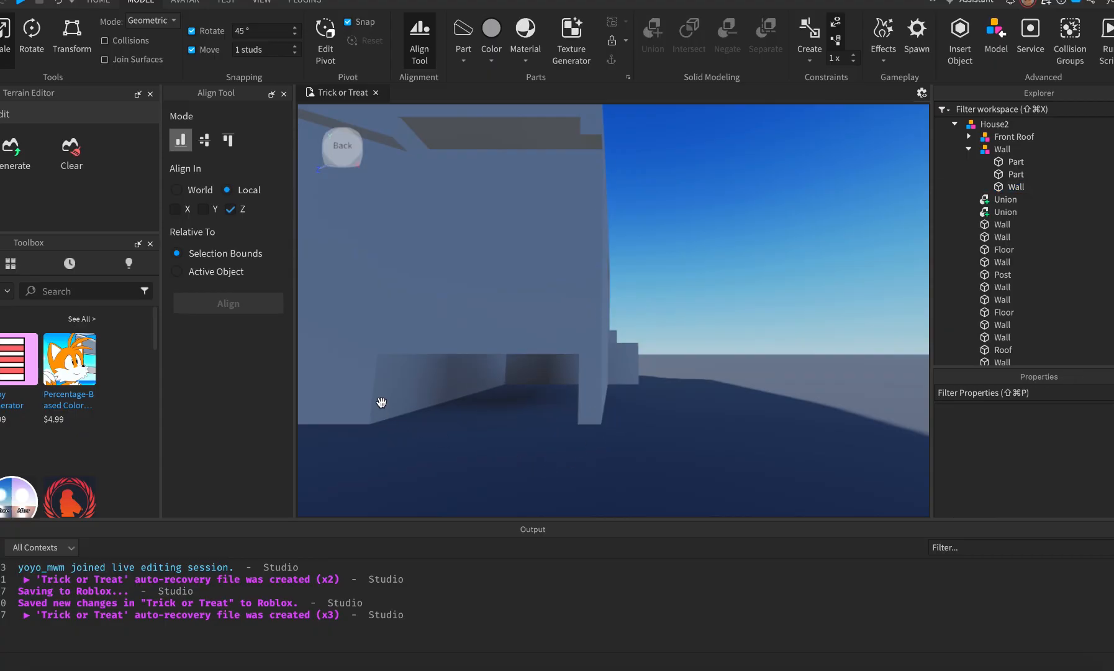
# Stretch the upper back wall panel down to the floor.
pyautogui.keyDown('alt'); pyautogui.click(473, 301); pyautogui.keyUp('alt')
pyautogui.moveTo(491, 372); pyautogui.dragTo(490, 444)
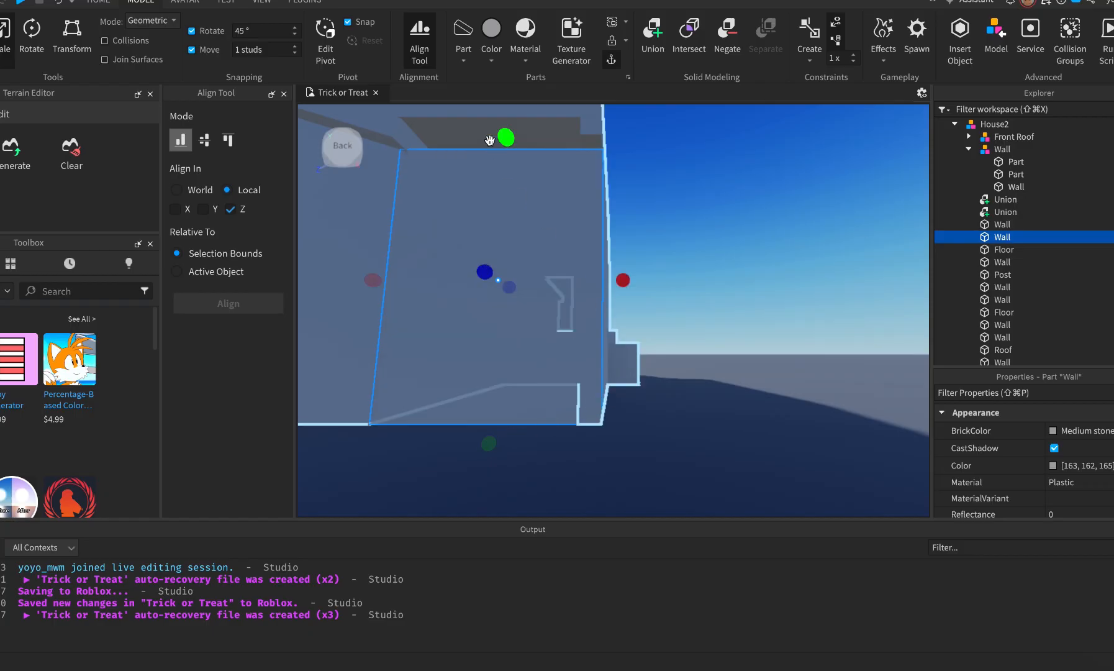
pyautogui.press('d')
pyautogui.click(659, 341)
# Raise the top of the side wall to close its gap.
pyautogui.moveTo(659, 341); pyautogui.dragTo(660, 342, button='right')
pyautogui.press('s')
pyautogui.press('s')
pyautogui.press('a')
pyautogui.click(747, 380)
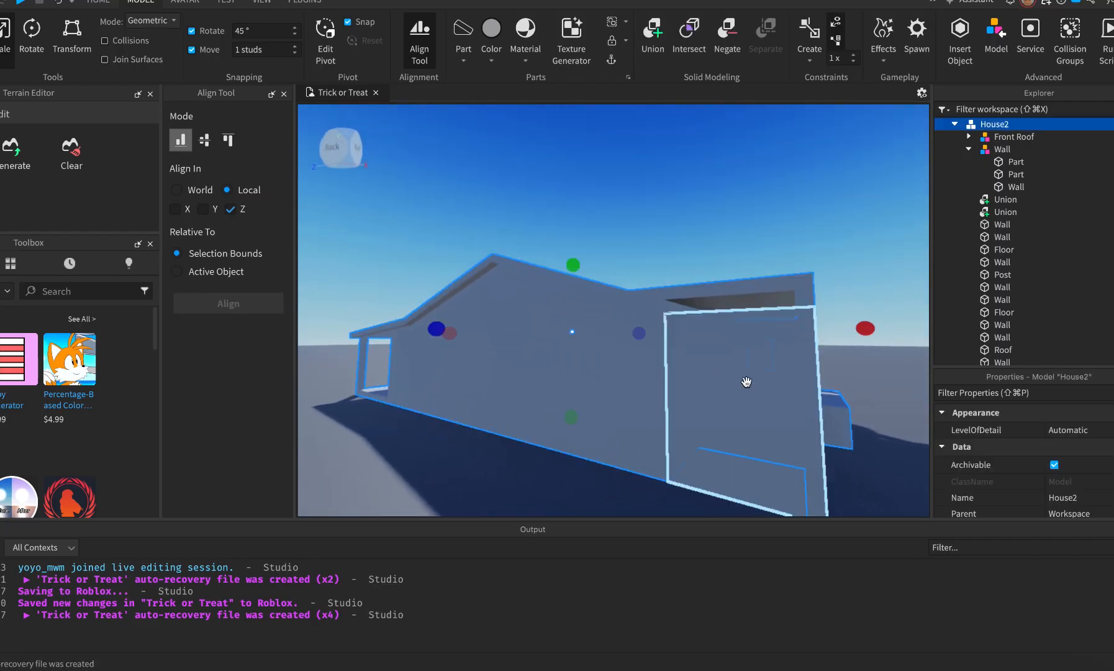
pyautogui.moveTo(735, 292); pyautogui.dragTo(732, 277)
pyautogui.press('d')
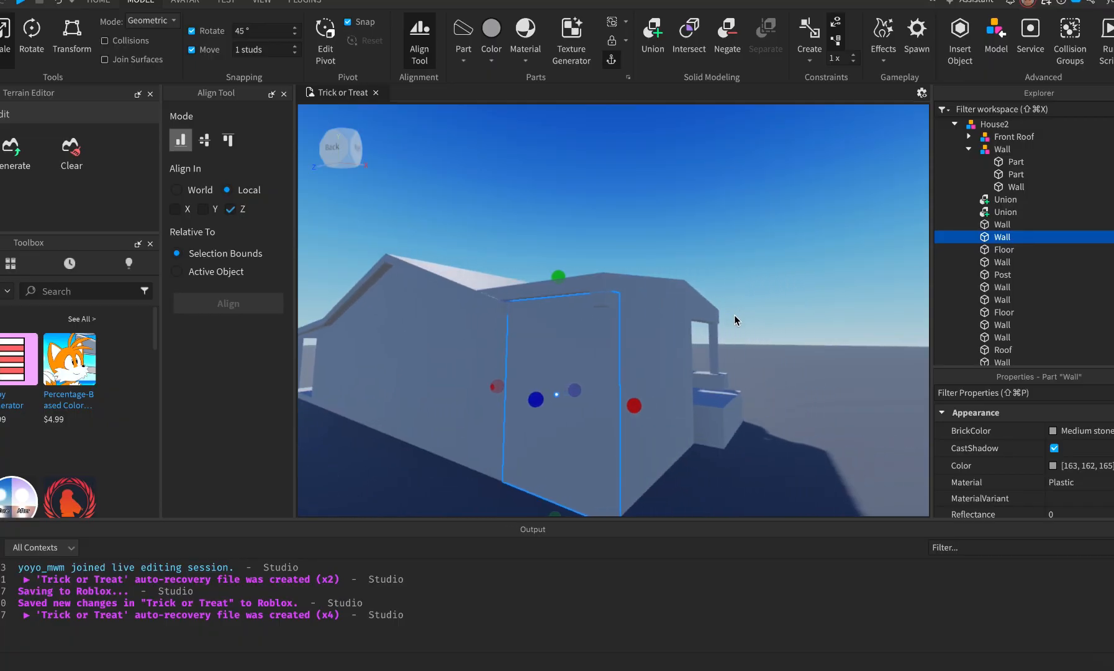
pyautogui.click(796, 451)
pyautogui.moveTo(793, 443); pyautogui.dragTo(790, 445, button='right')
# Delete the Front Wall Piece and select the left roof trim board.
pyautogui.press('d')
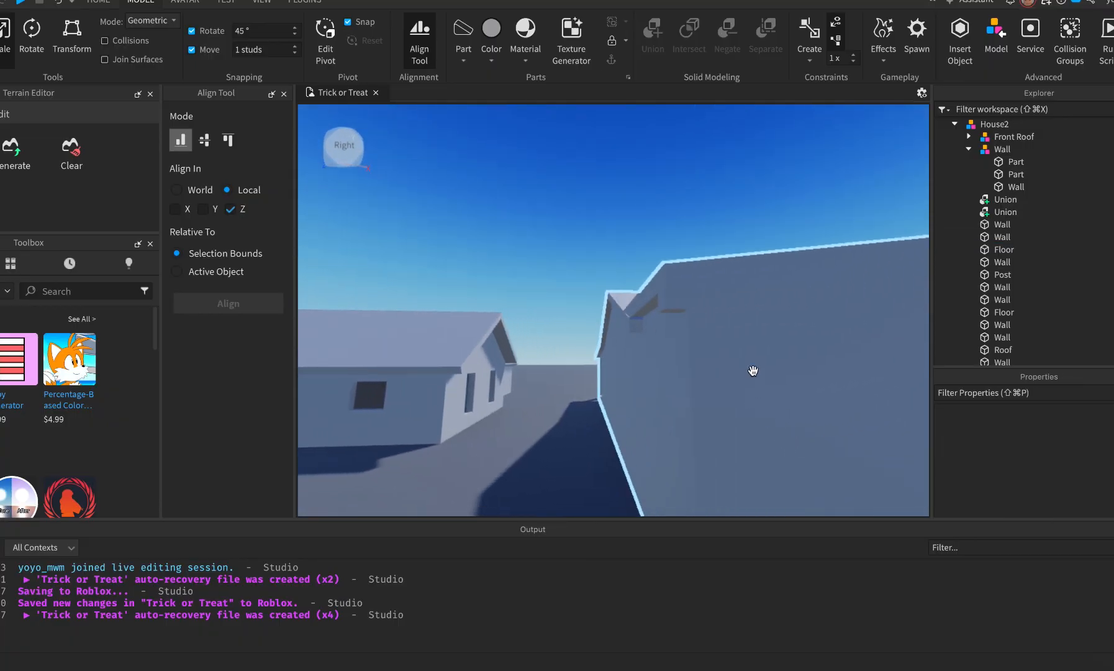
pyautogui.click(671, 309)
pyautogui.press('f')
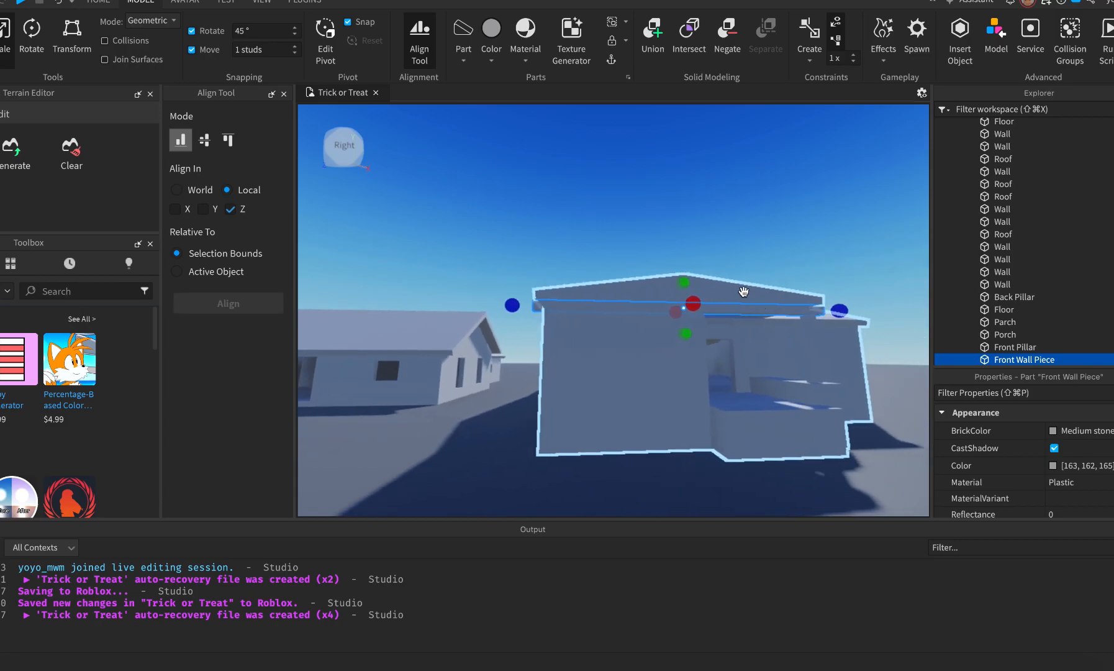
pyautogui.press('Delete')
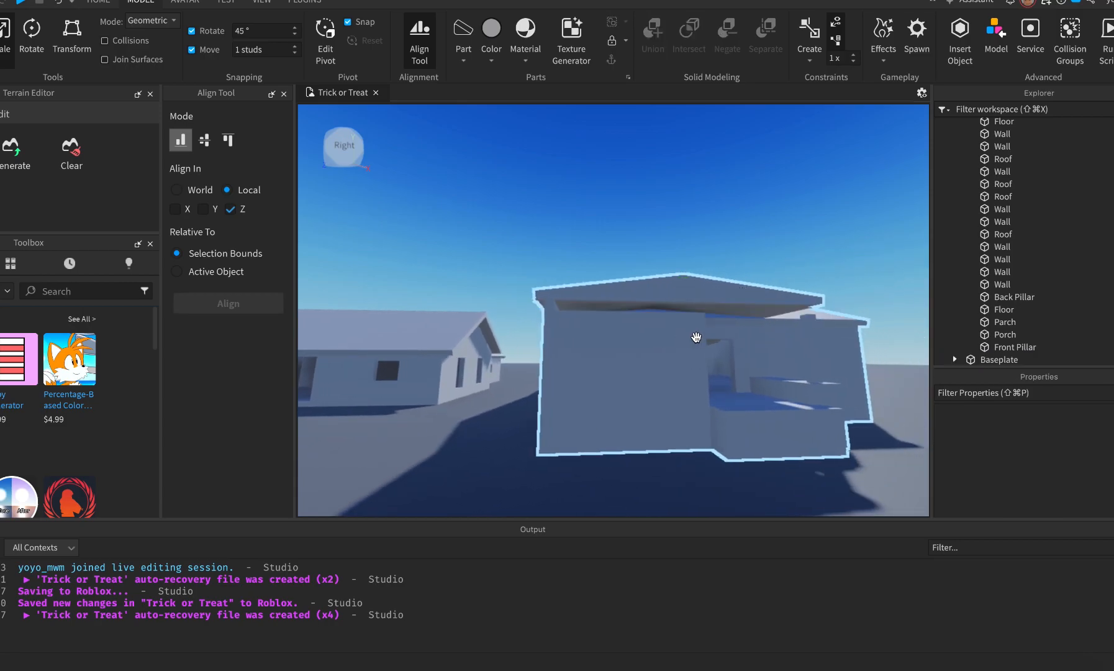
pyautogui.press('e')
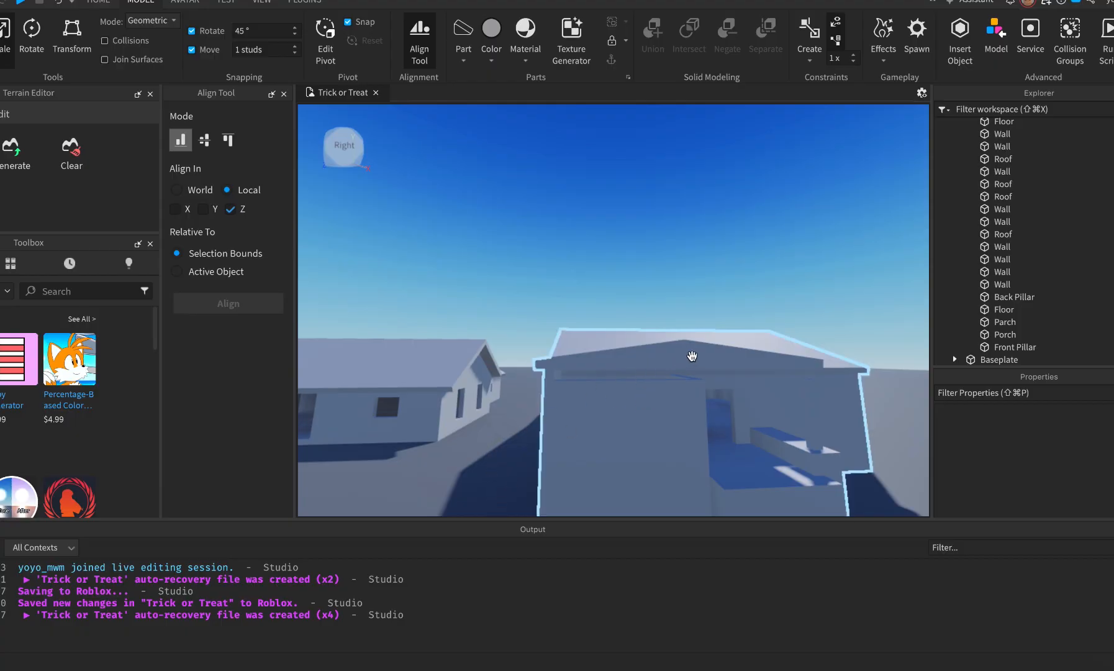
pyautogui.click(679, 361)
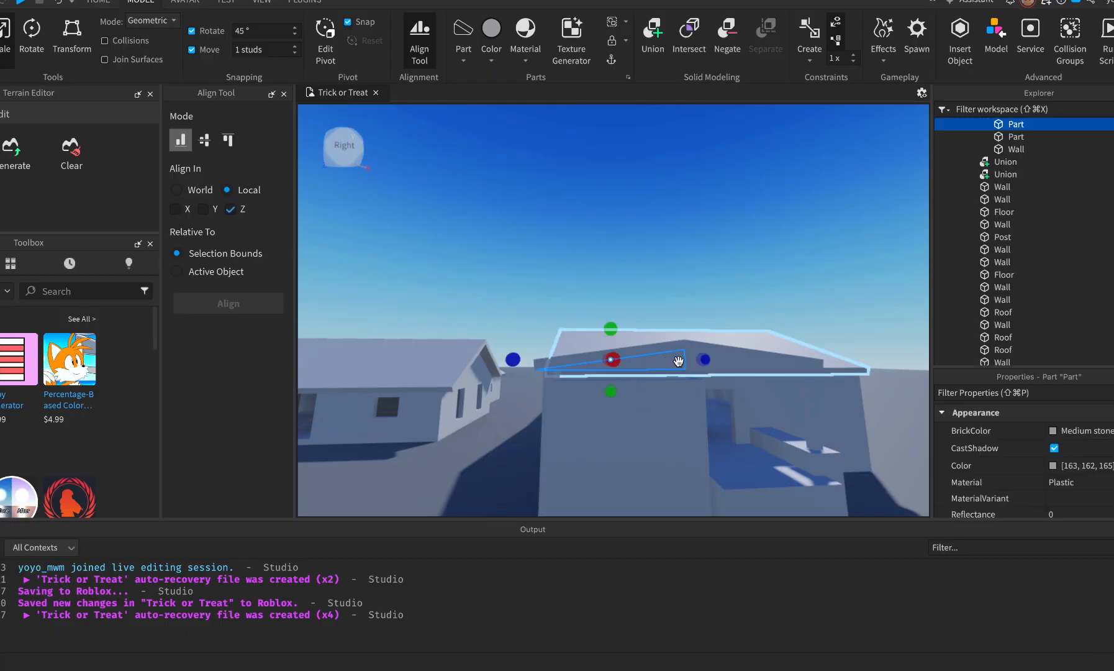
# Lower the two thin roof trim boards slightly with the Move tool.
pyautogui.keyDown('ctrl'); pyautogui.click(718, 361); pyautogui.keyUp('ctrl')
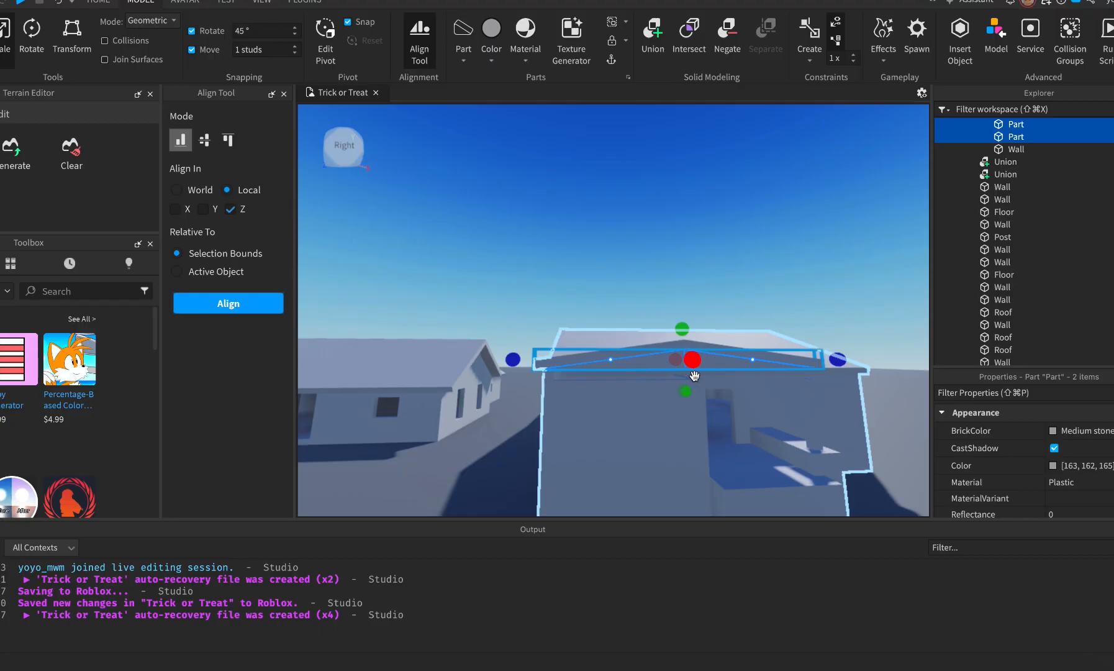
pyautogui.press('super+1')
pyautogui.moveTo(688, 384); pyautogui.dragTo(687, 425)
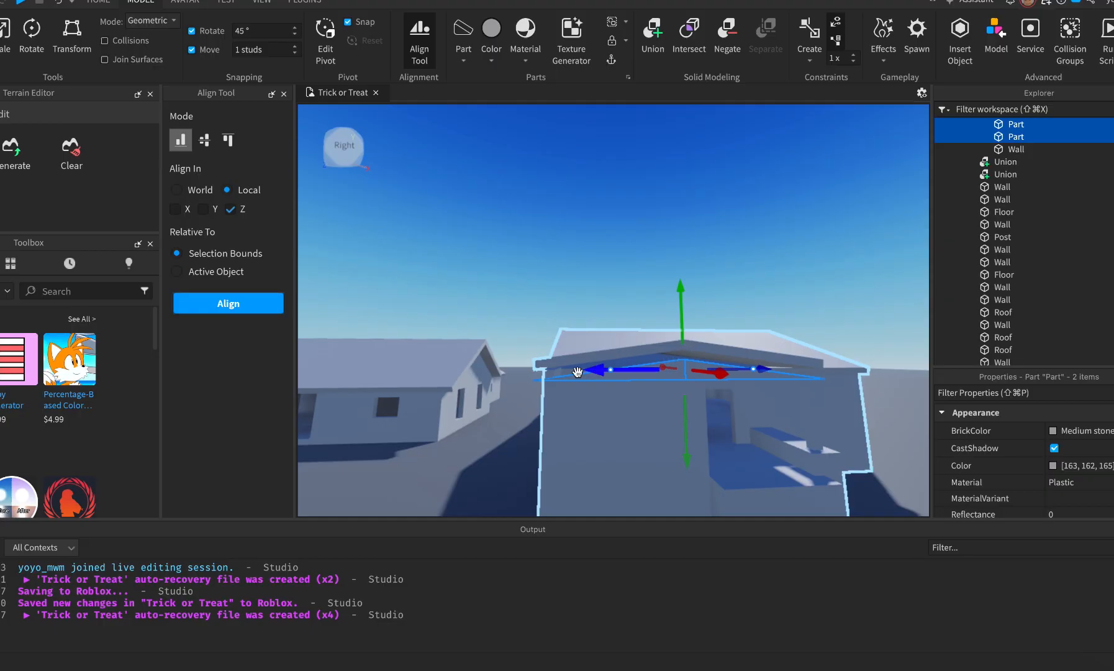
# Raise the four roof pieces over the ridge, then add the ridge piece to the selection.
pyautogui.moveTo(612, 363); pyautogui.dragTo(613, 362, button='right')
pyautogui.click(626, 323)
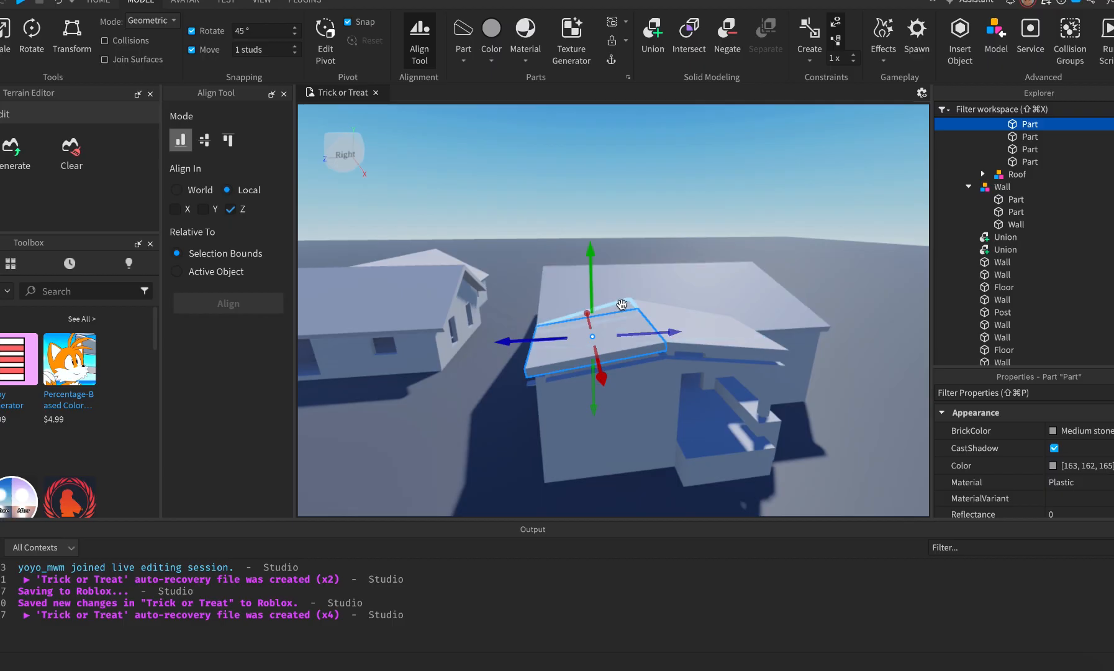
pyautogui.keyDown('shift'); pyautogui.click(623, 304); pyautogui.keyUp('shift')
pyautogui.keyDown('shift'); pyautogui.click(670, 317); pyautogui.keyUp('shift')
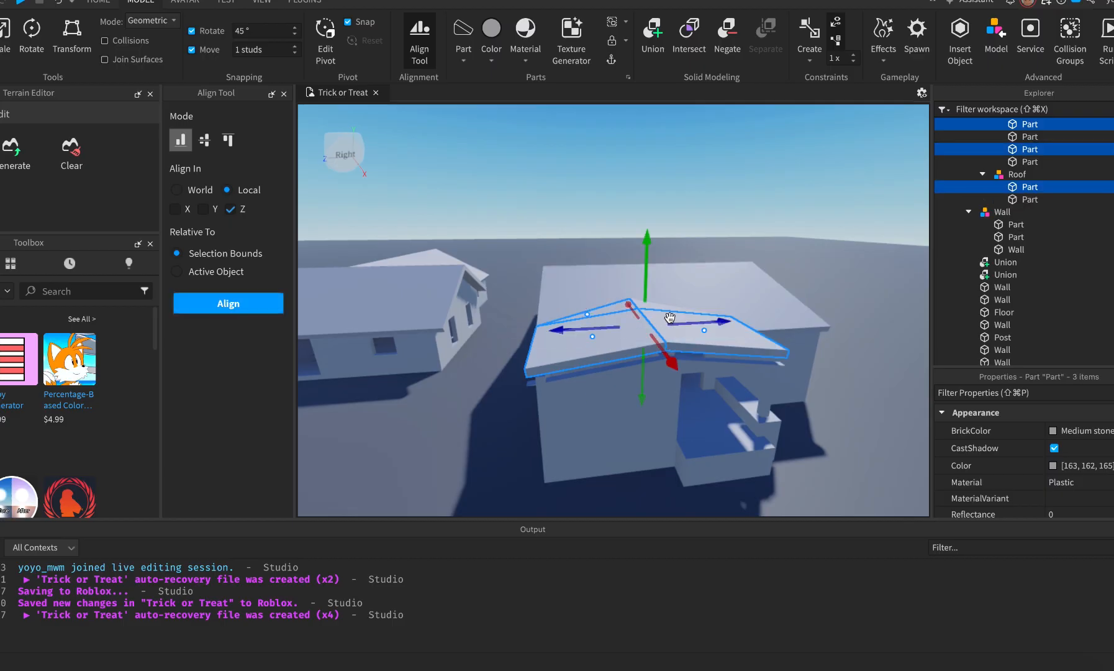
pyautogui.keyDown('shift'); pyautogui.click(656, 305); pyautogui.keyUp('shift')
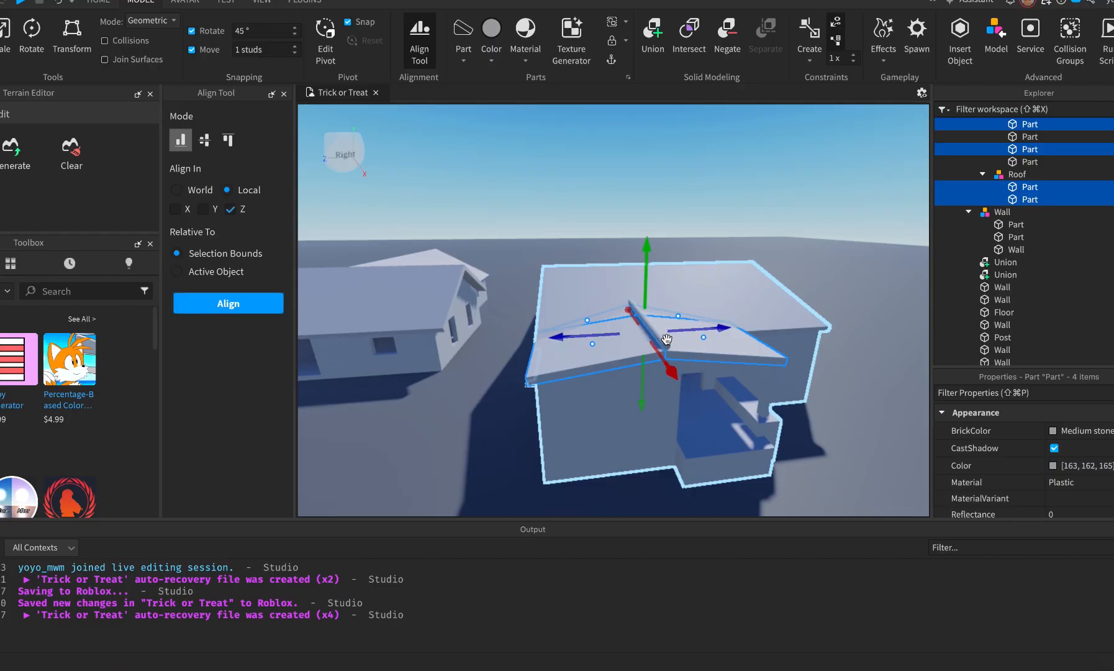
pyautogui.moveTo(666, 339); pyautogui.dragTo(668, 339)
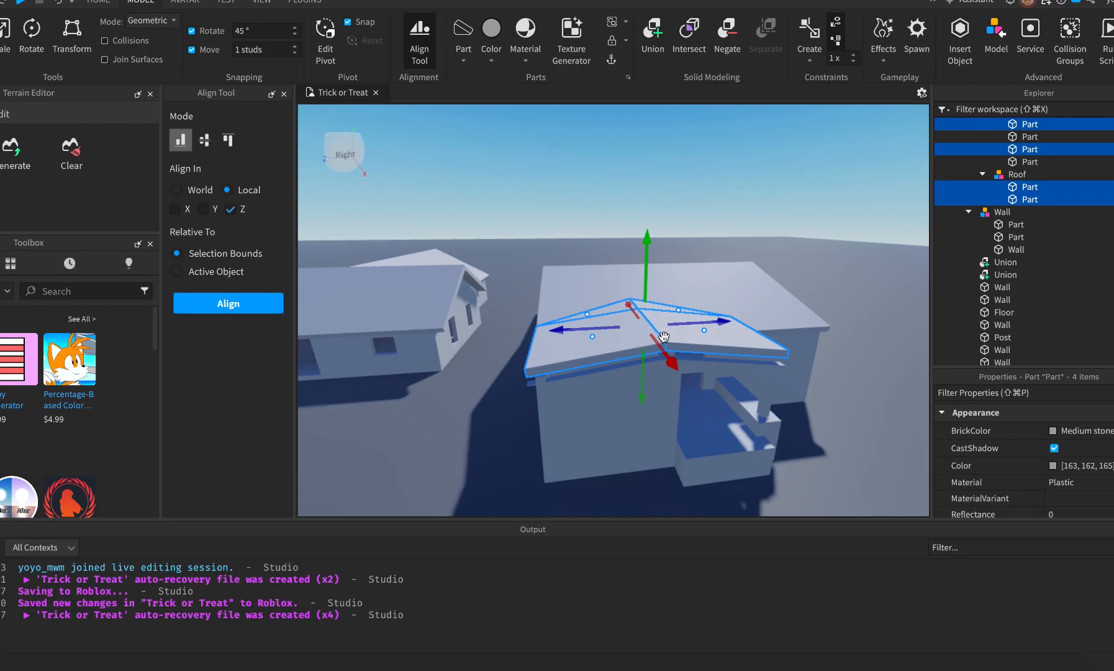
pyautogui.keyDown('shift'); pyautogui.click(663, 337); pyautogui.keyUp('shift')
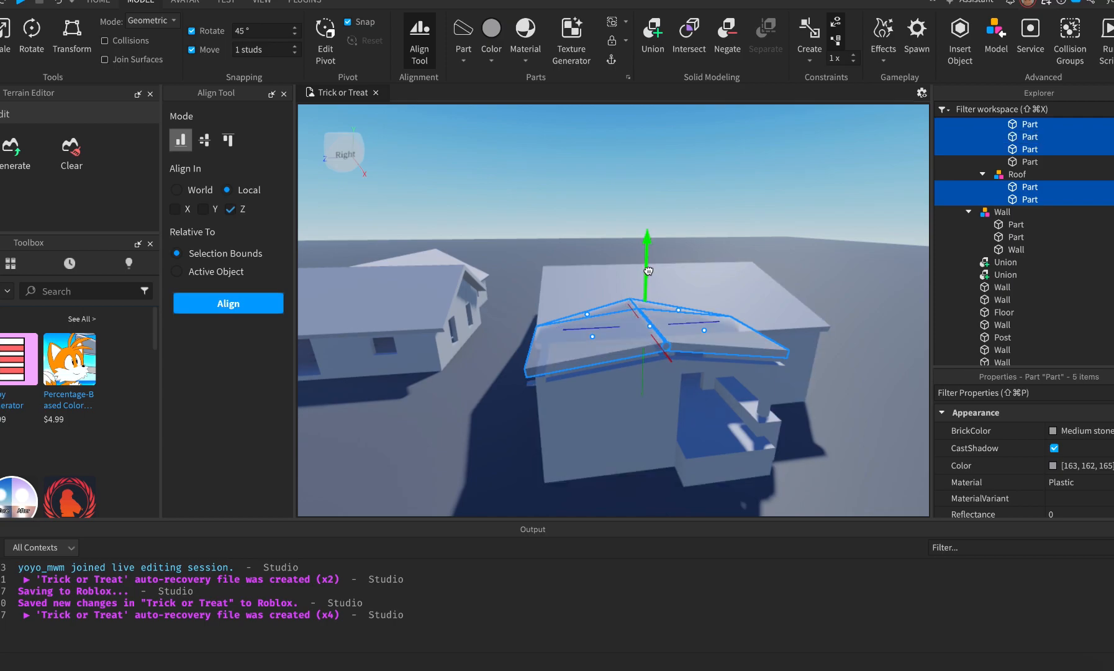
pyautogui.click(506, 460)
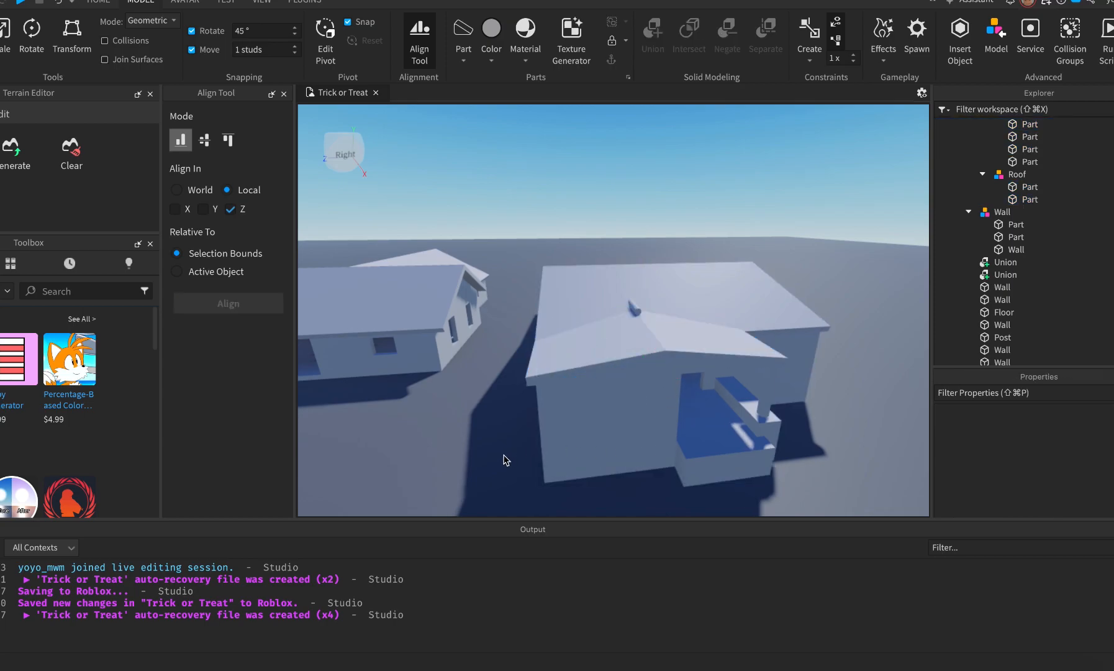
# Restore the roof parts selection, add the ridge part and lower them slightly.
pyautogui.press('q')
pyautogui.press('e')
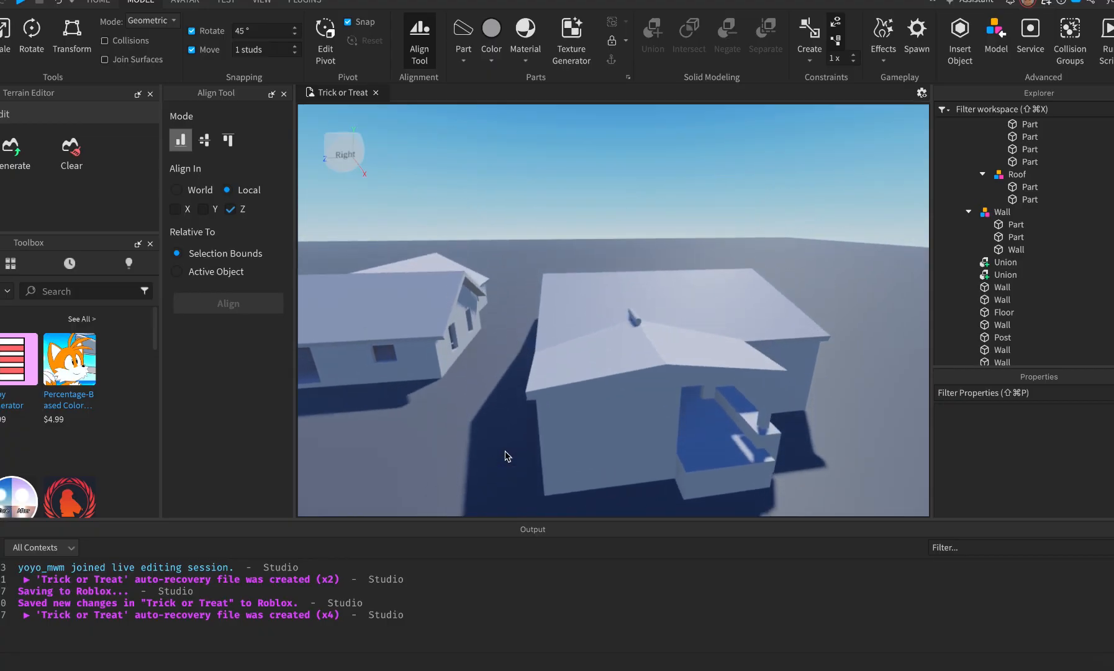
pyautogui.press('super+z')
pyautogui.scroll(-10, 633, 343)
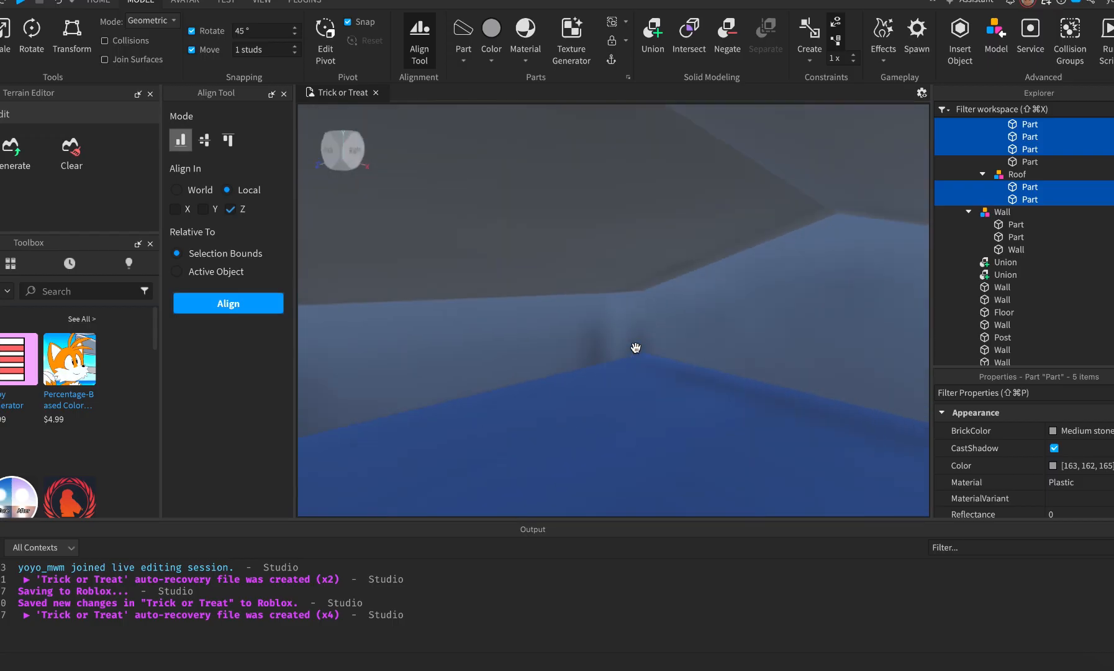
pyautogui.moveTo(635, 348); pyautogui.dragTo(636, 348, button='right')
pyautogui.scroll(2, 636, 348)
pyautogui.scroll(-2, 635, 349)
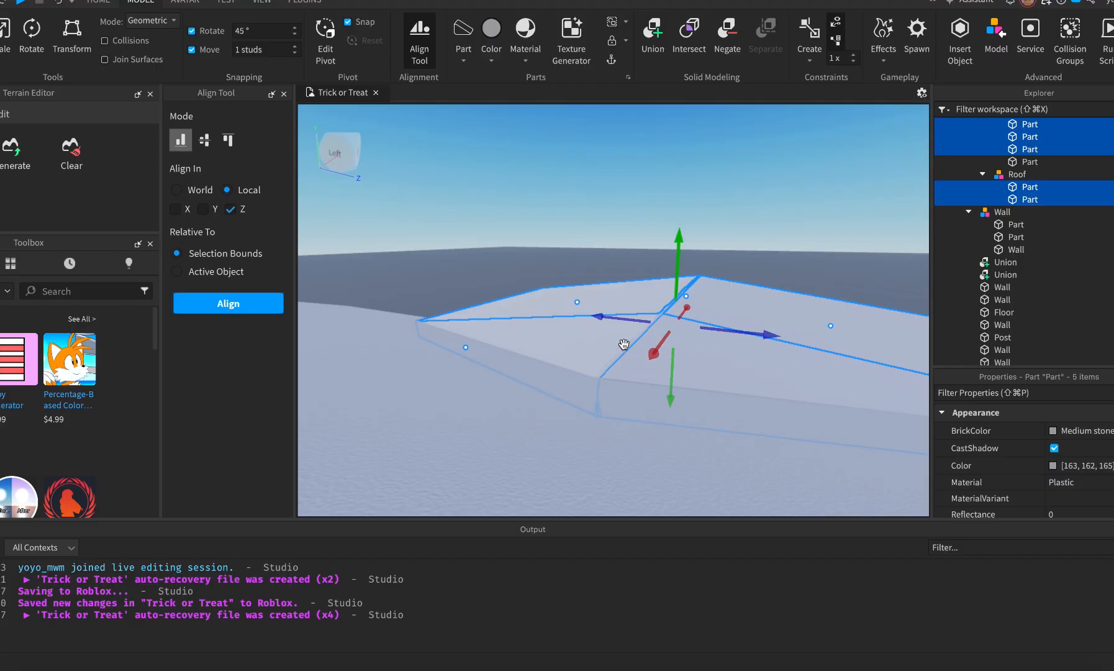
pyautogui.keyDown('shift'); pyautogui.click(643, 331); pyautogui.keyUp('shift')
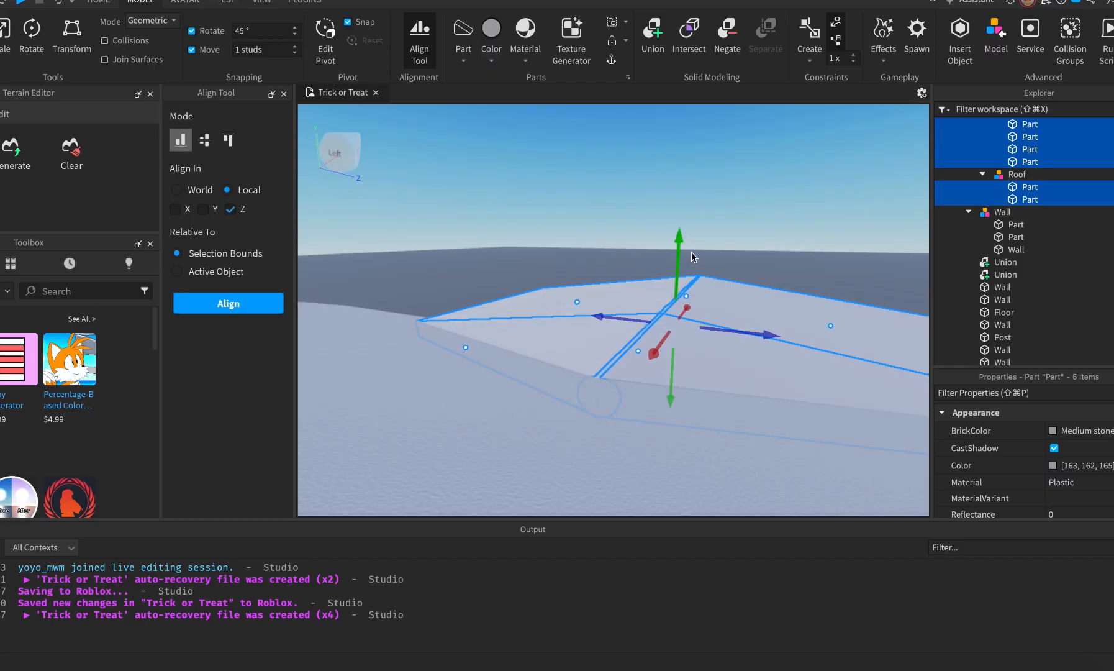
pyautogui.moveTo(681, 249); pyautogui.dragTo(682, 265)
pyautogui.press('f')
pyautogui.moveTo(681, 264); pyautogui.dragTo(681, 263, button='right')
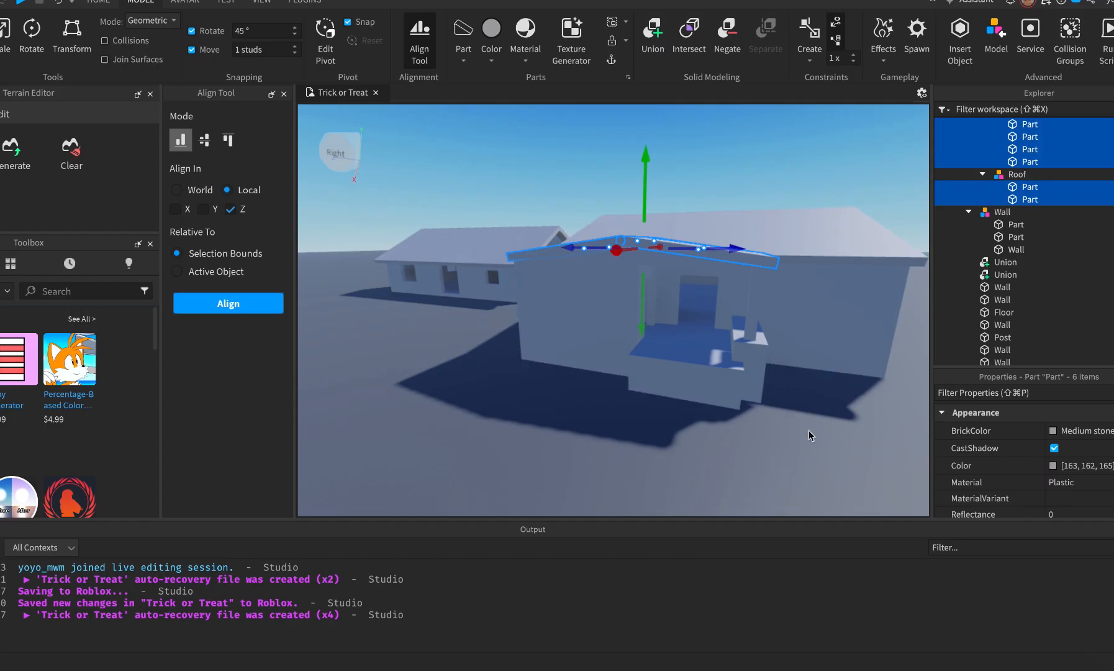
# Select the House2 model and orbit round to face the house front and porch.
pyautogui.click(817, 446)
pyautogui.click(817, 446)
pyautogui.scroll(3, 691, 348)
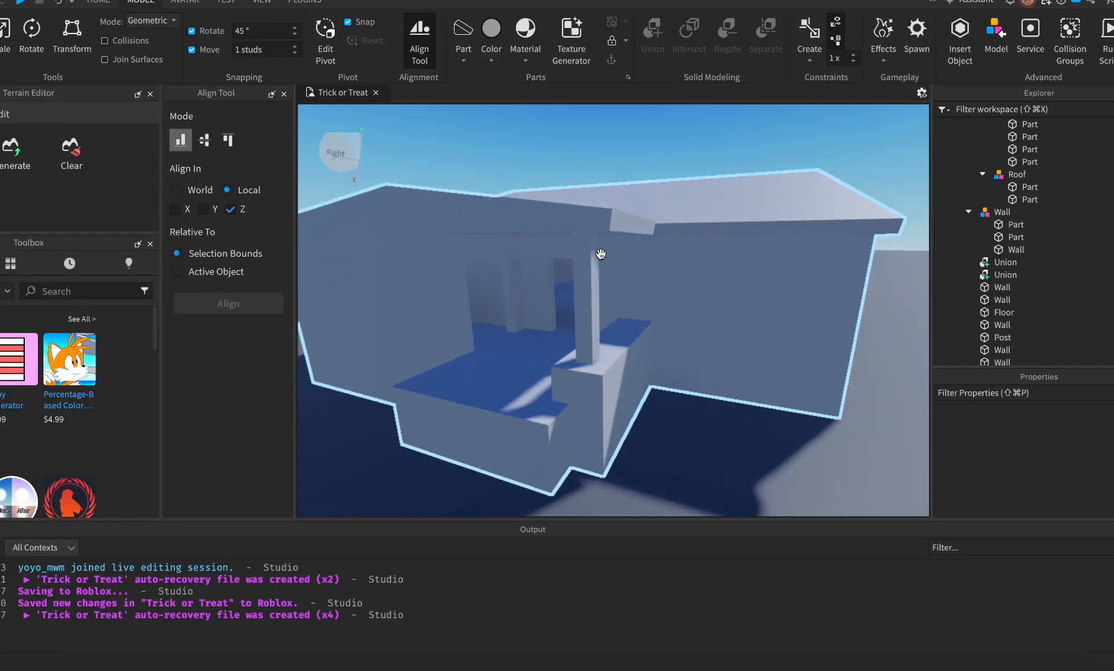
pyautogui.scroll(4, 606, 223)
pyautogui.scroll(-10, 620, 182)
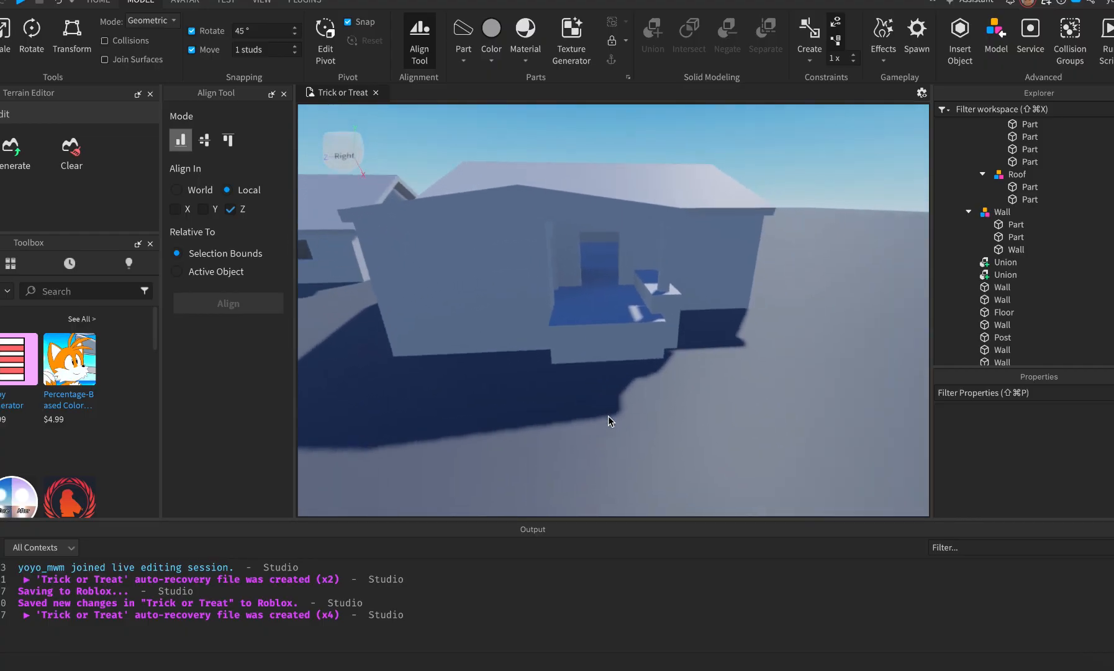
pyautogui.moveTo(609, 416); pyautogui.dragTo(609, 416, button='right')
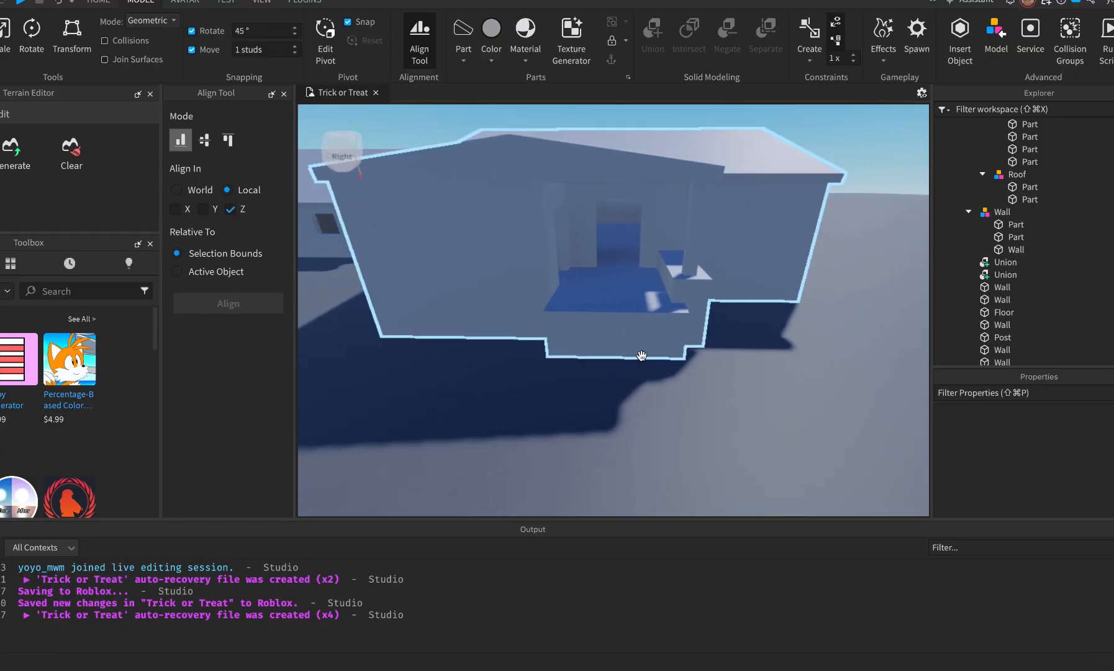
# Make the Parch porch block shorter and extend it further forward.
pyautogui.click(599, 316)
pyautogui.click(601, 318)
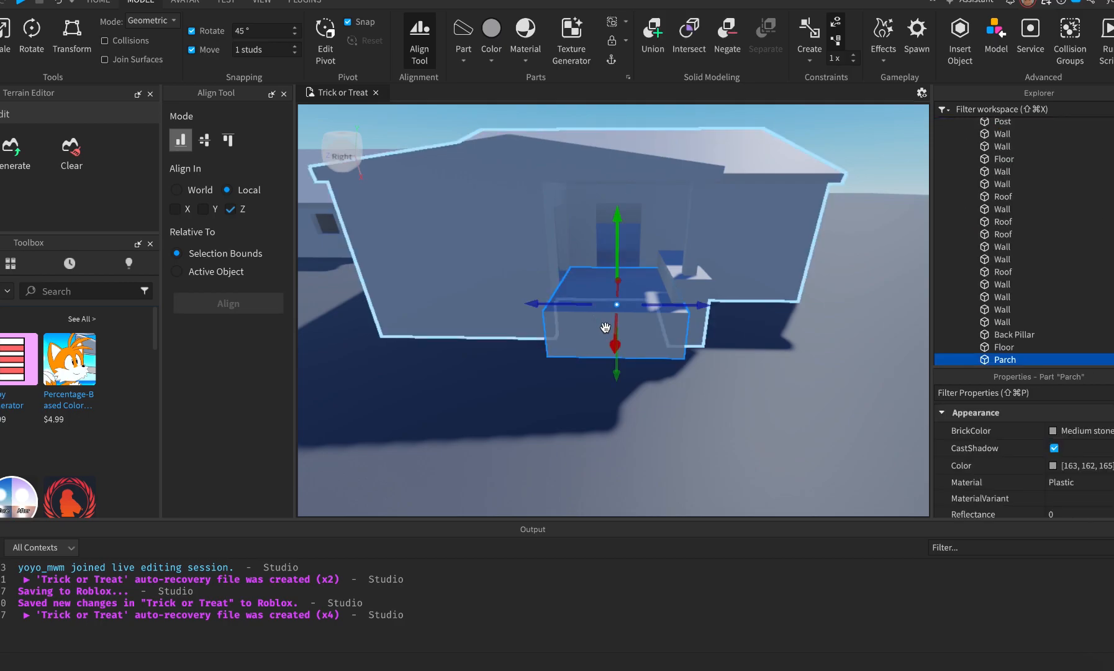
pyautogui.press('super+3')
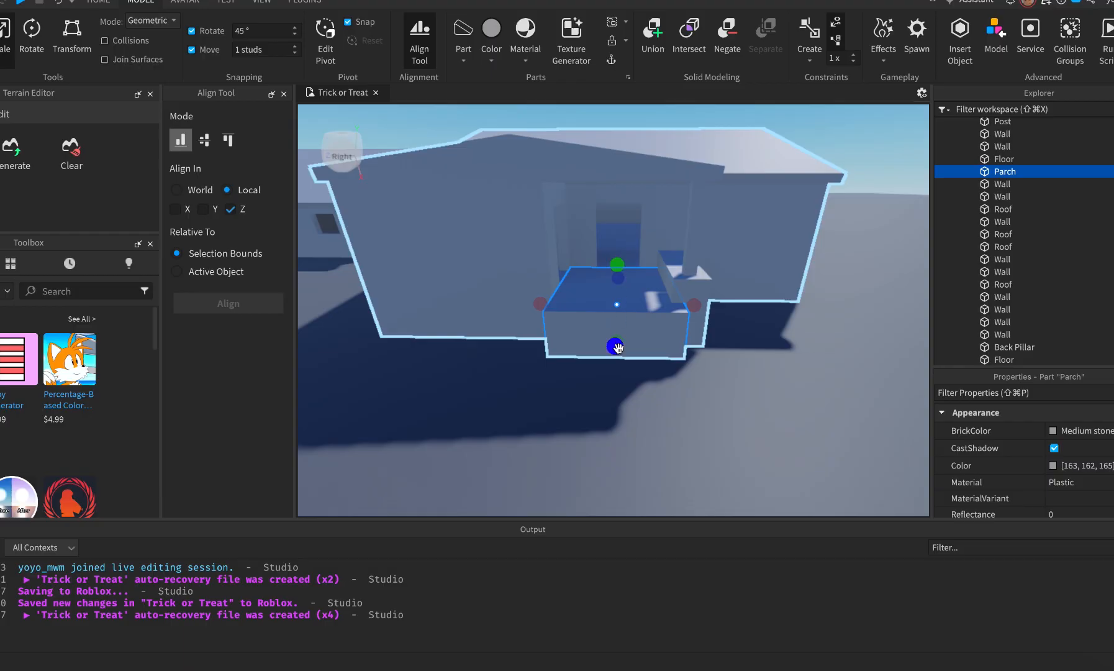
pyautogui.moveTo(618, 263); pyautogui.dragTo(617, 274)
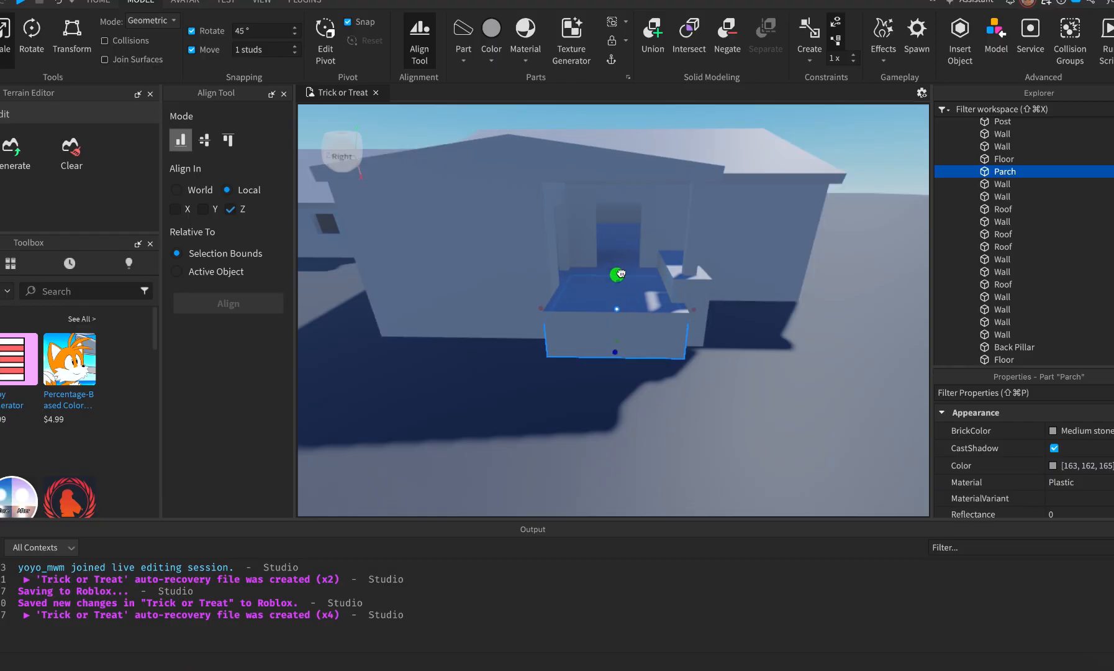
pyautogui.moveTo(611, 360); pyautogui.dragTo(618, 367)
pyautogui.moveTo(618, 367); pyautogui.dragTo(618, 367, button='right')
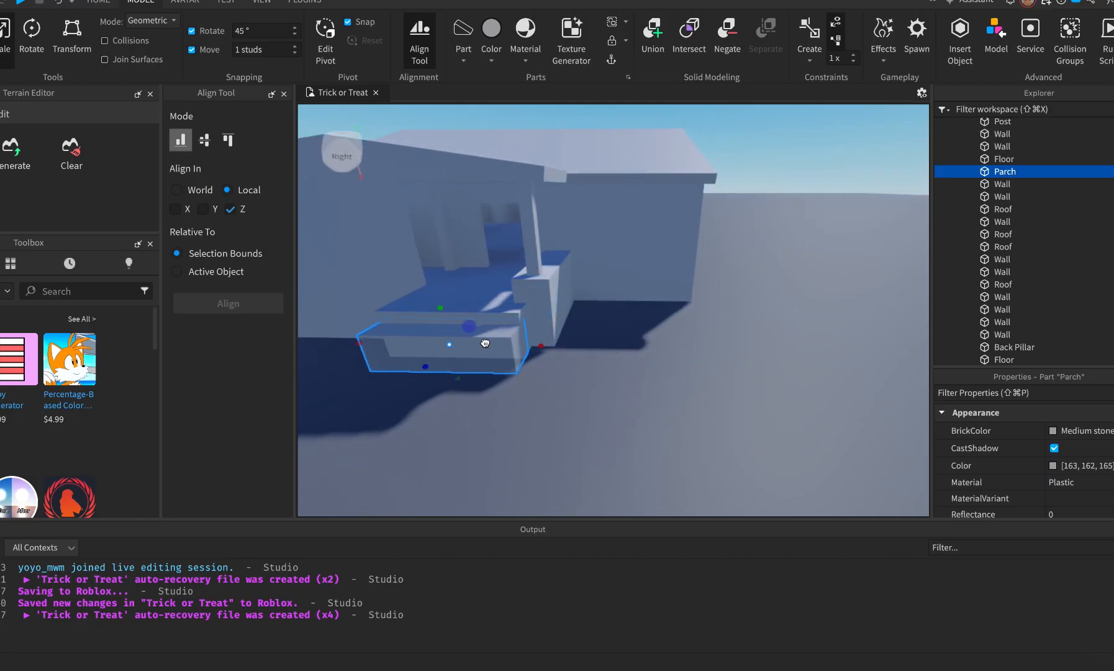
# Duplicate the porch block and move the copy down and out as a front step.
pyautogui.press('super+d')
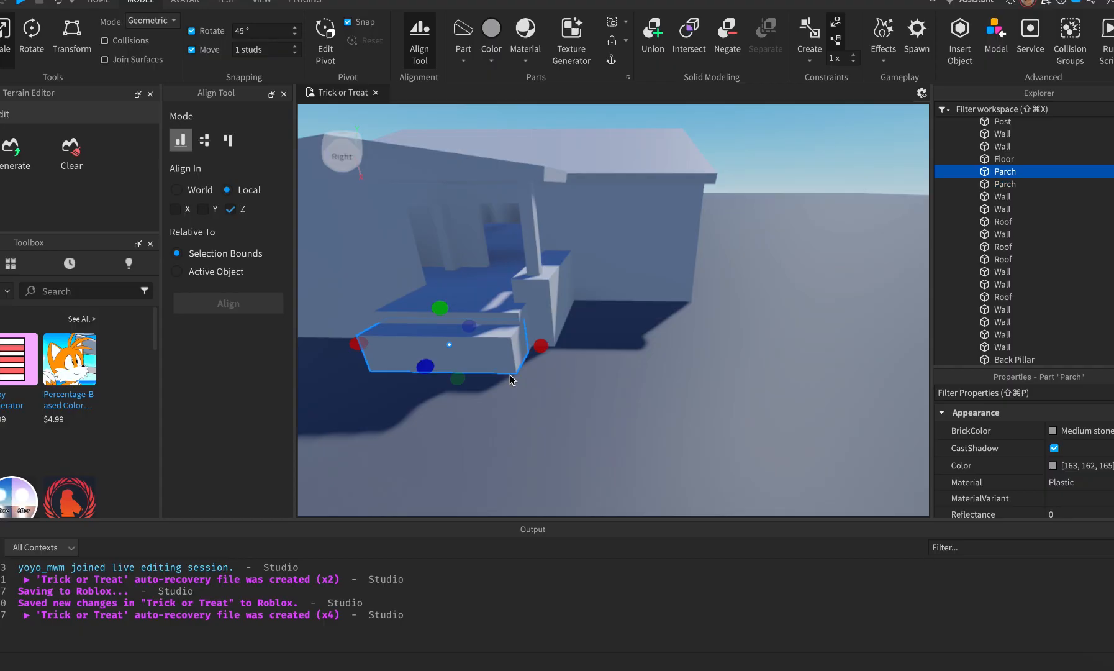
pyautogui.press('super+2')
pyautogui.moveTo(422, 380); pyautogui.dragTo(400, 404)
pyautogui.press('super+3')
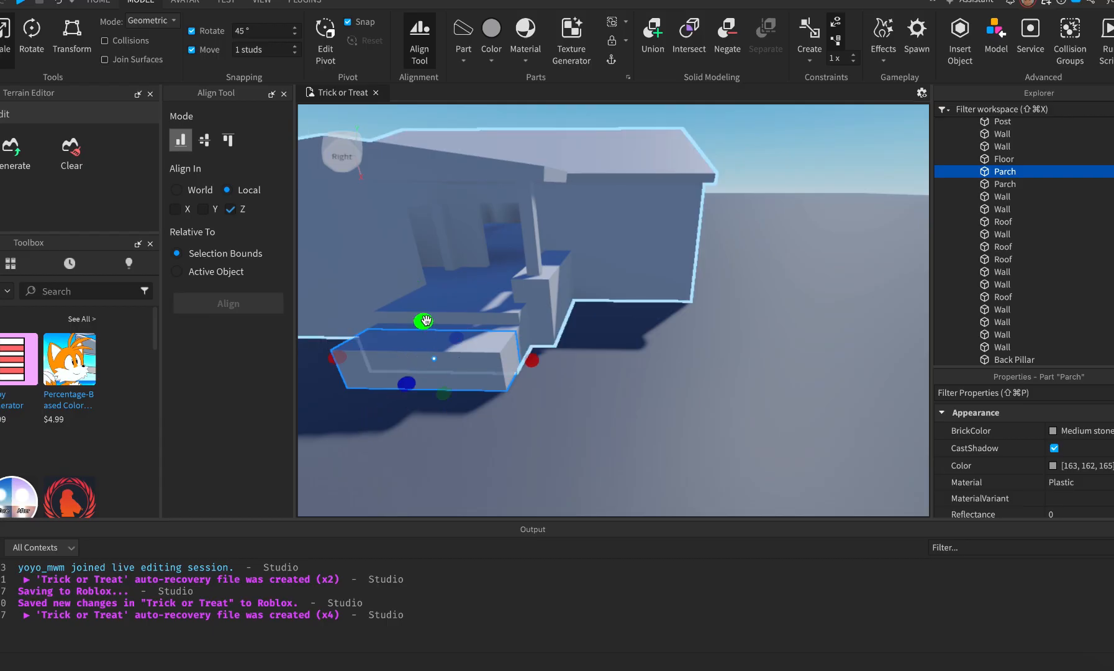
# Walk Street View up to the blue house's front steps, then switch back to Roblox Studio.
pyautogui.press('super+Tab')
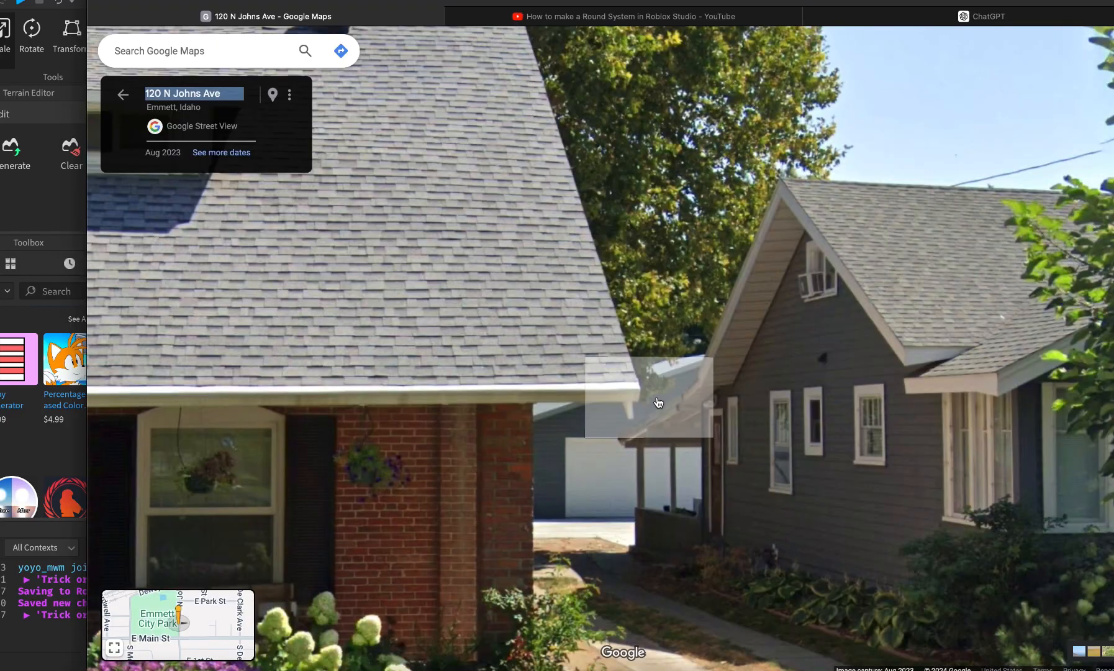
pyautogui.click(776, 538)
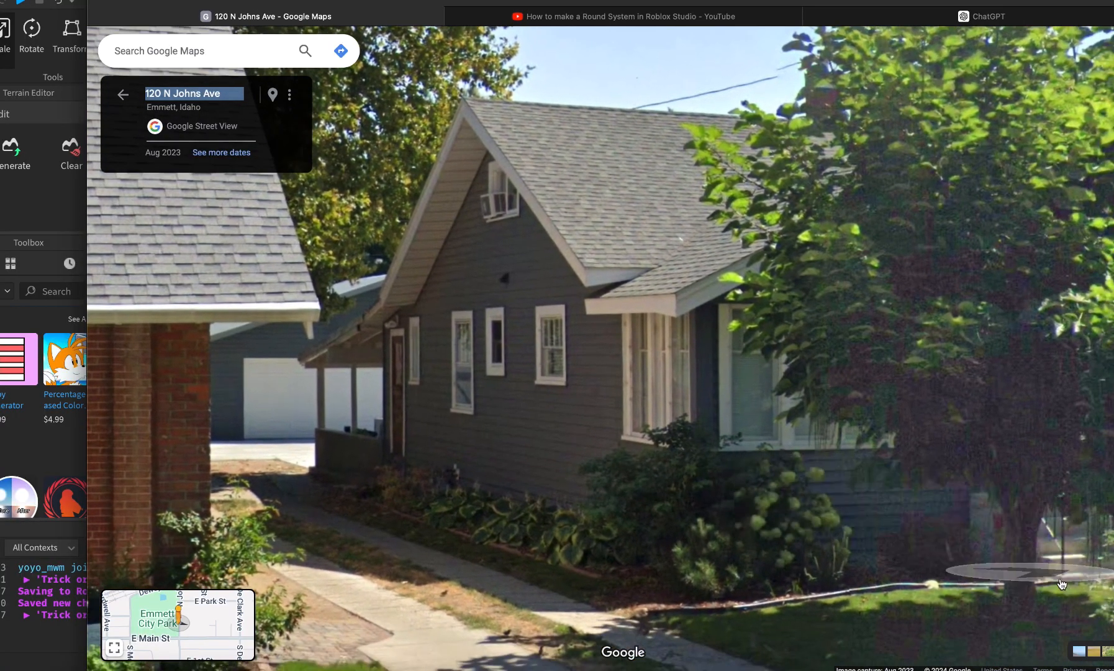
pyautogui.click(993, 574)
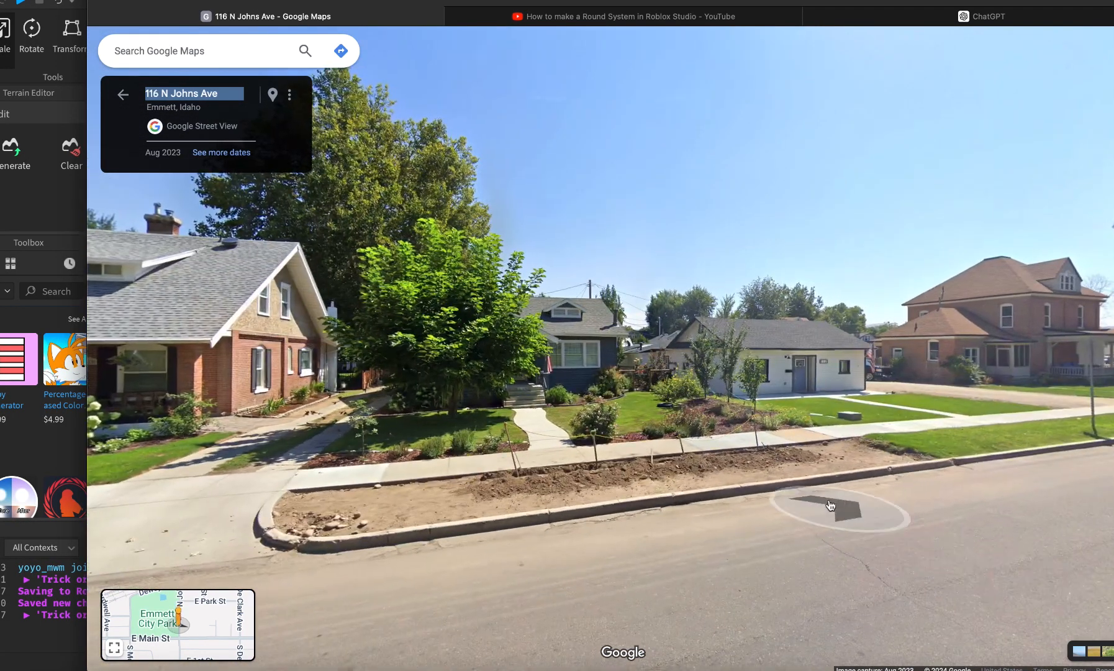
pyautogui.click(531, 409)
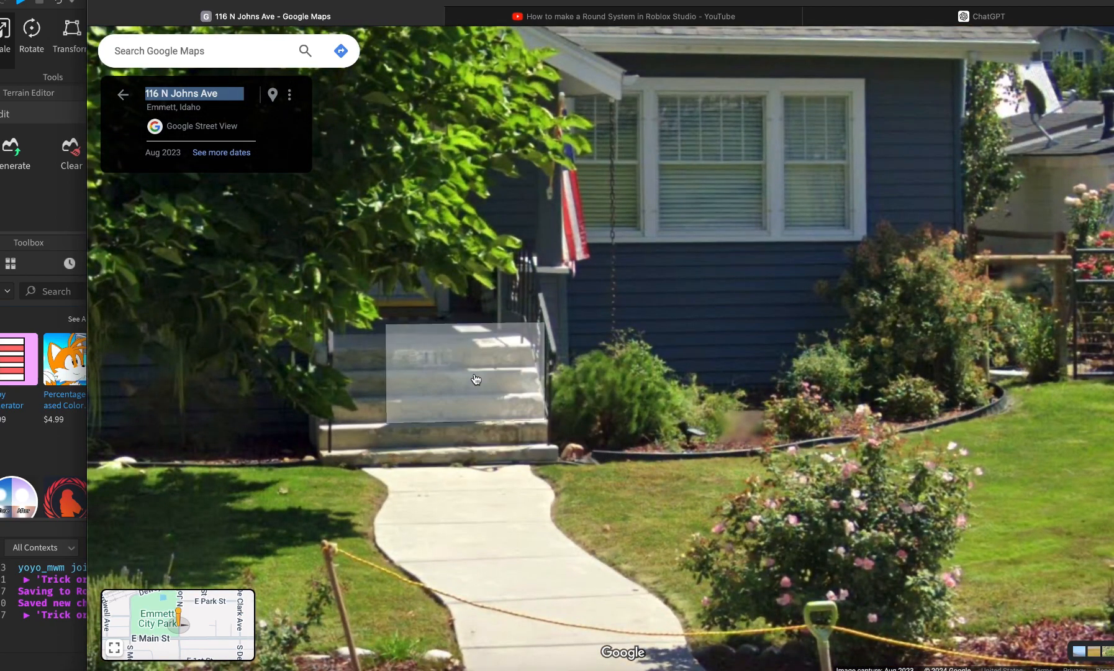
pyautogui.press('super+Tab')
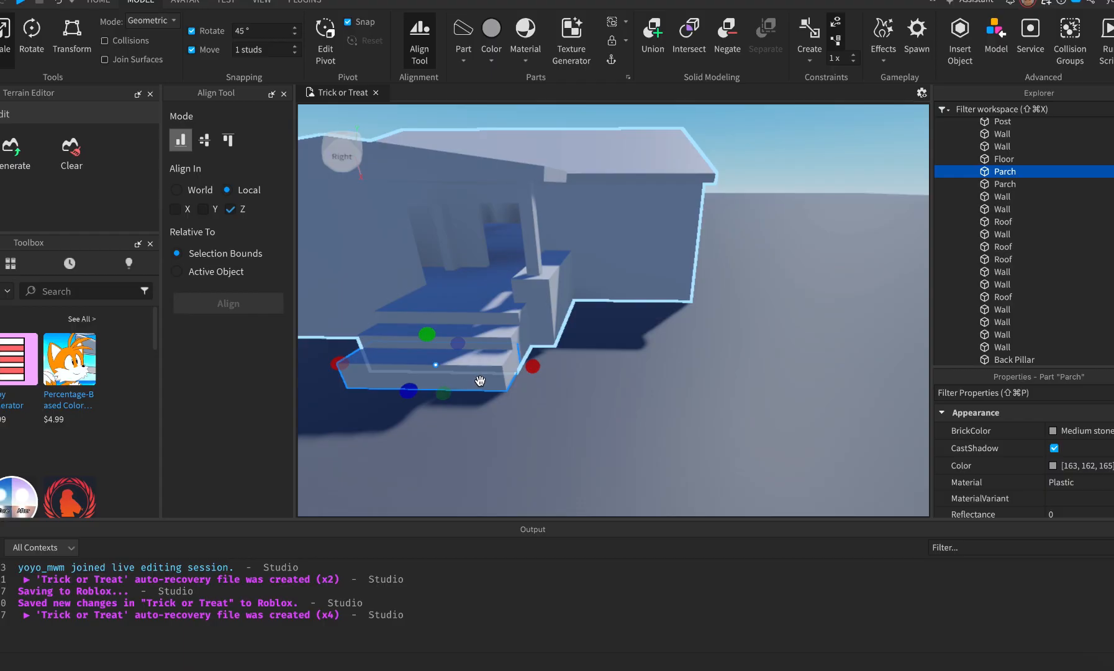
# Duplicate the Parch step block, lower and push out each copy, and make the new step thinner.
pyautogui.press('super+d')
pyautogui.press('super+2')
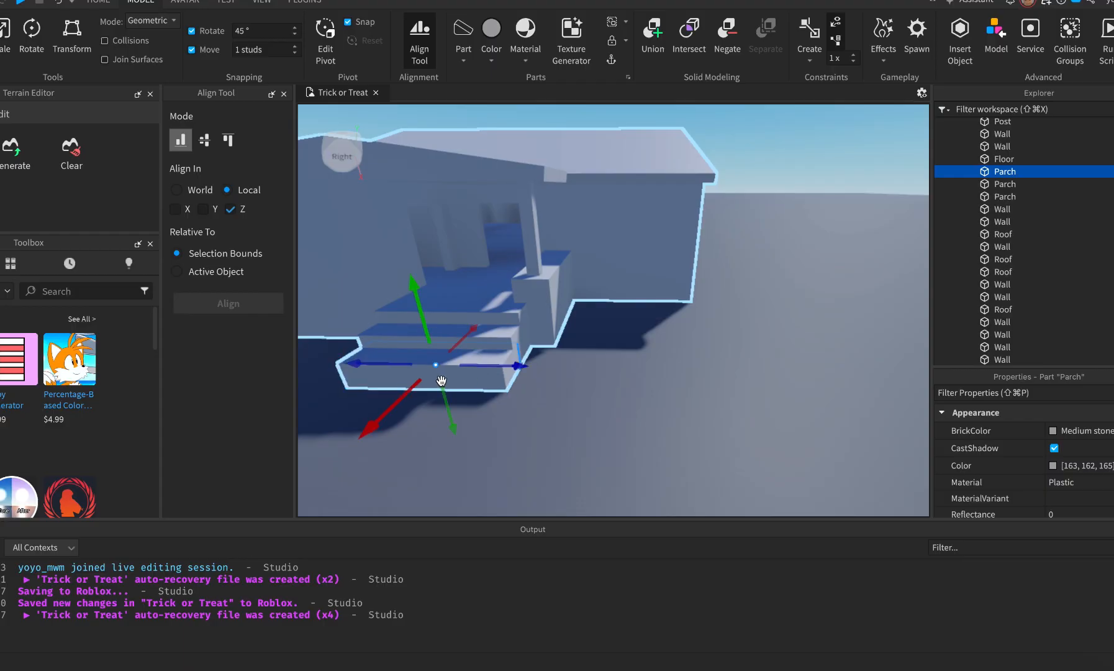
pyautogui.click(395, 413)
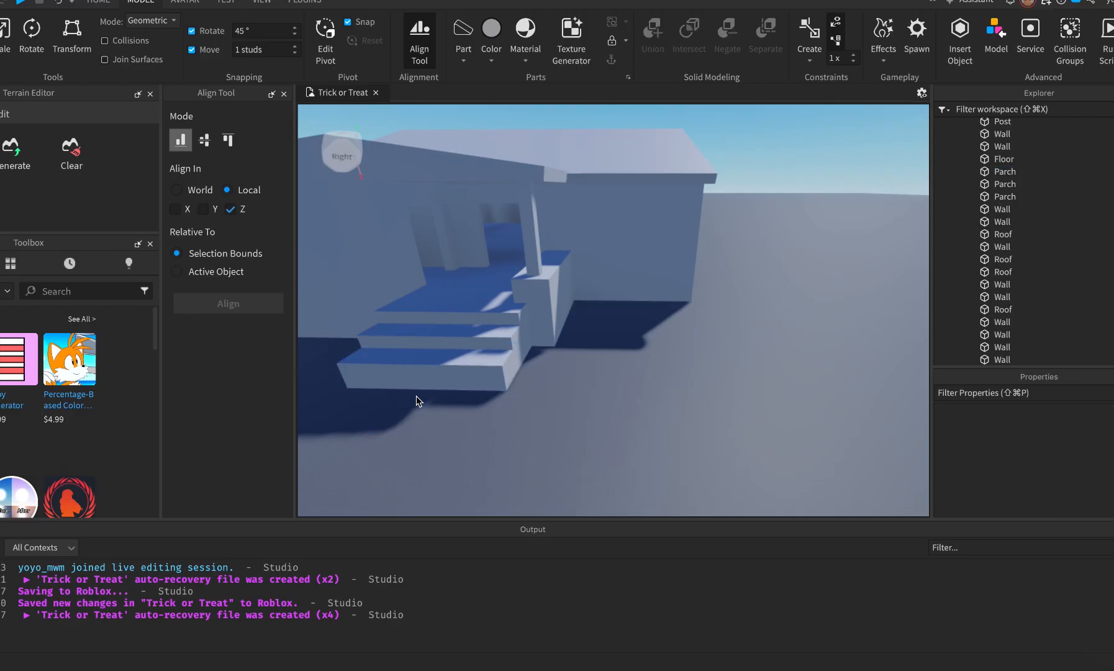
pyautogui.click(440, 376)
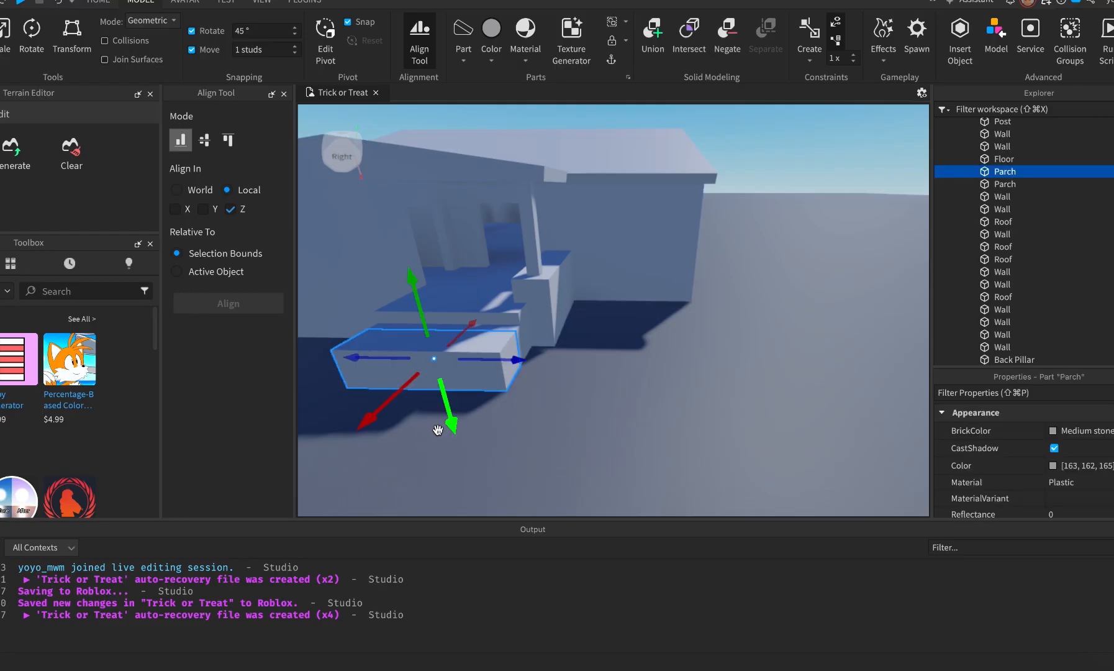
pyautogui.moveTo(438, 429); pyautogui.dragTo(438, 433)
pyautogui.hotkey('ctrl', 'd')
pyautogui.moveTo(392, 407); pyautogui.dragTo(379, 414)
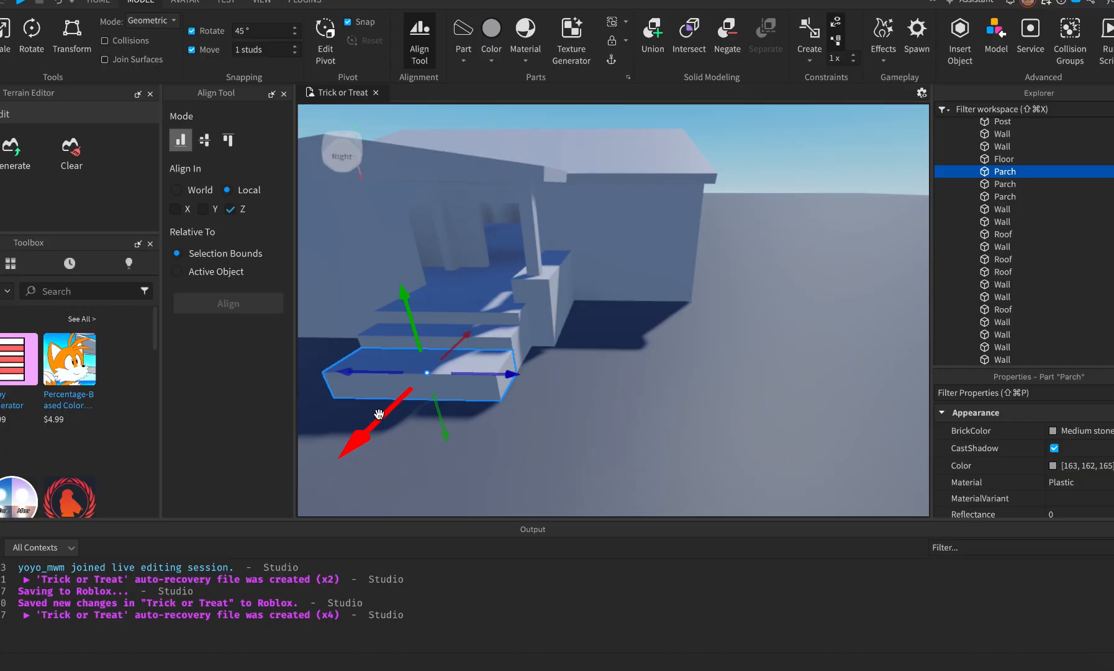
pyautogui.hotkey('ctrl', '3')
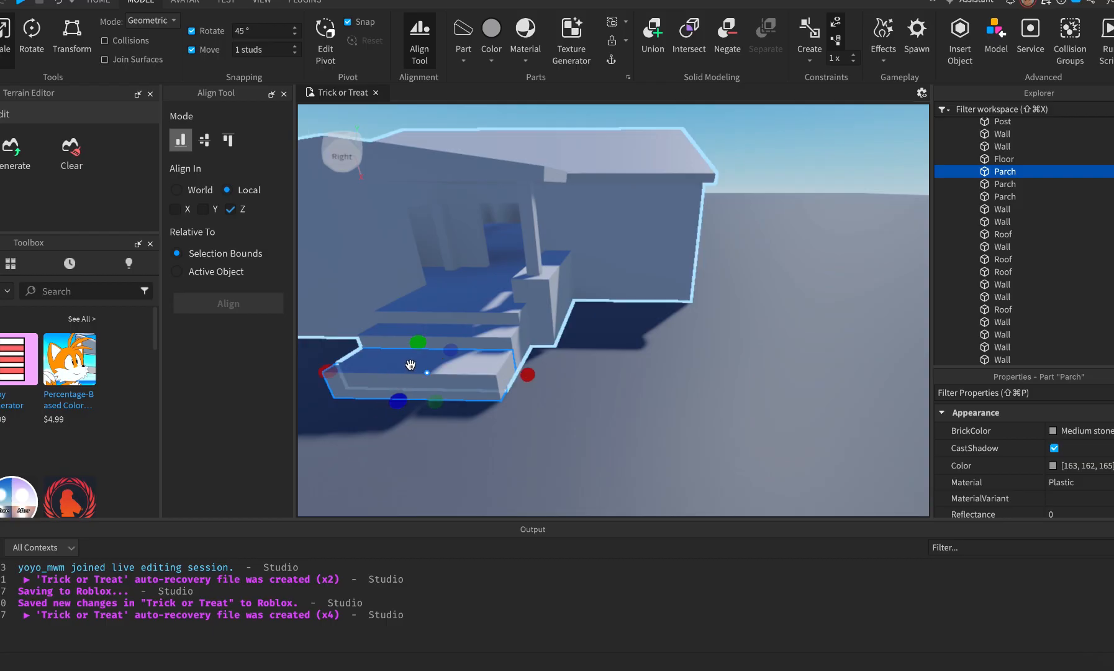
pyautogui.moveTo(420, 343); pyautogui.dragTo(422, 355)
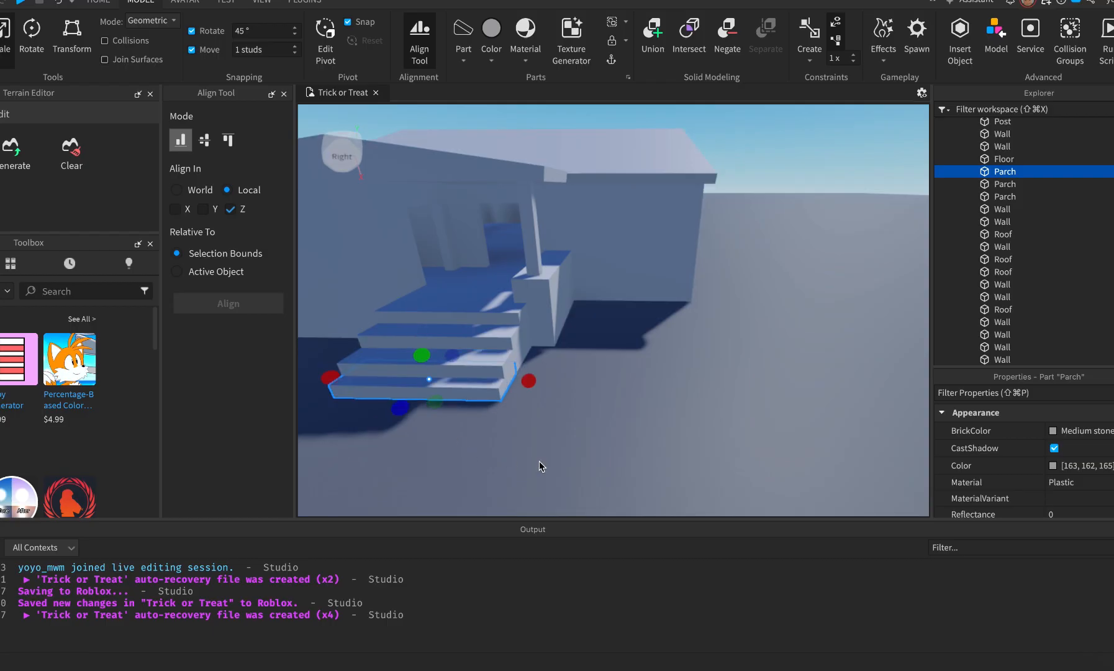
# Slide a side piece beside the stairs, then duplicate it and shift the copy further left.
pyautogui.moveTo(623, 432); pyautogui.dragTo(626, 431, button='right')
pyautogui.press('d')
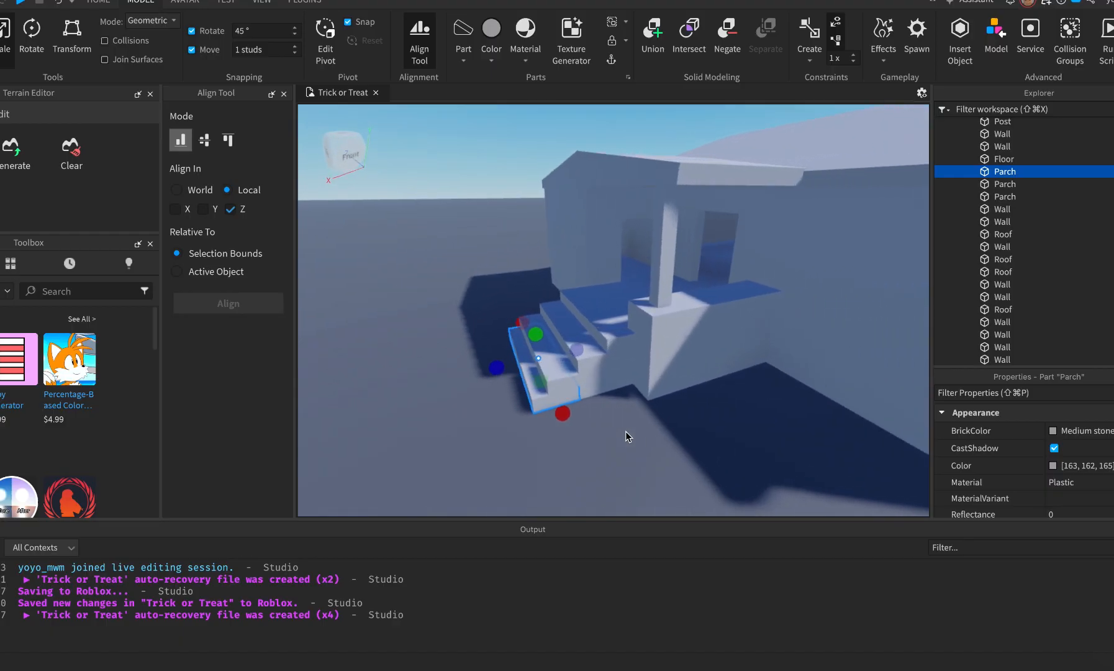
pyautogui.hotkey('ctrl', '1')
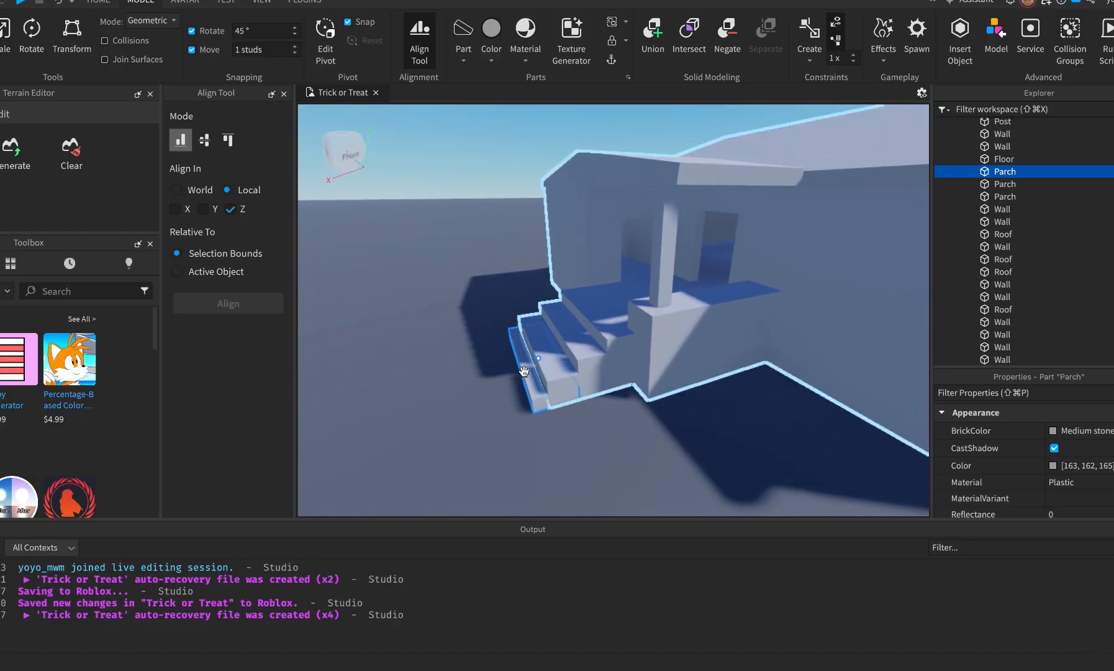
pyautogui.hotkey('ctrl', '2')
pyautogui.moveTo(483, 367); pyautogui.dragTo(467, 369)
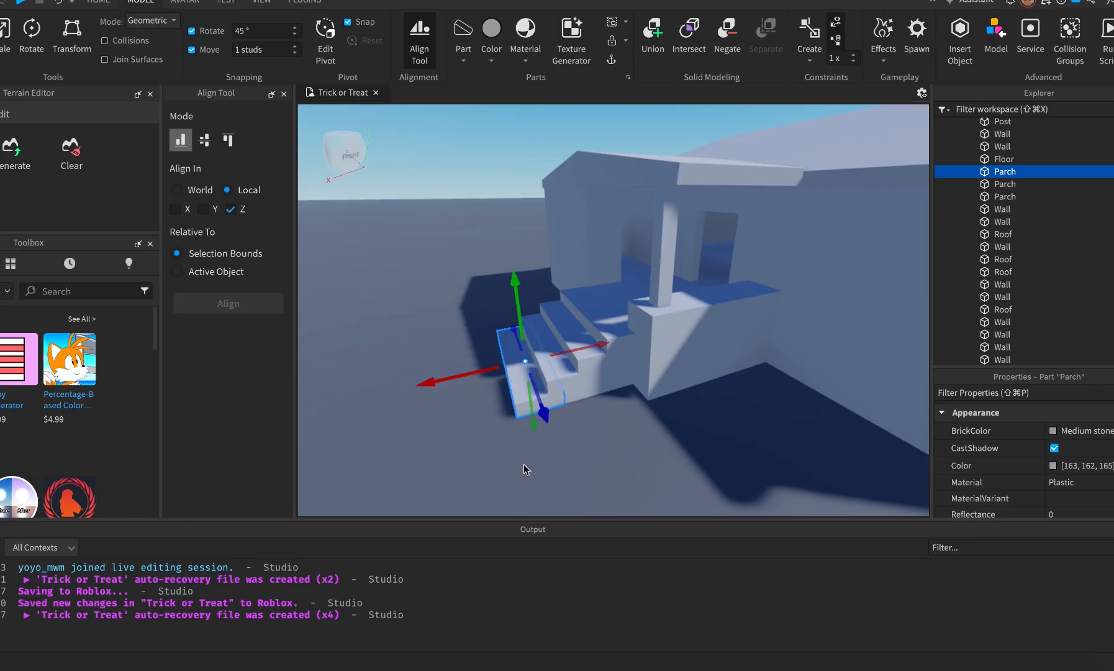
pyautogui.press('super+d')
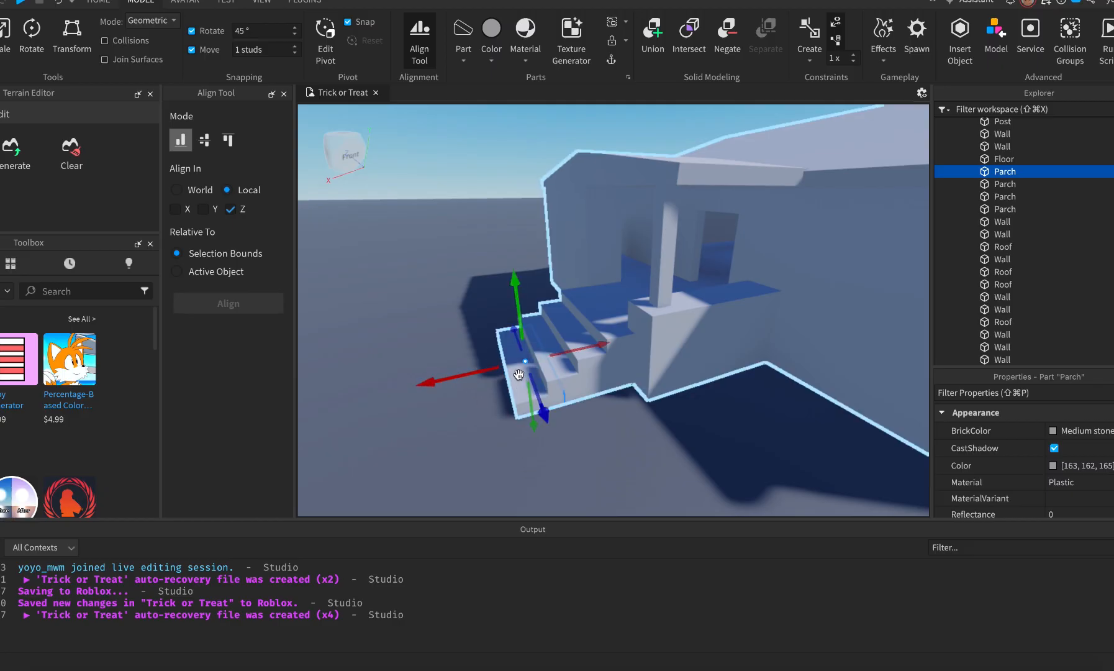
pyautogui.moveTo(472, 372); pyautogui.dragTo(448, 373)
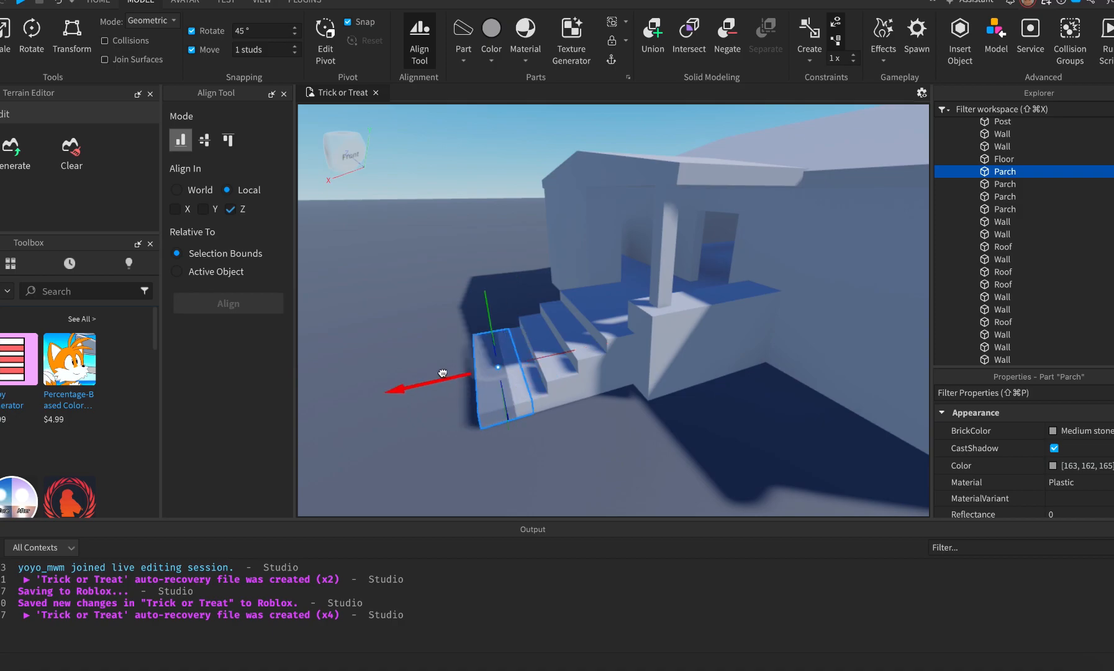
pyautogui.press('super+3')
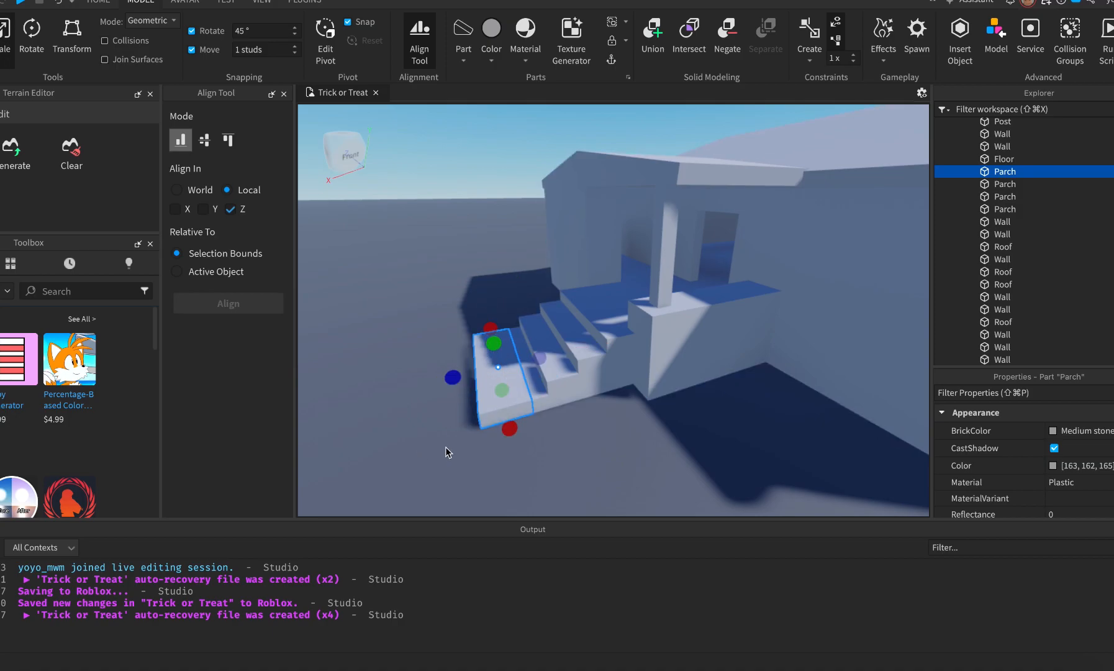
pyautogui.press('super+2')
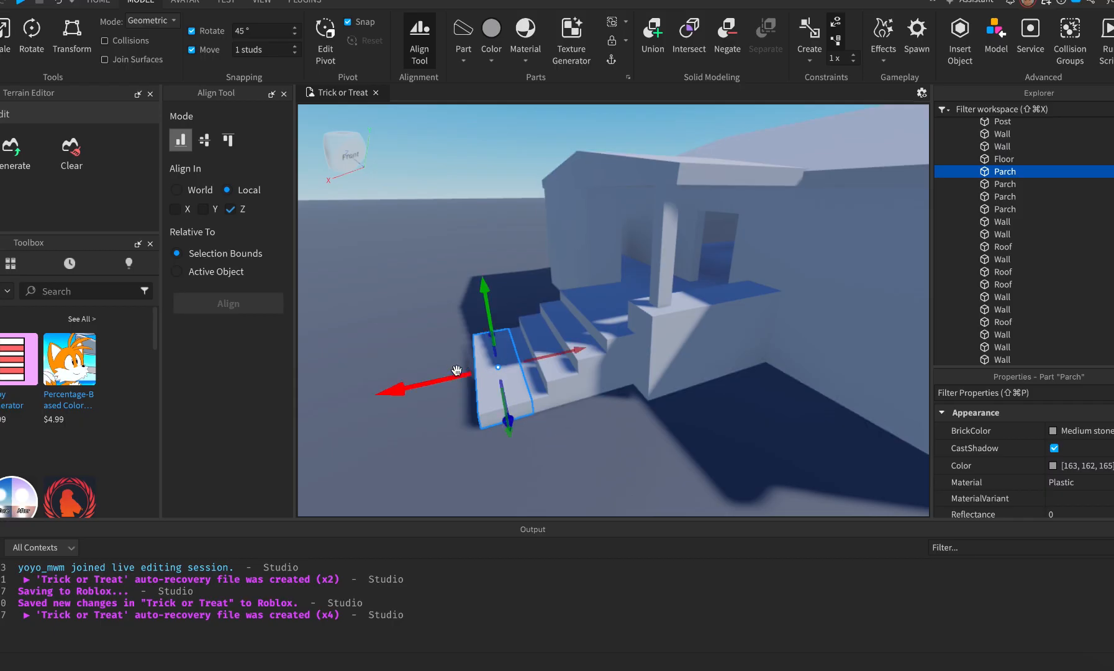
pyautogui.moveTo(442, 379); pyautogui.dragTo(426, 378)
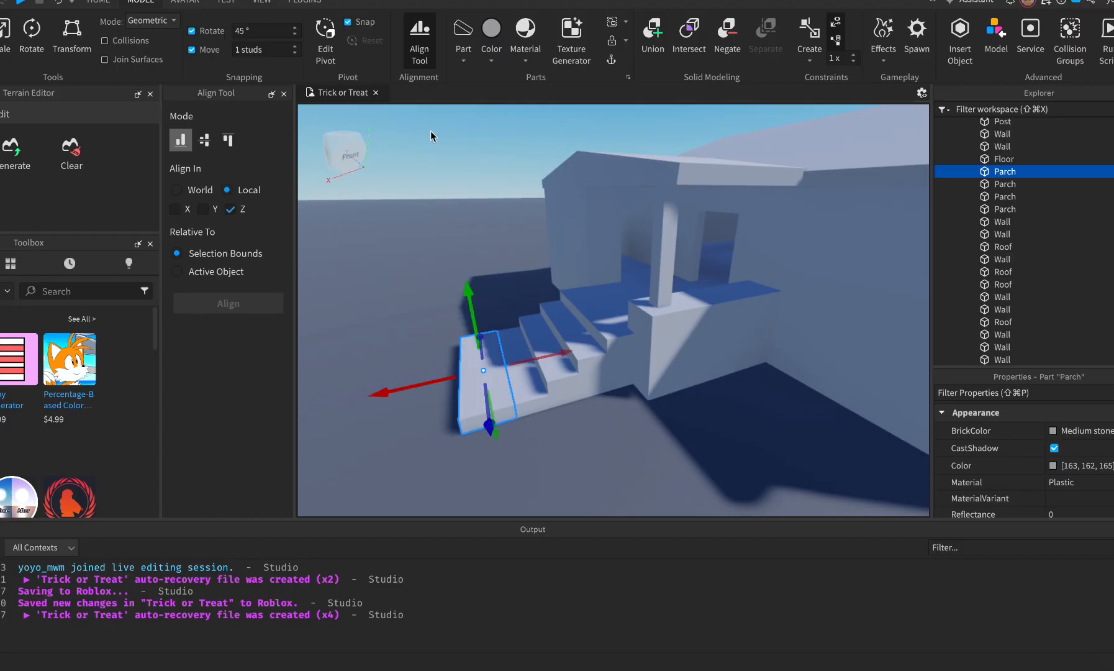
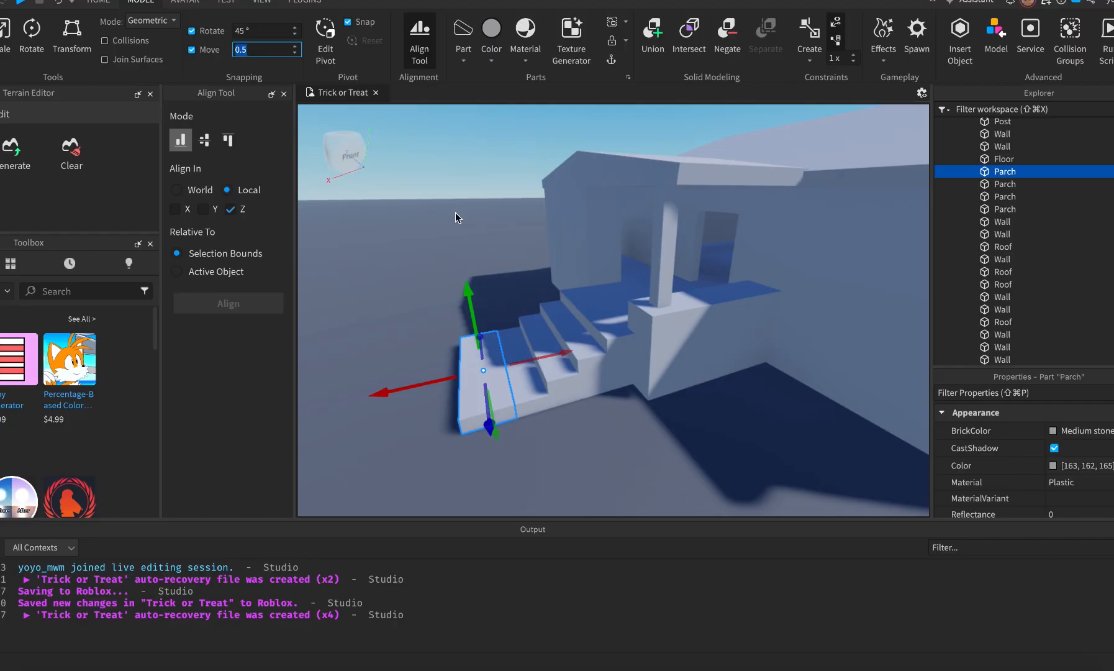
# Commit 0.5-stud move snapping and scale the bottom Parch step much thinner.
pyautogui.press('Return')
pyautogui.press('super+3')
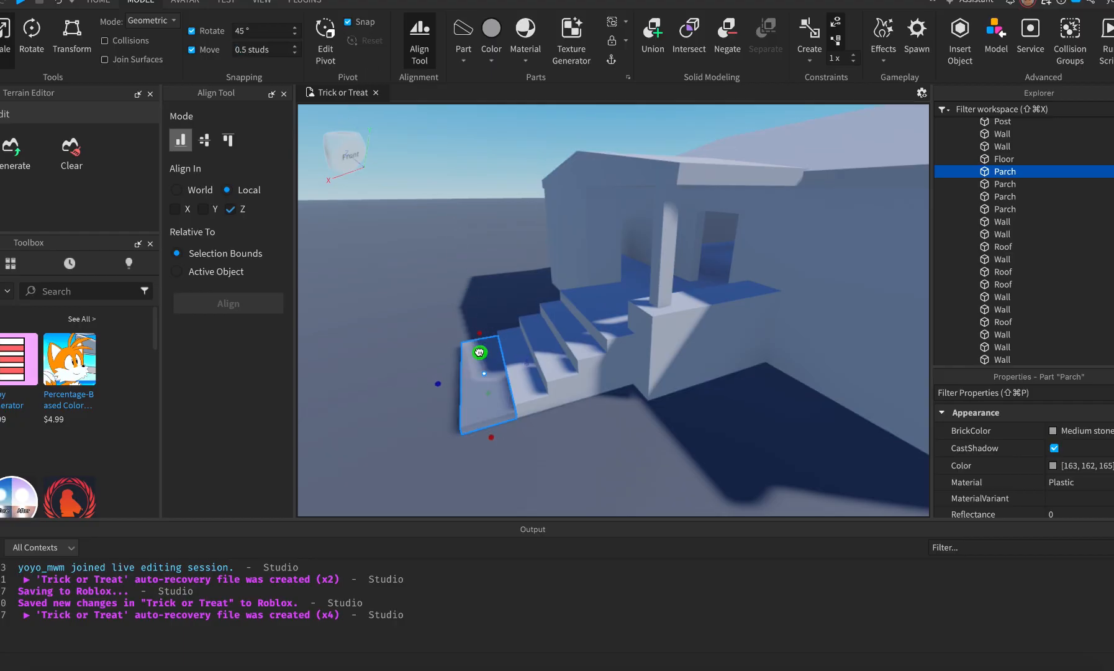
pyautogui.moveTo(438, 383); pyautogui.dragTo(461, 380)
pyautogui.click(439, 384)
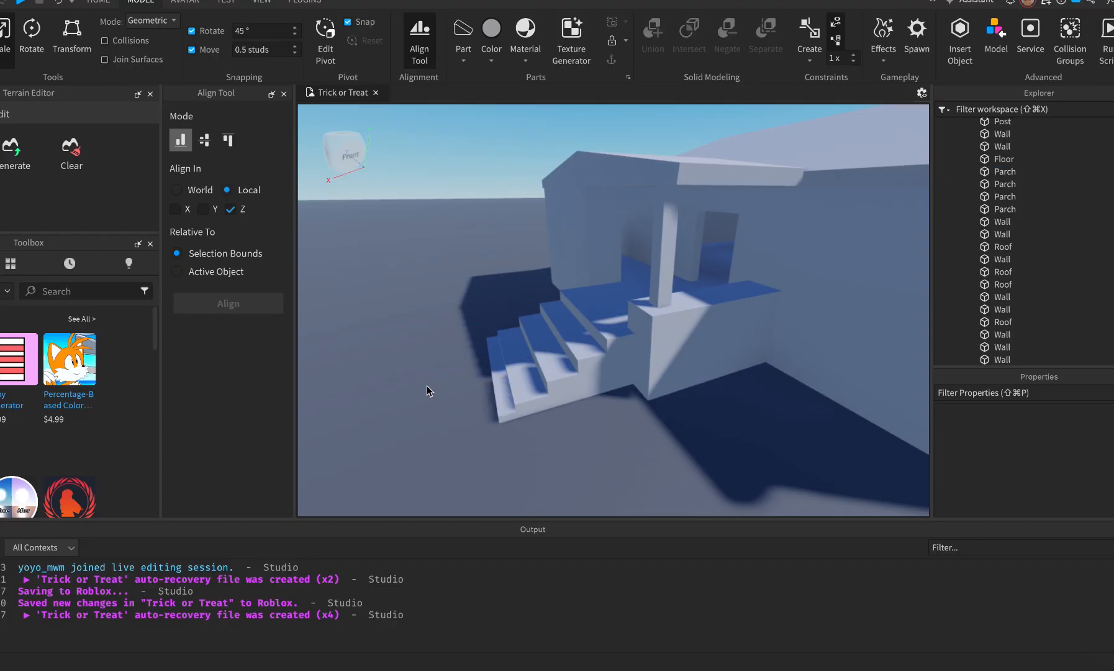
# Compare the thinned step against the Street View reference photo.
pyautogui.press('super+Tab')
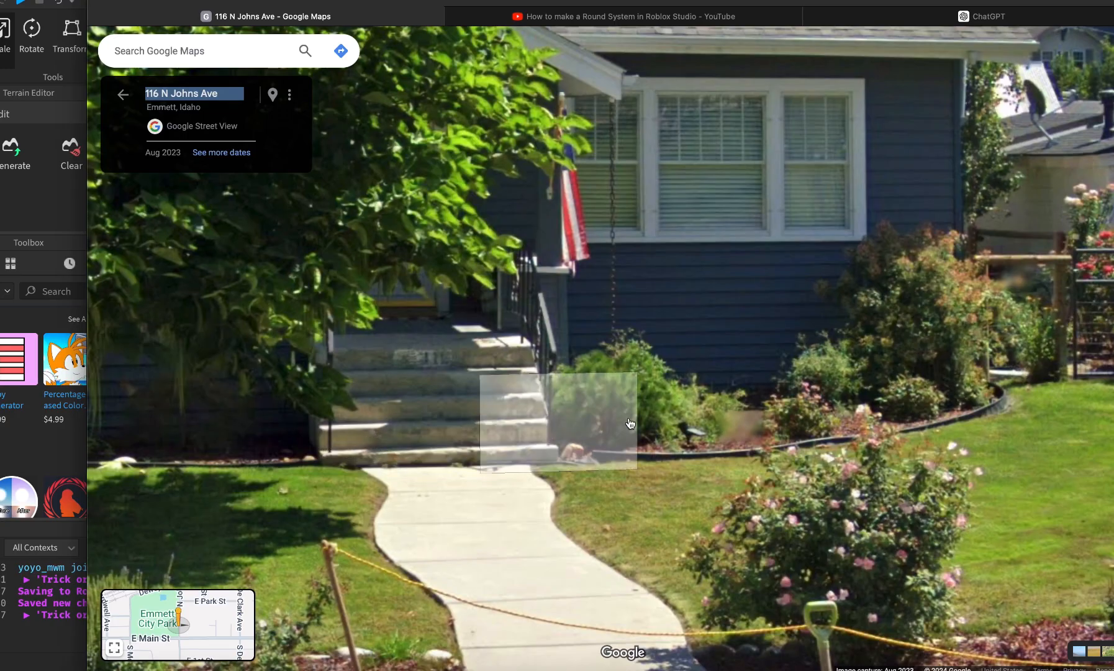
pyautogui.press('super+Tab')
pyautogui.moveTo(459, 435); pyautogui.dragTo(459, 436, button='right')
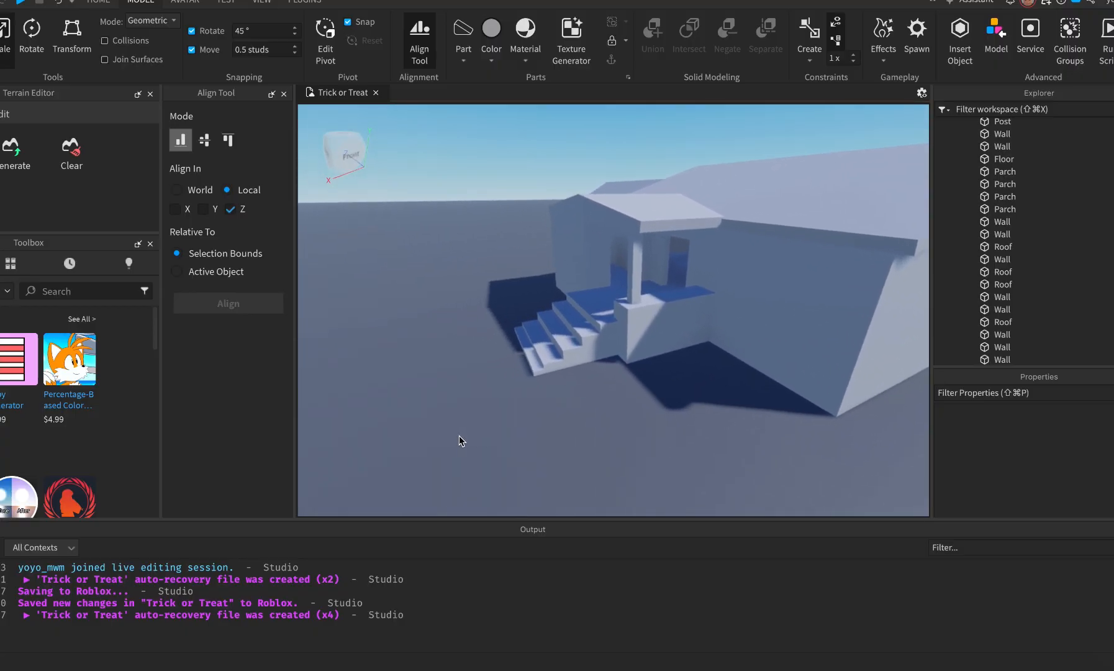
# Check the reference photo and nudge a stair step part sideways.
pyautogui.press('super+Tab')
pyautogui.press('super+Tab')
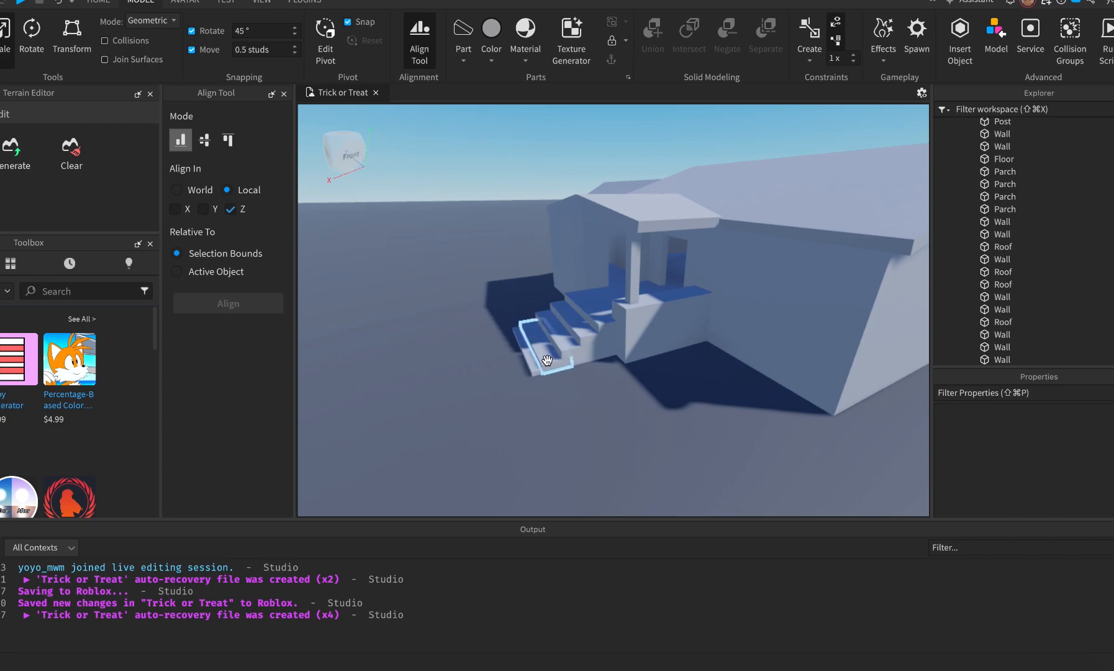
pyautogui.click(584, 350)
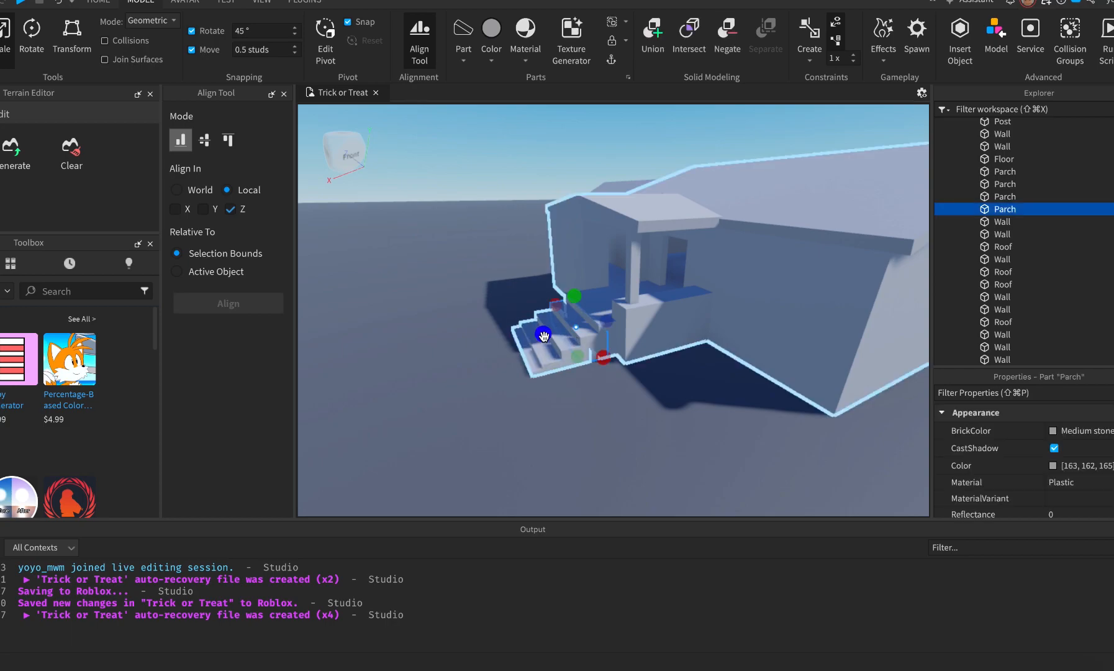
pyautogui.moveTo(543, 336); pyautogui.dragTo(548, 335)
pyautogui.click(608, 399)
pyautogui.scroll(5, 607, 399)
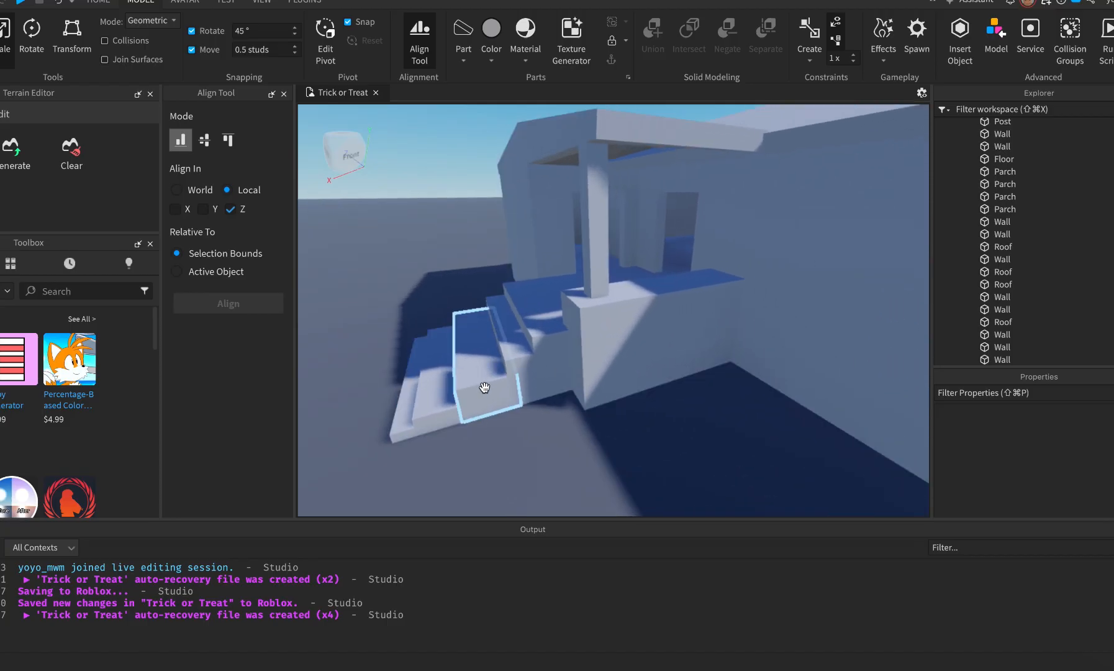
# Reselect the lower step and undo the recent resizes, restoring its narrow strip.
pyautogui.click(484, 388)
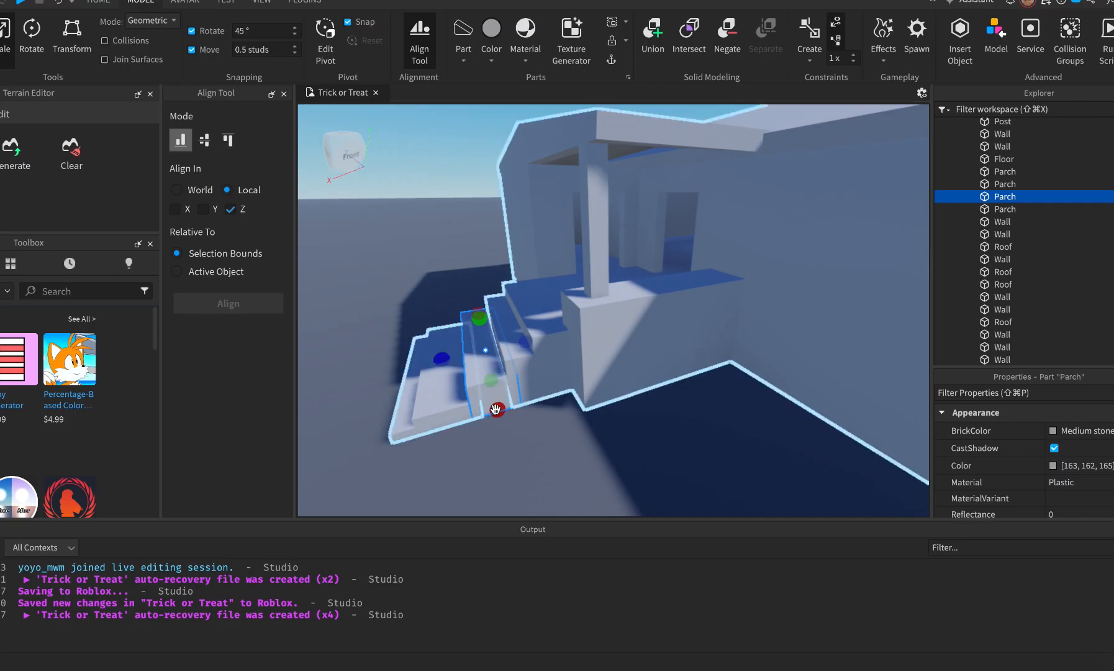
pyautogui.click(523, 437)
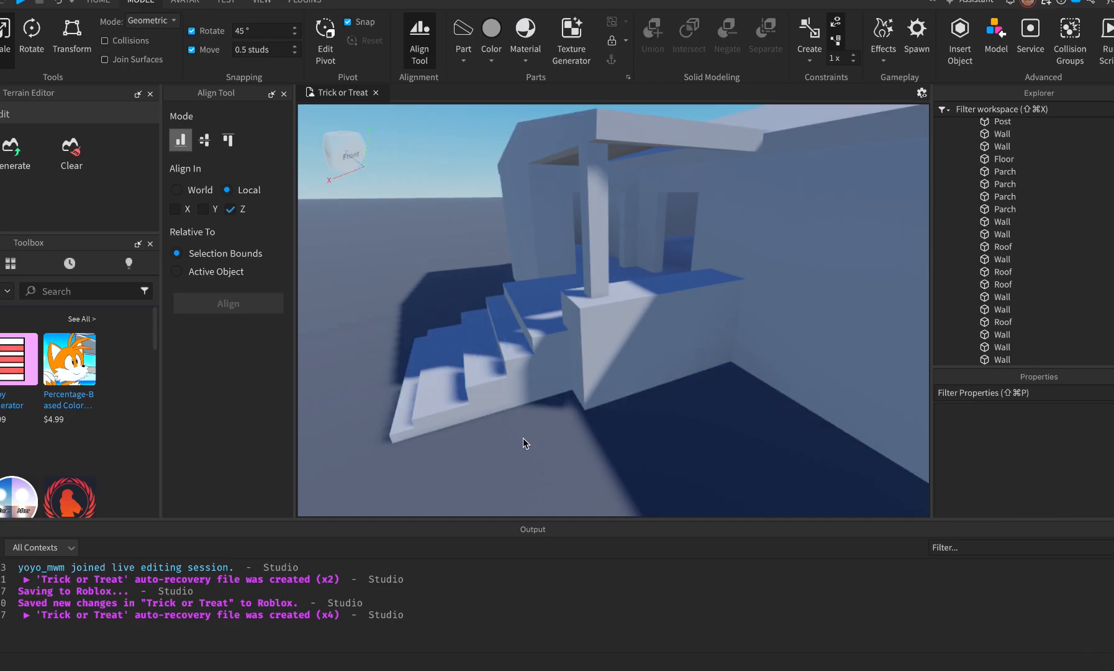
pyautogui.click(485, 377)
pyautogui.press('super+z')
pyautogui.press('super+z')
pyautogui.press('super+z')
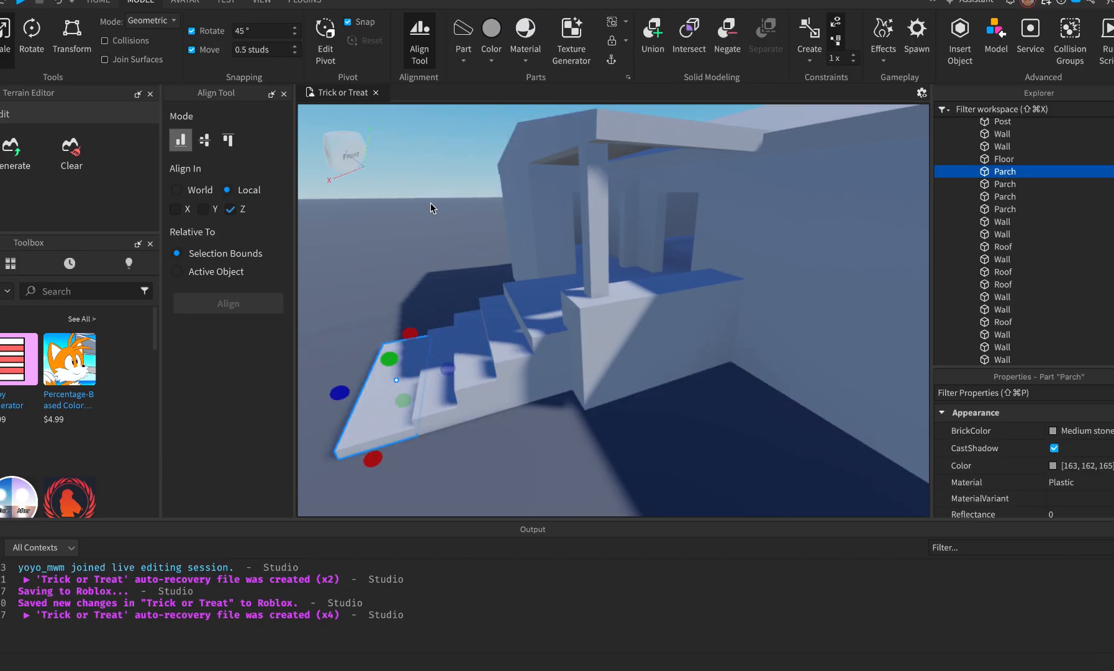
pyautogui.press('super+z')
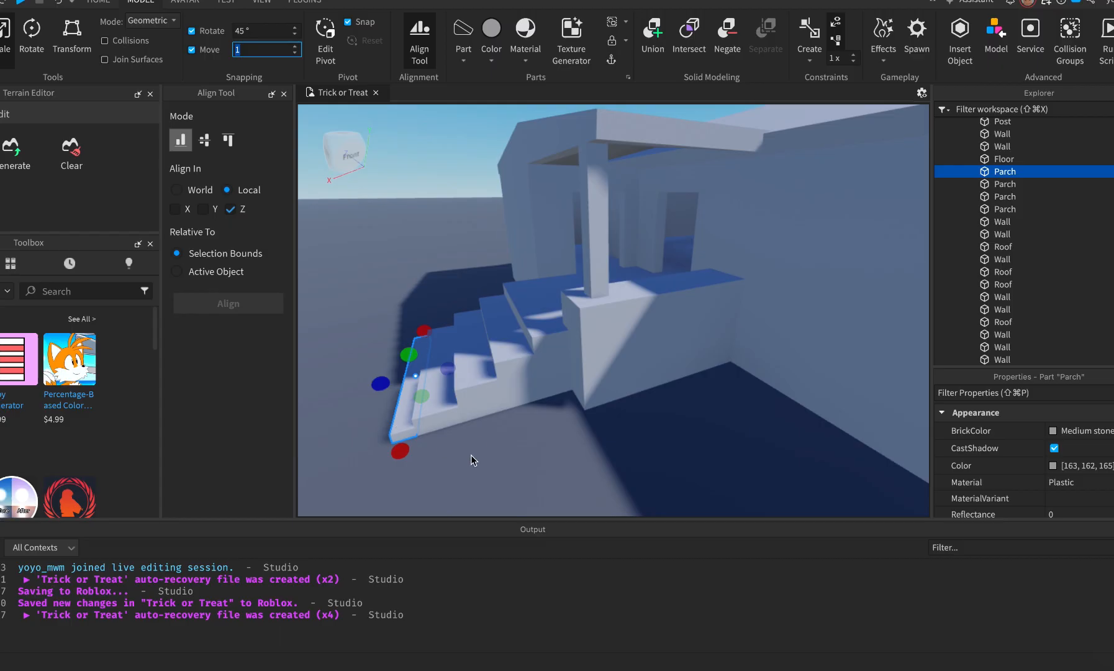
# Scale the upper Parch steps narrower toward the house wall.
pyautogui.click(514, 358)
pyautogui.moveTo(466, 347); pyautogui.dragTo(479, 345)
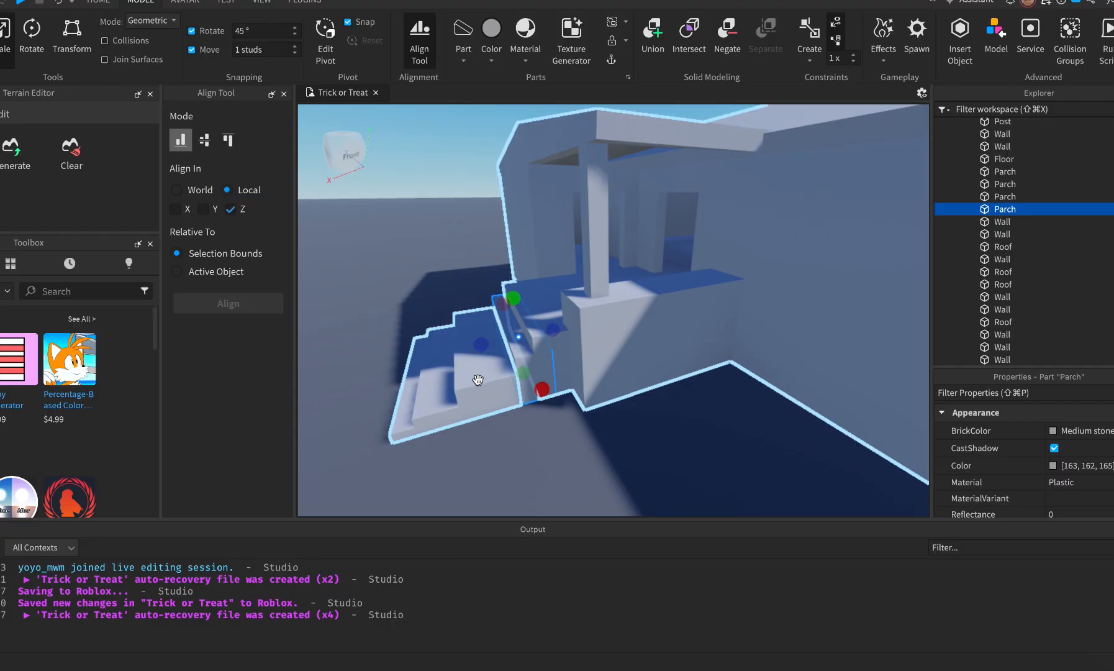
pyautogui.click(473, 357)
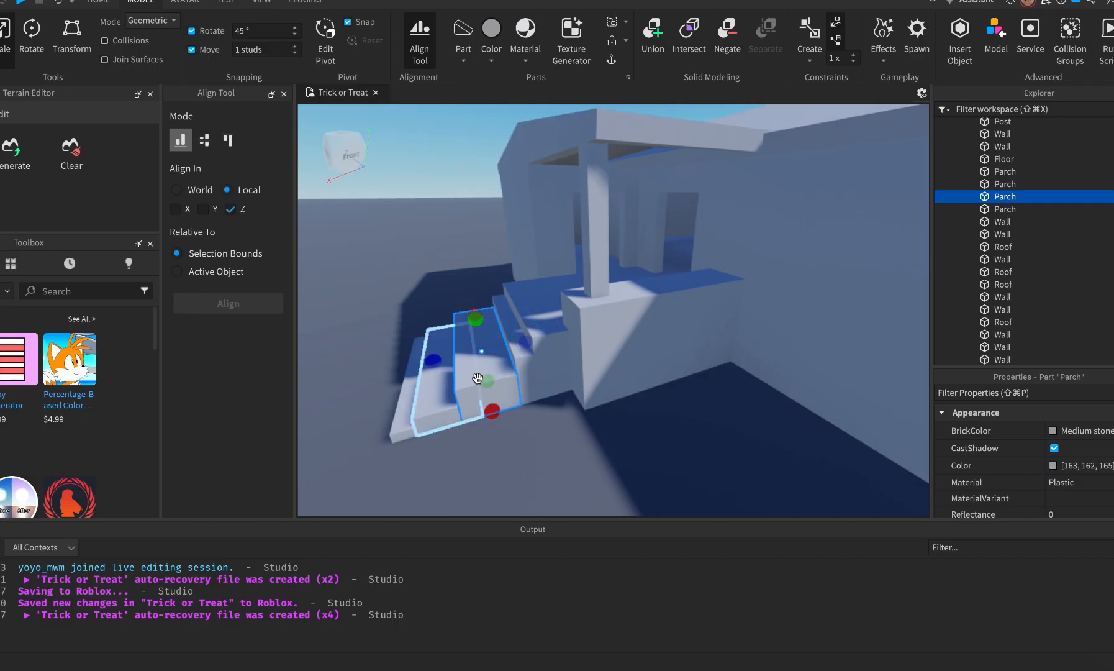
pyautogui.click(540, 455)
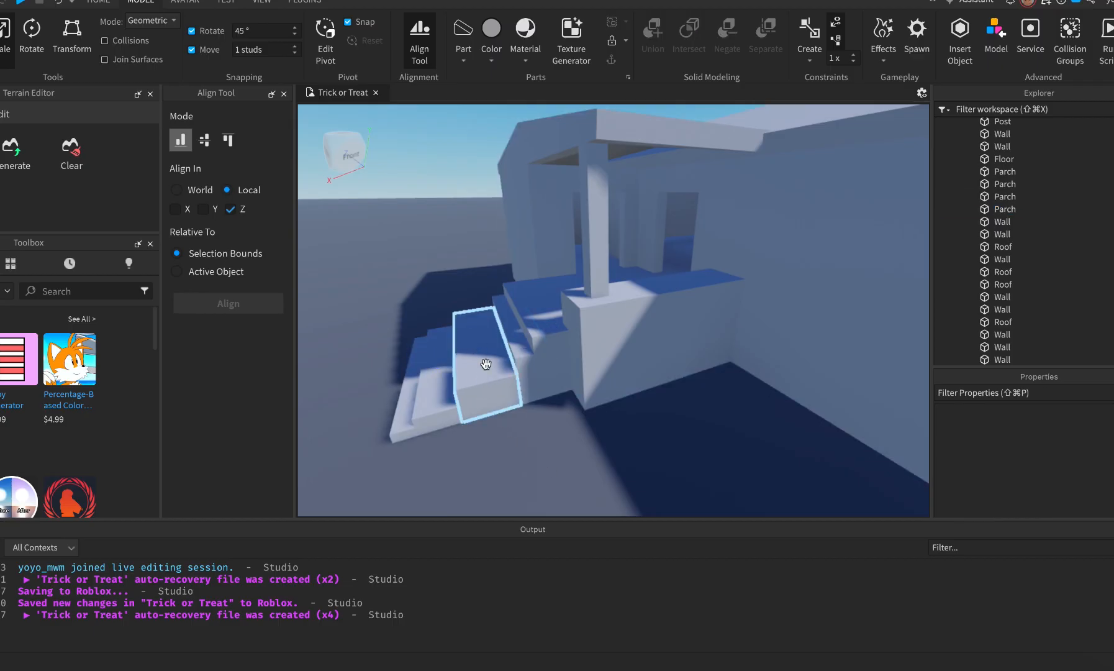
pyautogui.click(463, 353)
pyautogui.moveTo(438, 361); pyautogui.dragTo(453, 360)
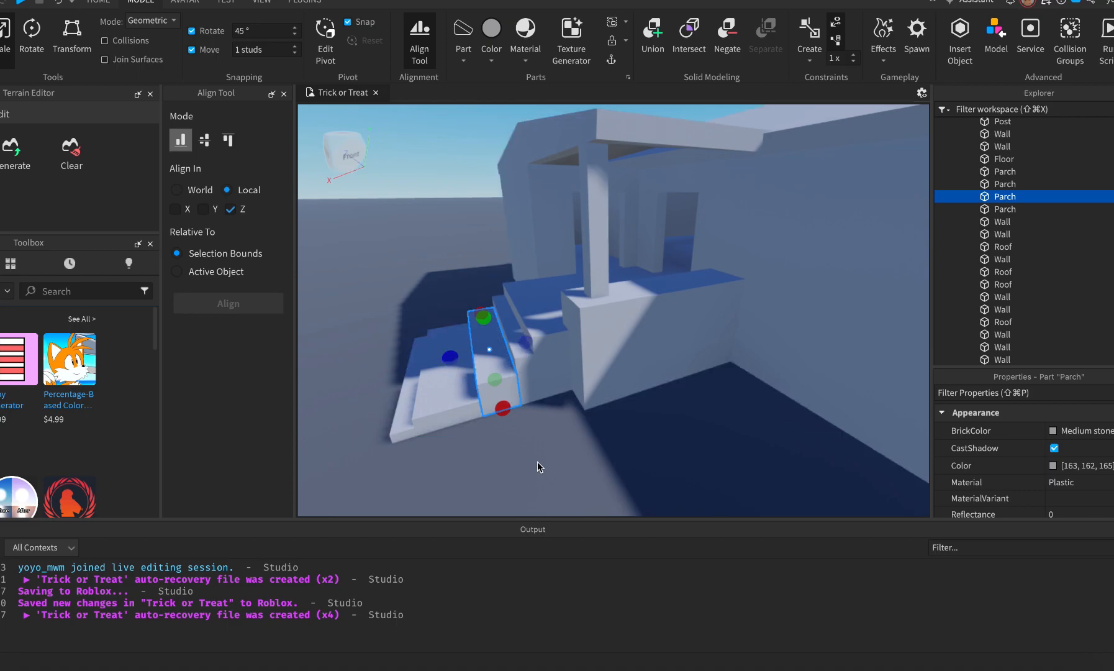
pyautogui.hotkey('ctrl', '1')
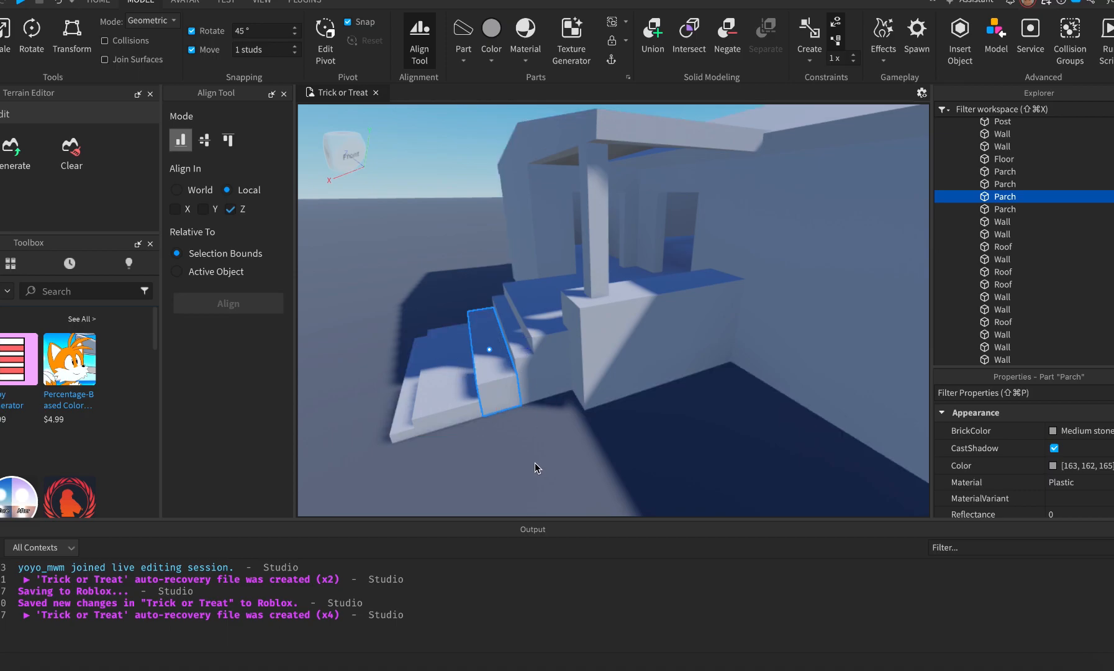
# Move the lower step right and slide its neighbouring step left.
pyautogui.click(440, 388)
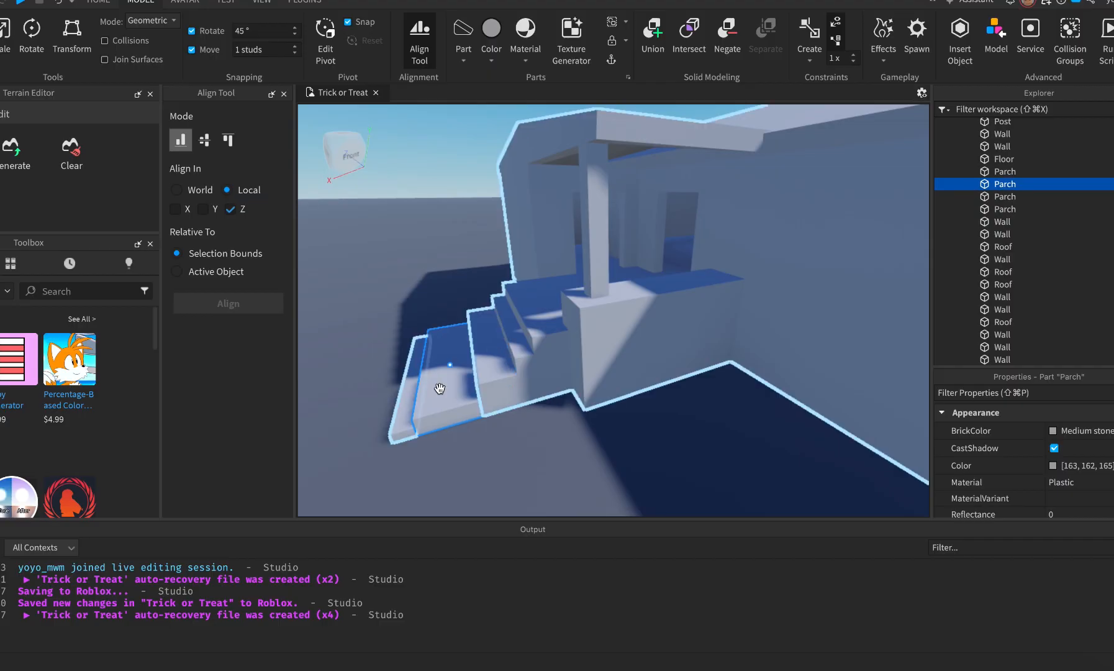
pyautogui.hotkey('ctrl', '2')
pyautogui.moveTo(398, 377); pyautogui.dragTo(425, 375)
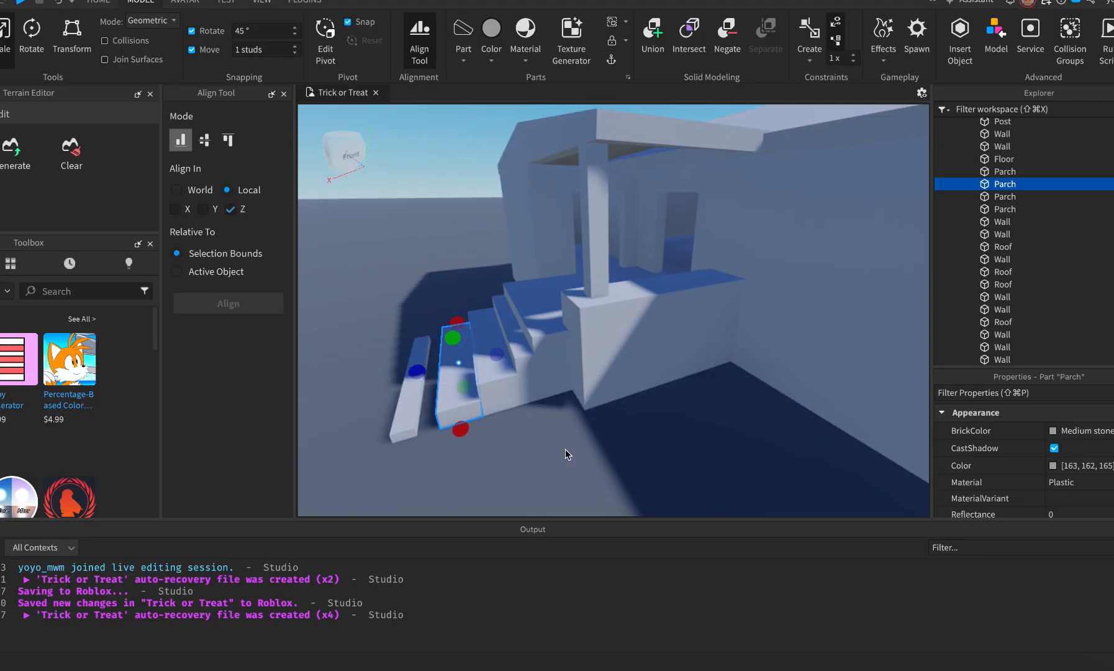
pyautogui.click(509, 346)
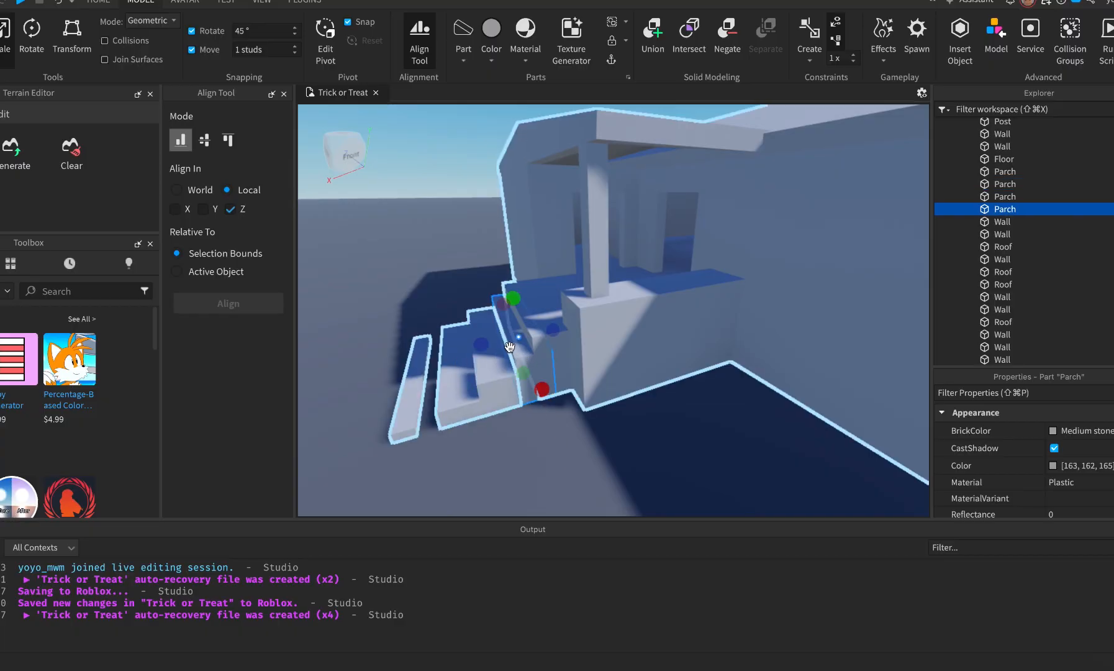
pyautogui.press('super+2')
pyautogui.press('super+2')
pyautogui.moveTo(470, 349); pyautogui.dragTo(459, 351)
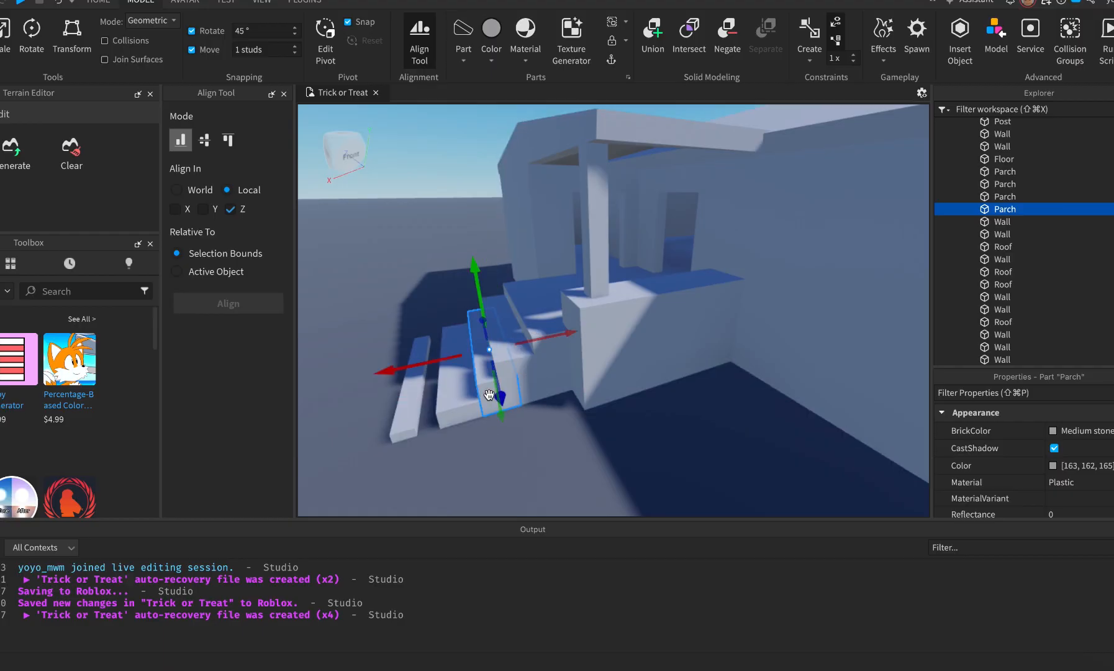
# Slide the remaining steps left to close the gaps, then review the staircase.
pyautogui.click(491, 395)
pyautogui.moveTo(433, 363); pyautogui.dragTo(419, 362)
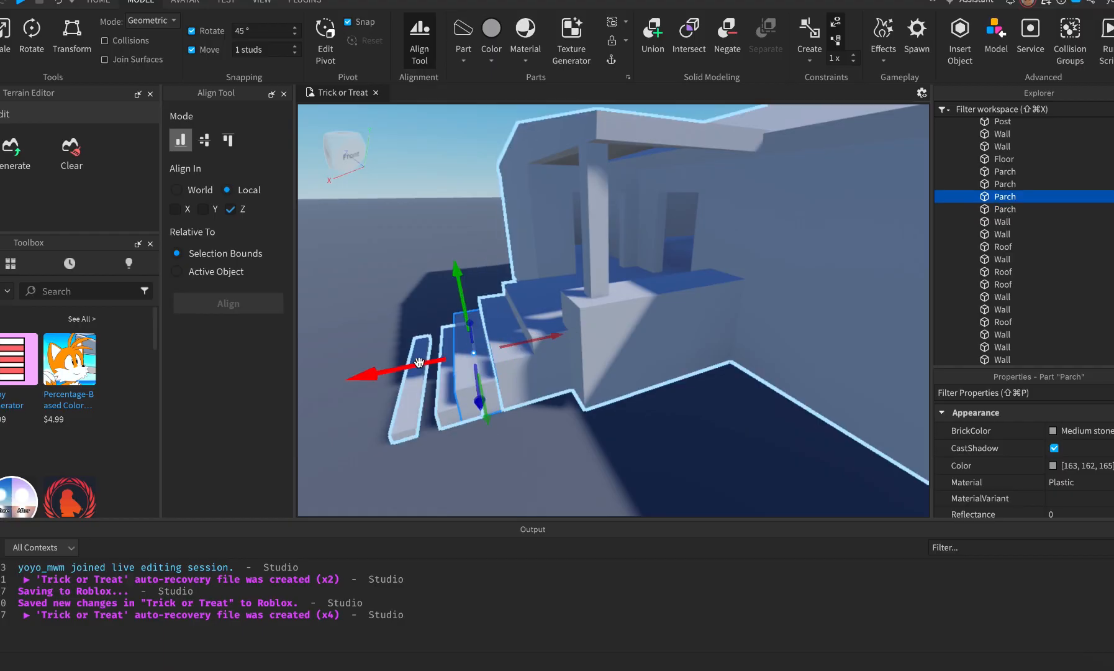
pyautogui.click(444, 412)
pyautogui.click(448, 417)
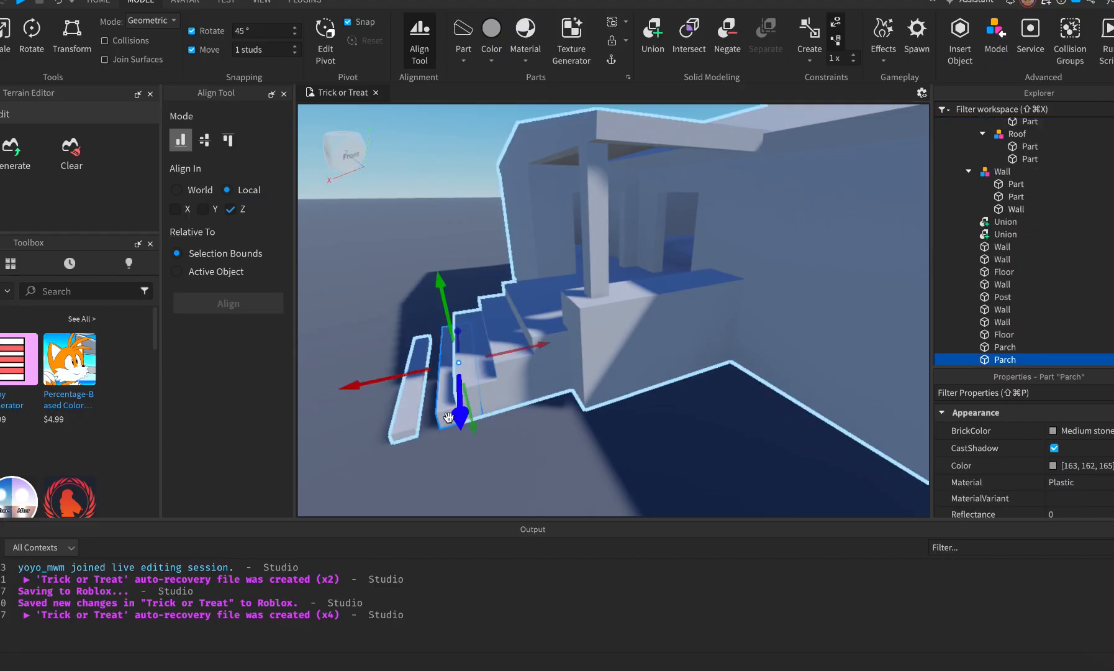
pyautogui.moveTo(388, 377); pyautogui.dragTo(372, 380)
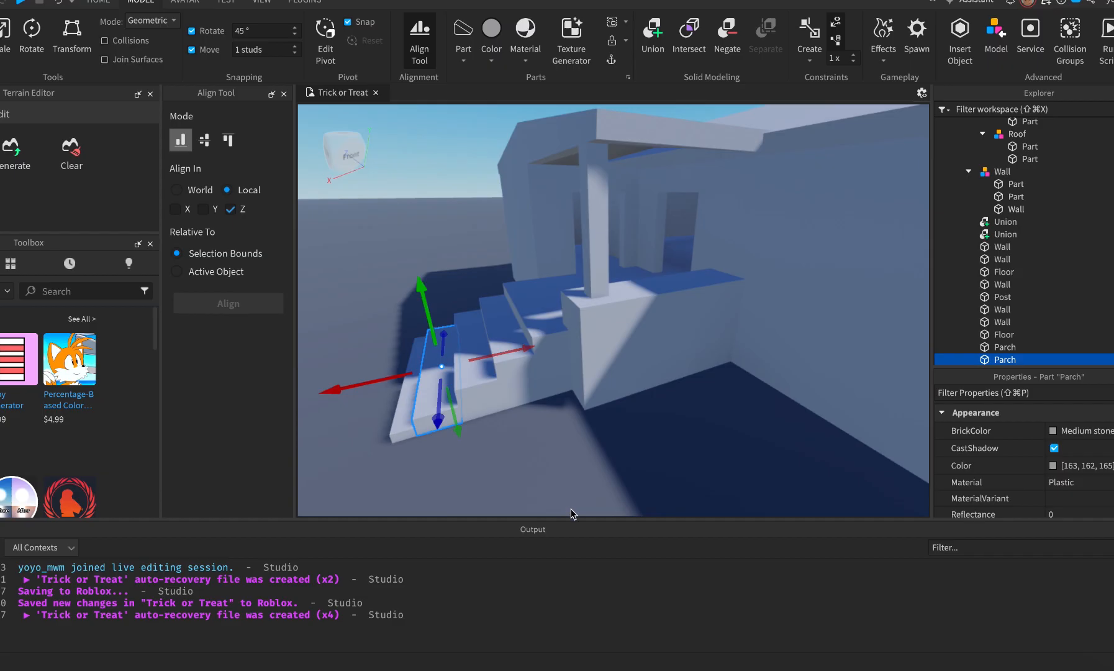
pyautogui.click(561, 484)
pyautogui.scroll(-4, 561, 481)
pyautogui.moveTo(561, 481); pyautogui.dragTo(560, 481, button='right')
pyautogui.scroll(4, 560, 481)
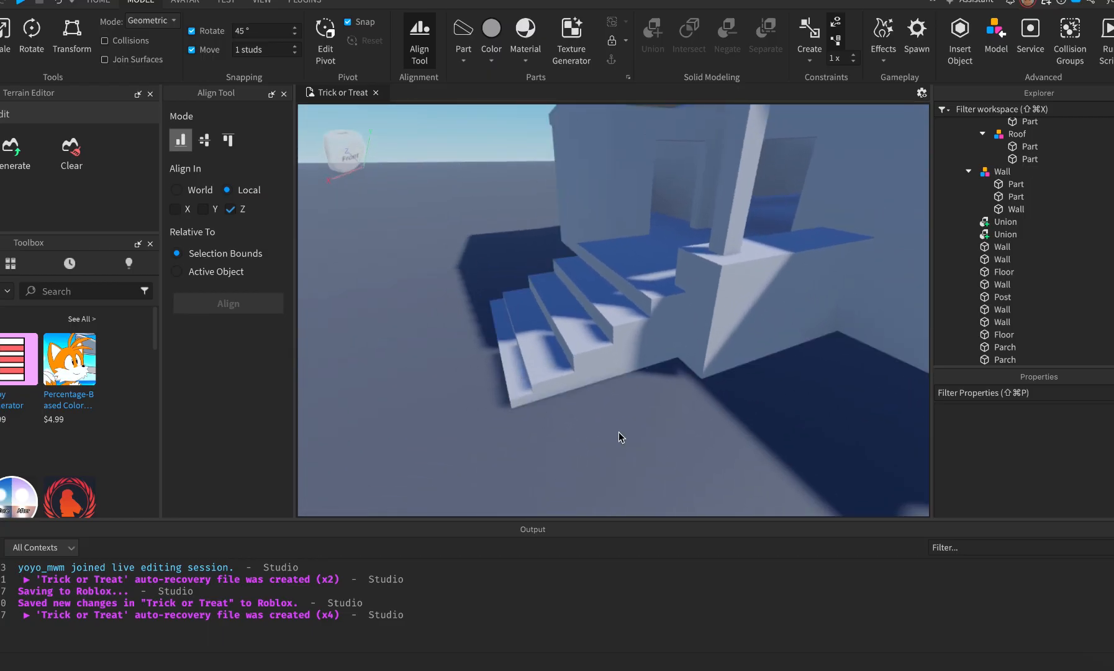
pyautogui.scroll(-4, 619, 432)
pyautogui.moveTo(620, 432); pyautogui.dragTo(620, 432, button='right')
pyautogui.scroll(-4, 619, 432)
pyautogui.scroll(3, 619, 432)
pyautogui.scroll(-3, 619, 433)
pyautogui.scroll(3, 619, 432)
pyautogui.scroll(-3, 619, 432)
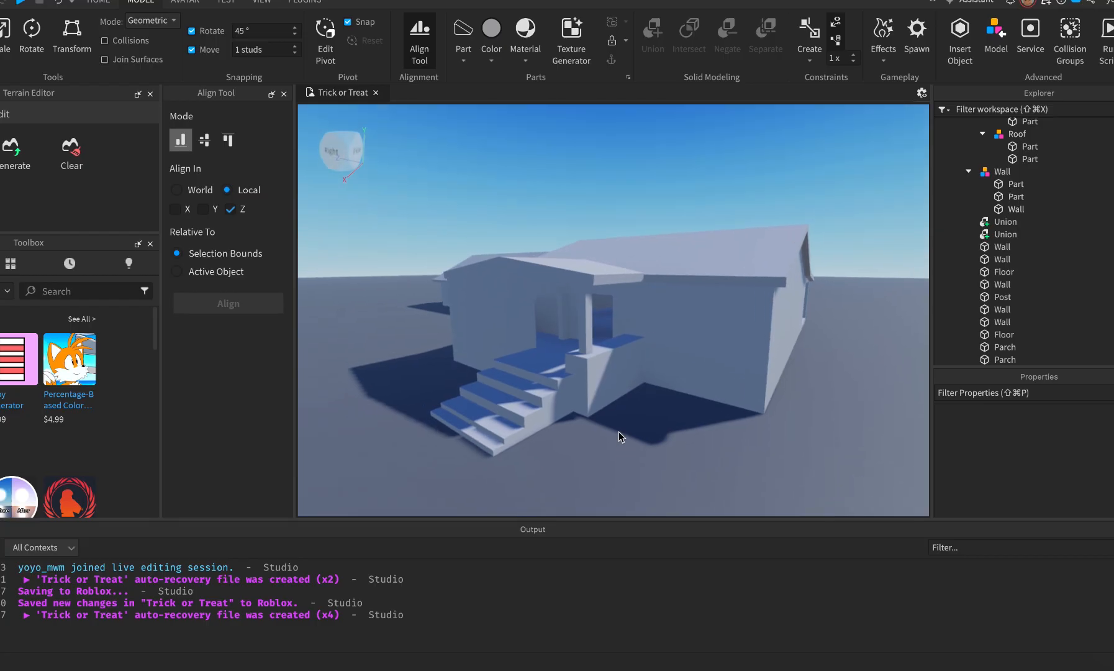
pyautogui.press('super+Tab')
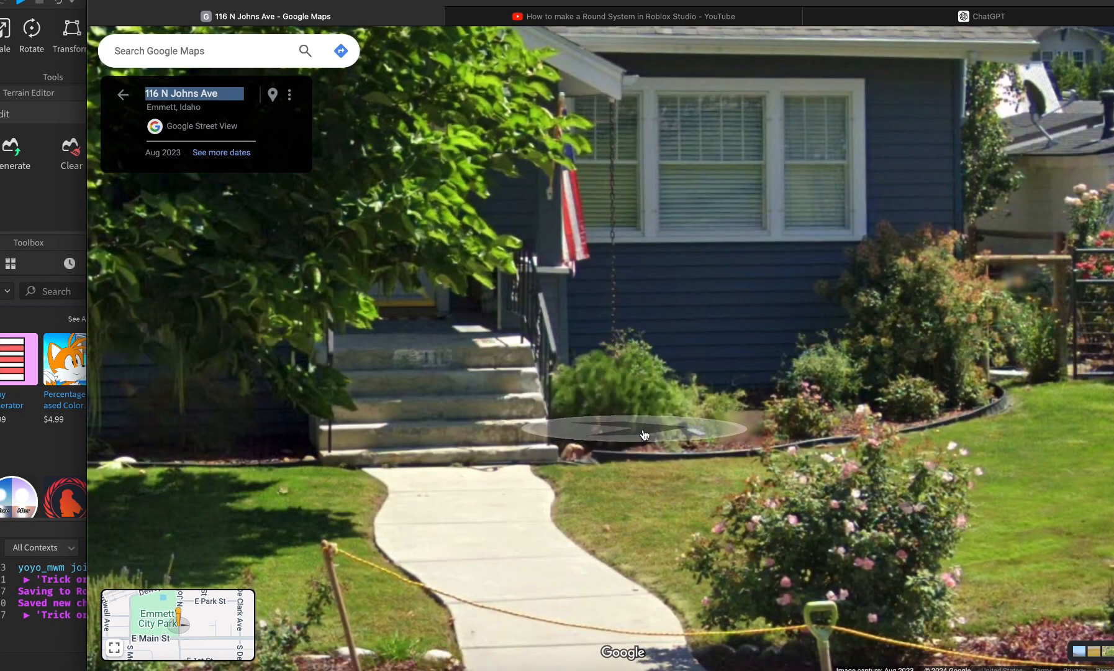
pyautogui.press('super+Tab')
pyautogui.press('super+Tab')
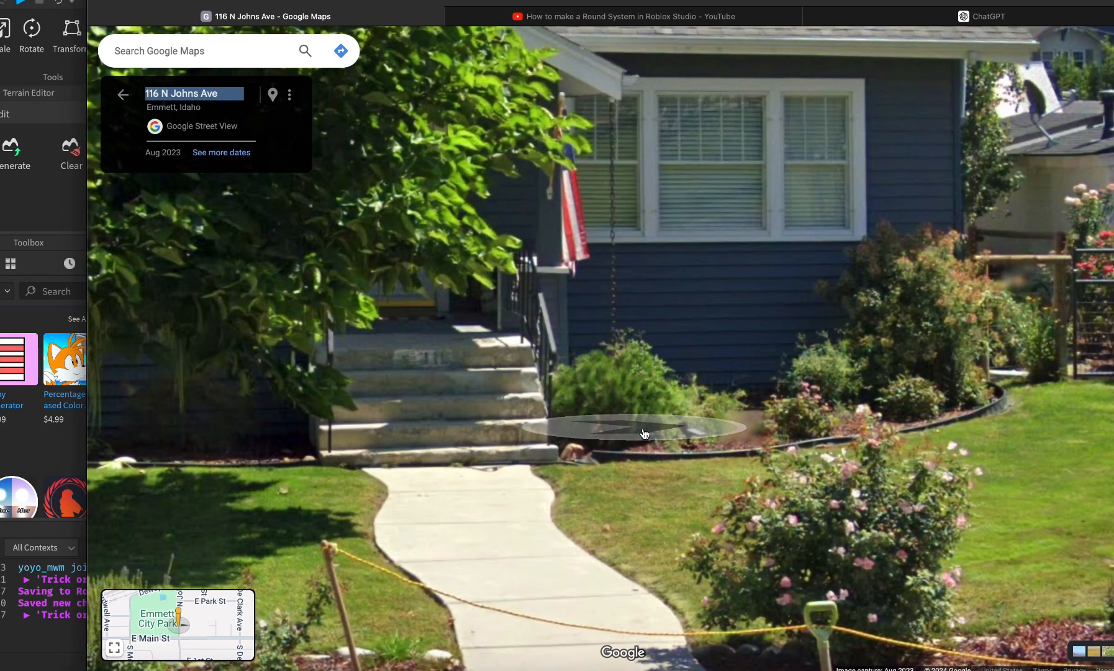
pyautogui.press('super+Tab')
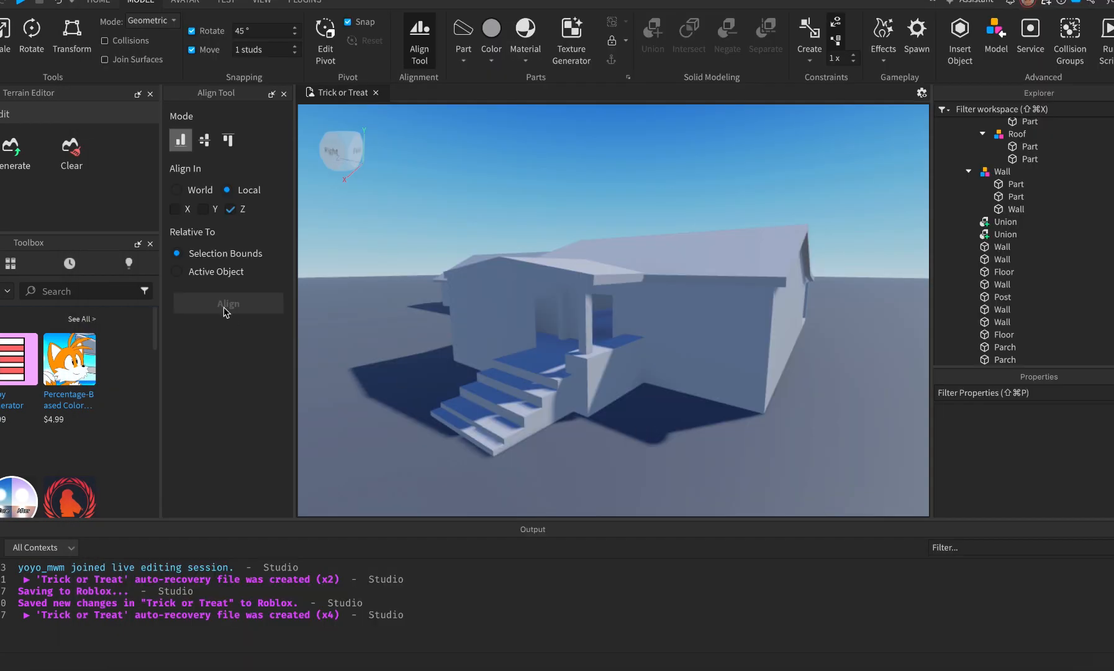
# Playtest with F5, run the avatar around to the front stairs, then stop the test.
pyautogui.press('F5')
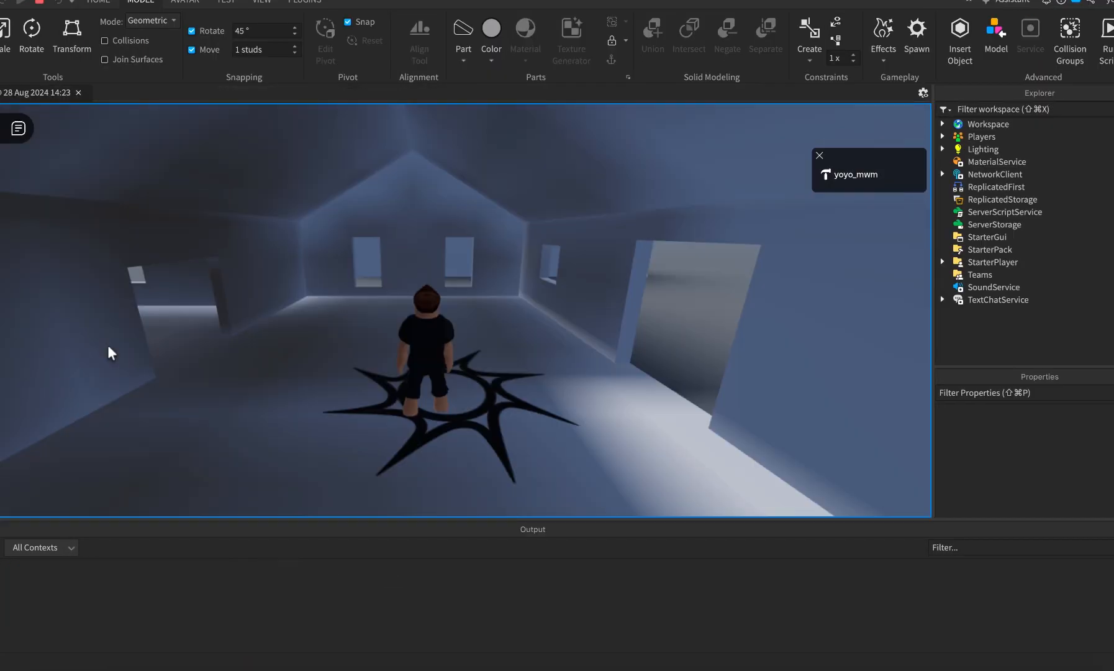
pyautogui.moveTo(108, 346); pyautogui.dragTo(108, 346, button='right')
pyautogui.press('w')
pyautogui.press('w')
pyautogui.press('d')
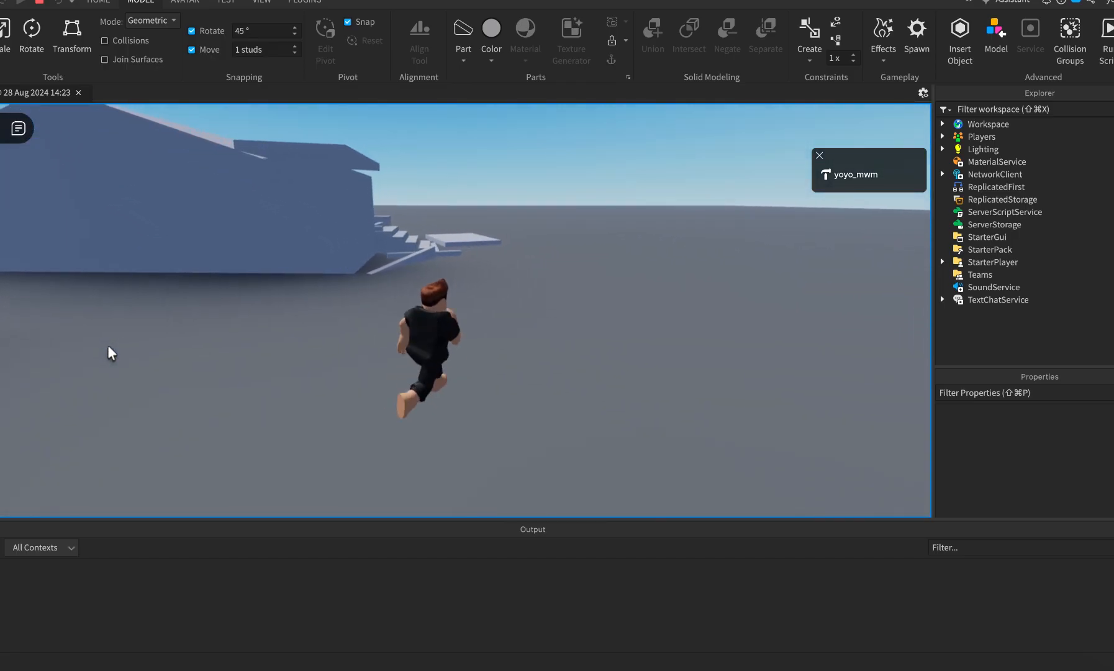
pyautogui.press('w')
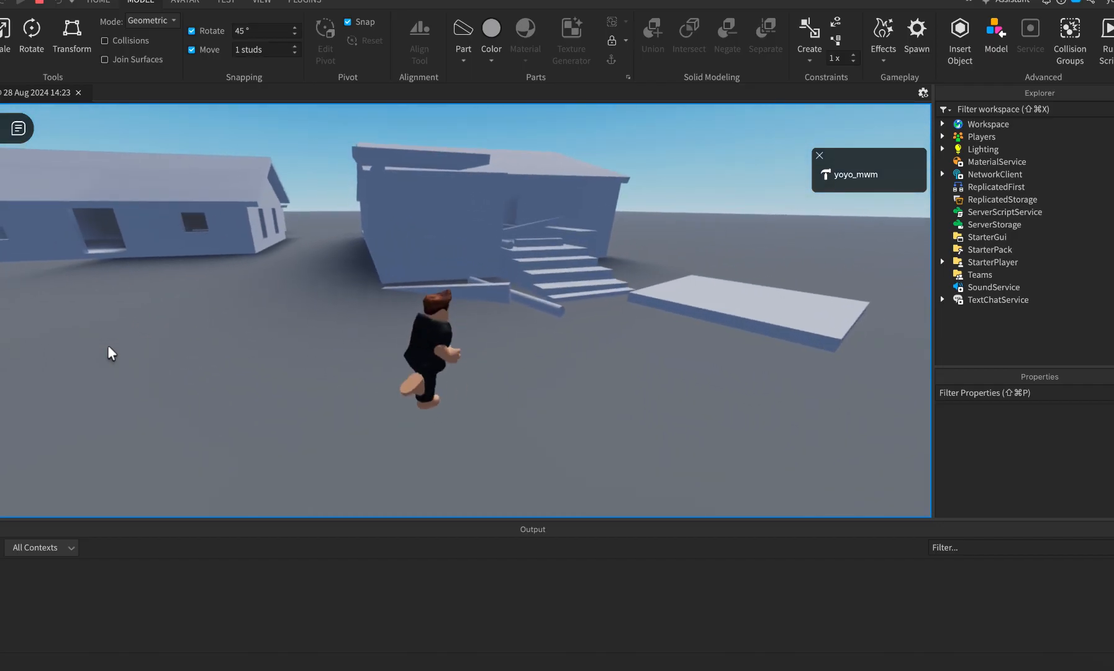
pyautogui.press('d')
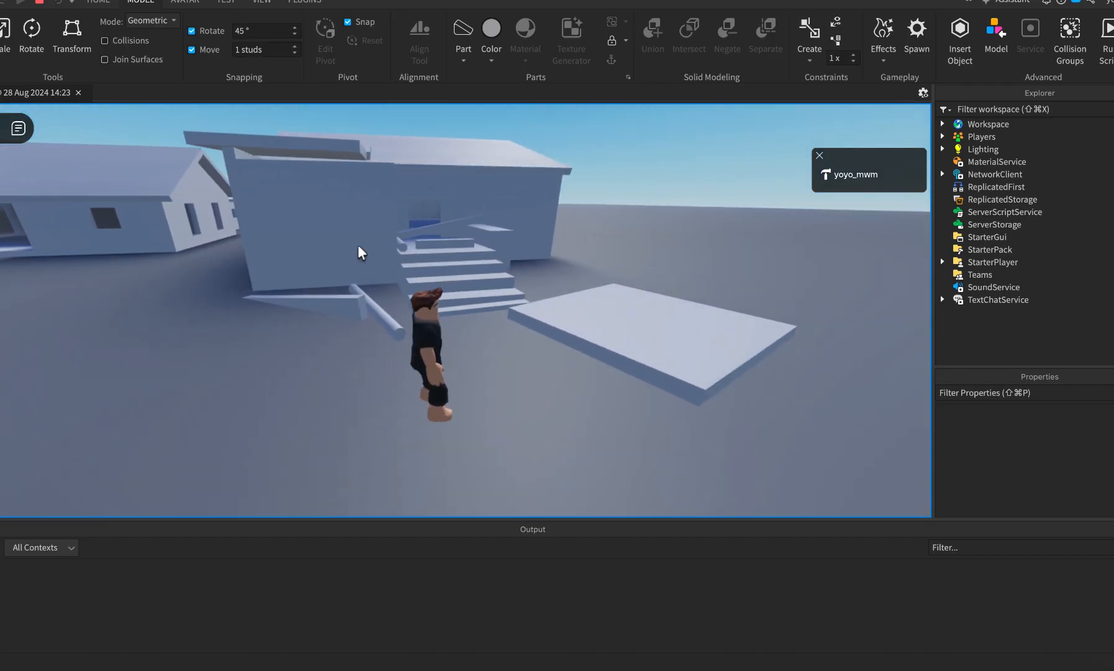
pyautogui.click(38, 3)
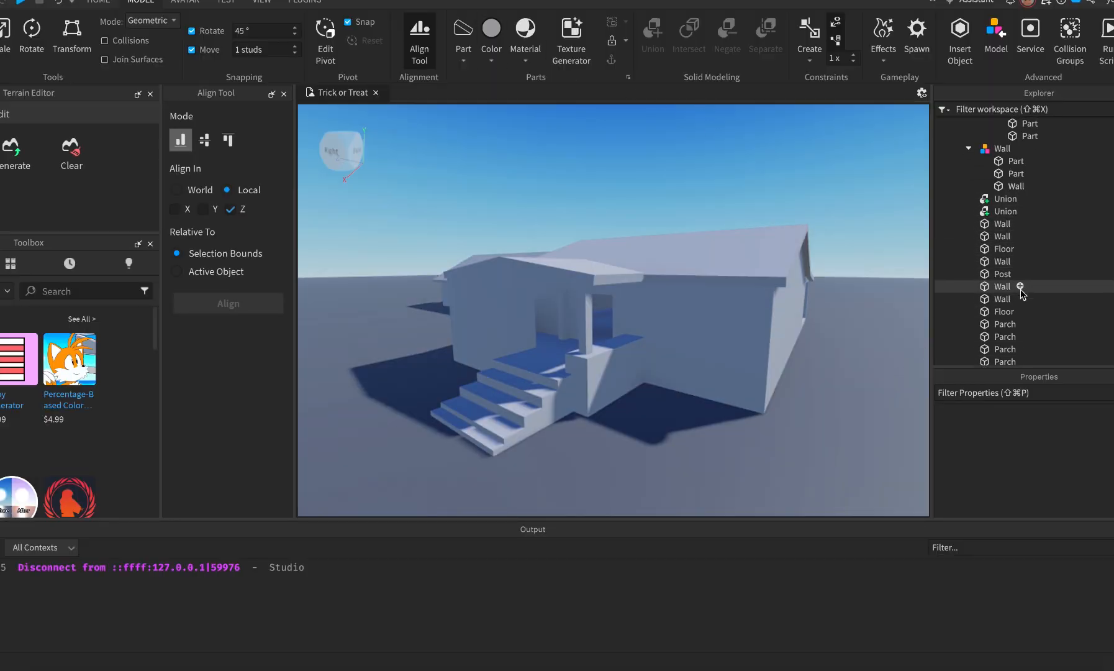
# In the Explorer under House2, select the range from Front Roof to Front Pillar.
pyautogui.scroll(1, 1022, 294)
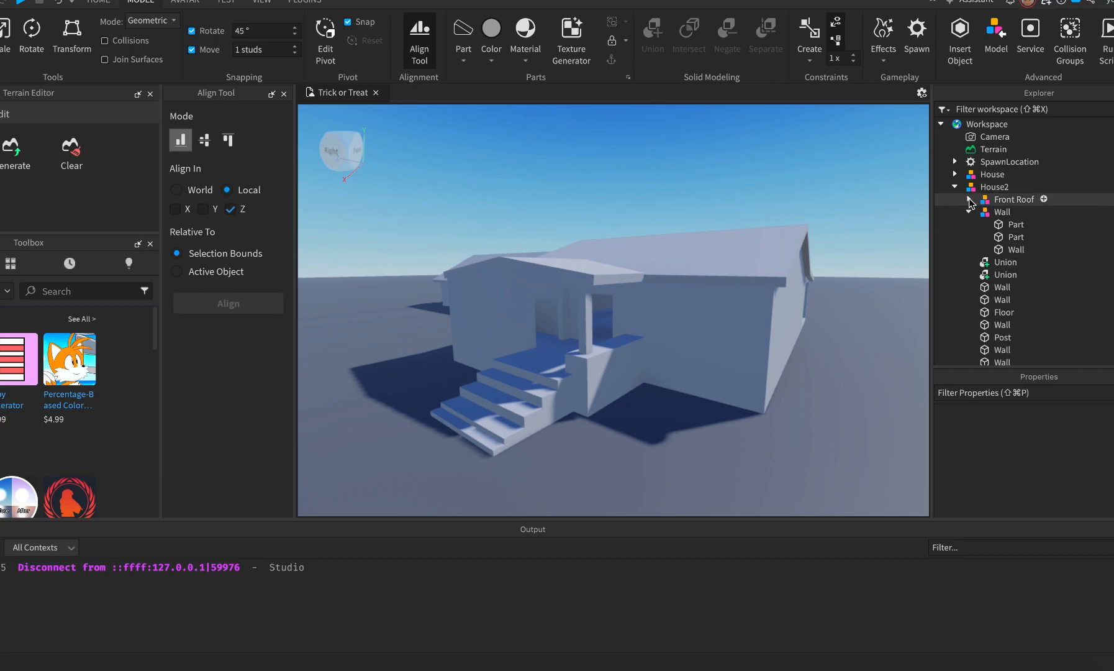
pyautogui.scroll(-2, 996, 203)
pyautogui.scroll(-1, 996, 202)
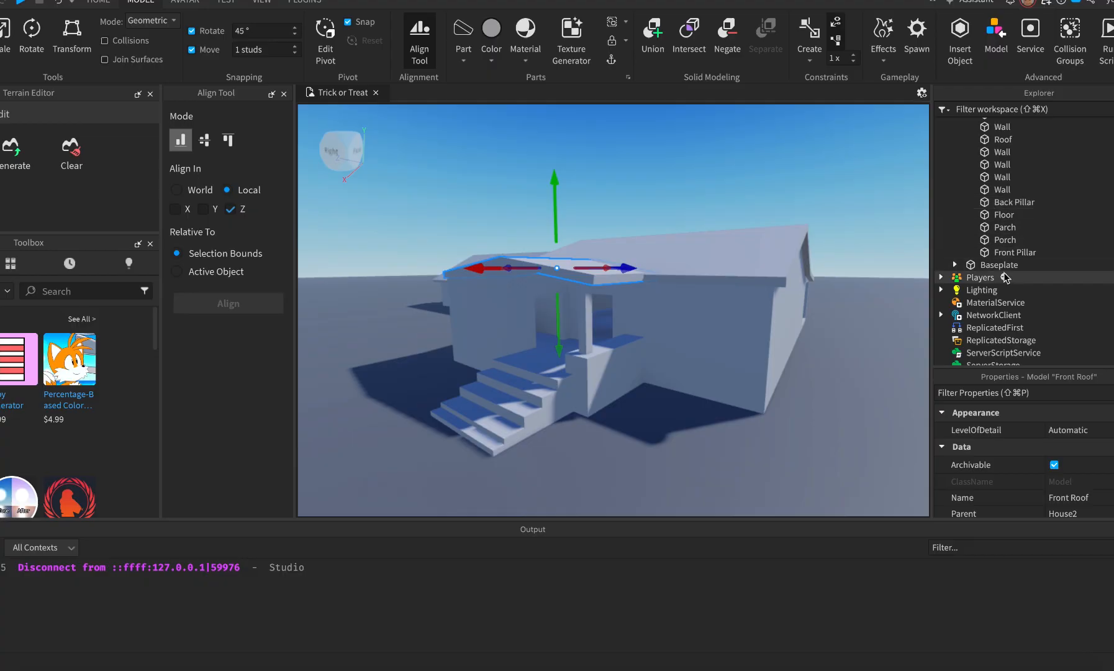
pyautogui.keyDown('shift'); pyautogui.click(1005, 252); pyautogui.keyUp('shift')
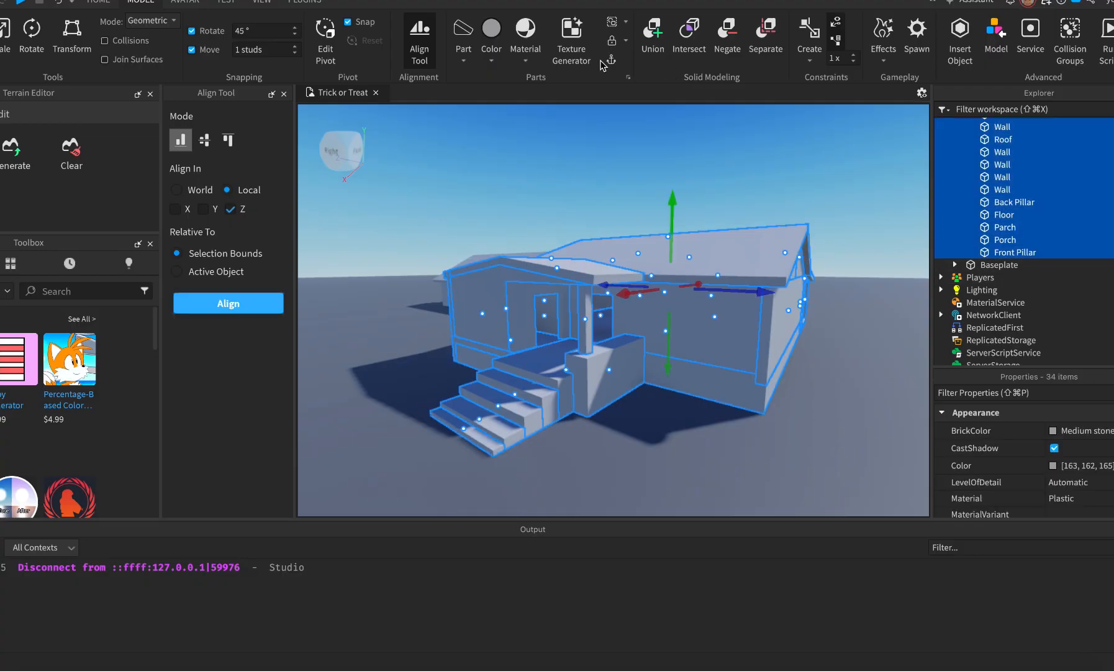
pyautogui.scroll(10, 972, 245)
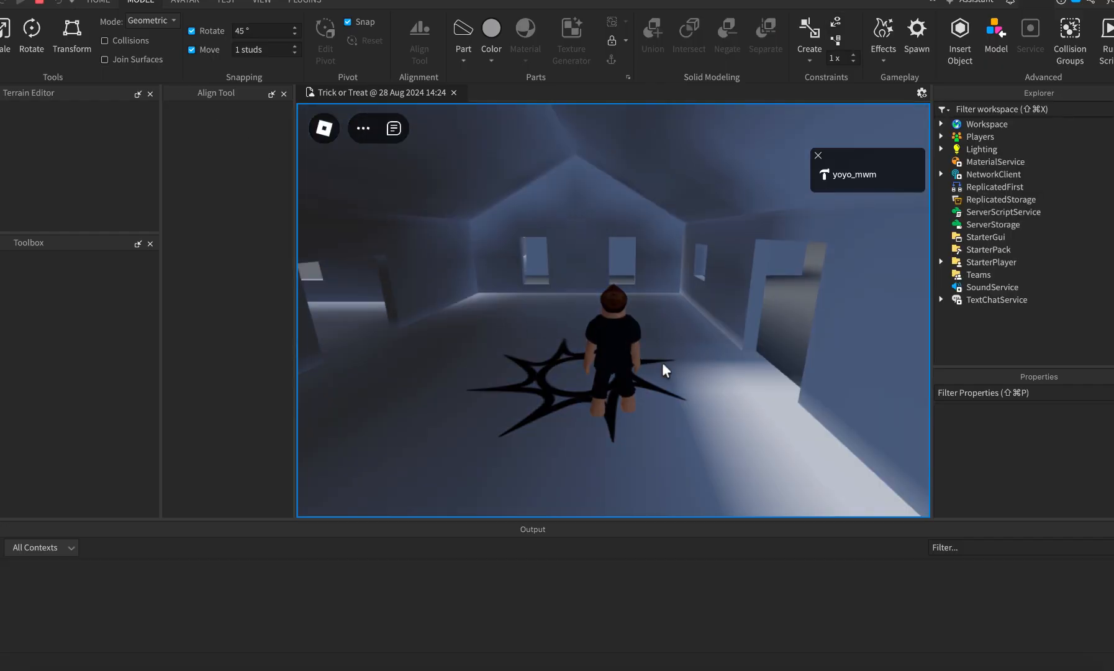
# Start a playtest and run the avatar out the doorway toward the house steps.
pyautogui.press('w')
pyautogui.press('d')
pyautogui.press('d')
pyautogui.press('w')
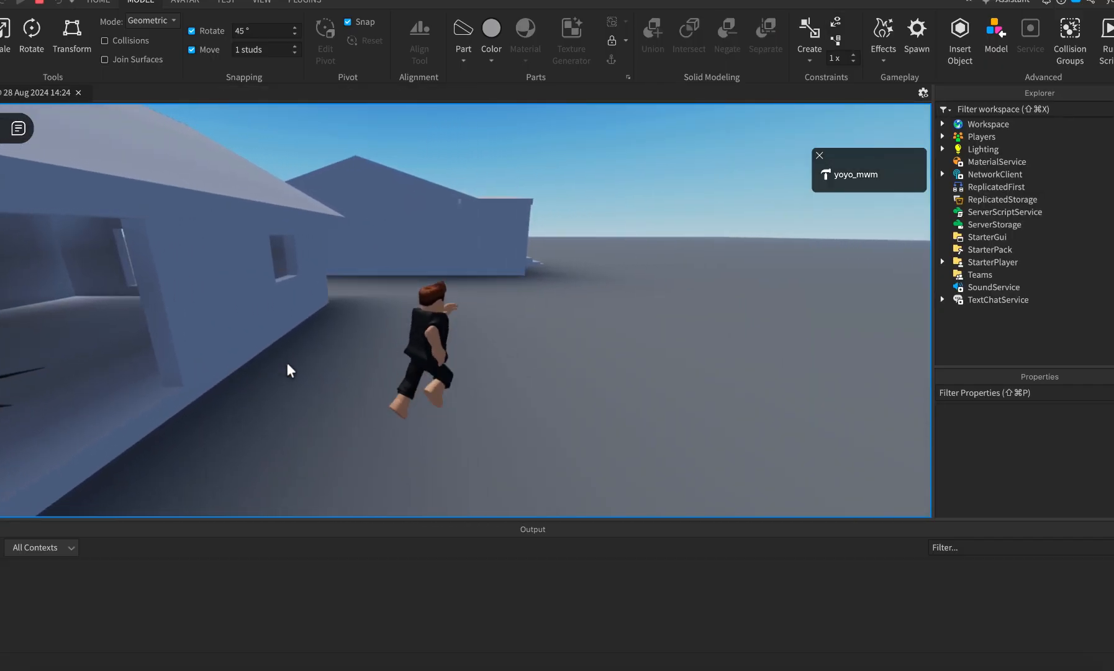
pyautogui.press('w')
pyautogui.press('d')
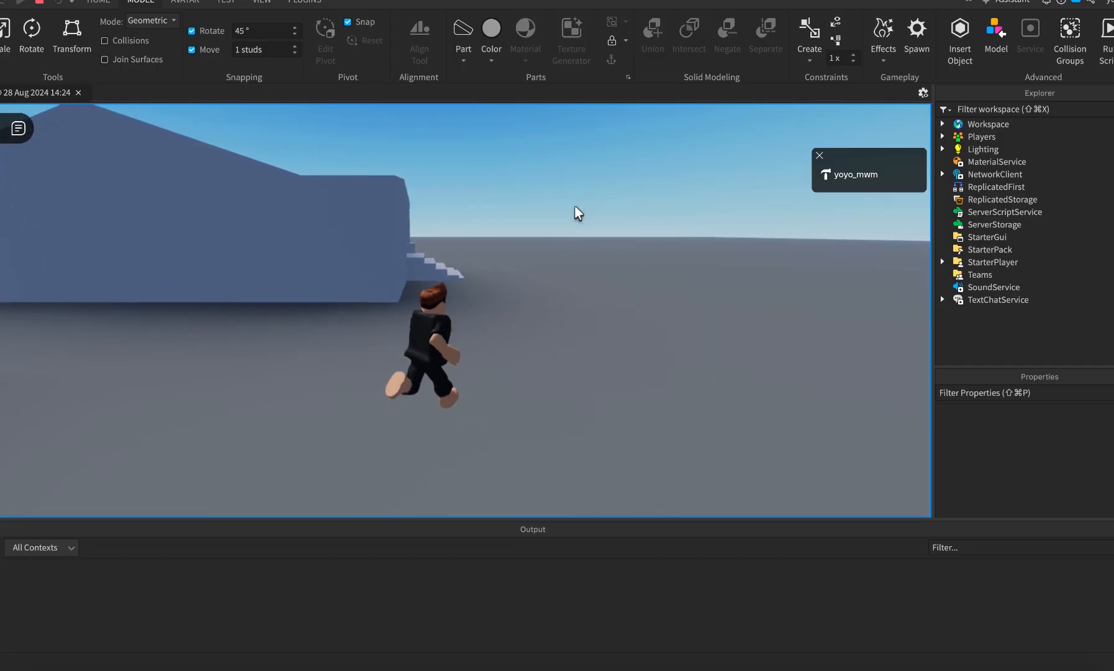
pyautogui.moveTo(575, 206); pyautogui.dragTo(575, 206, button='right')
pyautogui.press('d')
pyautogui.press('w')
pyautogui.press('d')
pyautogui.press('w')
pyautogui.press('s')
# Run past the side wall and along the carport, then back off to view the front.
pyautogui.press('d')
pyautogui.press('w')
pyautogui.press('d')
pyautogui.press('s')
pyautogui.press('d')
pyautogui.press('w')
pyautogui.press('d')
pyautogui.press('a')
pyautogui.press('w')
pyautogui.press('a')
pyautogui.press('s')
# Compare with the Street View photo, then open the game menu and choose Leave.
pyautogui.press('super+Tab')
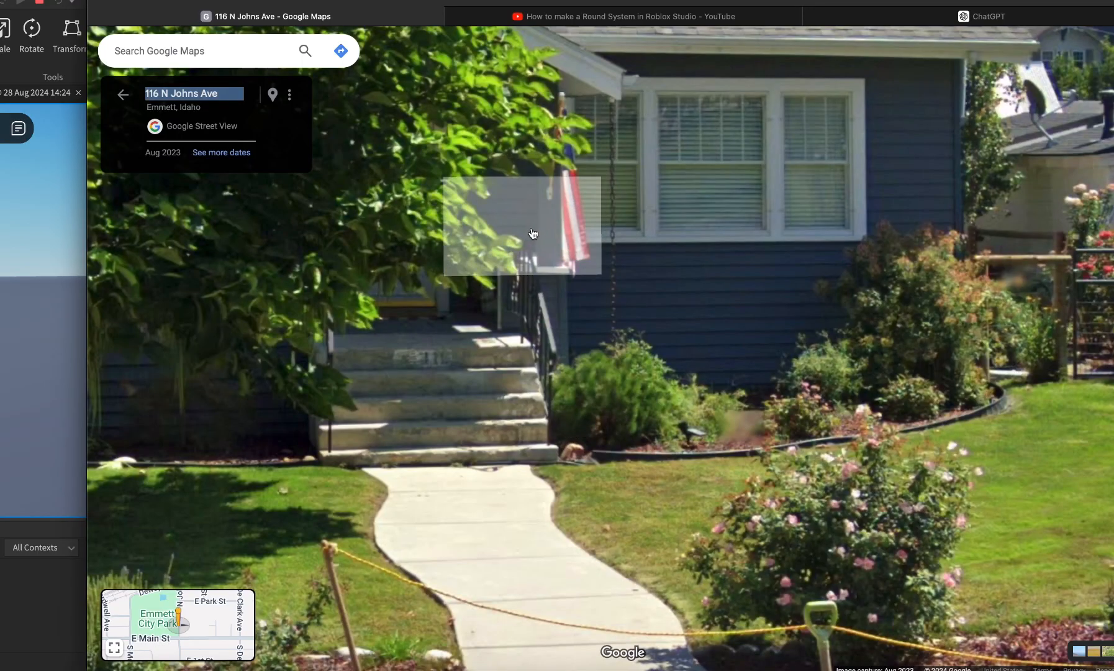
pyautogui.press('super+Tab')
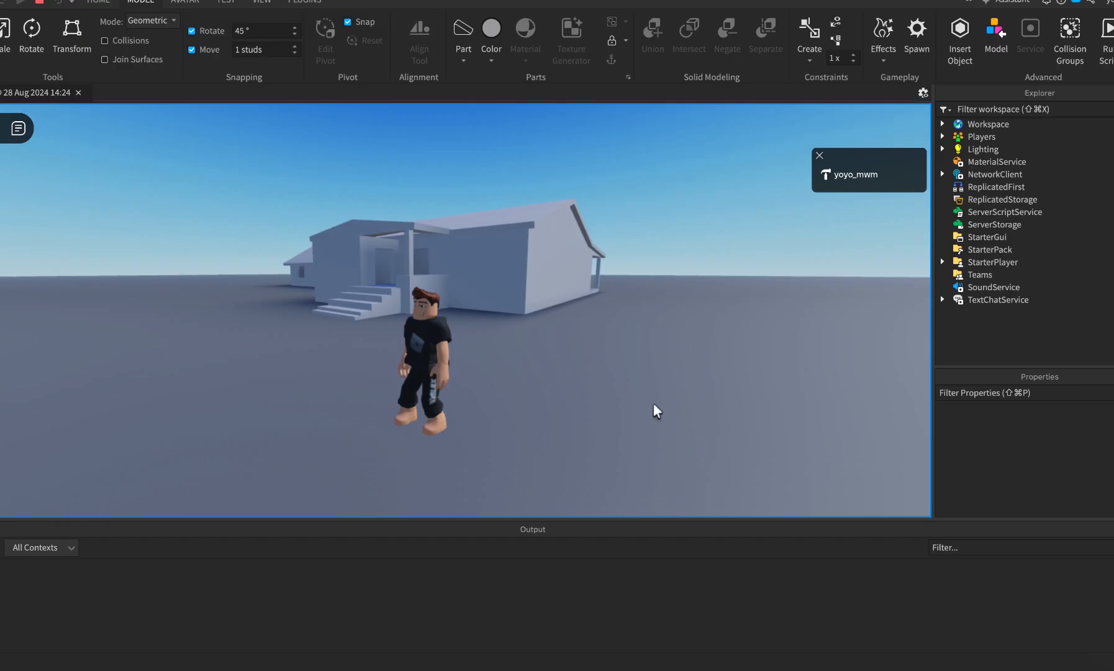
pyautogui.press('w')
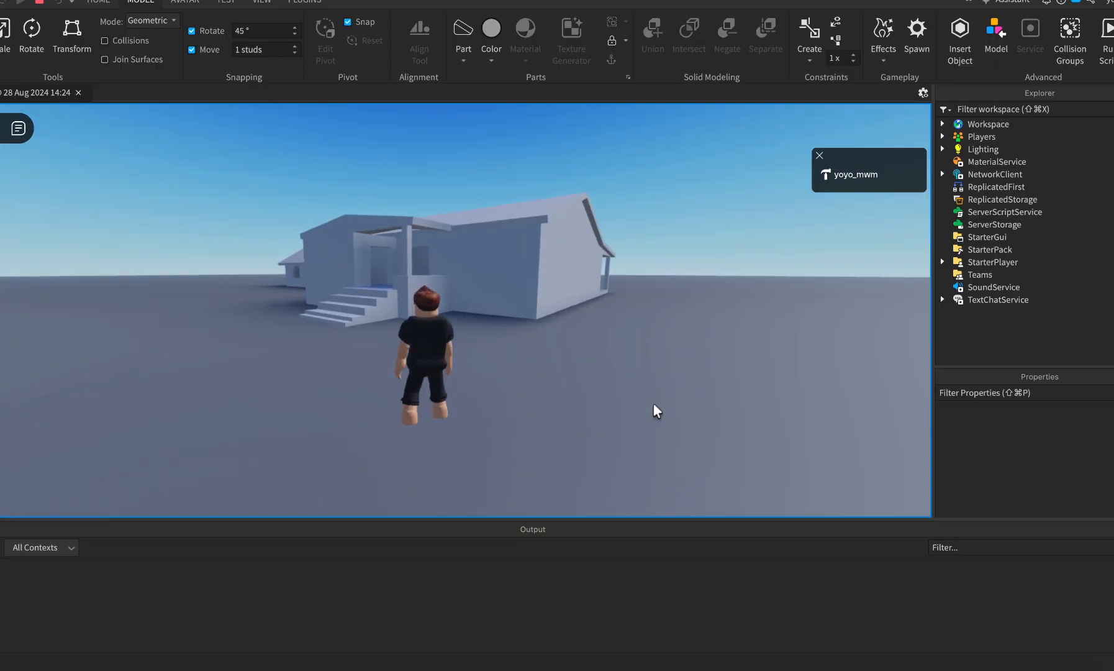
pyautogui.press('Escape')
pyautogui.click(312, 447)
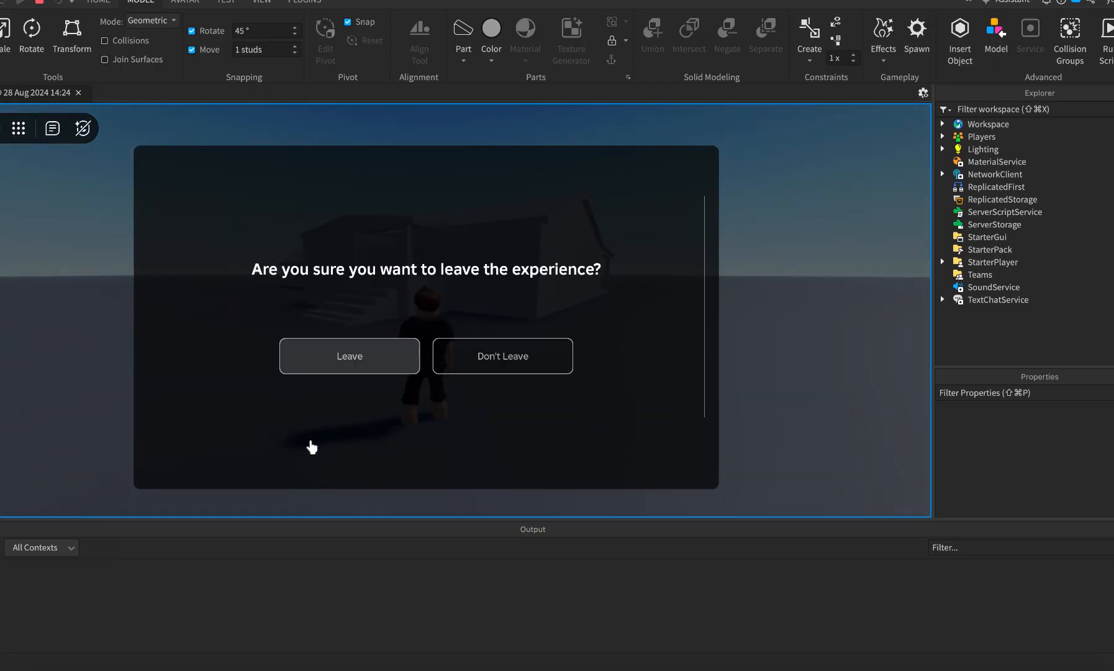
# Confirm leaving the playtest and clear the house parts selection.
pyautogui.click(341, 349)
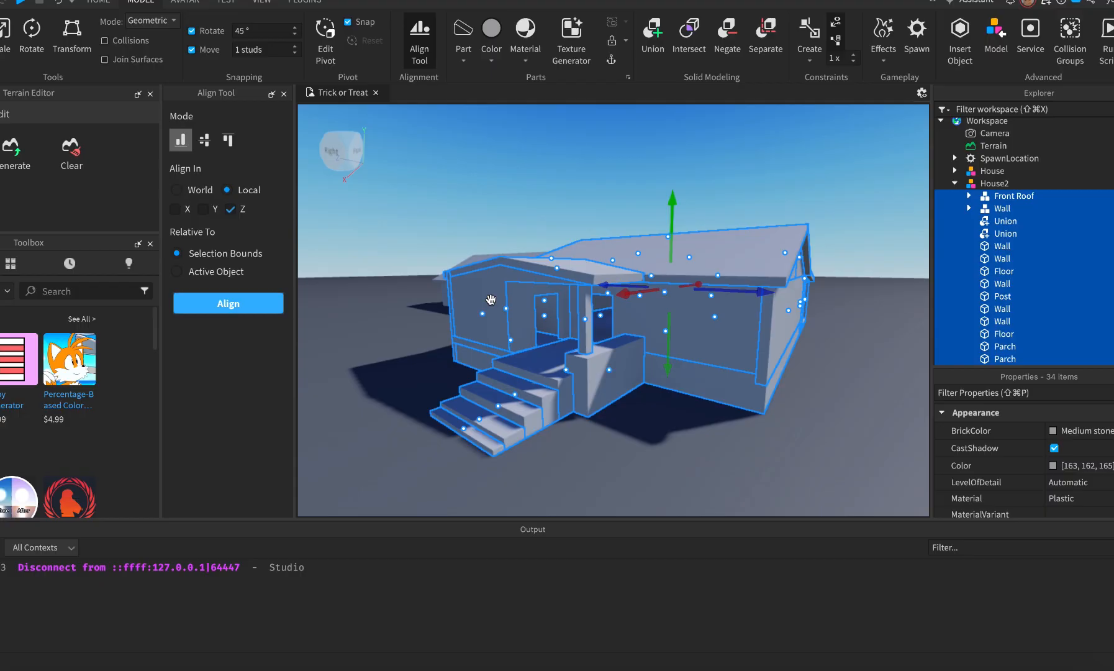
pyautogui.click(641, 450)
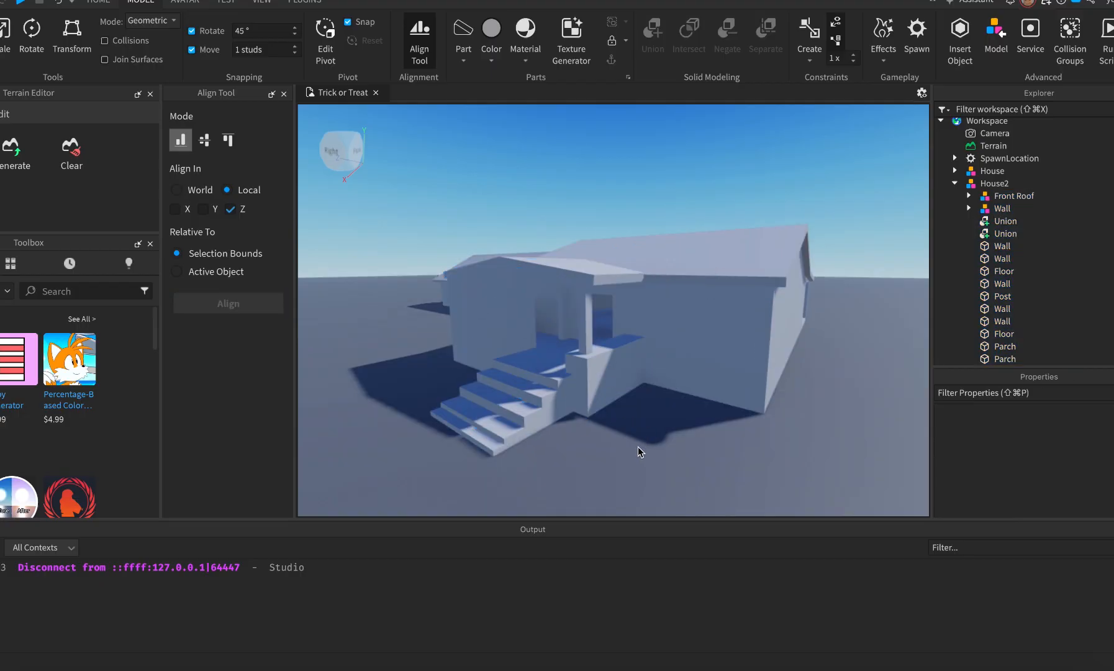
pyautogui.press('a')
pyautogui.moveTo(667, 457); pyautogui.dragTo(708, 457)
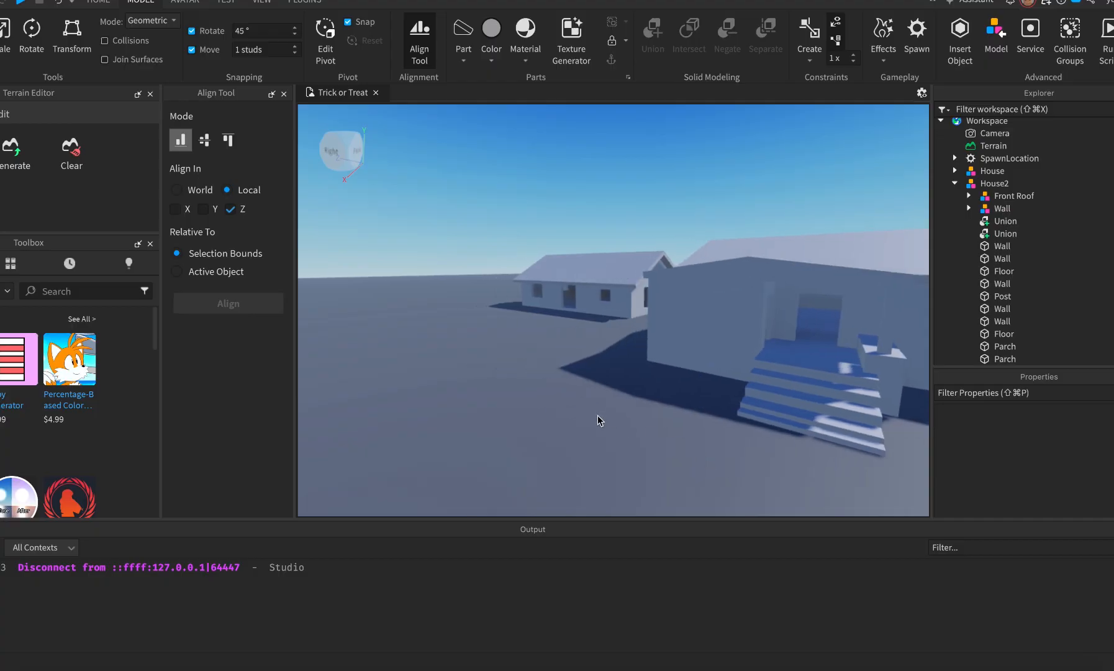
# Fly the camera around House2 to inspect the porch and gable wall from several sides.
pyautogui.press('a')
pyautogui.press('d')
pyautogui.press('q')
pyautogui.press('e')
pyautogui.press('w')
pyautogui.press('s')
pyautogui.press('d')
pyautogui.press('w')
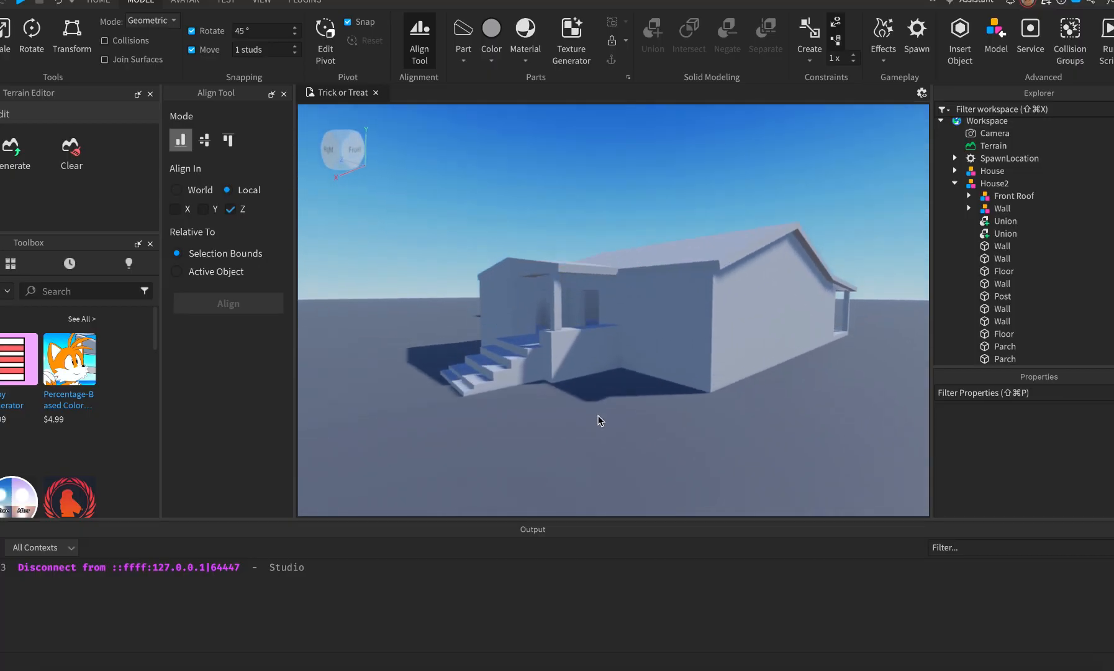
pyautogui.press('e')
pyautogui.press('d')
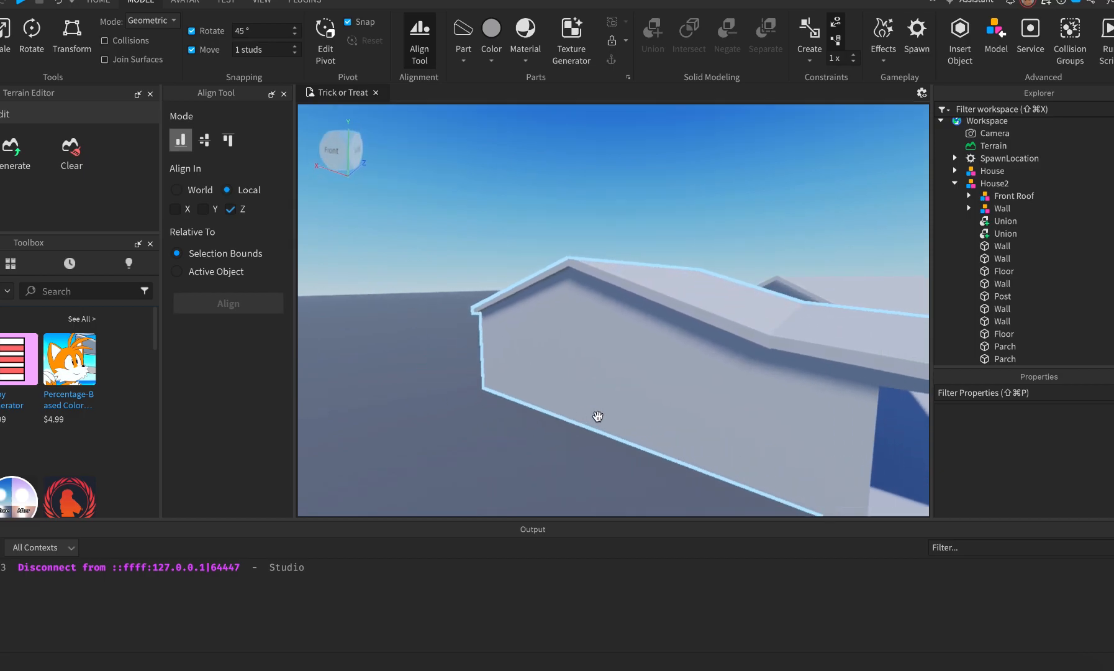